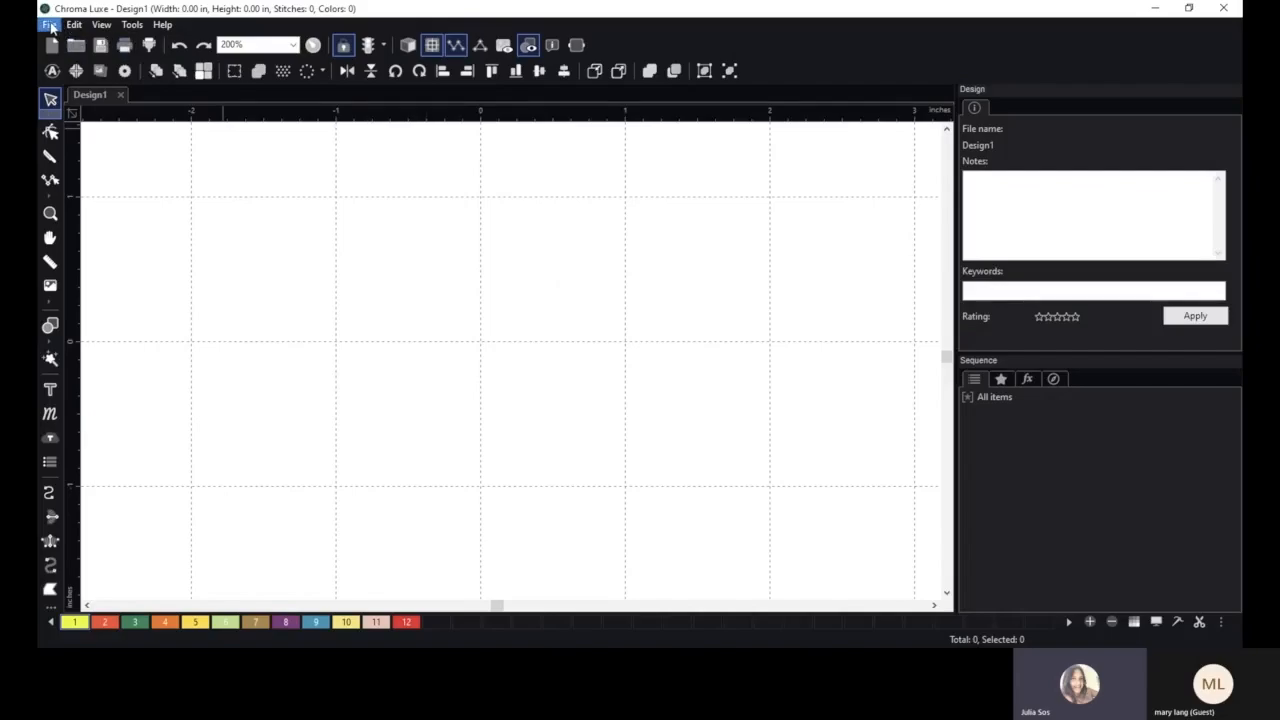
- Import the vector artwork file CCPB Logo Main.ai from the Desktop into the design
click(49, 25)
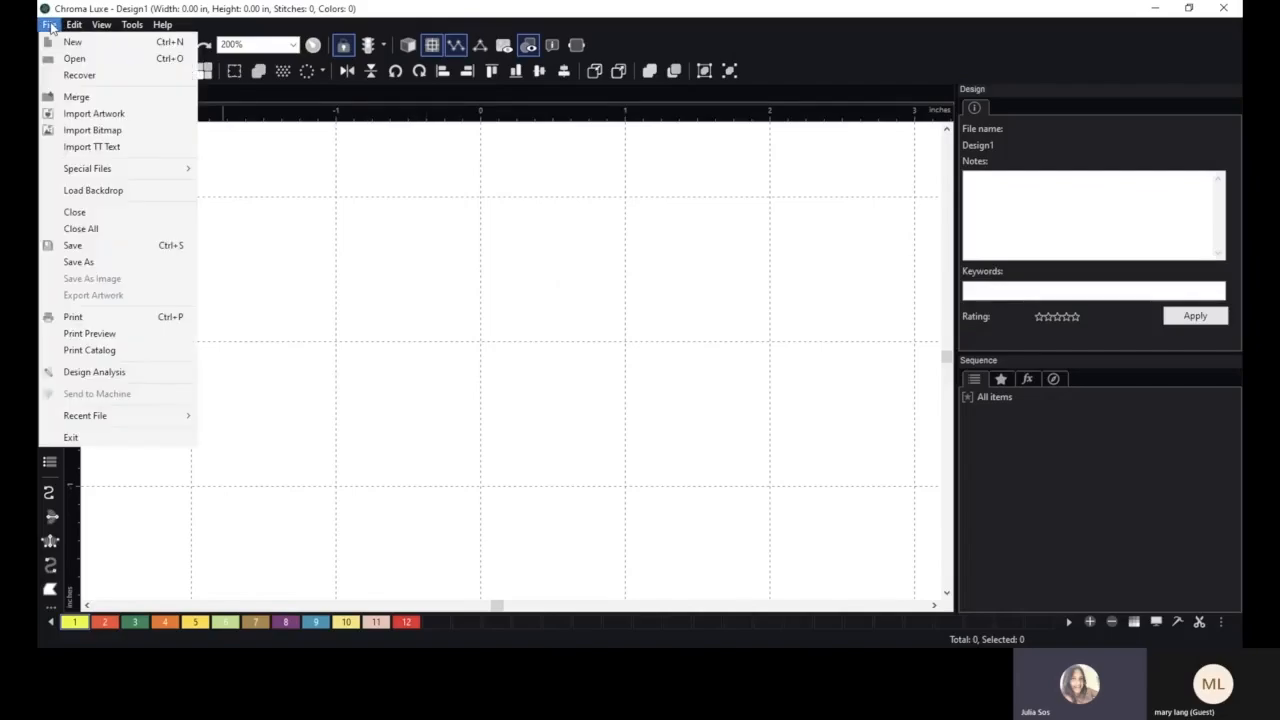
click(112, 115)
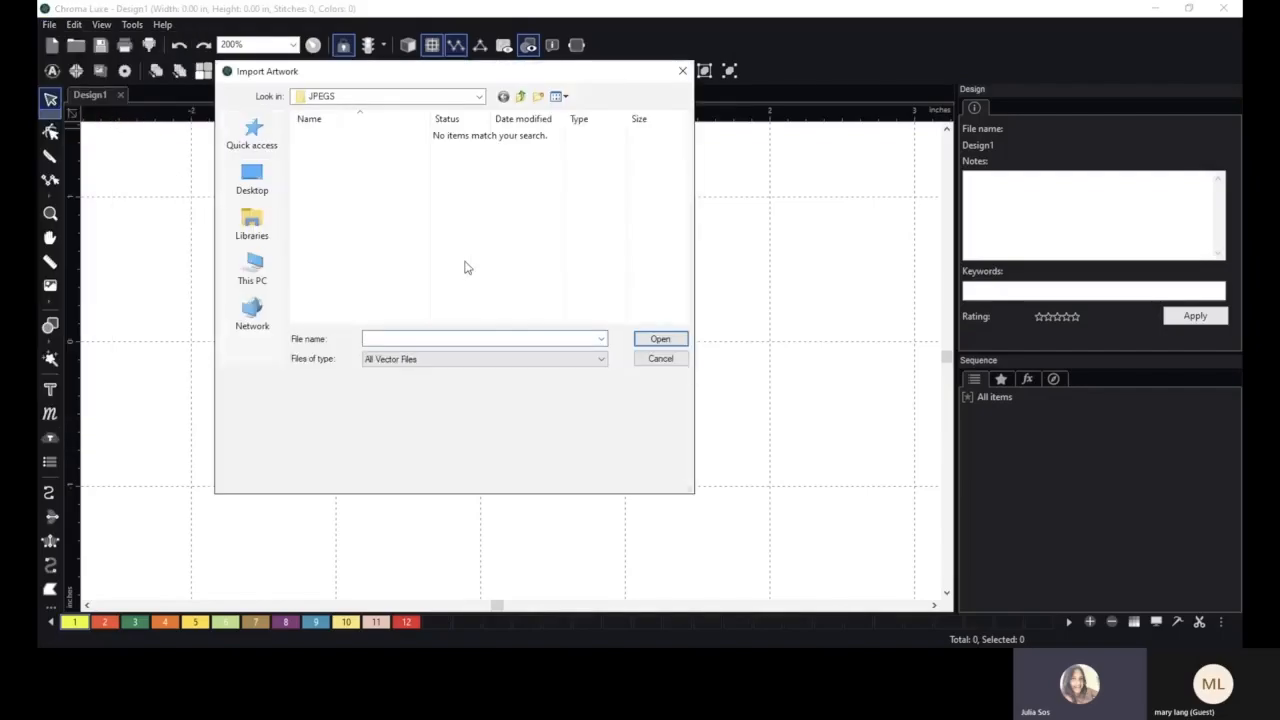
click(263, 186)
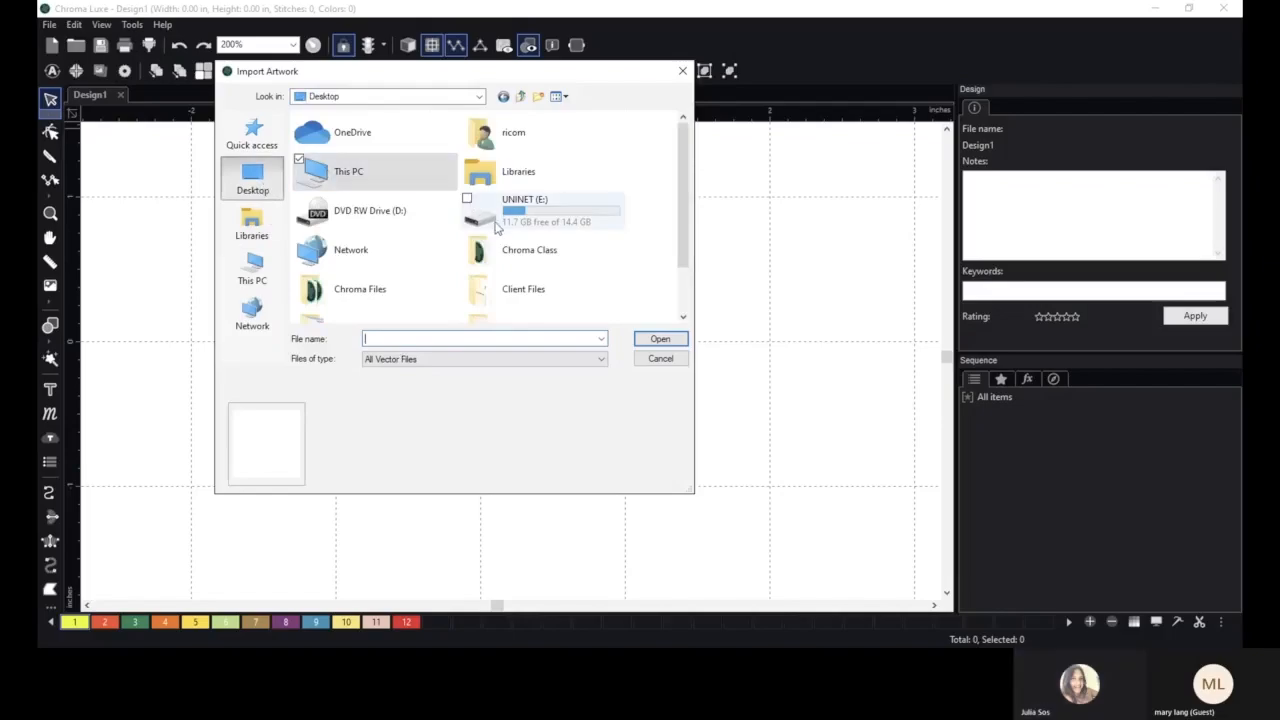
scroll(495, 225, down, 2)
click(518, 293)
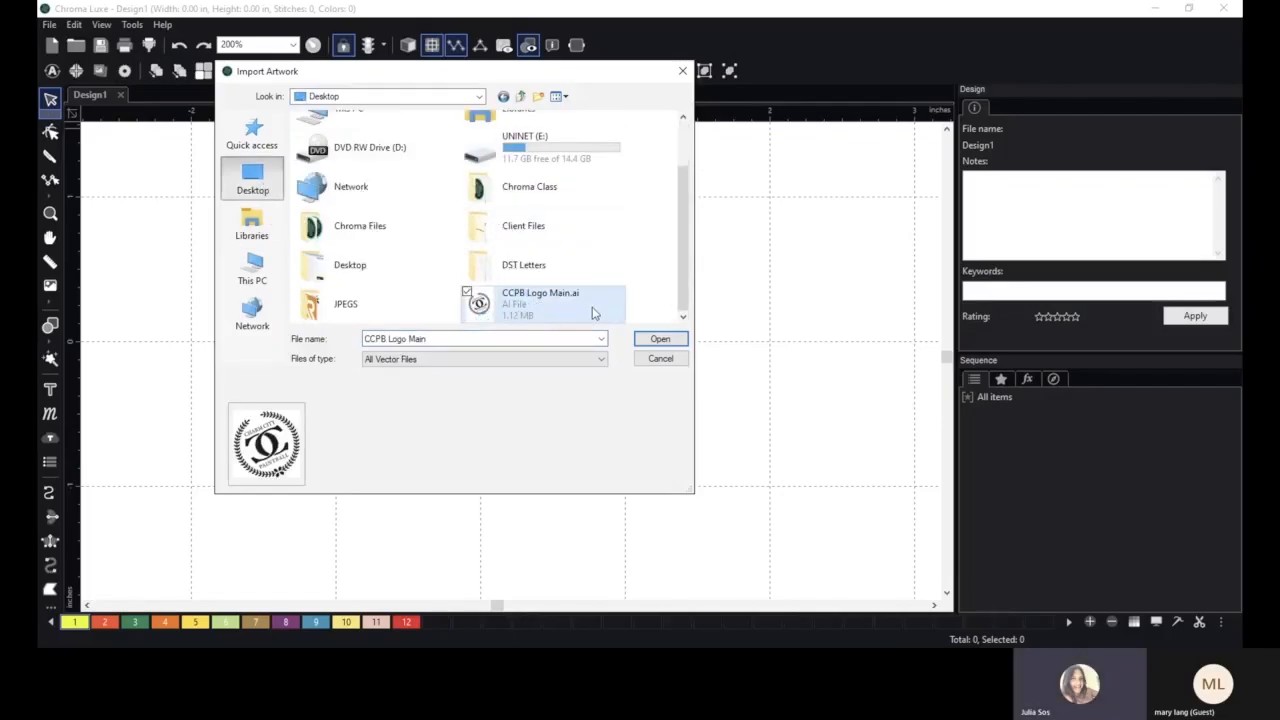
click(661, 340)
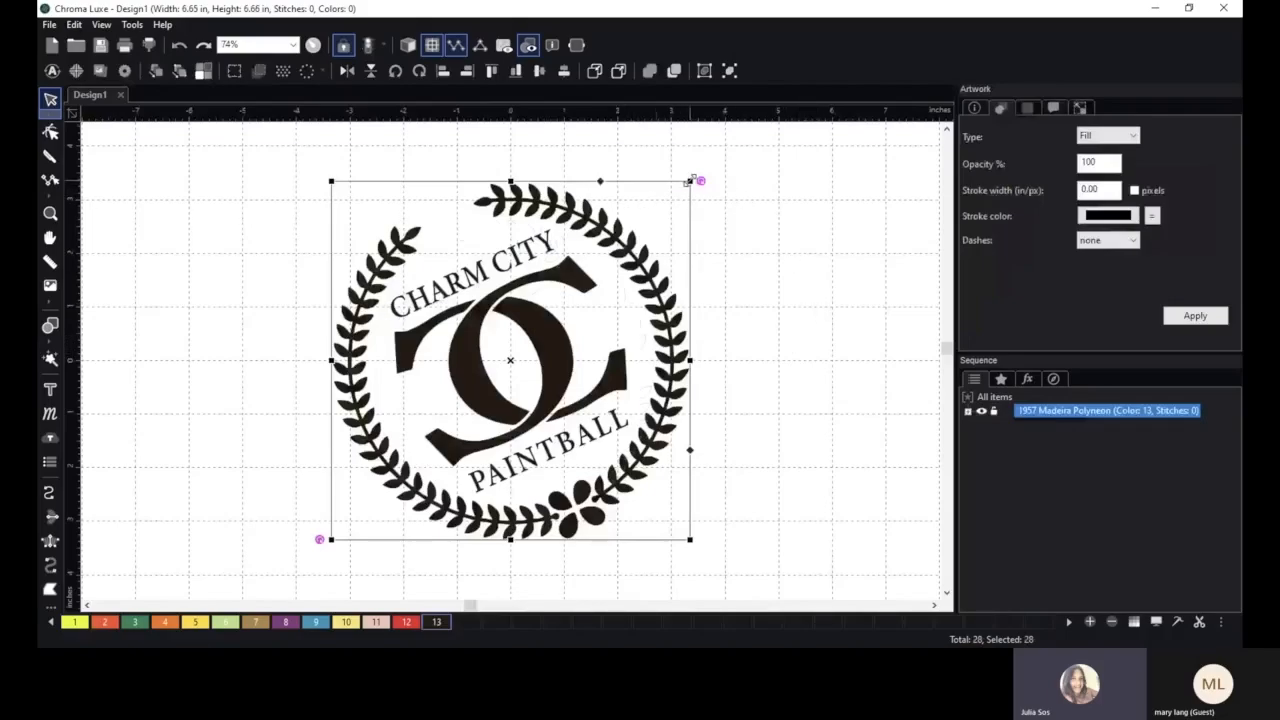
- Scale the imported logo down proportionally to about 3.81 in wide
drag(689, 182, 646, 351)
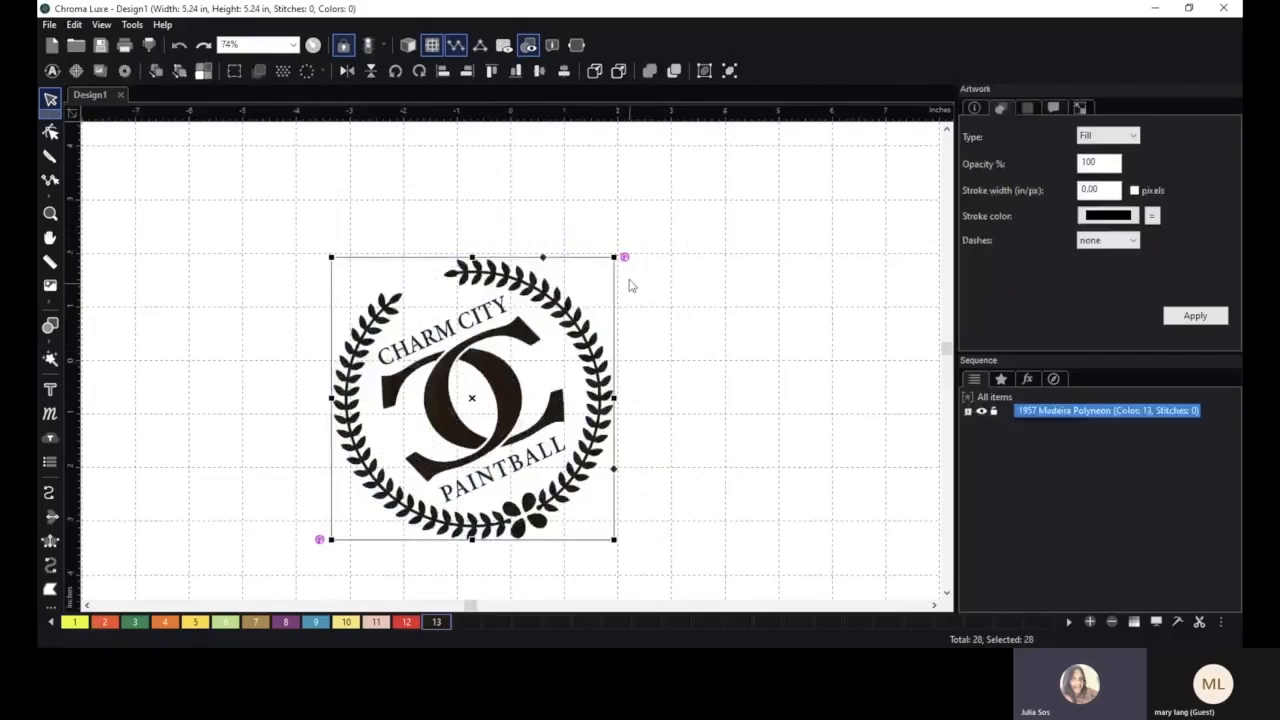
drag(618, 258, 714, 337)
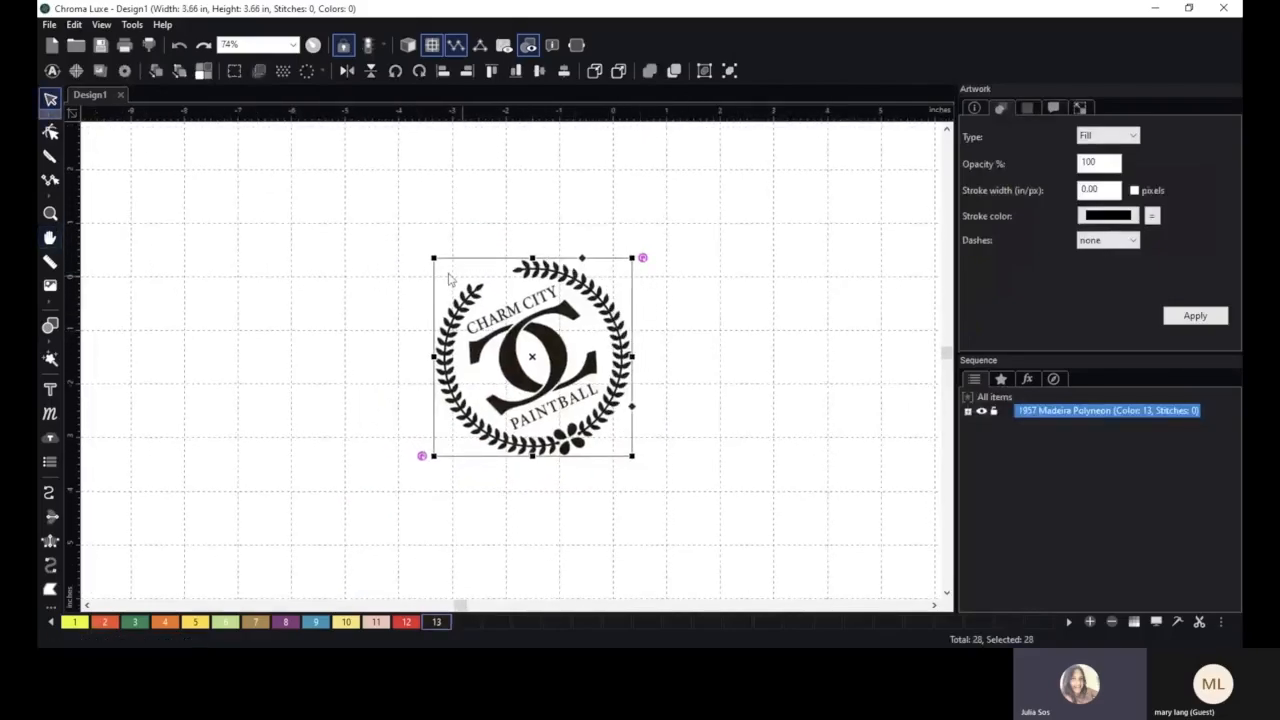
mouse_move(433, 258)
mouse_down()
mouse_move(465, 300)
mouse_move(410, 240)
mouse_move(420, 250)
mouse_up()
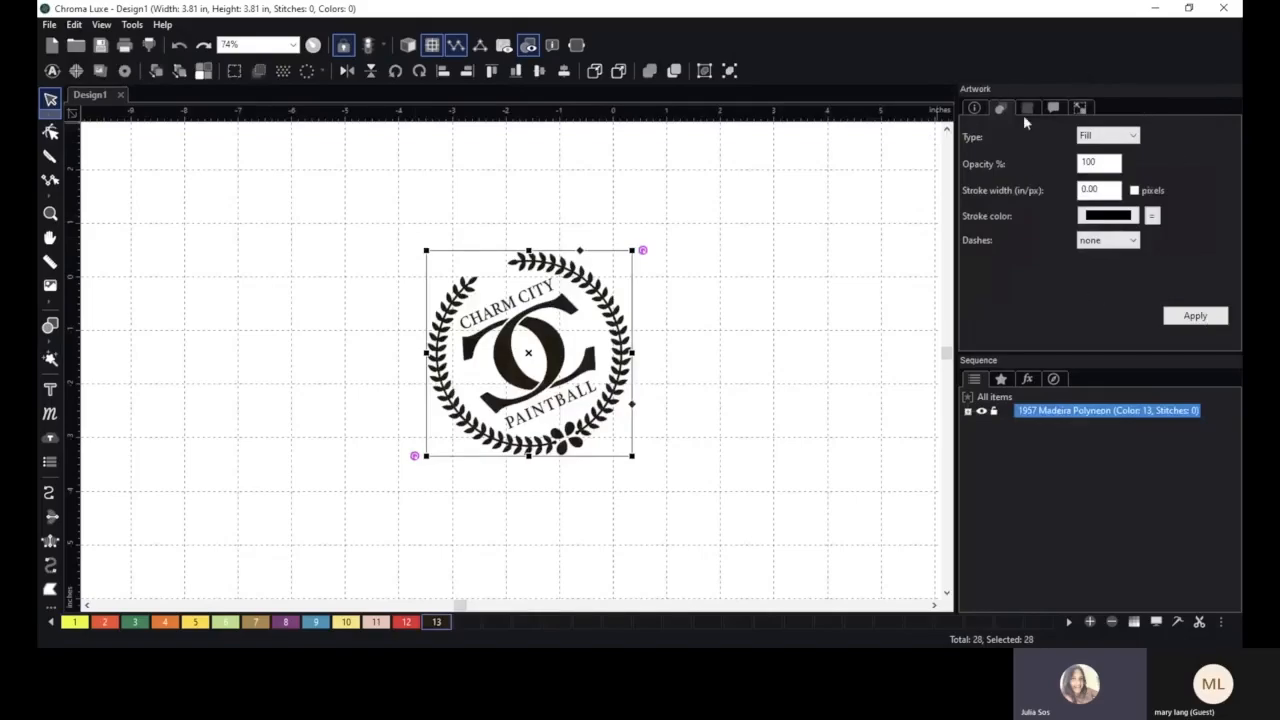
- Set the logo's width to 3 in with the aspect ratio maintained, and deselect it
click(1082, 109)
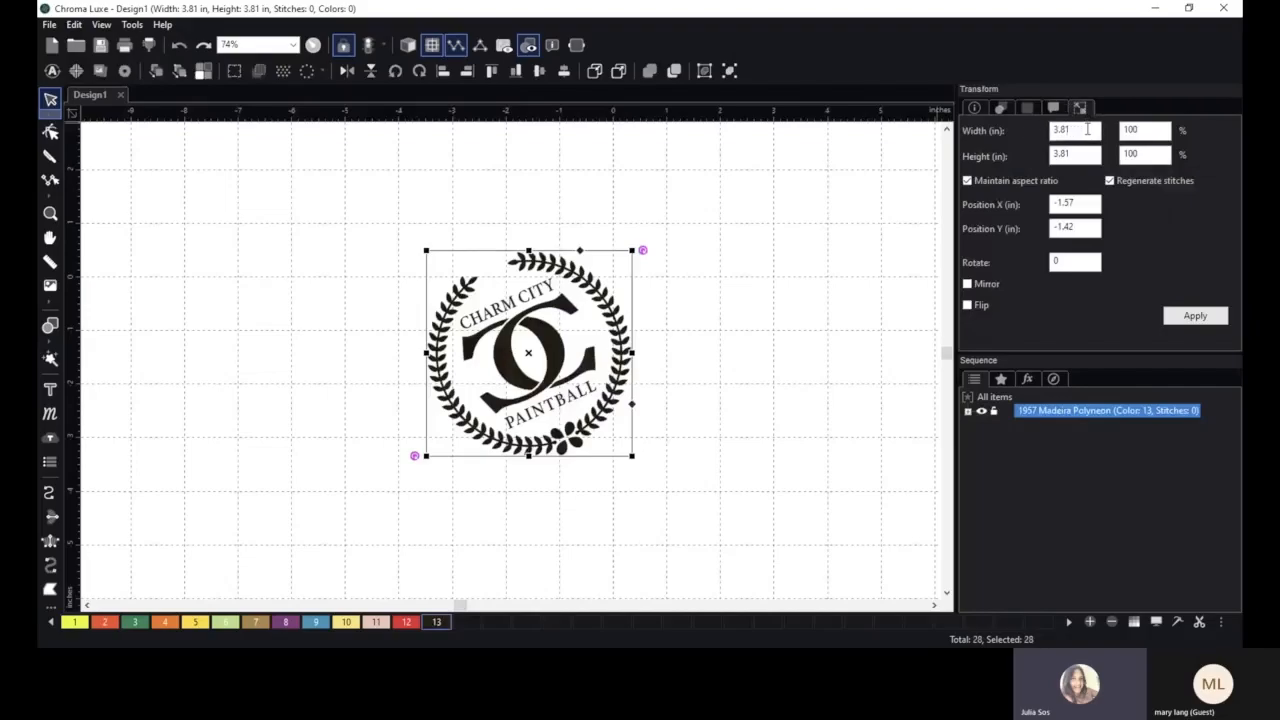
double_click(1087, 129)
text(3)
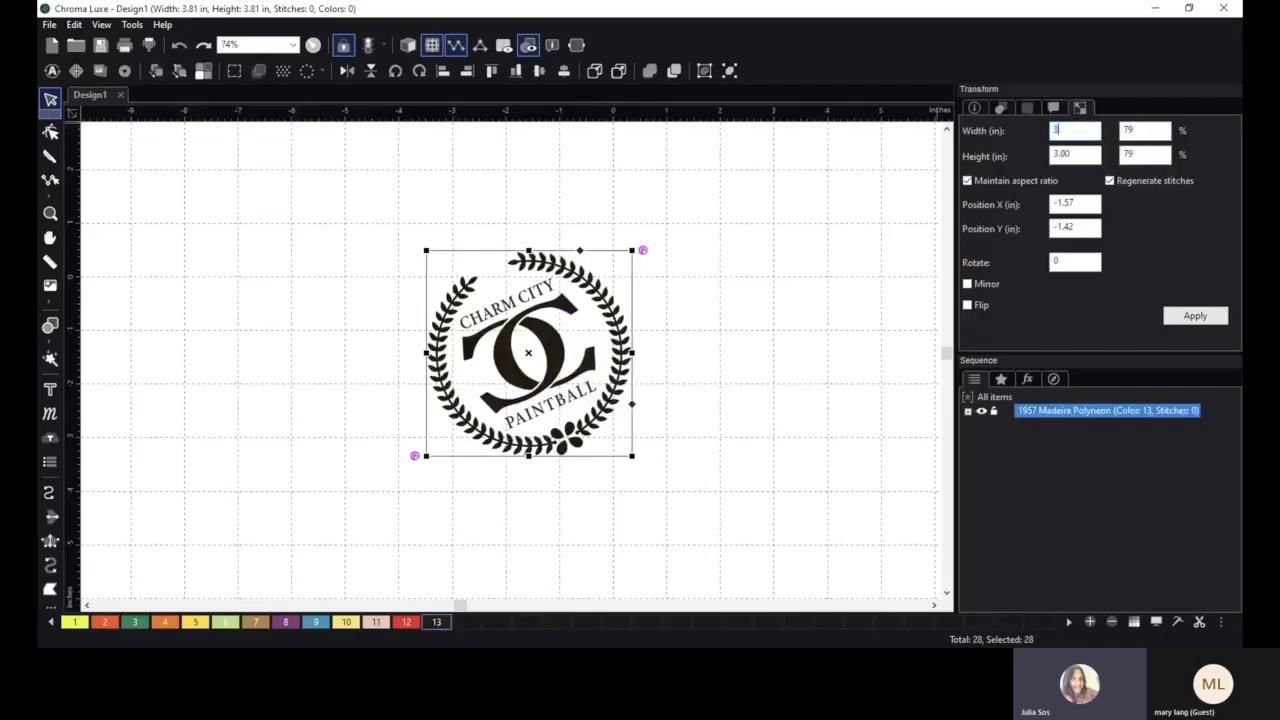
click(1195, 316)
scroll(680, 366, up, 3)
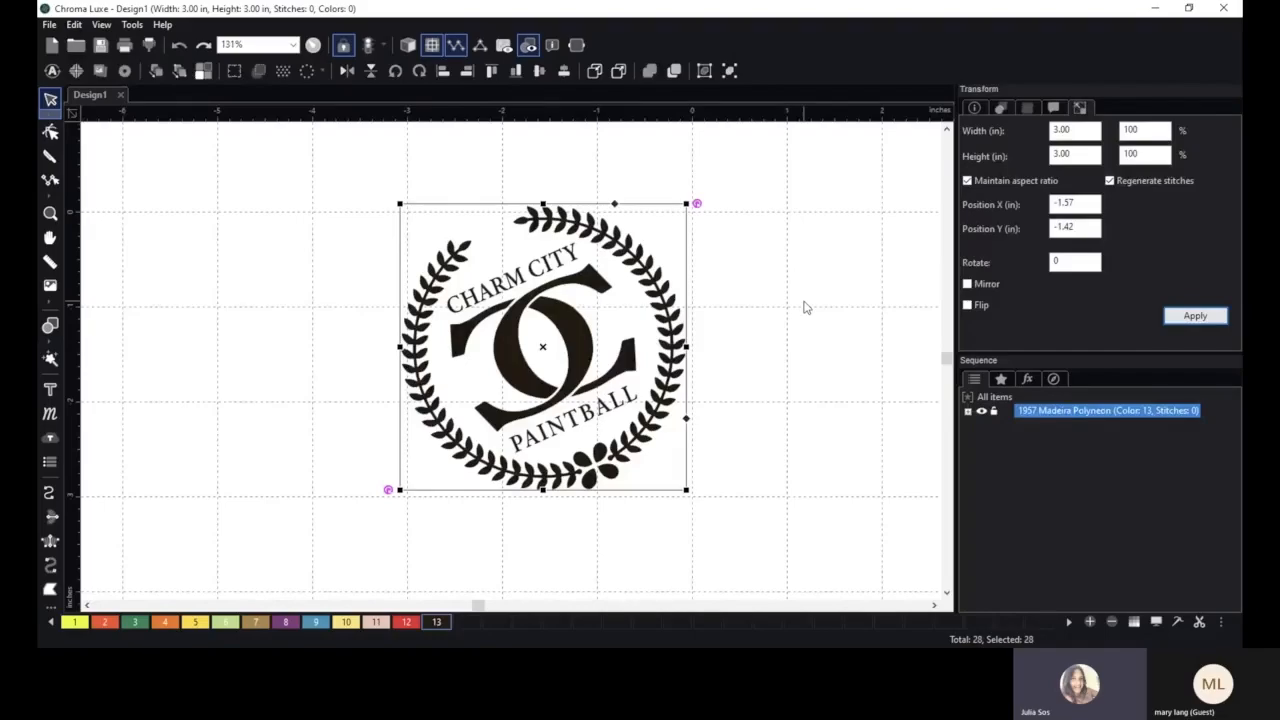
scroll(803, 307, down, 2)
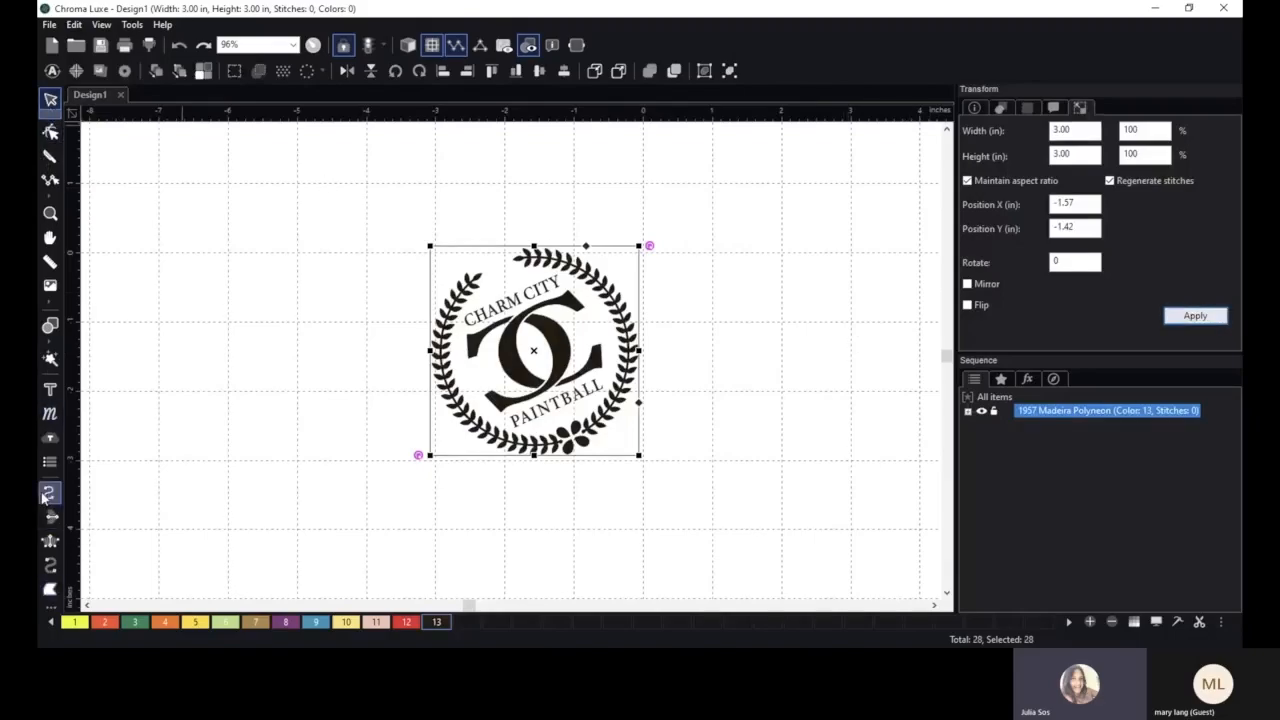
click(322, 280)
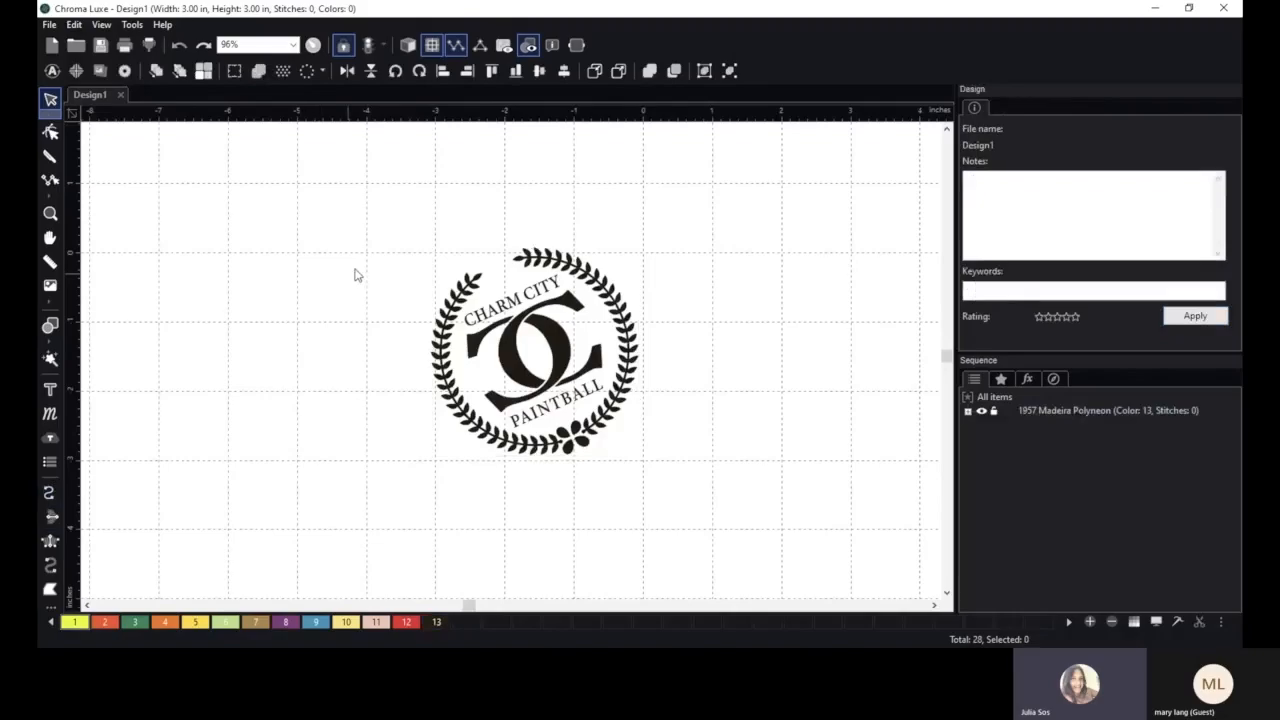
- Select the entire logo and convert its artwork to stitches automatically
scroll(355, 275, up, 2)
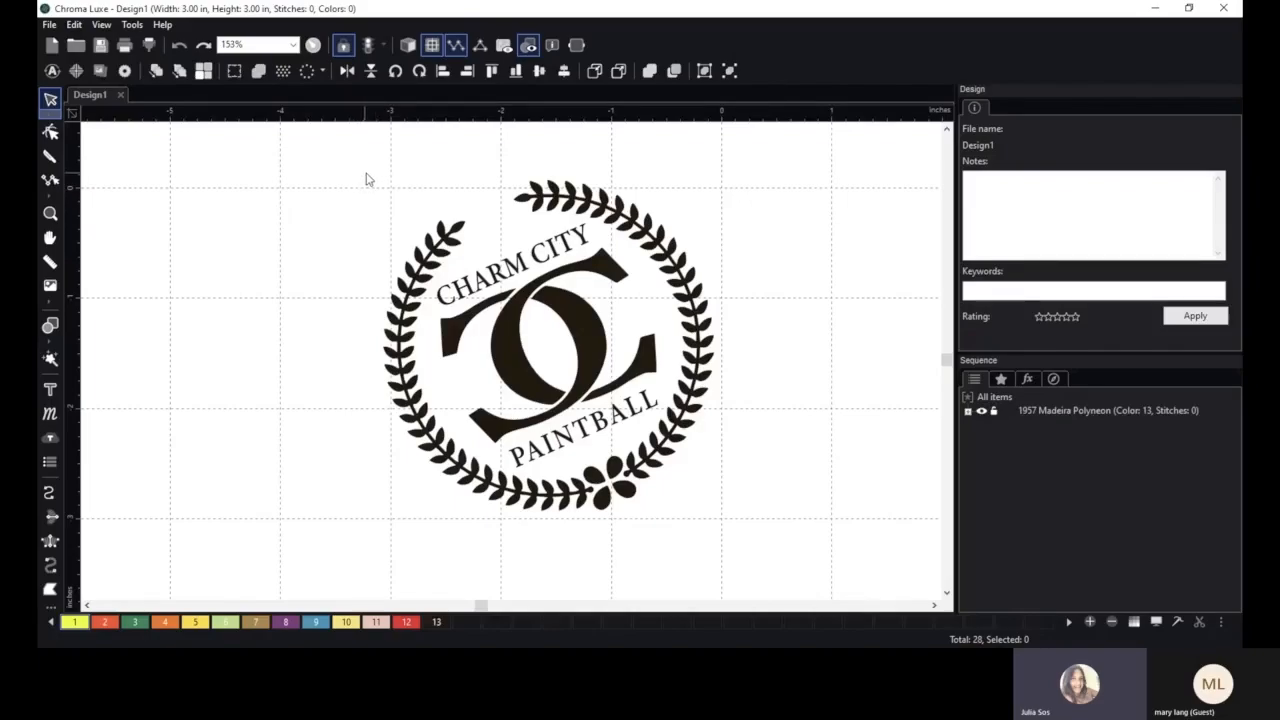
drag(360, 163, 757, 585)
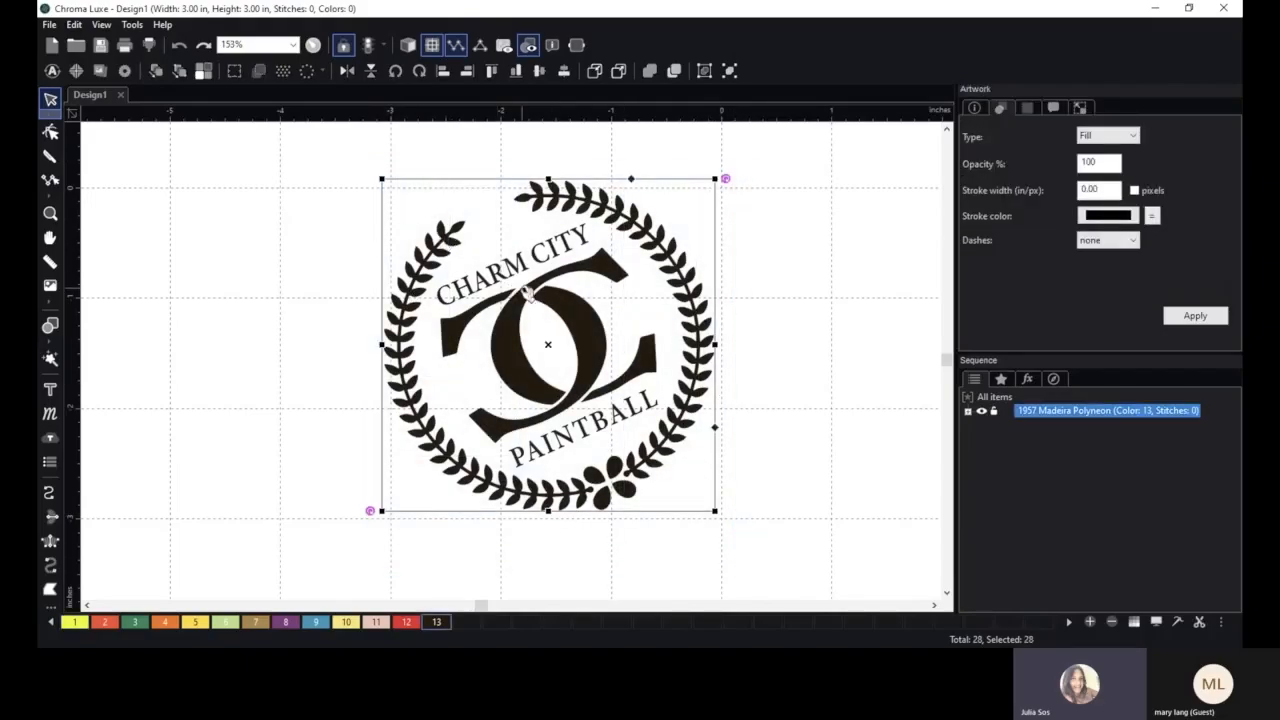
click(54, 72)
click(647, 384)
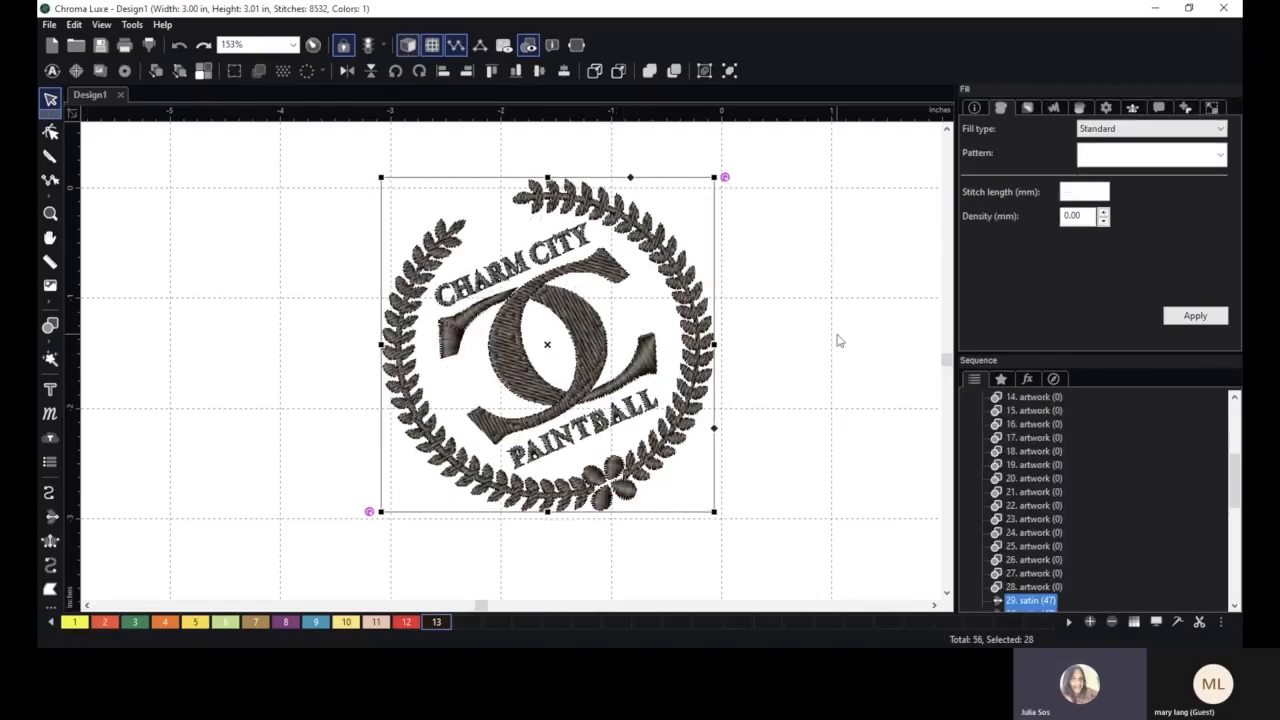
- Examine the generated stitches in the lettering, monogram and wreath, and the objects in the sequence
scroll(838, 341, down, 1)
scroll(734, 316, up, 2)
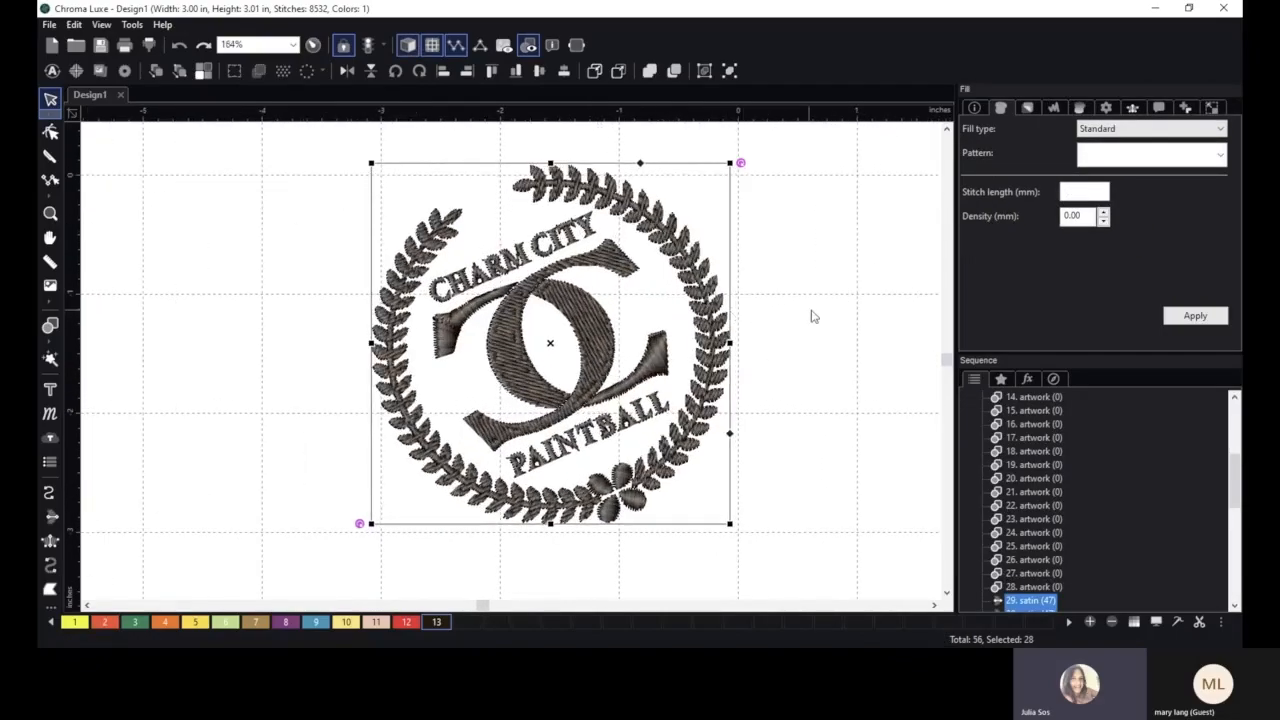
click(816, 314)
scroll(788, 349, up, 1)
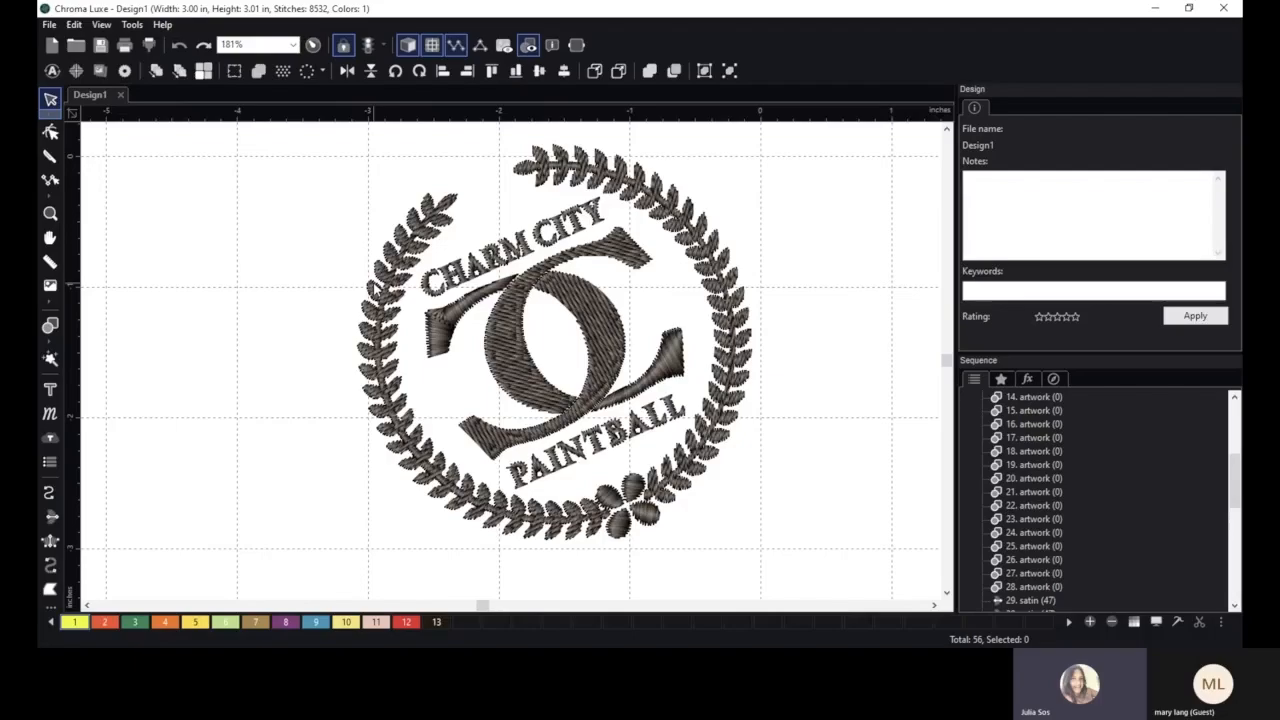
scroll(373, 283, down, 2)
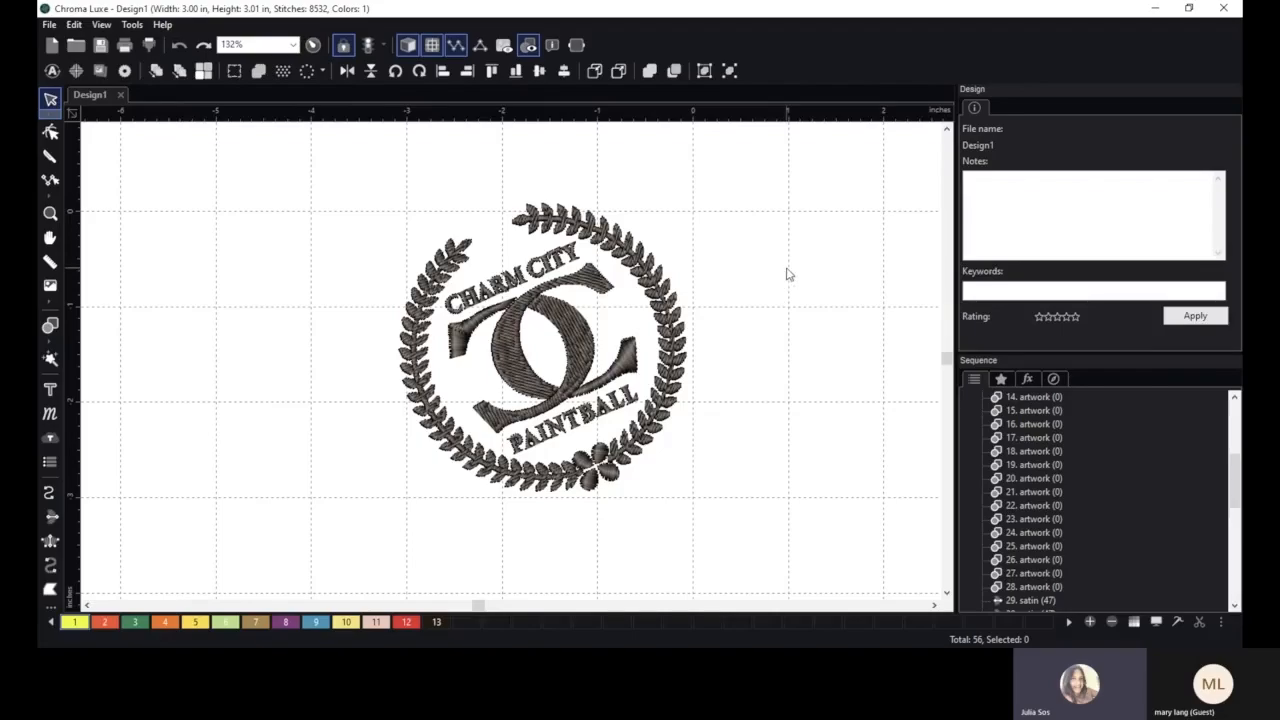
scroll(787, 272, up, 2)
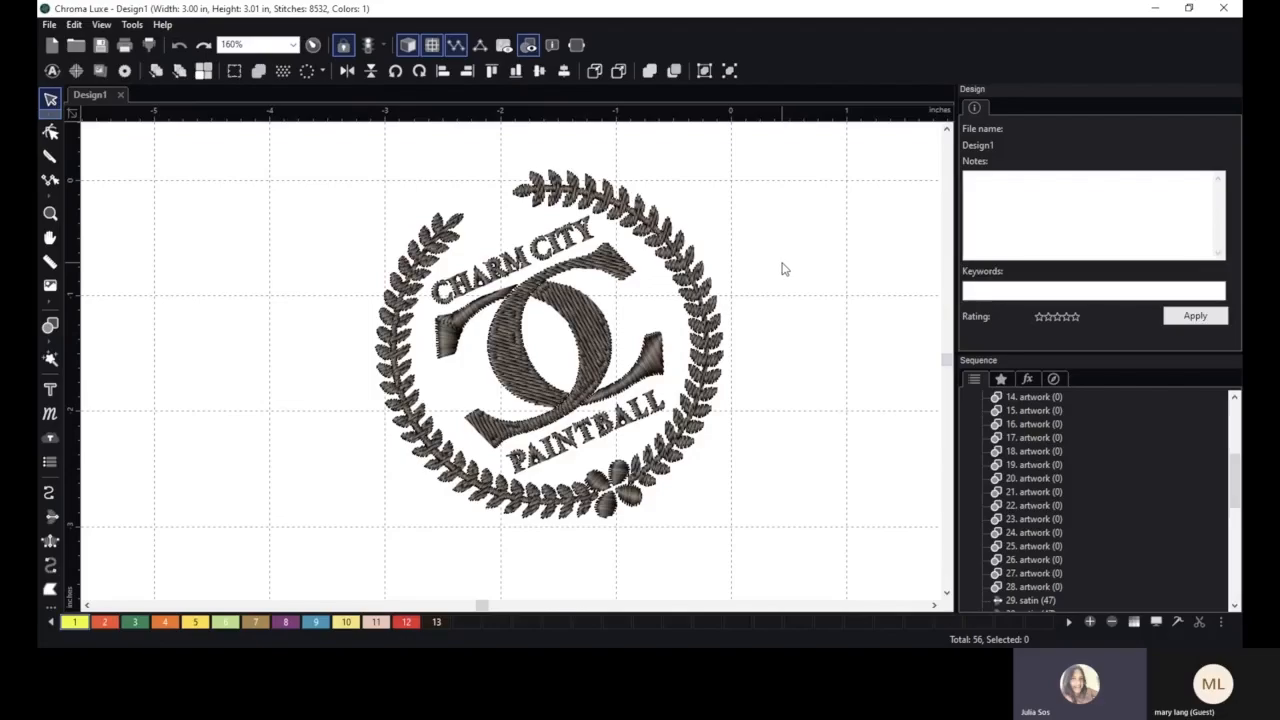
scroll(725, 255, down, 3)
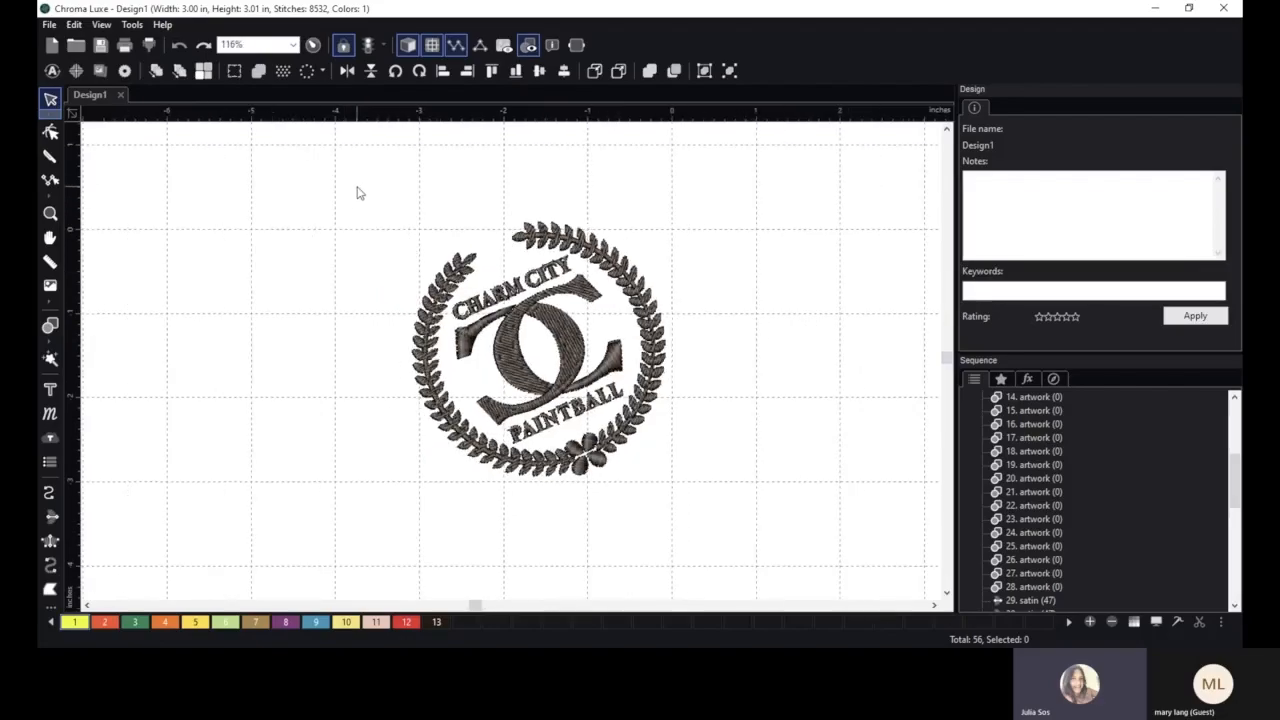
scroll(980, 412, up, 5)
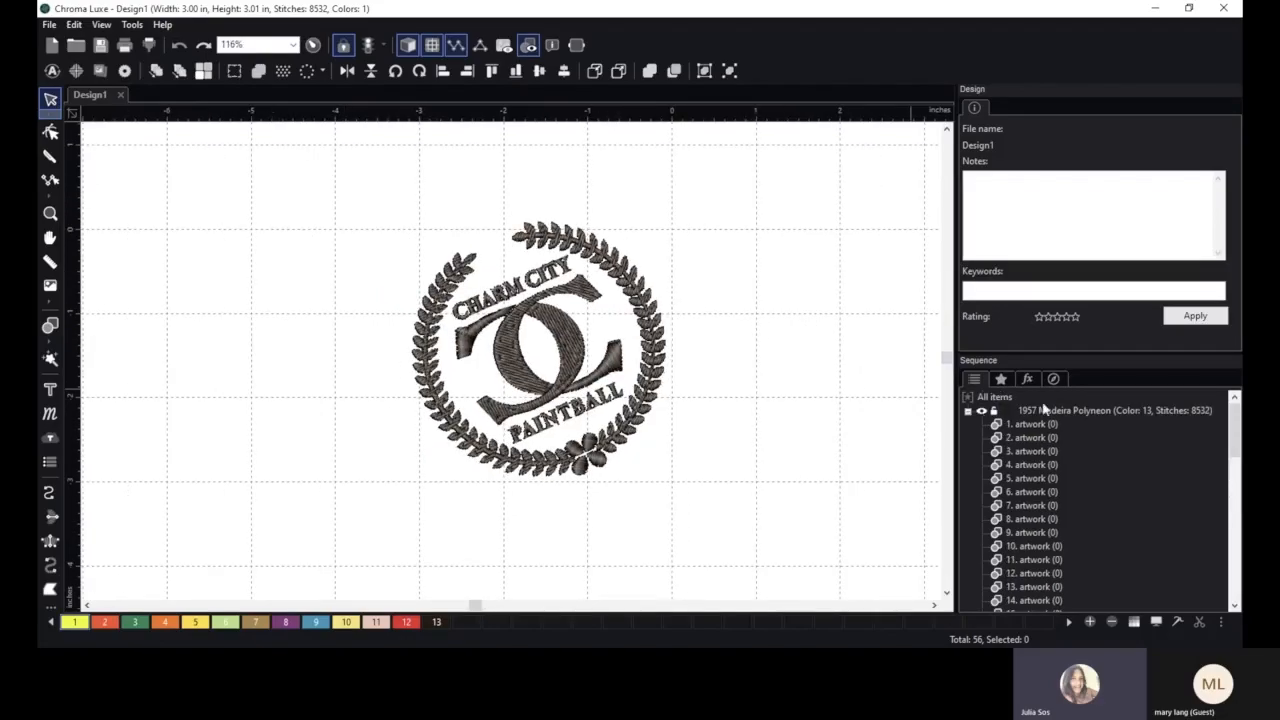
- Collapse the thread colour's object group in the sequence and undo the logo's conversion to stitches
click(968, 412)
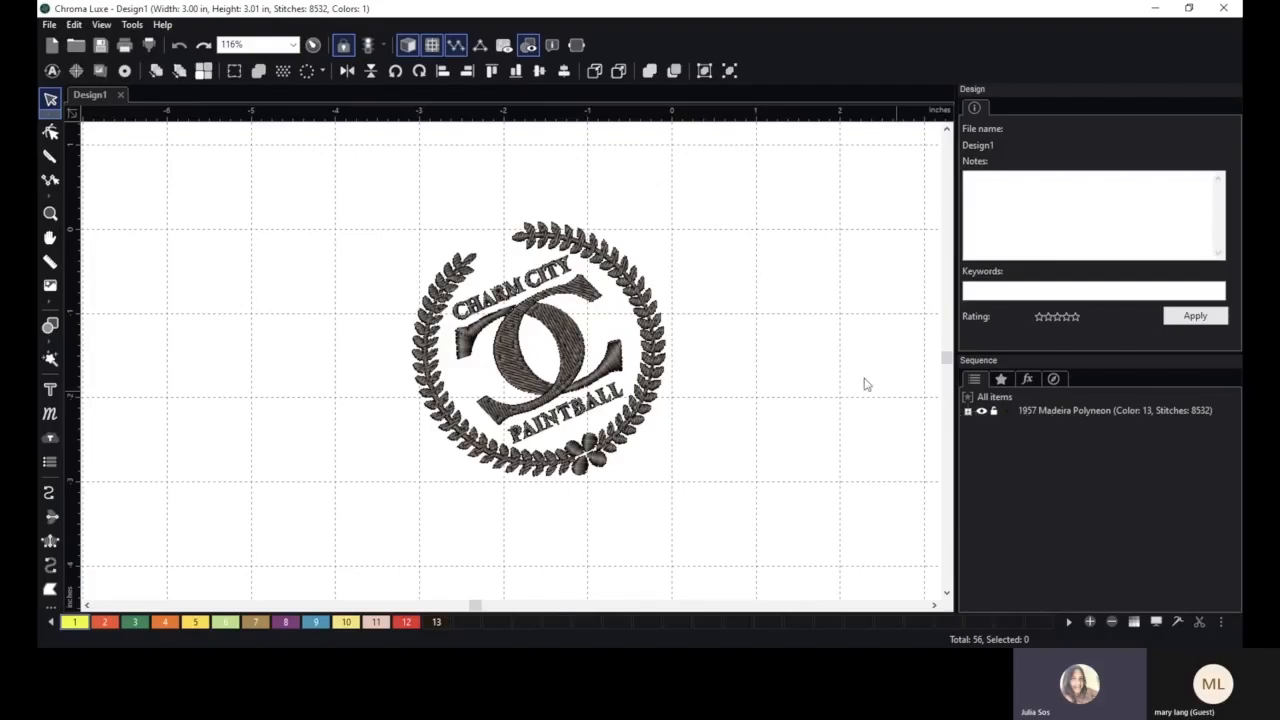
key(ctrl+z)
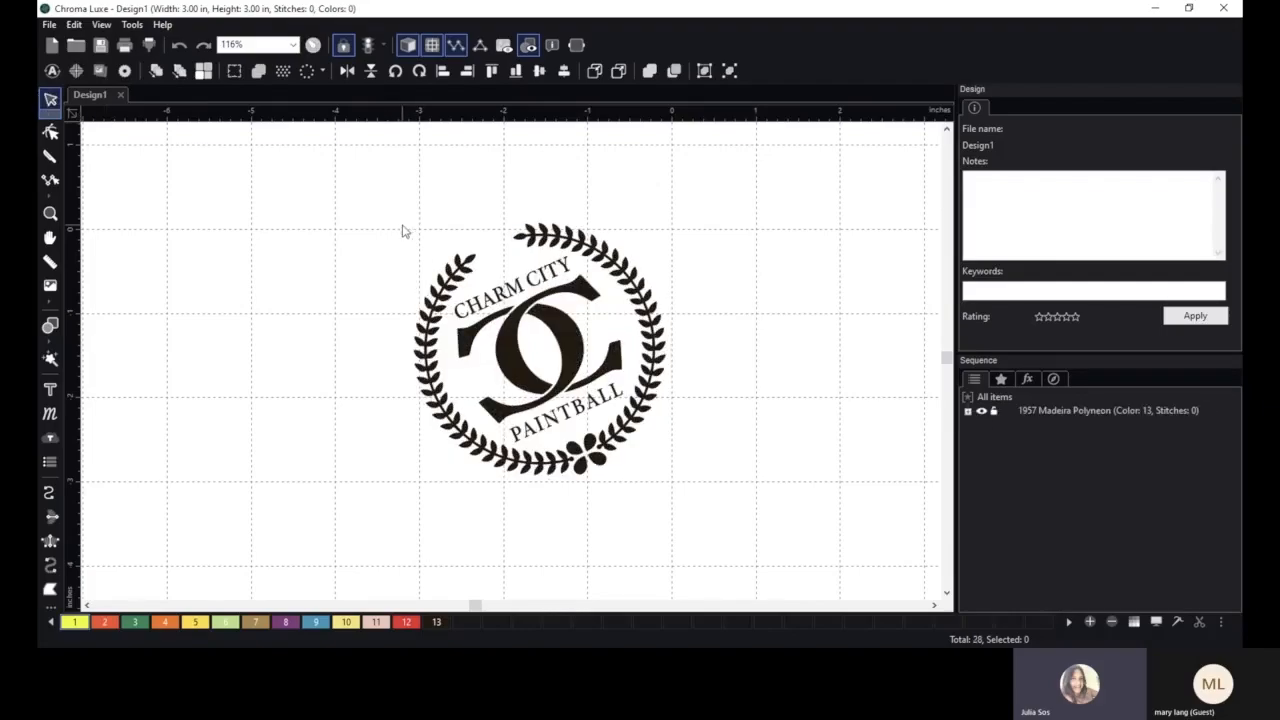
scroll(405, 230, up, 1)
- Create a new design and auto-digitize CCPB Logo Main.ai from the Desktop in it, with the Auto output stitch type
click(52, 25)
click(58, 43)
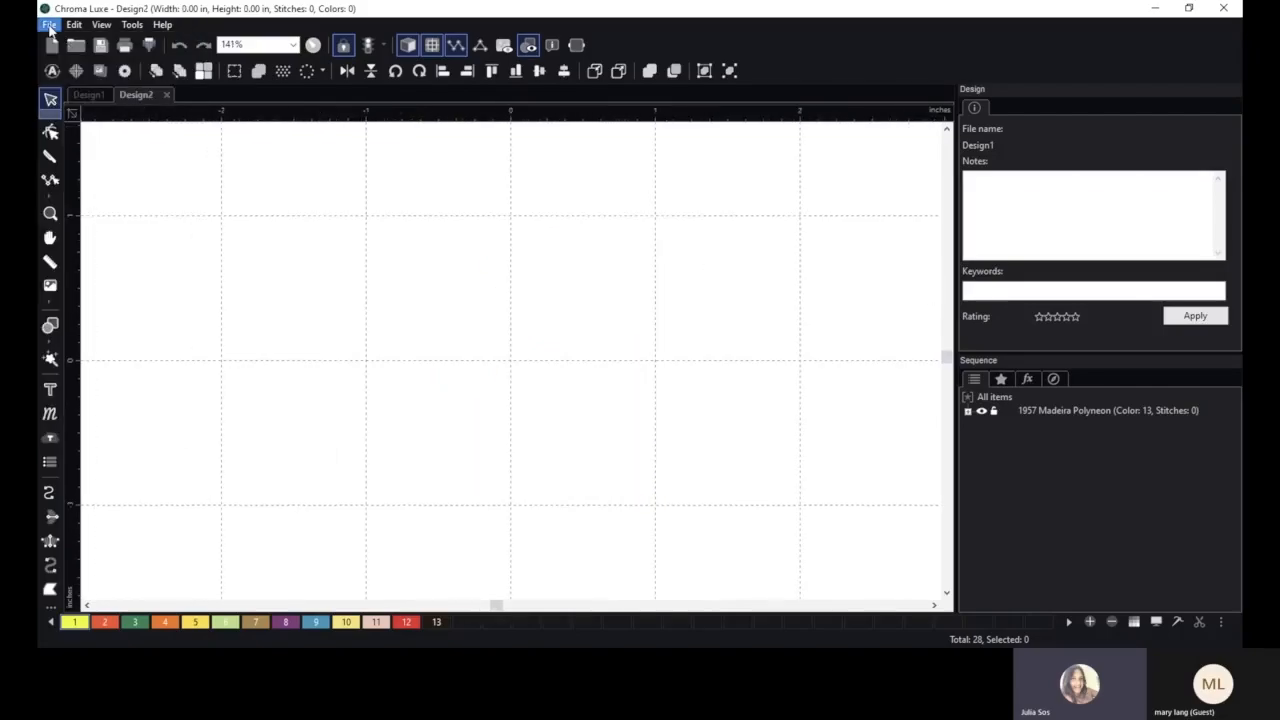
click(50, 72)
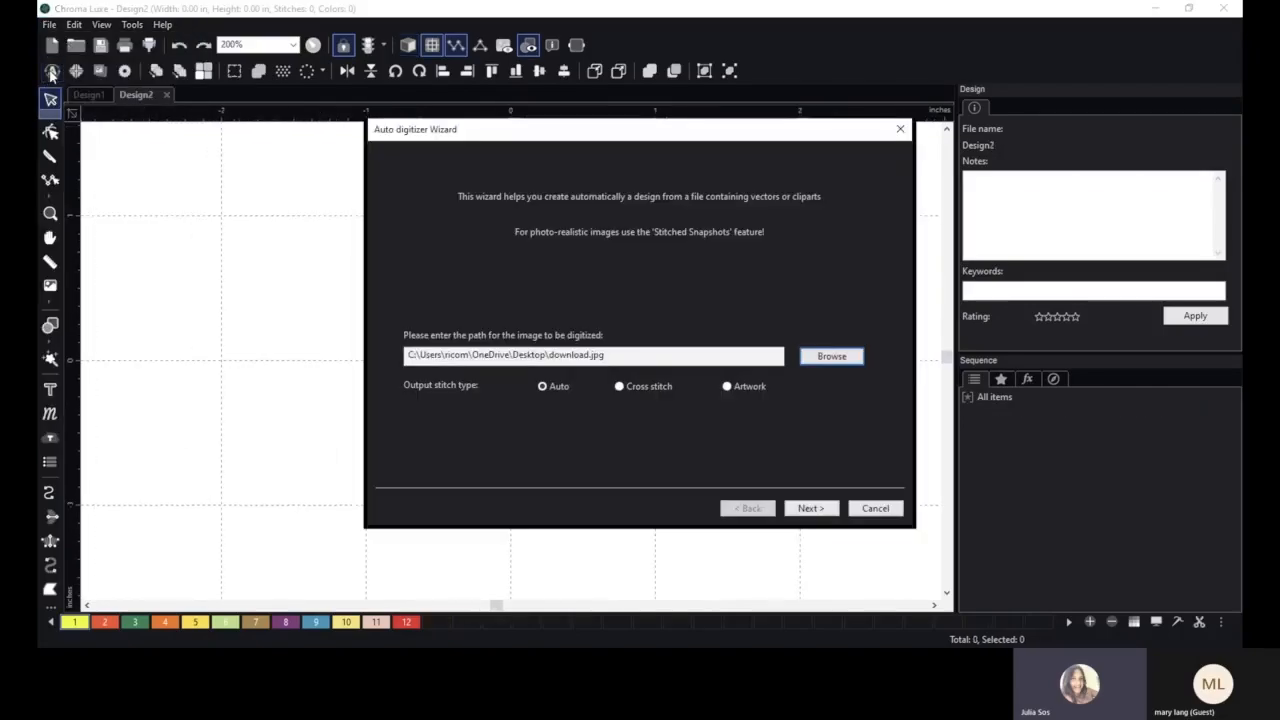
click(832, 358)
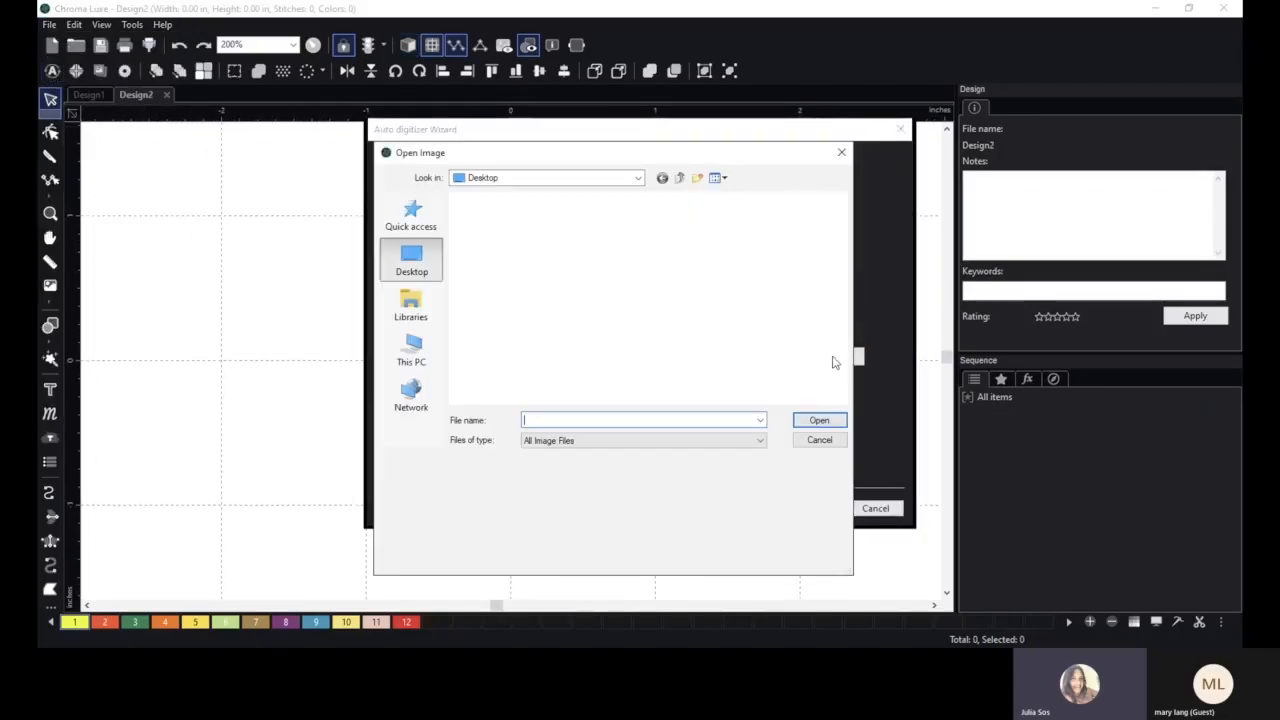
scroll(724, 370, down, 2)
scroll(735, 376, up, 3)
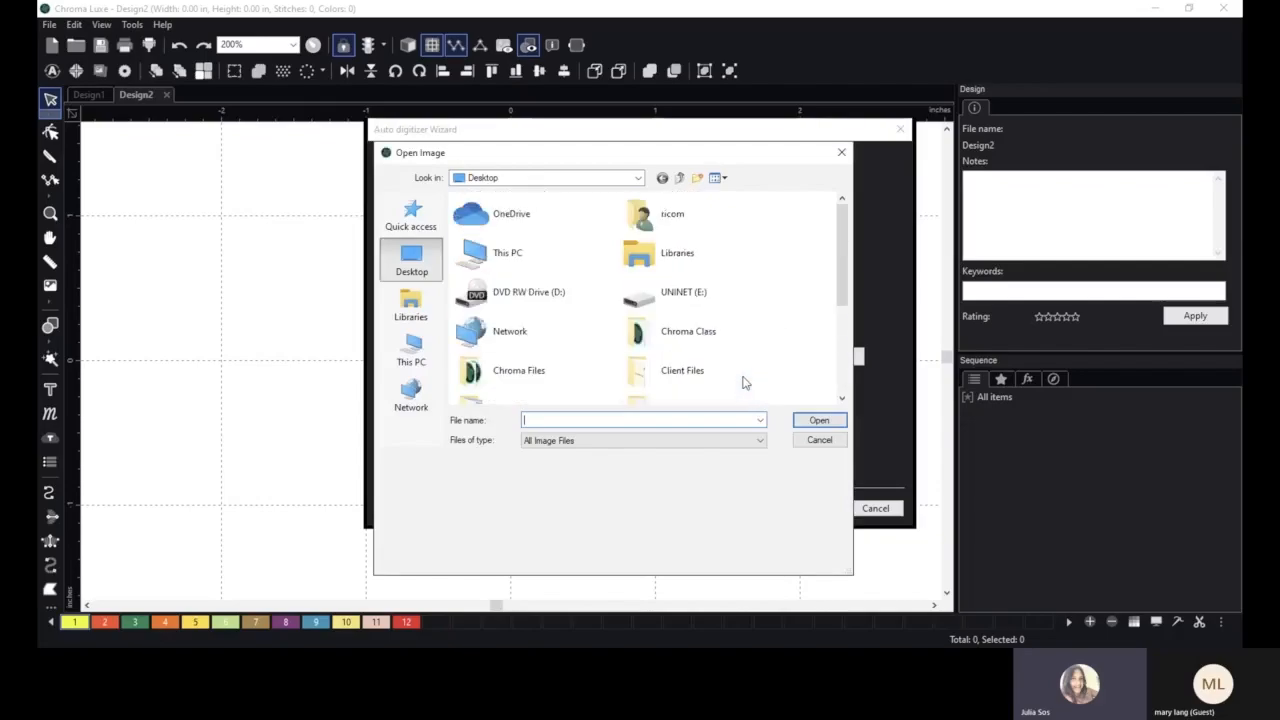
scroll(743, 382, down, 5)
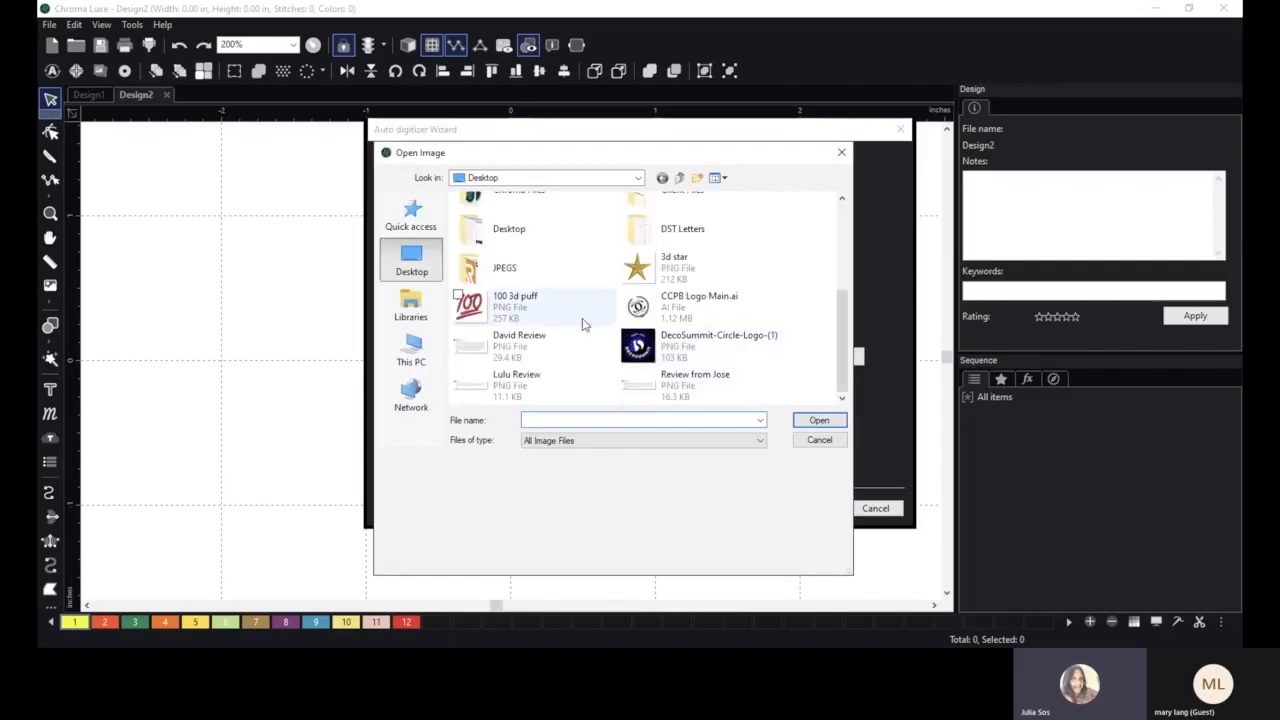
click(755, 303)
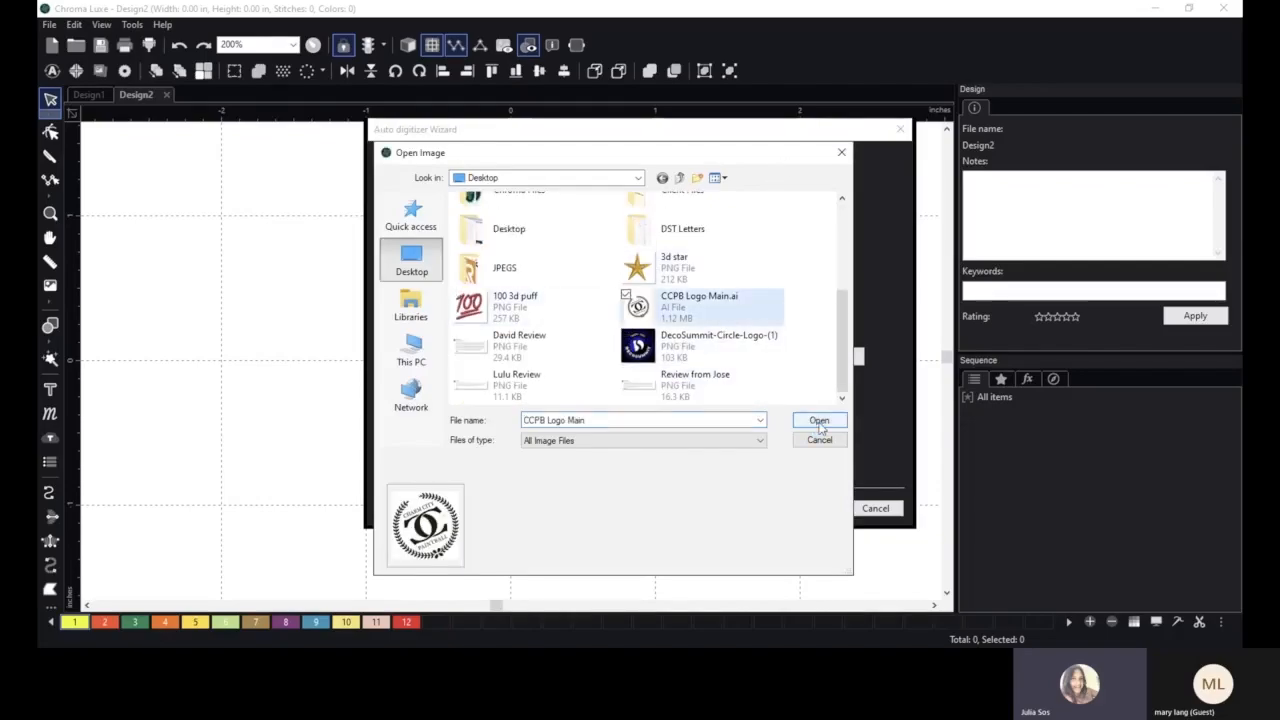
click(819, 420)
click(811, 508)
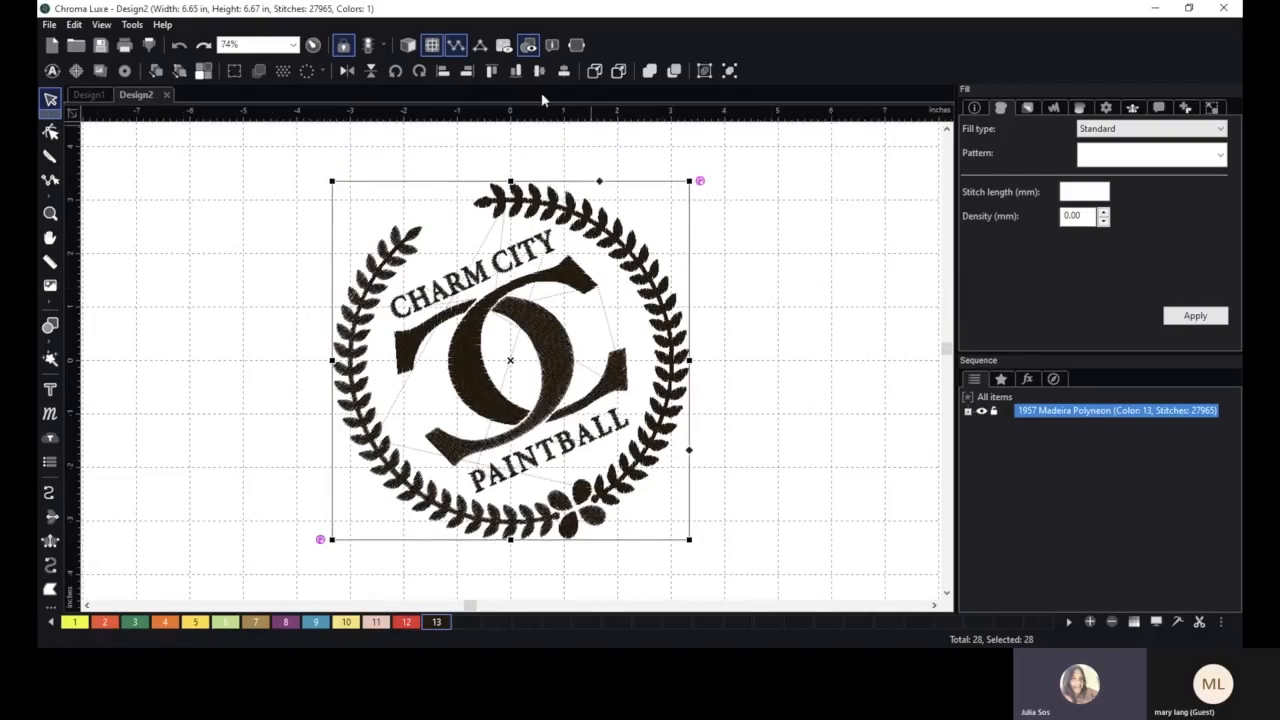
- Show the auto-digitized logo in 3D view and return to the logo artwork in Design1
click(408, 44)
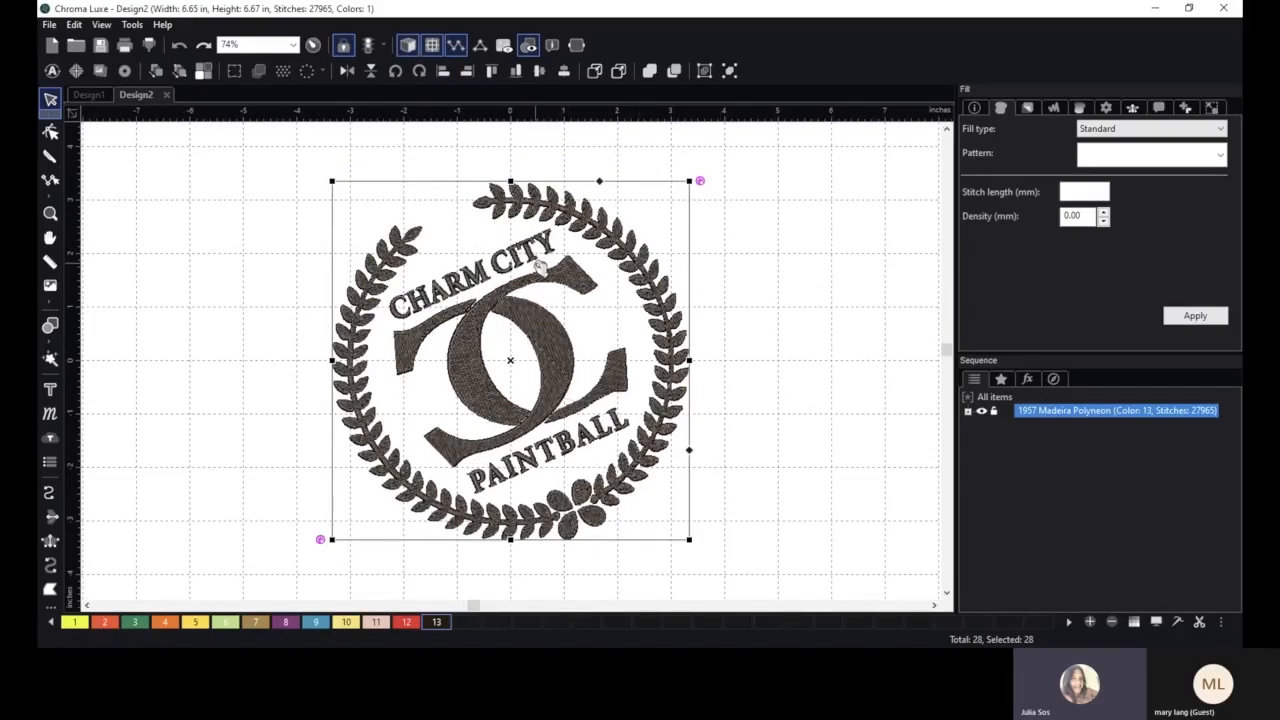
scroll(538, 264, up, 1)
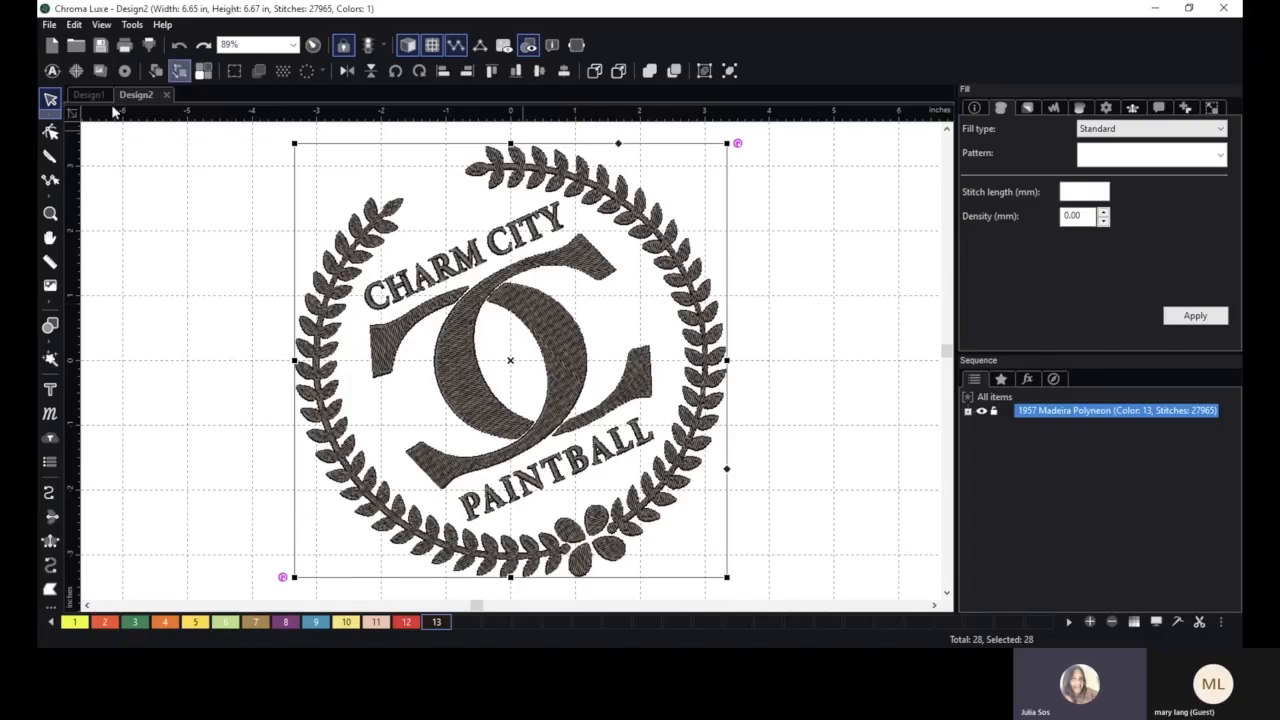
click(84, 95)
scroll(297, 249, up, 1)
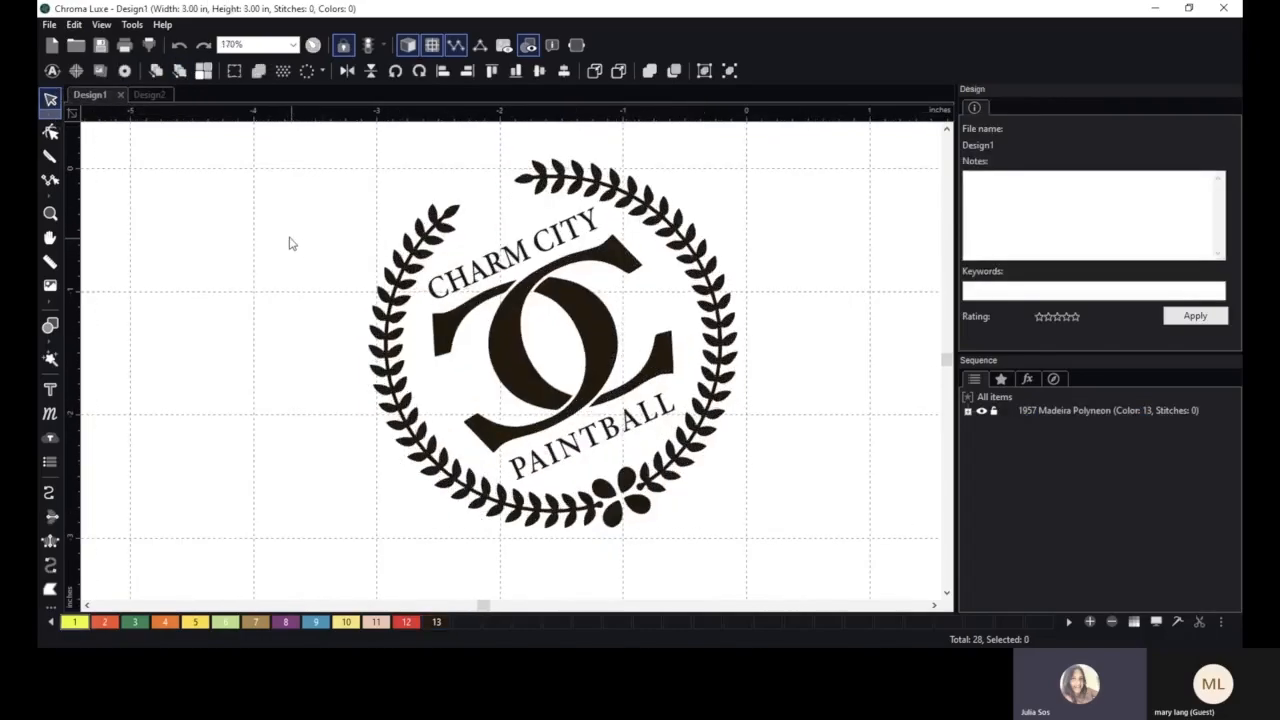
key(space)
drag(309, 211, 229, 217)
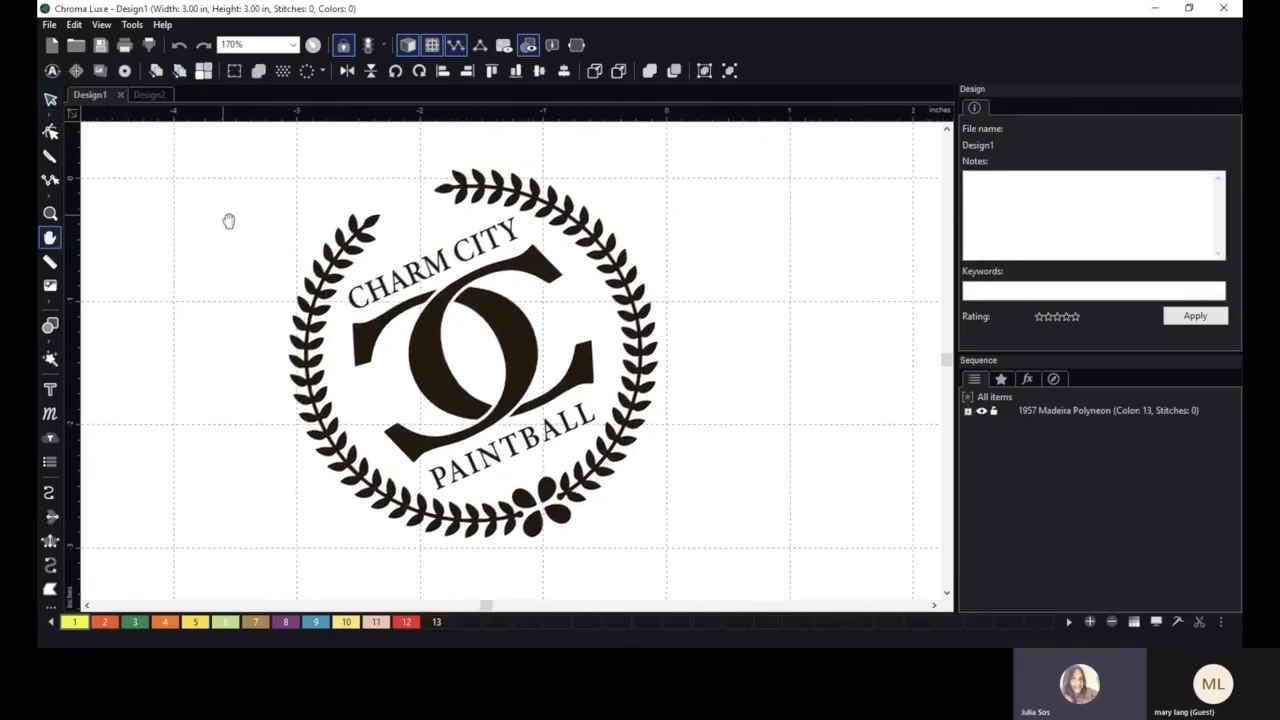
scroll(249, 220, up, 1)
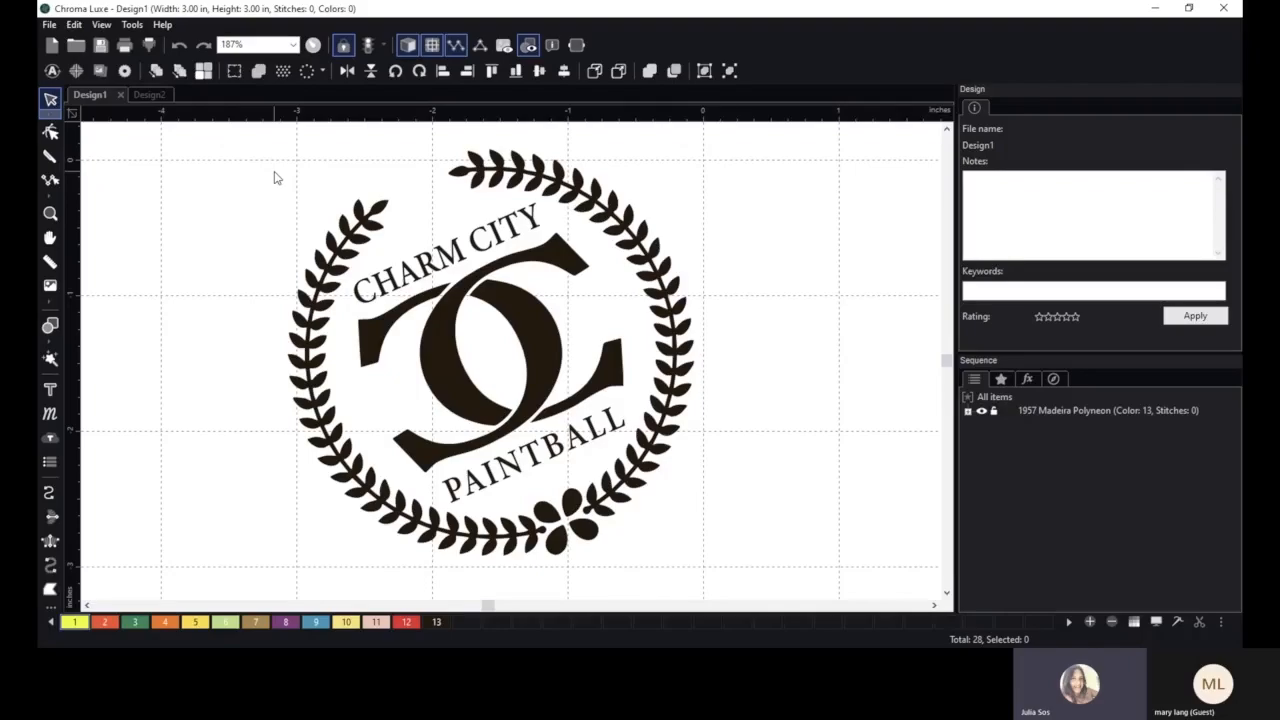
scroll(271, 193, down, 1)
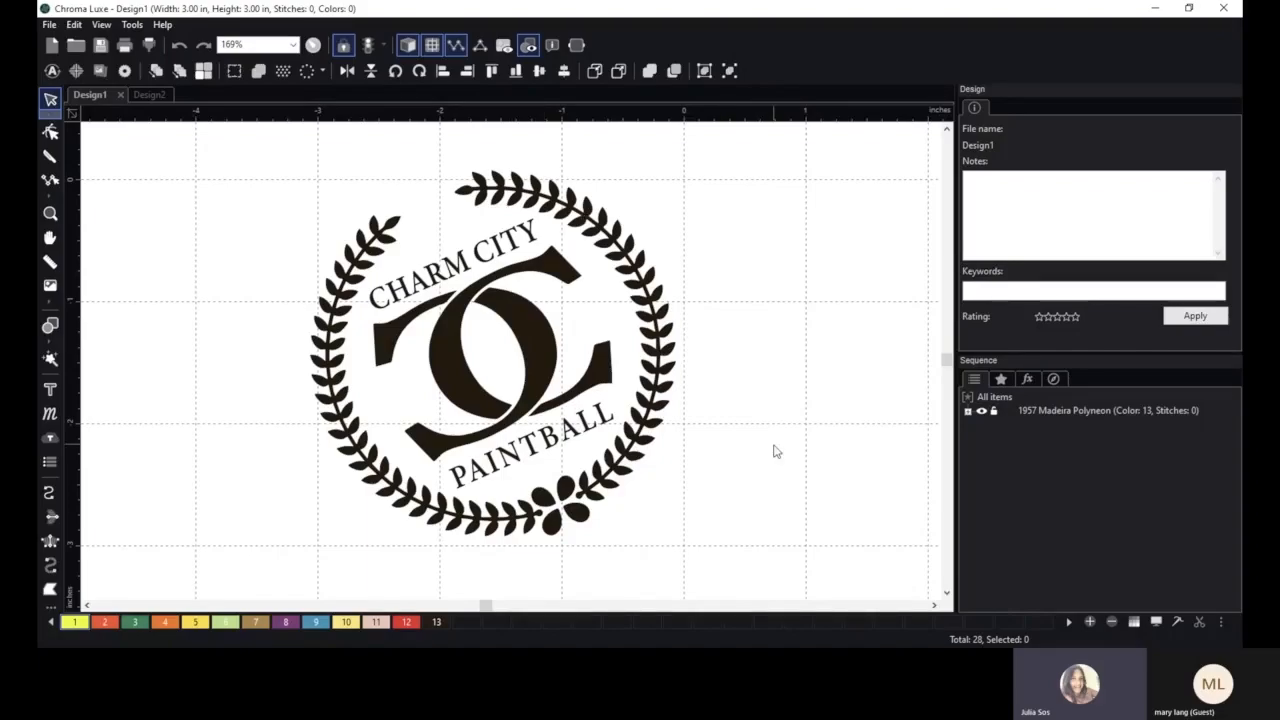
scroll(776, 452, up, 1)
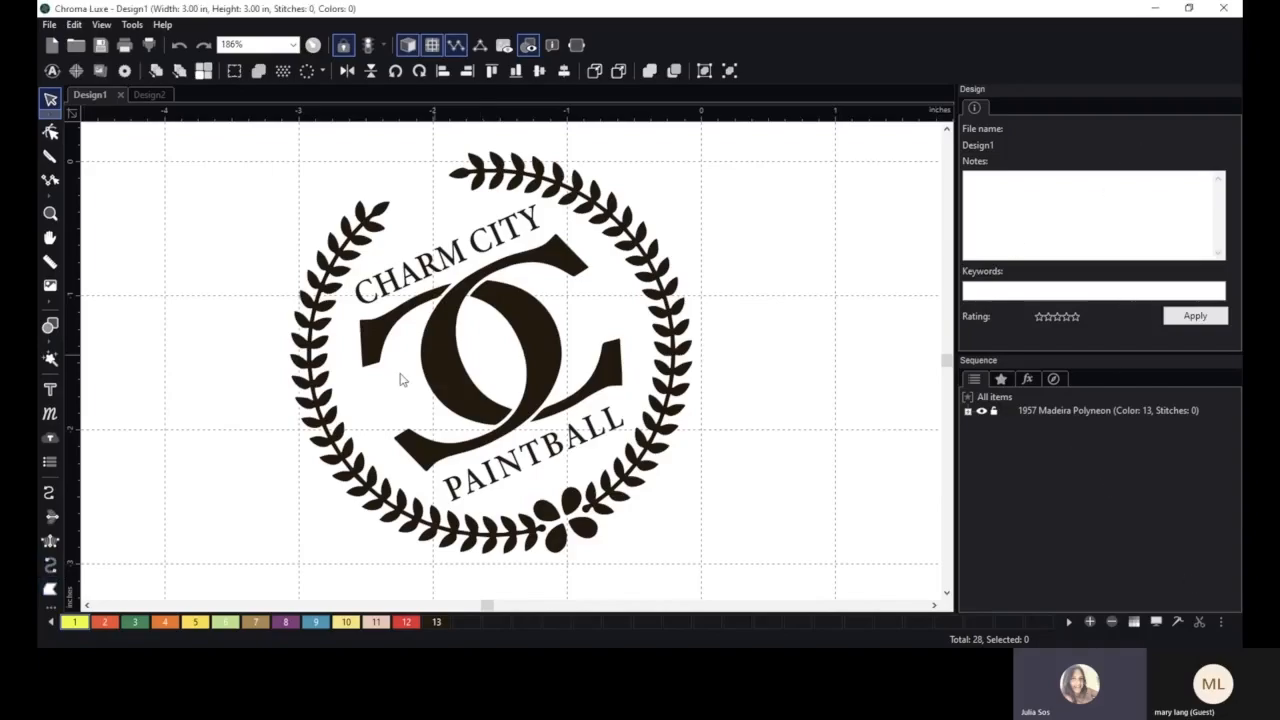
- Start a Classic Satin object on the monogram's lower-right arm above PAINTBALL, placing the first two point pairs across its upper end
click(50, 540)
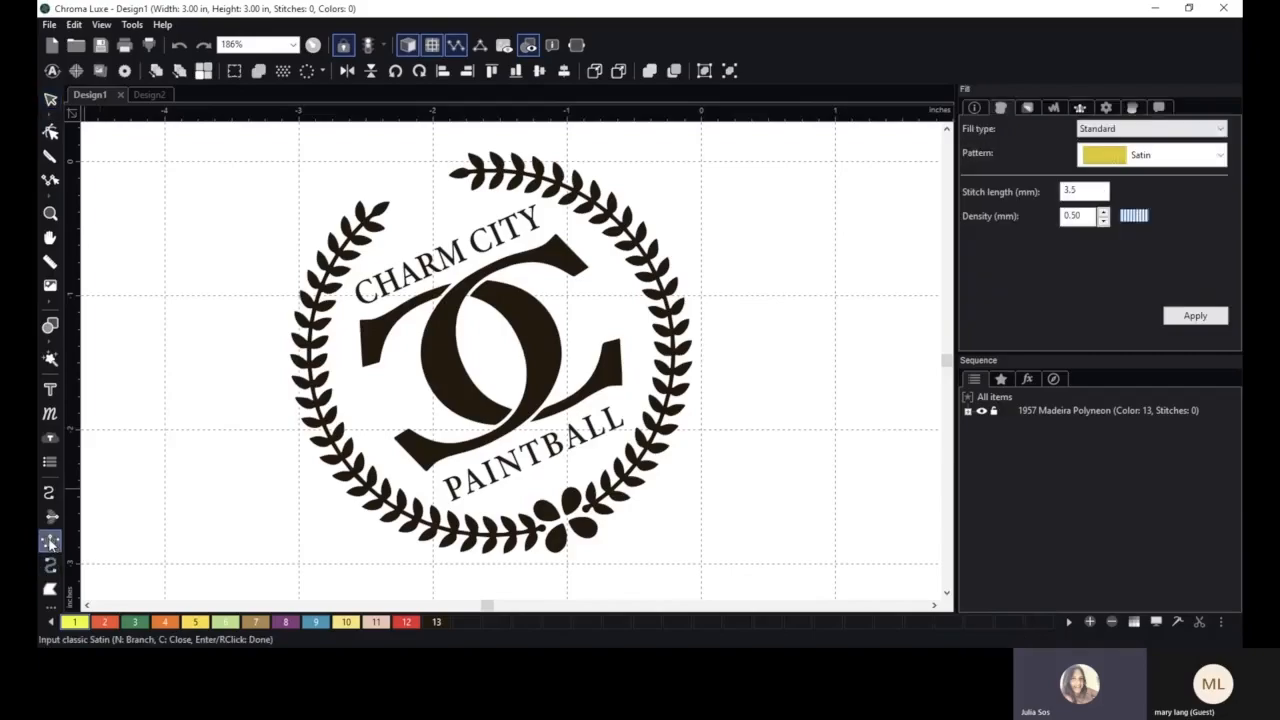
scroll(595, 368, up, 1)
scroll(595, 368, up, 1)
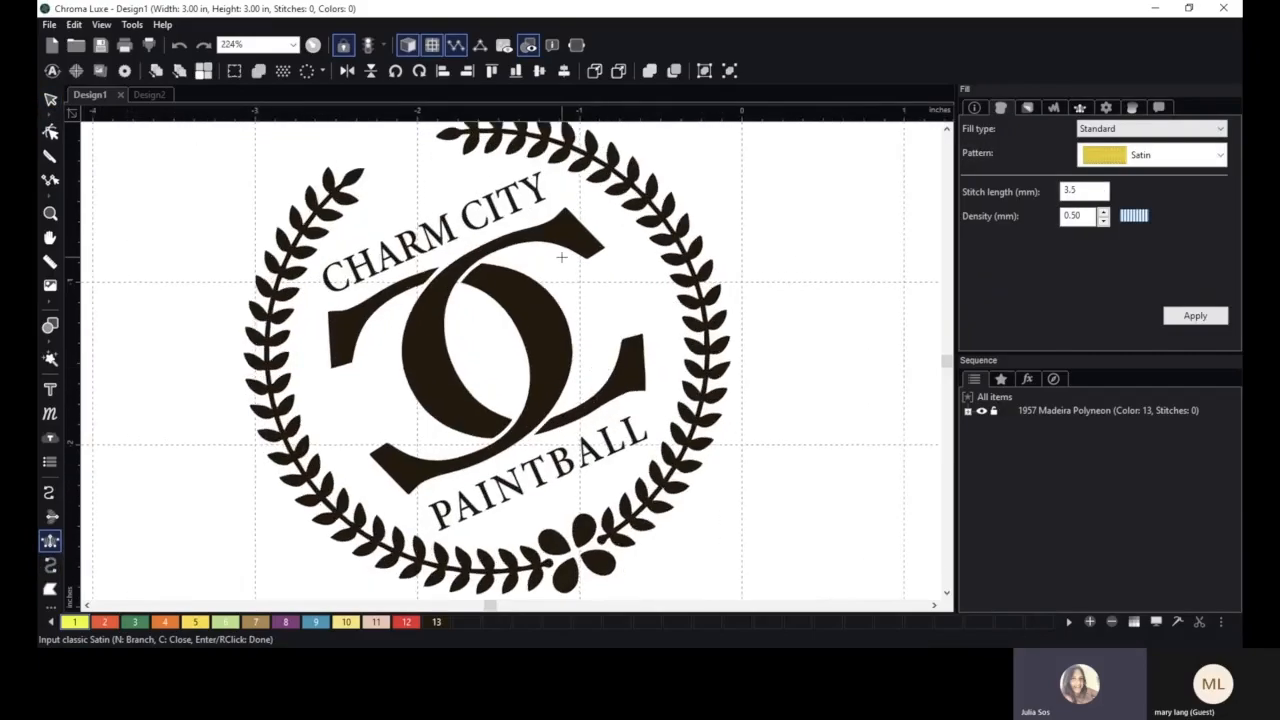
key(space)
drag(378, 341, 437, 287)
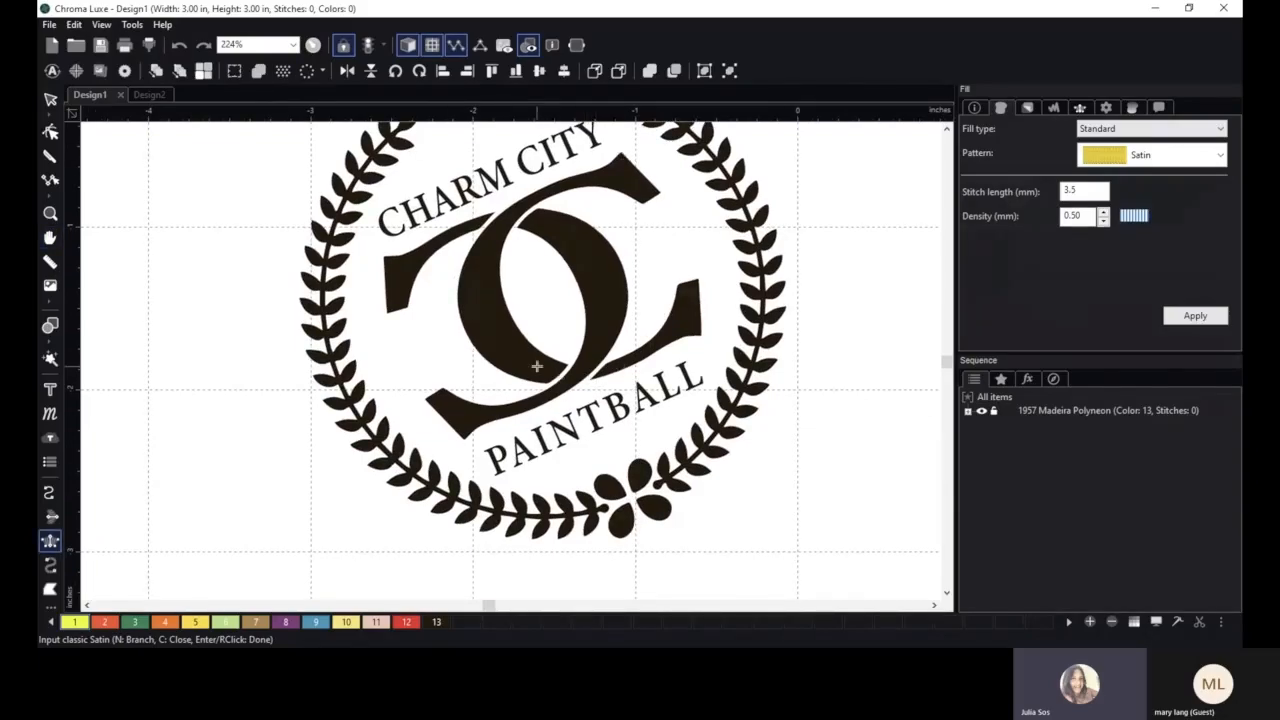
scroll(520, 354, up, 3)
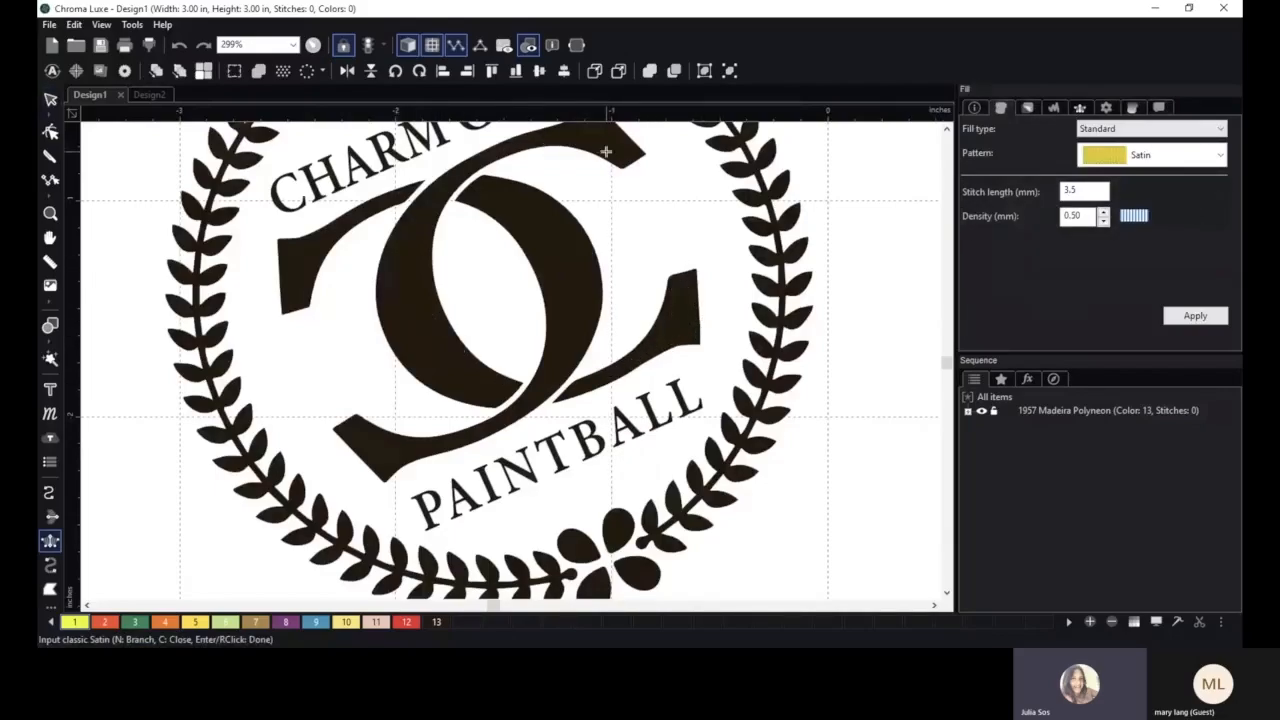
scroll(634, 223, up, 2)
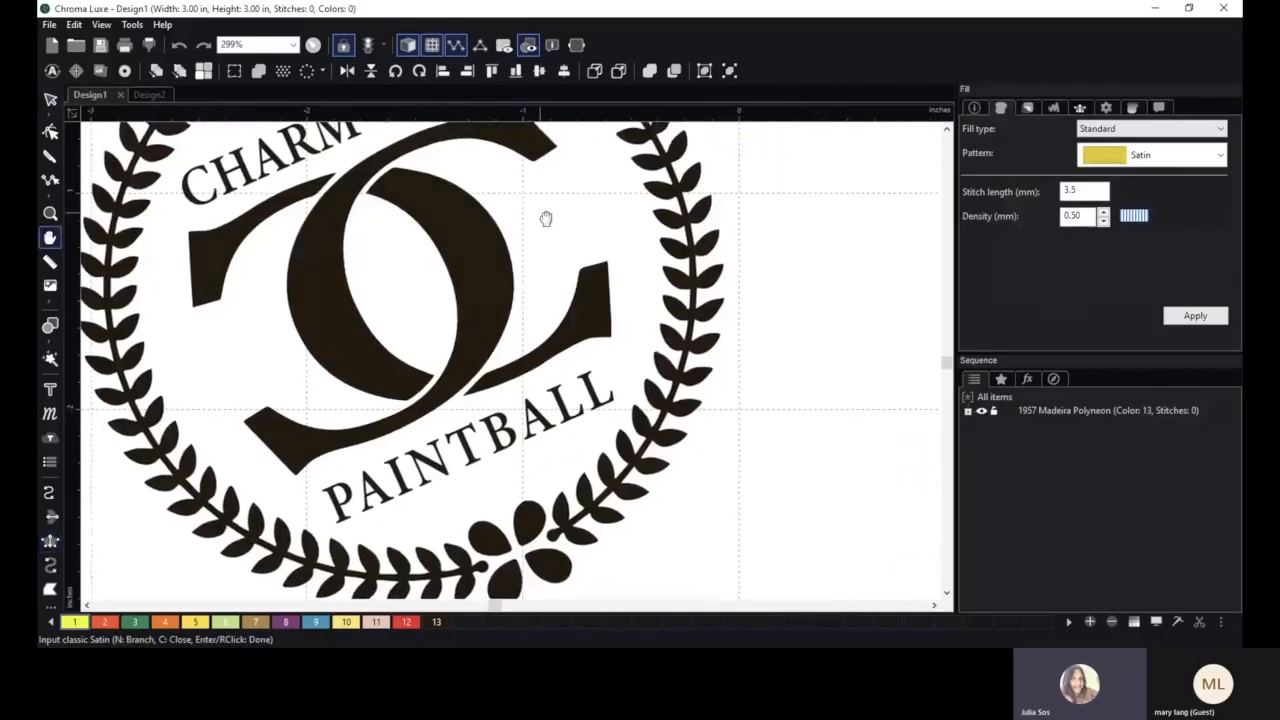
scroll(605, 236, up, 4)
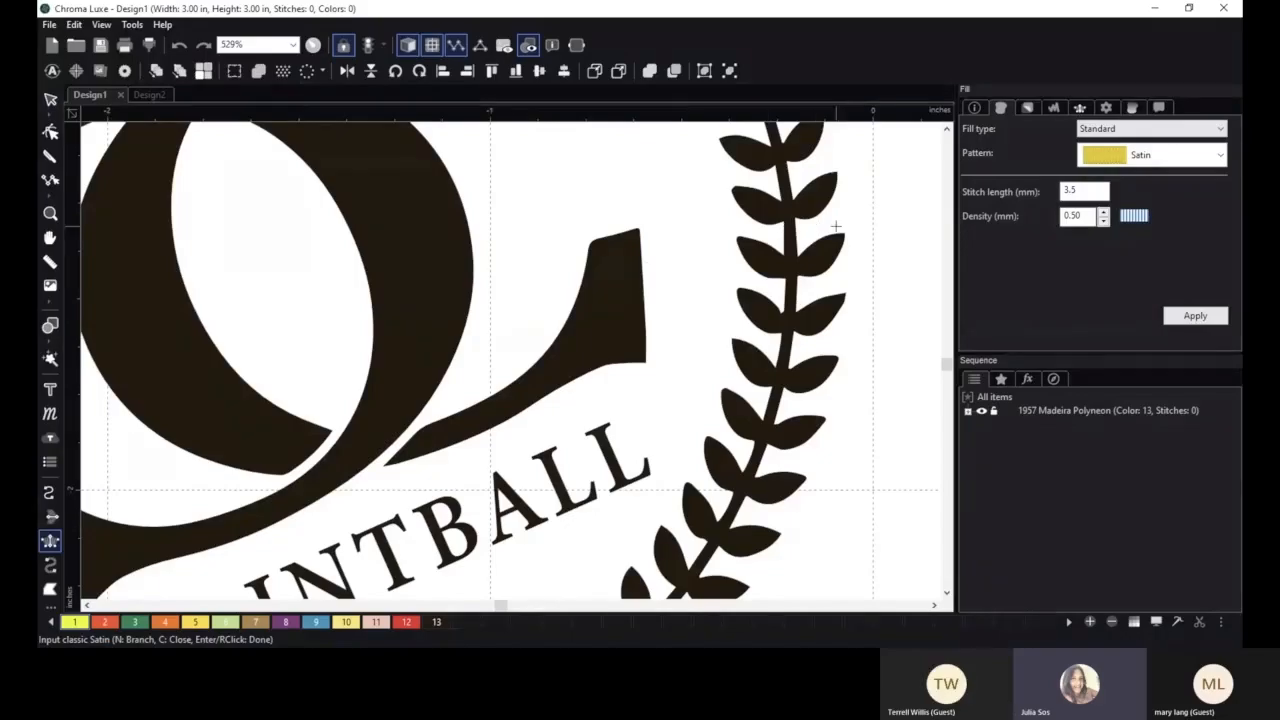
click(591, 241)
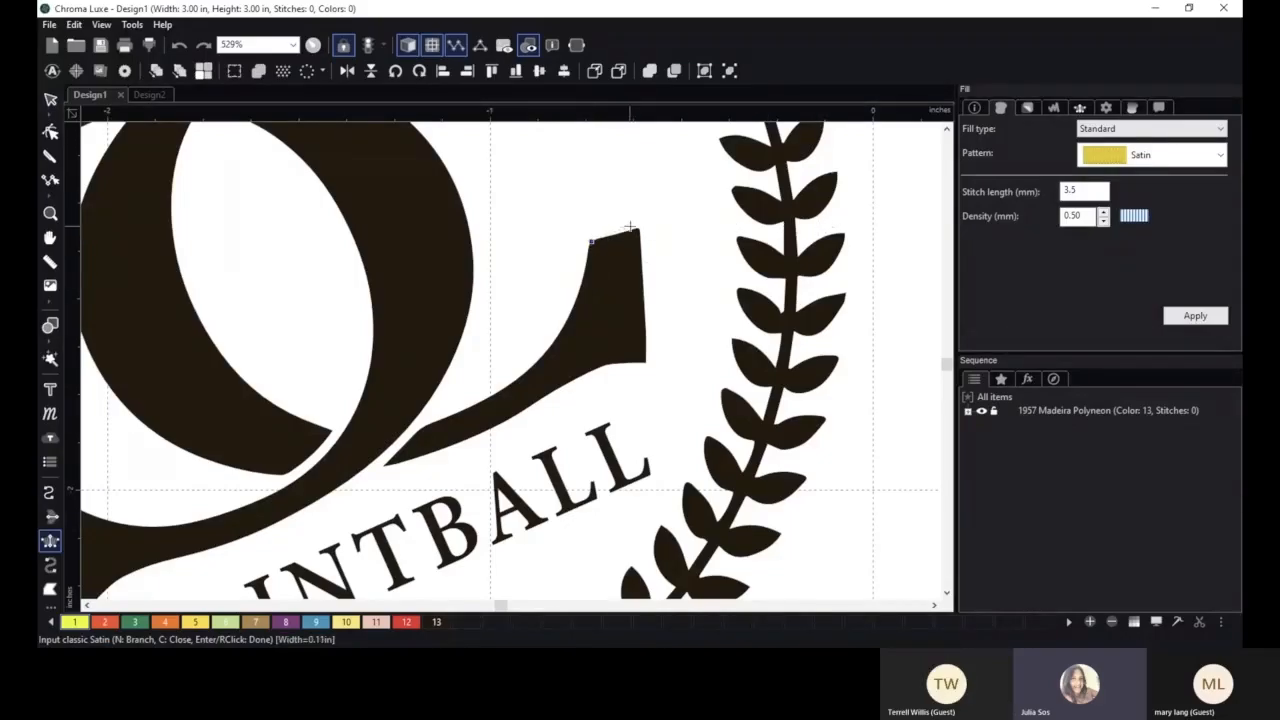
click(638, 229)
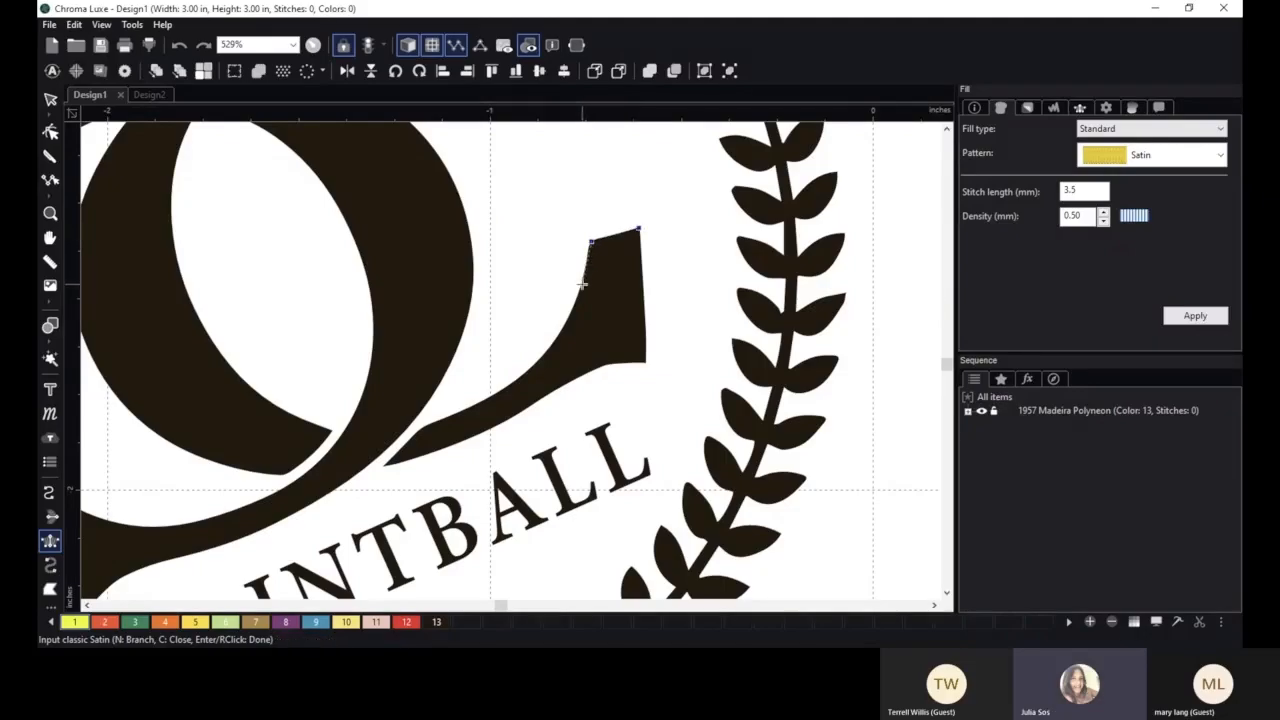
click(582, 284)
click(641, 277)
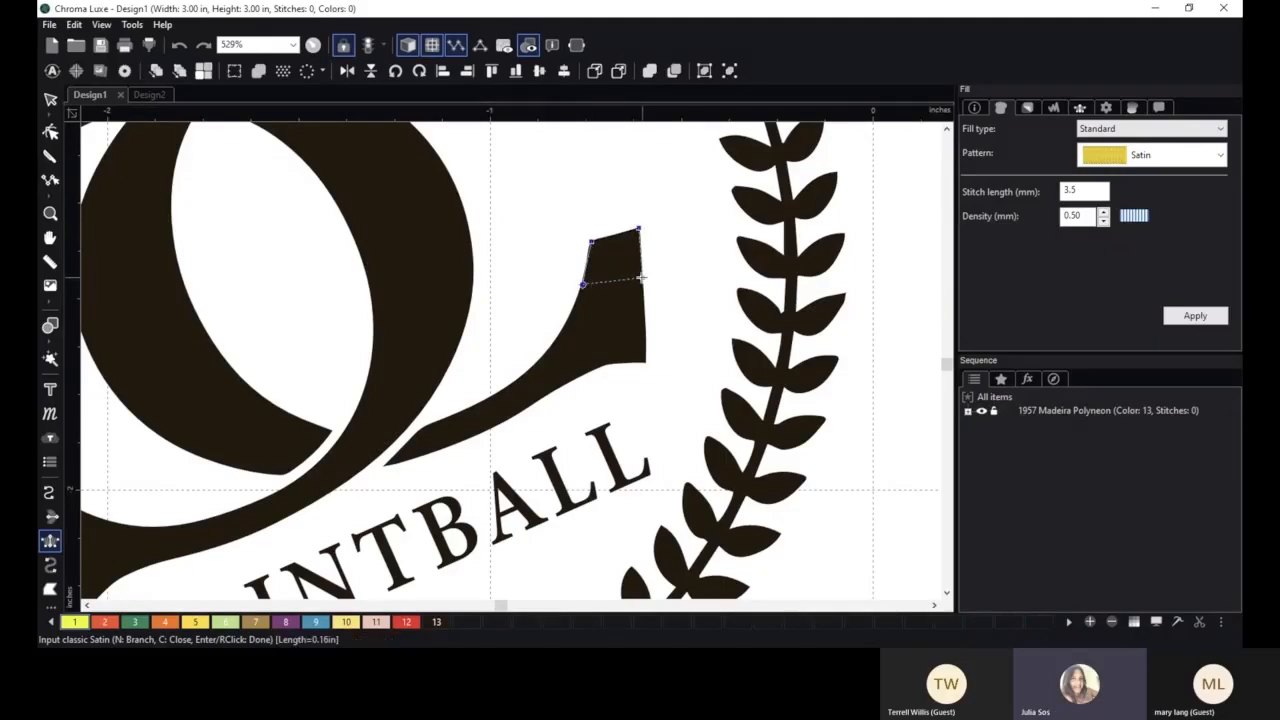
- Continue the satin with three point pairs down the serif, around its outer corner and into the curve of the arm
click(568, 318)
click(645, 320)
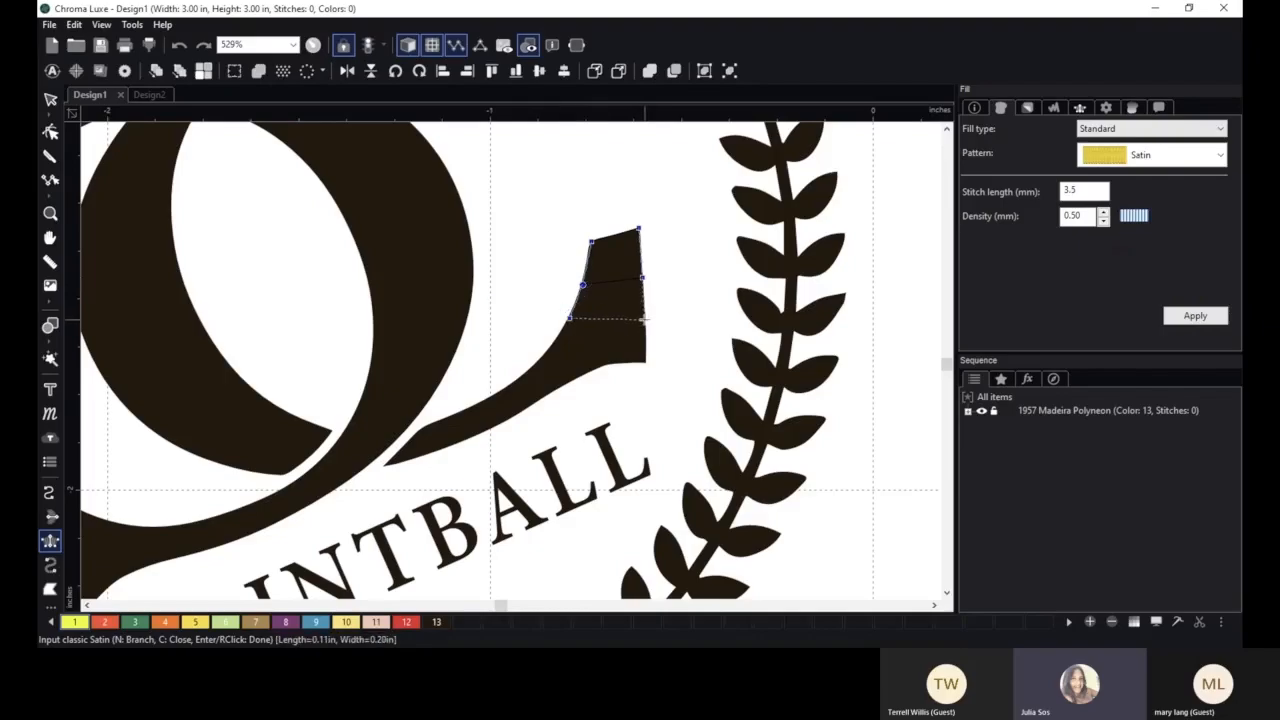
click(552, 343)
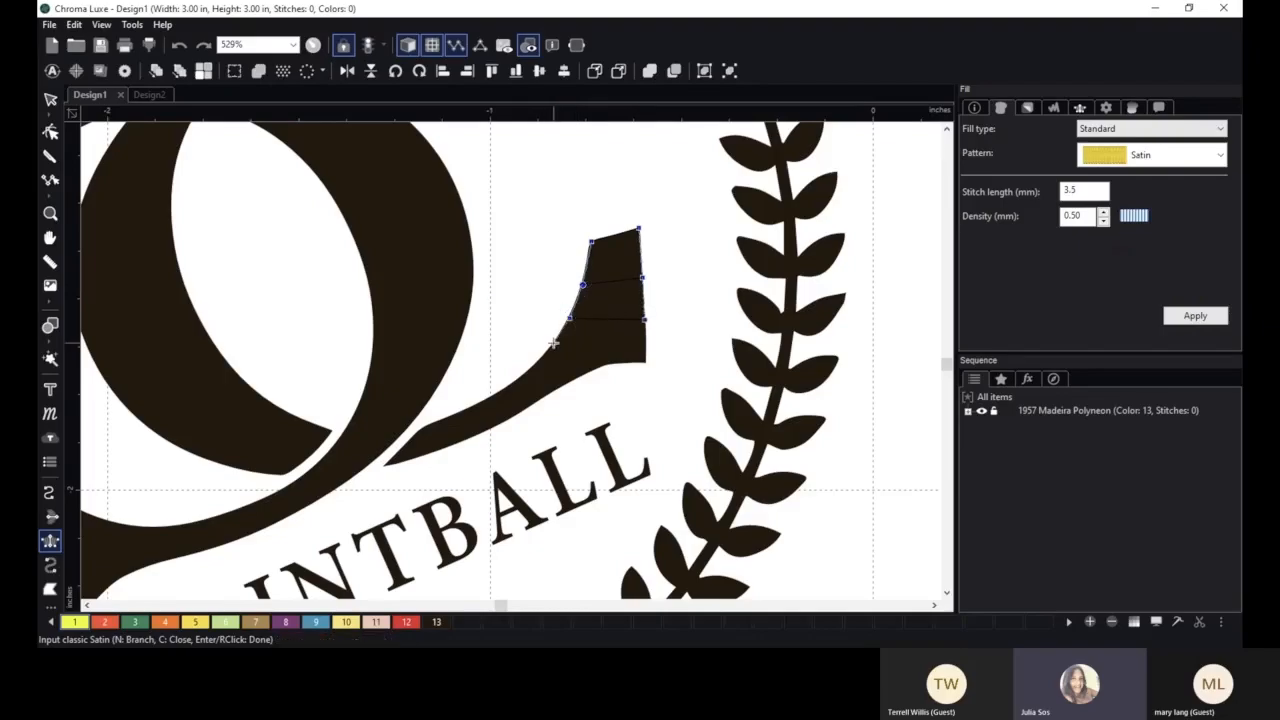
click(647, 362)
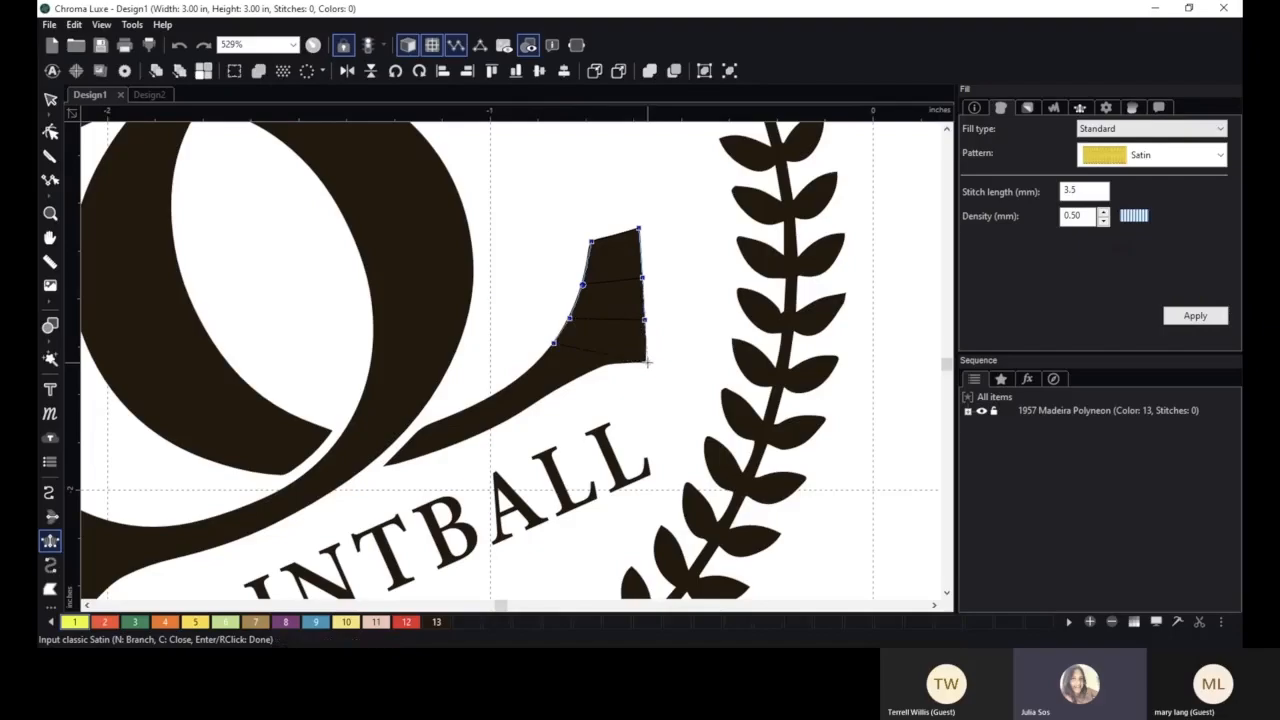
click(531, 366)
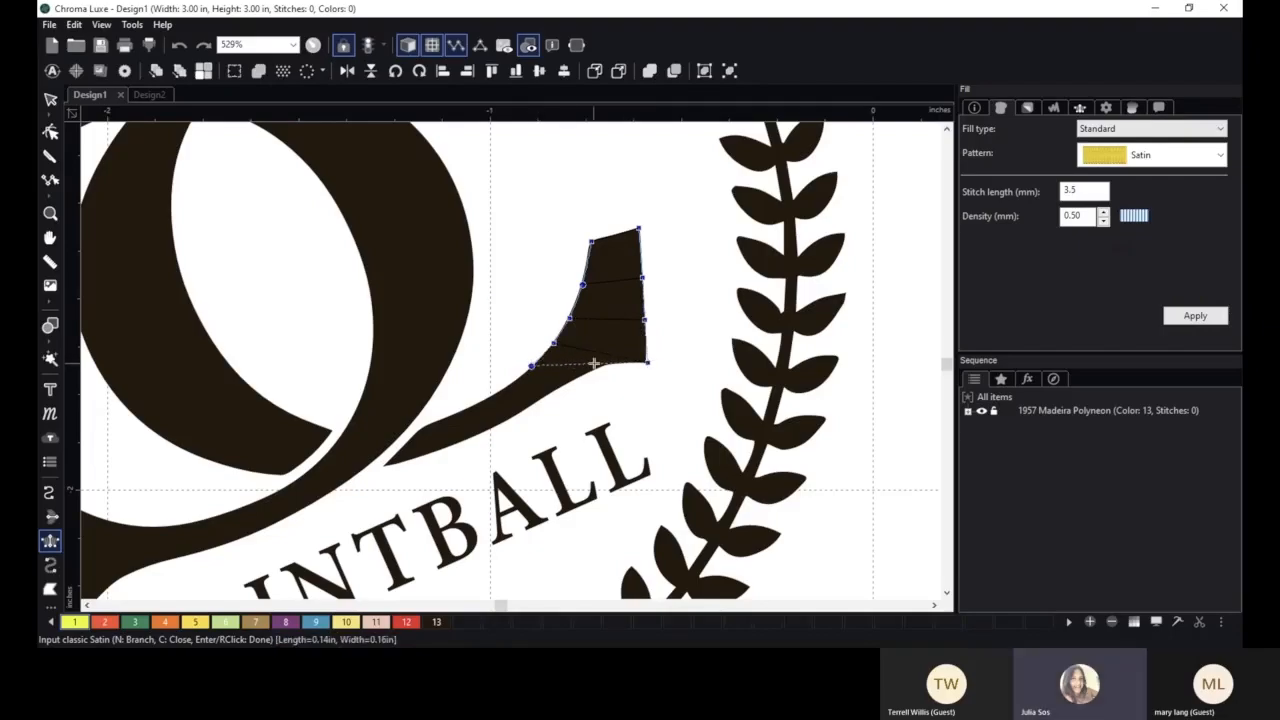
click(607, 365)
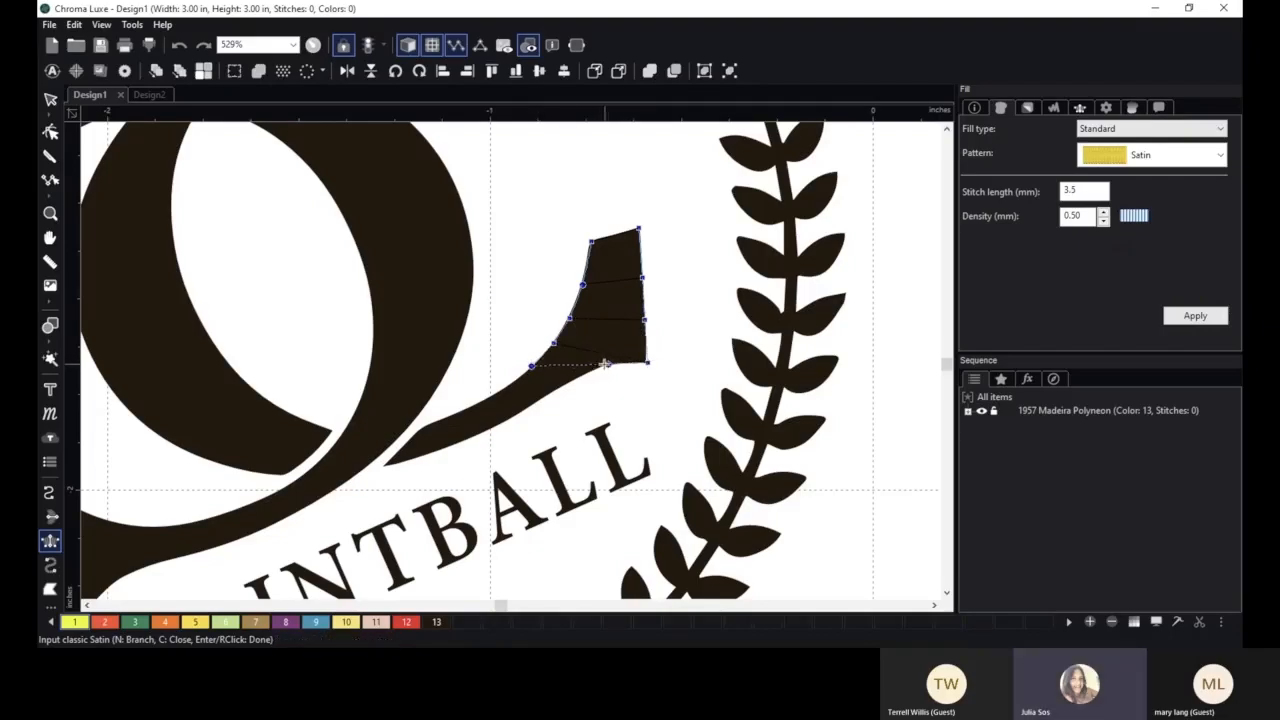
- Extend the satin with four point pairs along the narrowing stroke, alternating between its upper and lower edges
click(510, 383)
click(538, 397)
click(480, 401)
click(488, 430)
click(452, 413)
click(446, 446)
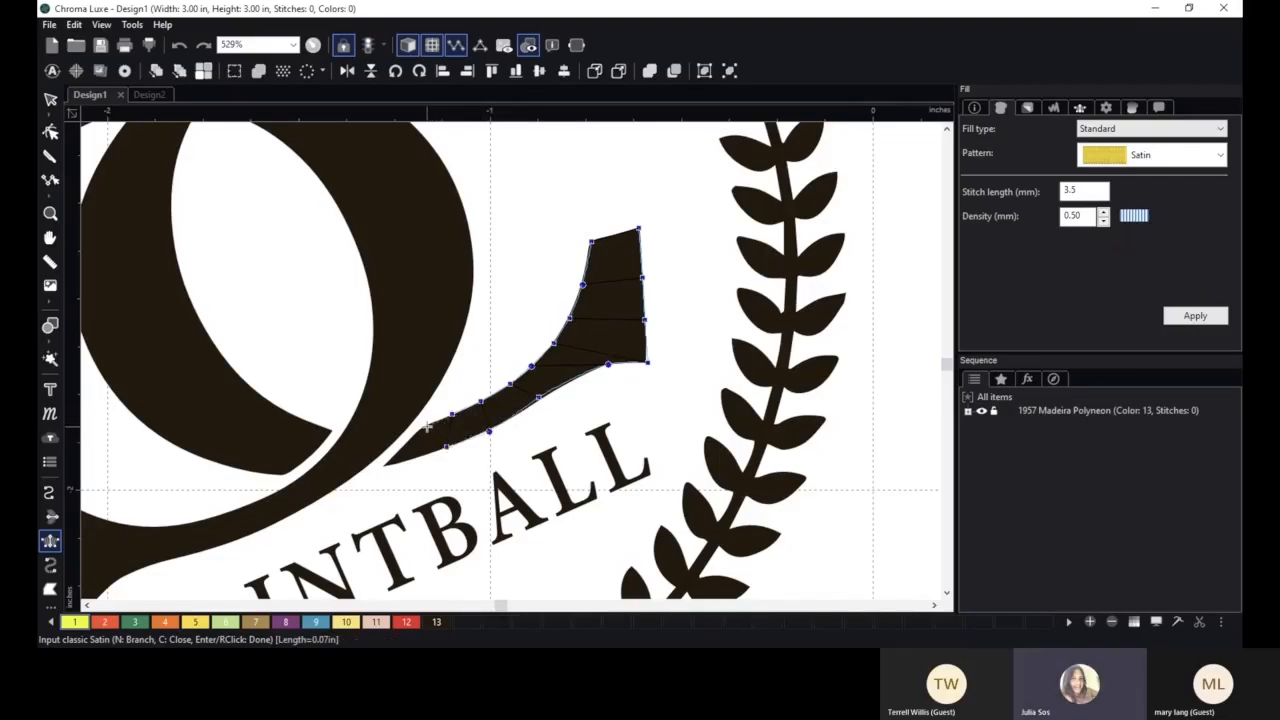
click(427, 424)
click(413, 458)
- Place the remaining satin points around the pointed tip of the arm and finish the object to generate its stitches
drag(411, 425, 527, 325)
scroll(527, 325, down, 2)
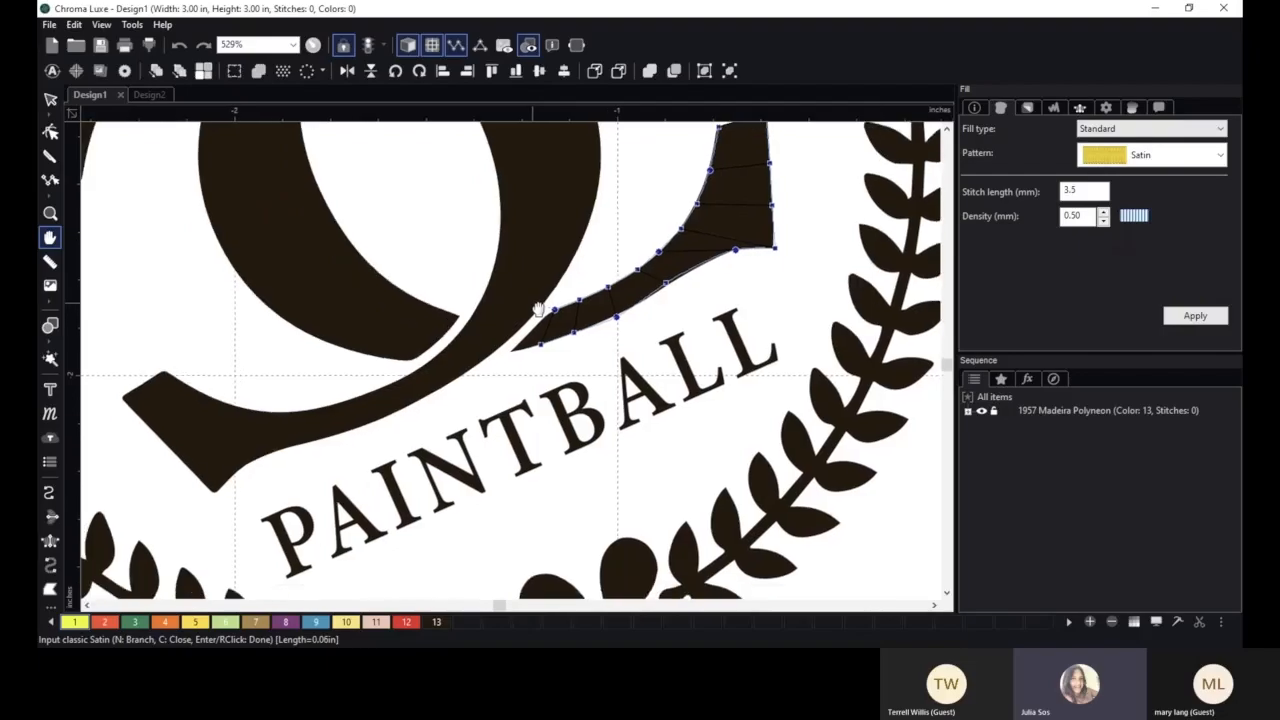
scroll(521, 333, up, 4)
scroll(521, 333, up, 1)
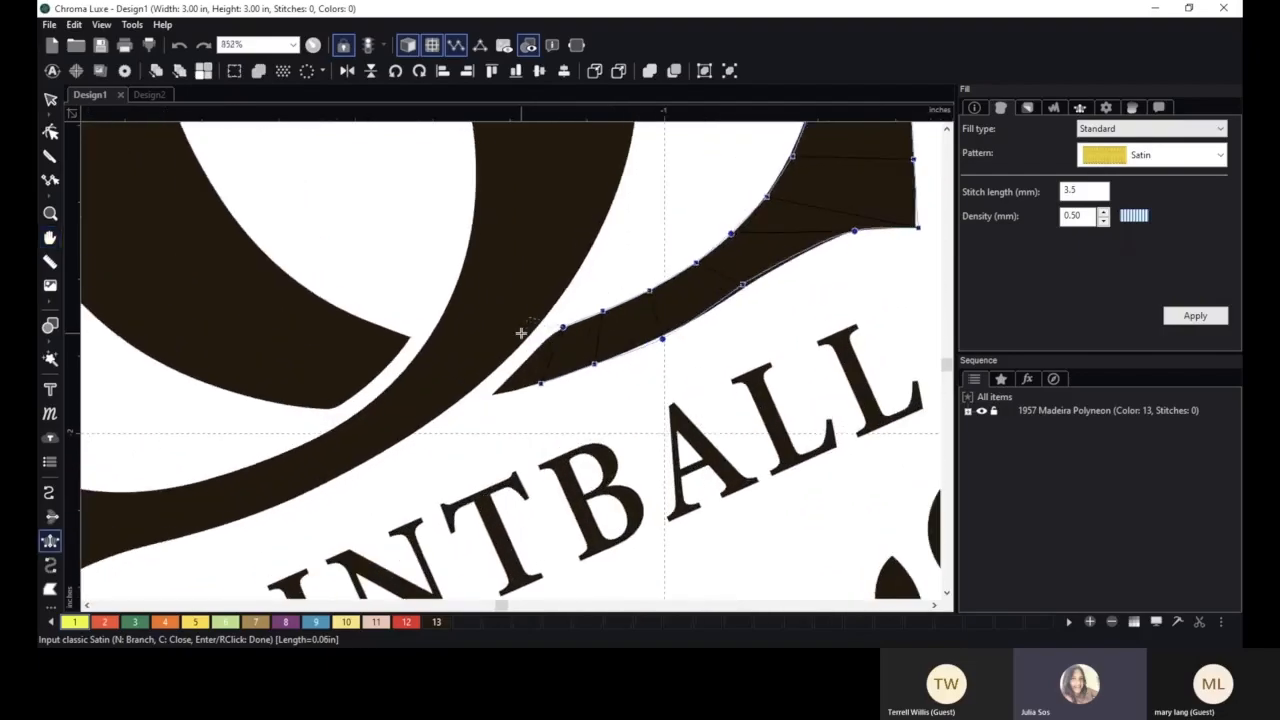
mouse_move(524, 336)
mouse_down()
mouse_move(517, 397)
mouse_move(528, 250)
mouse_move(520, 385)
mouse_move(515, 262)
mouse_move(522, 333)
mouse_up()
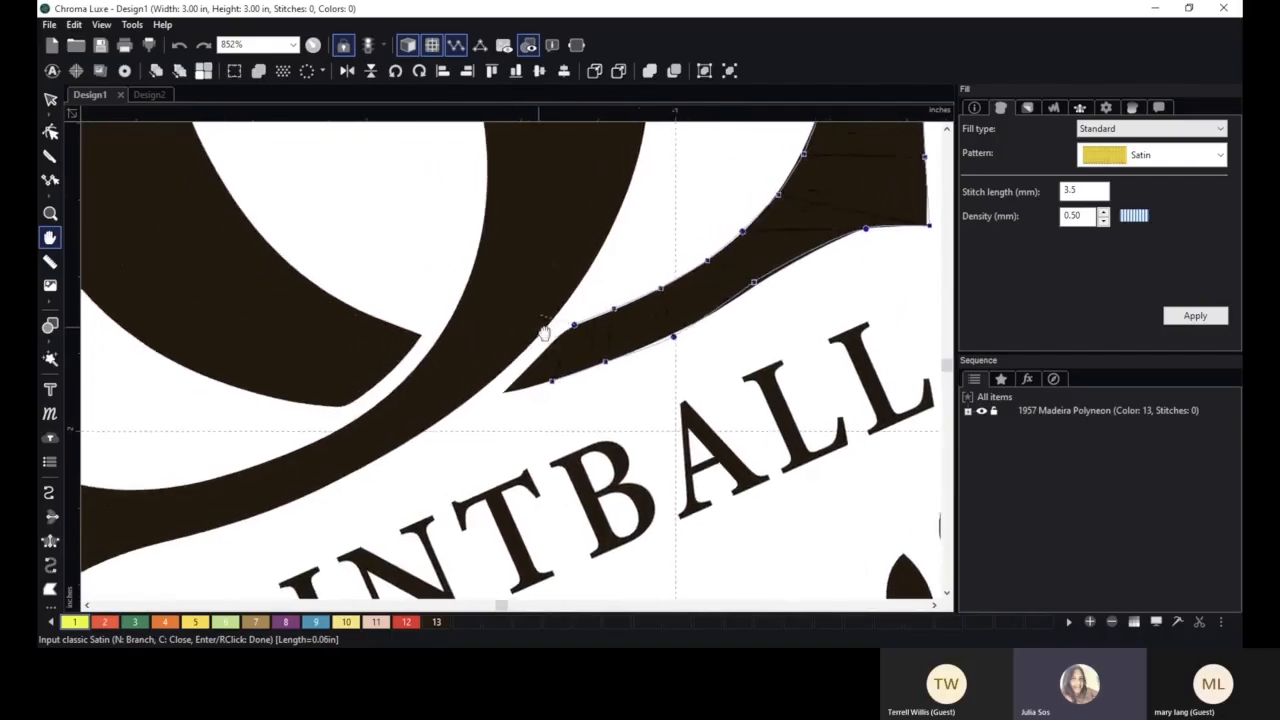
scroll(524, 334, up, 2)
scroll(525, 334, up, 5)
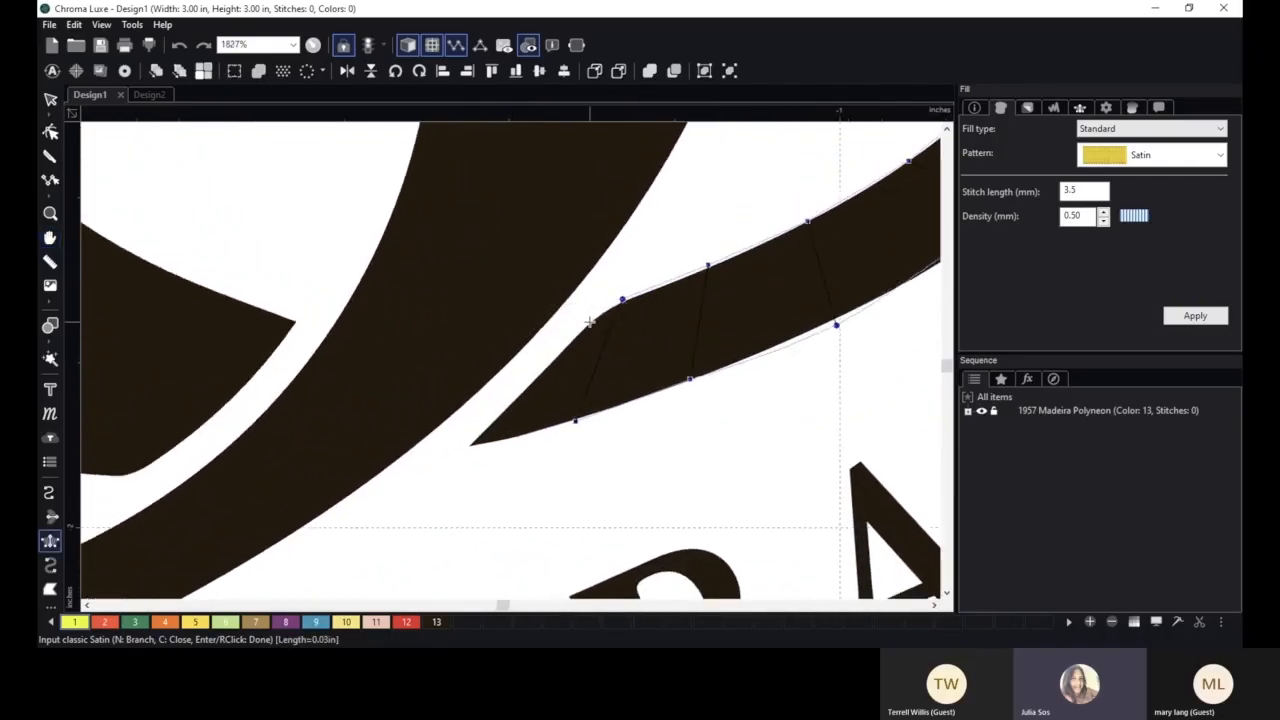
click(585, 323)
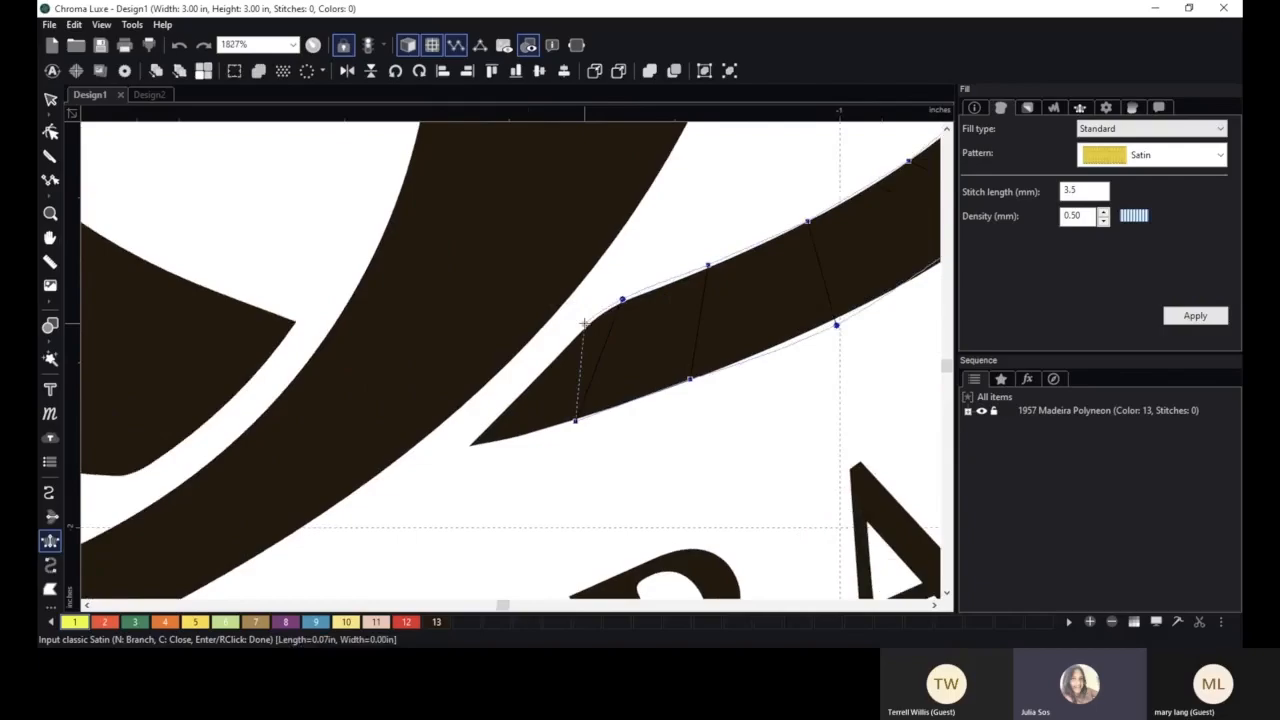
click(532, 430)
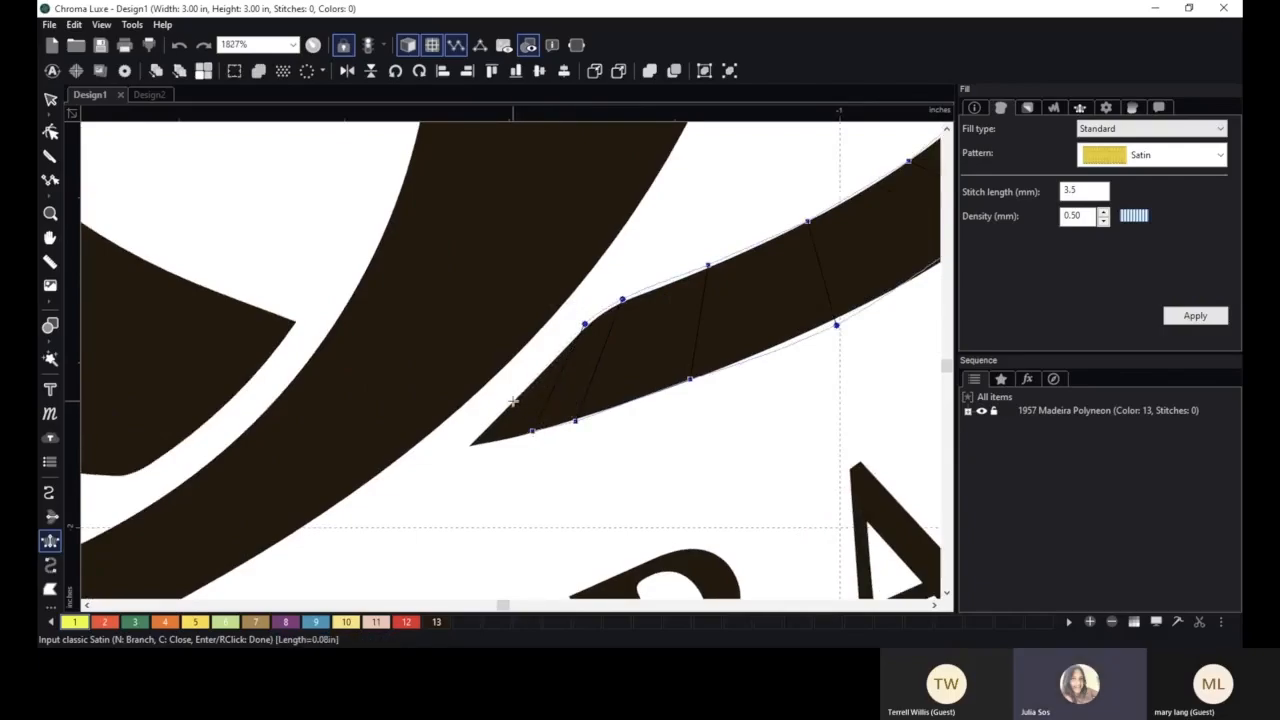
click(503, 407)
click(499, 438)
click(467, 446)
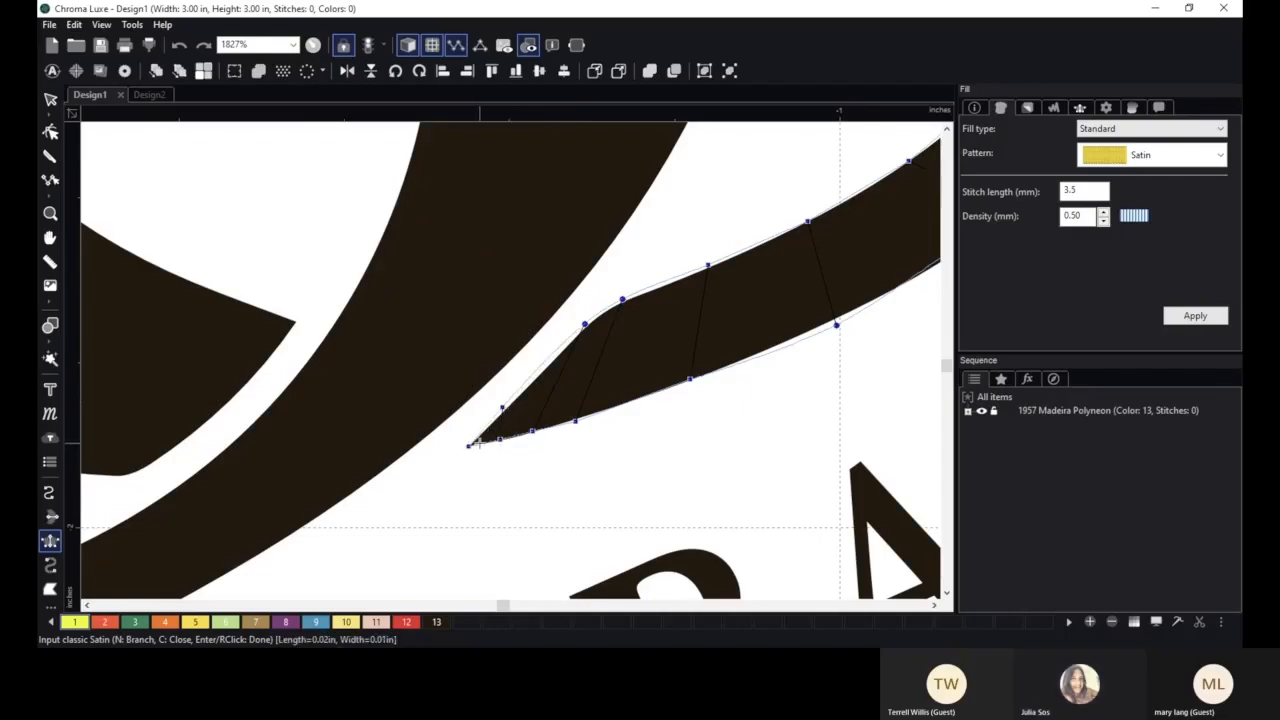
right_click(474, 440)
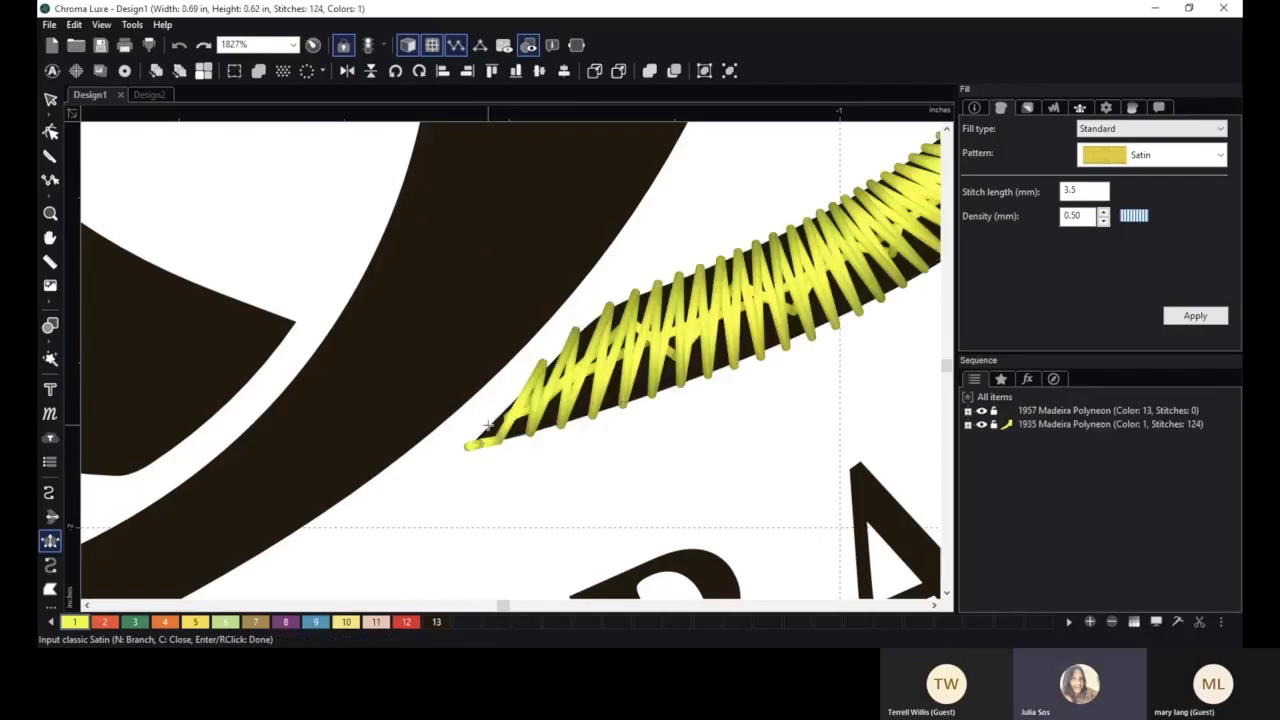
- Select the new satin object and open its outline, angle lines and entry/exit points for editing
scroll(488, 425, down, 8)
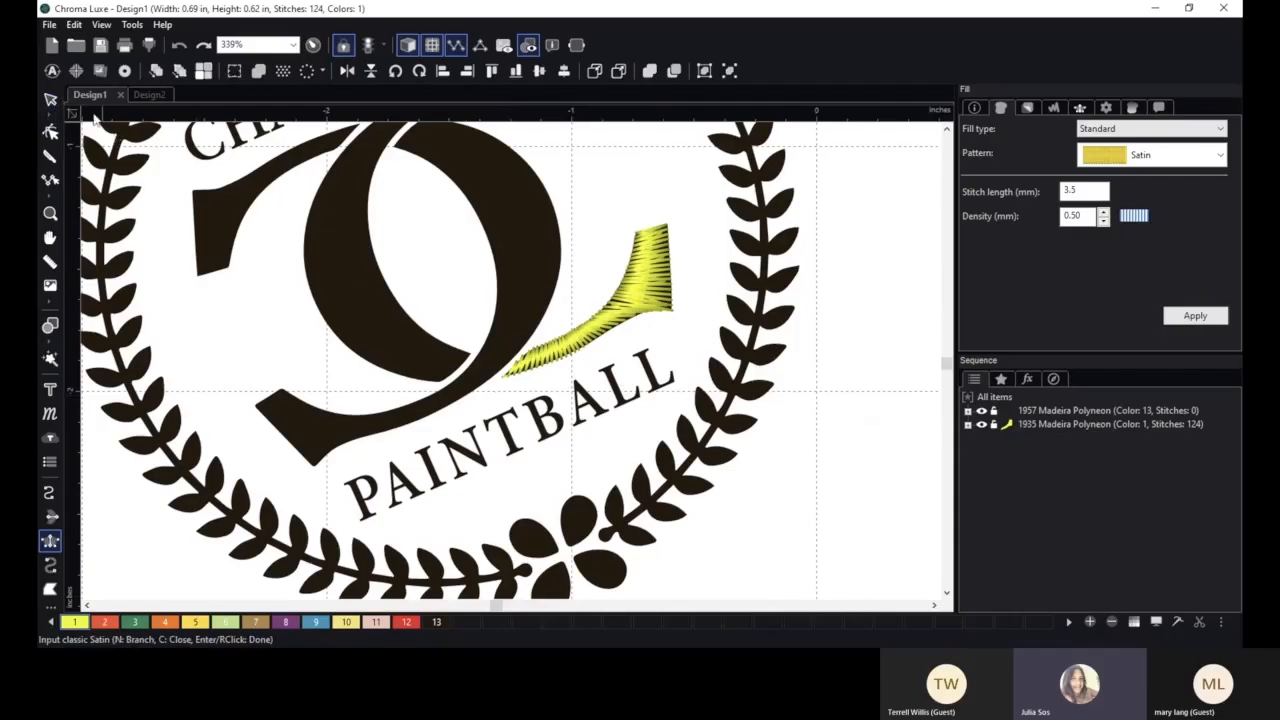
click(50, 101)
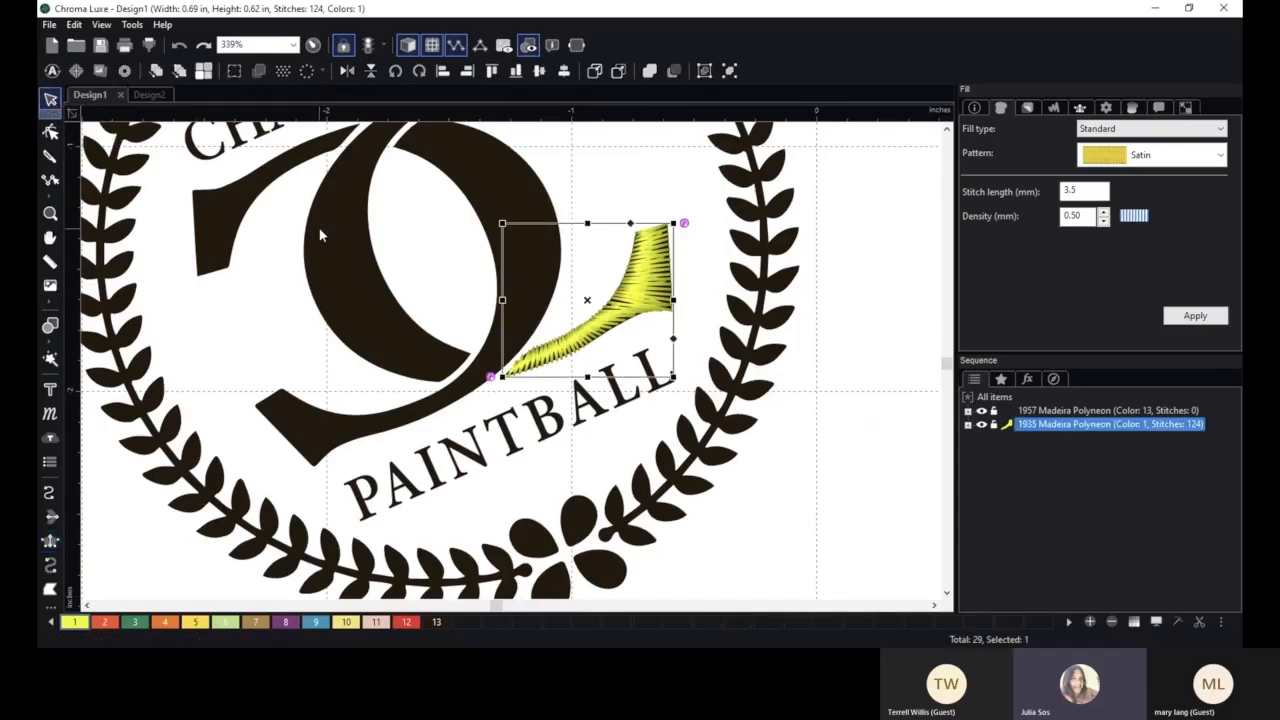
click(51, 132)
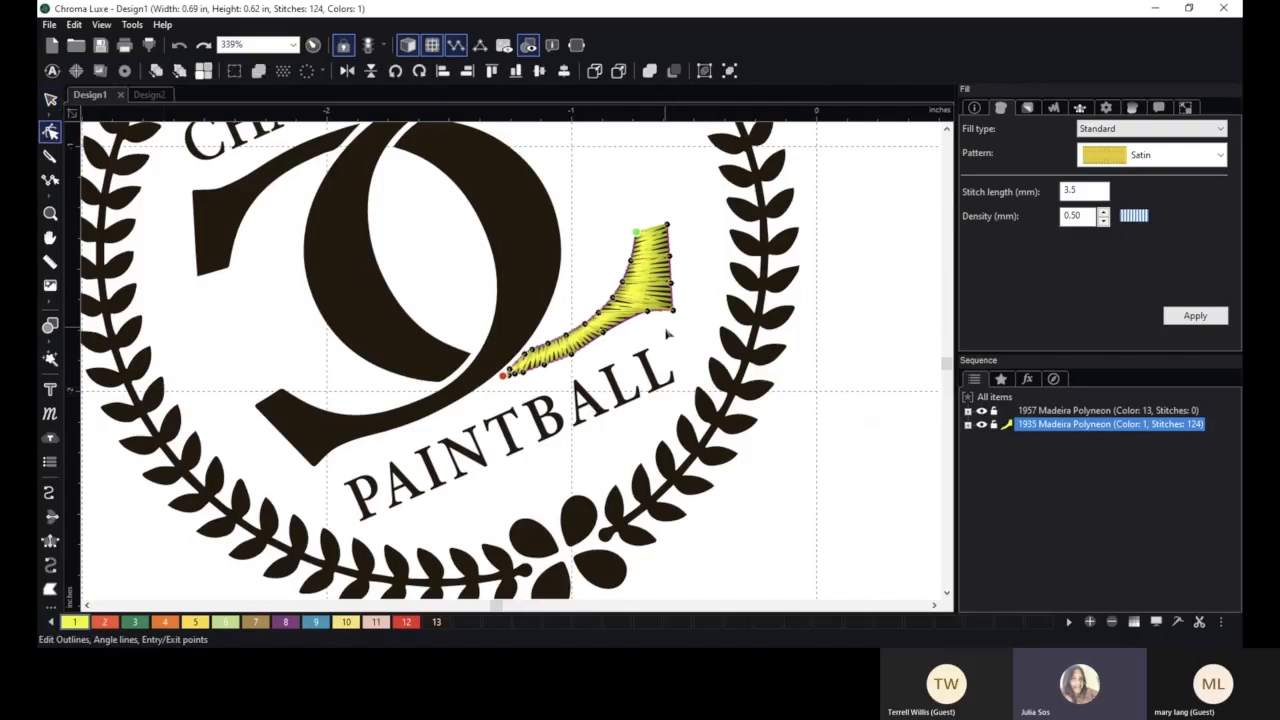
- Adjust the satin outline point on the underside of the arm where the curve meets the serif
scroll(668, 333, up, 5)
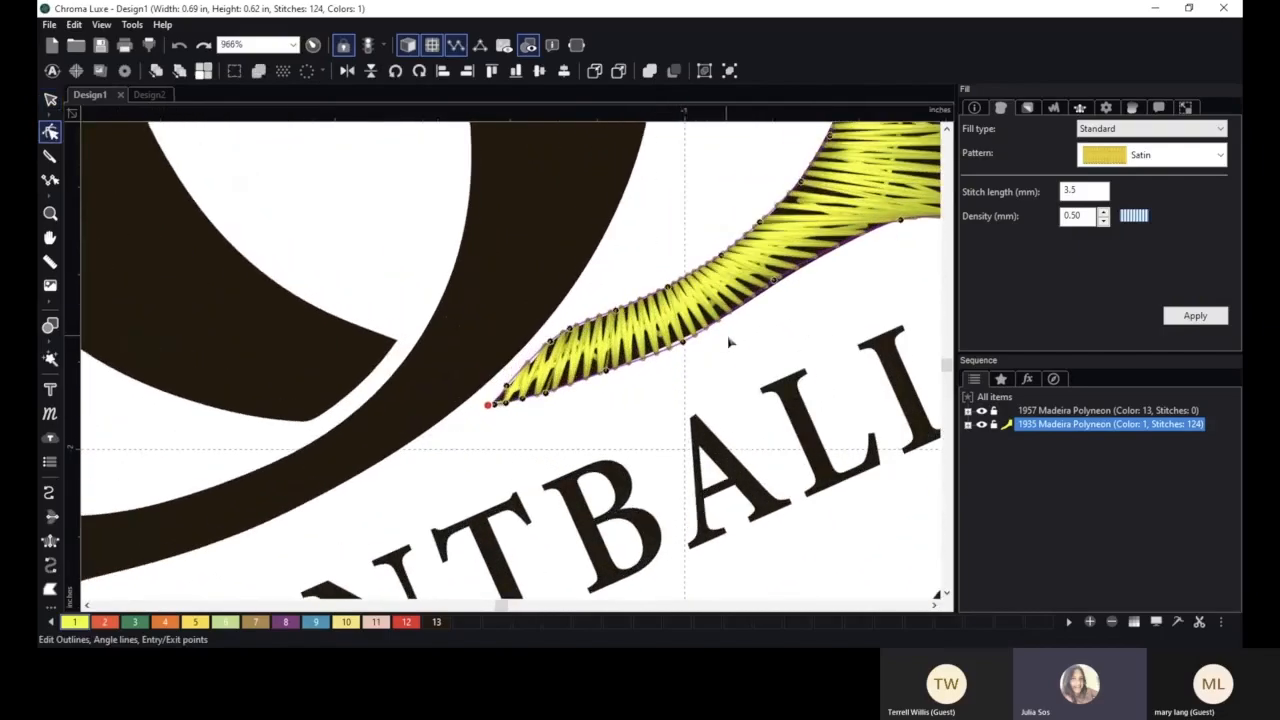
key(h)
drag(737, 337, 484, 556)
scroll(826, 234, up, 1)
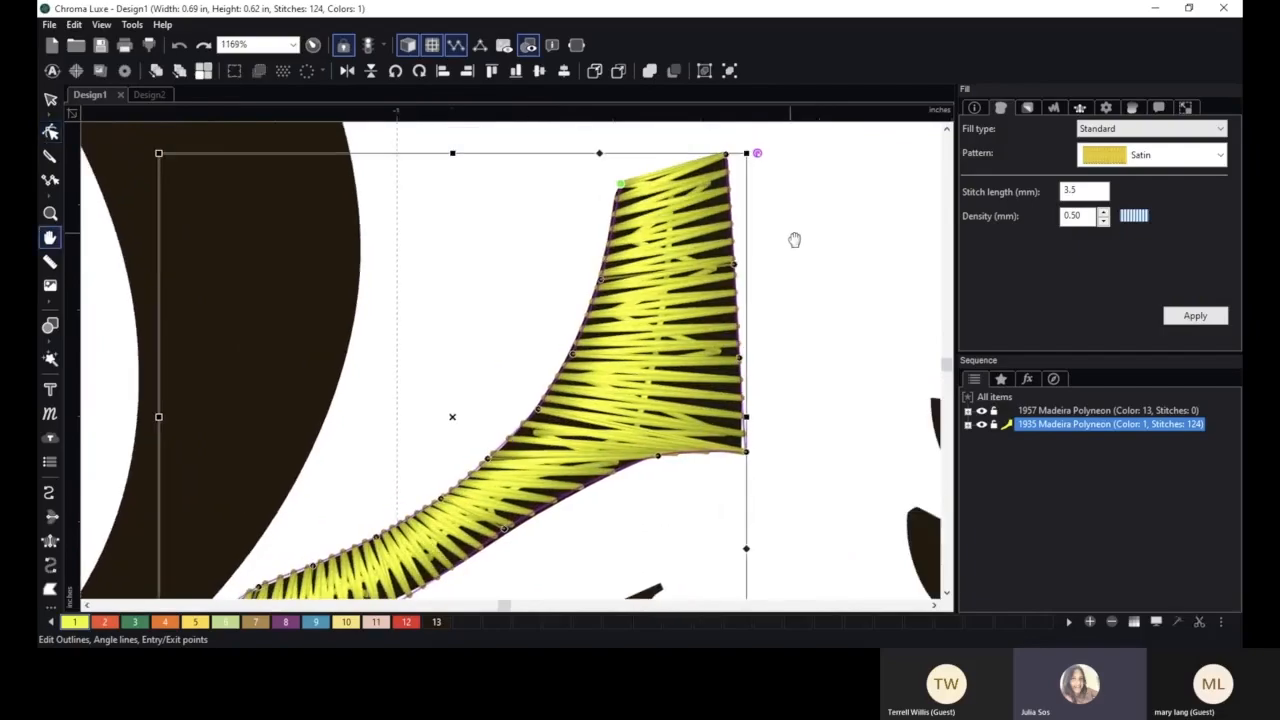
drag(794, 240, 751, 267)
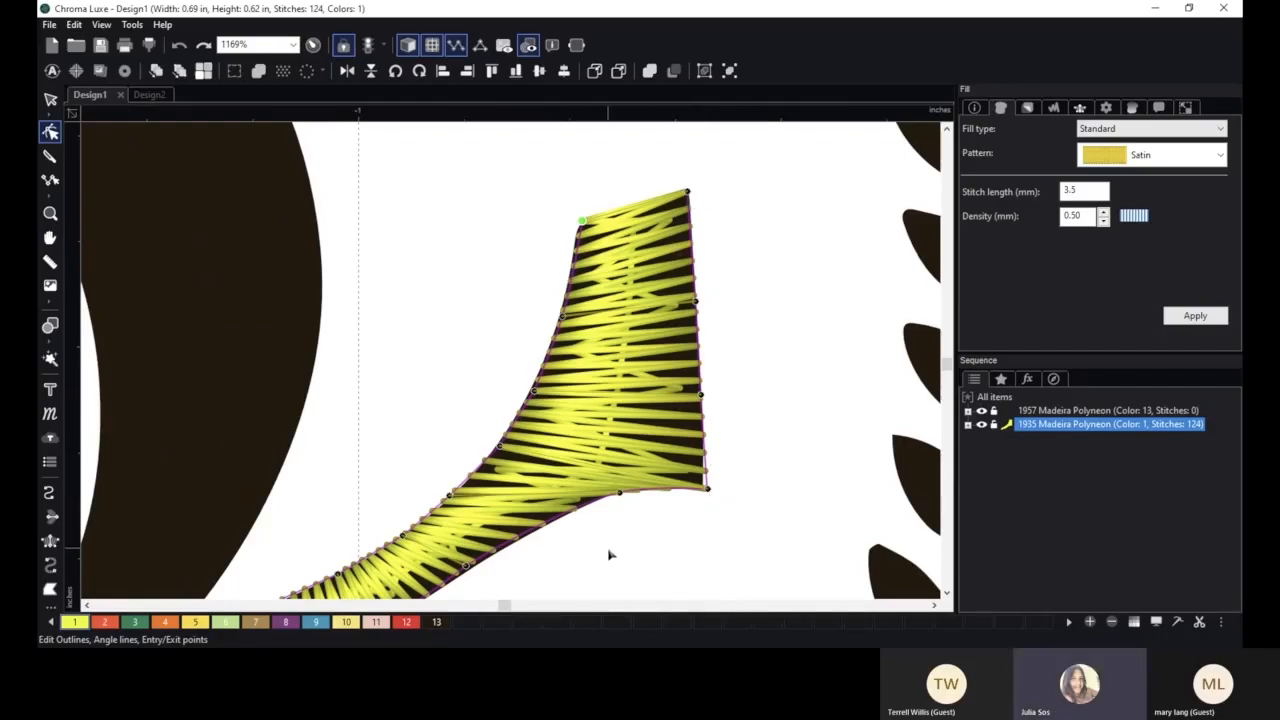
drag(648, 512, 743, 403)
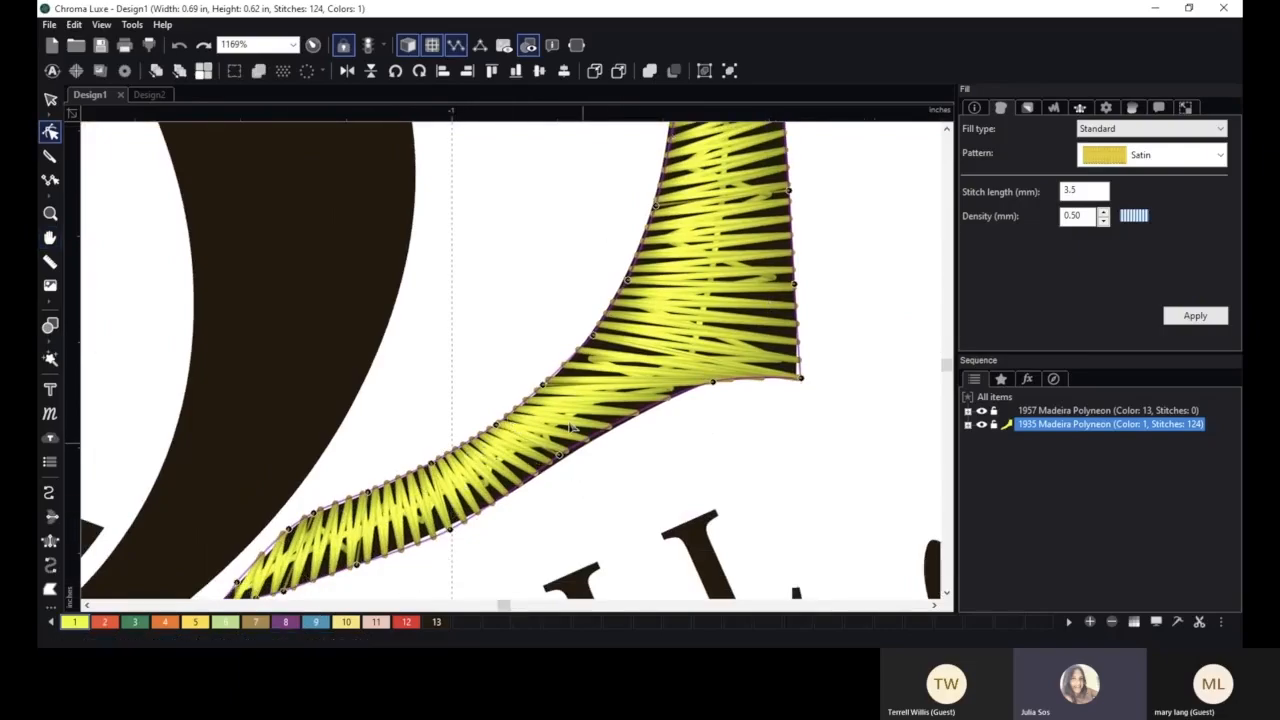
click(713, 384)
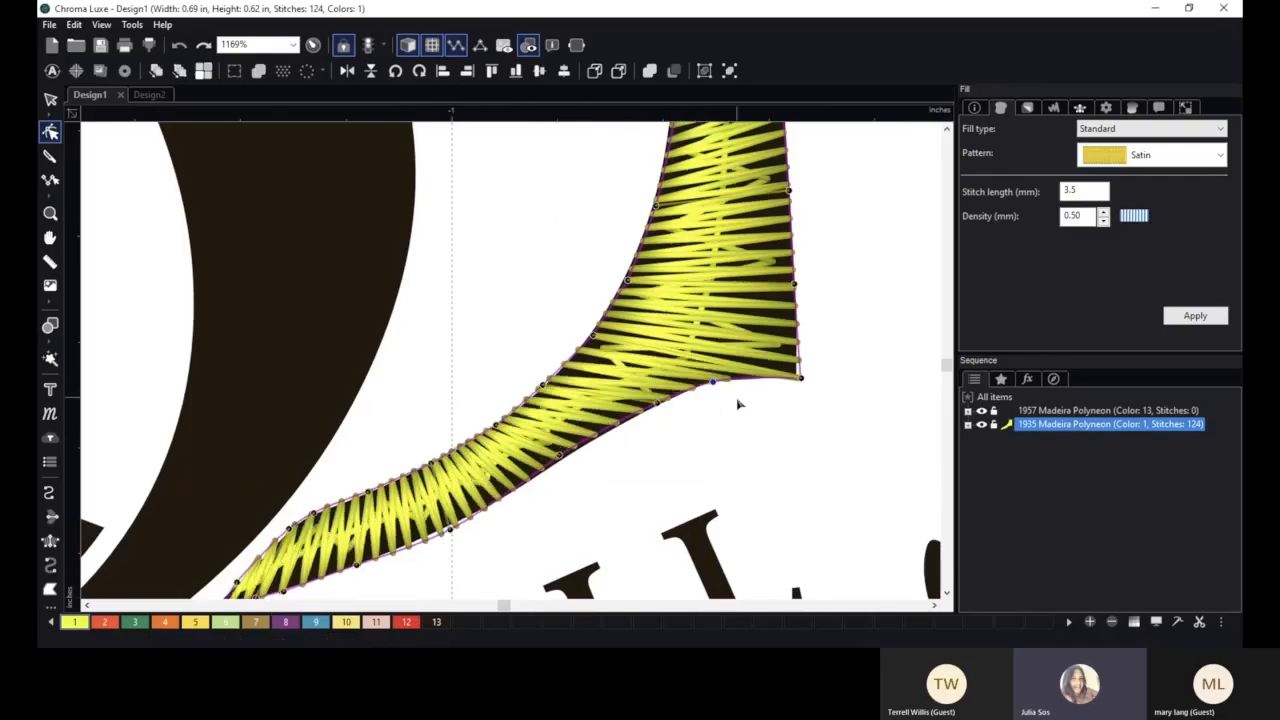
- Fine-tune the outline points and stitch angle at the serif's lower outer corner to match the artwork
scroll(737, 400, up, 2)
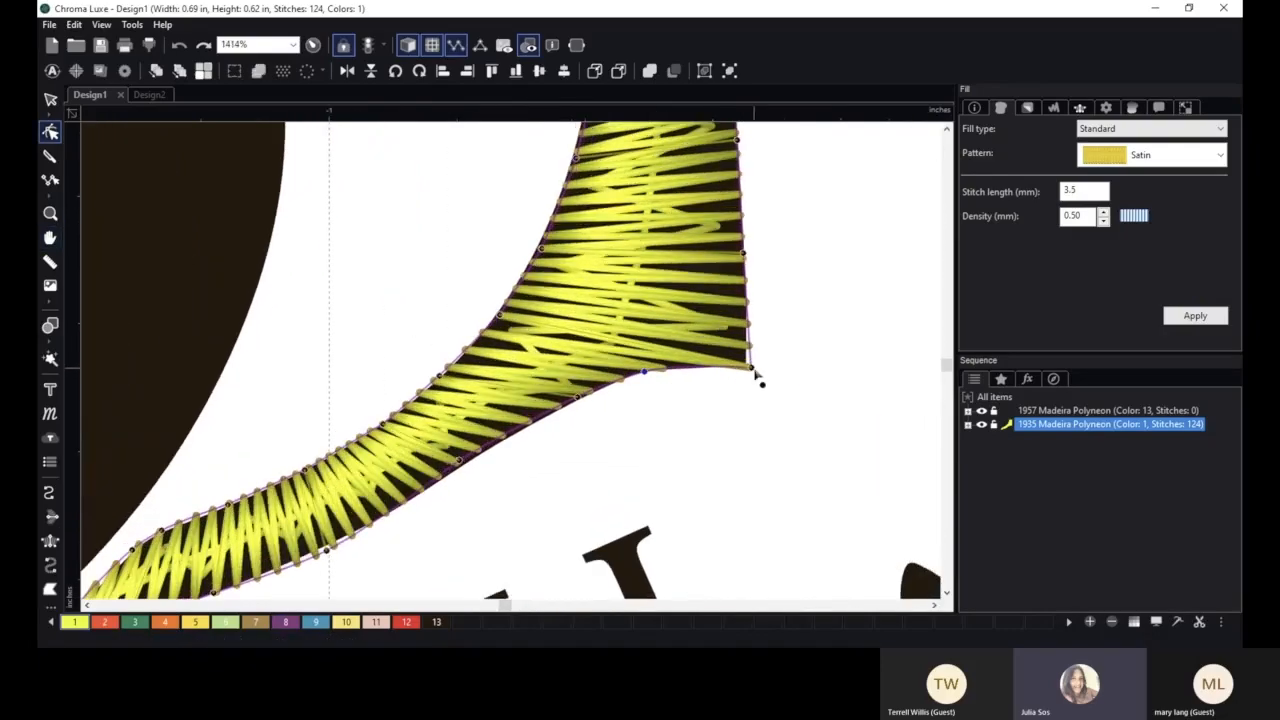
mouse_move(757, 377)
mouse_down()
mouse_move(751, 357)
mouse_move(671, 409)
mouse_move(651, 377)
mouse_up()
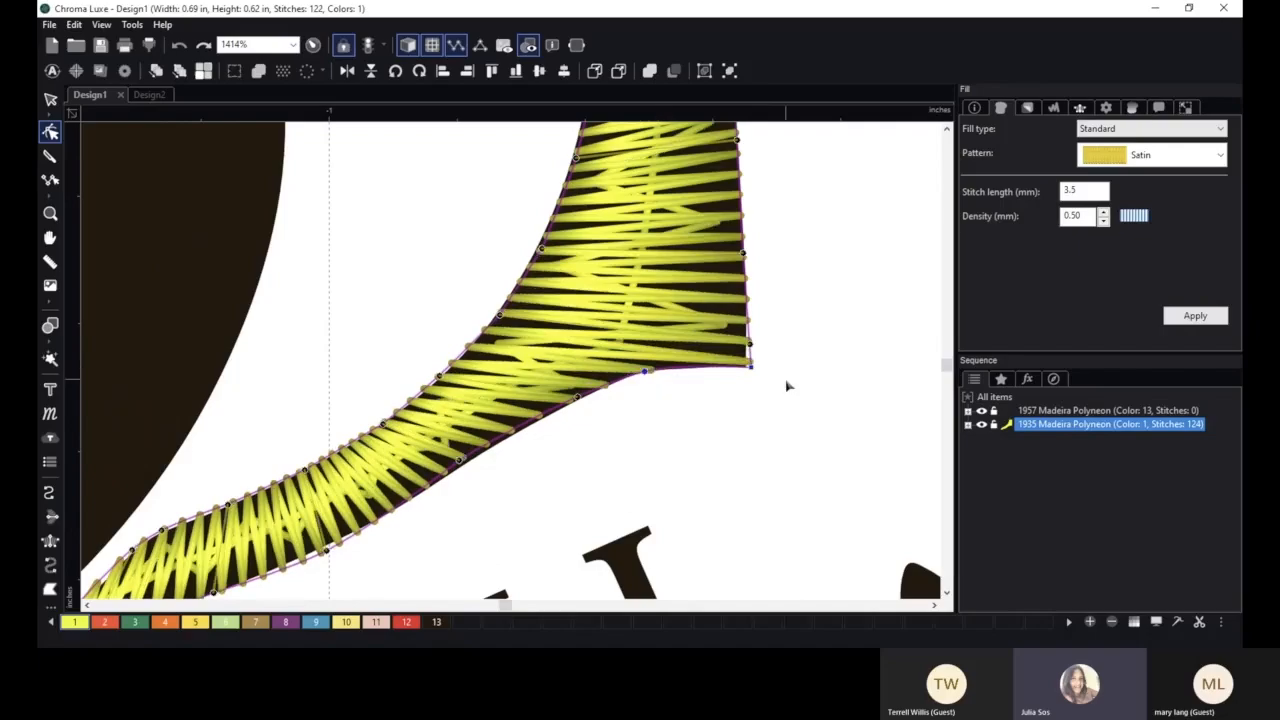
click(750, 368)
click(645, 372)
right_click(558, 410)
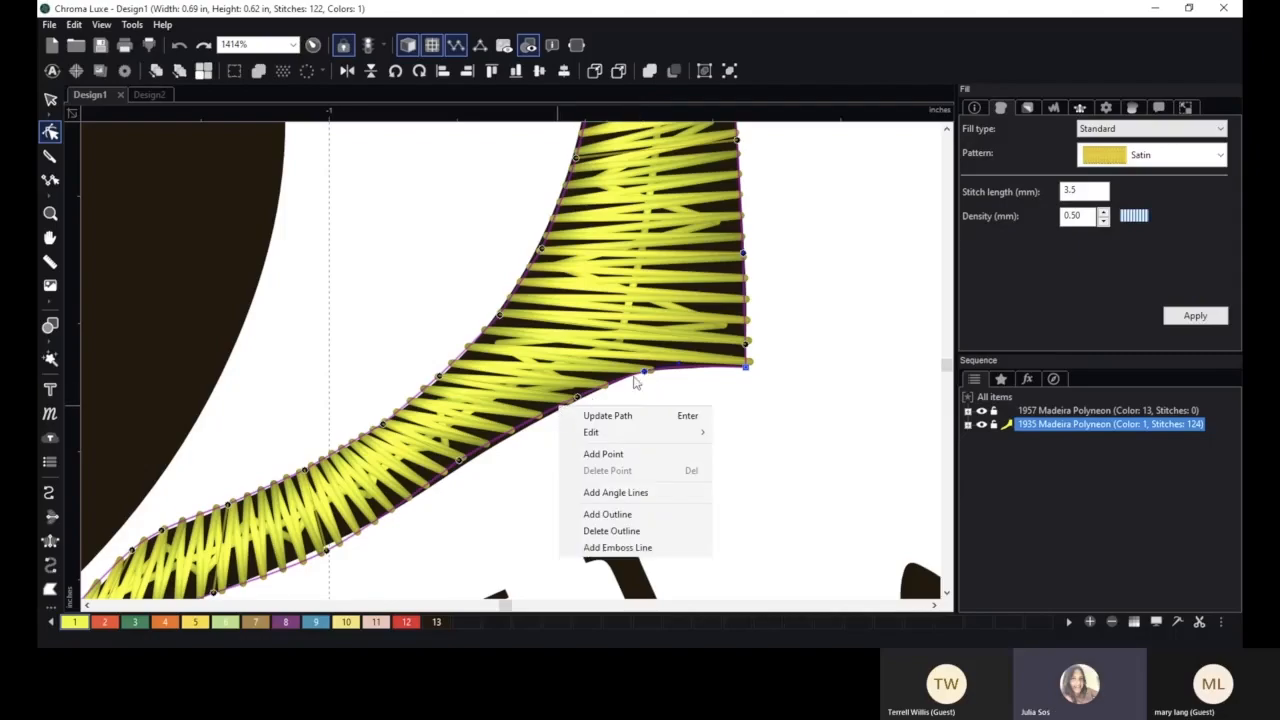
click(646, 373)
right_click(648, 374)
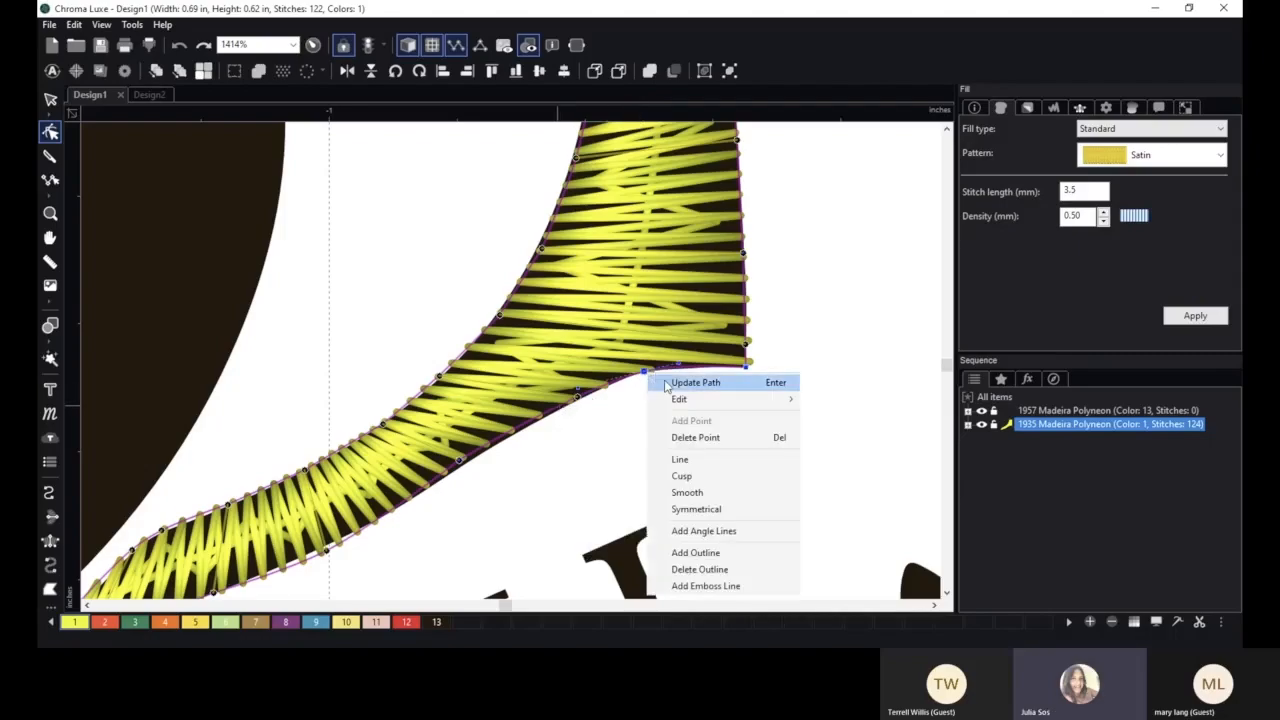
mouse_move(677, 400)
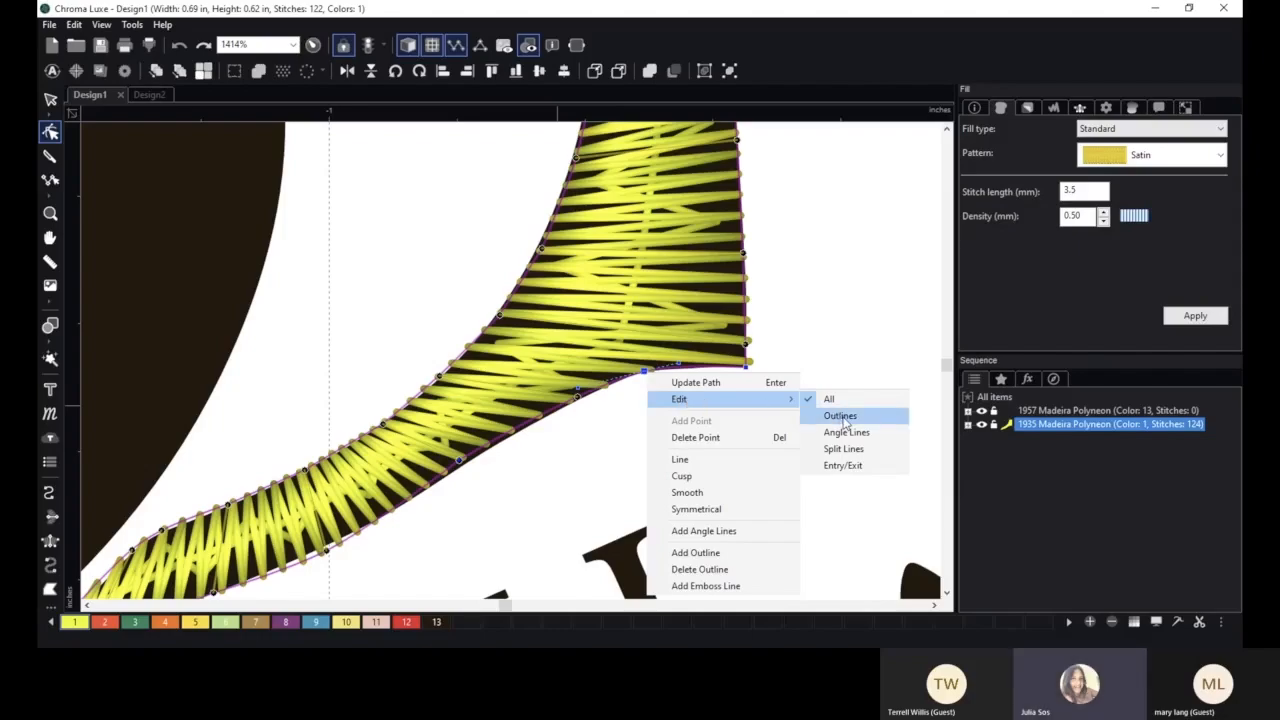
click(590, 464)
- Select the artwork shape beneath the satin, limit editing to Outlines, and examine its points from the serif to the pointed tip
scroll(591, 466, down, 3)
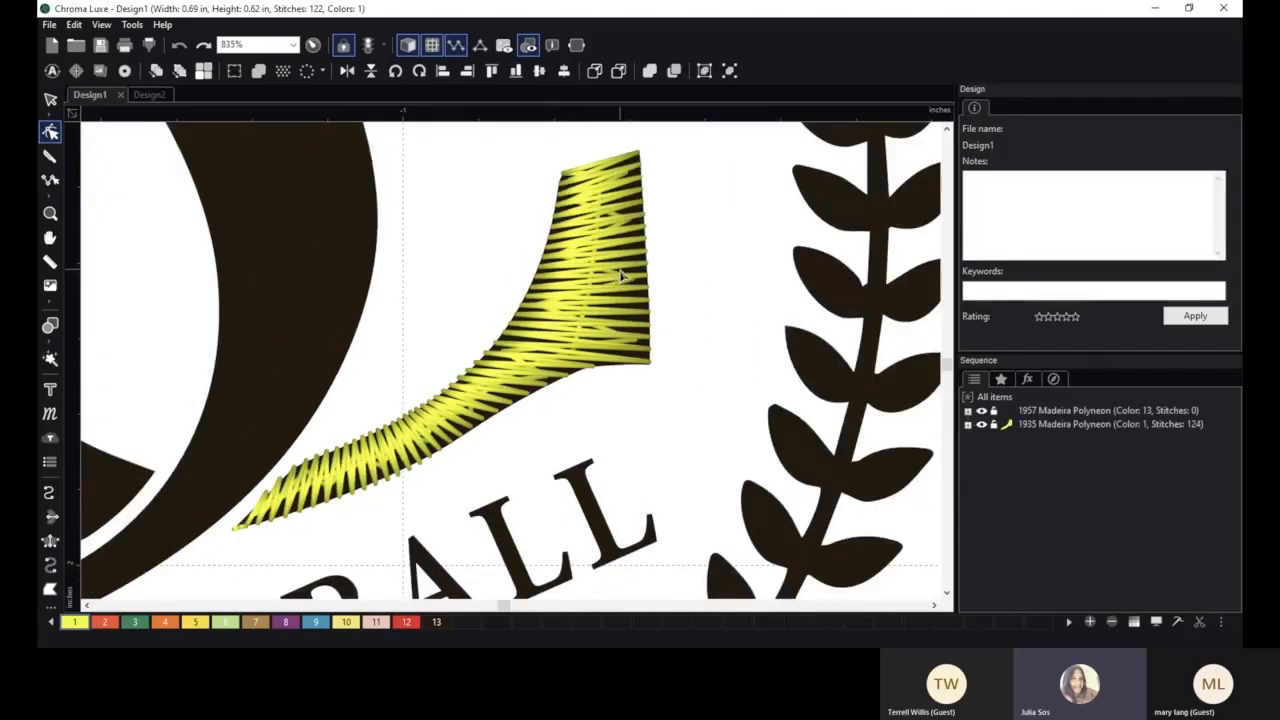
click(614, 168)
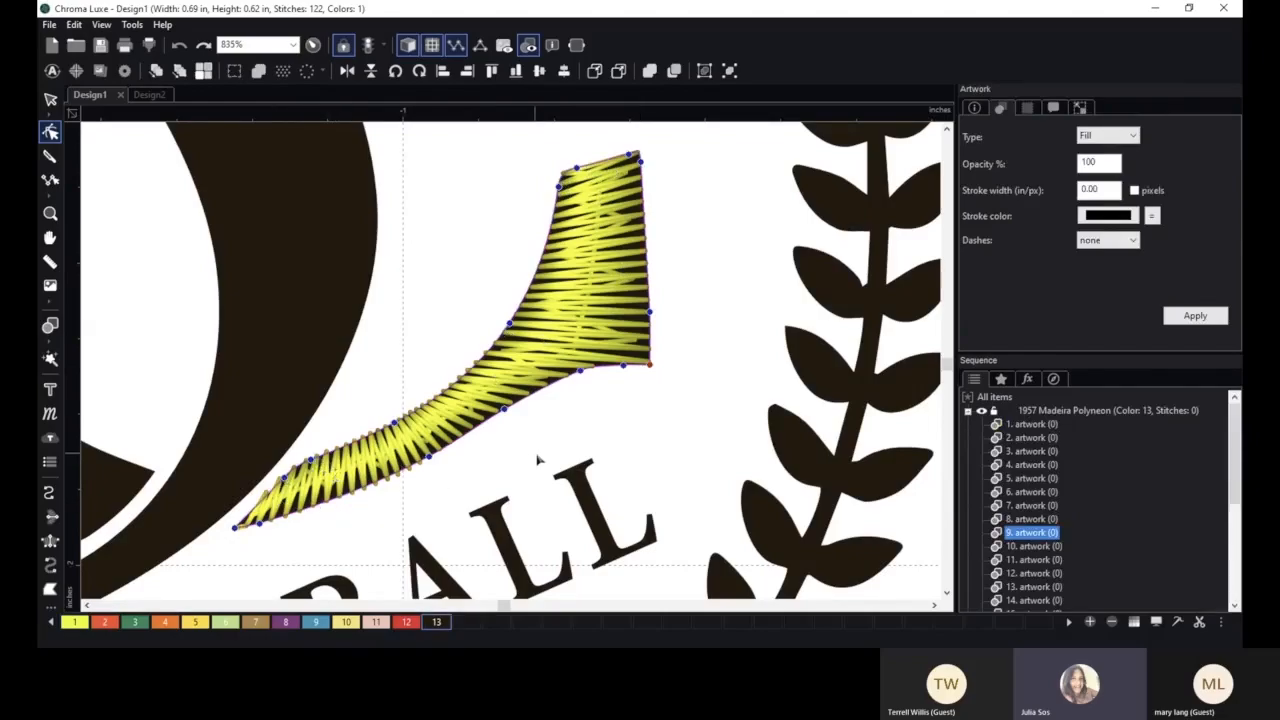
right_click(626, 367)
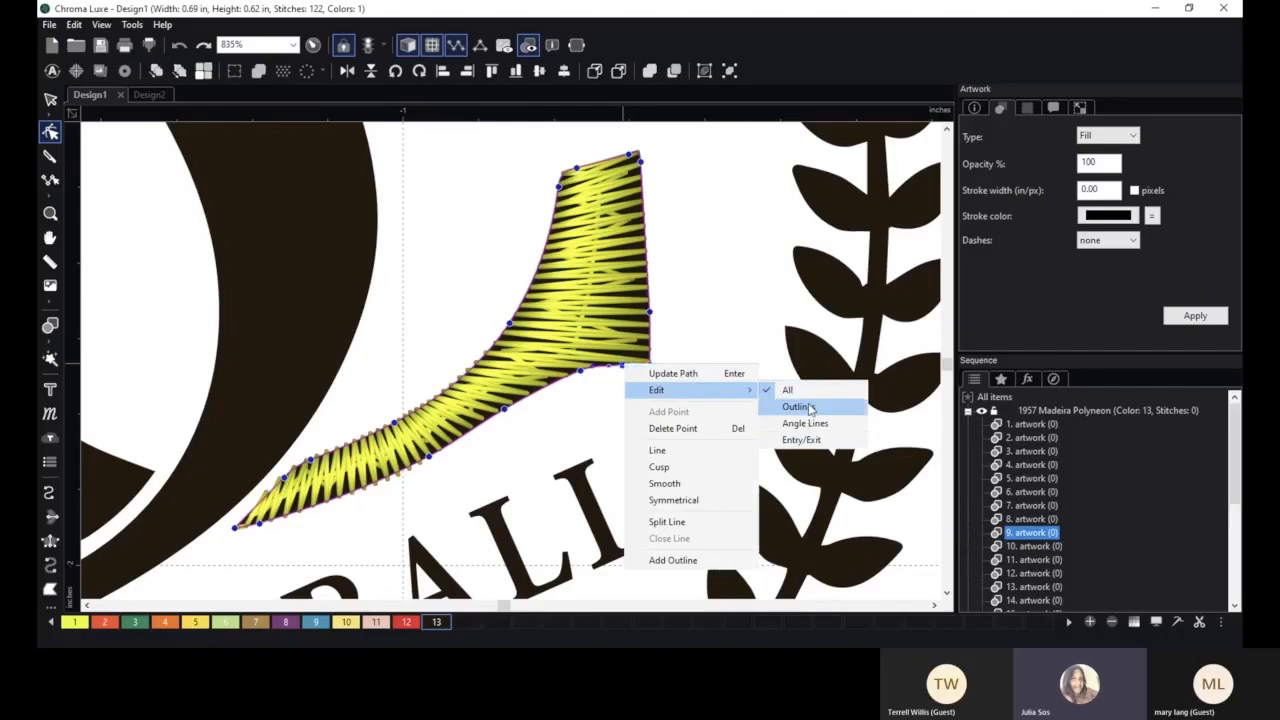
click(810, 408)
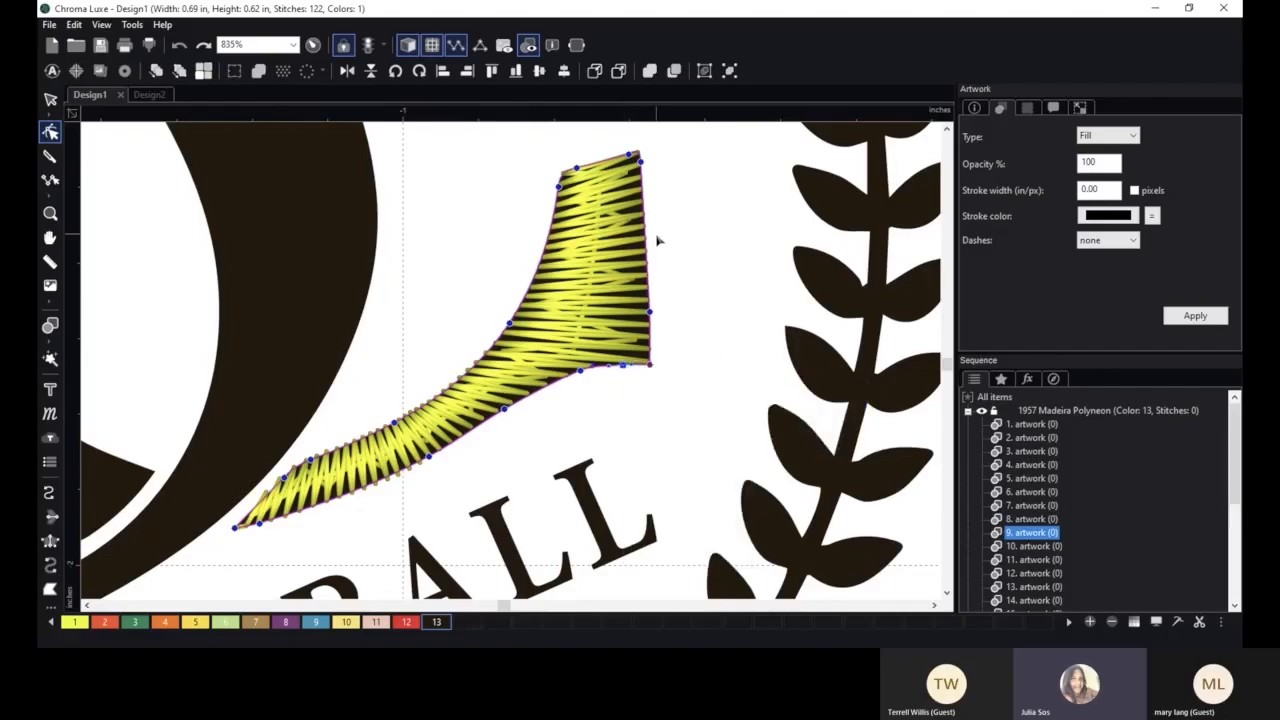
scroll(672, 203, up, 3)
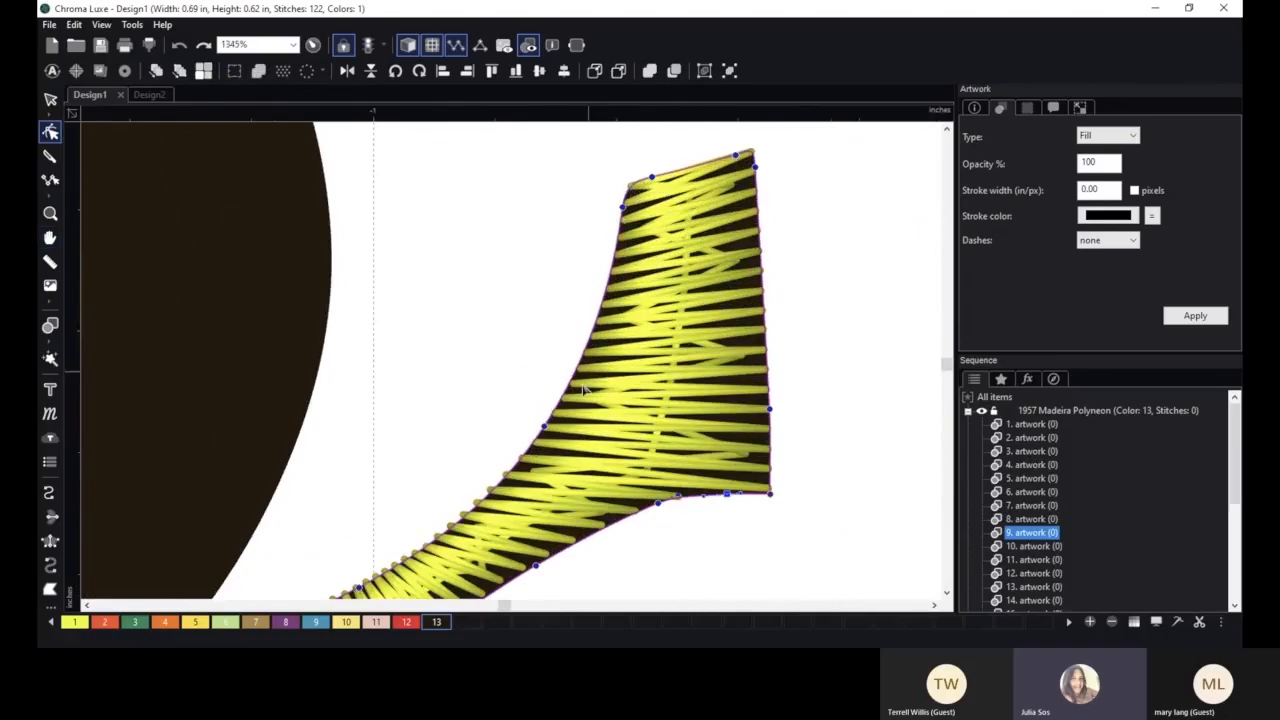
key(space)
drag(847, 411, 912, 212)
key(space)
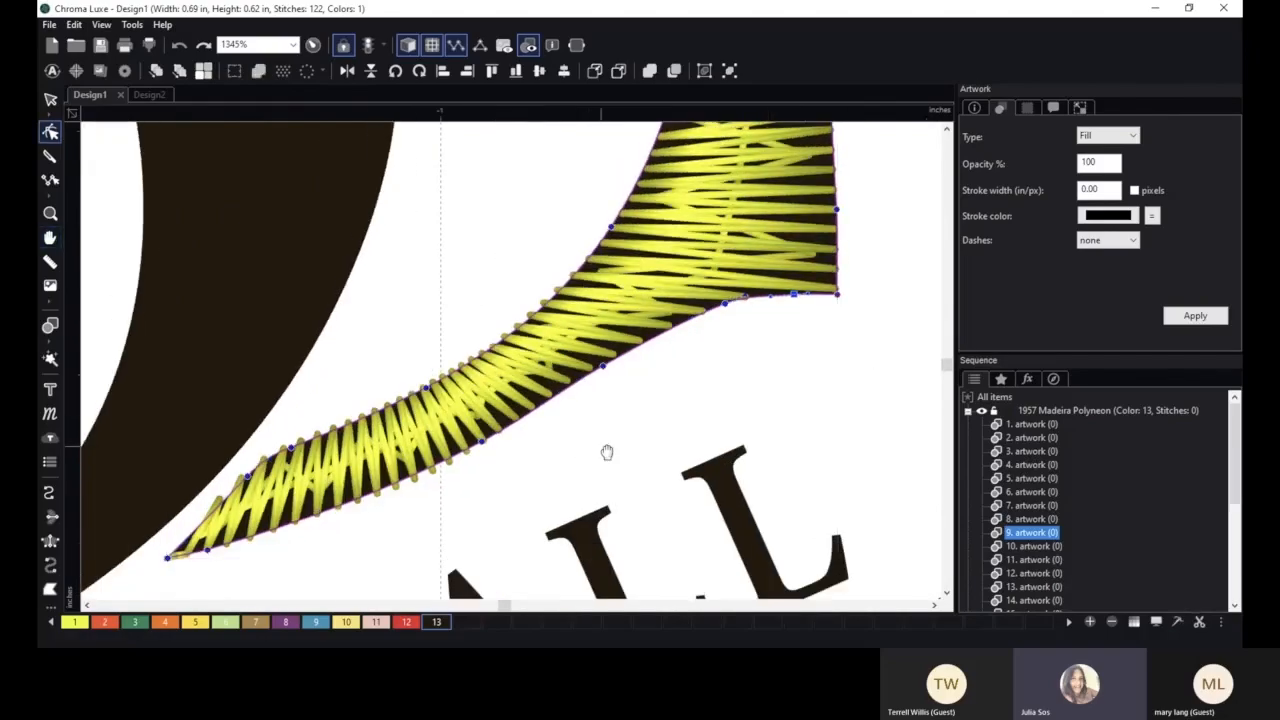
drag(607, 451, 803, 330)
scroll(648, 403, up, 2)
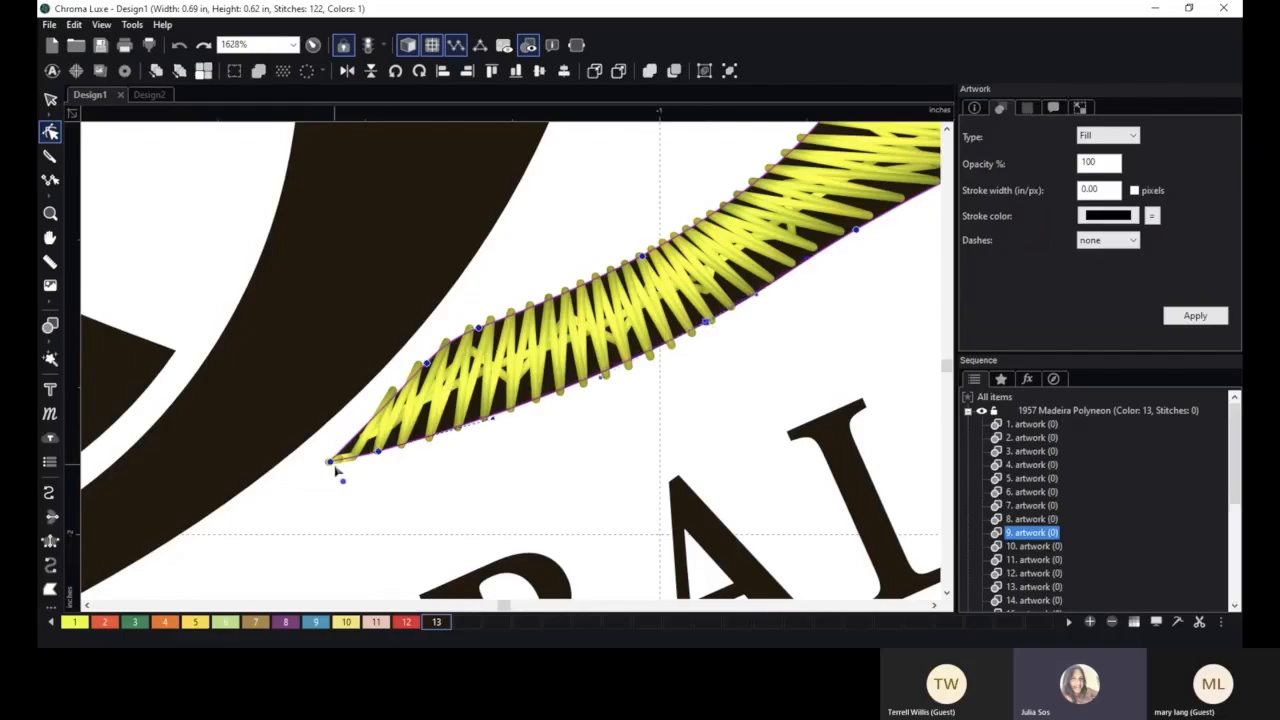
scroll(811, 357, down, 3)
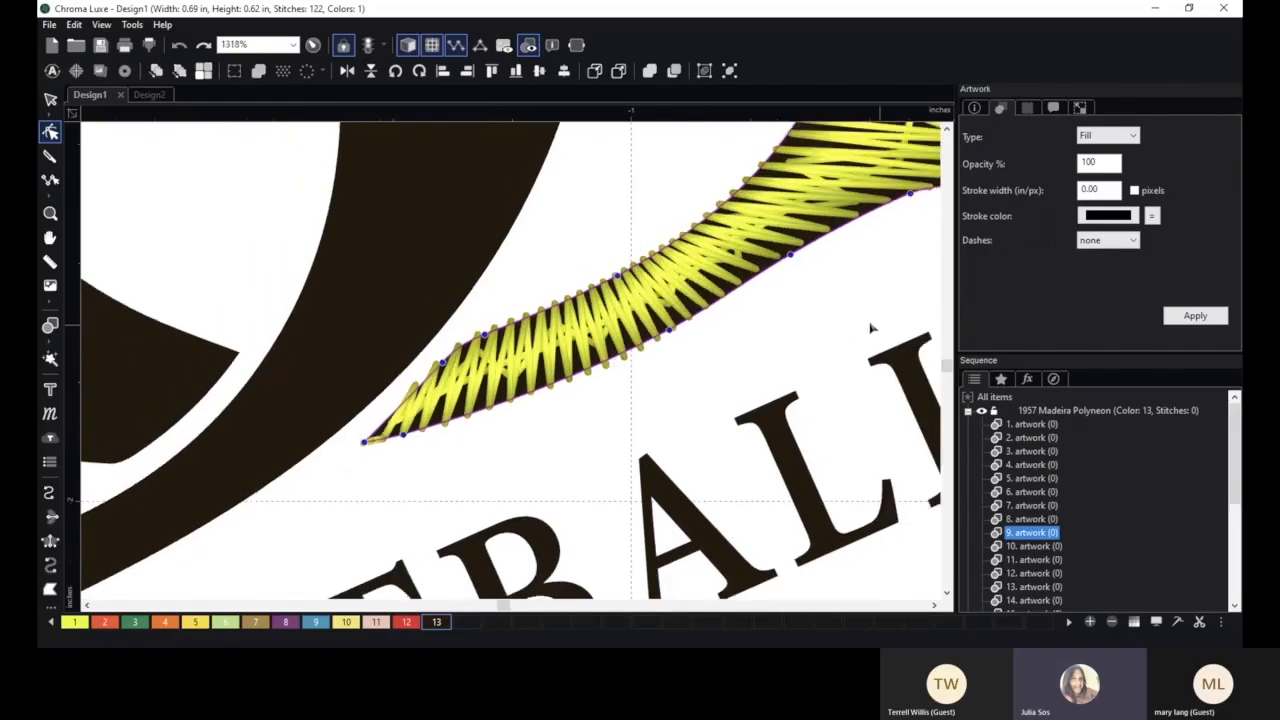
drag(871, 329, 653, 390)
scroll(653, 390, down, 2)
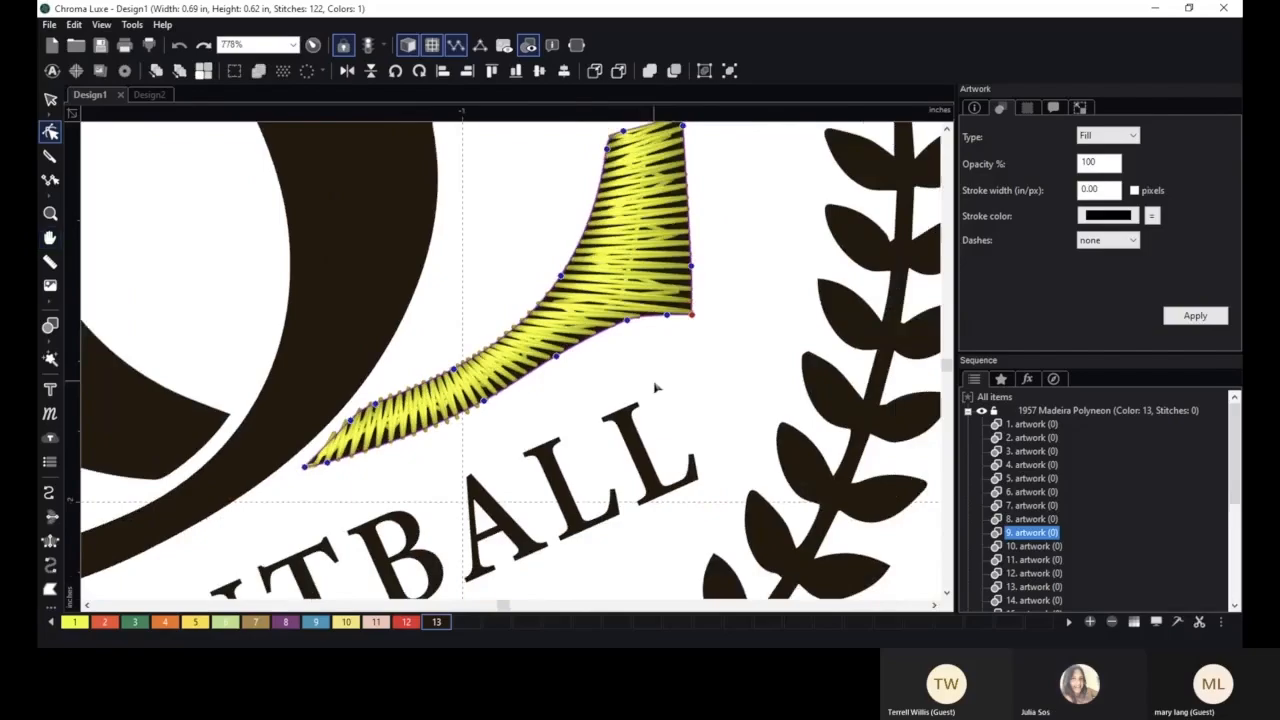
click(728, 336)
scroll(715, 325, down, 1)
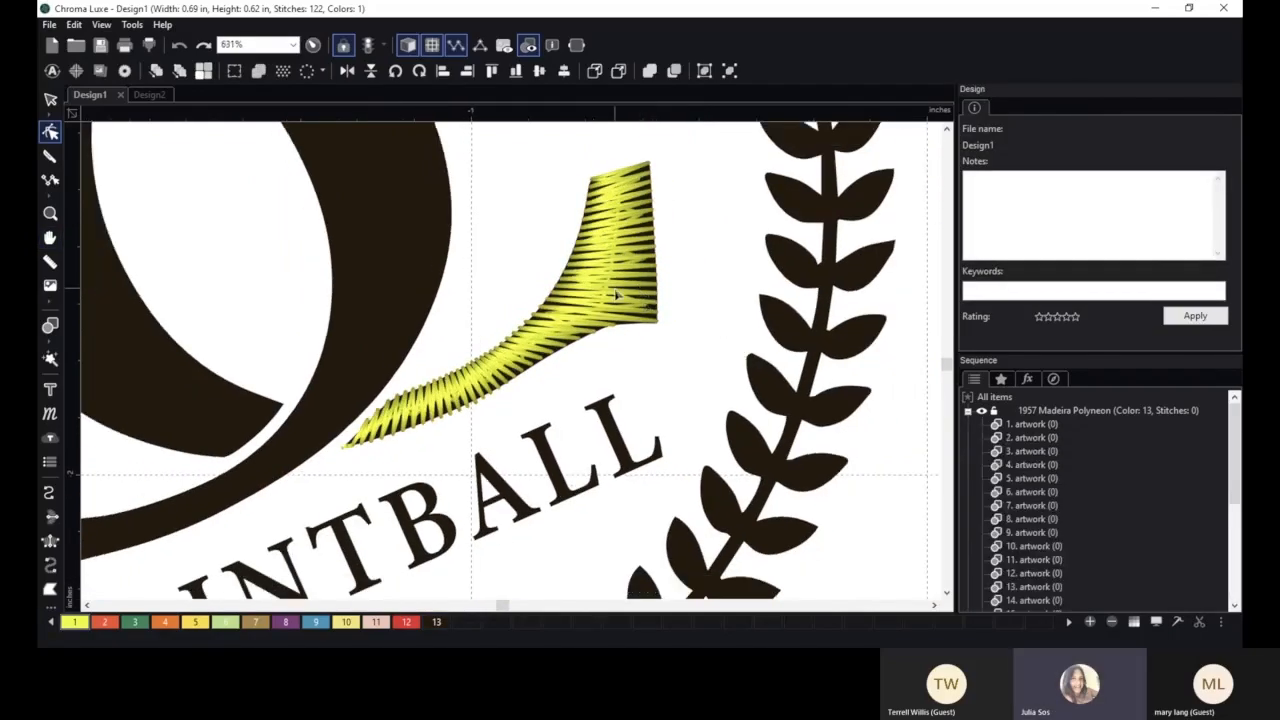
- Collapse the artwork group, select the 1935 Madeira Polyneon satin object, and restrict its editing to Outlines
scroll(1012, 470, down, 3)
scroll(1020, 465, up, 3)
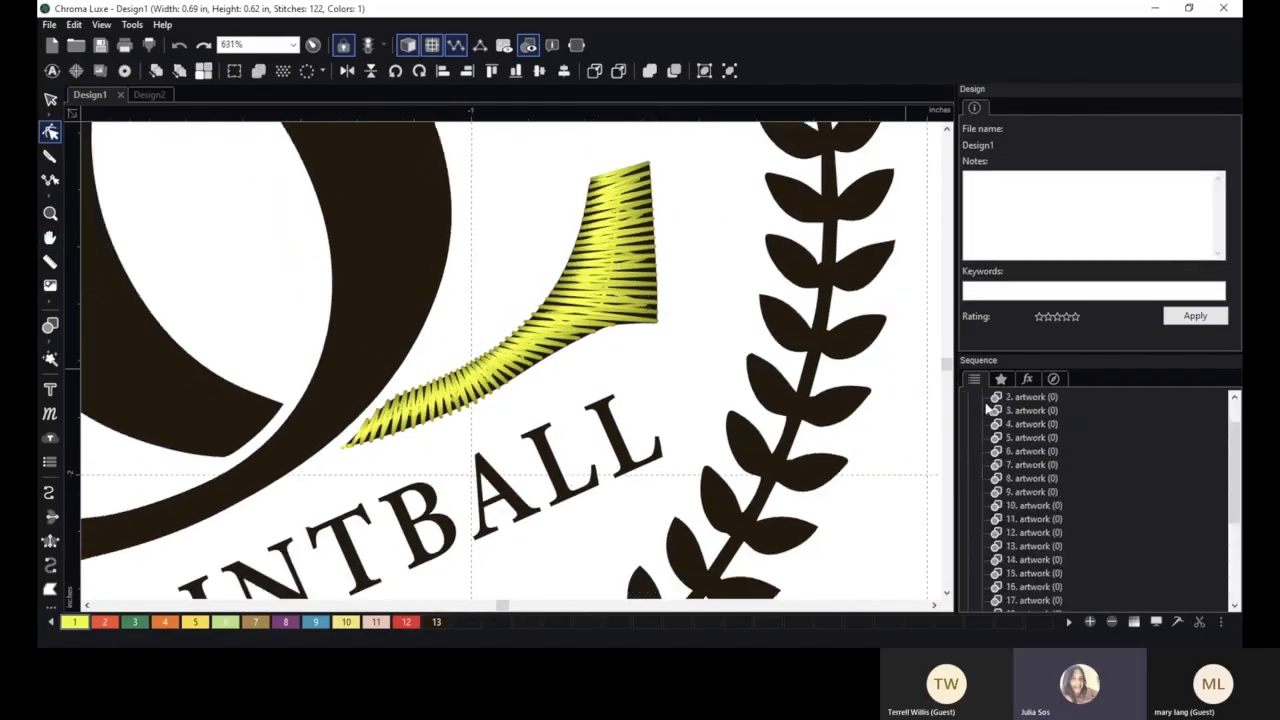
click(968, 413)
click(1019, 424)
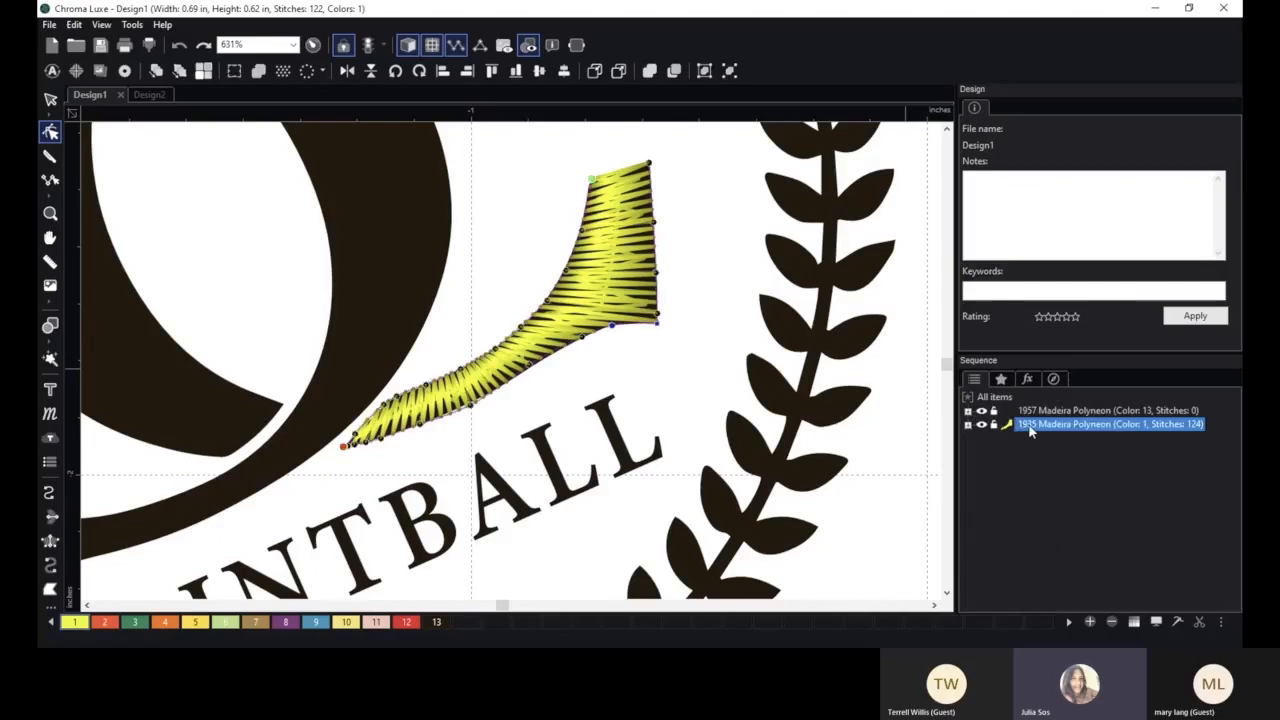
scroll(528, 422, up, 5)
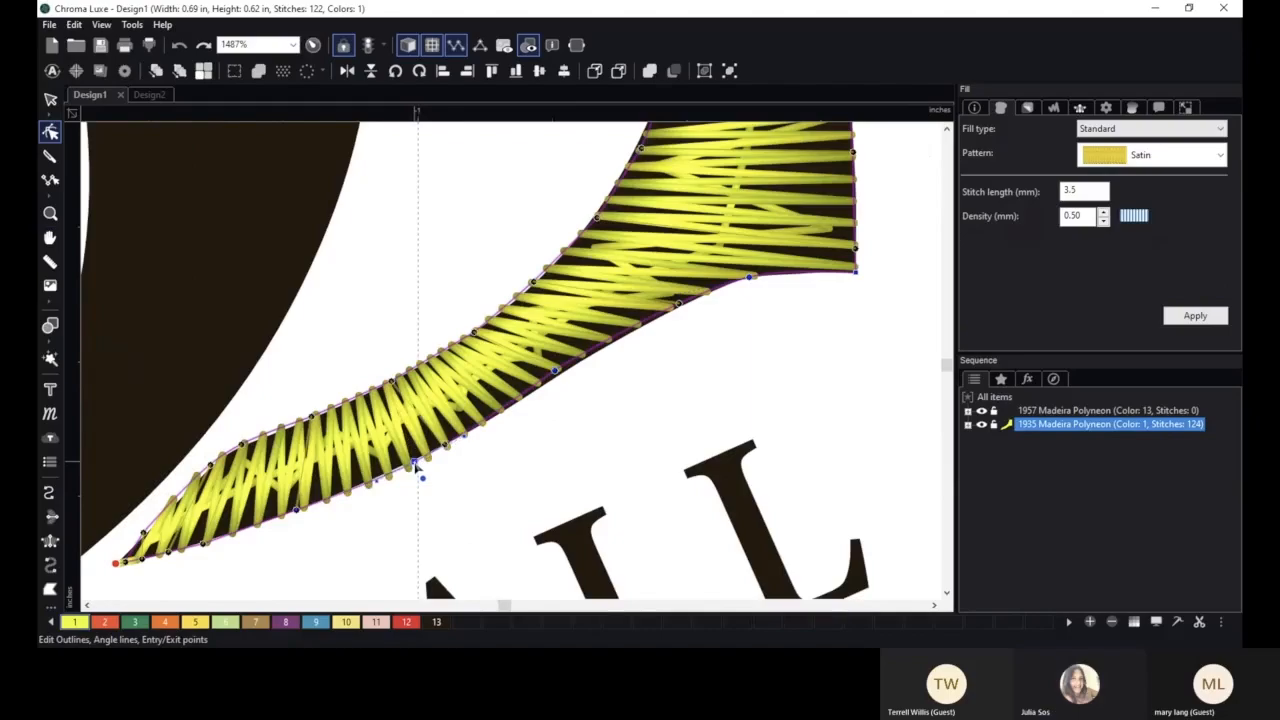
right_click(570, 363)
mouse_move(646, 392)
click(736, 403)
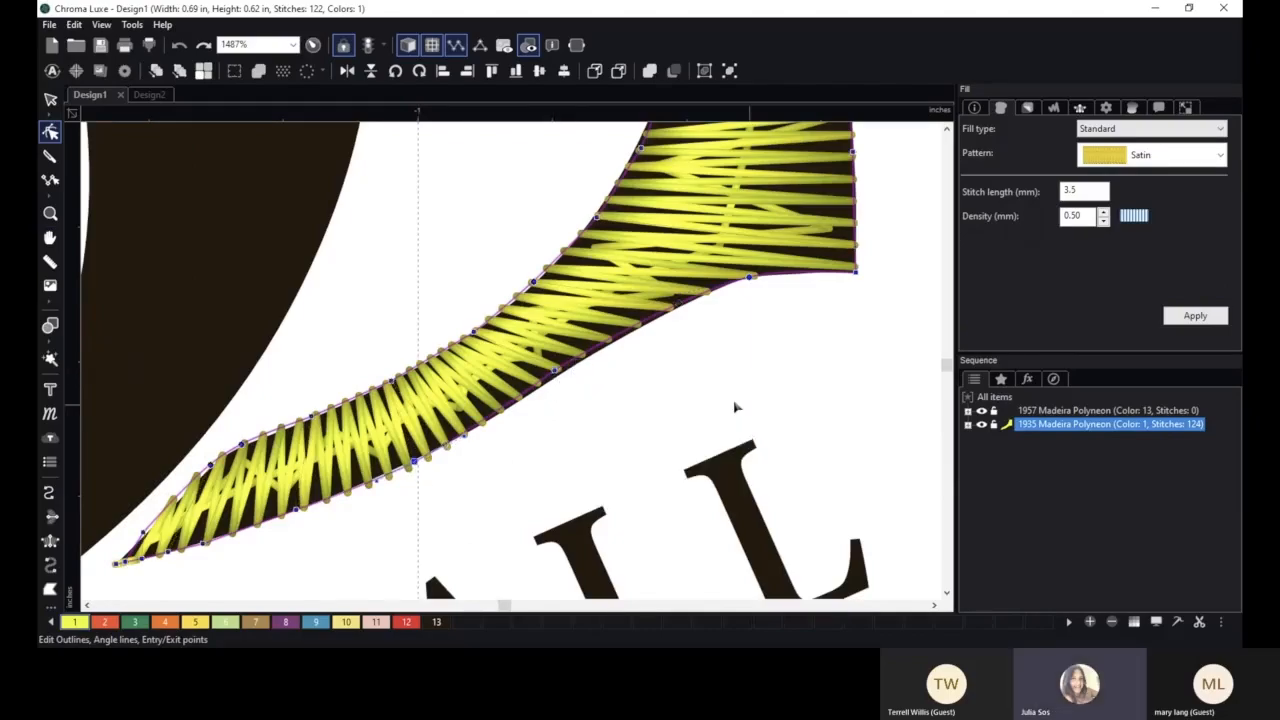
- Refine the satin outline points along the middle of the arm and near its tip, and regenerate the stitches
drag(557, 377, 562, 372)
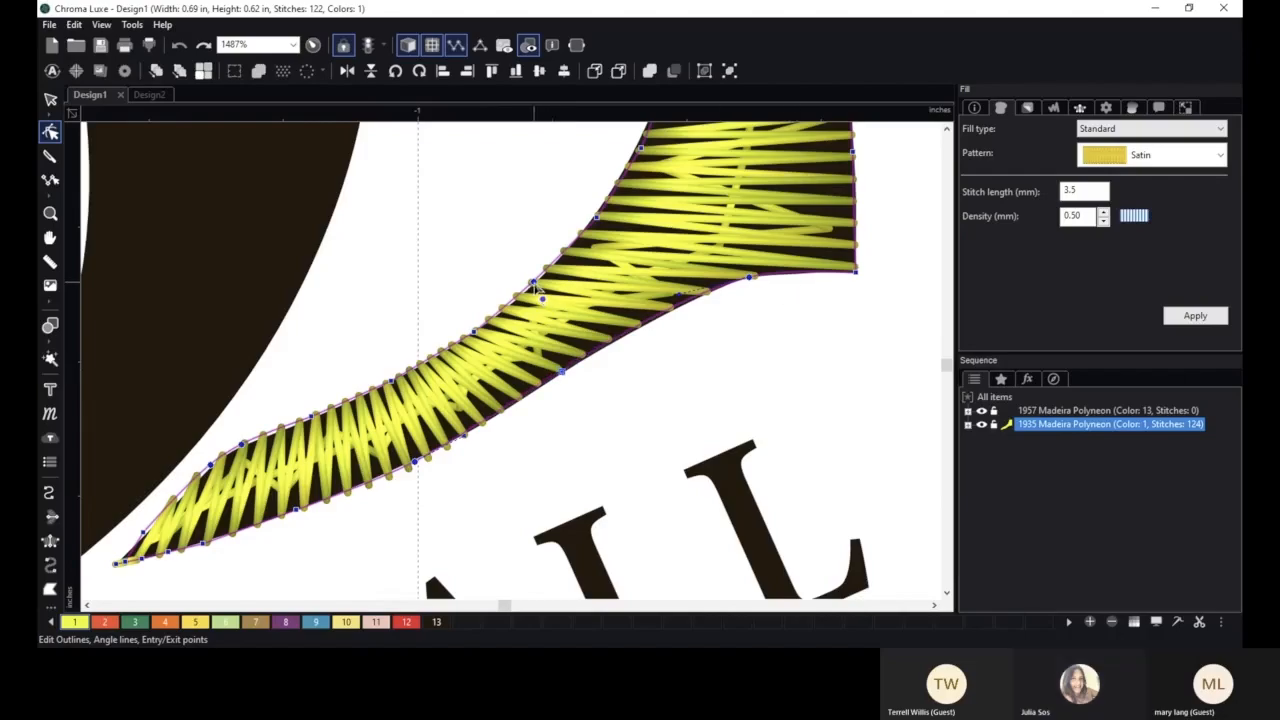
key(space)
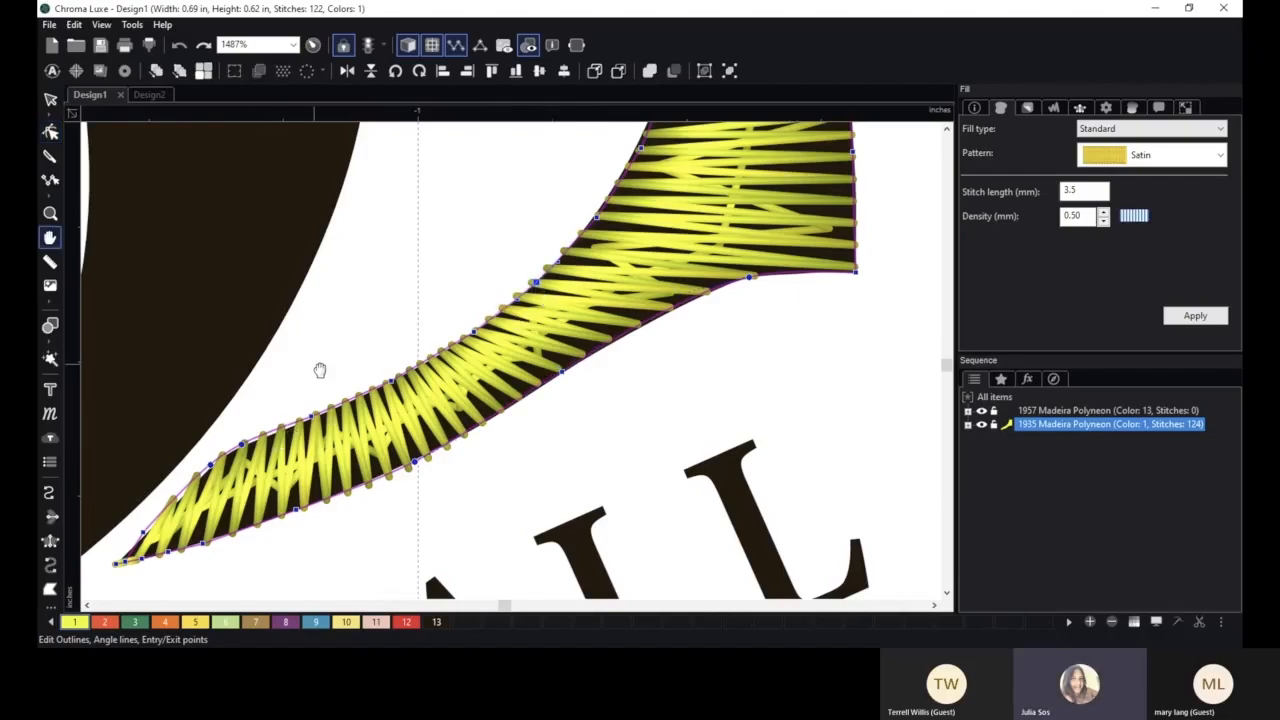
drag(317, 369, 508, 297)
scroll(352, 478, up, 1)
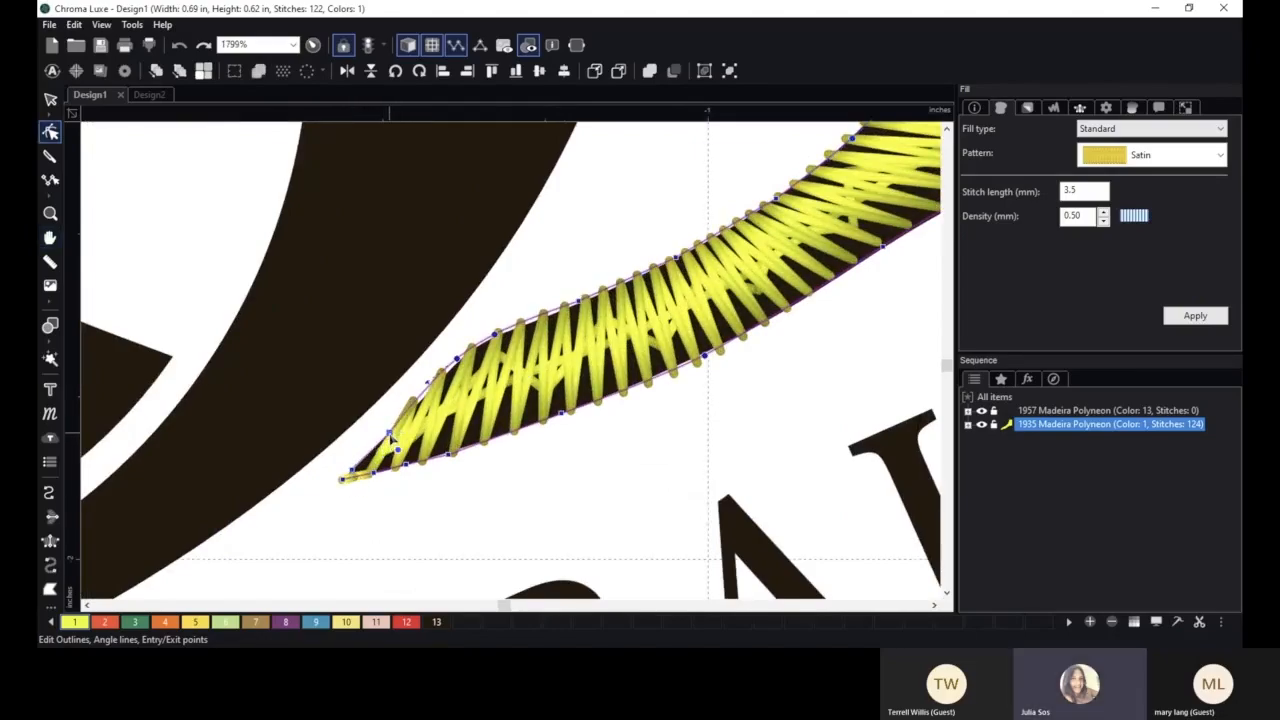
drag(432, 392, 459, 360)
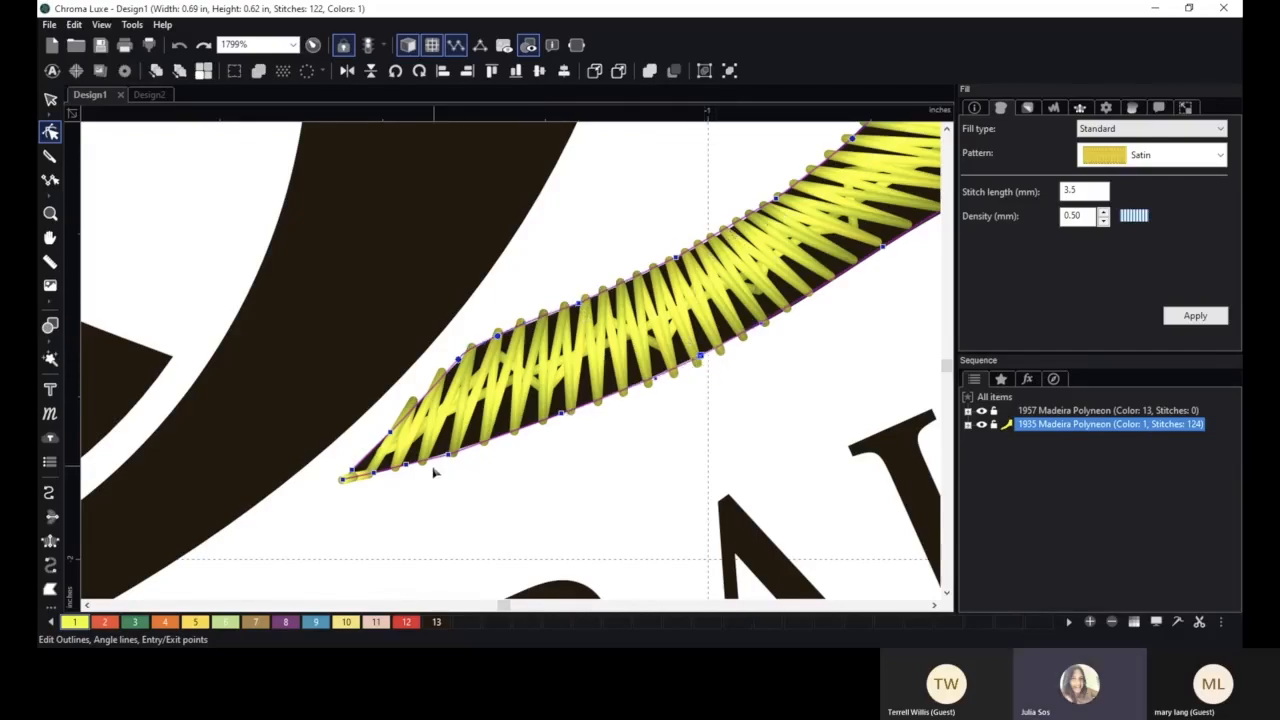
click(467, 488)
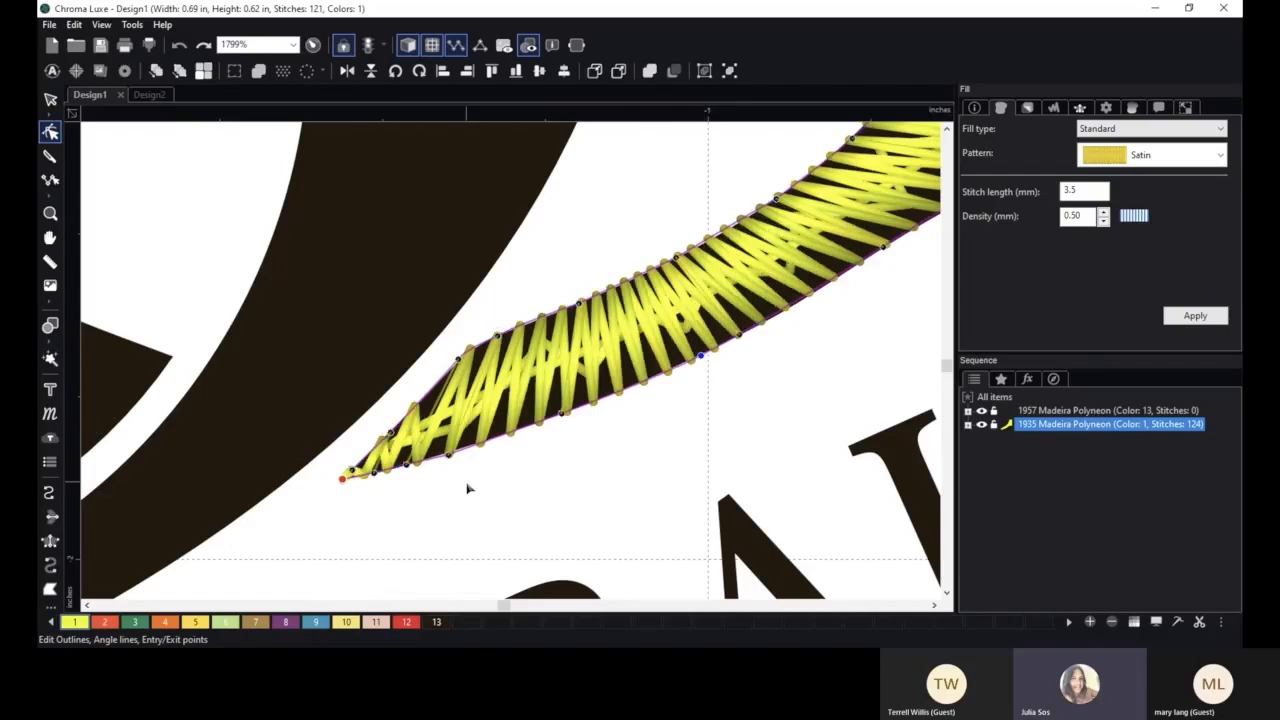
- Move the exit point aside along the lower edge and place it back on the arm's pointed end
scroll(467, 488, down, 2)
scroll(300, 518, up, 5)
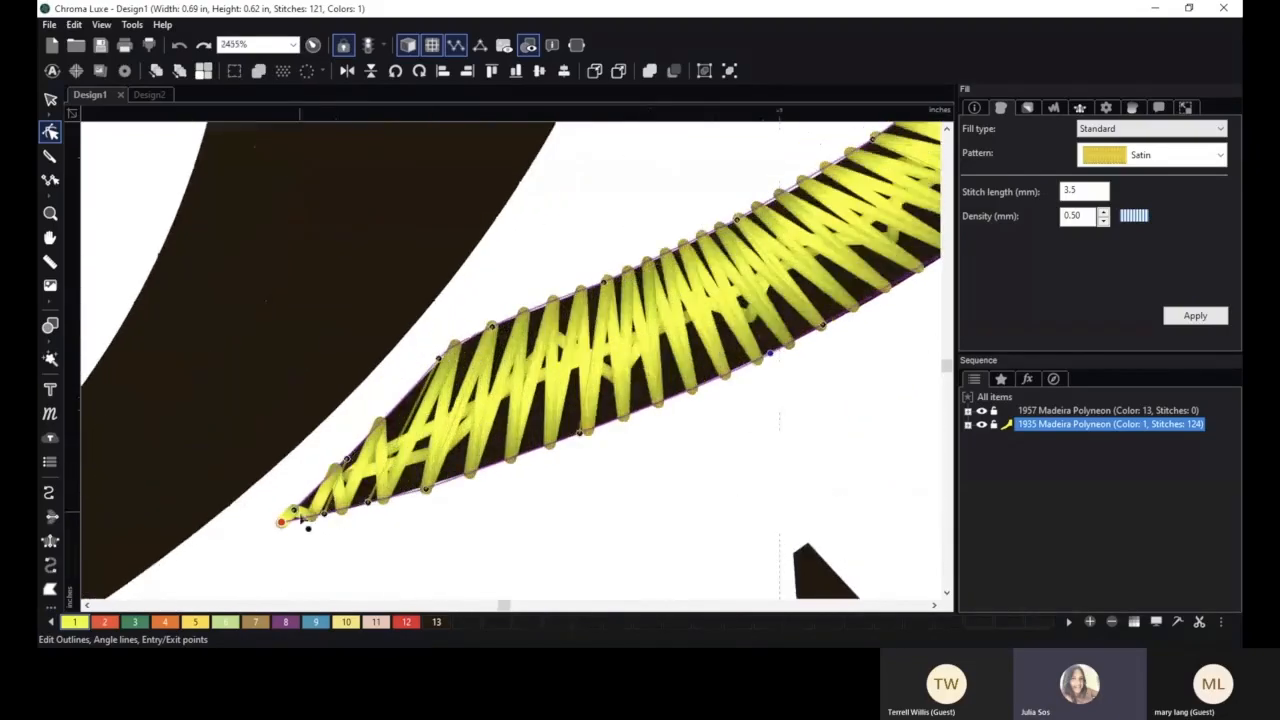
click(324, 508)
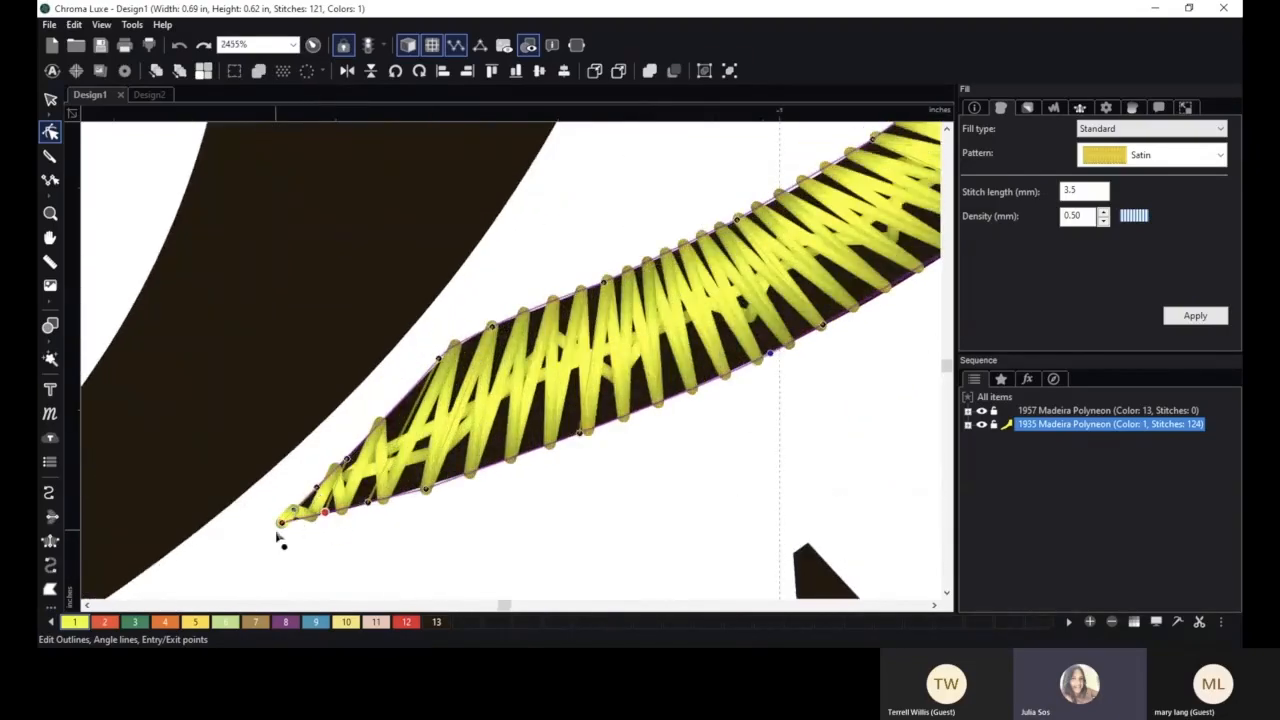
drag(325, 511, 283, 522)
scroll(600, 415, down, 3)
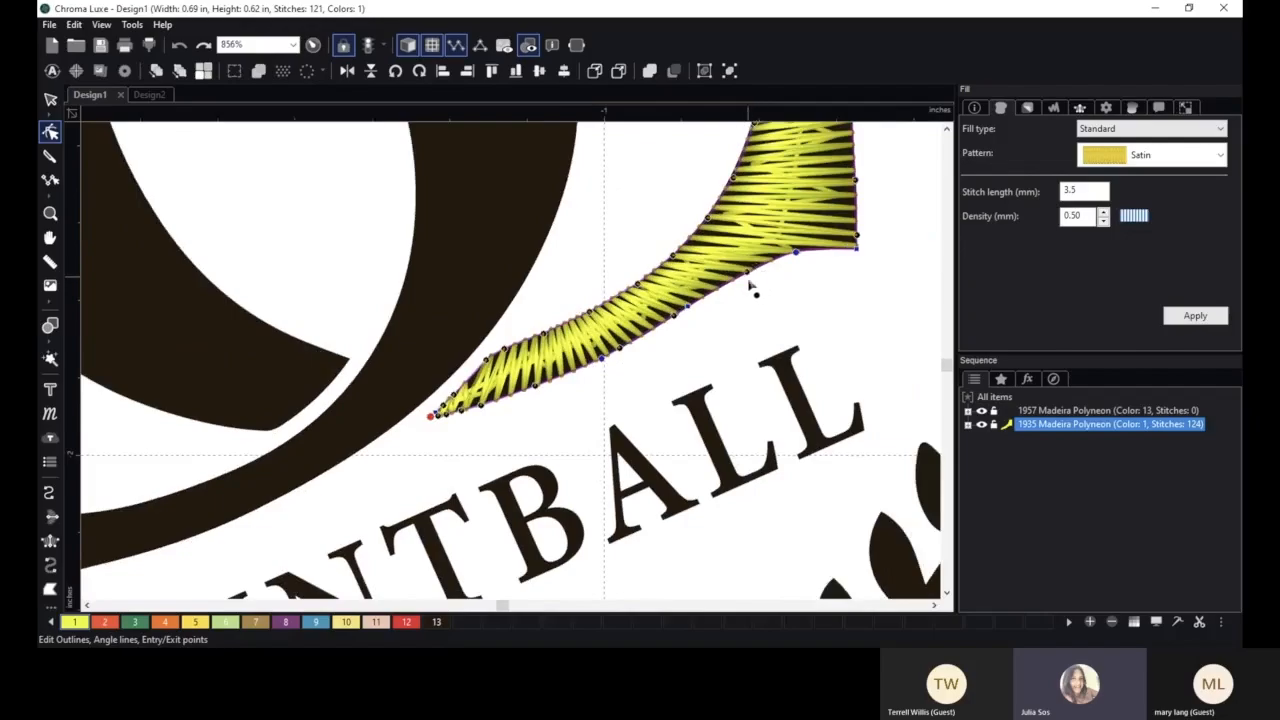
- Finish adjusting the lower edge of the satin arm, update its stitches and deselect the object
scroll(790, 318, down, 1)
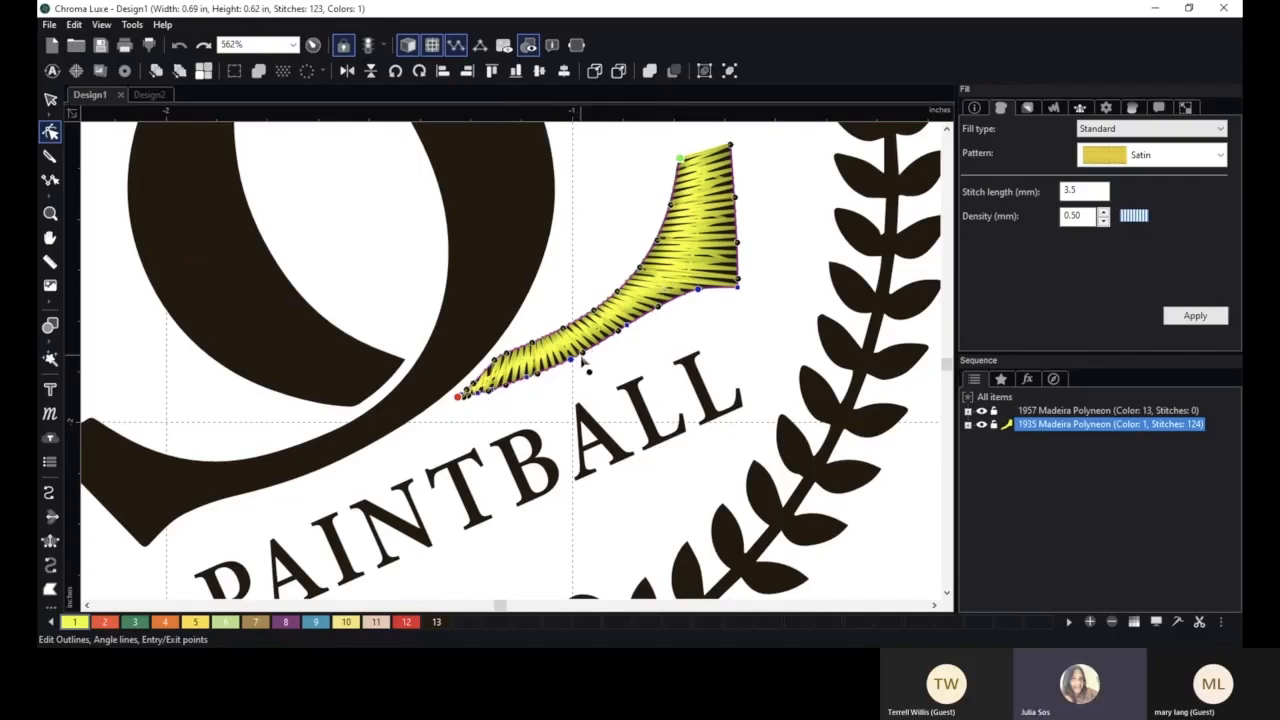
click(725, 337)
scroll(725, 337, down, 2)
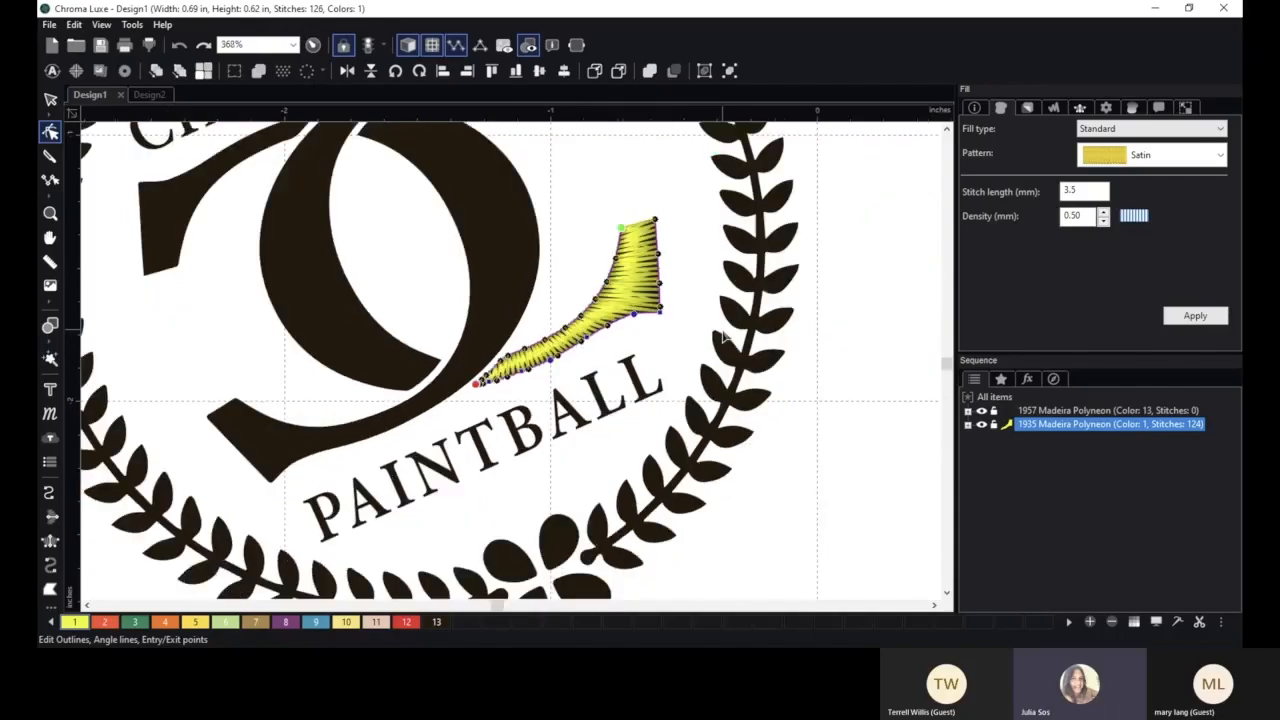
click(715, 270)
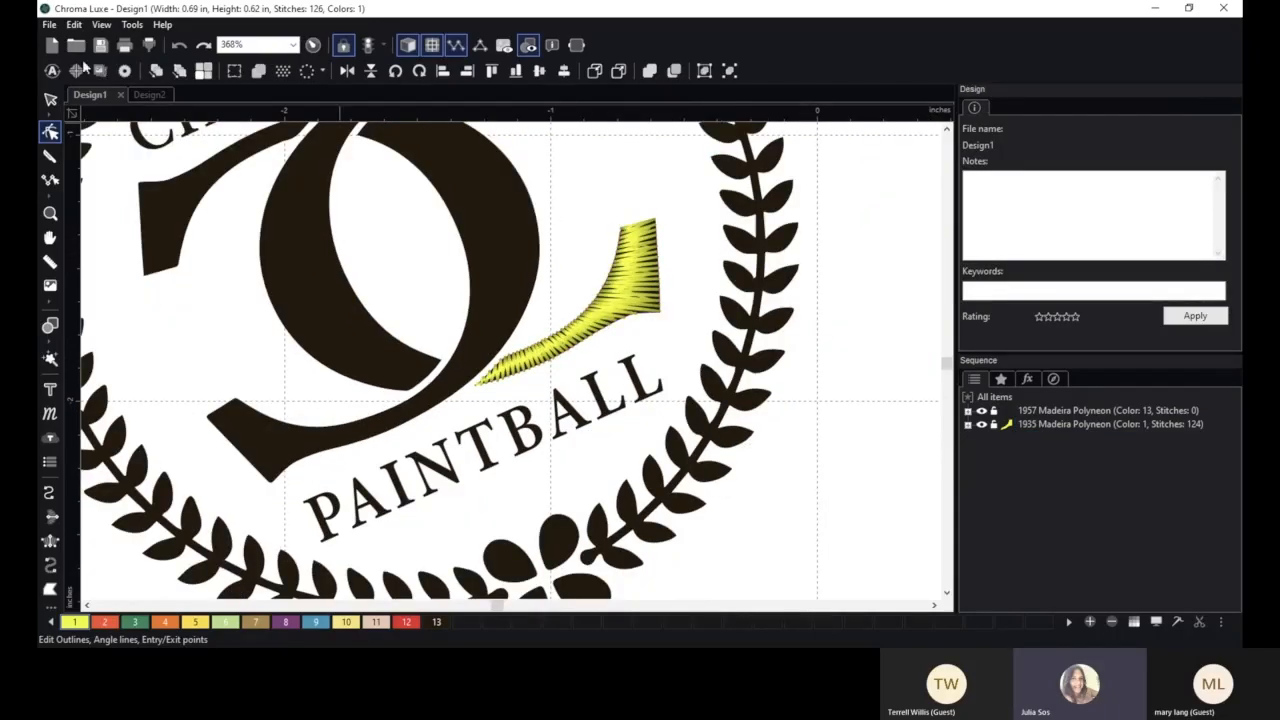
- Select the yellow satin arm and set its stitch density to 0.30 mm
click(50, 98)
scroll(645, 286, down, 1)
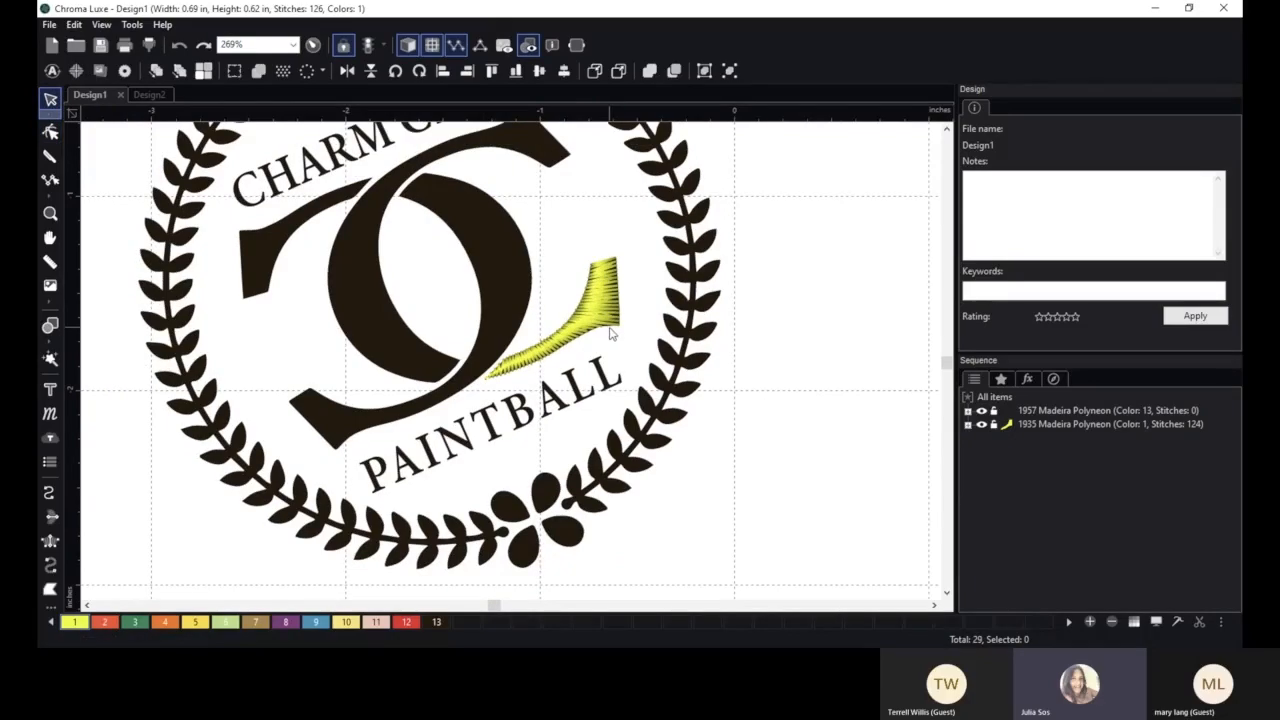
click(604, 295)
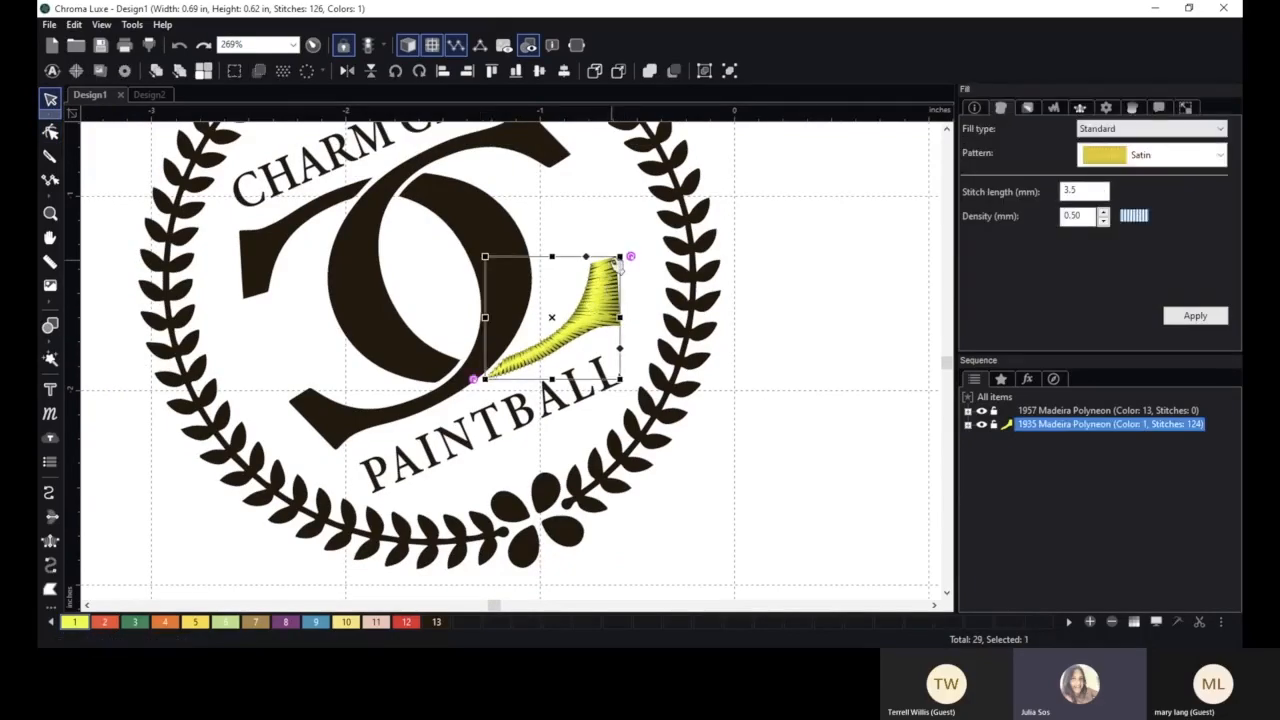
scroll(440, 236, down, 2)
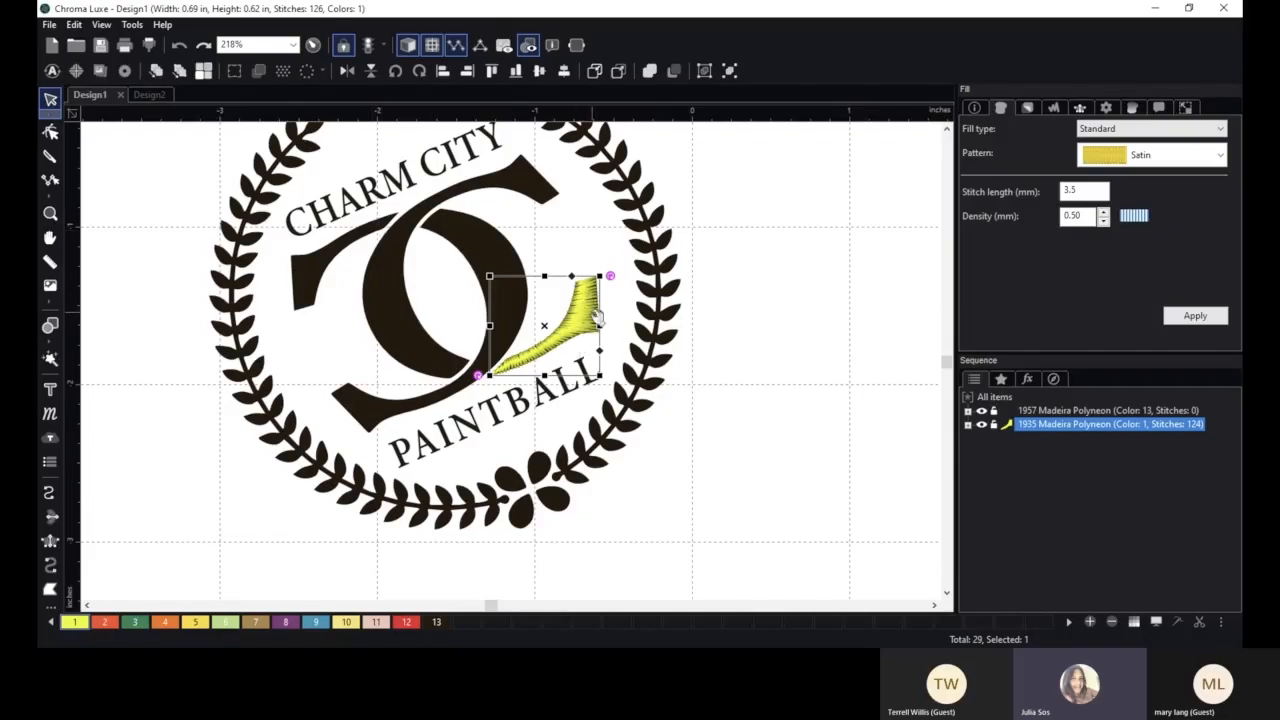
scroll(597, 318, up, 3)
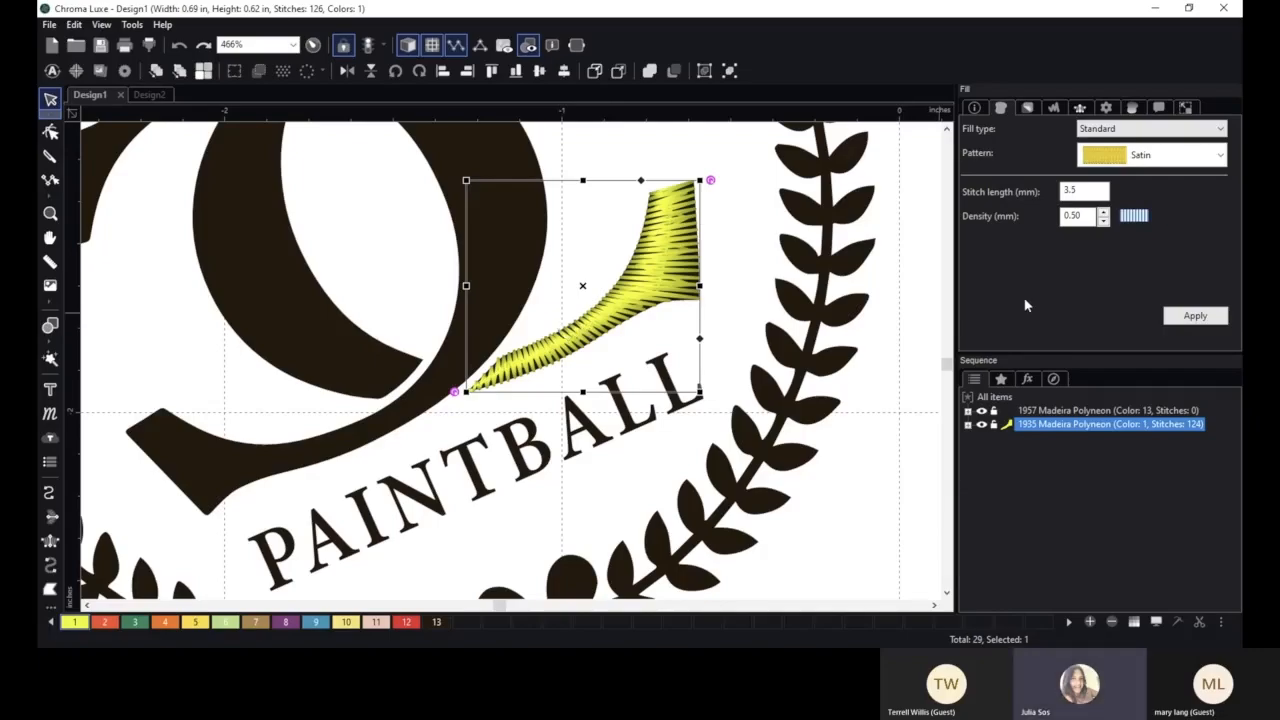
click(1083, 217)
click(1104, 222)
click(1104, 222)
click(1194, 316)
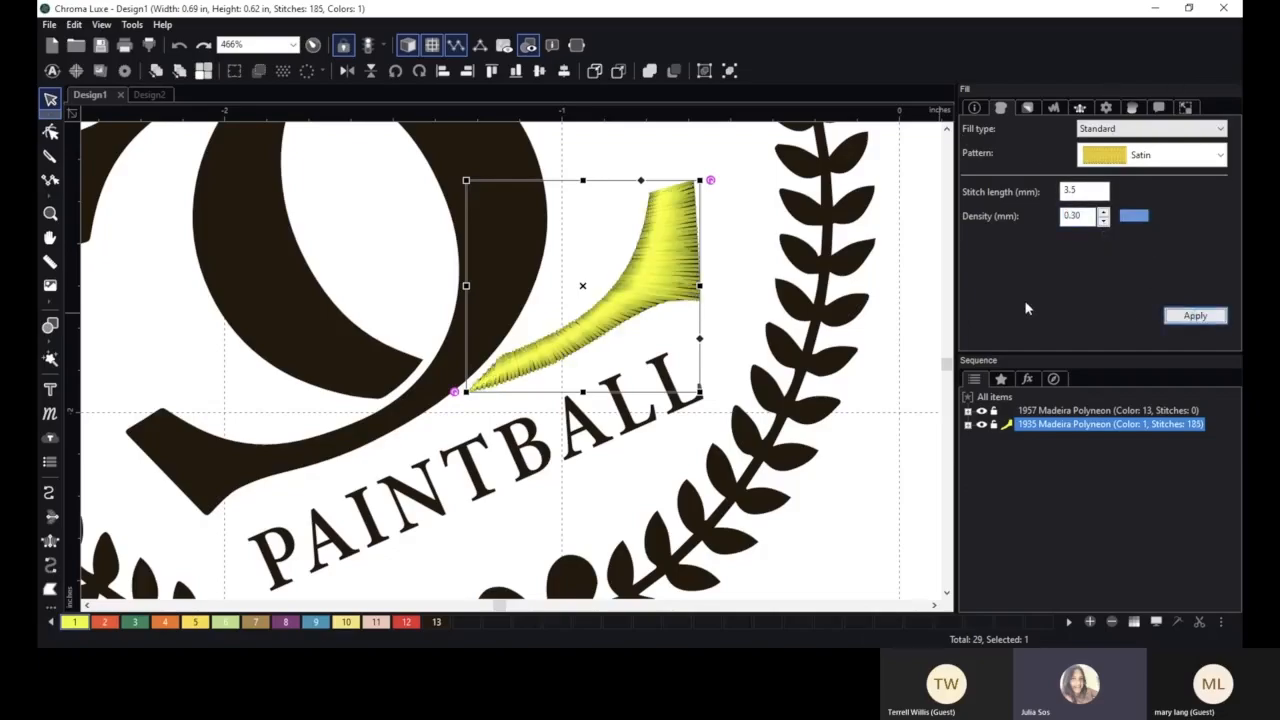
- Copy the satin arm and paste a duplicate of it into the design
scroll(868, 453, down, 3)
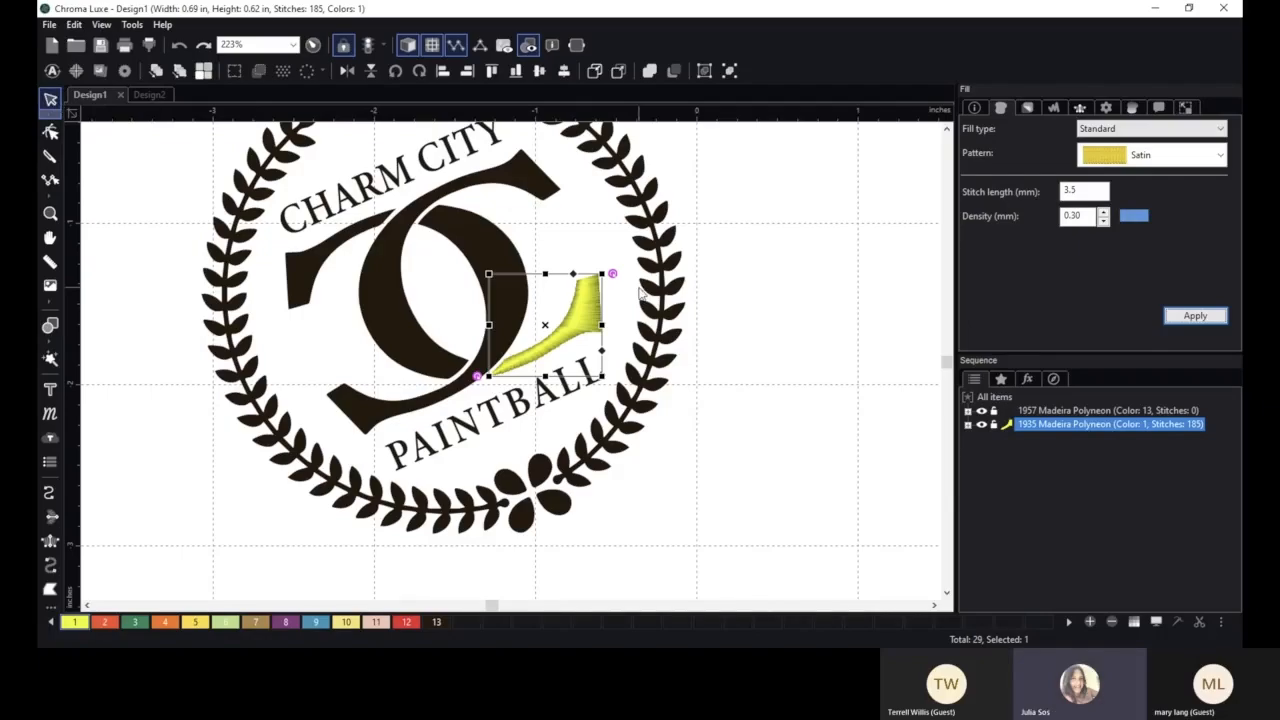
right_click(579, 322)
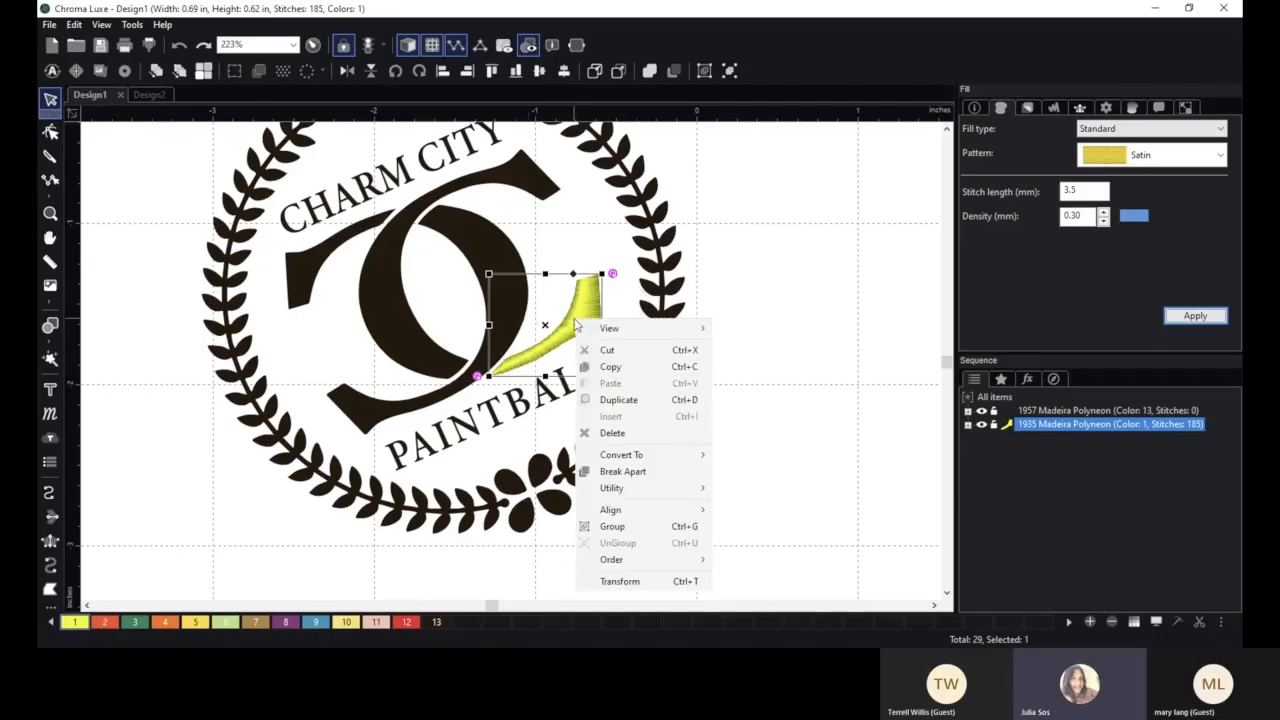
click(610, 368)
click(727, 364)
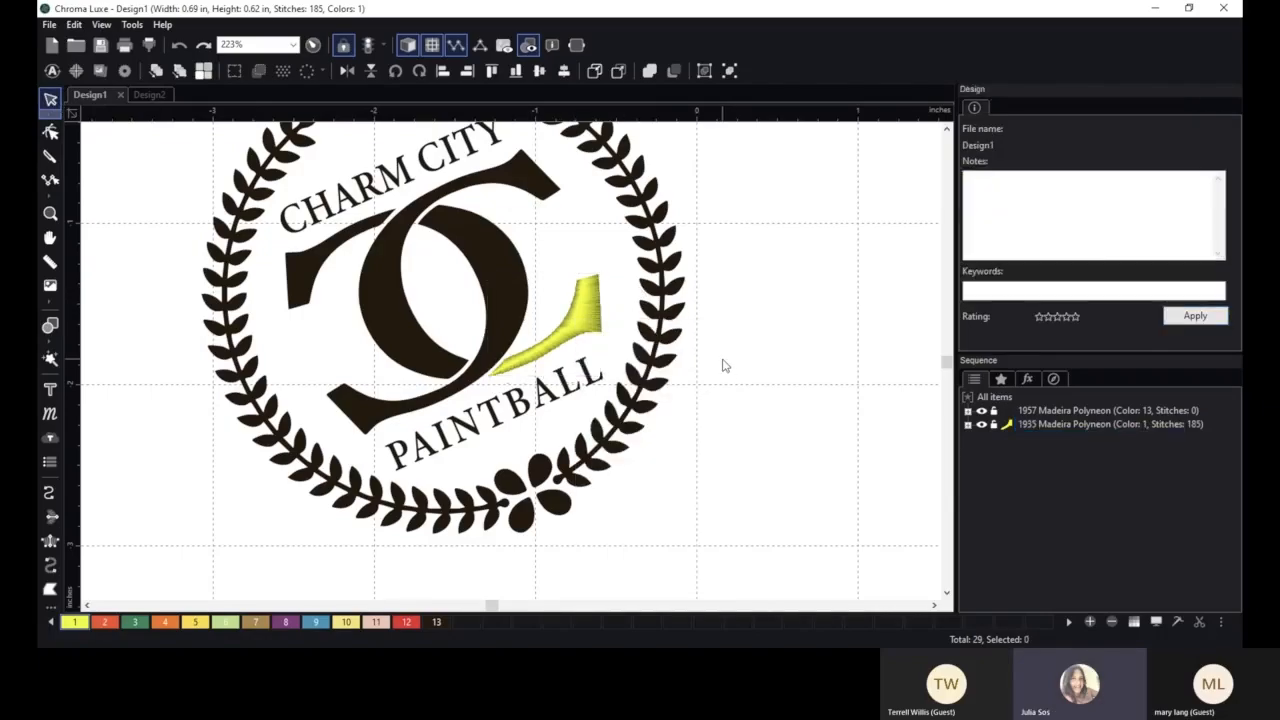
right_click(725, 361)
click(770, 430)
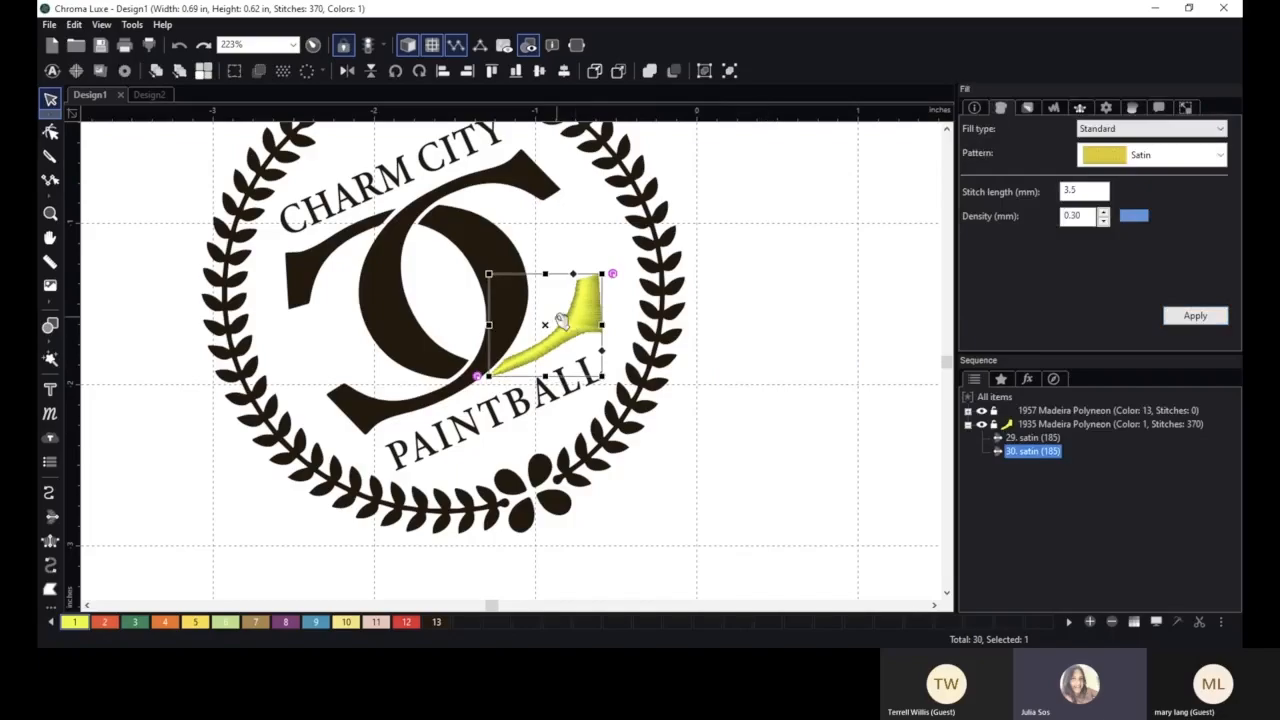
- Add another copy of the satin arm, move it over the monogram's opposite upper arm, and delete the surplus copy beside PAINTBALL
drag(588, 325, 665, 430)
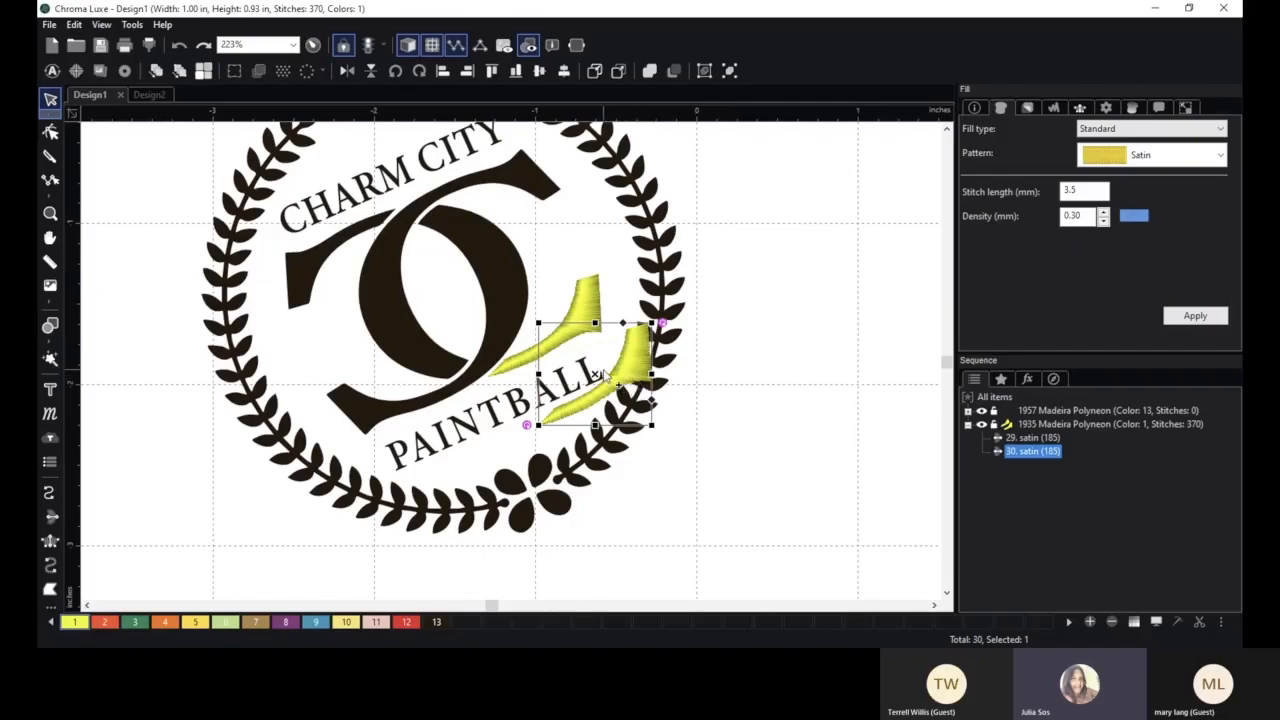
drag(620, 378, 686, 403)
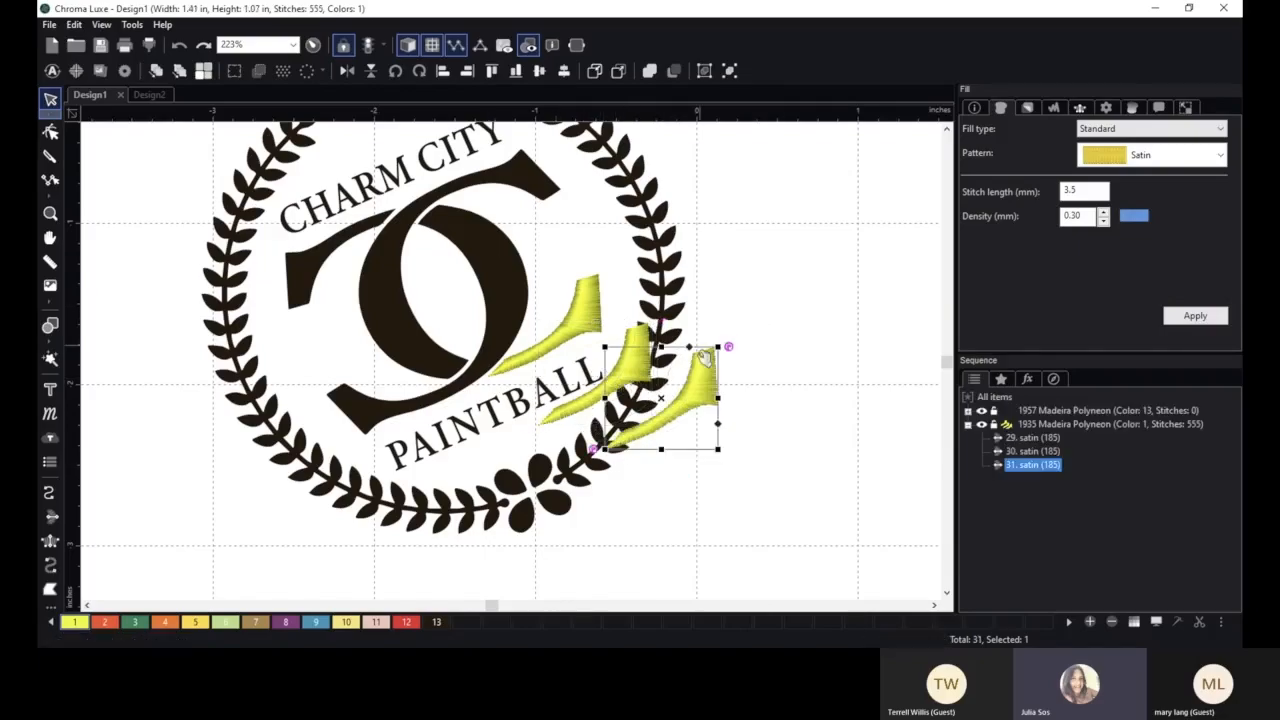
drag(706, 386, 412, 270)
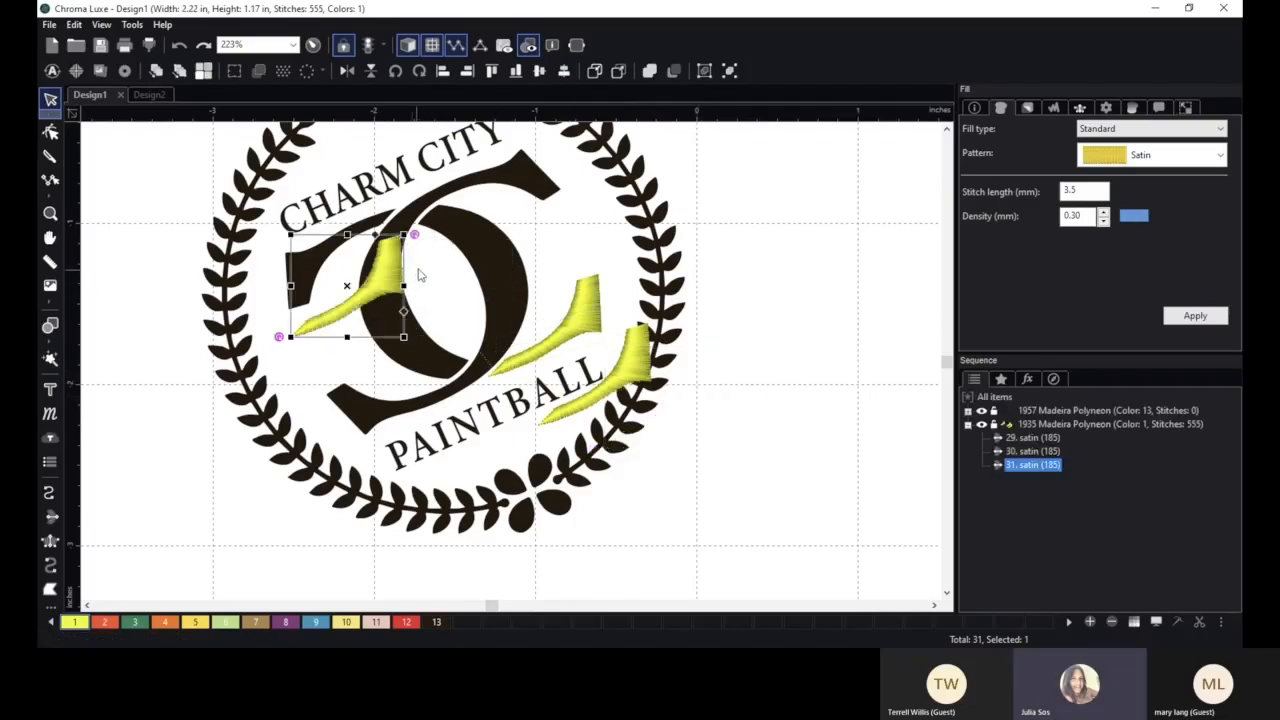
click(628, 367)
key(Delete)
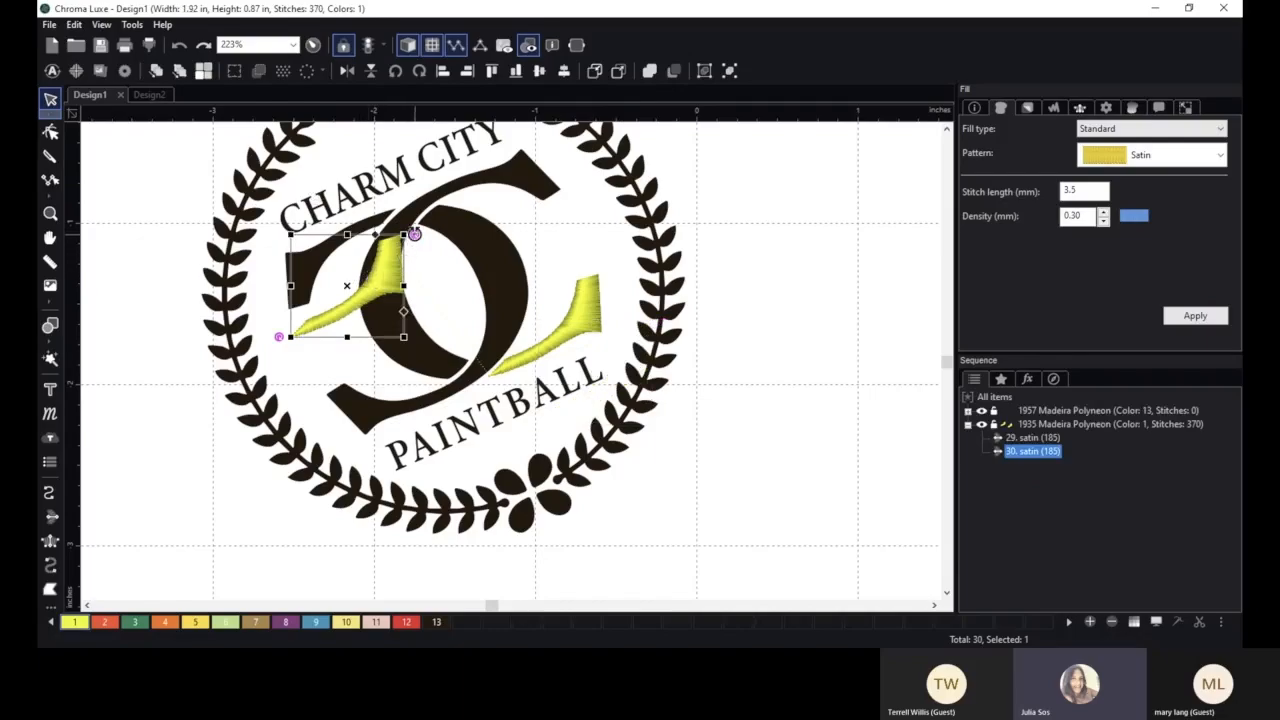
- Rotate the copied satin by roughly half a turn and fit it onto the monogram's arm below CHARM
drag(414, 234, 266, 346)
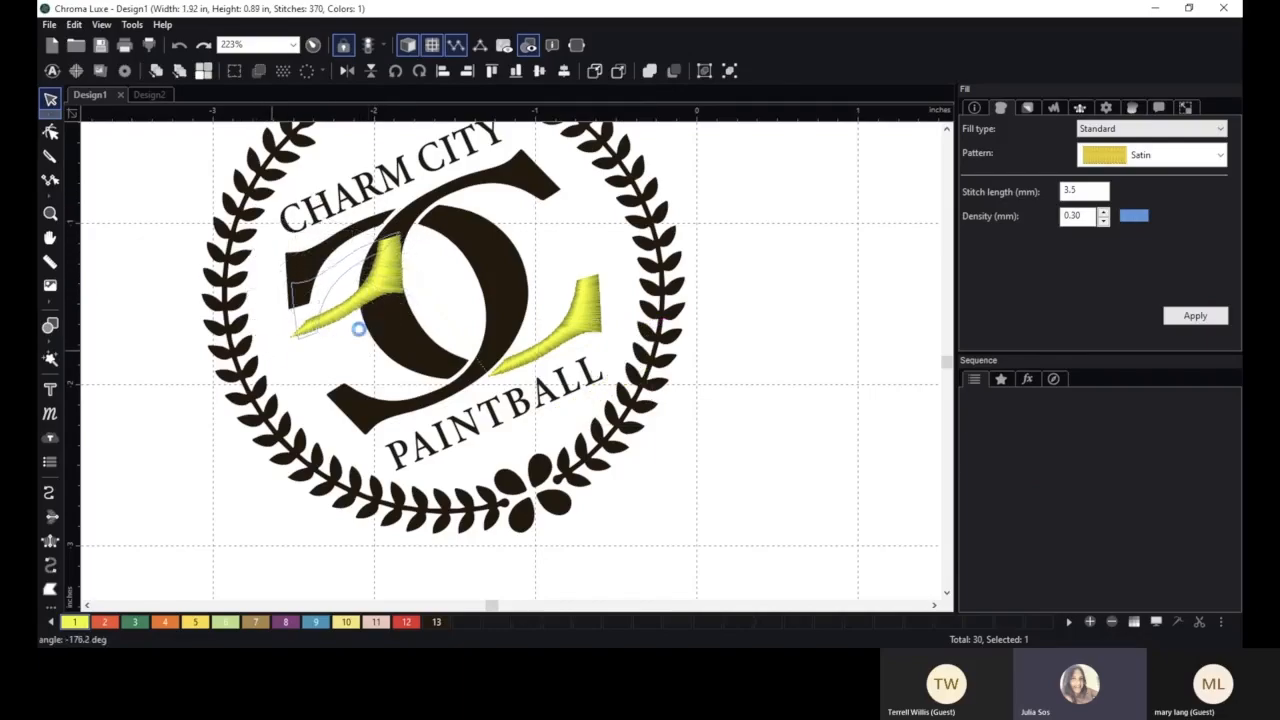
drag(320, 298, 316, 262)
drag(402, 197, 408, 205)
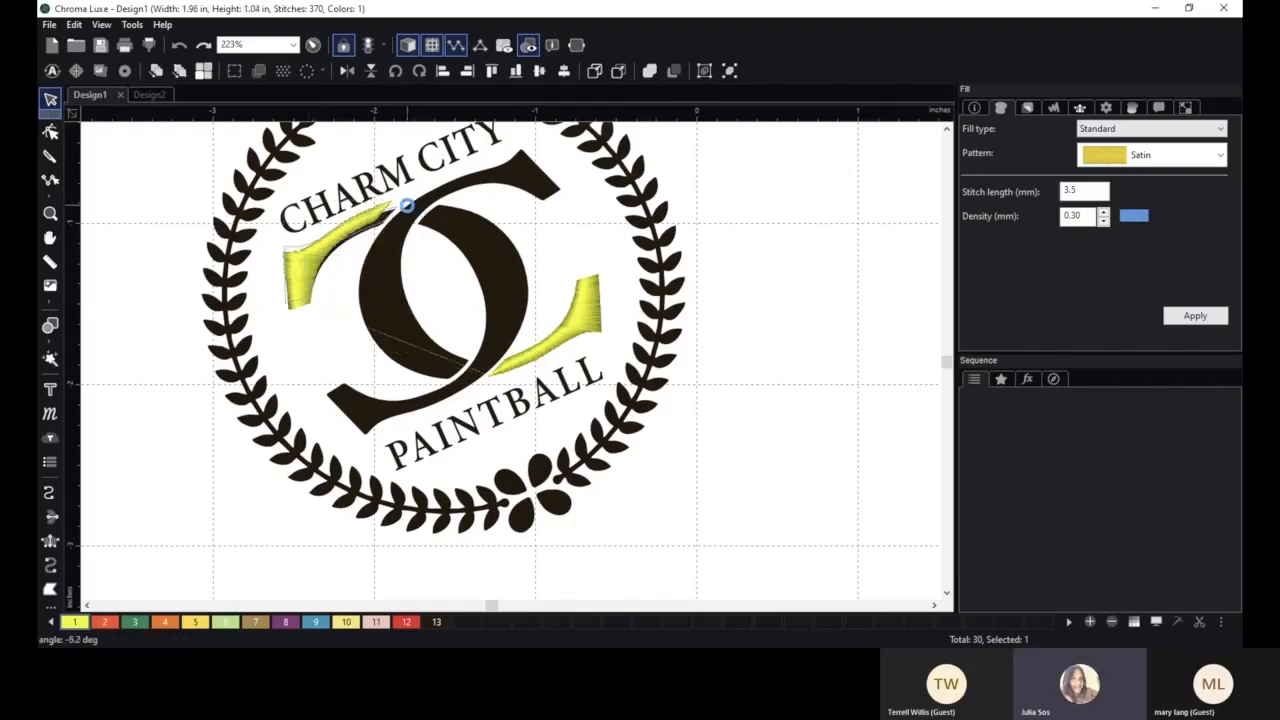
drag(316, 265, 320, 270)
drag(411, 211, 407, 204)
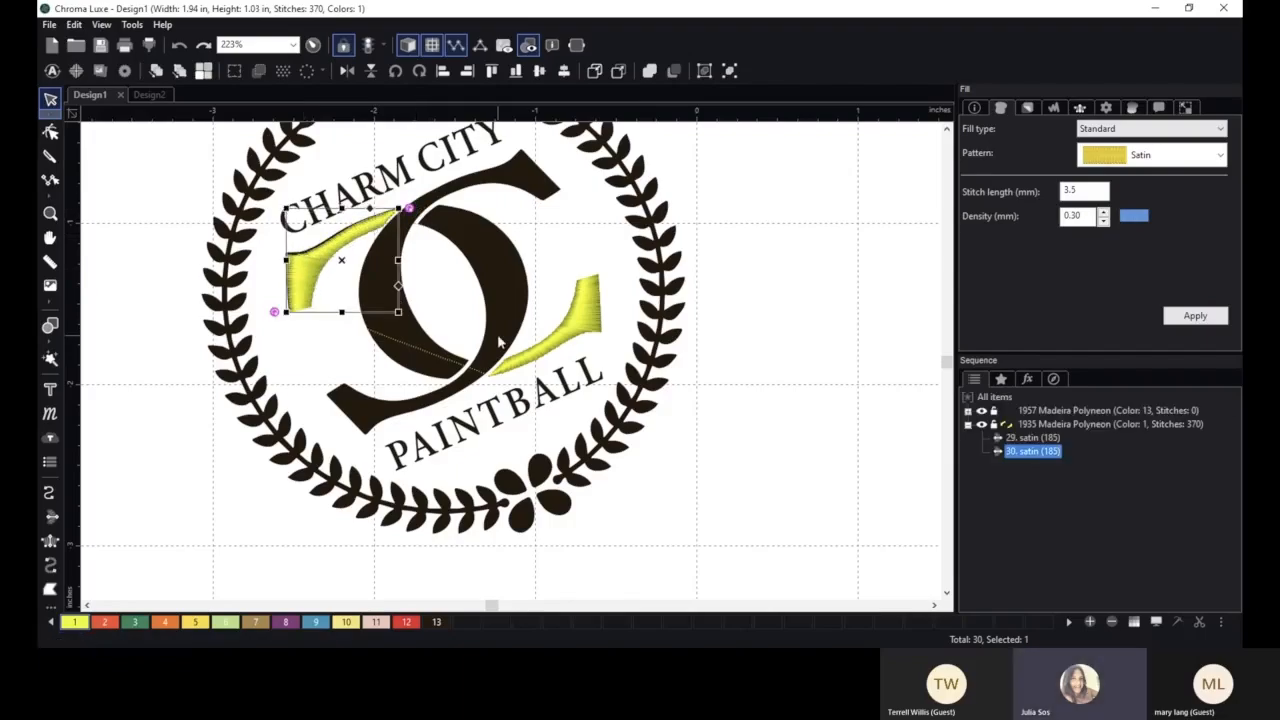
- Lock the 1957 Madeira Polyneon artwork group against selection and deselect it
click(992, 411)
scroll(345, 310, up, 2)
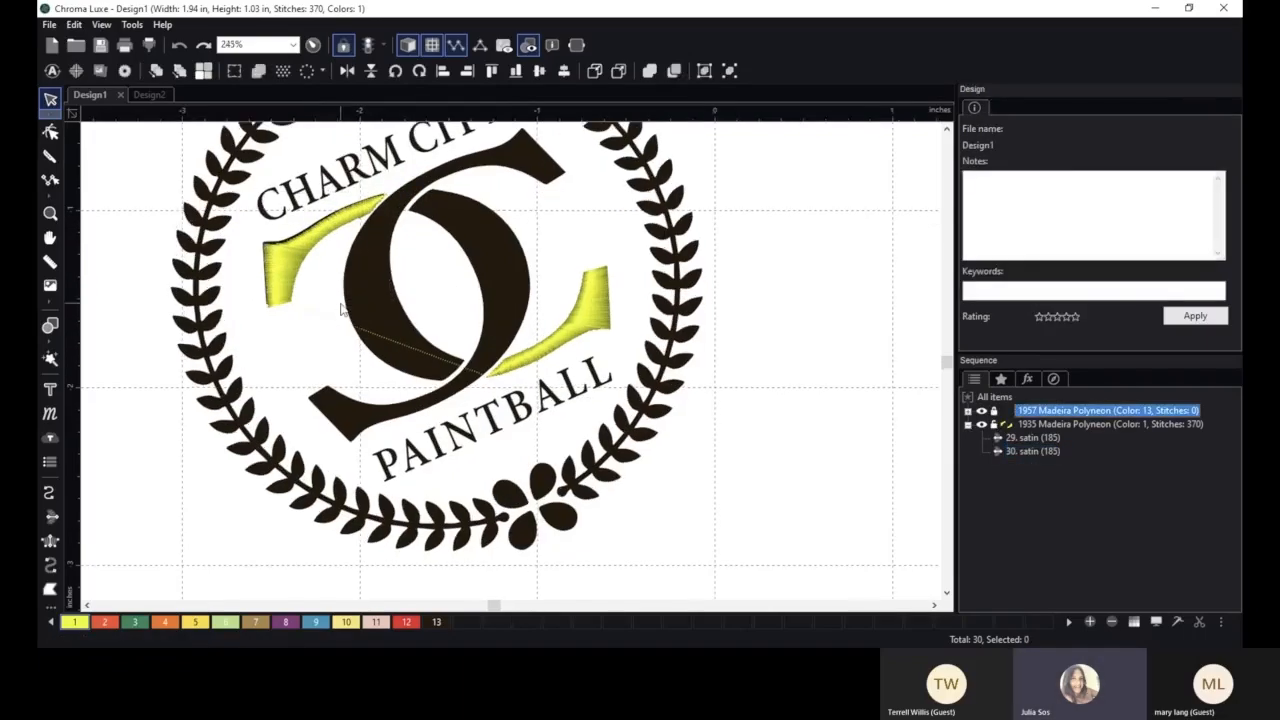
key(space)
scroll(460, 366, down, 2)
scroll(417, 297, up, 4)
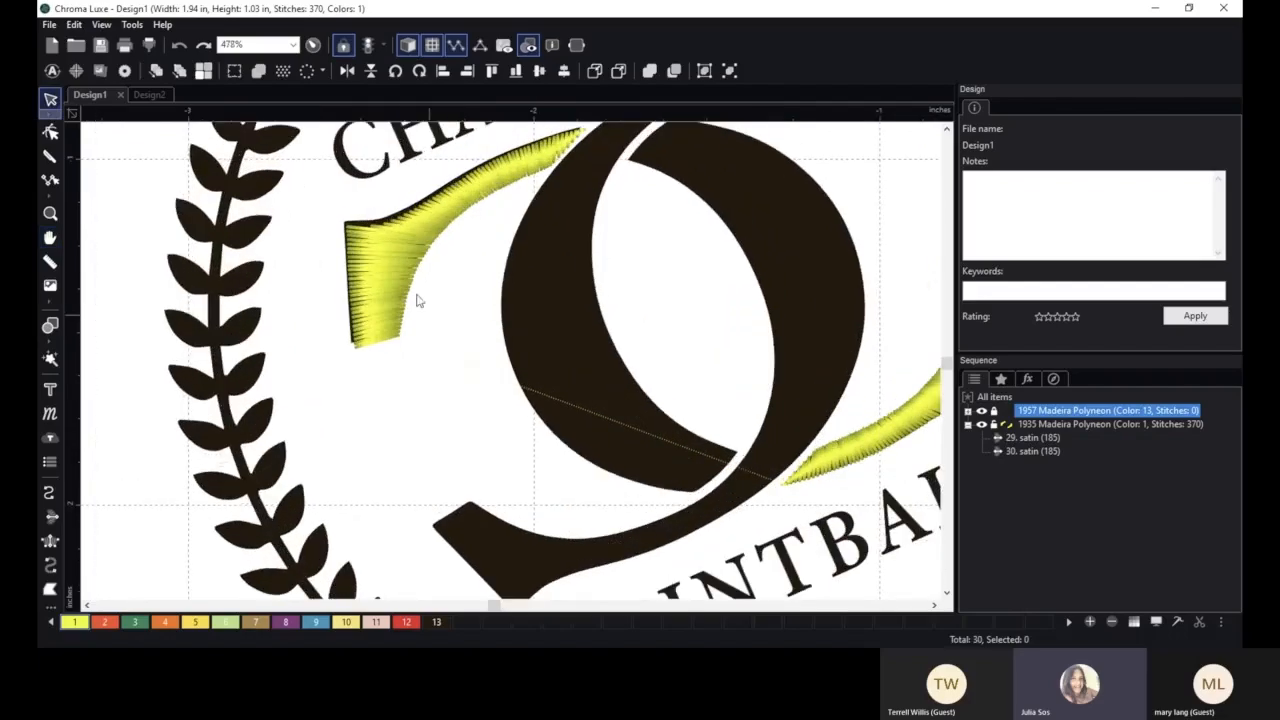
click(401, 236)
key(Escape)
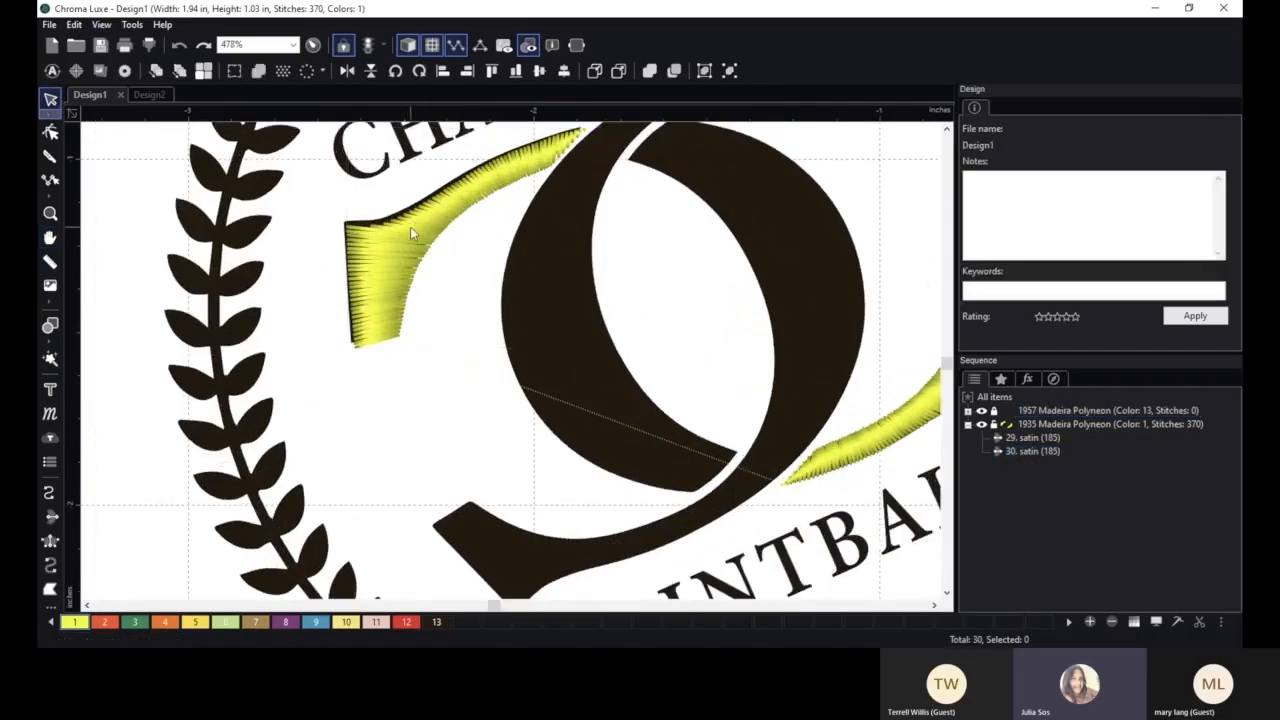
- Select the second satin object, fine-tune its position and rotation over the arm below CHARM, and deselect it
click(1012, 452)
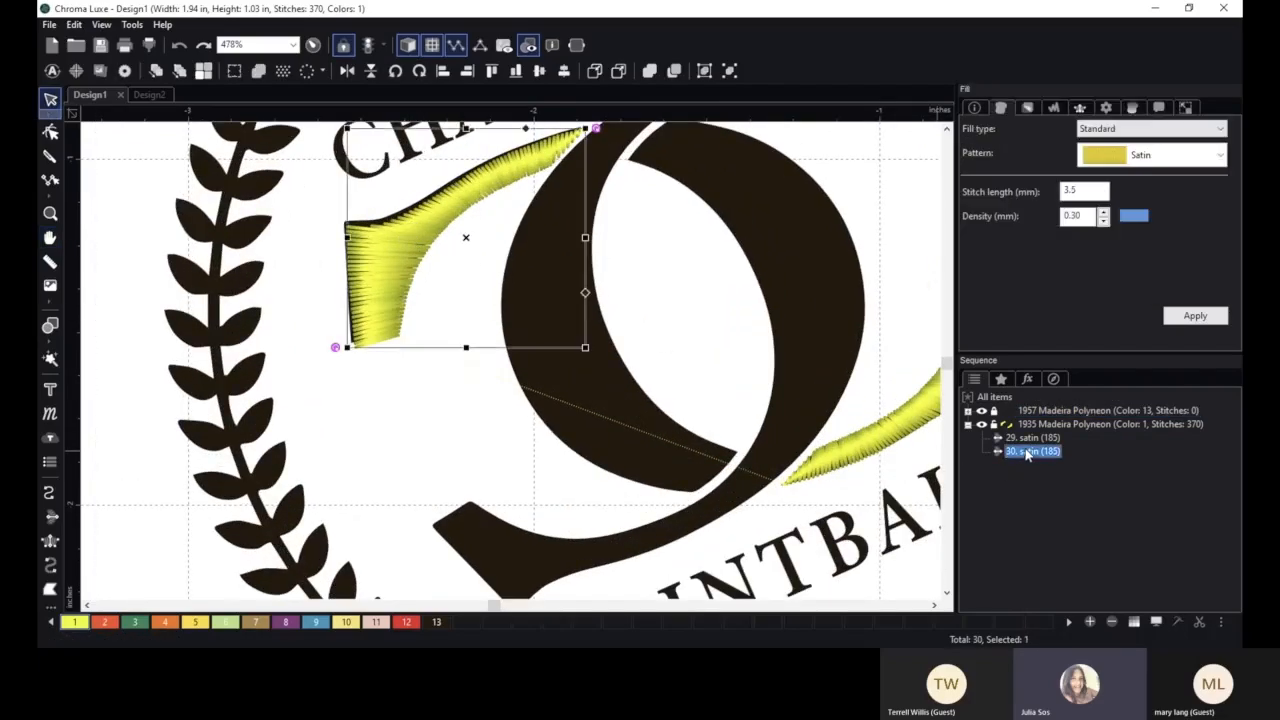
drag(421, 258, 420, 250)
scroll(472, 298, down, 1)
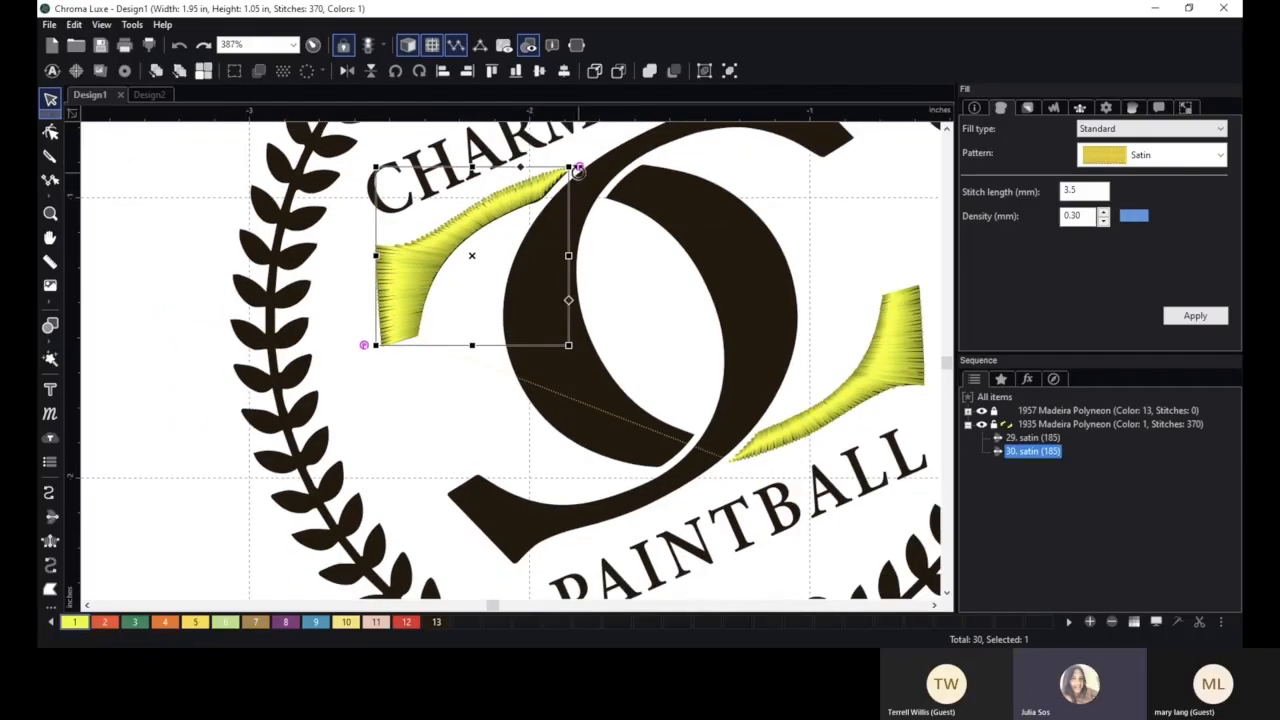
drag(577, 171, 579, 170)
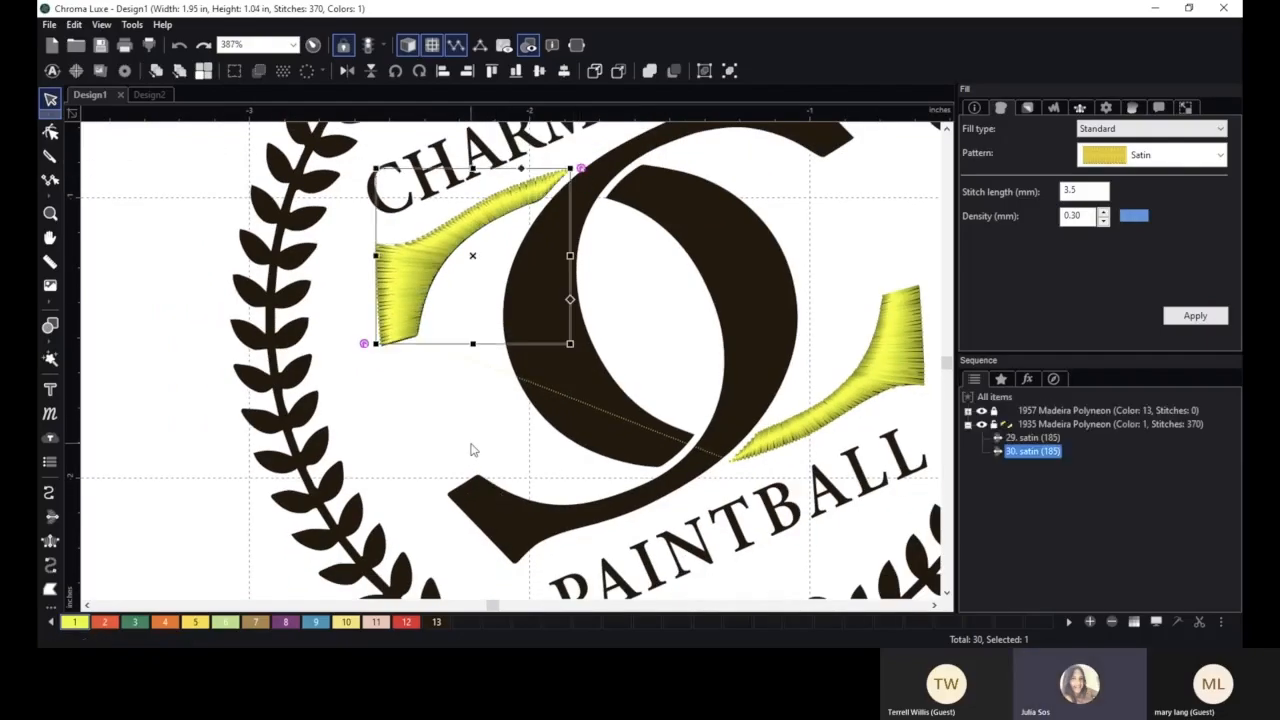
click(471, 449)
scroll(470, 447, down, 2)
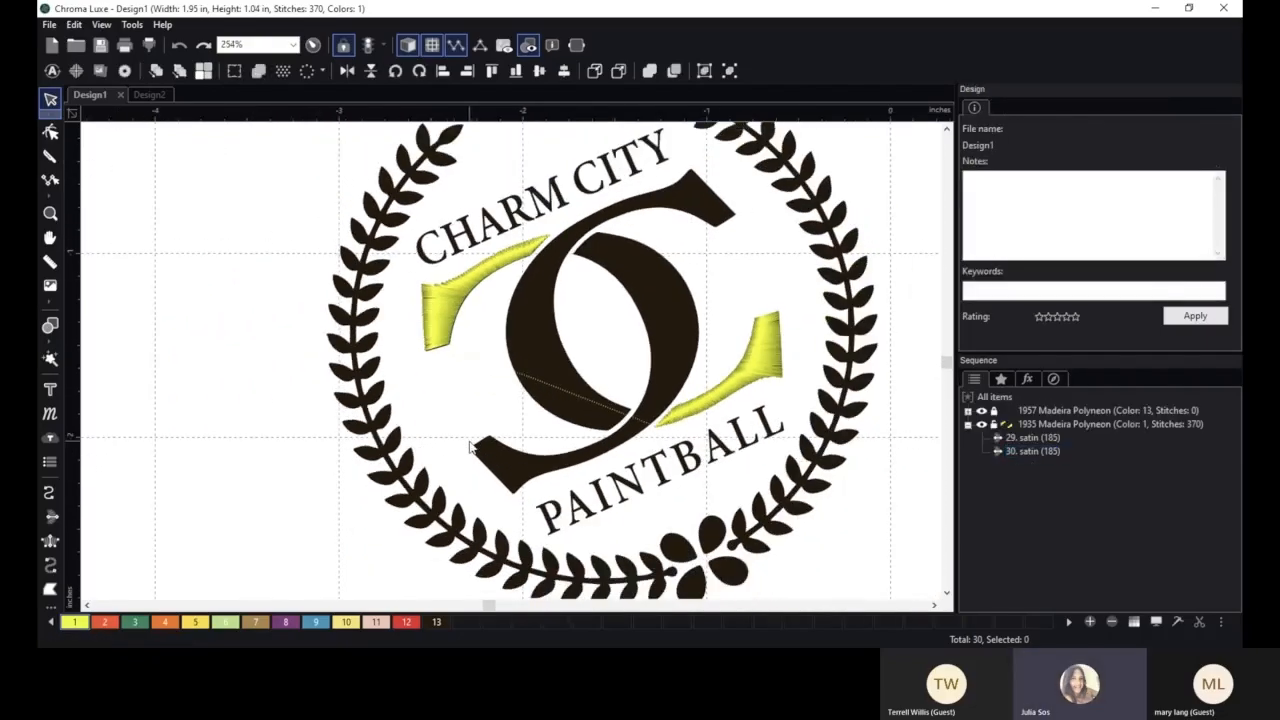
- Examine how the two satin arms cover the monogram, checking the original arm beside PAINTBALL and the remaining untraced shapes
key(space)
drag(626, 372, 524, 336)
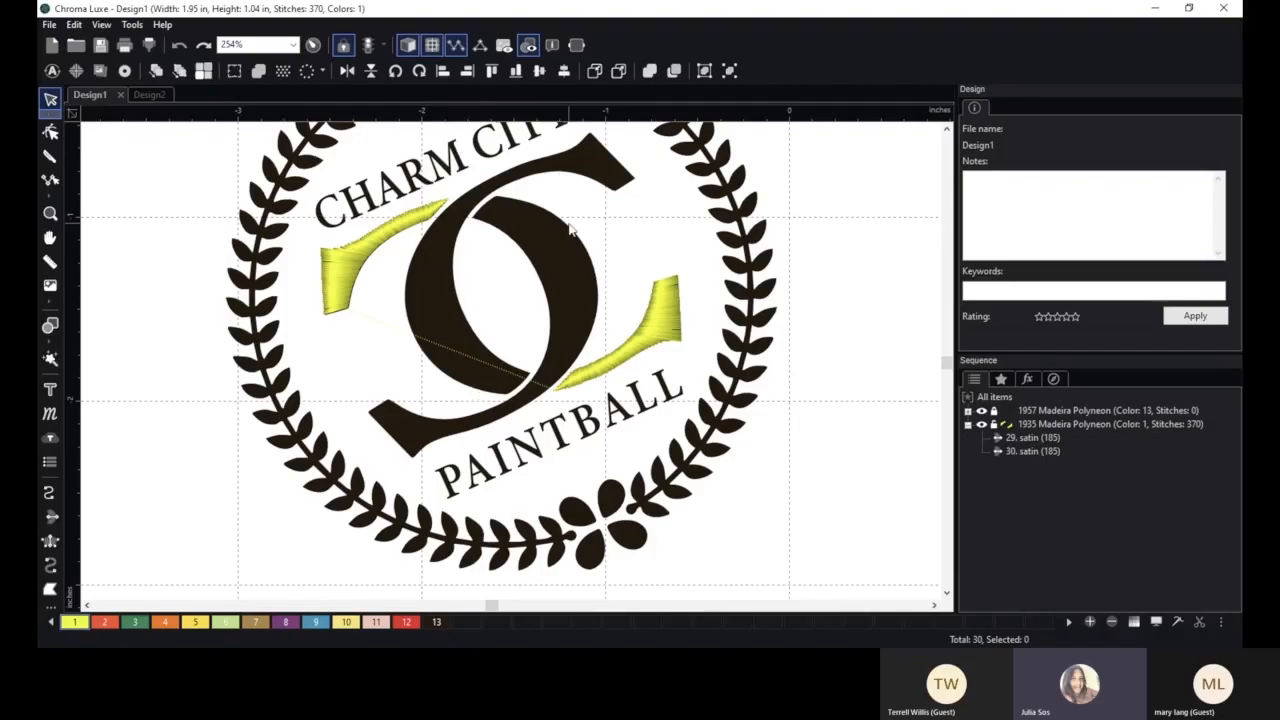
click(674, 309)
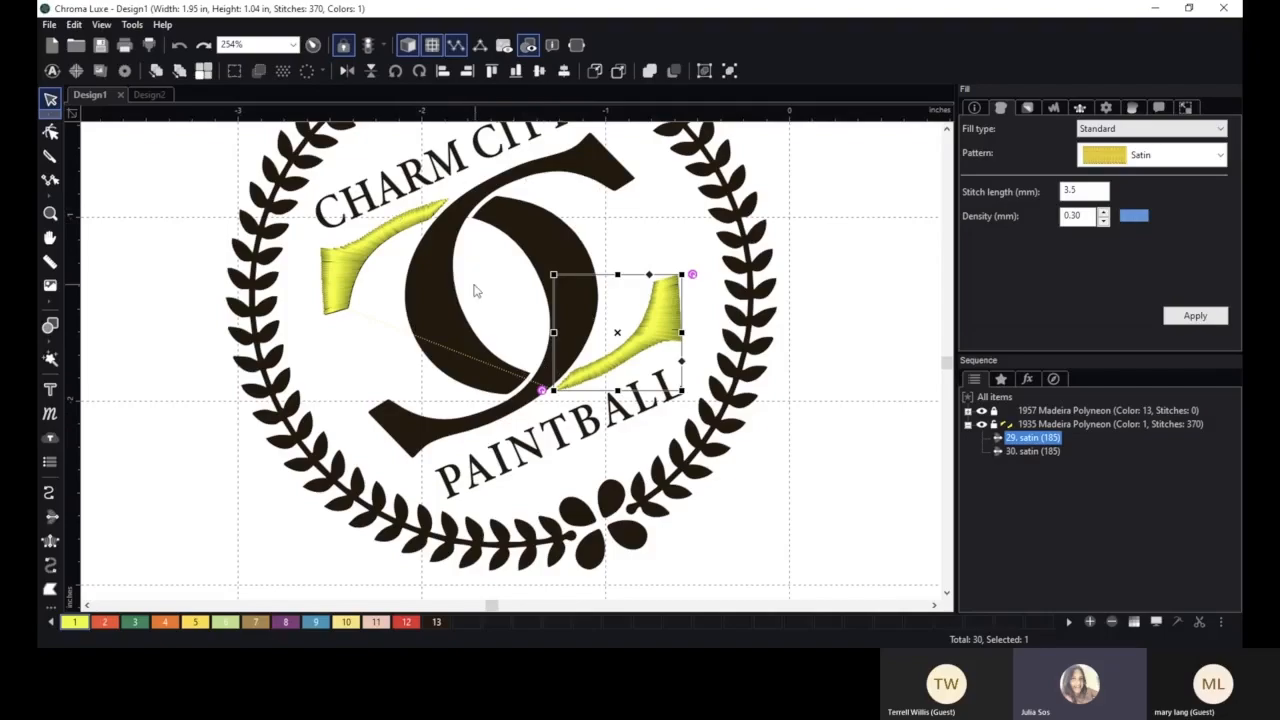
scroll(455, 277, up, 1)
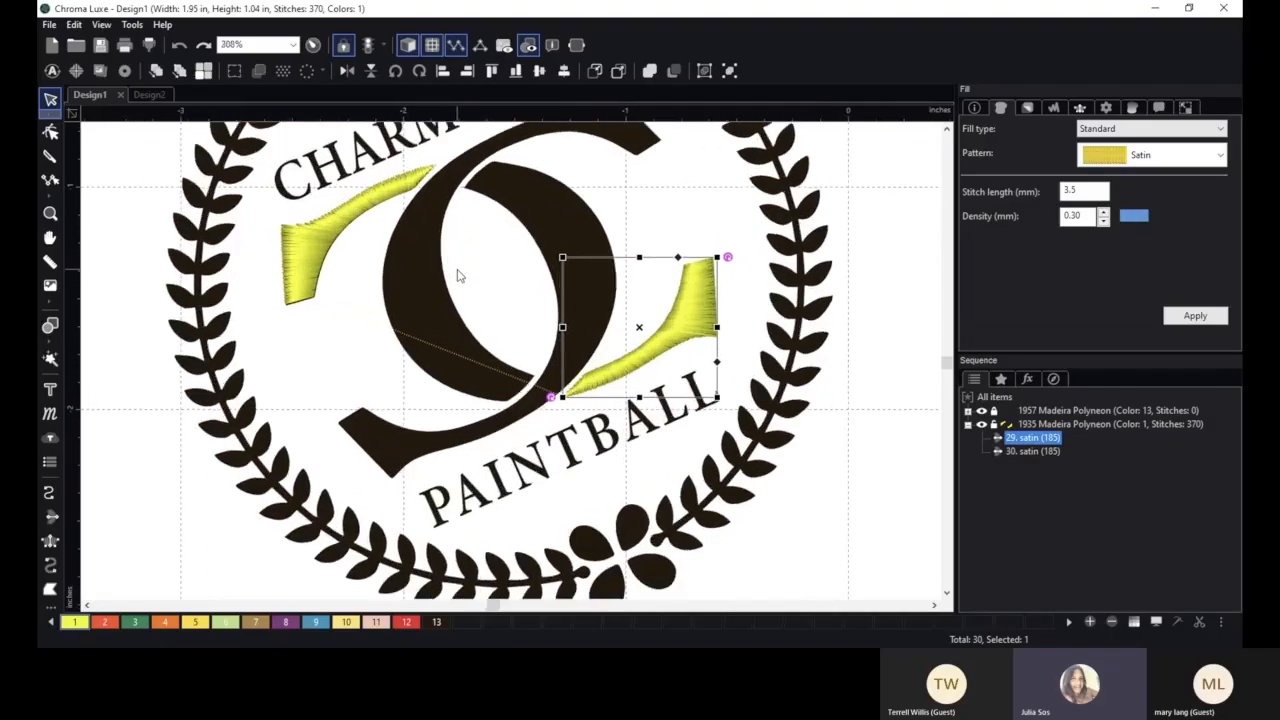
click(480, 278)
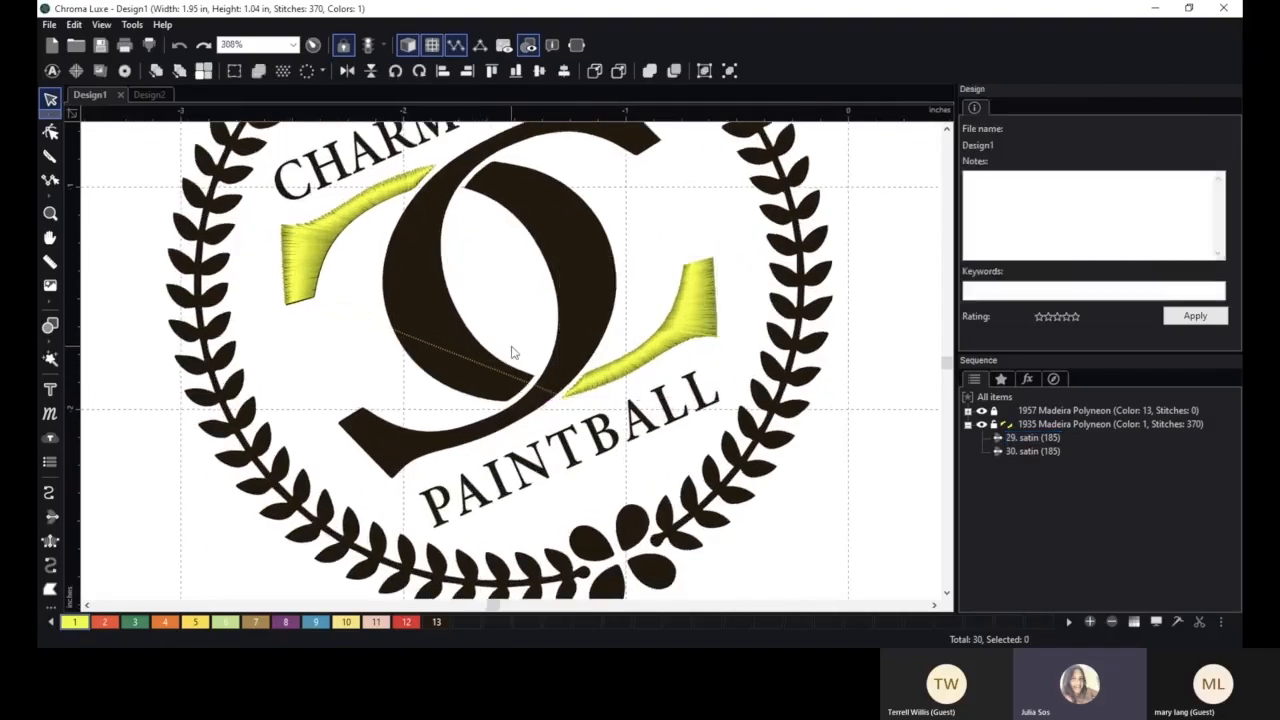
scroll(493, 323, down, 1)
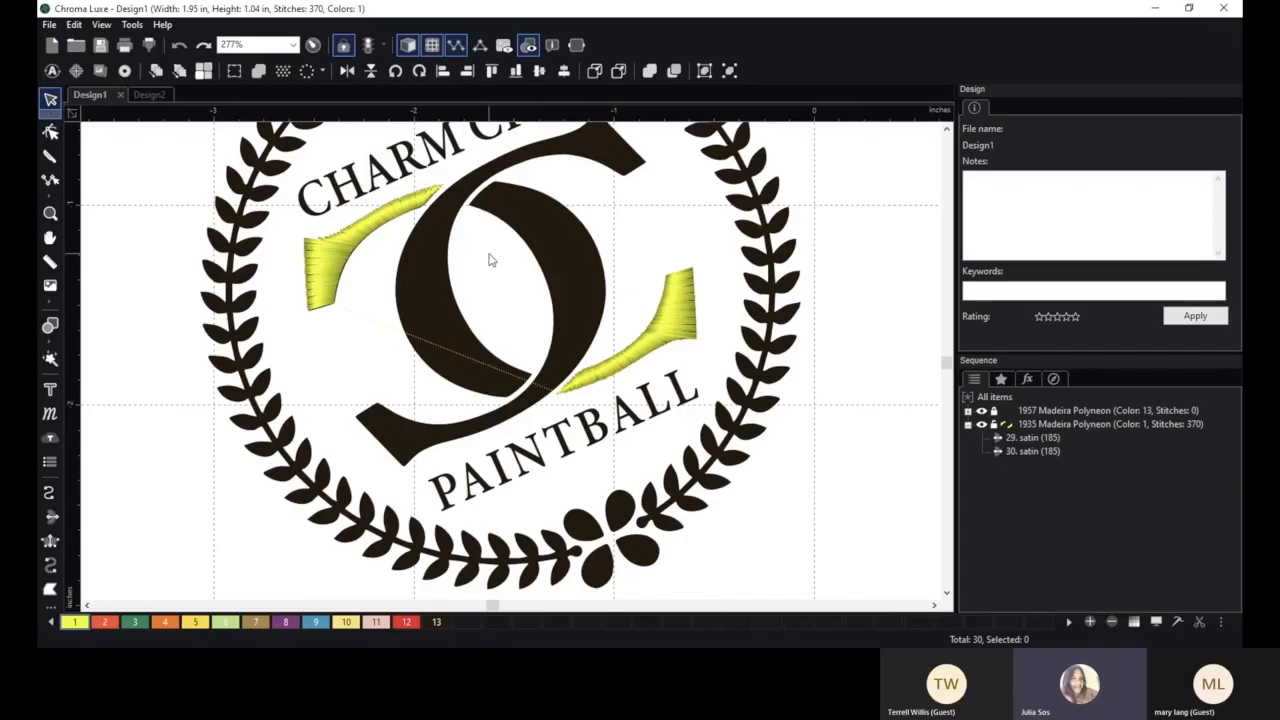
scroll(489, 260, down, 2)
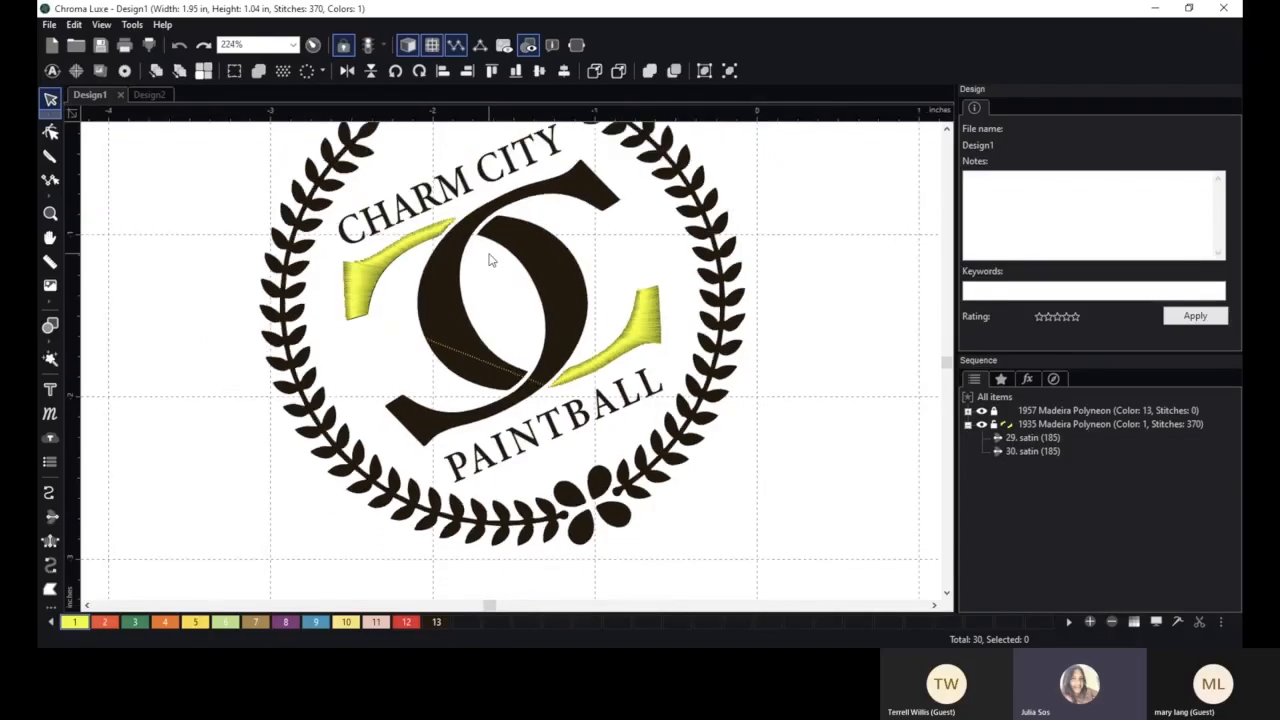
scroll(489, 260, up, 4)
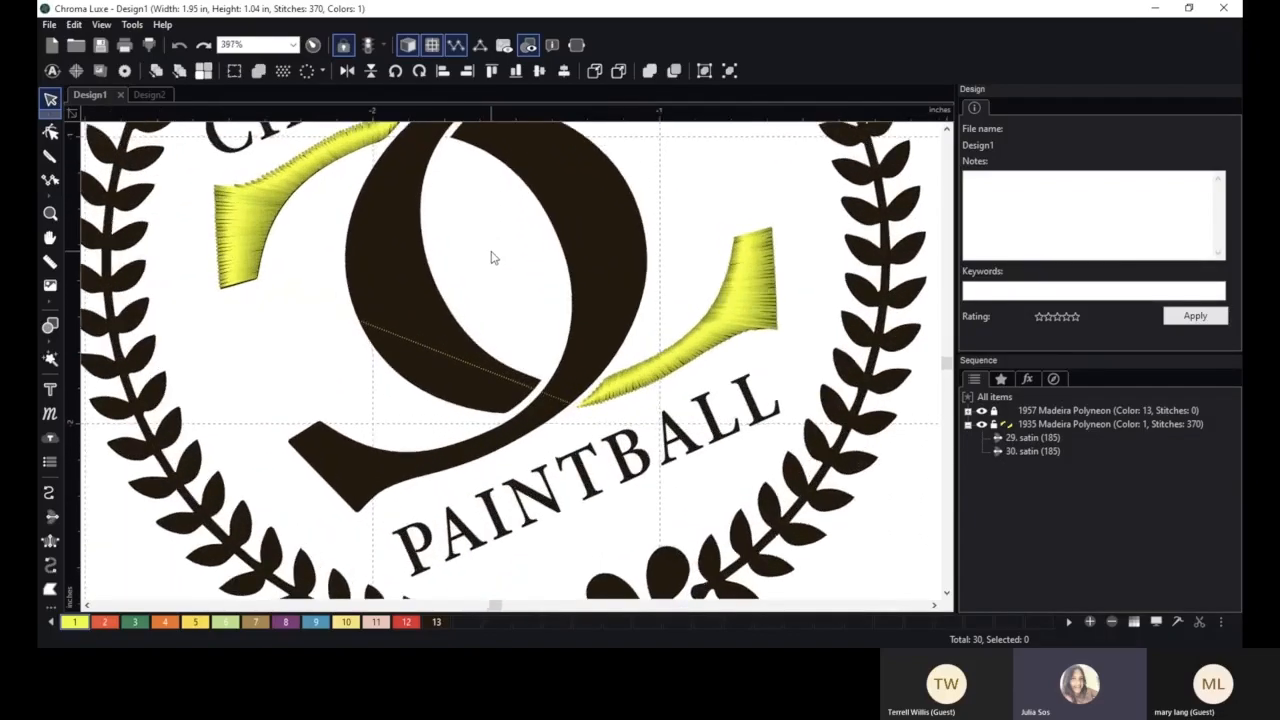
scroll(490, 258, down, 1)
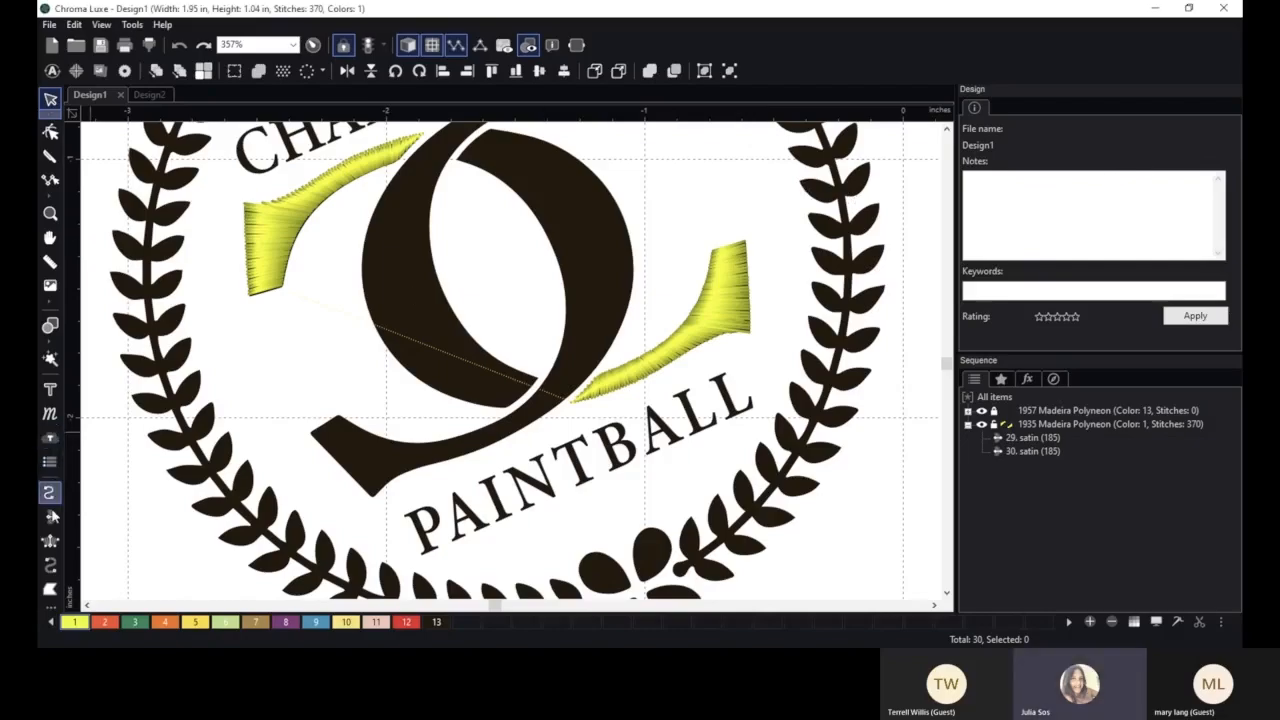
- Start a Classic Satin at the flared tip of the monogram's untraced arm above PAINTBALL, placing the first point pairs along both edges
click(50, 540)
scroll(376, 434, up, 1)
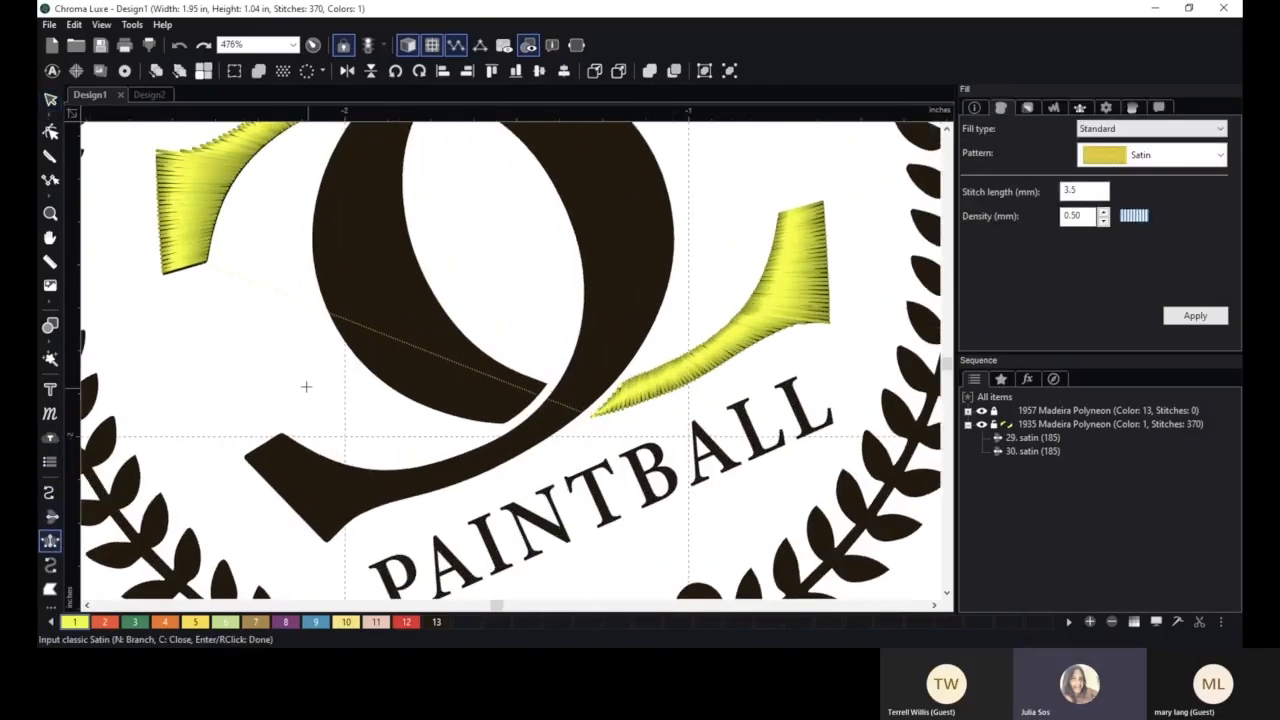
scroll(354, 363, up, 2)
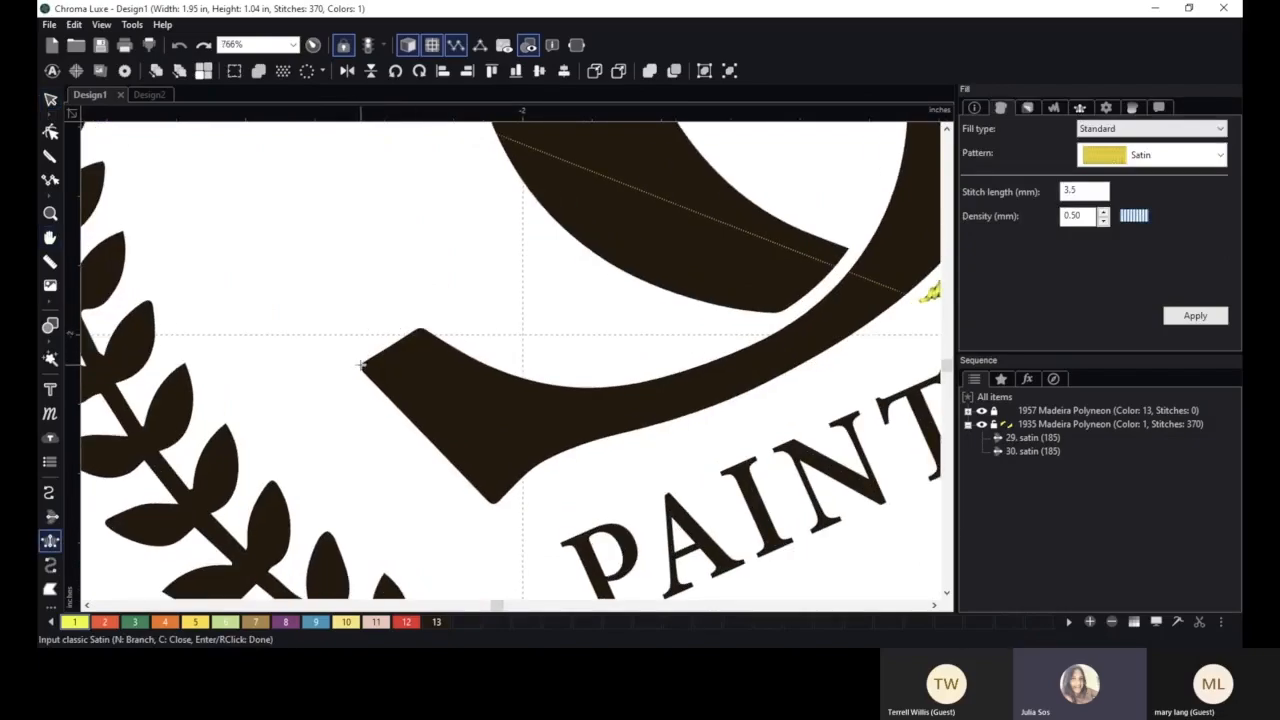
click(419, 329)
click(408, 418)
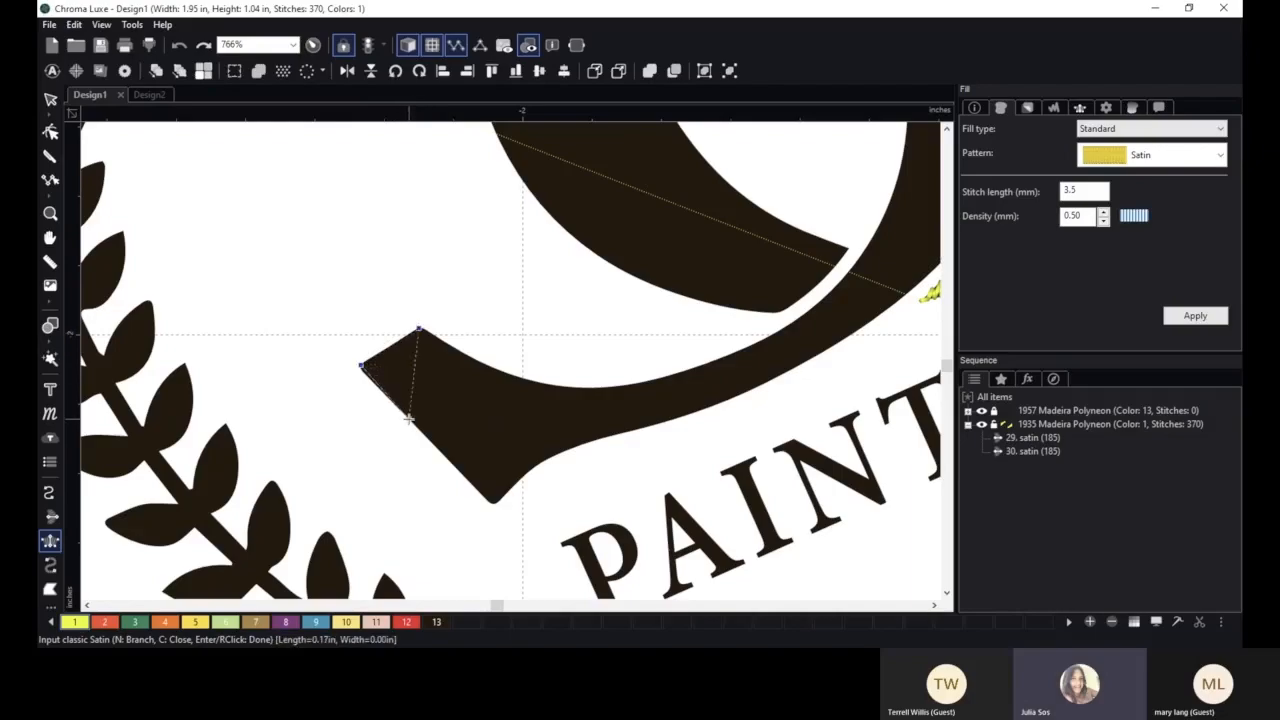
click(481, 363)
click(449, 460)
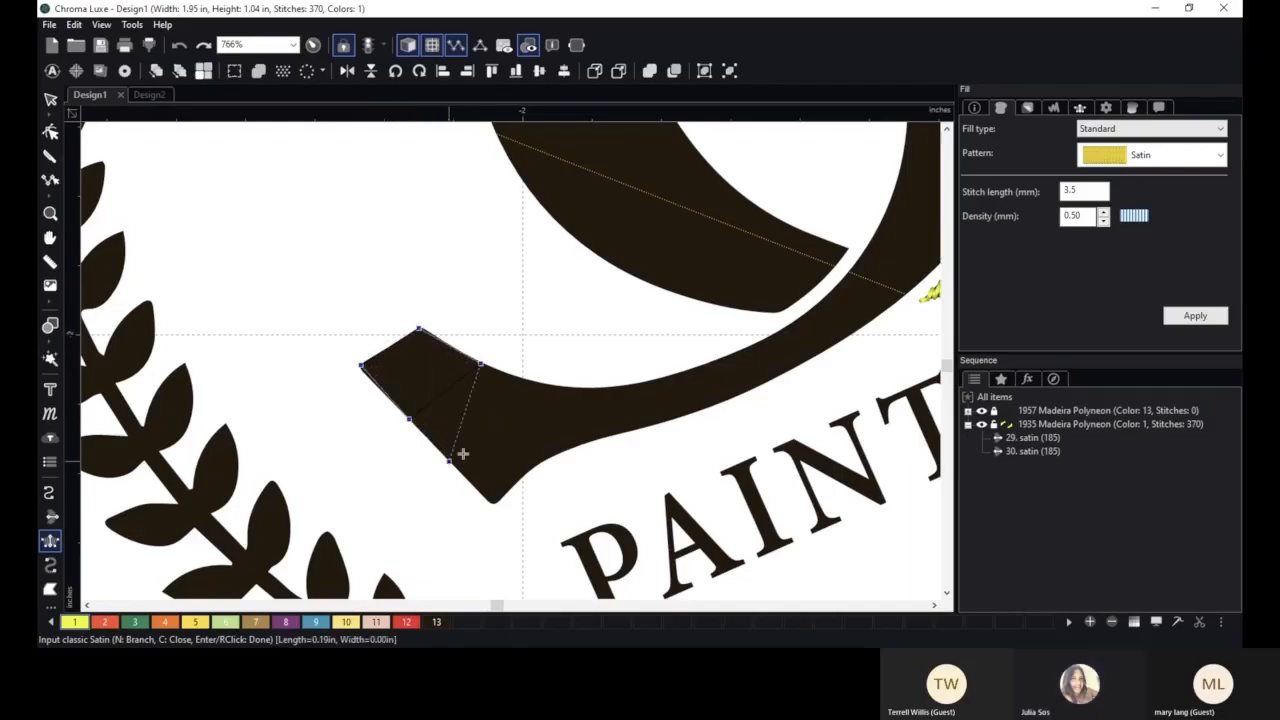
- Extend the Classic Satin through the arm's flared end, placing paired points as far as its pointed lower corner
click(528, 380)
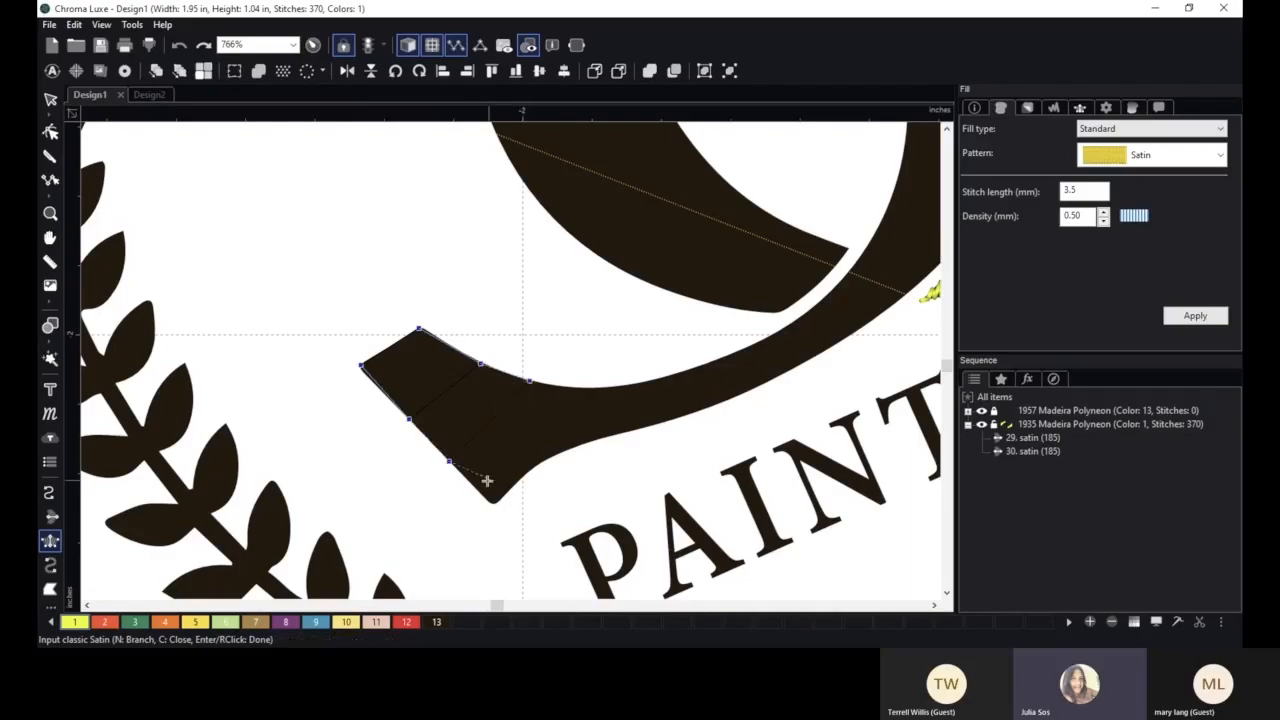
click(479, 490)
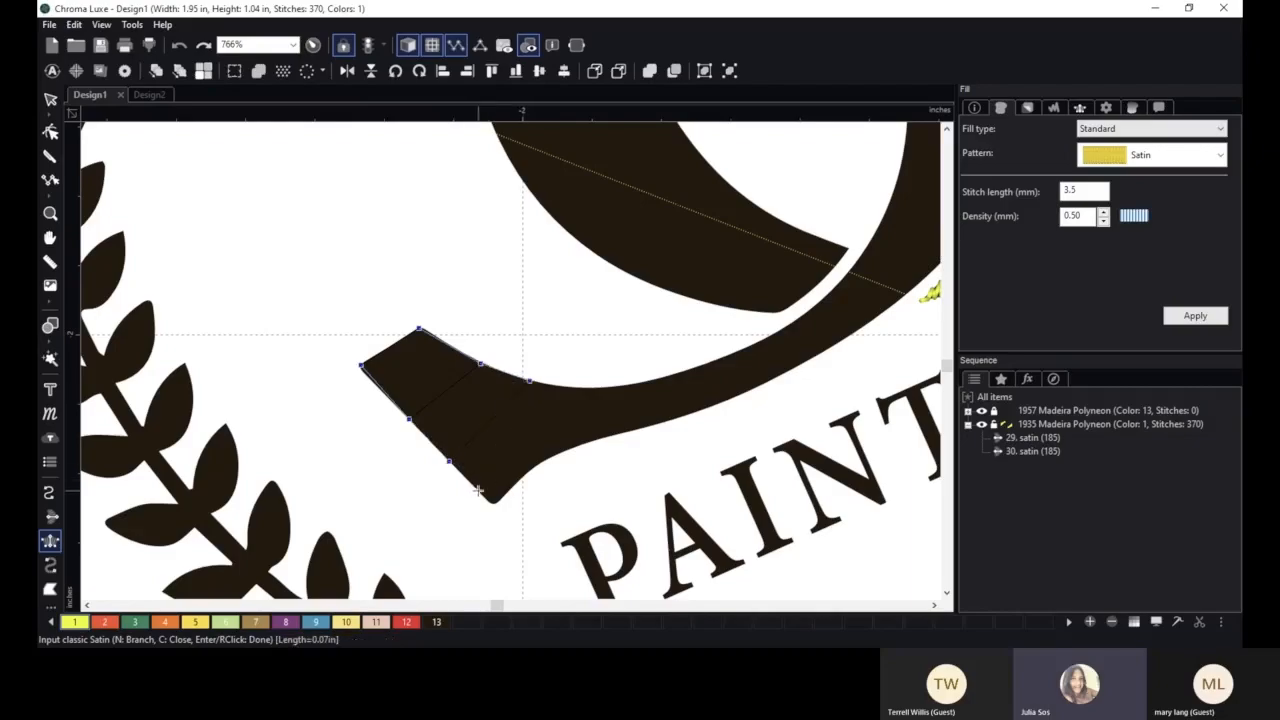
click(566, 386)
key(space)
drag(571, 383, 469, 253)
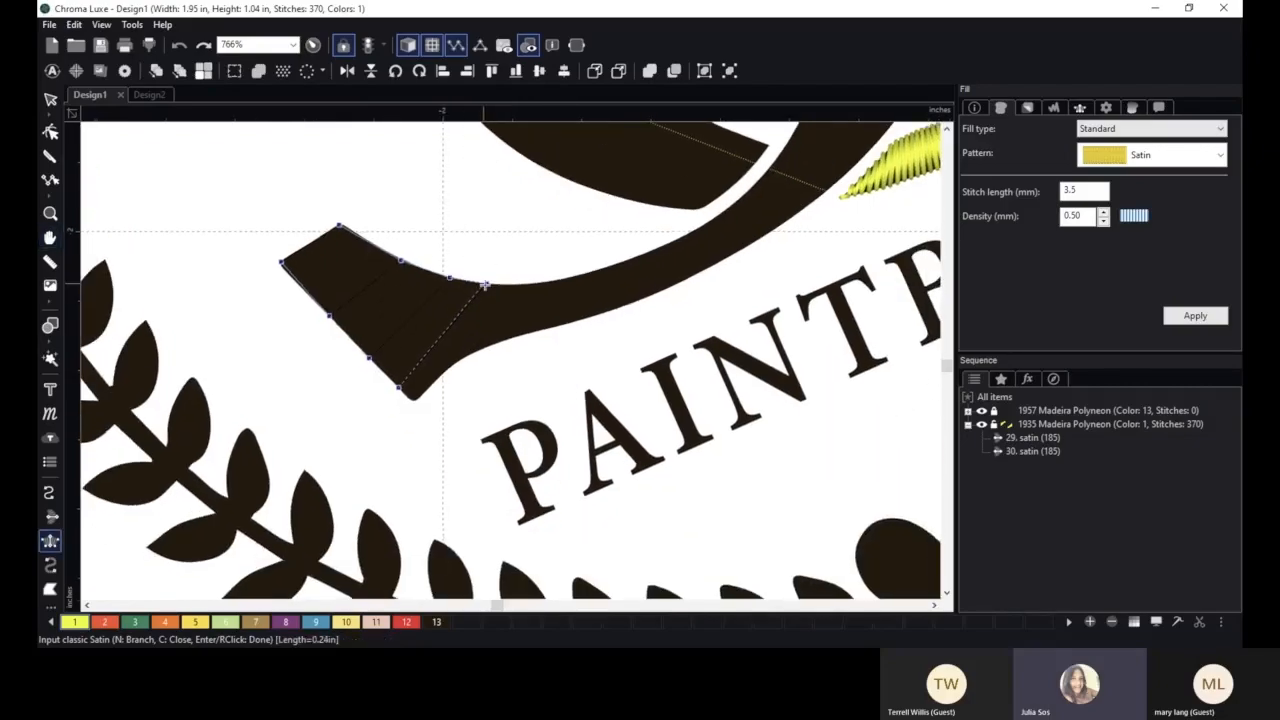
click(412, 400)
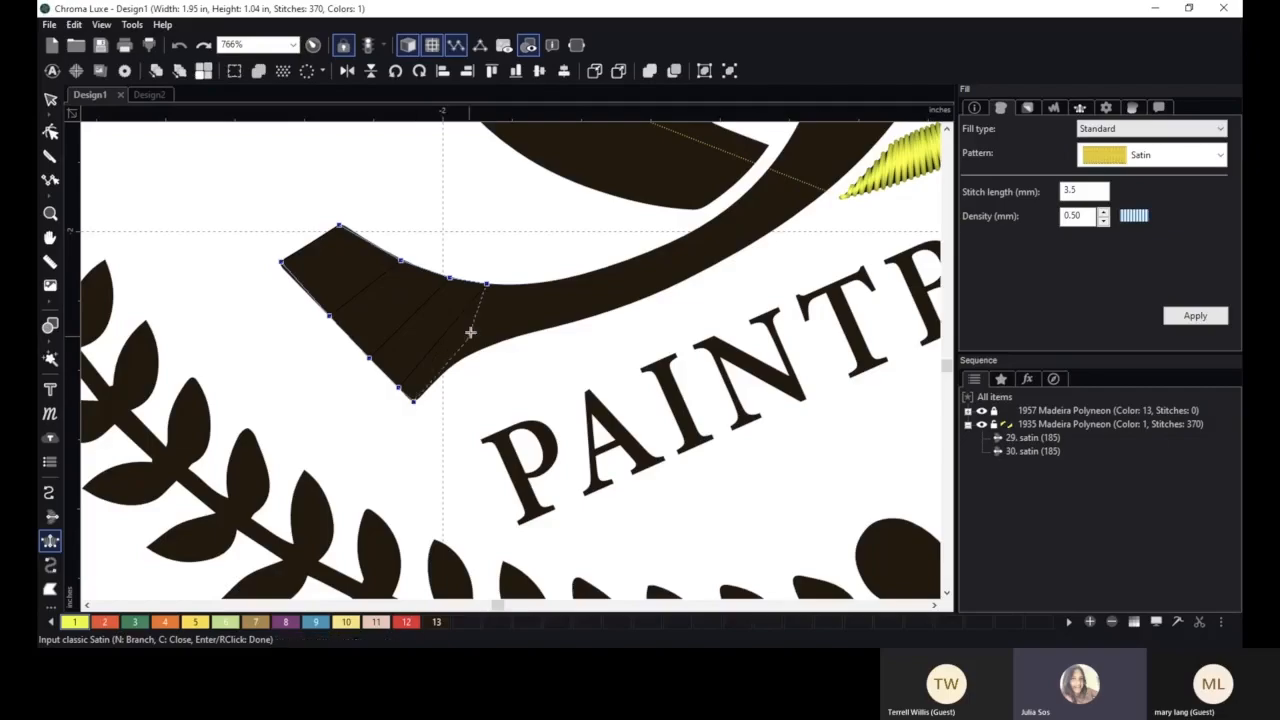
- Trace past the flare's lower corner into the narrowing neck, following the curved lower edge with the satin's point pairs
click(505, 284)
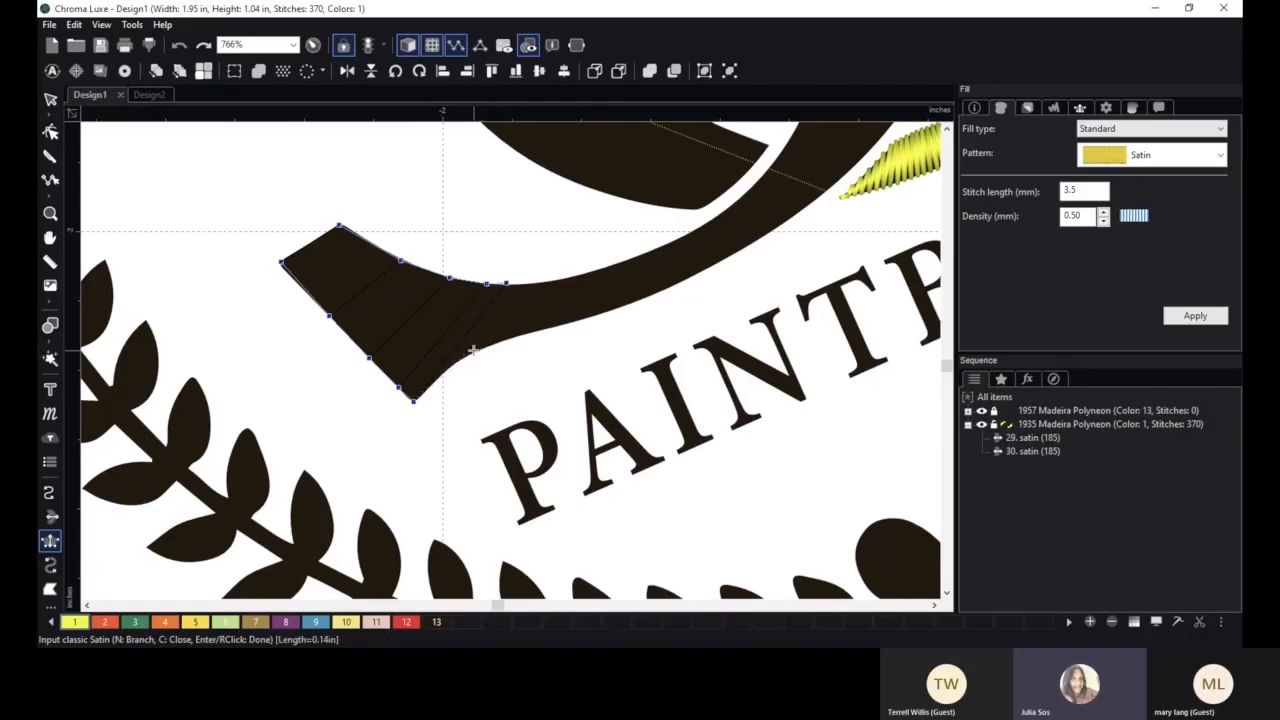
click(472, 352)
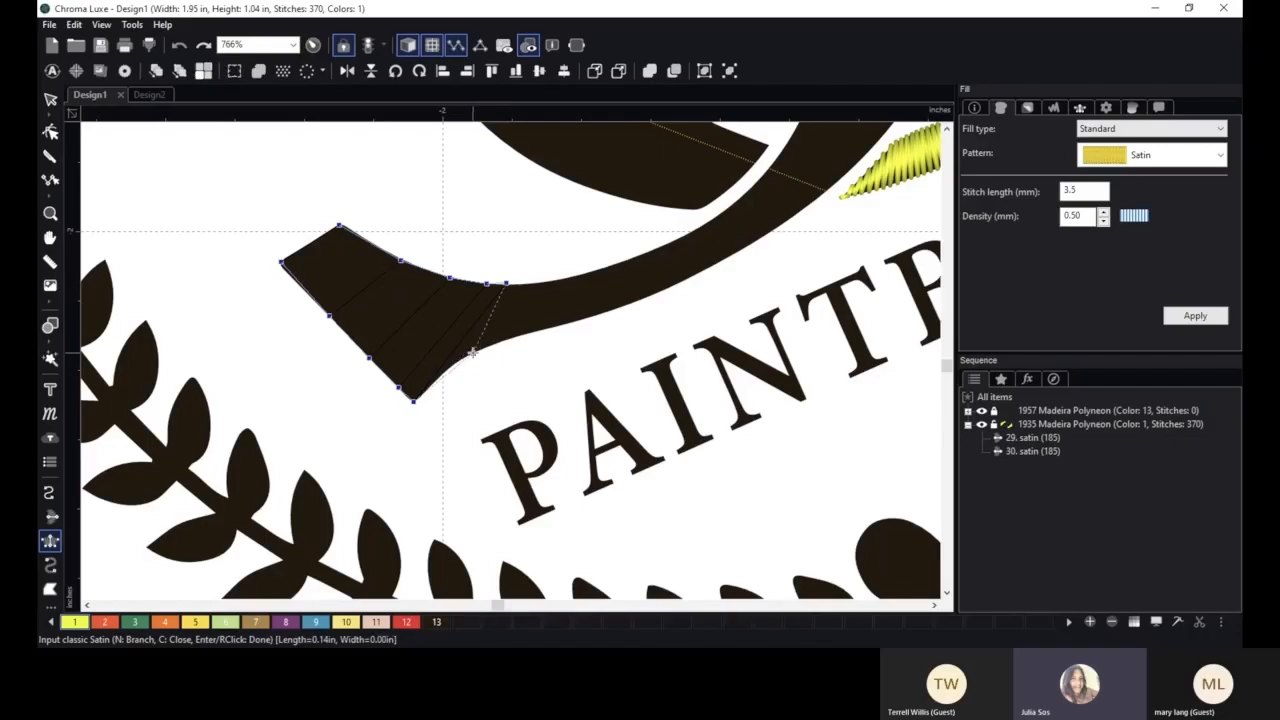
click(542, 281)
click(557, 325)
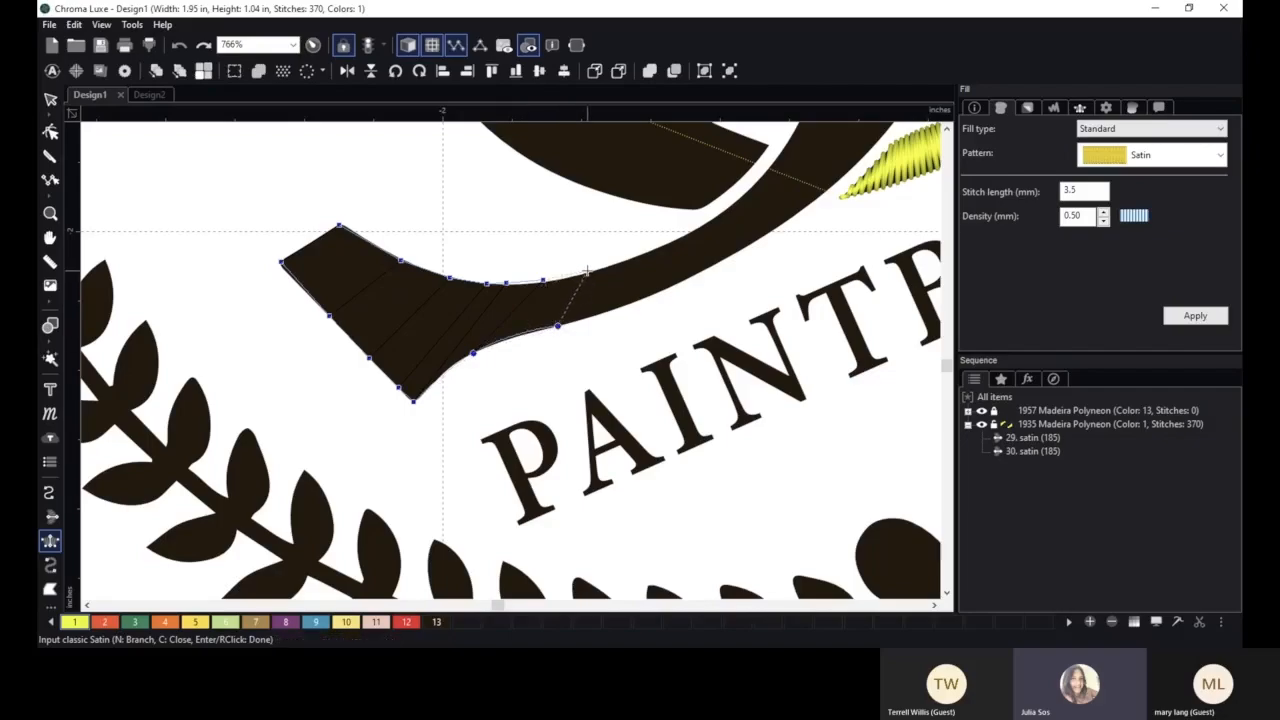
scroll(609, 301, down, 1)
scroll(615, 307, up, 4)
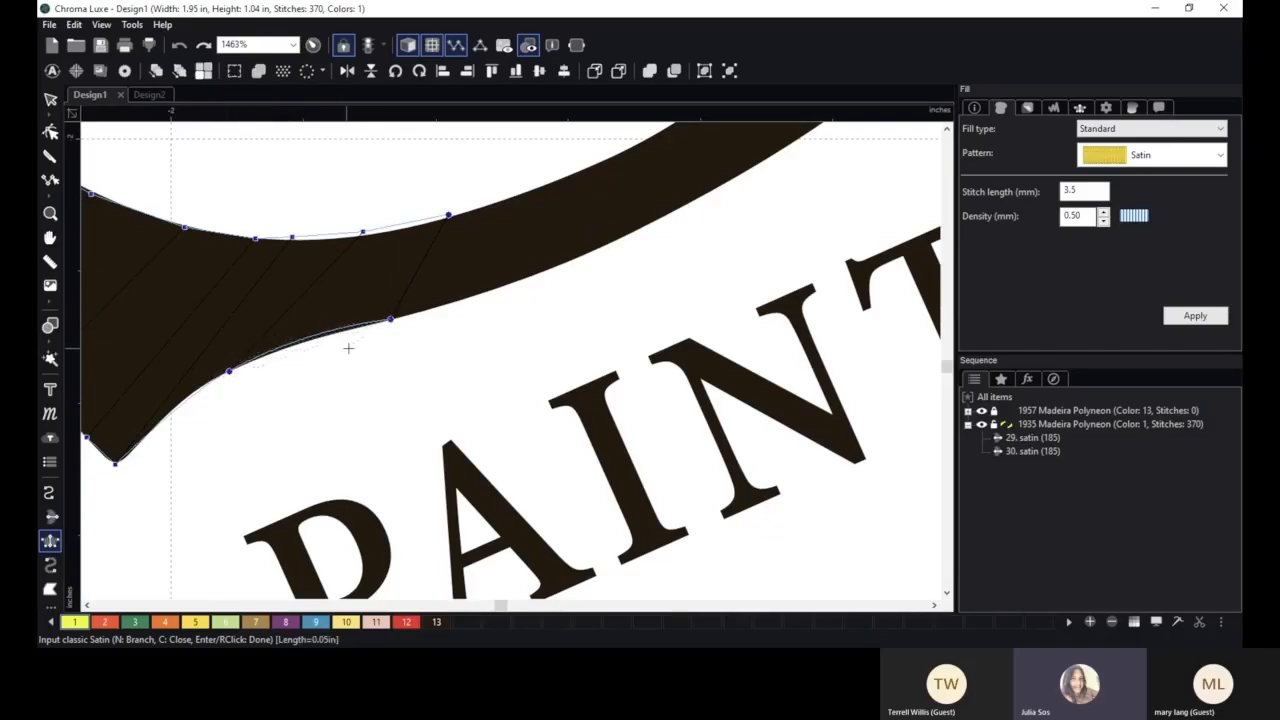
- Continue the satin along the narrow stroke above PAINT with three evenly spaced point pairs across its edges
click(497, 289)
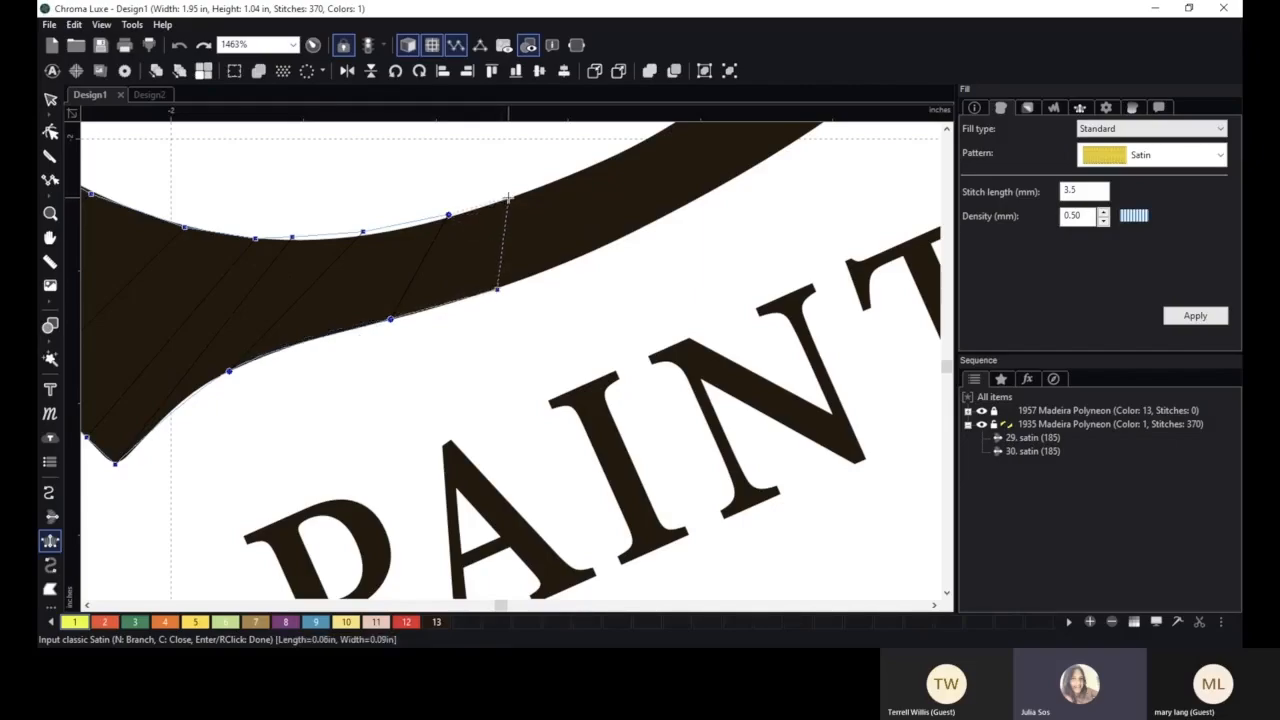
click(508, 198)
drag(508, 200, 480, 367)
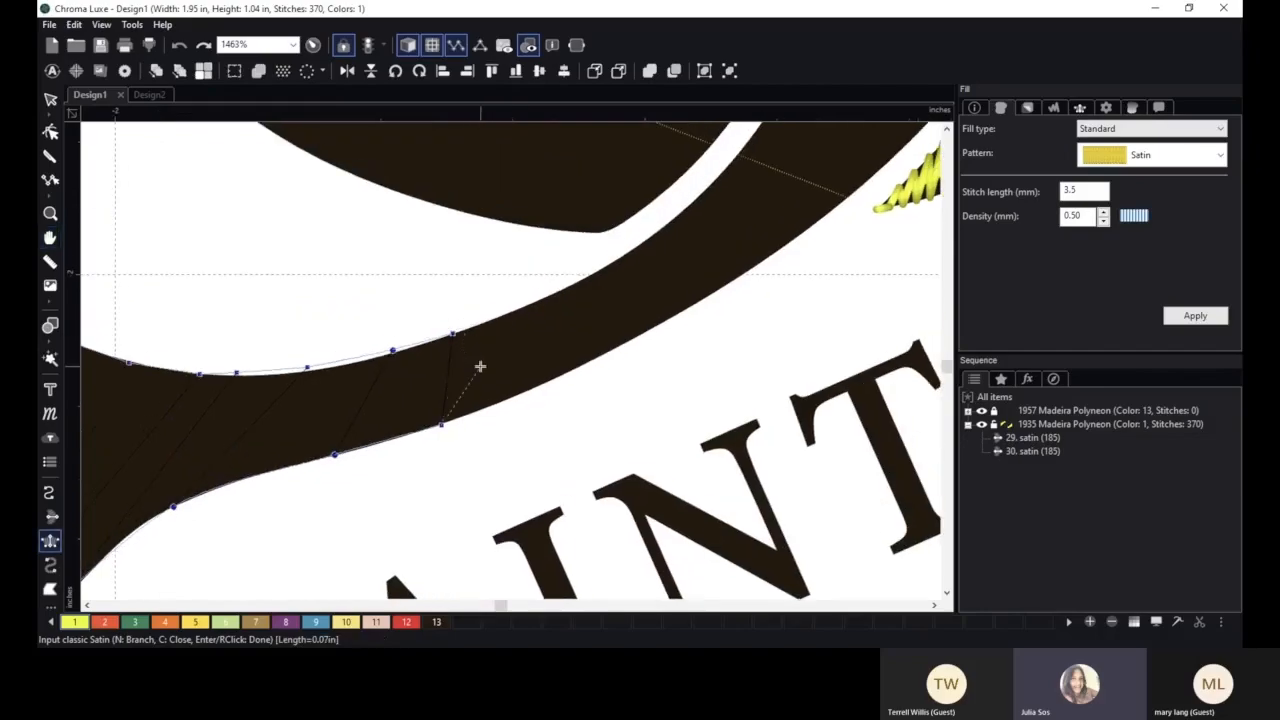
click(515, 396)
click(519, 311)
click(595, 357)
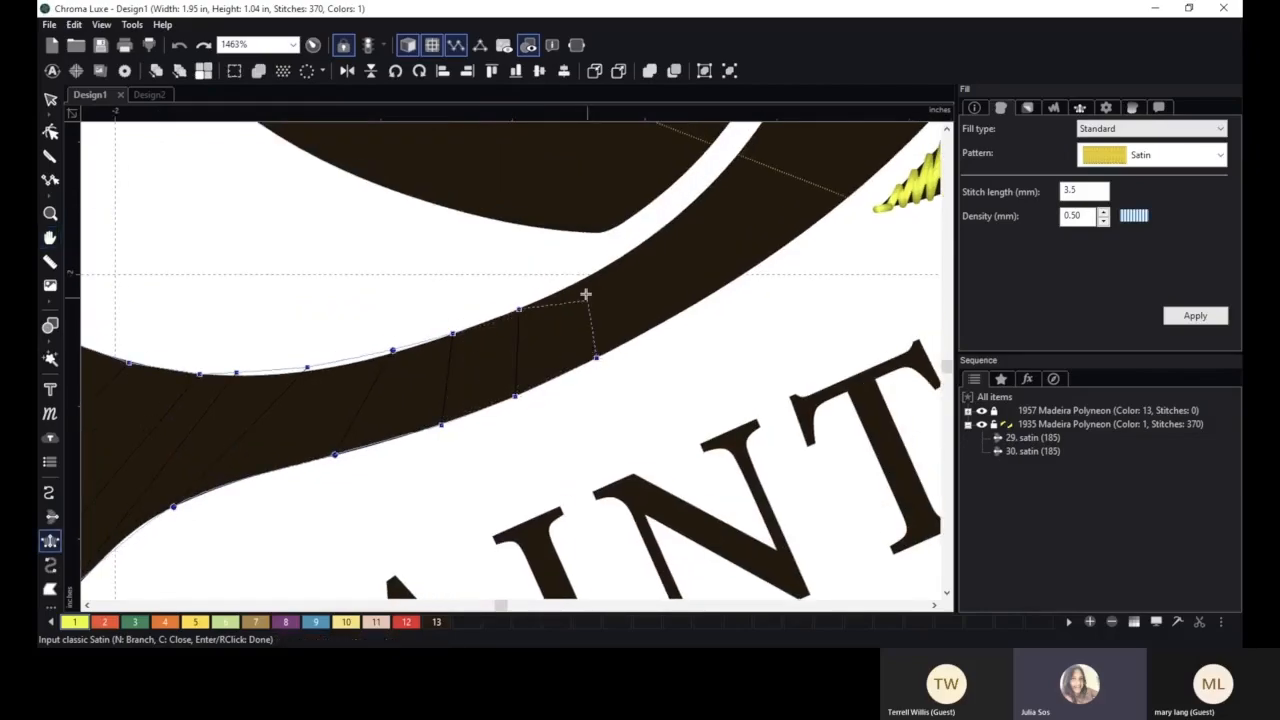
click(580, 279)
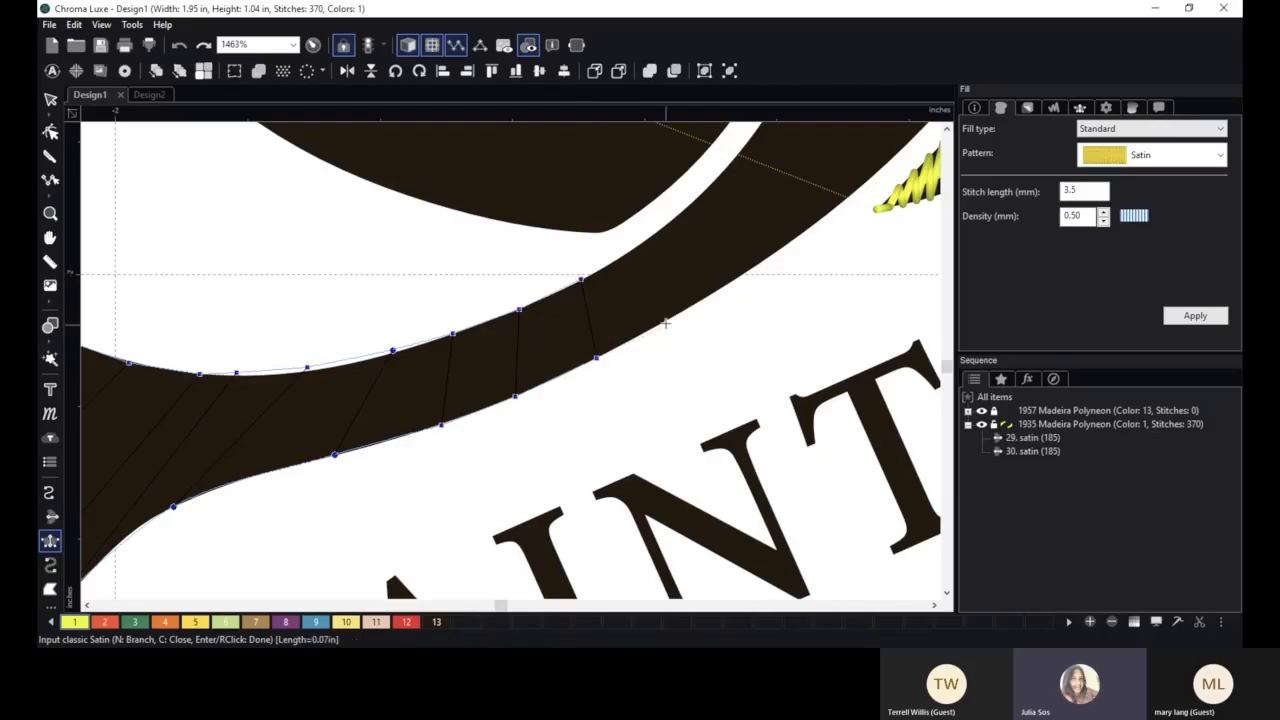
- Carry the satin's curved point pairs up the stroke alongside the white gap, approaching the tip of the yellow arm
click(665, 322)
click(642, 242)
click(743, 275)
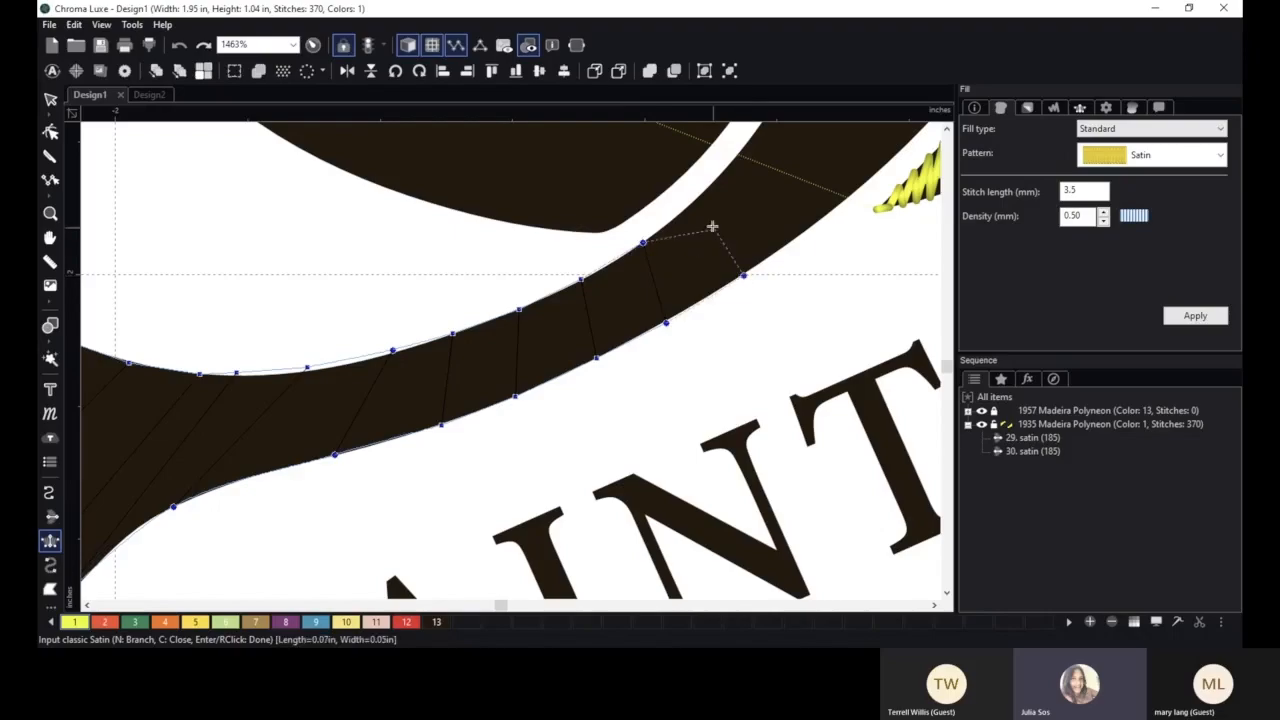
click(695, 202)
click(796, 239)
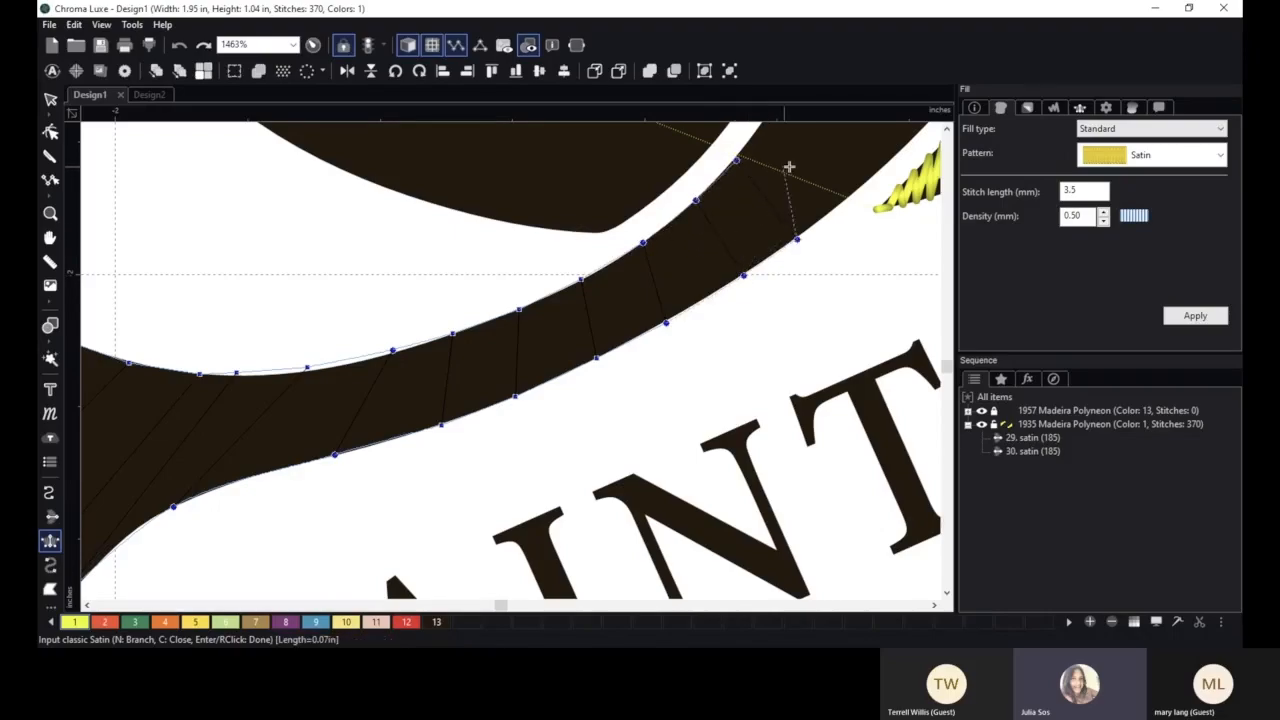
- Add two curved point pairs where the stroke widens past the gap and passes the yellow satin's tip
key(space)
drag(803, 166, 457, 466)
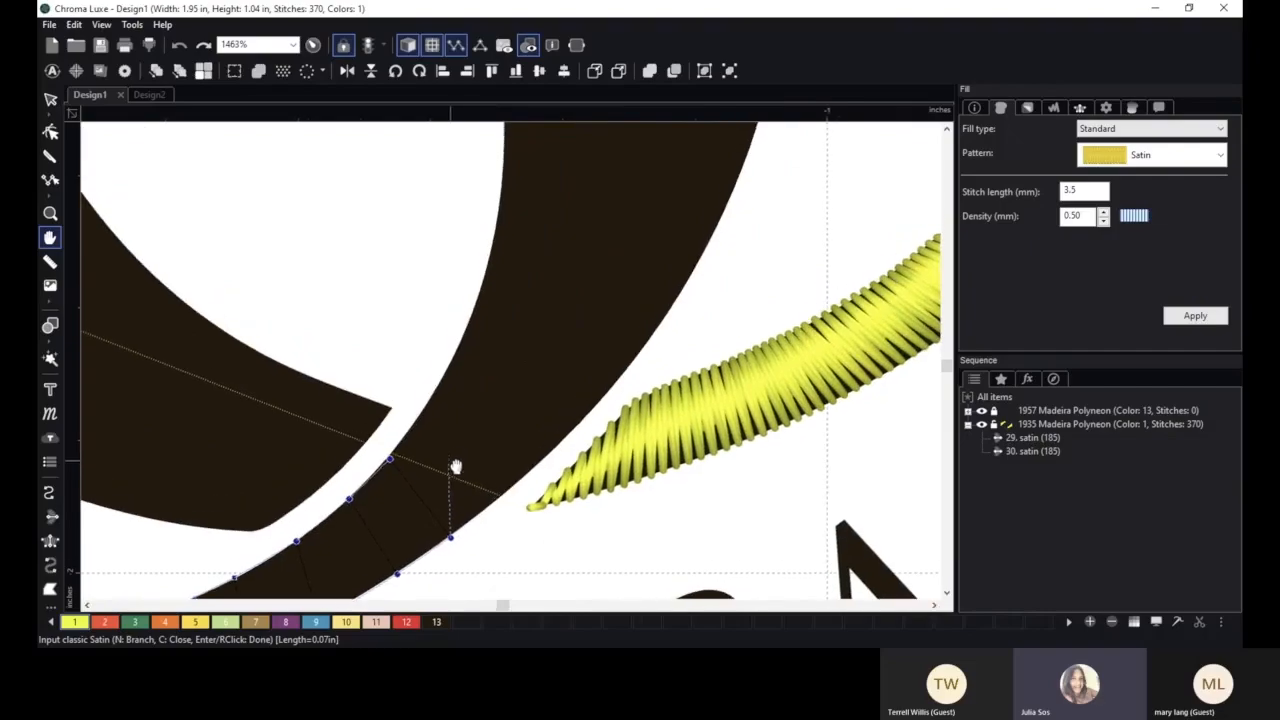
click(533, 466)
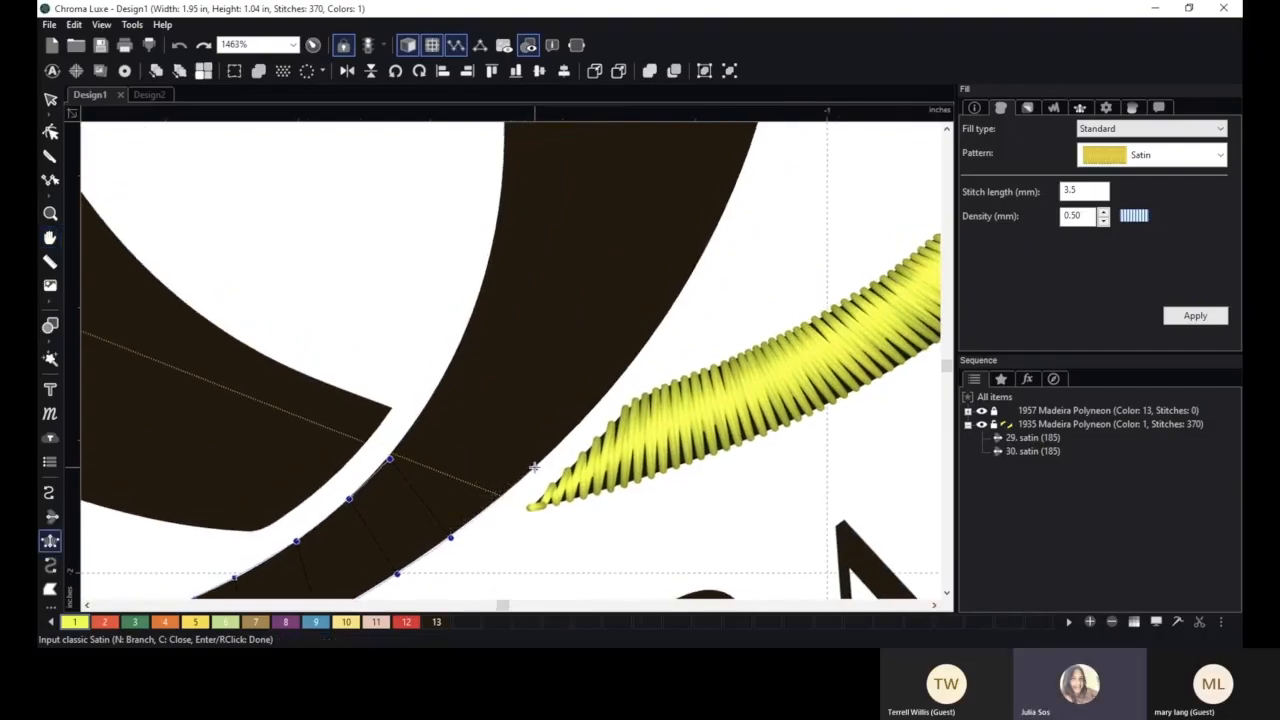
click(451, 365)
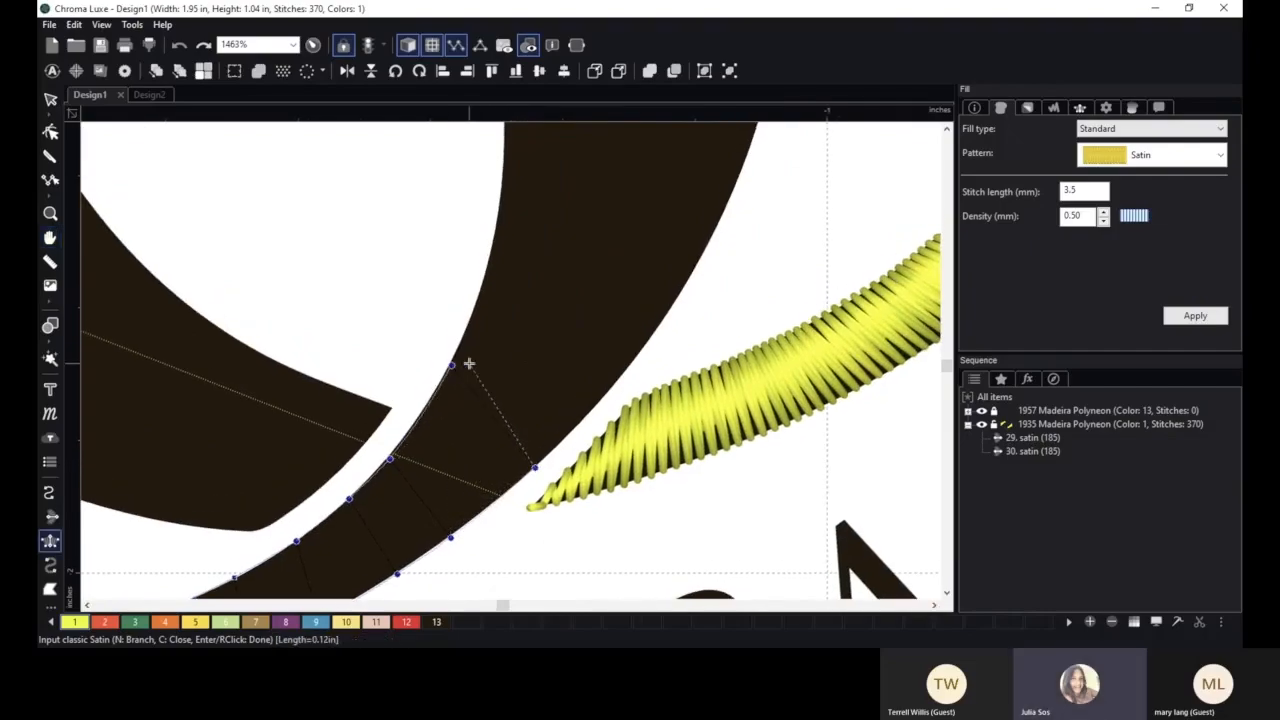
click(643, 346)
click(487, 261)
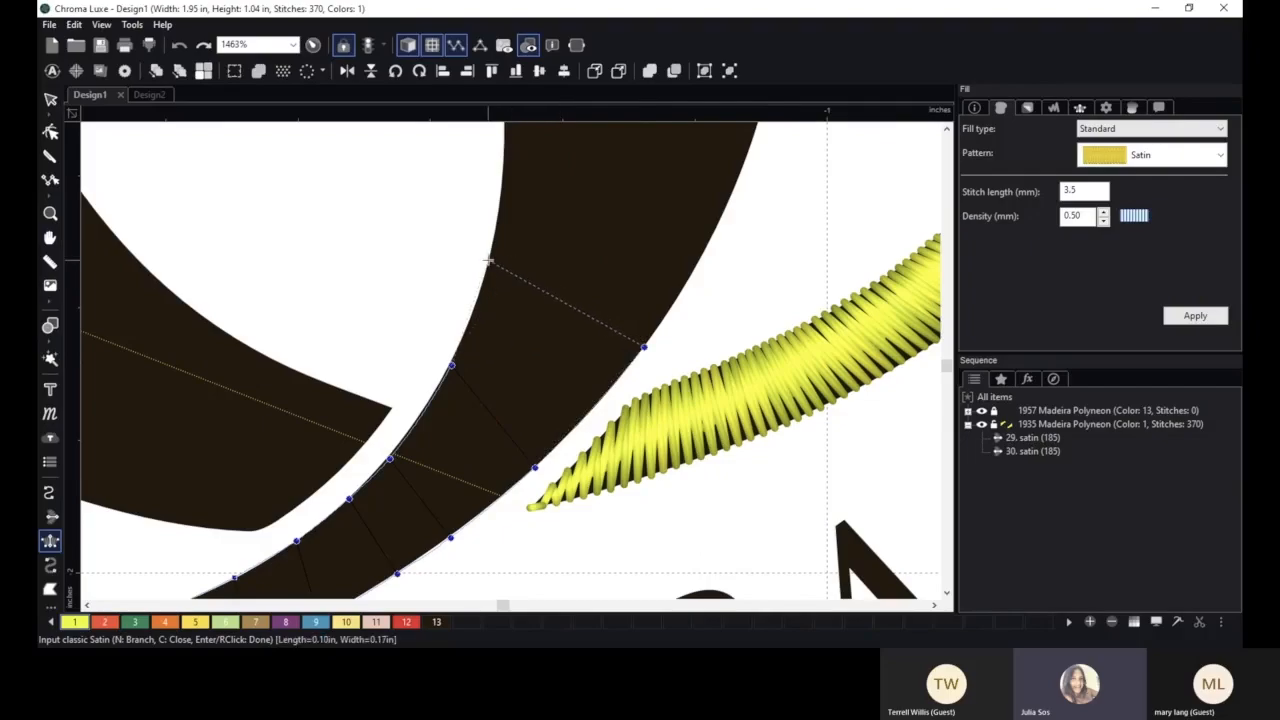
- Extend the satin up the thick lower part of the bowl with two more curved point pairs
key(space)
drag(667, 261, 538, 456)
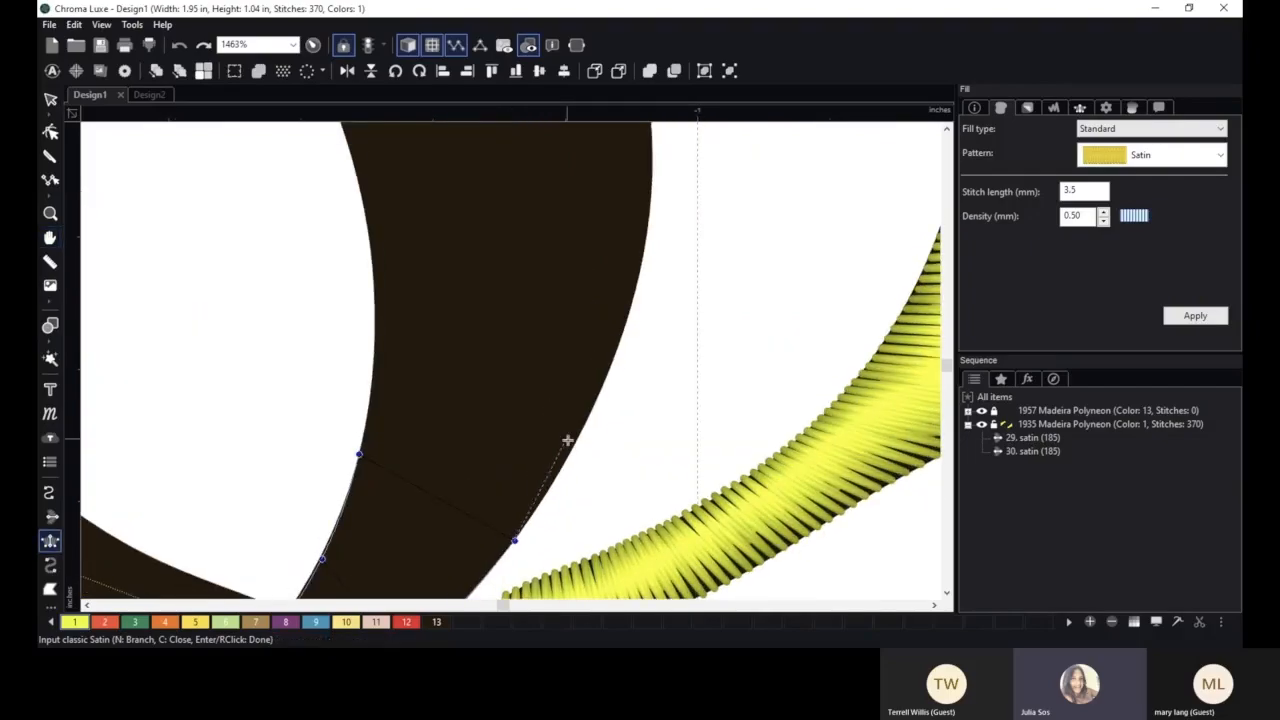
click(577, 441)
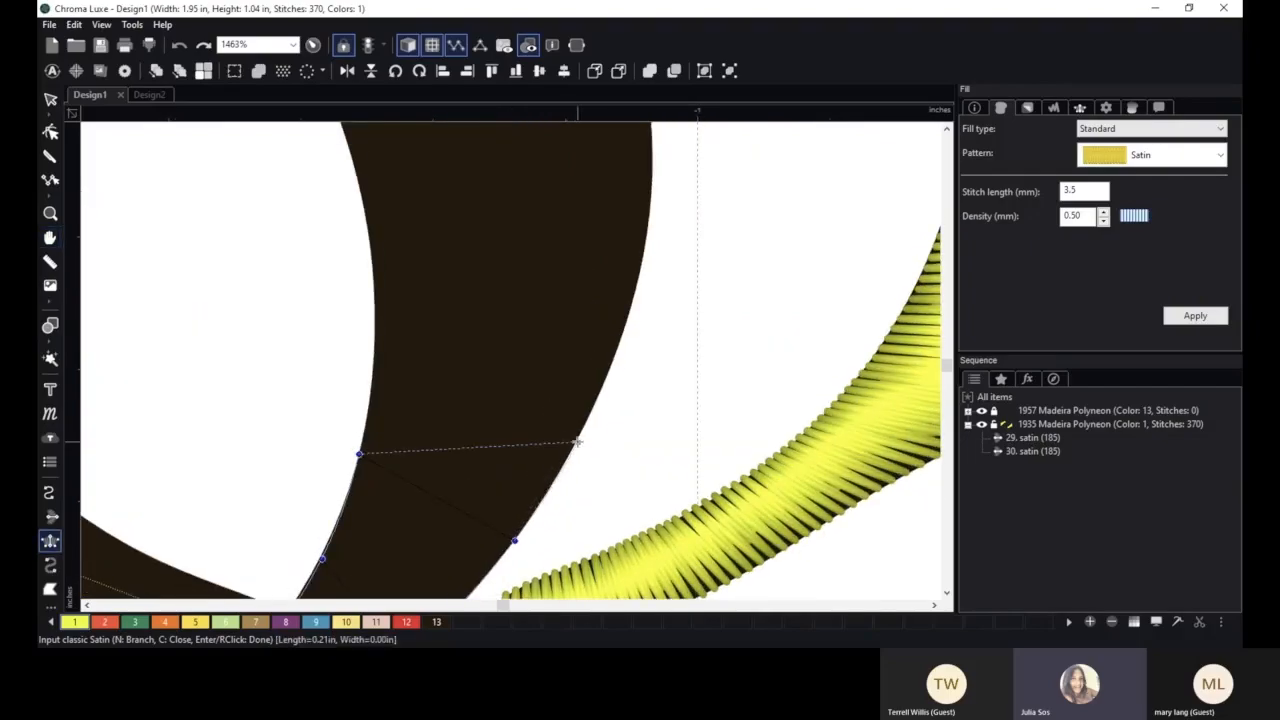
click(376, 358)
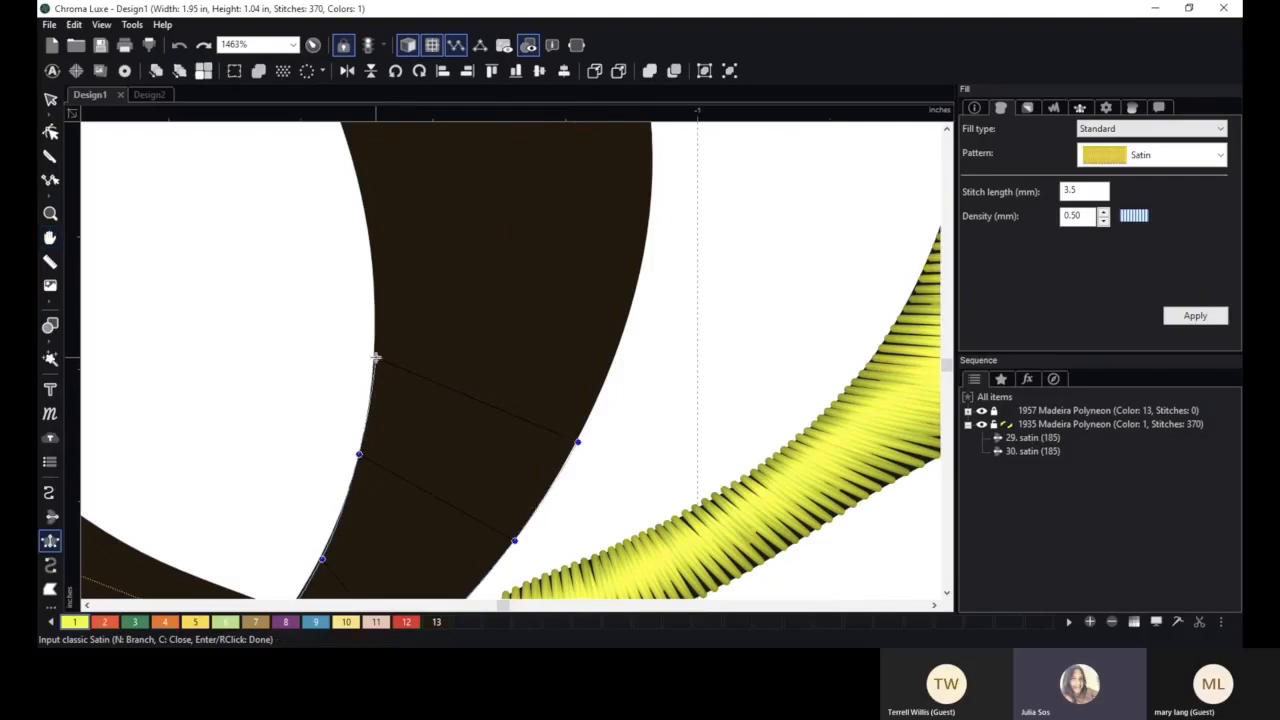
click(631, 312)
click(371, 250)
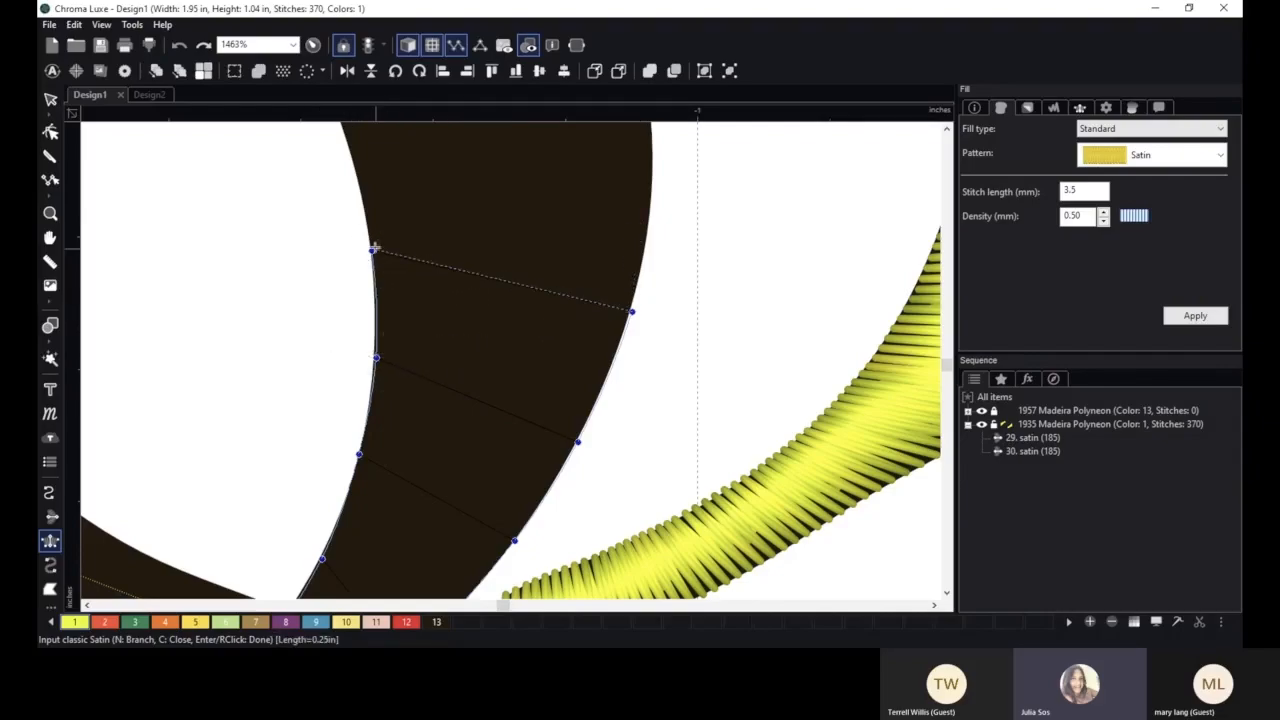
- Trace the bowl's widest outer bend with two curved point pairs, spacing the inner points more closely than the outer ones
key(space)
drag(569, 213, 571, 437)
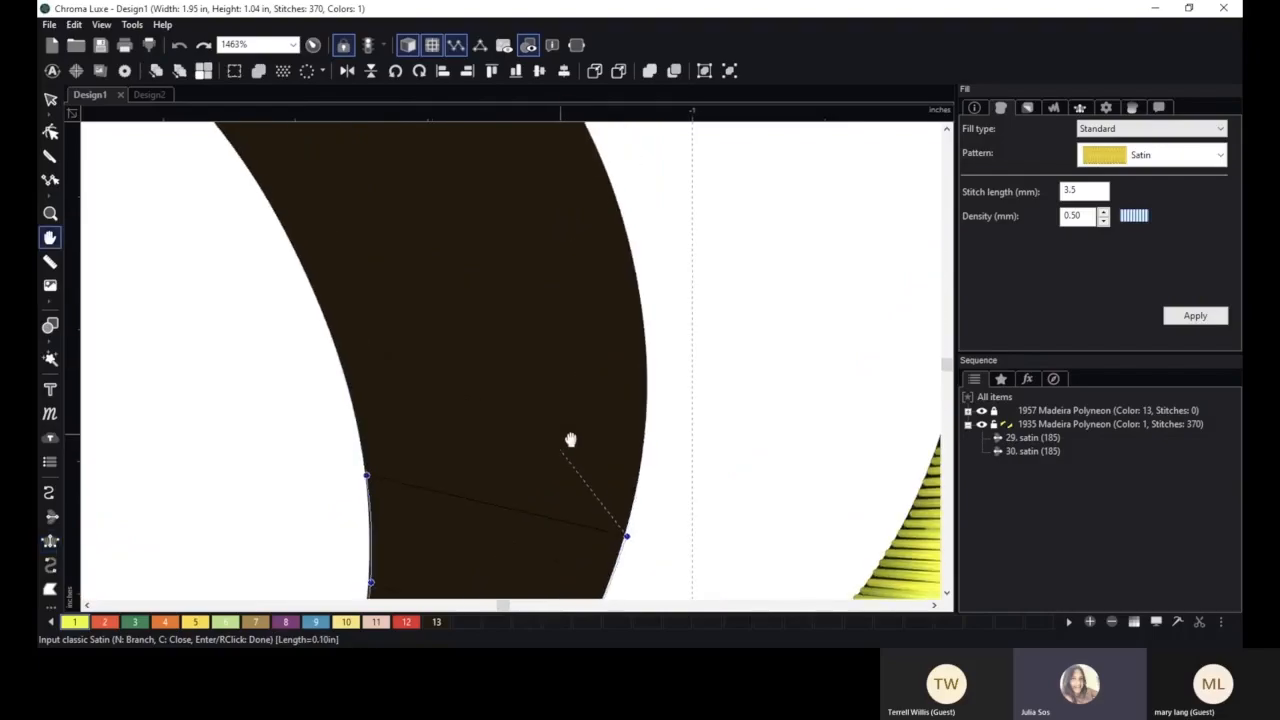
scroll(571, 429, down, 3)
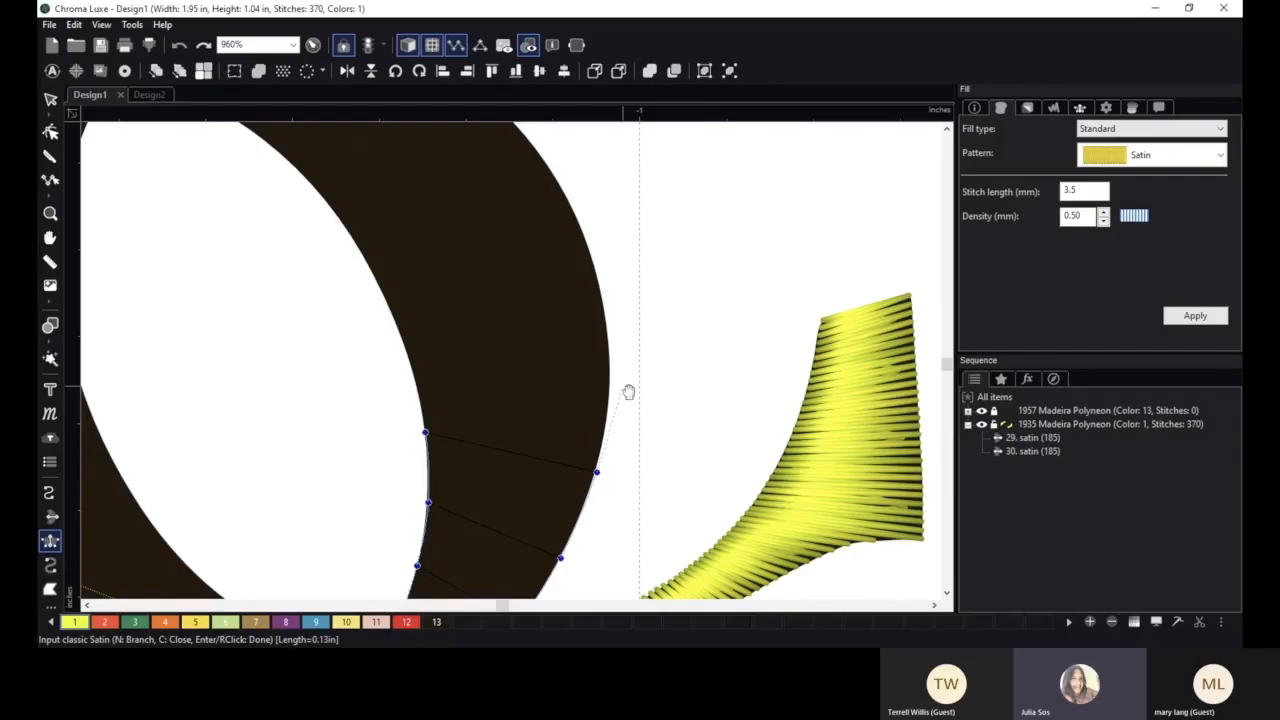
drag(606, 220, 580, 171)
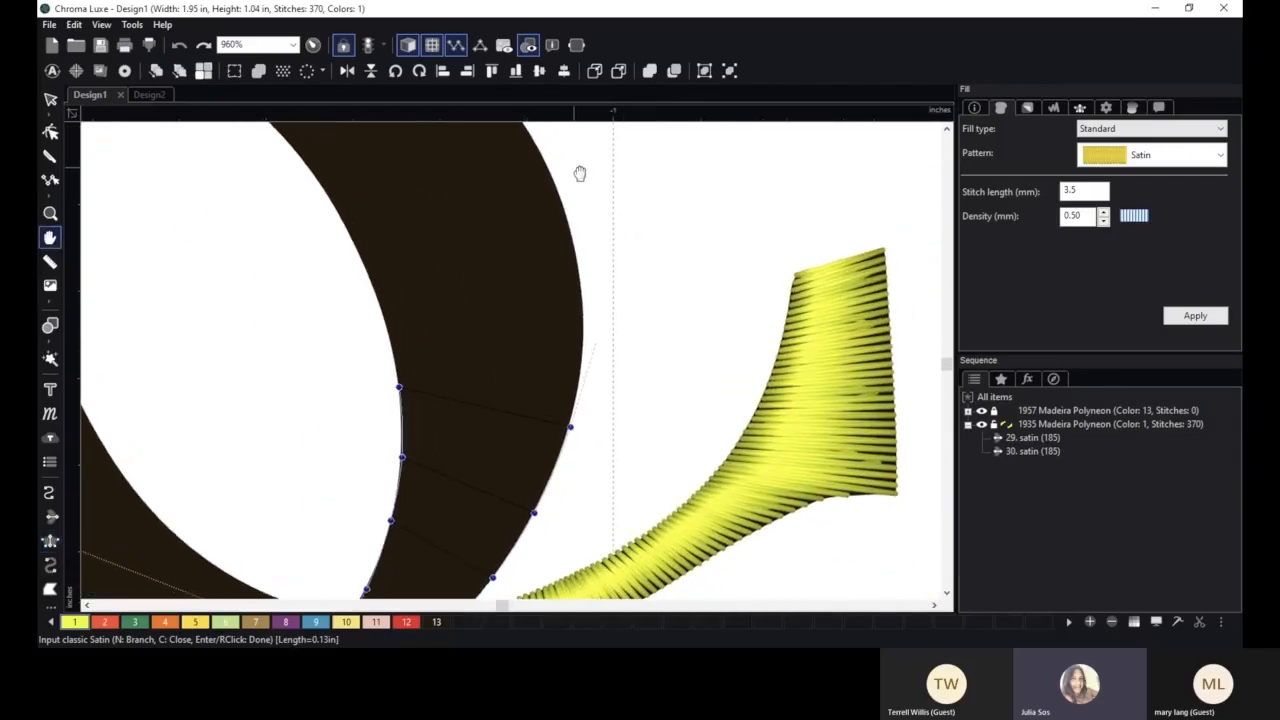
click(583, 349)
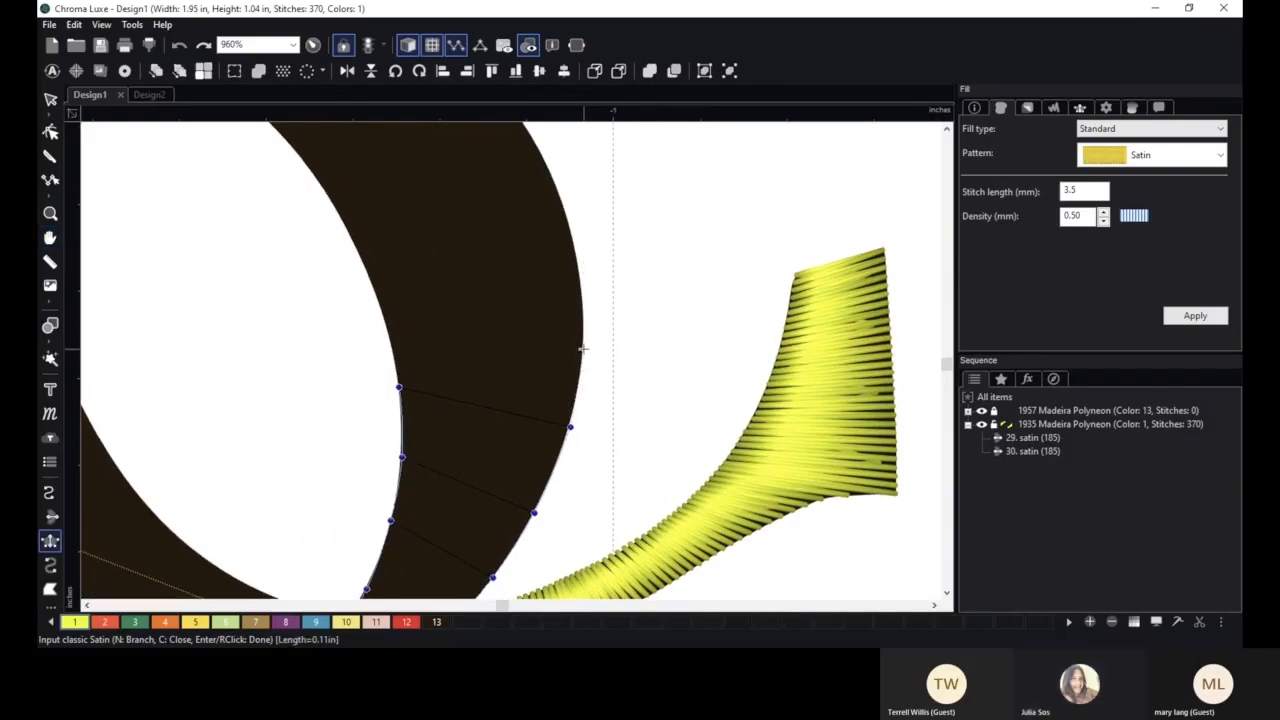
click(387, 322)
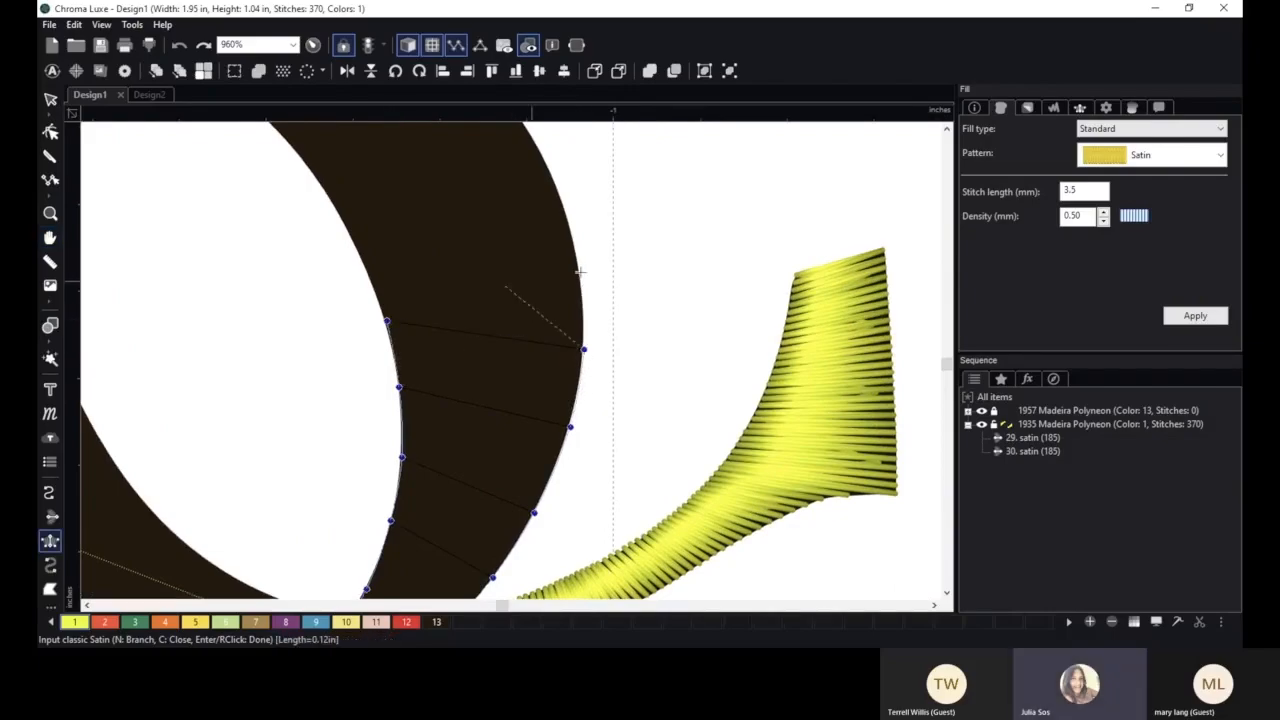
click(567, 221)
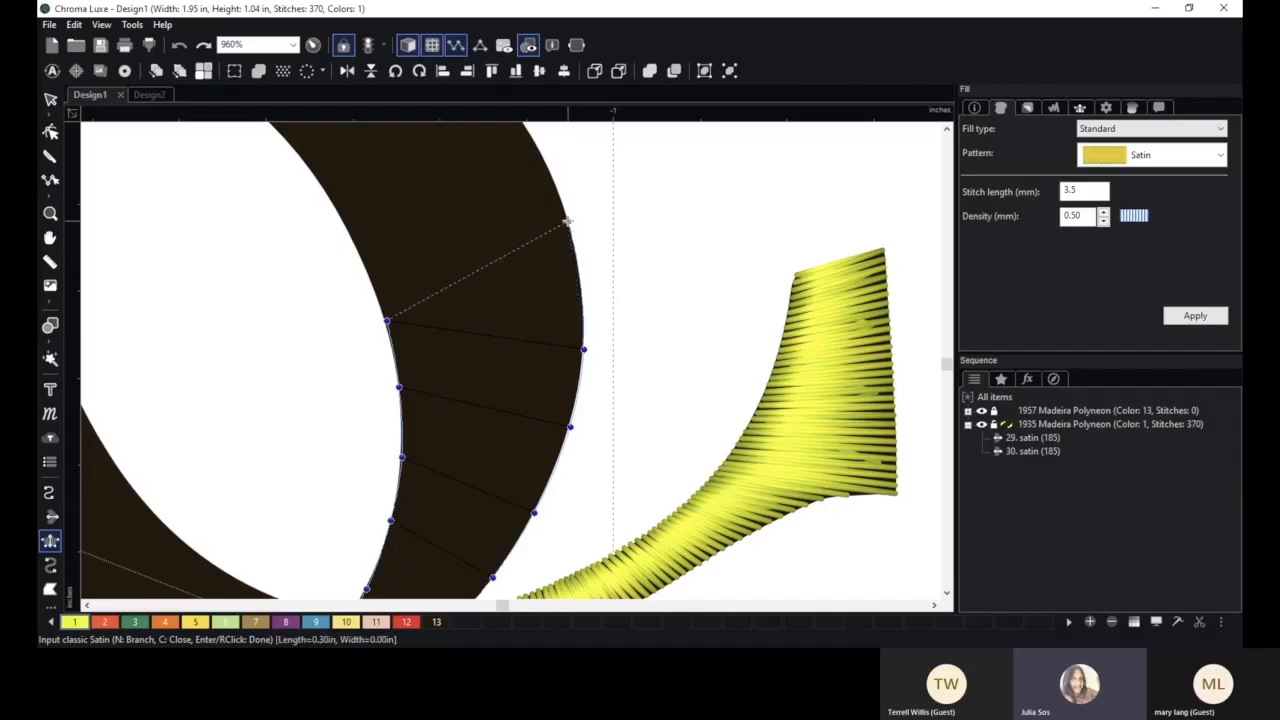
click(372, 283)
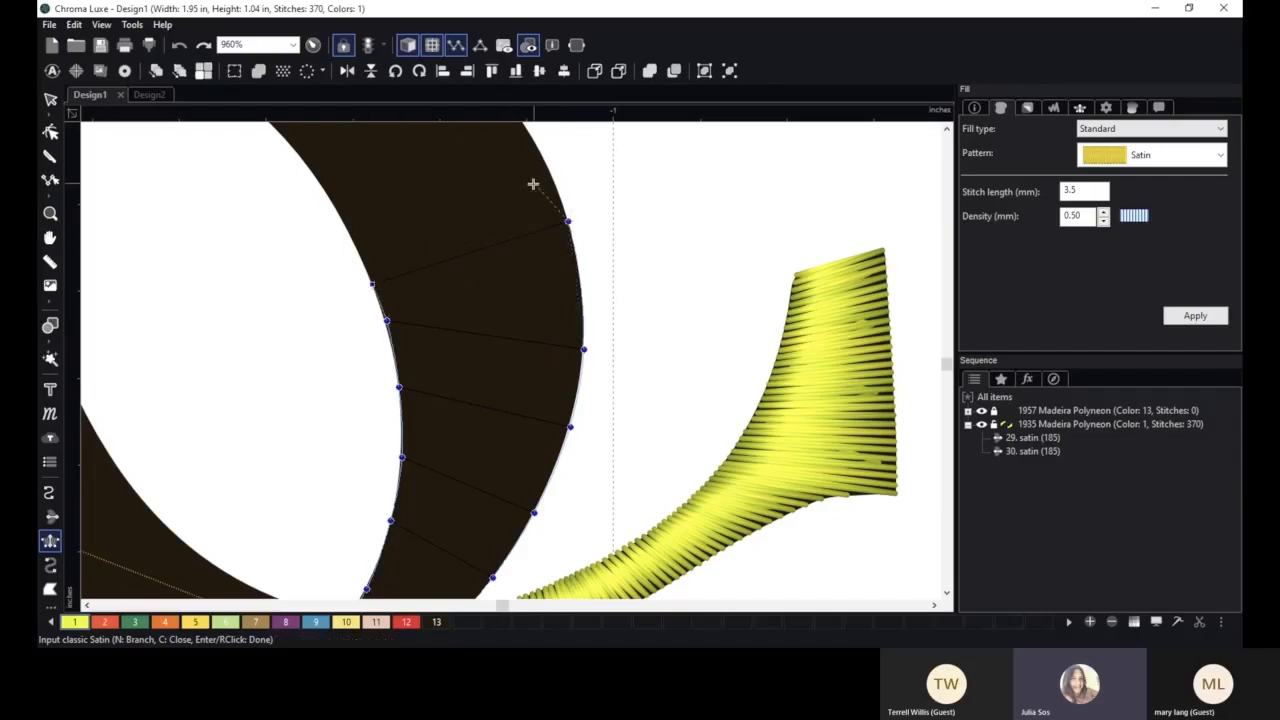
- Extend the satin up the bowl's upper outer bend with two more curved point pairs
scroll(538, 198, down, 2)
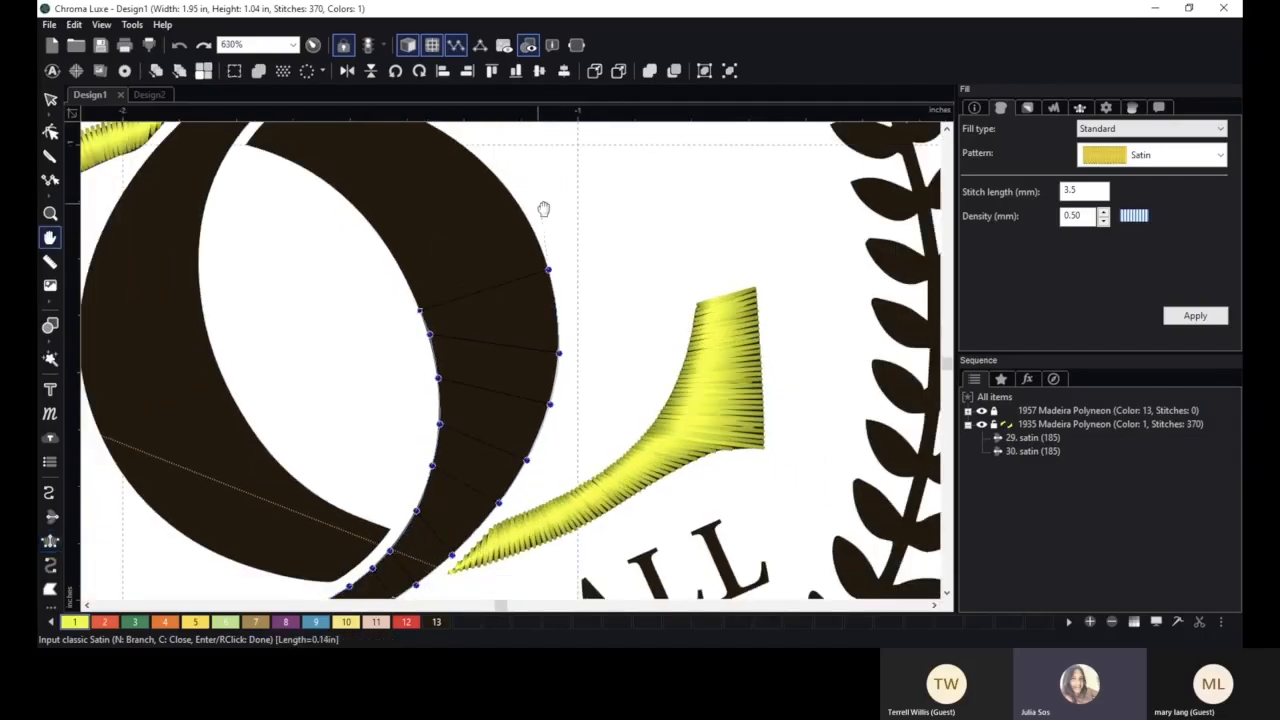
drag(543, 206, 577, 329)
scroll(572, 325, up, 1)
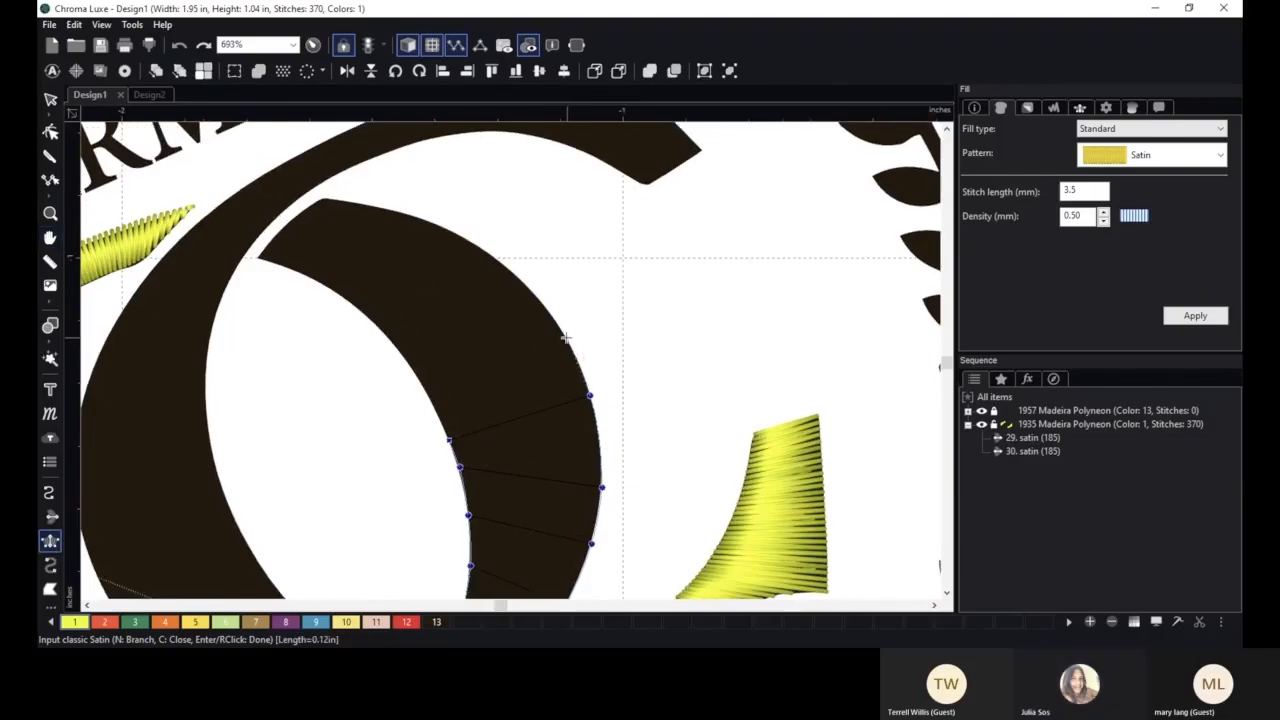
click(565, 333)
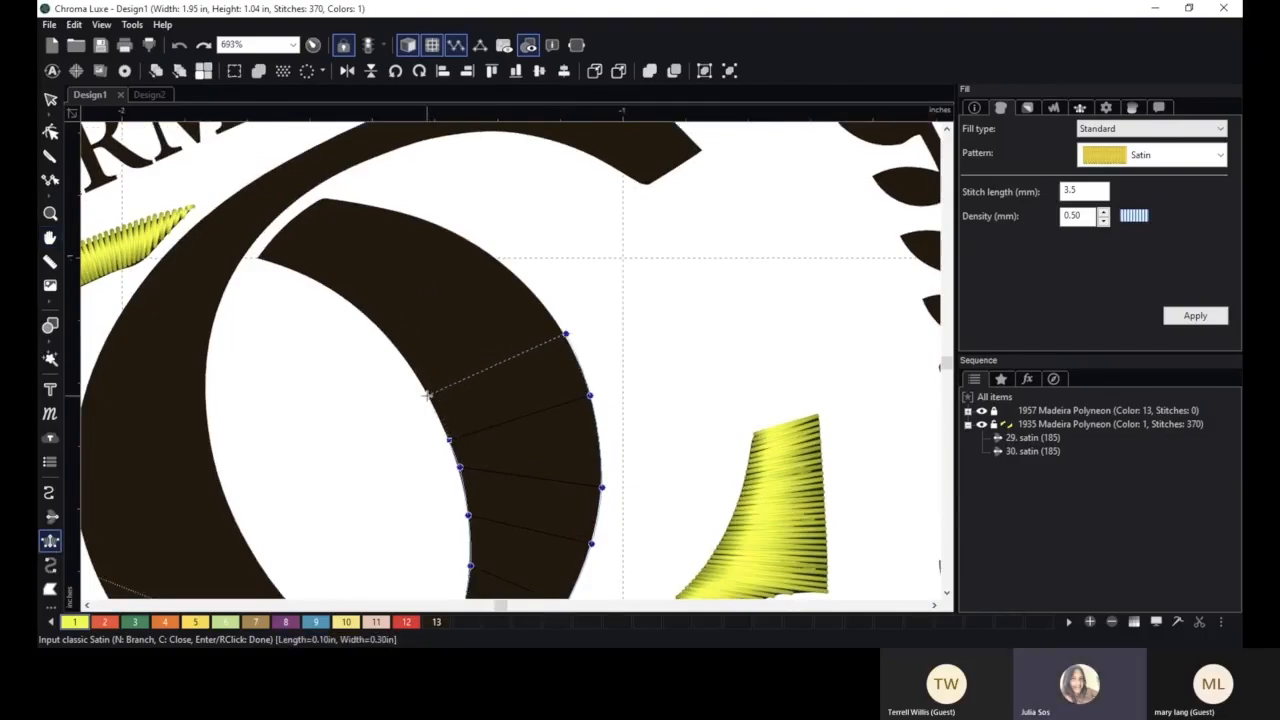
click(428, 393)
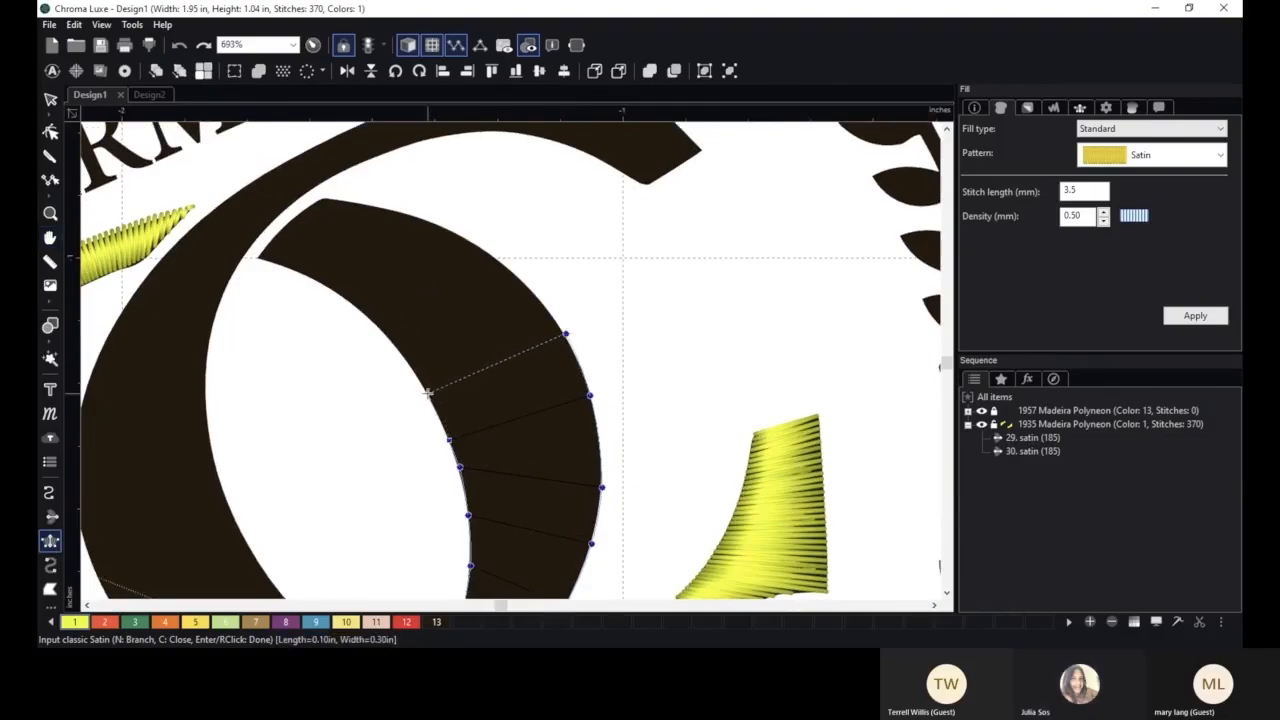
click(501, 265)
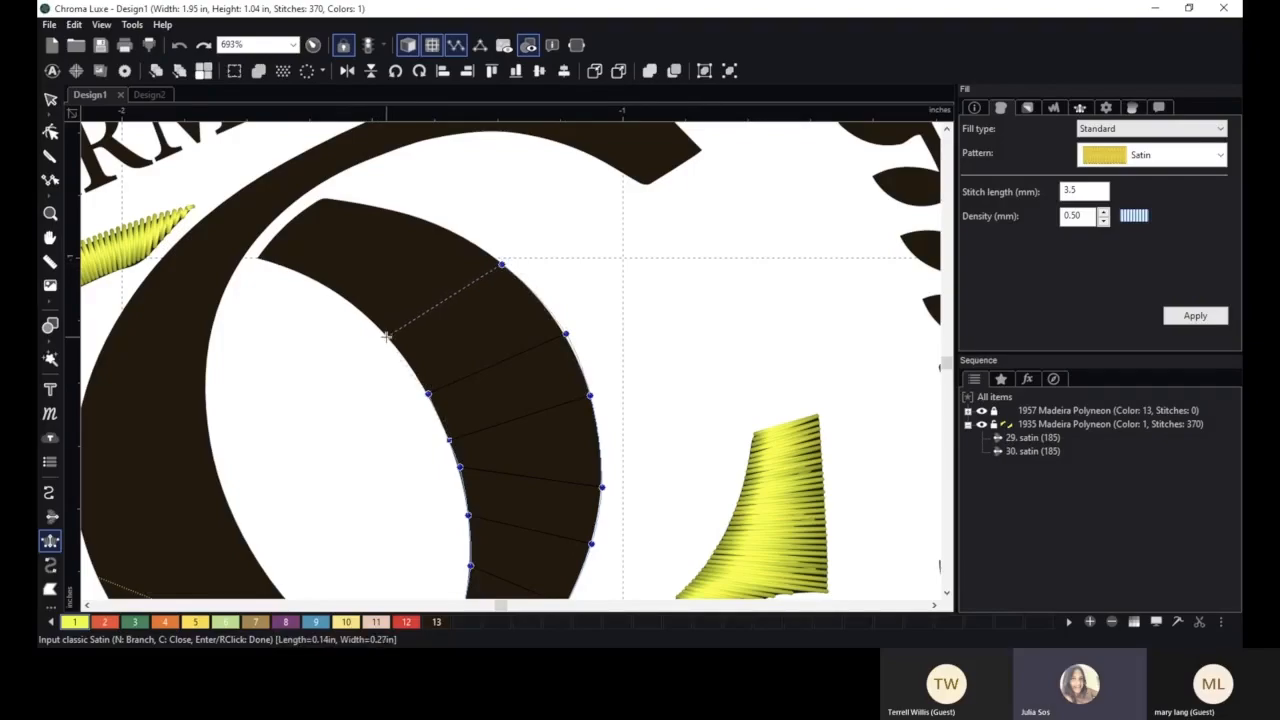
click(386, 337)
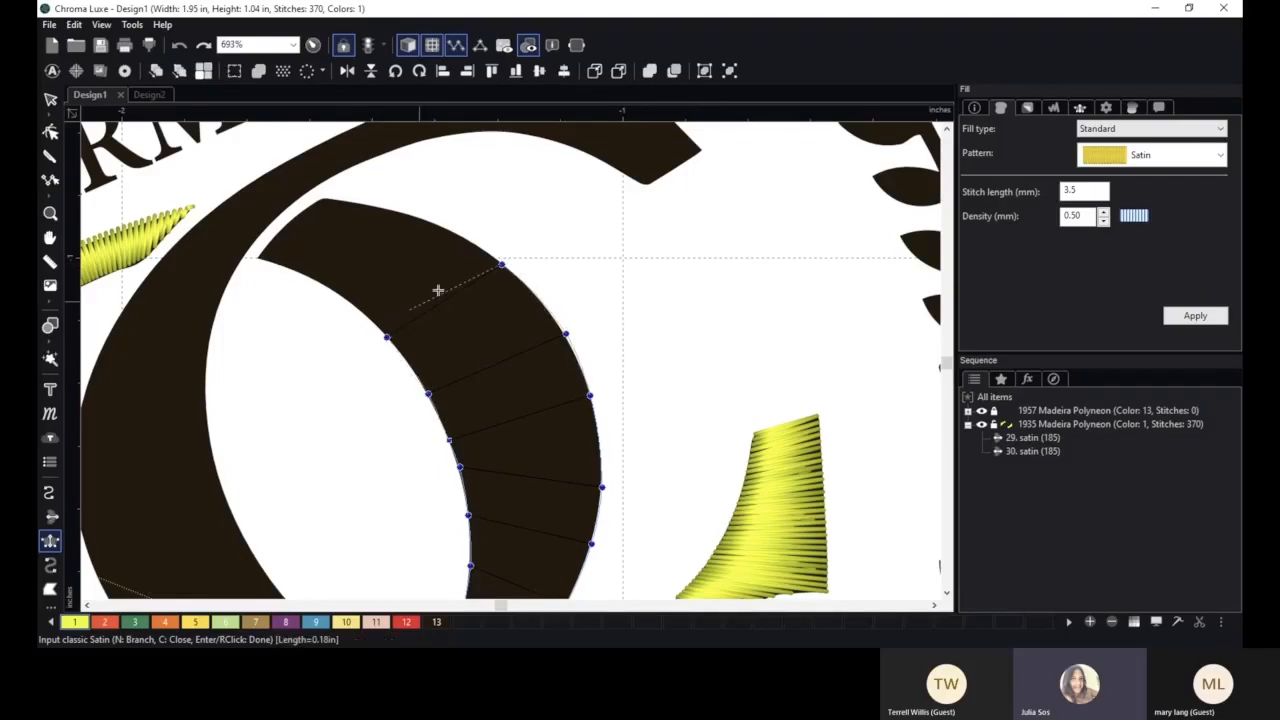
- Place the last three point pairs up to the stroke's upper end at the white gap and finish the satin
click(446, 227)
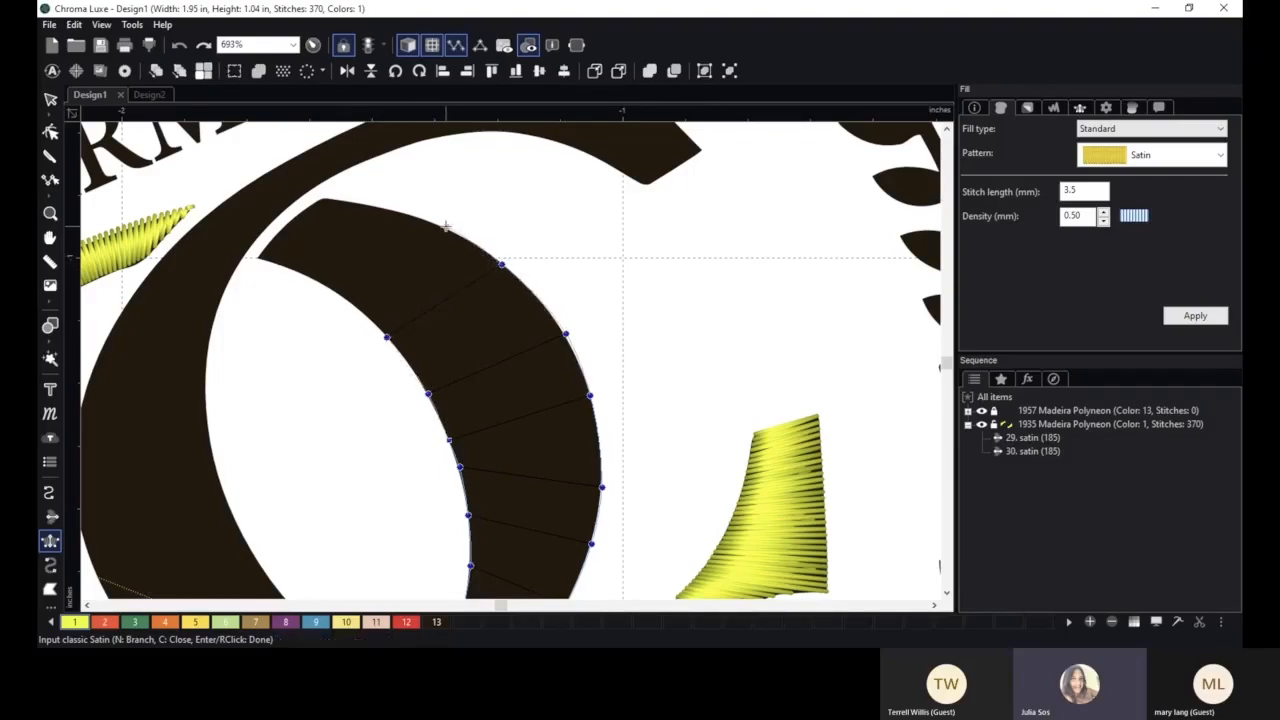
click(336, 291)
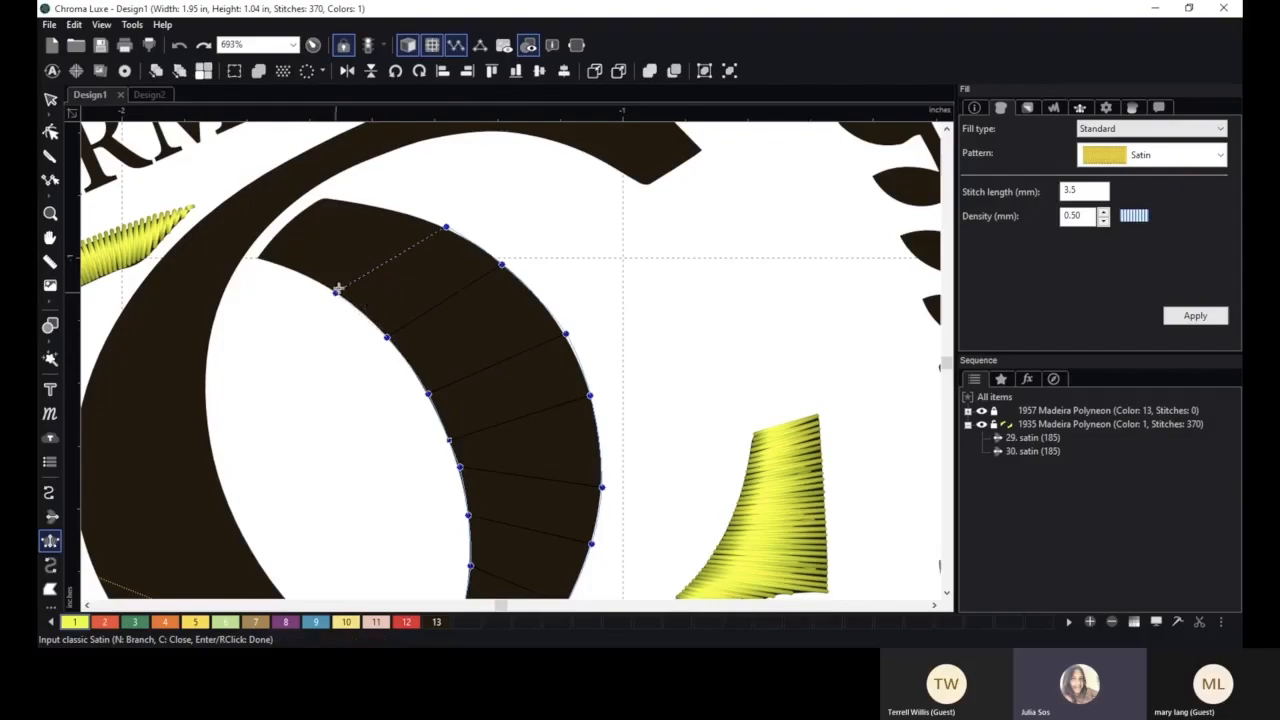
click(378, 207)
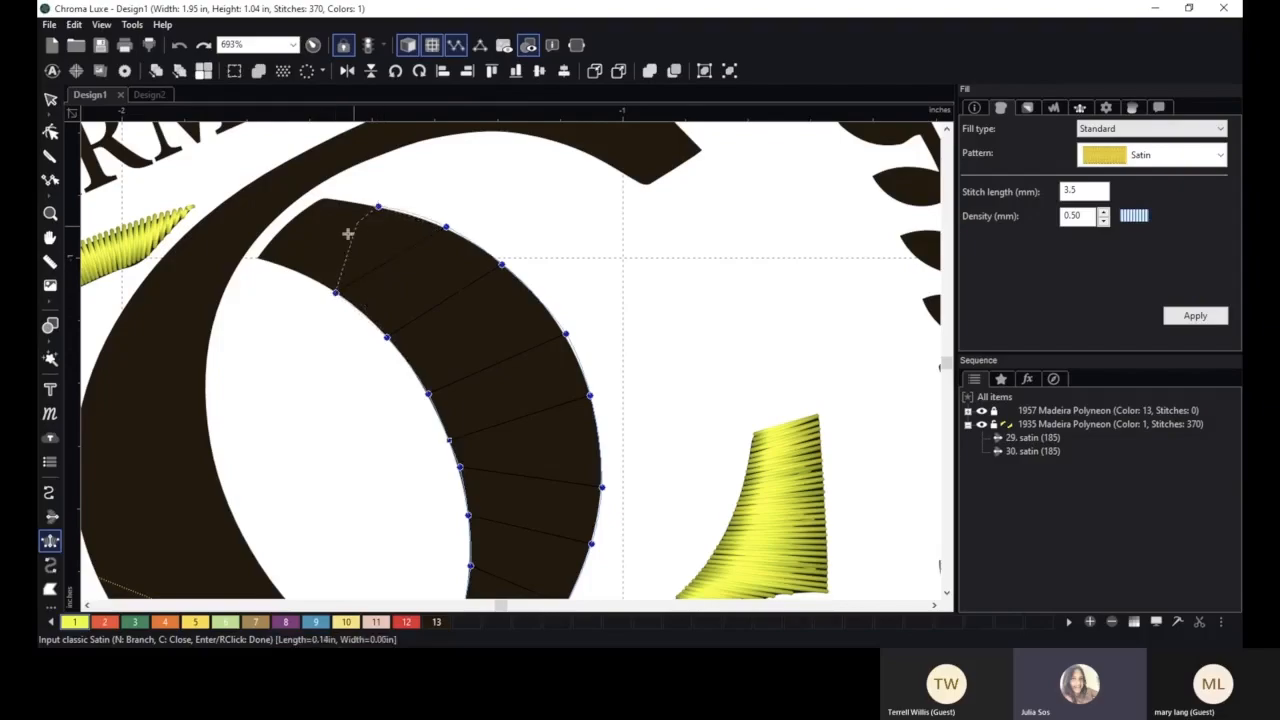
click(294, 268)
click(322, 198)
click(255, 258)
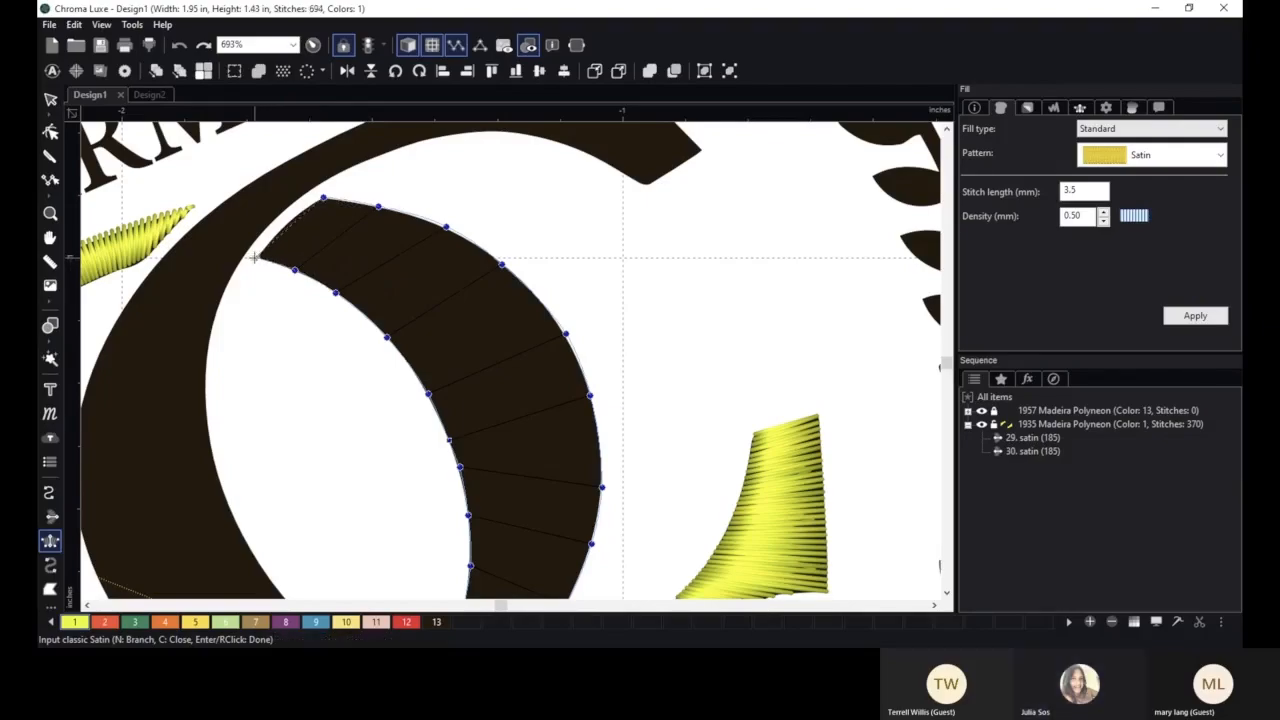
key(Return)
- Open the new satin for path editing and restrict the editing to Outlines
scroll(248, 259, down, 5)
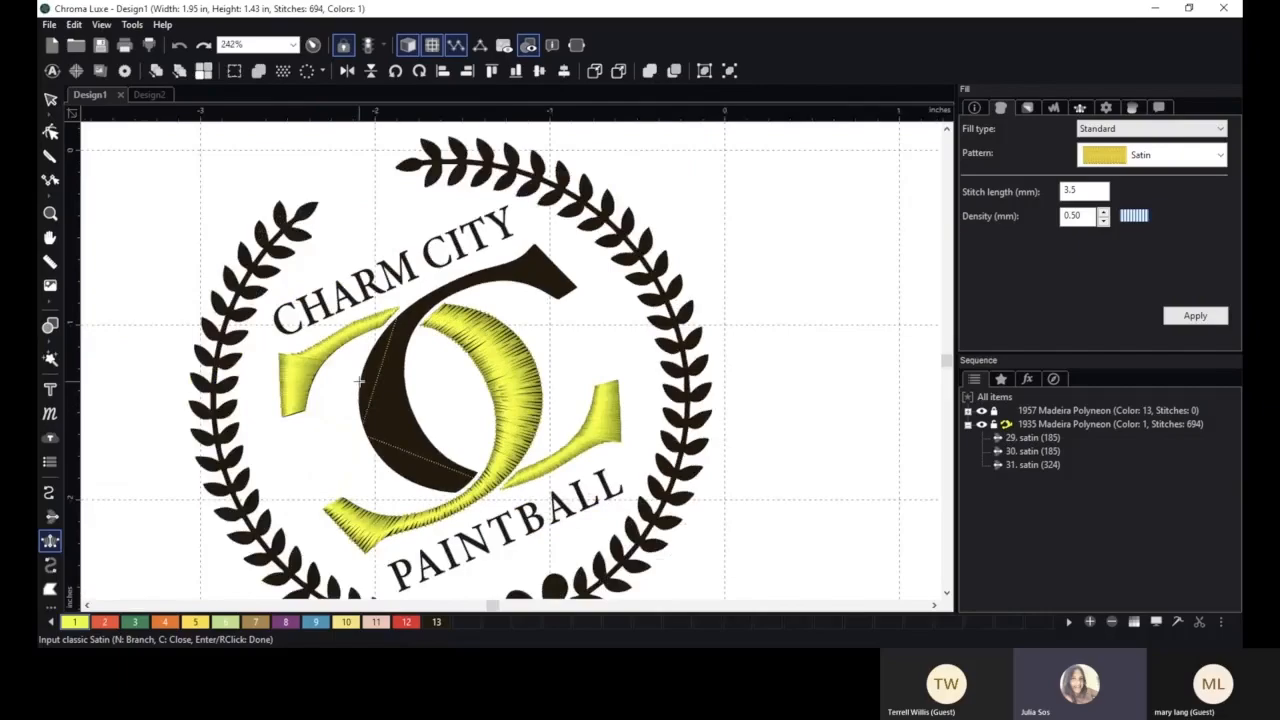
click(51, 100)
scroll(580, 349, up, 3)
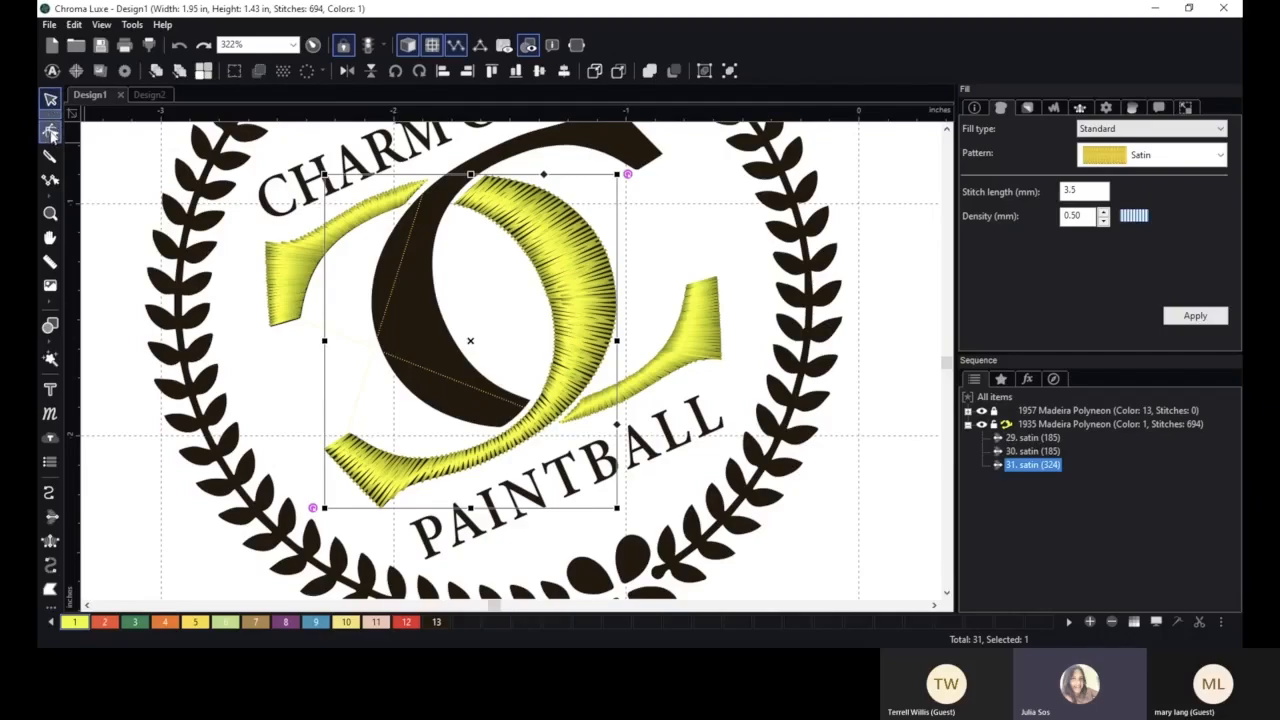
click(50, 133)
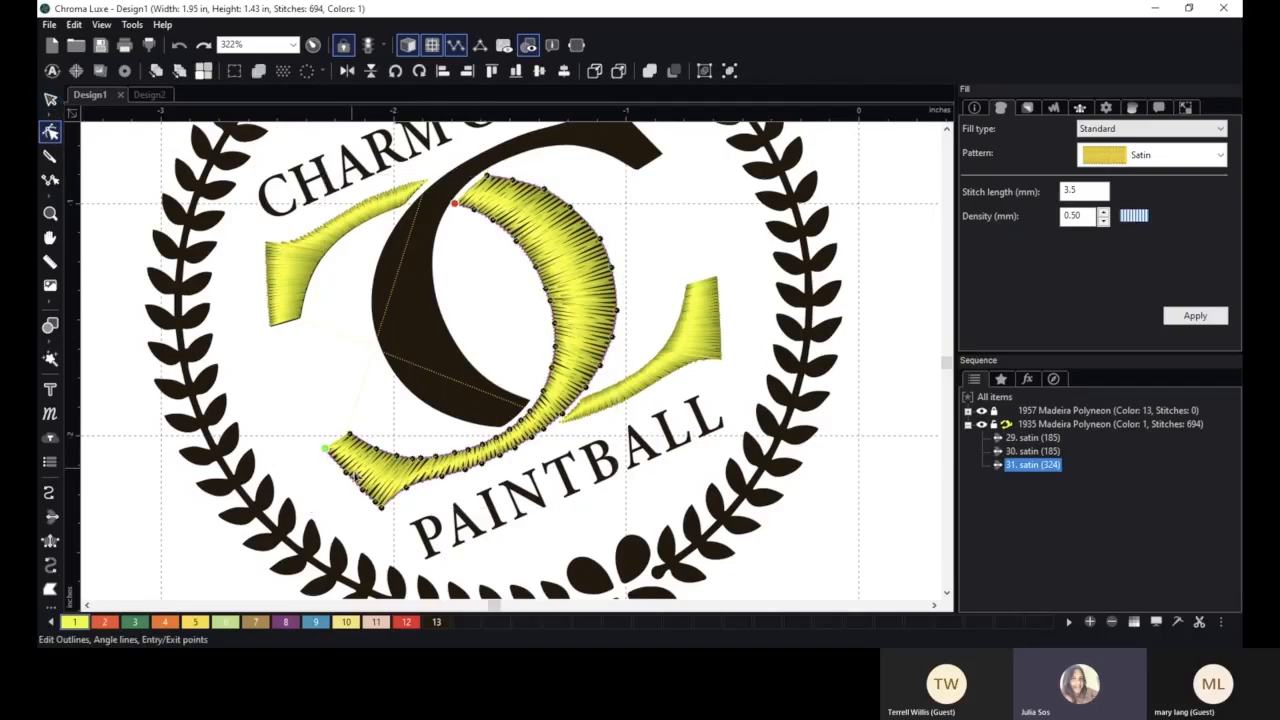
scroll(426, 261, up, 5)
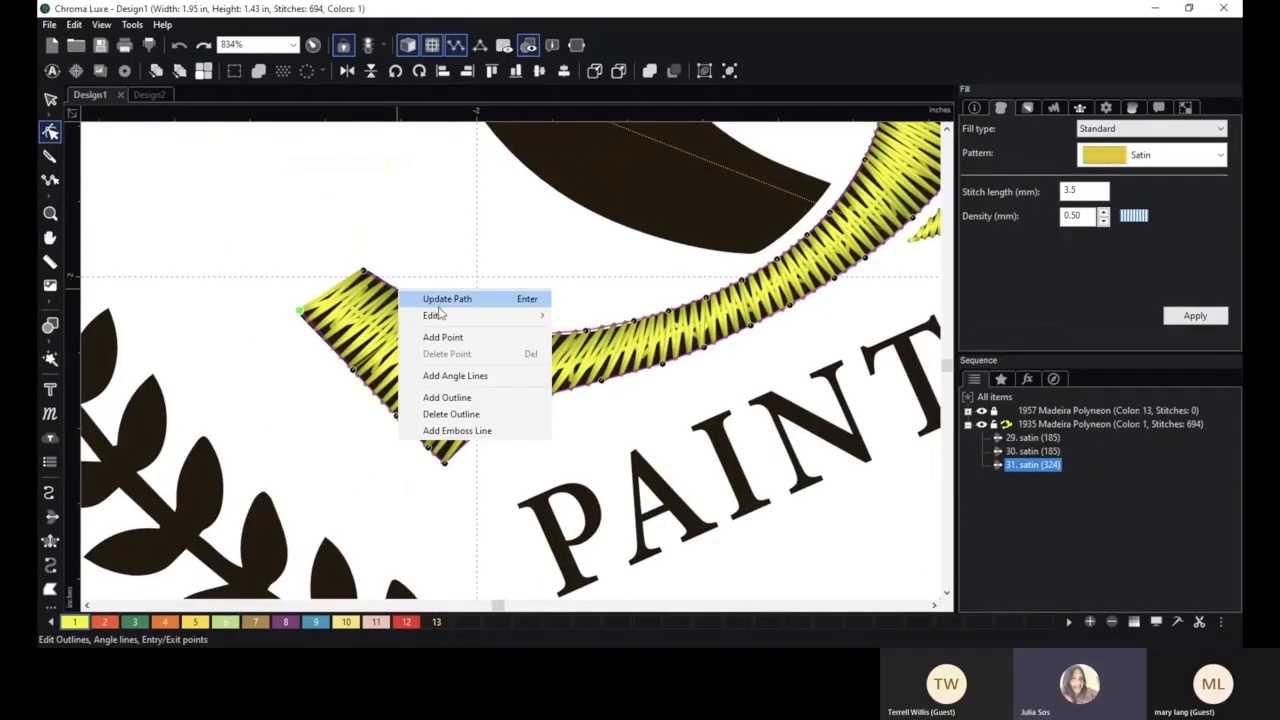
mouse_move(440, 317)
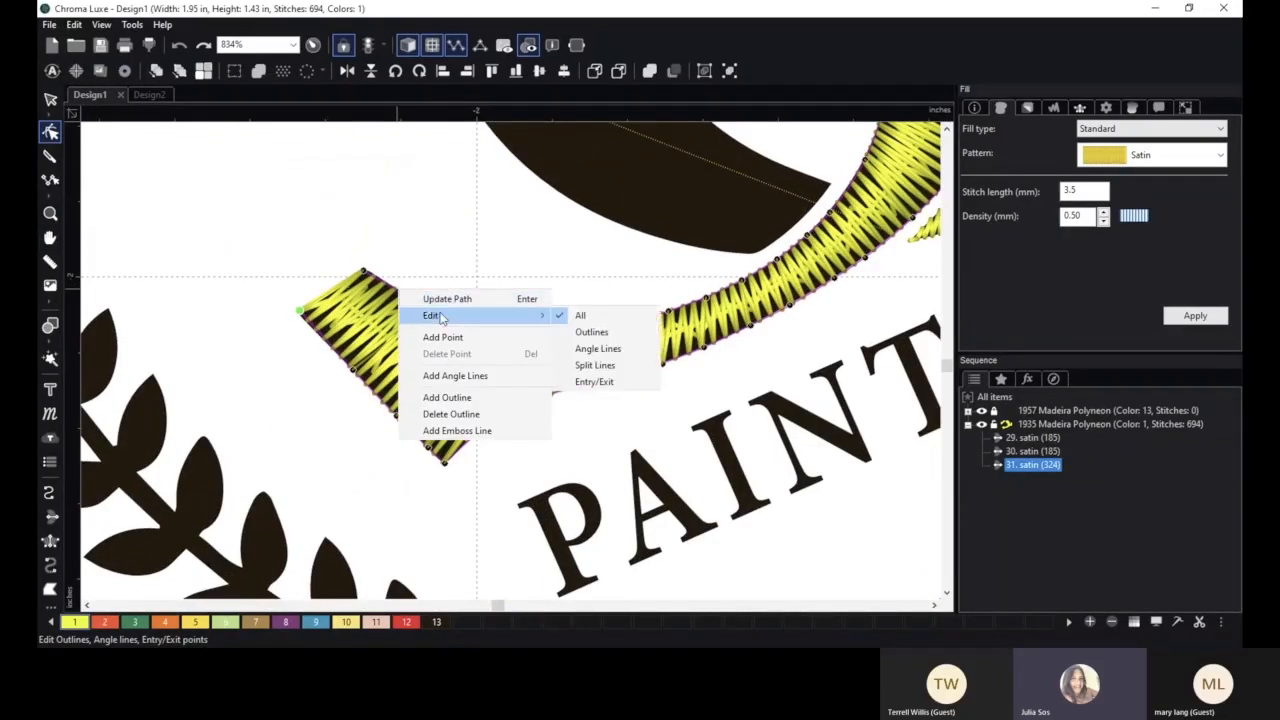
click(597, 335)
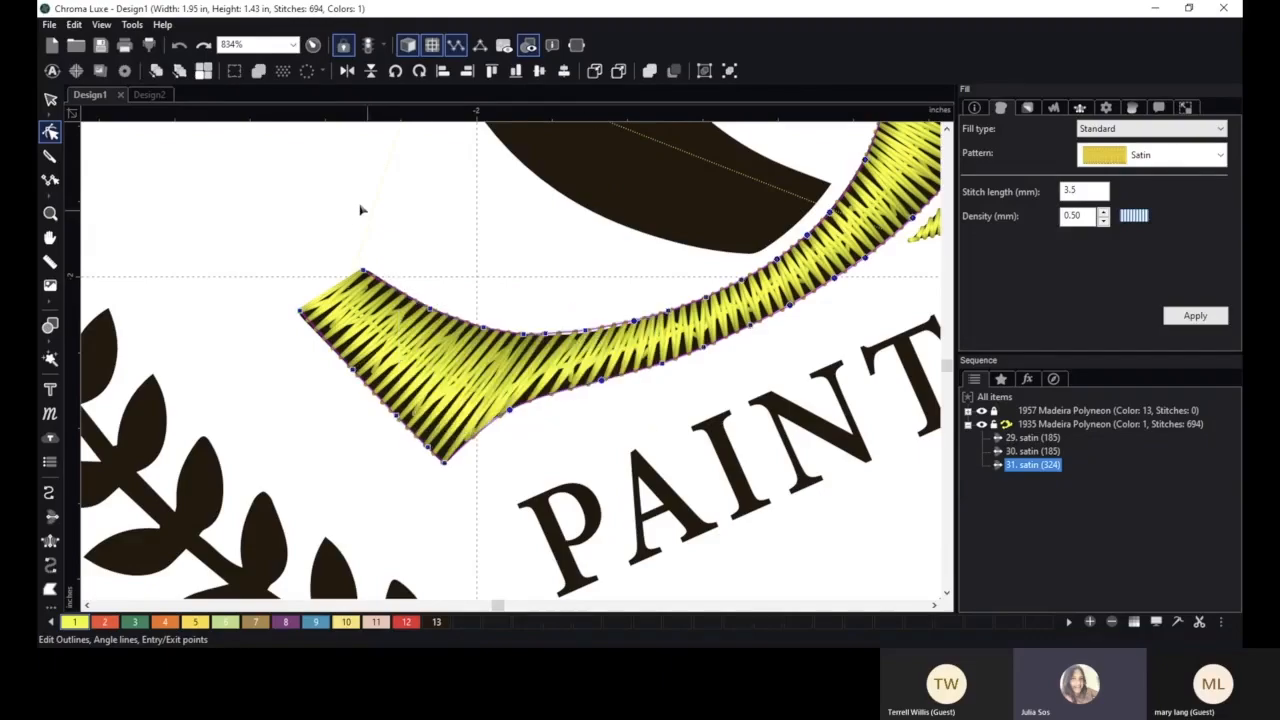
- Make the upper corner point of the satin's flared end Smooth and shift both end corner points onto the artwork's corners
scroll(335, 183, up, 3)
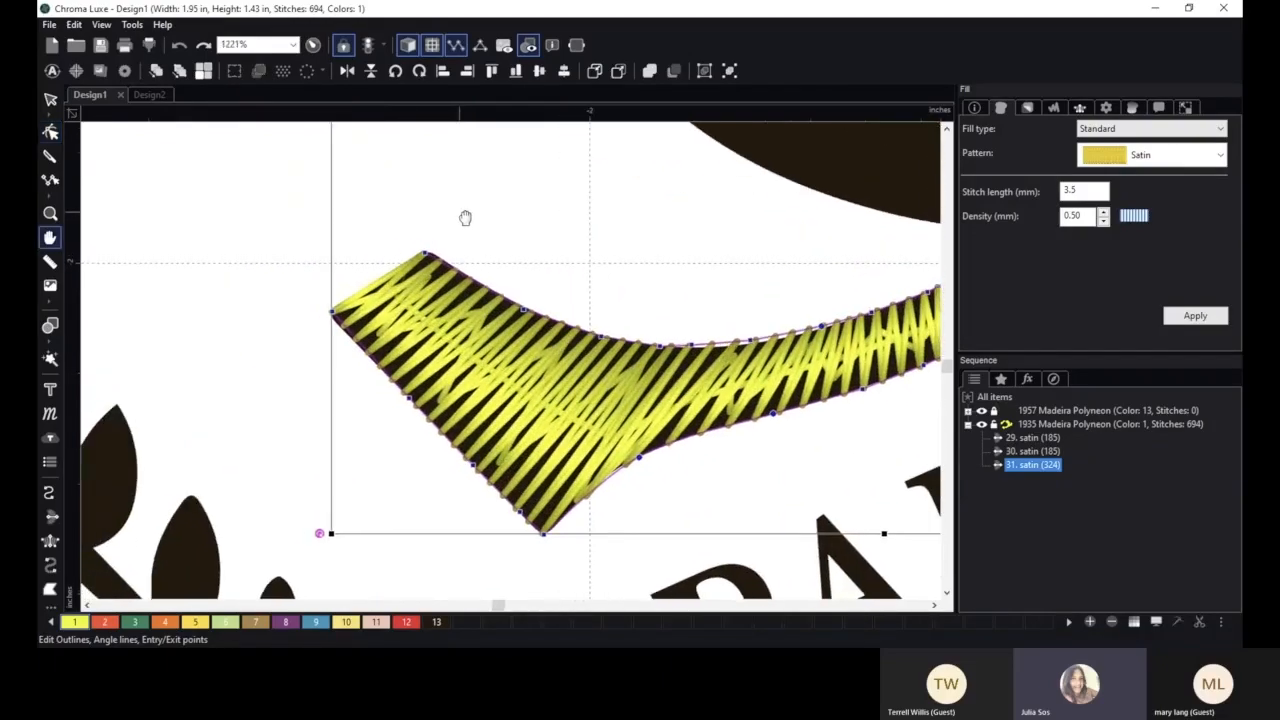
scroll(461, 218, up, 2)
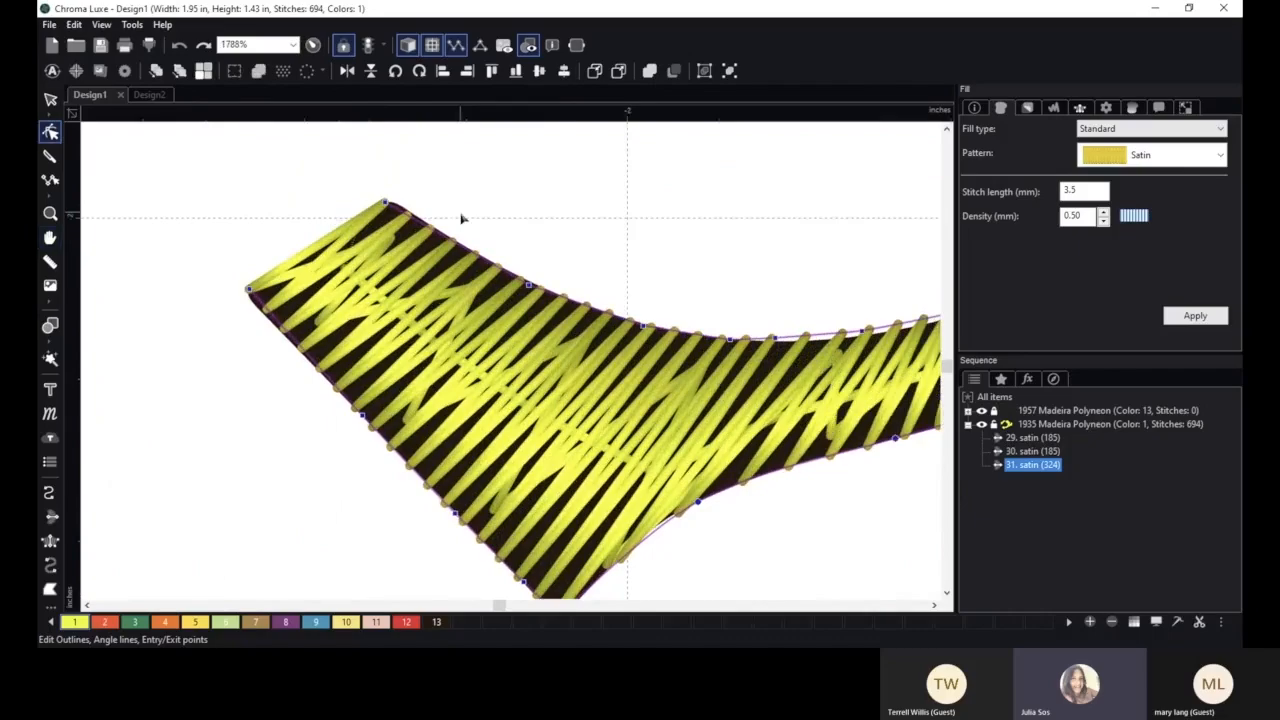
scroll(551, 226, up, 1)
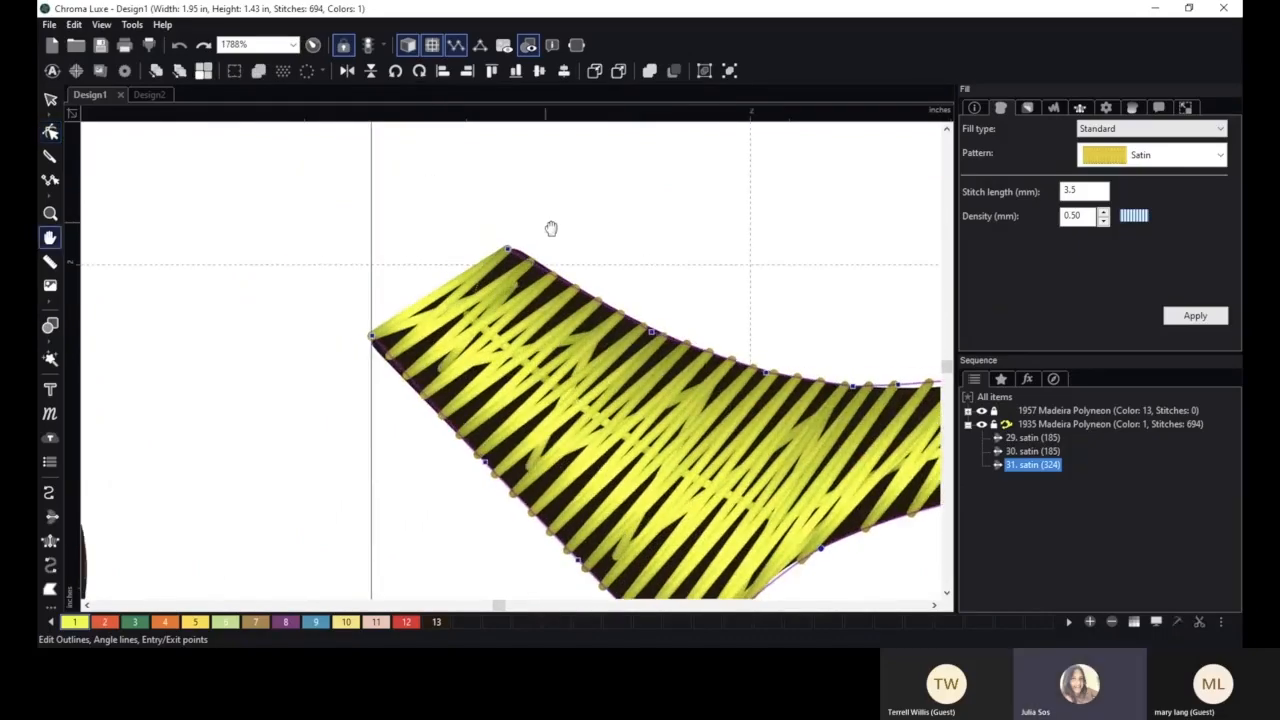
right_click(510, 229)
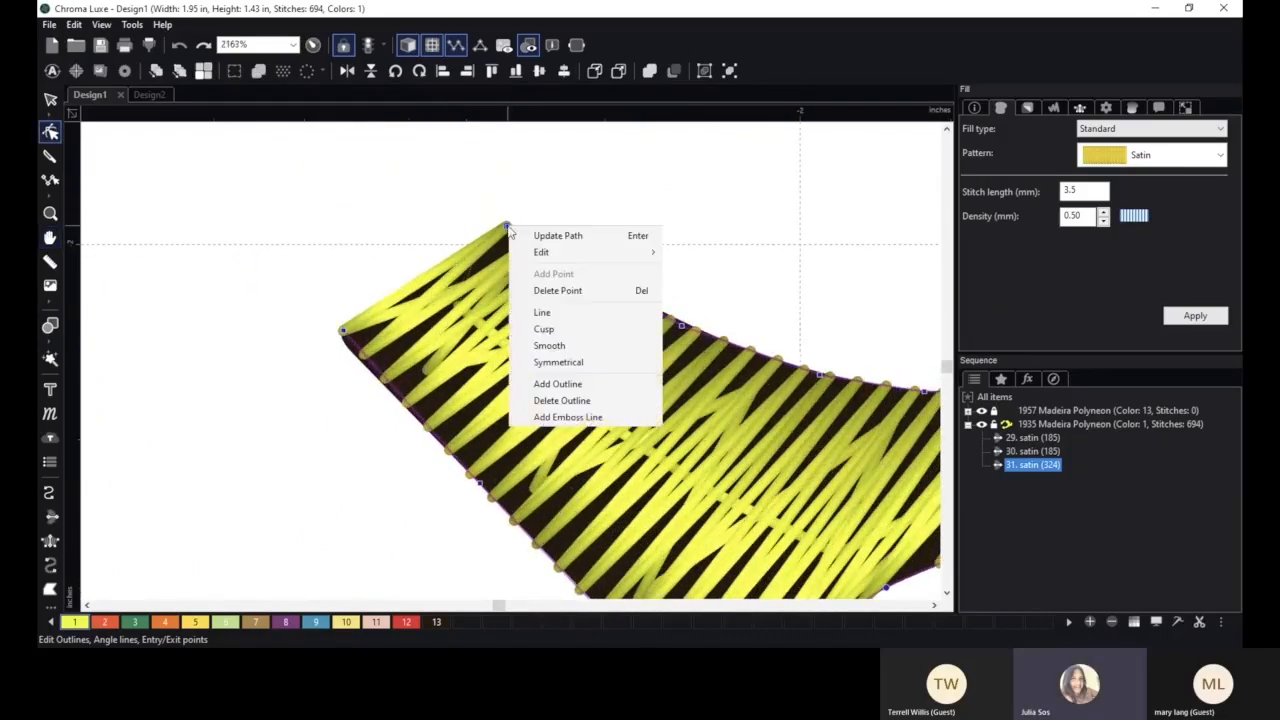
click(566, 344)
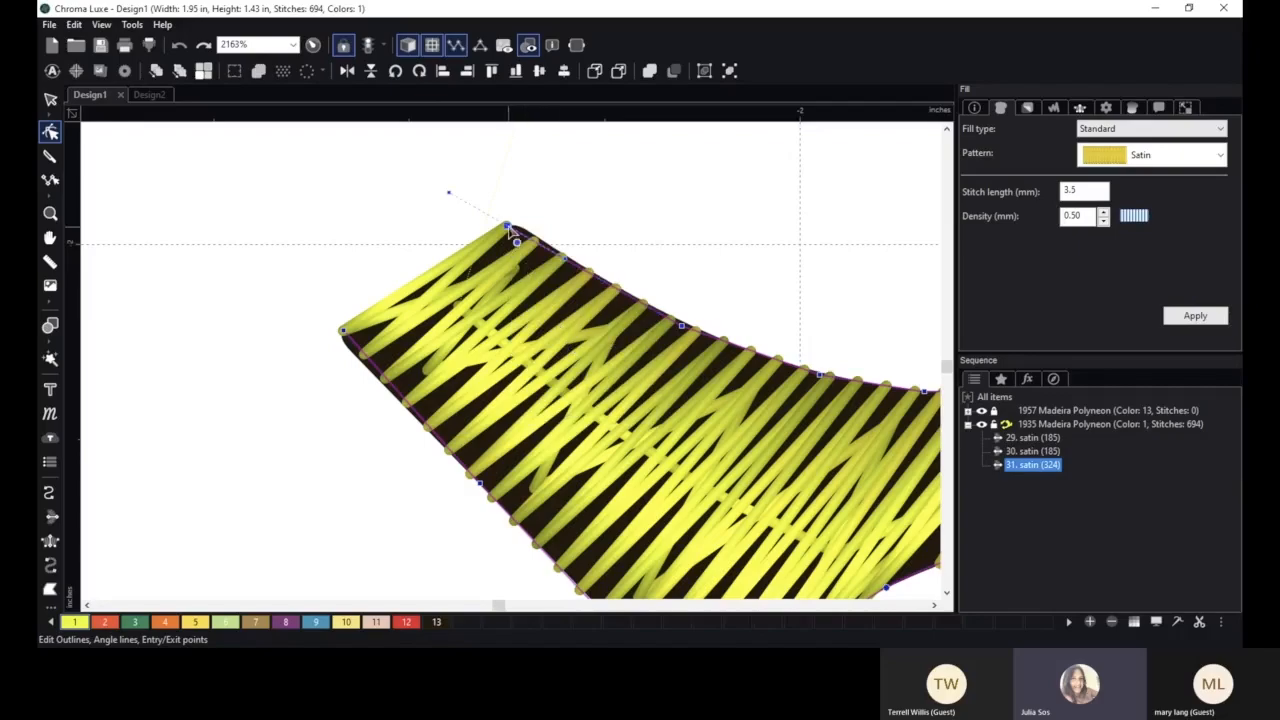
drag(510, 229, 517, 224)
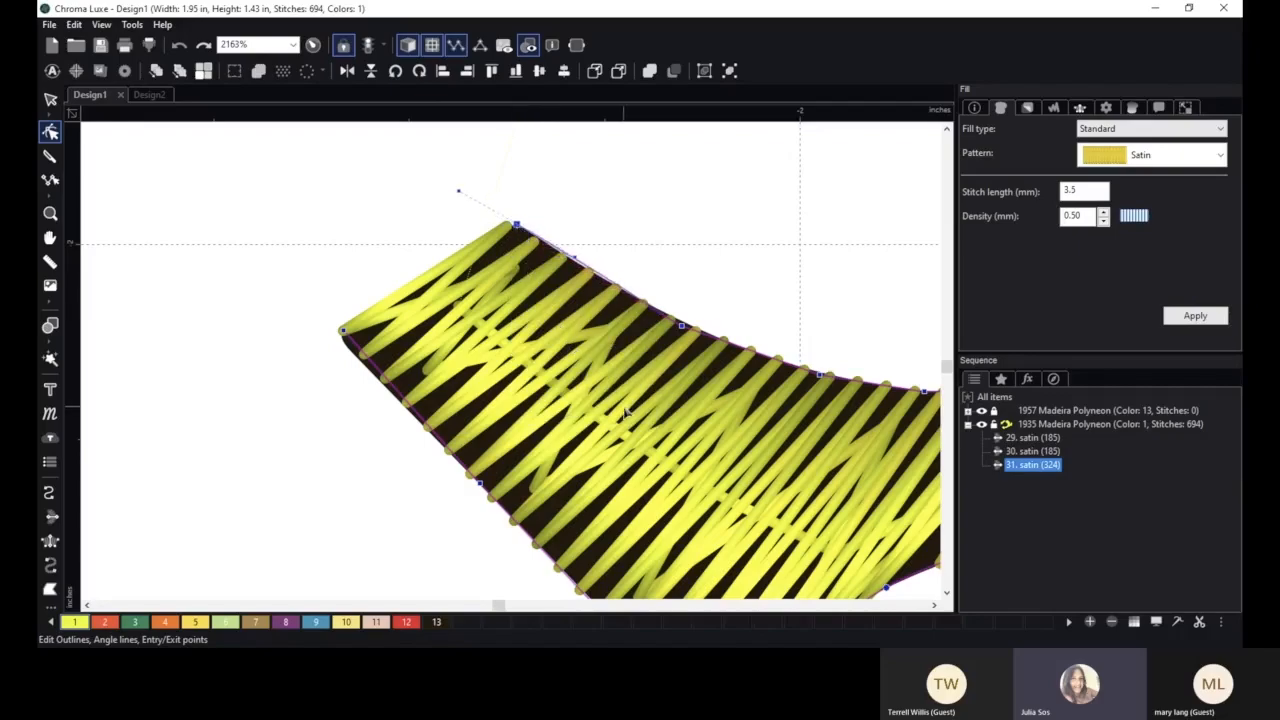
click(344, 337)
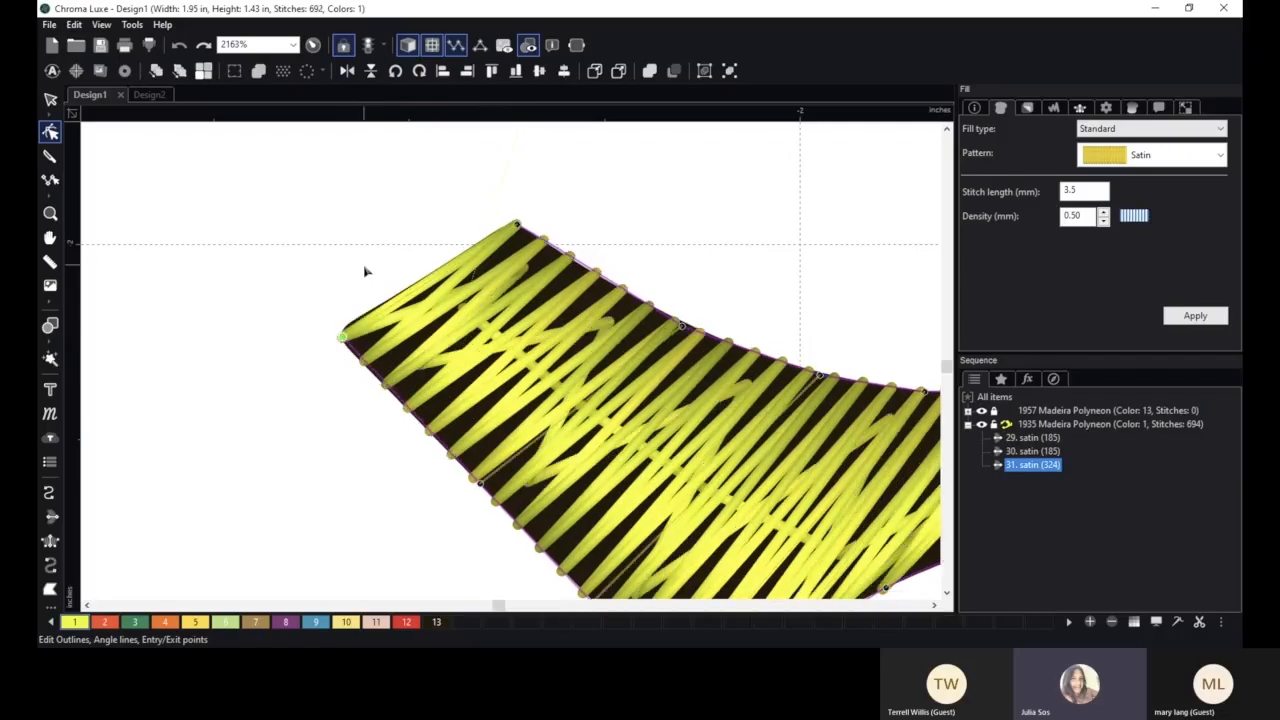
- Restrict editing to Outlines again and make the upper-edge point where the flare narrows Smooth
right_click(586, 267)
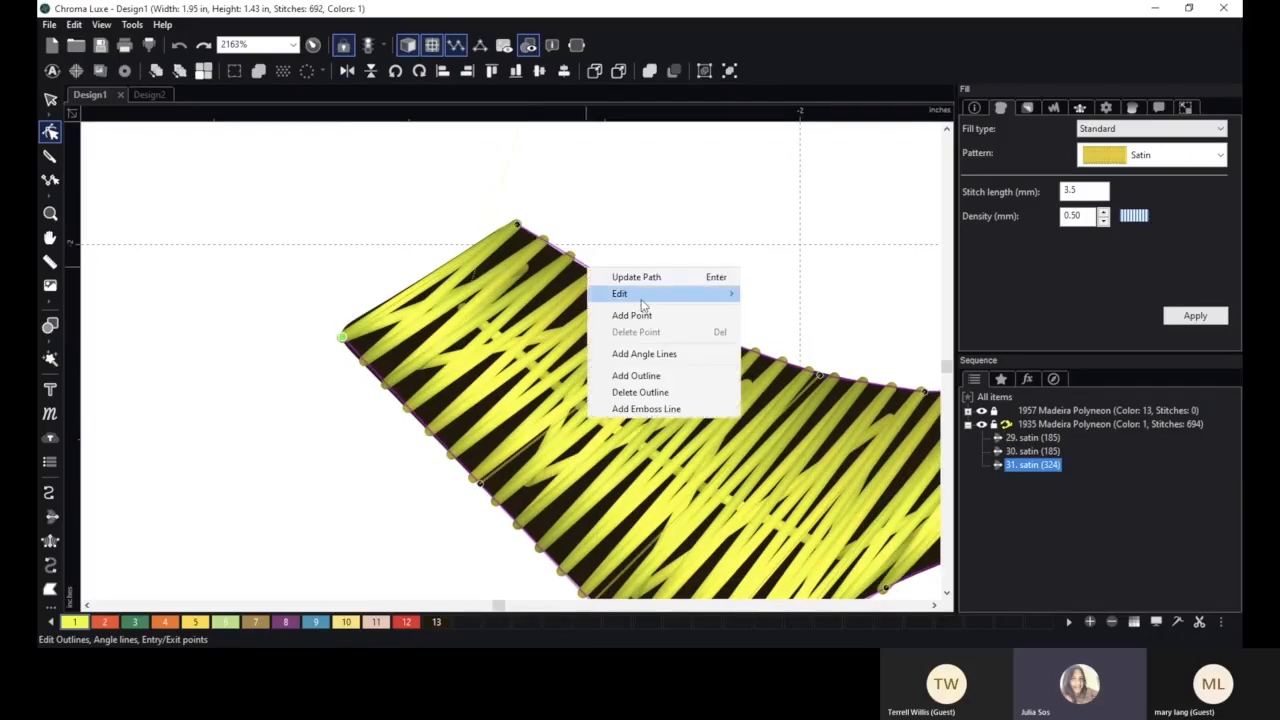
mouse_move(643, 296)
click(783, 312)
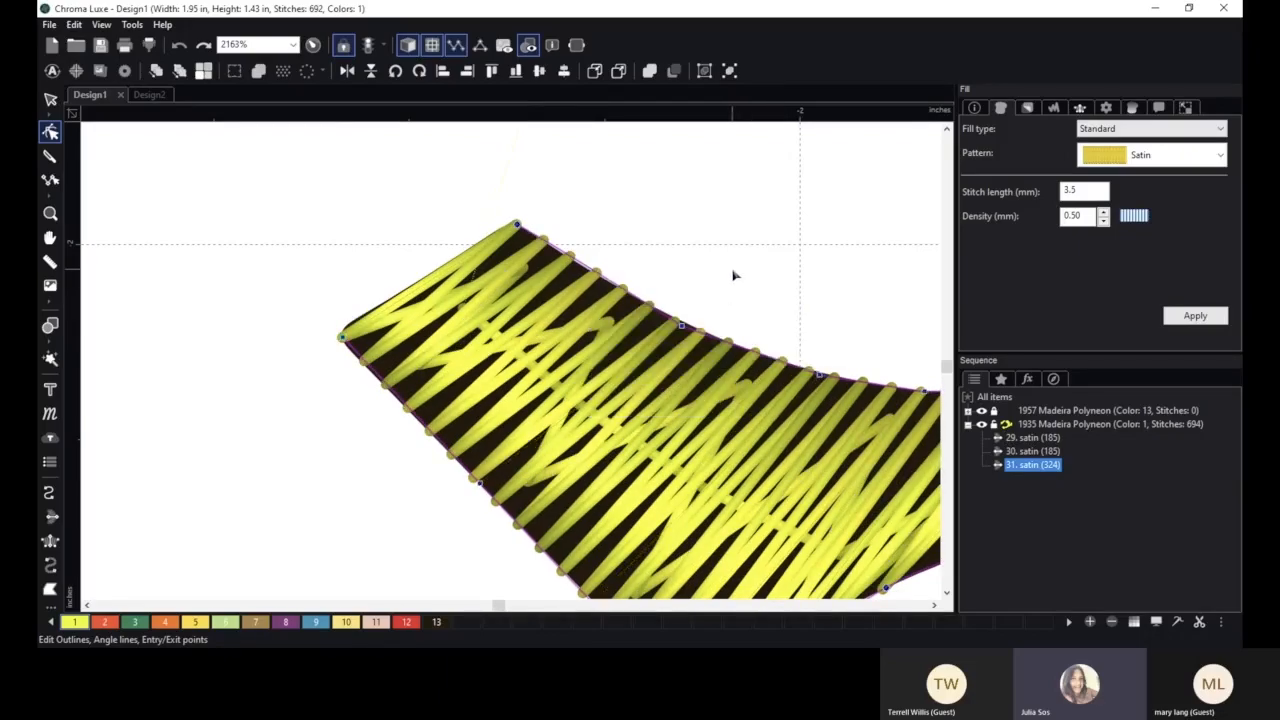
key(h)
drag(789, 269, 294, 231)
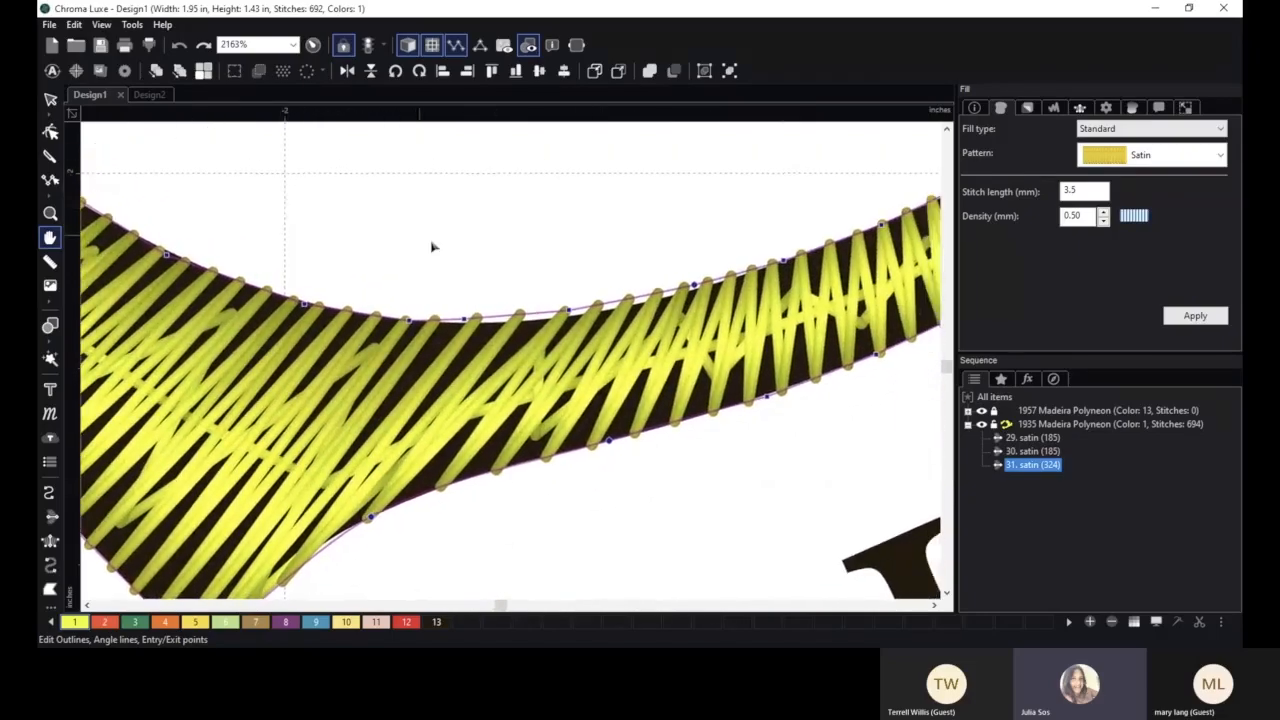
key(e)
scroll(543, 314, up, 3)
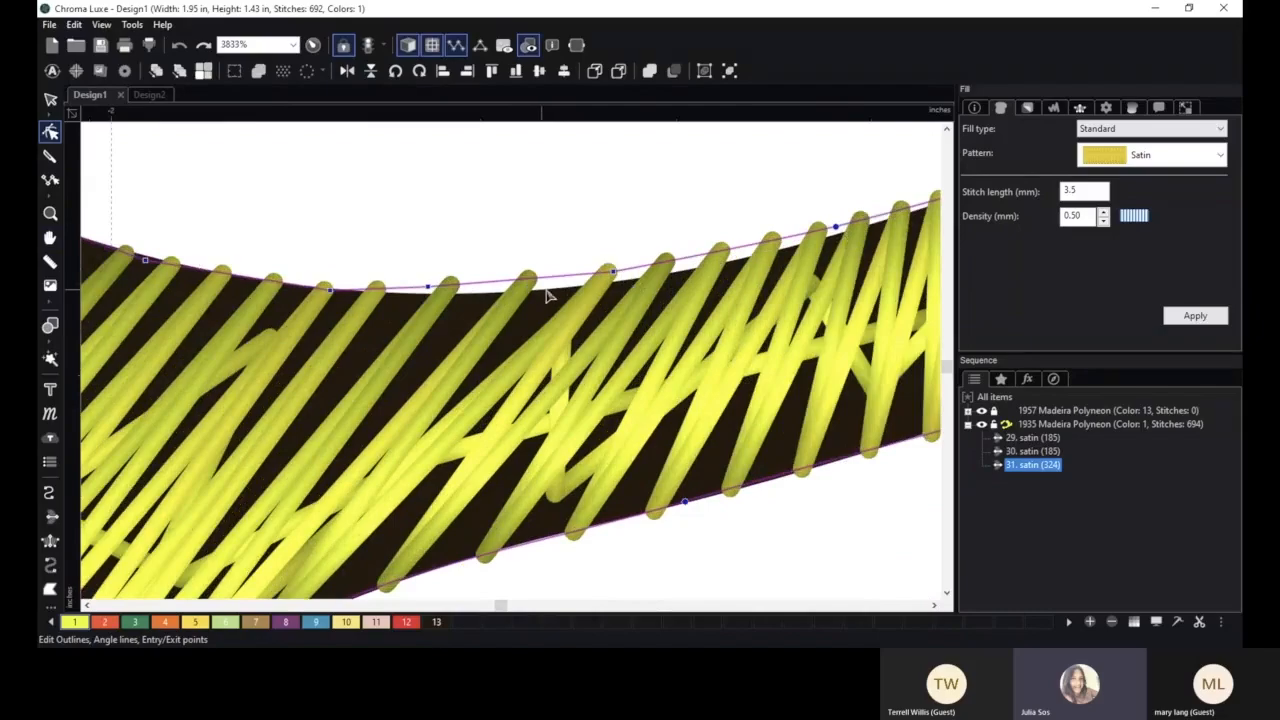
right_click(428, 288)
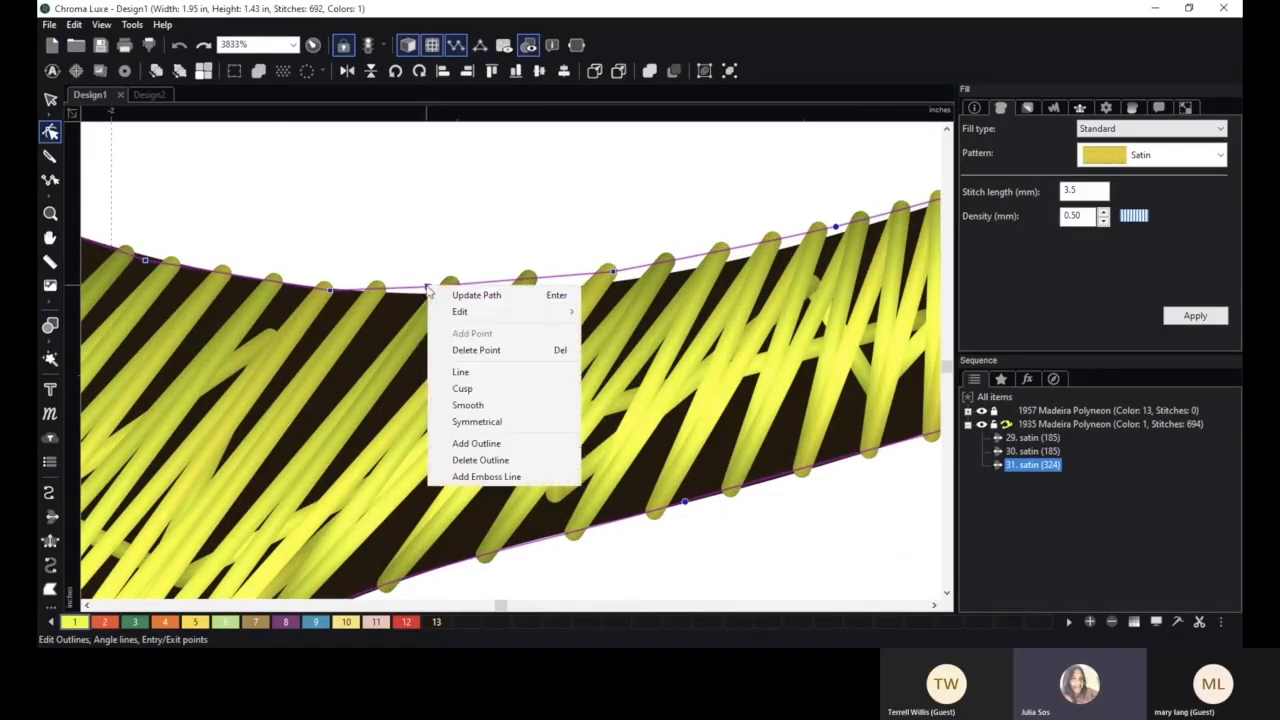
click(466, 405)
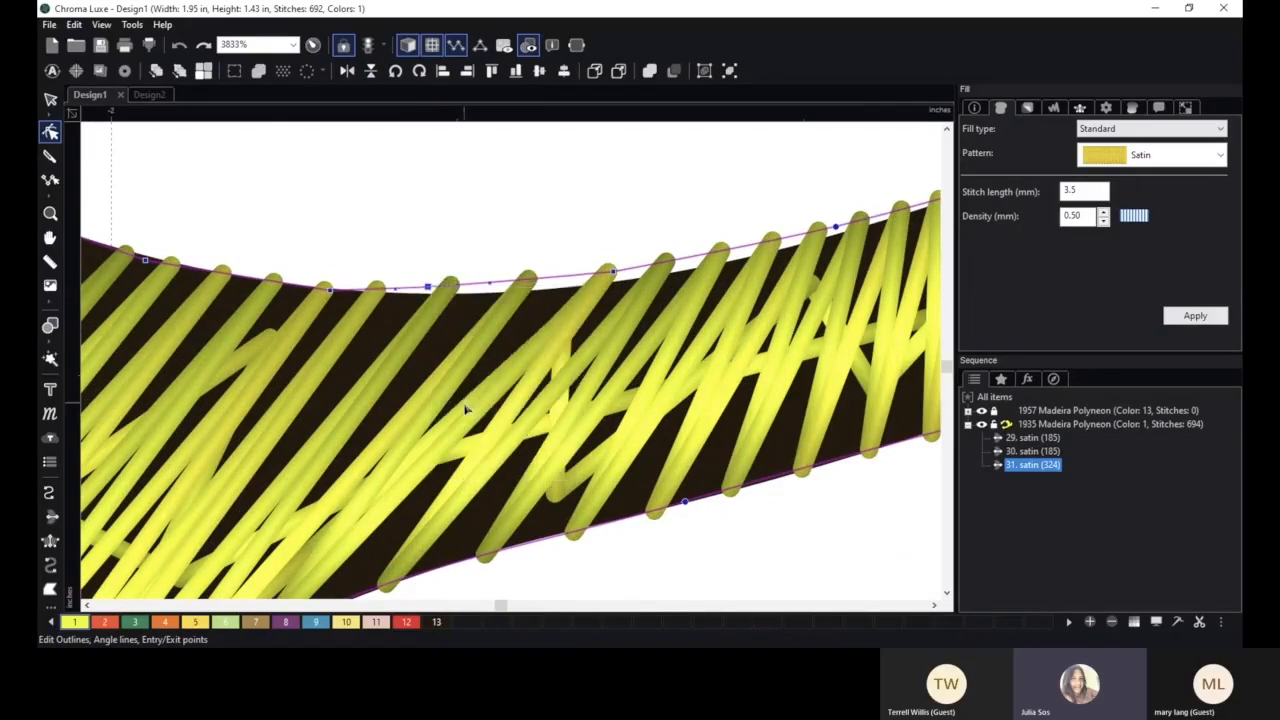
- Return to outline-only editing and make the next point along the narrow stroke's upper edge Smooth
click(429, 288)
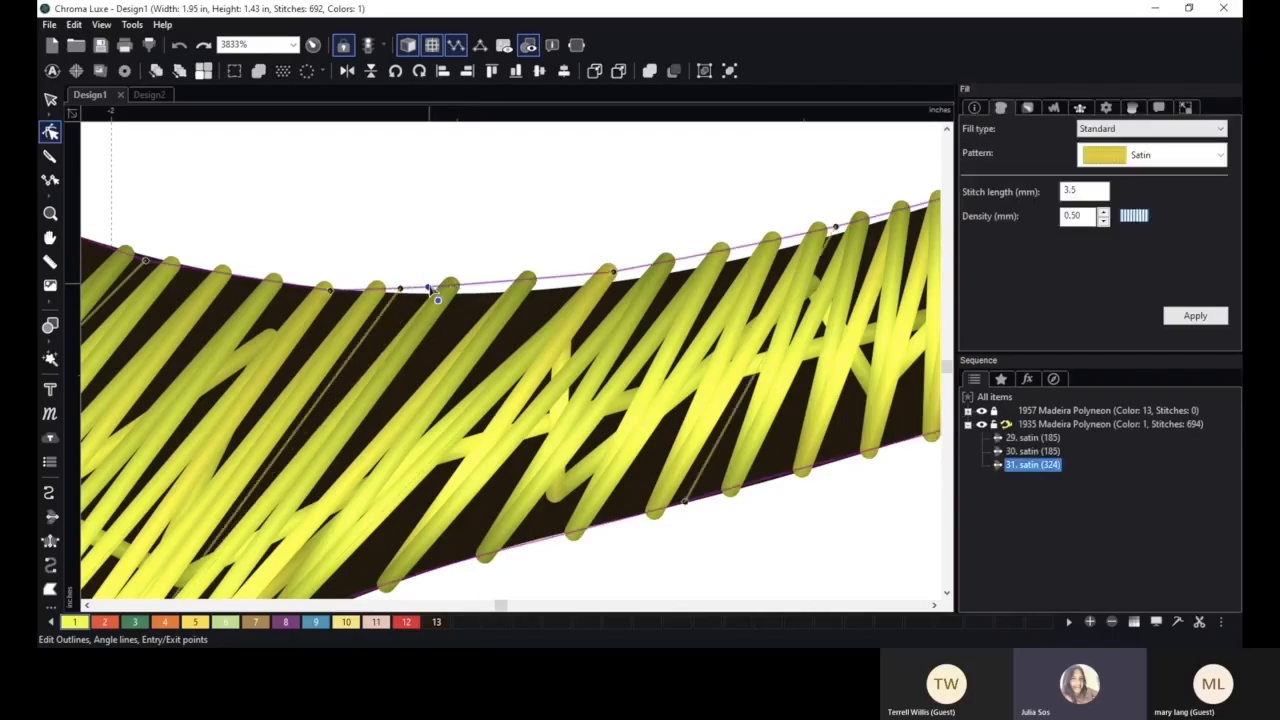
right_click(430, 289)
mouse_move(505, 309)
click(625, 329)
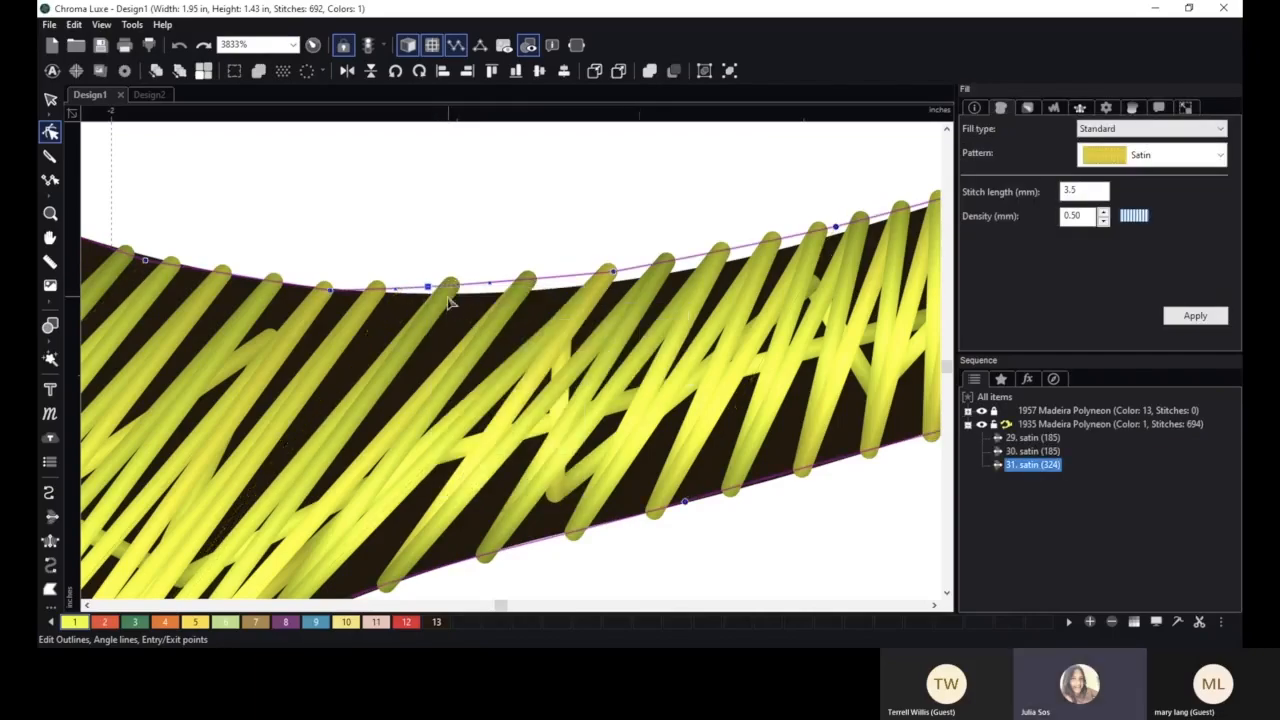
right_click(614, 276)
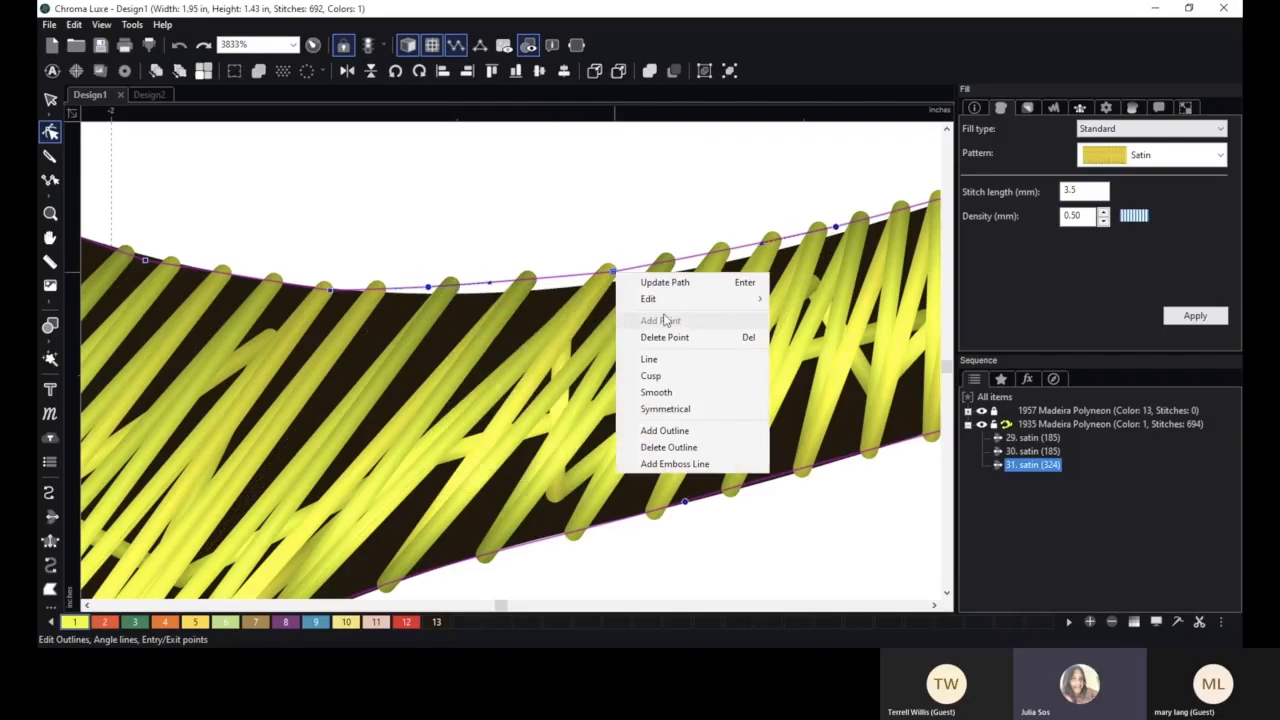
click(676, 392)
- Move three points along the narrow stroke's upper edge slightly down onto the artwork's edge
drag(614, 277, 621, 283)
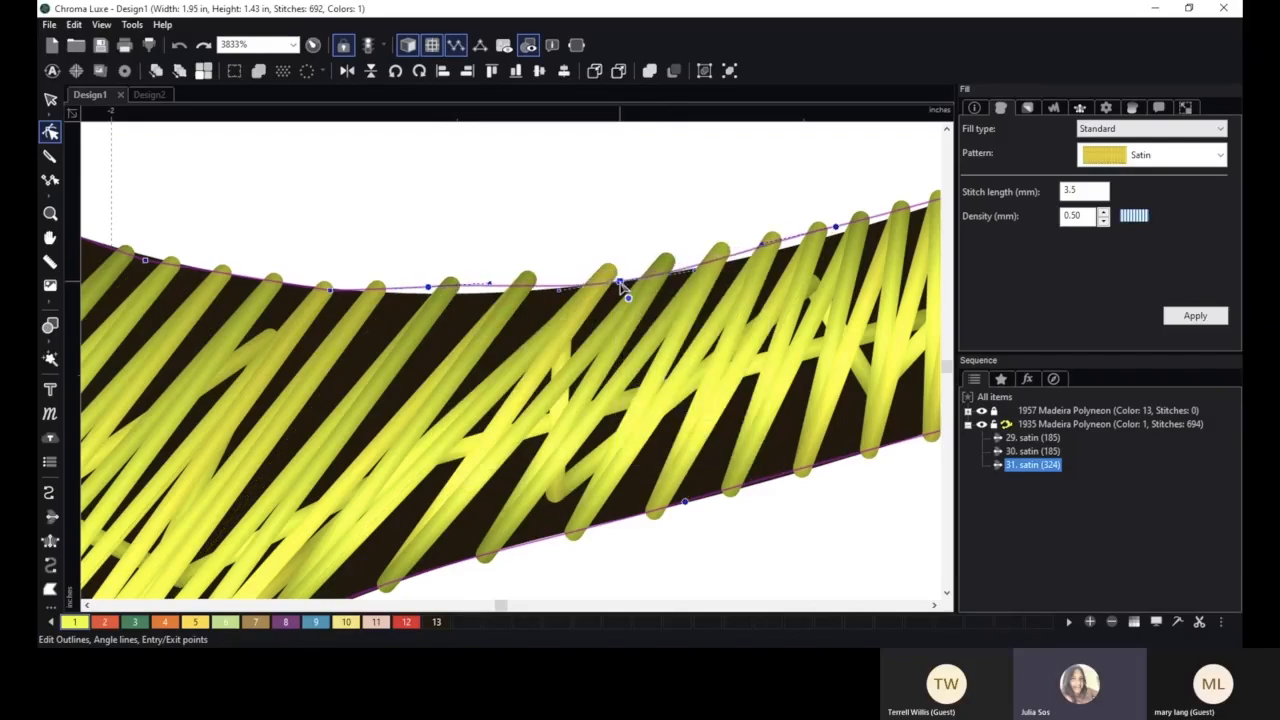
drag(430, 290, 438, 293)
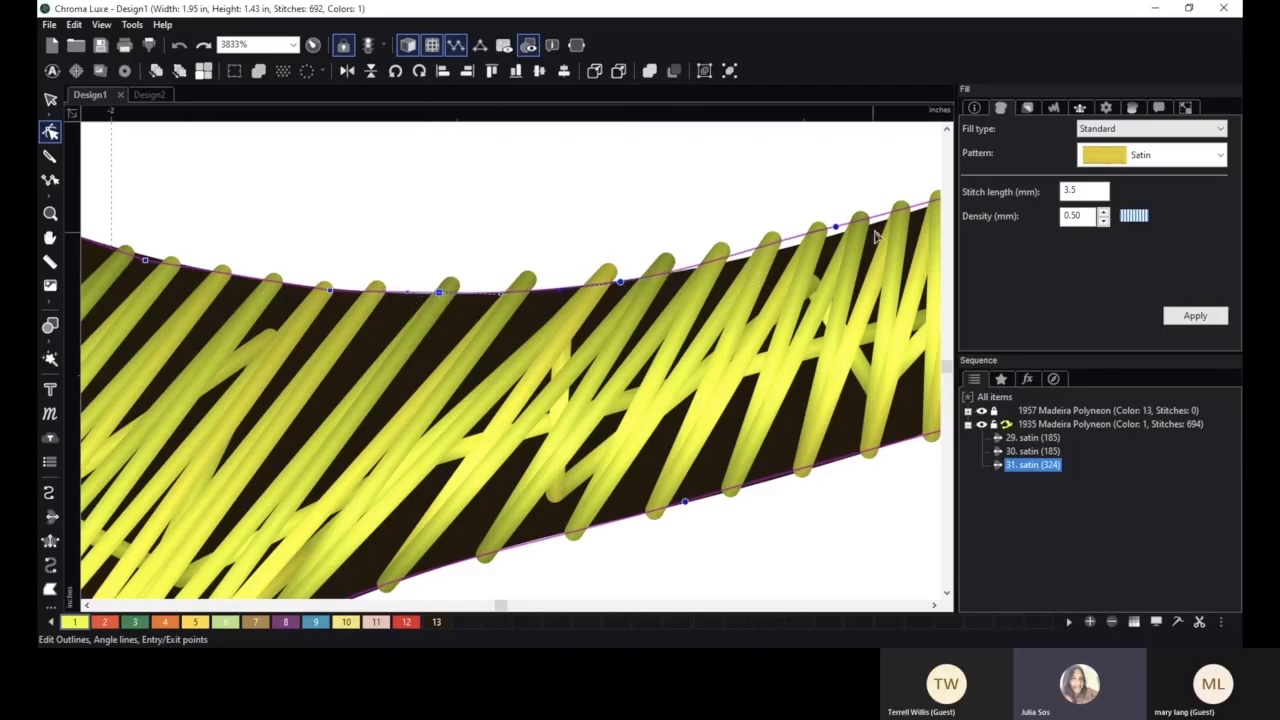
drag(838, 229, 831, 222)
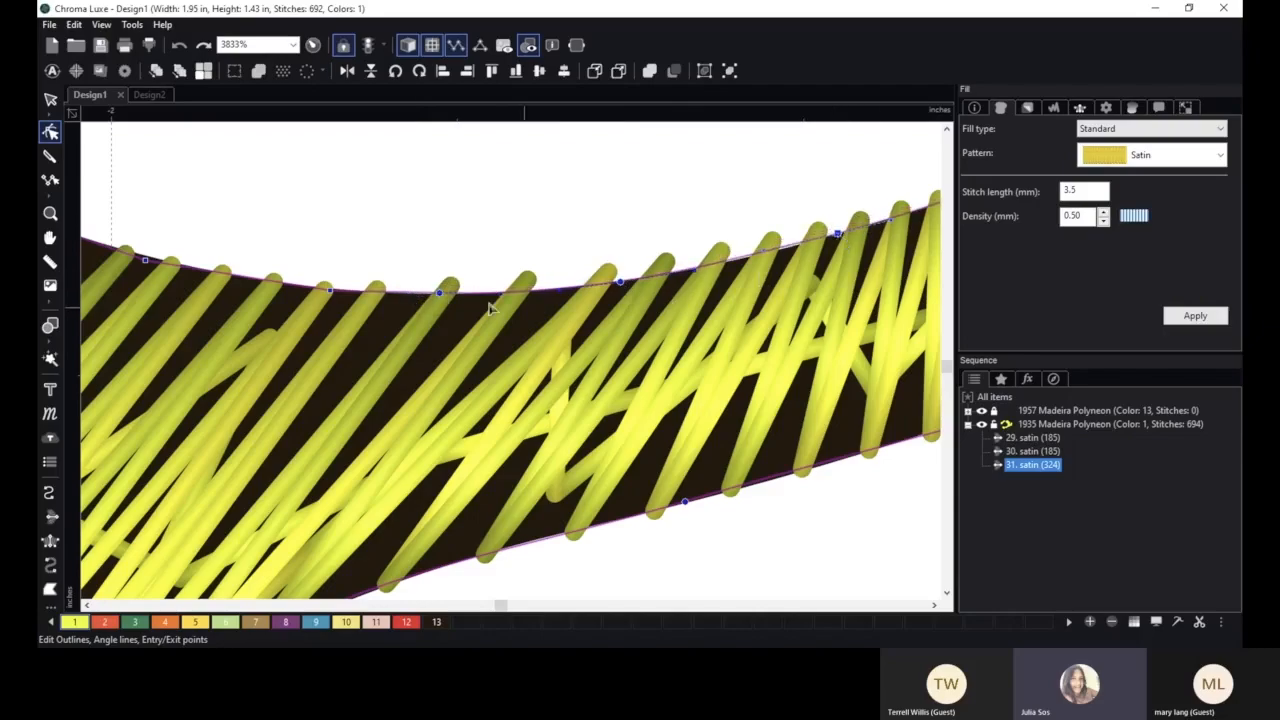
- Make the next upper-edge point toward the flared end Smooth and shift it slightly onto the artwork's edge
scroll(308, 253, down, 1)
drag(271, 249, 511, 251)
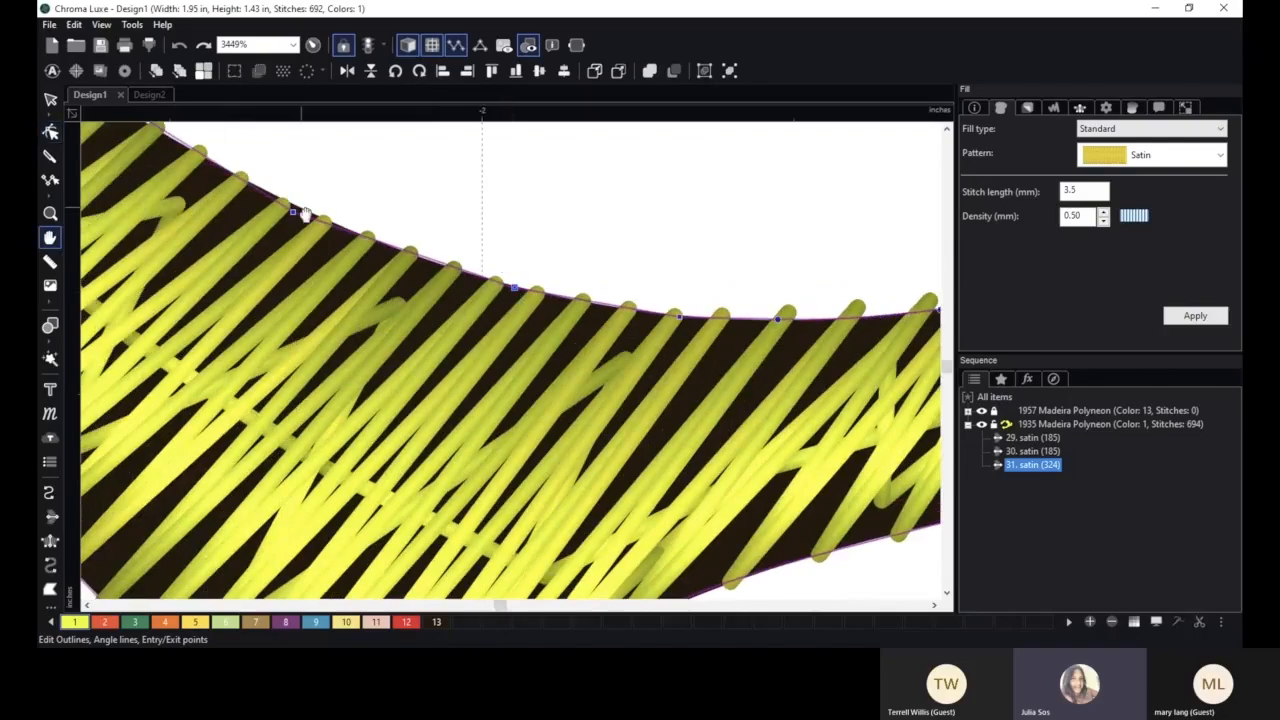
key(space)
right_click(294, 212)
click(417, 334)
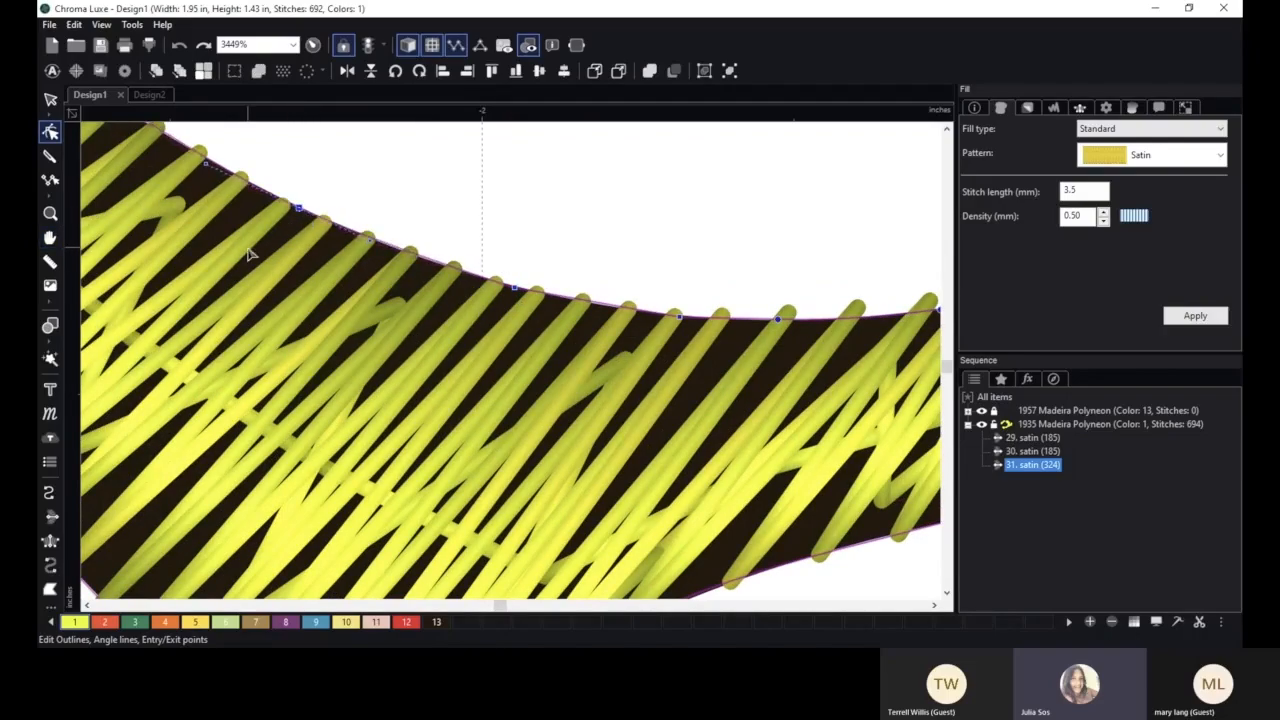
- Make the lower corner point of the satin's flared end Smooth
scroll(250, 255, down, 2)
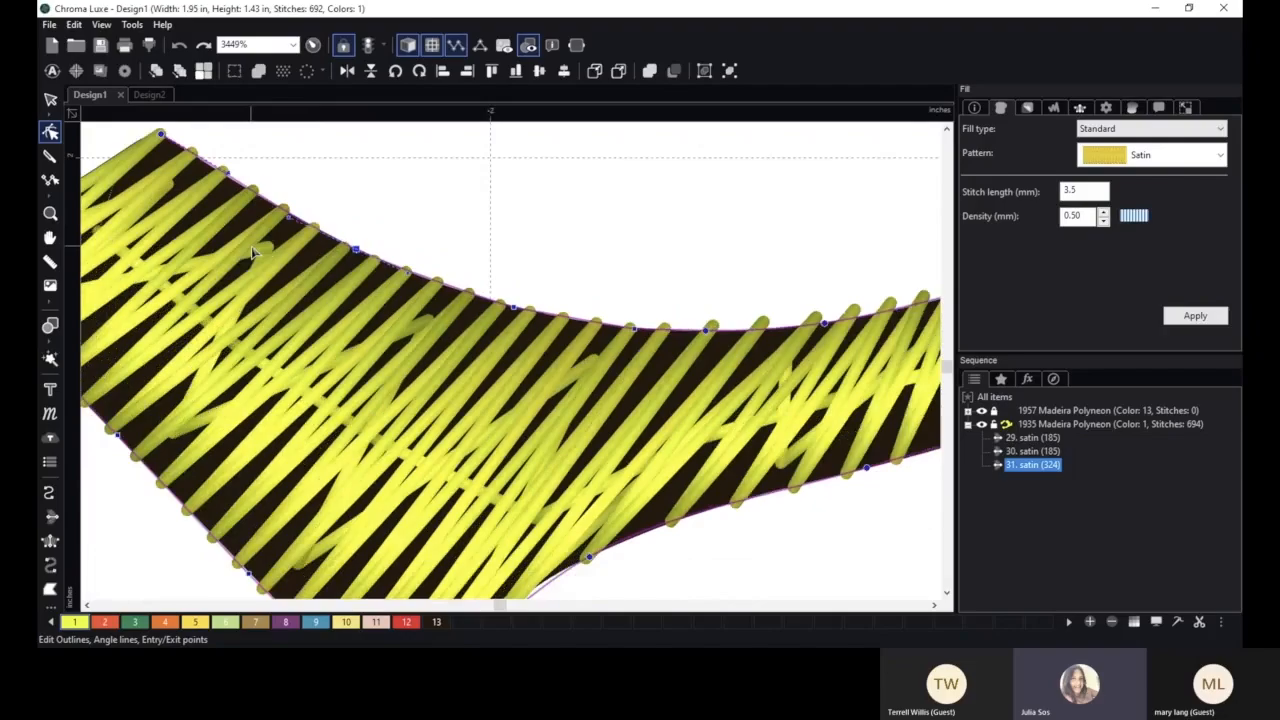
scroll(348, 540, down, 2)
scroll(372, 512, down, 2)
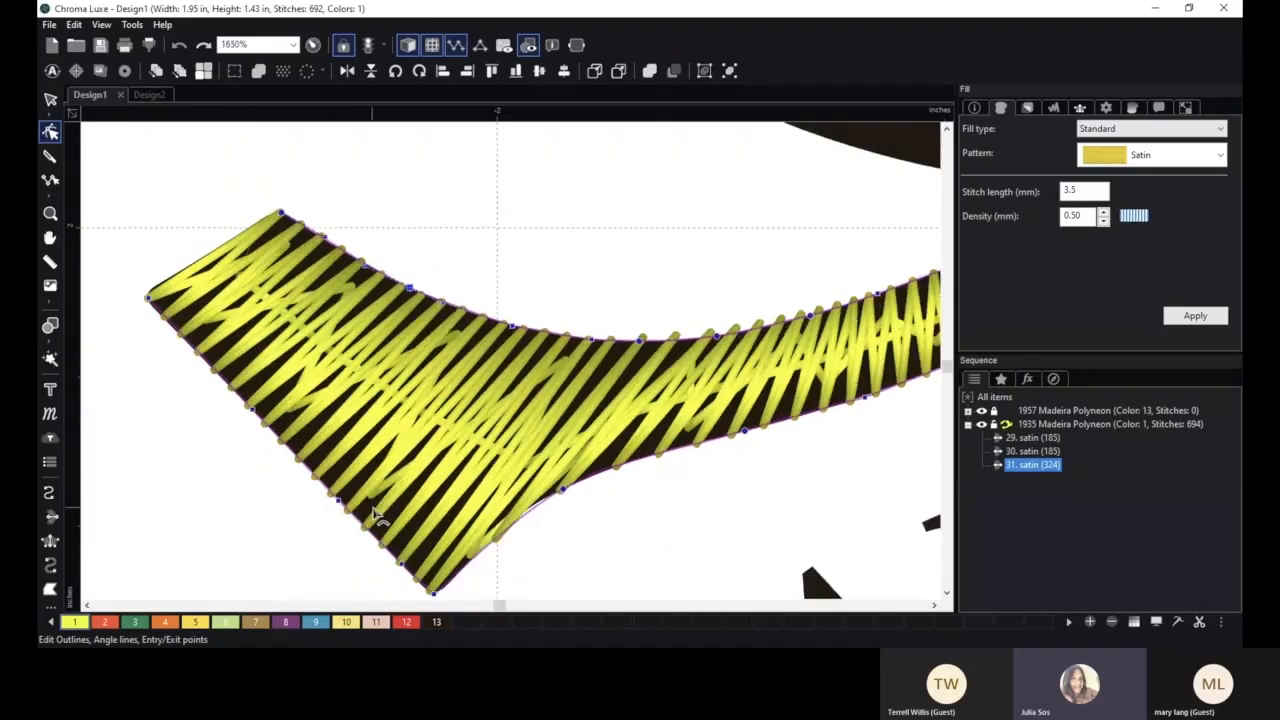
right_click(444, 574)
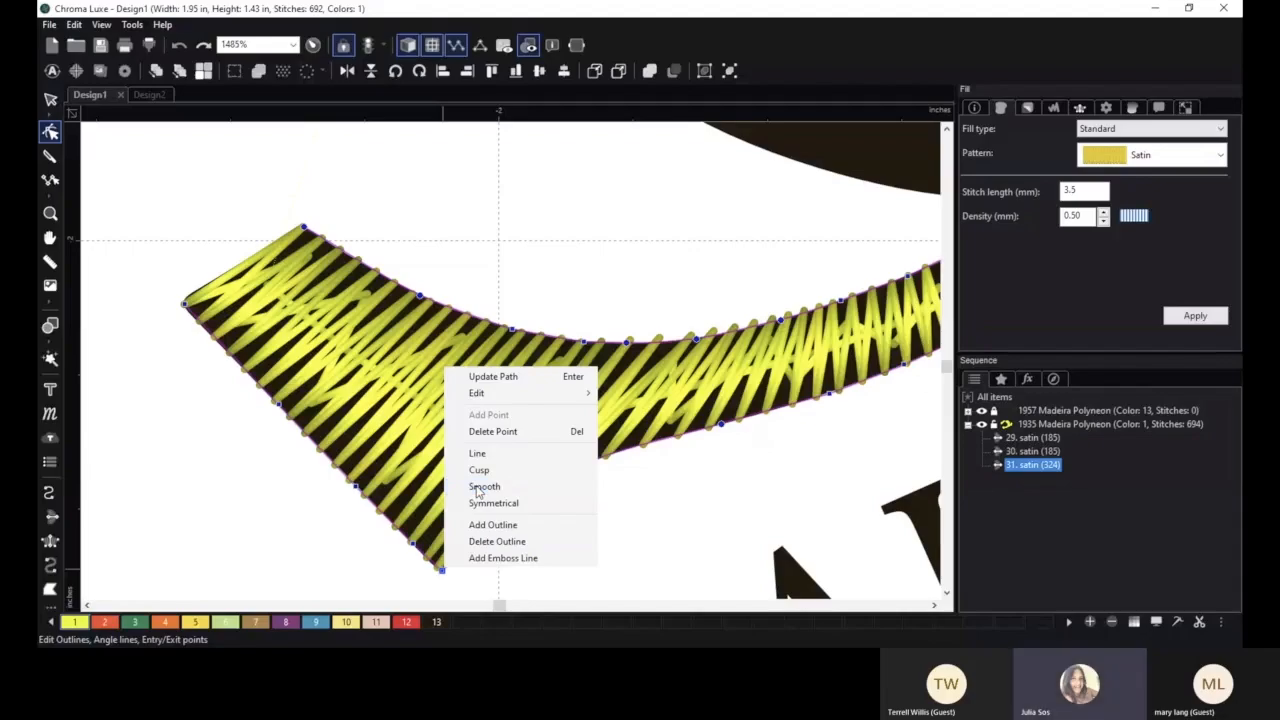
click(484, 486)
right_click(444, 576)
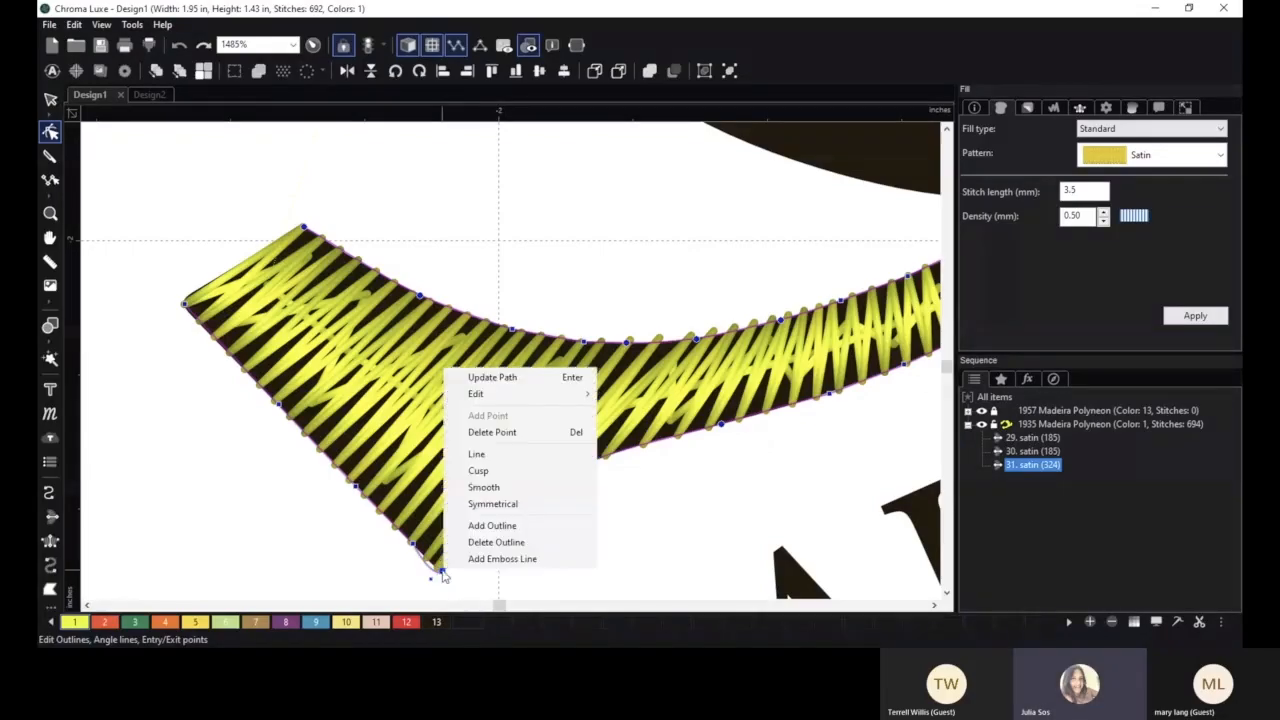
key(Escape)
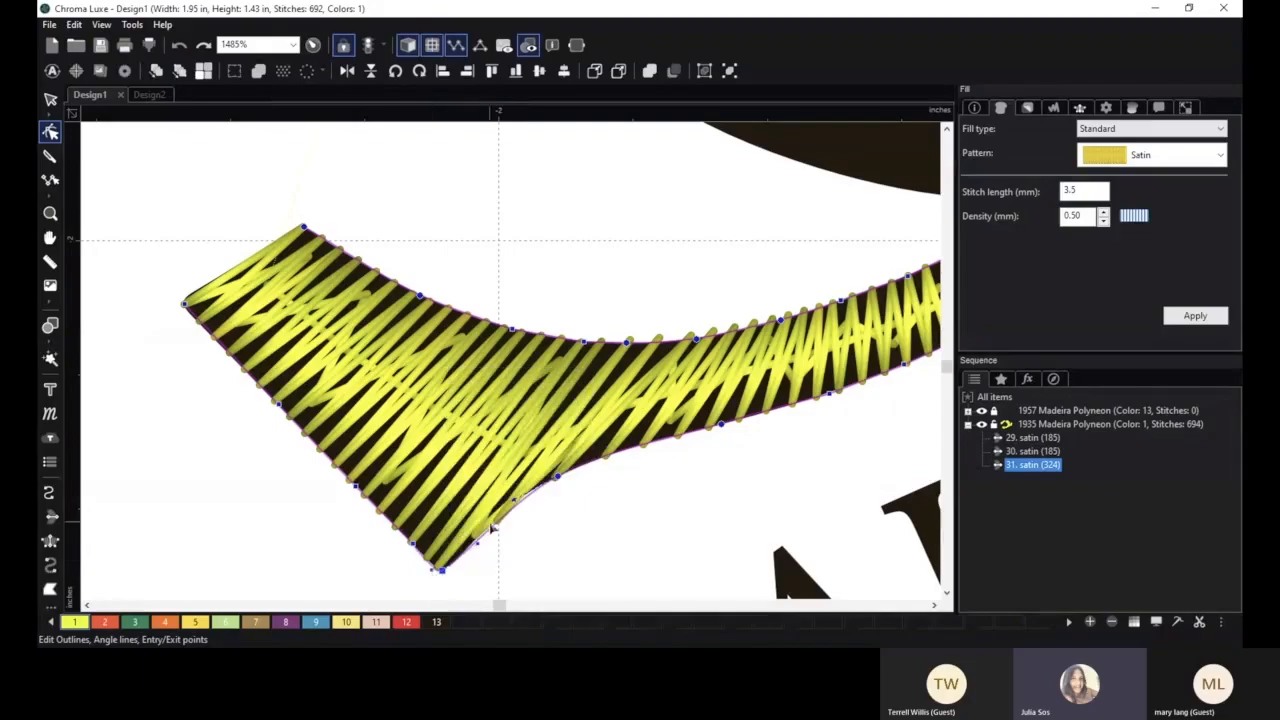
- Make the point along the narrow stroke's lower edge, right of the flare, Smooth
key(space)
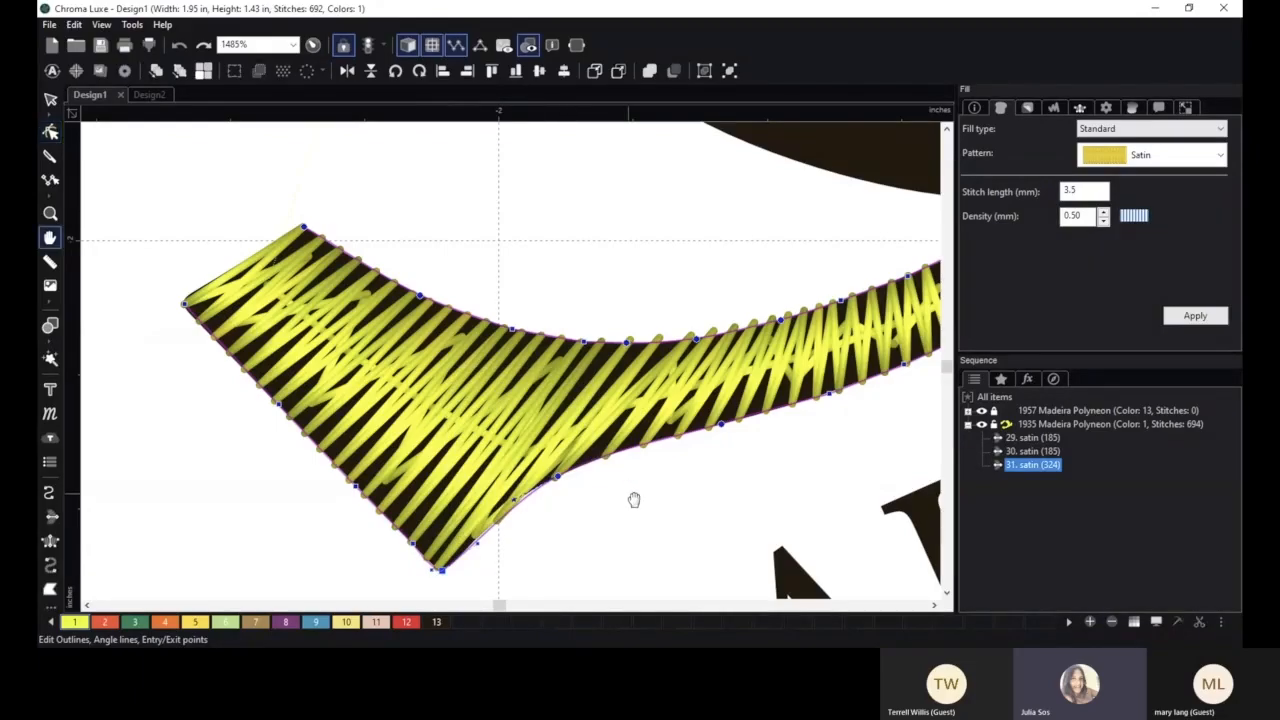
drag(634, 499, 434, 509)
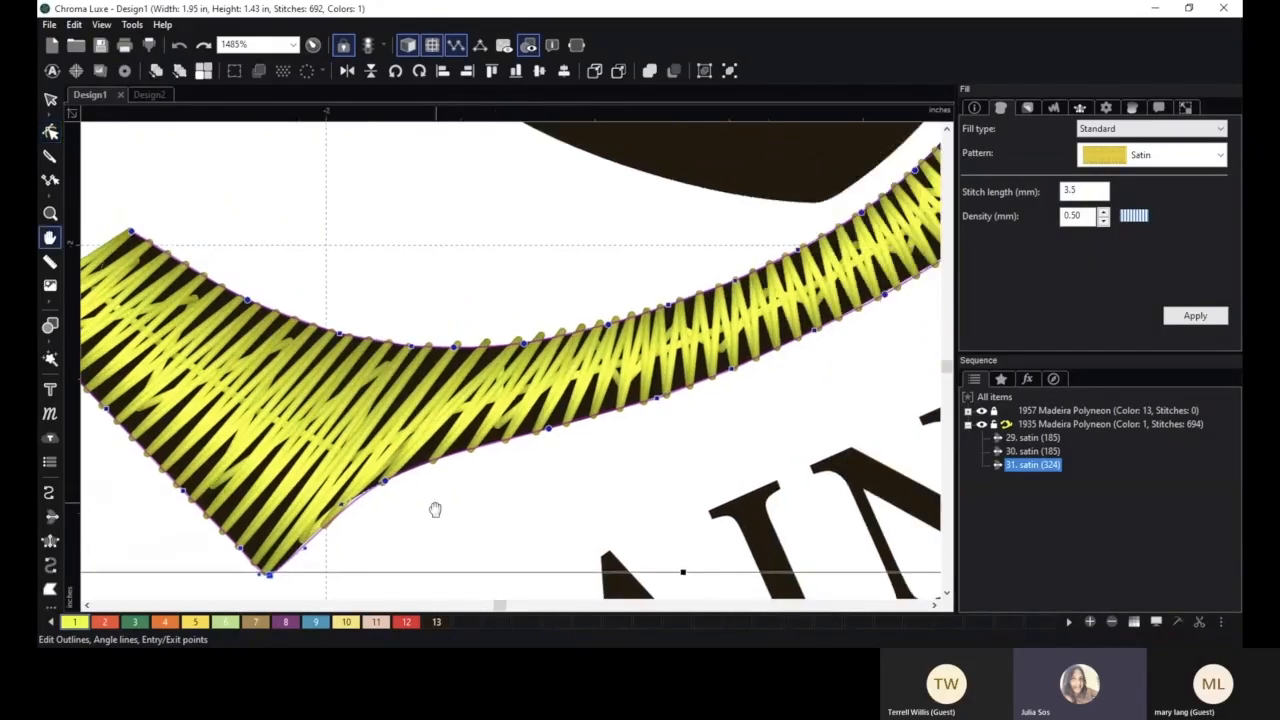
right_click(621, 405)
click(705, 524)
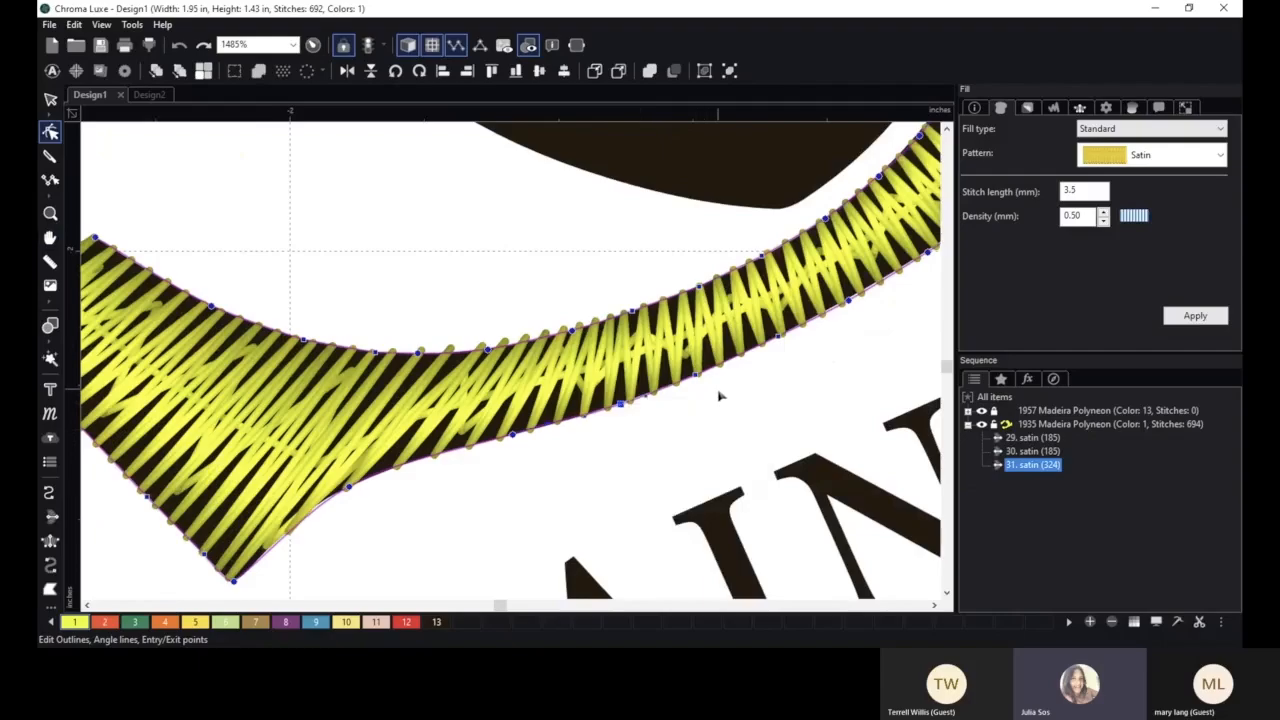
- Nudge the outline points on both edges onto the artwork where the narrow stroke widens into the curve
key(space)
drag(719, 397, 487, 459)
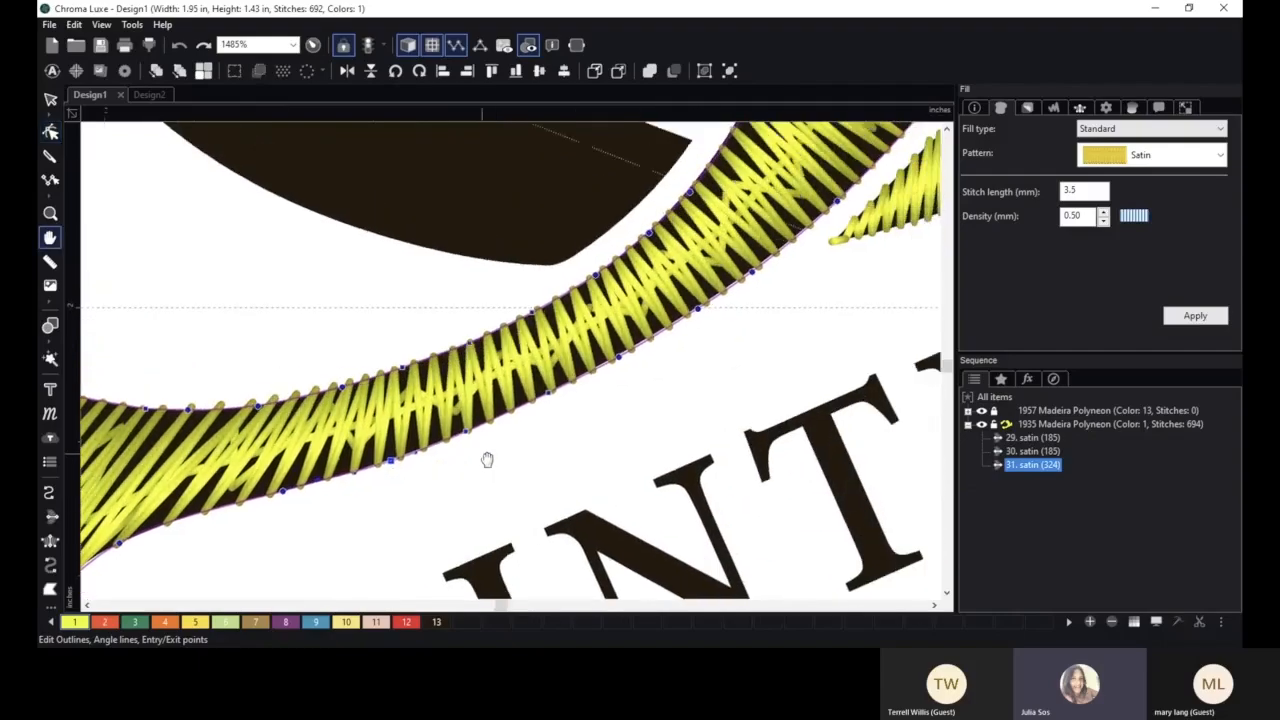
scroll(487, 459, up, 5)
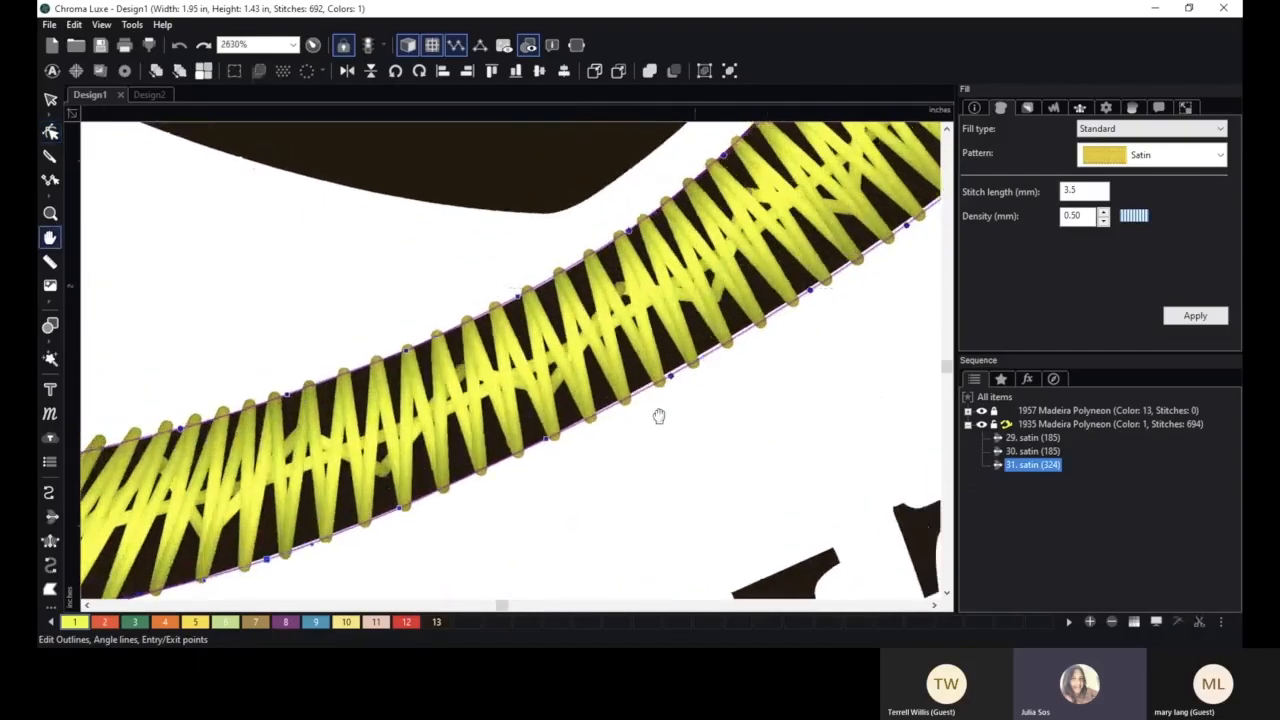
drag(540, 479, 490, 503)
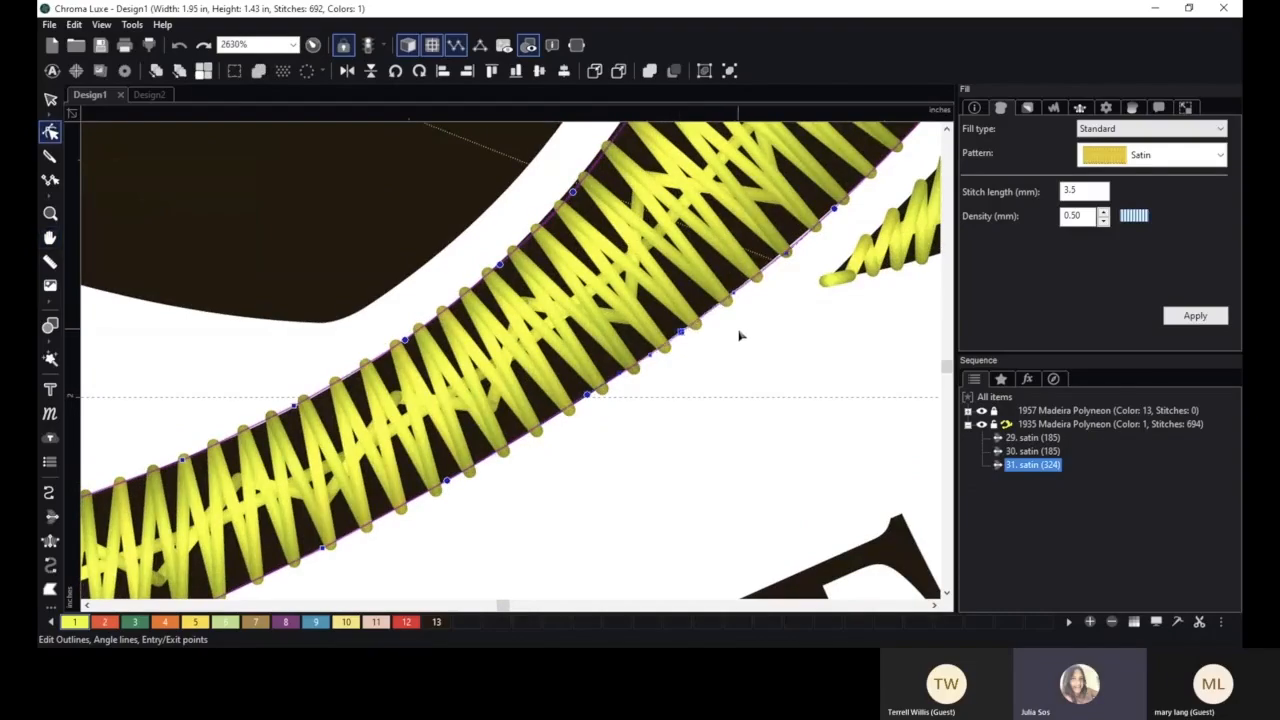
drag(573, 193, 569, 191)
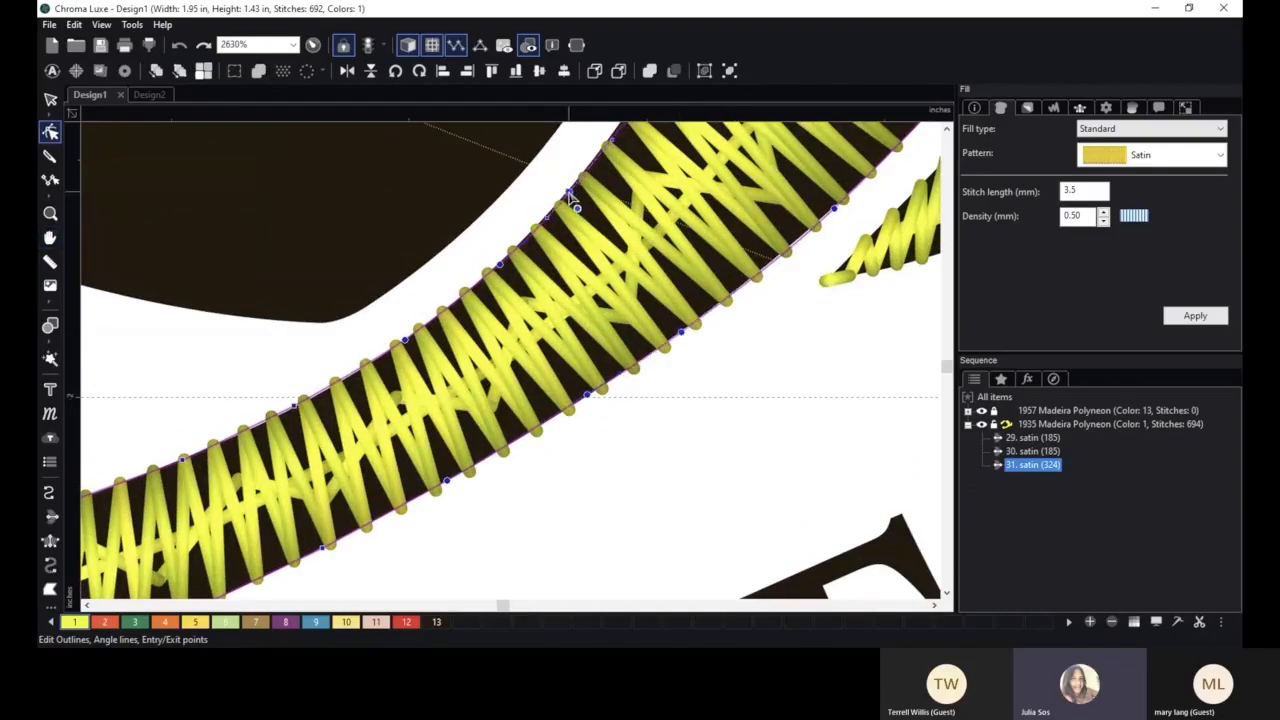
drag(785, 373, 650, 535)
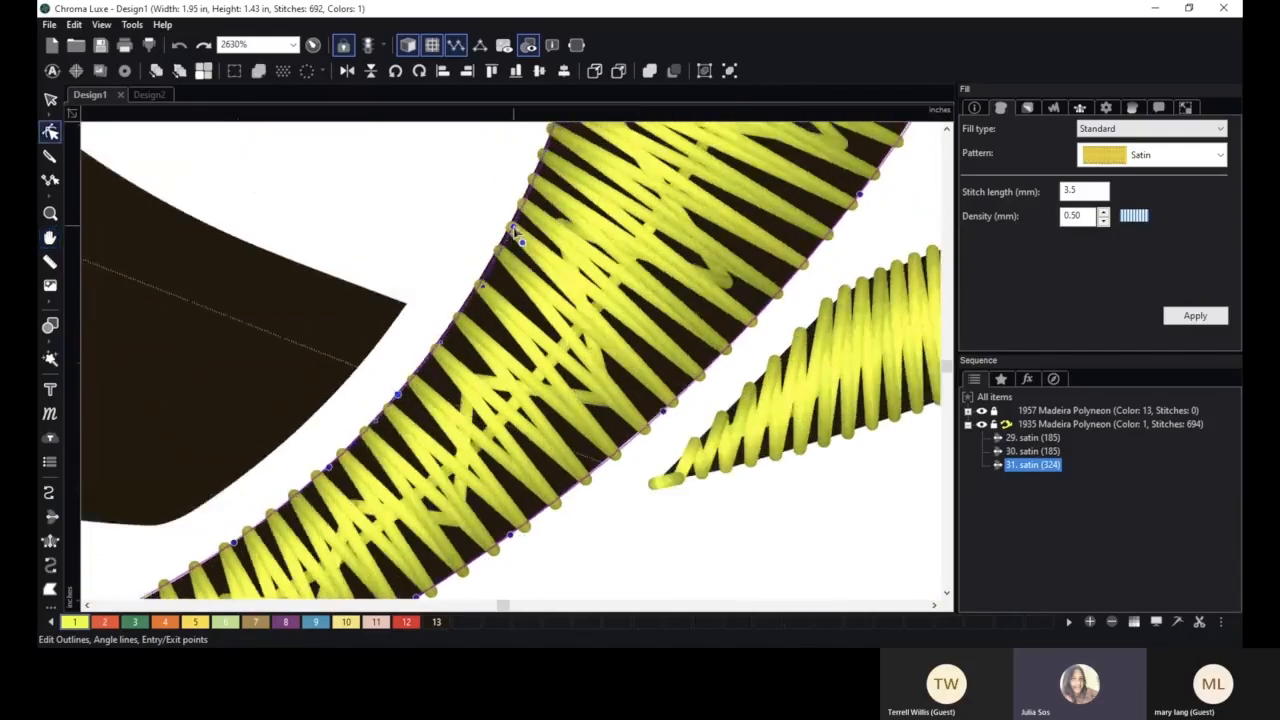
drag(790, 315, 598, 635)
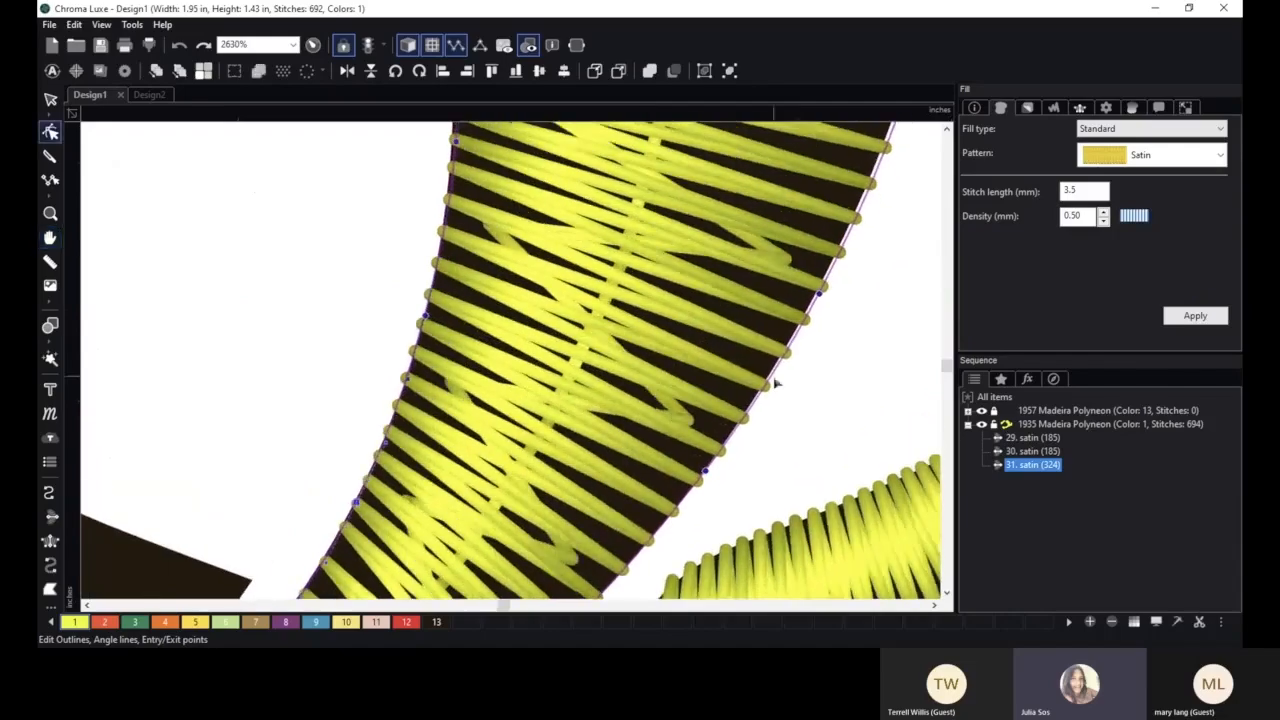
- Shift the outer- and inner-edge points around the middle of the wide curve onto the artwork's edges
scroll(347, 213, down, 2)
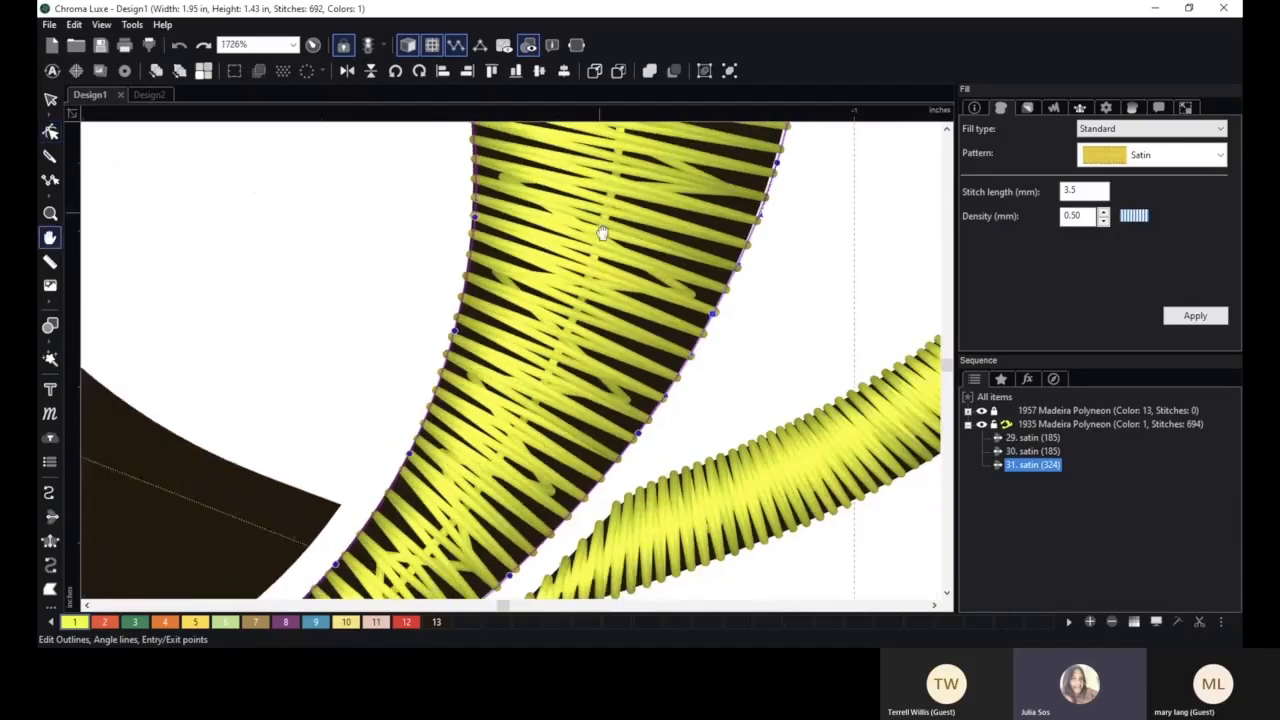
drag(600, 229, 550, 392)
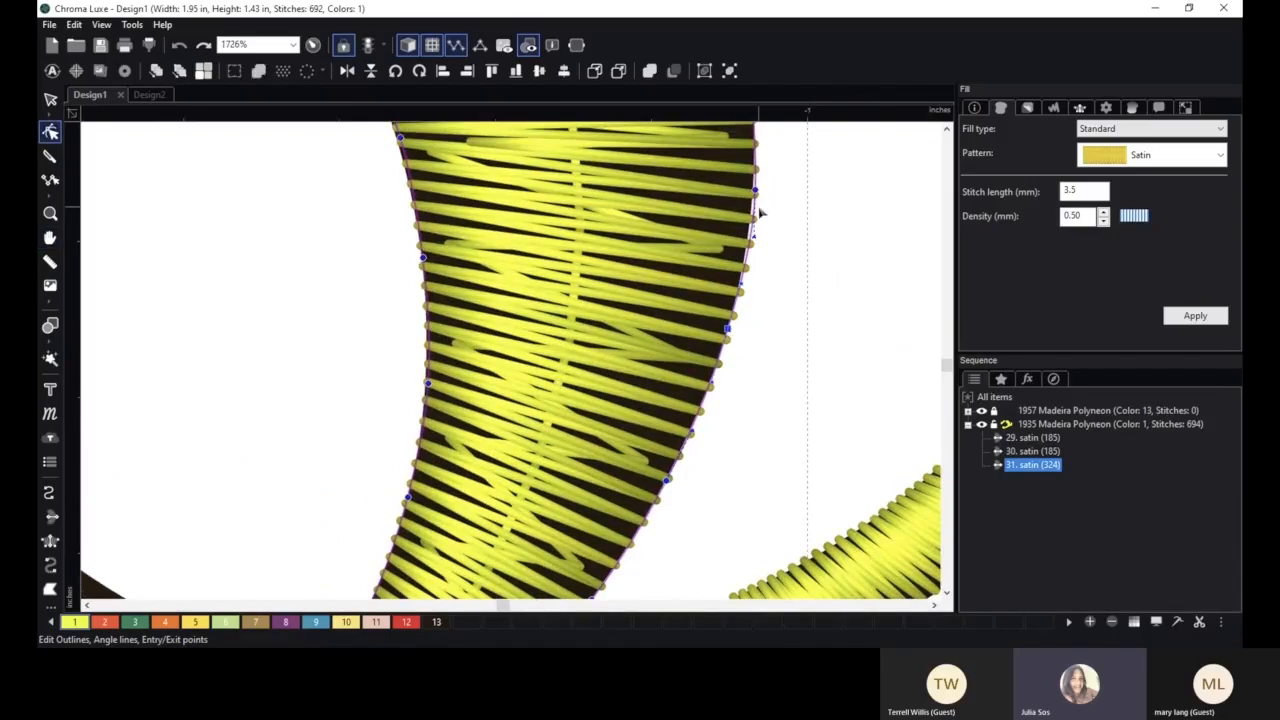
key(space)
drag(780, 260, 731, 357)
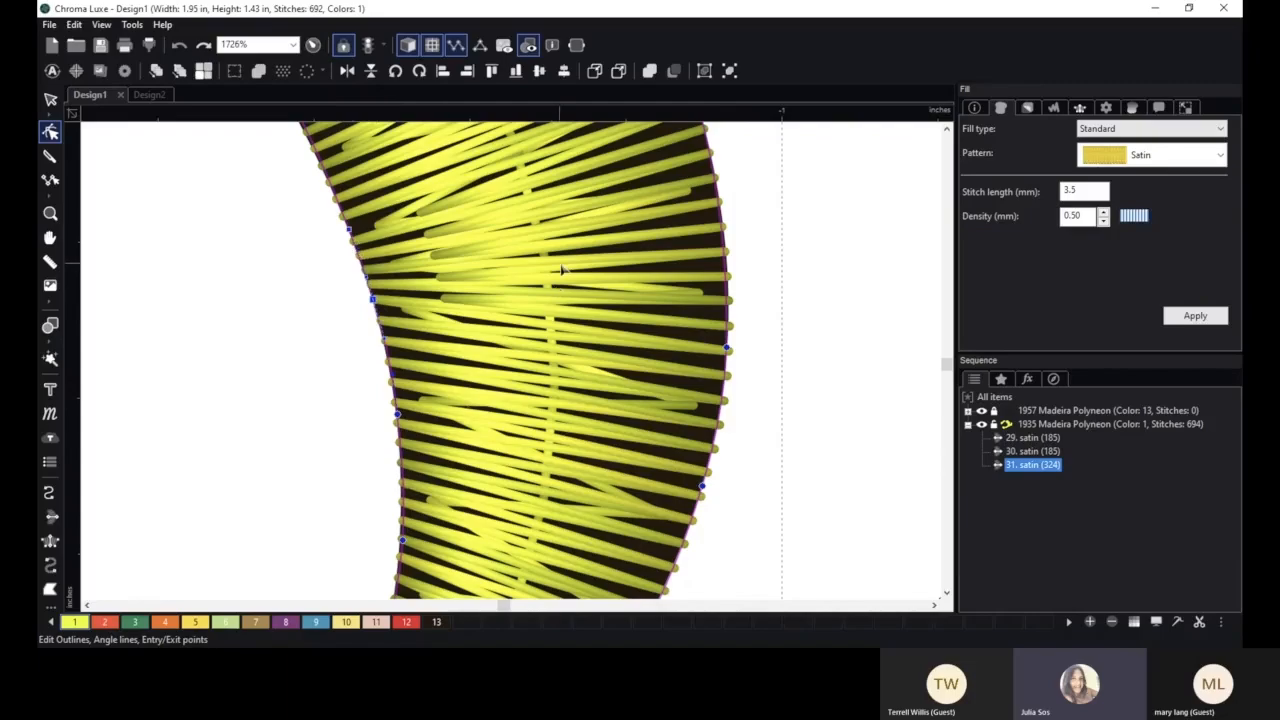
click(400, 542)
key(space)
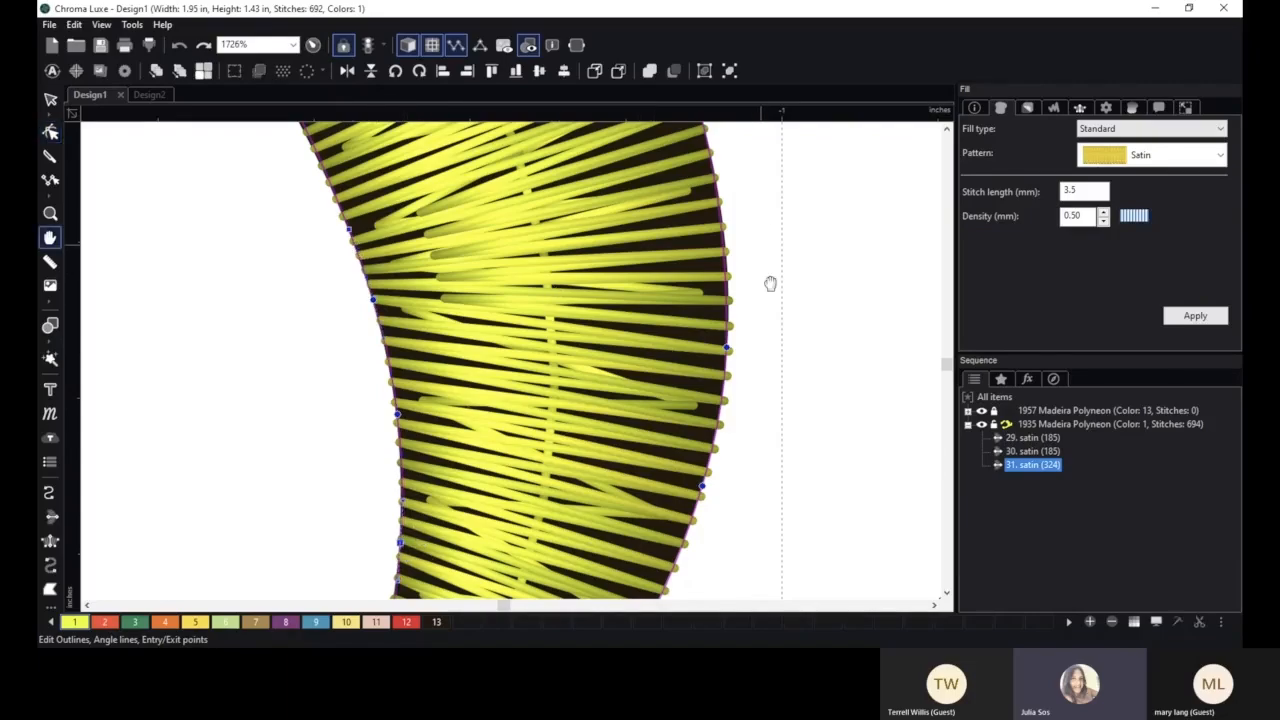
- Move the outer-edge points on the upper part of the wide curve onto the artwork's edge
drag(770, 284, 722, 520)
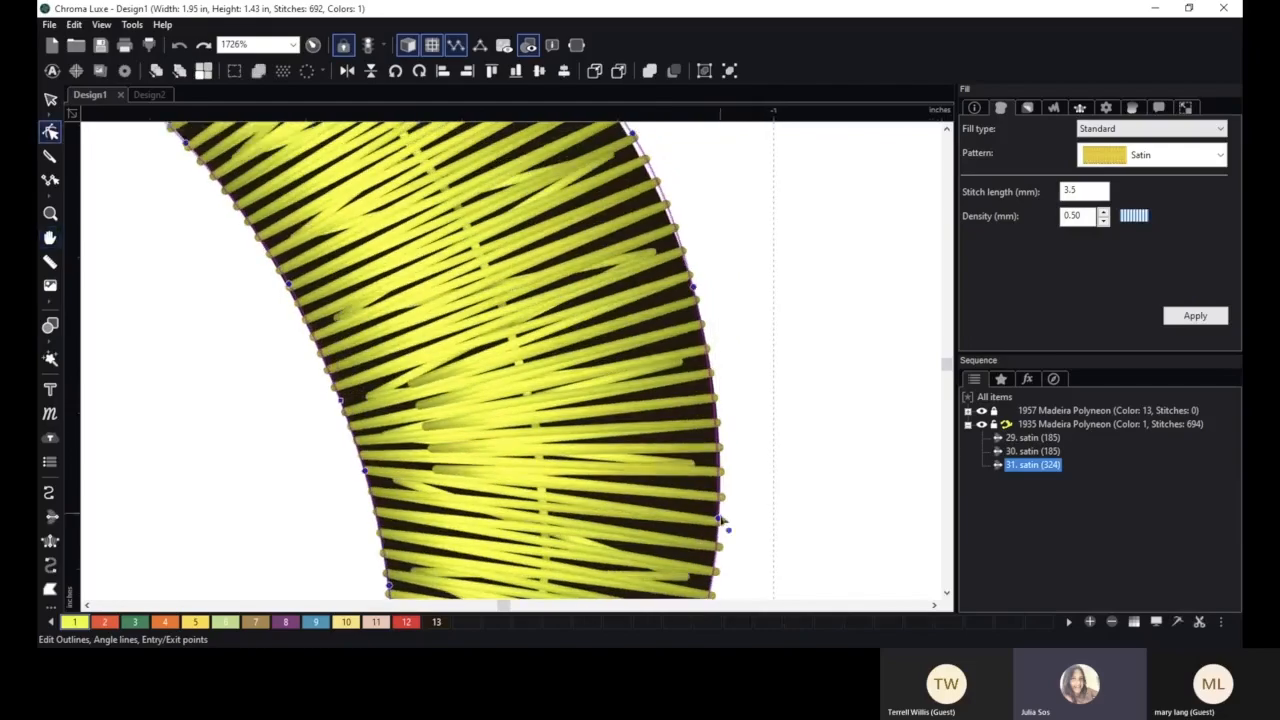
key(space)
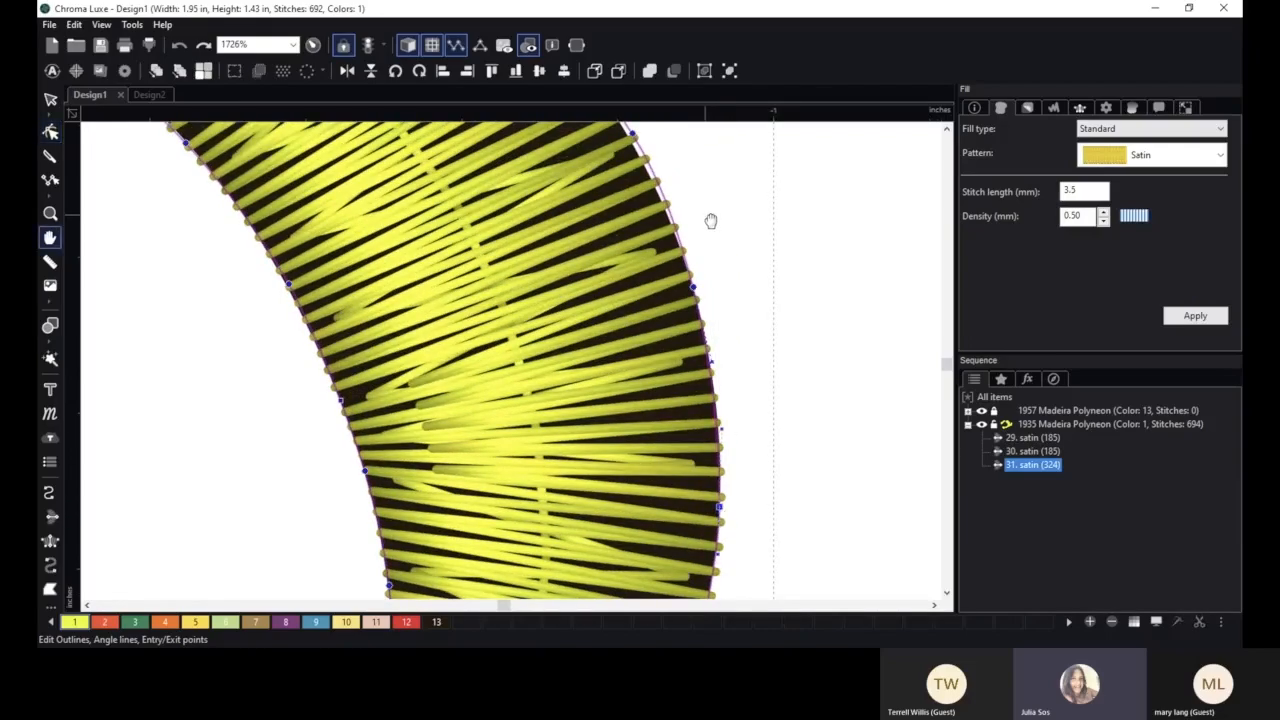
drag(723, 286, 683, 316)
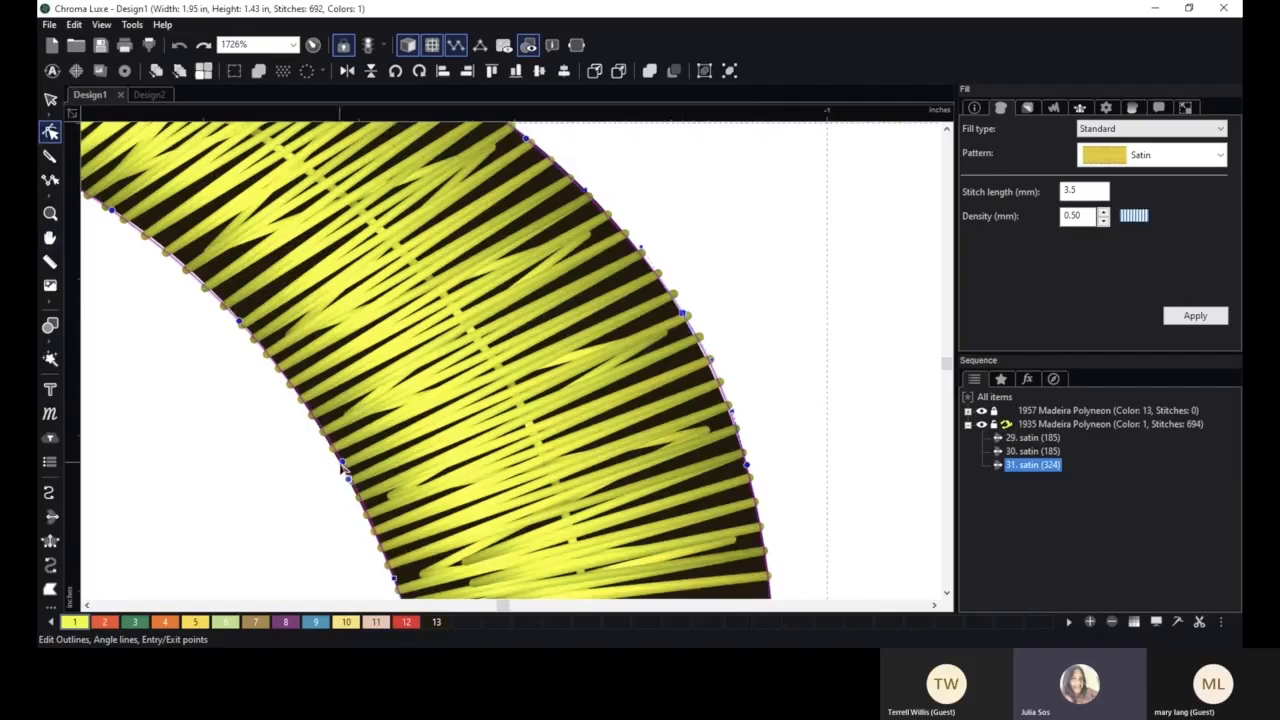
- Align the outer-edge points and corner of the satin's upper end with the artwork and regenerate the stitches
key(space)
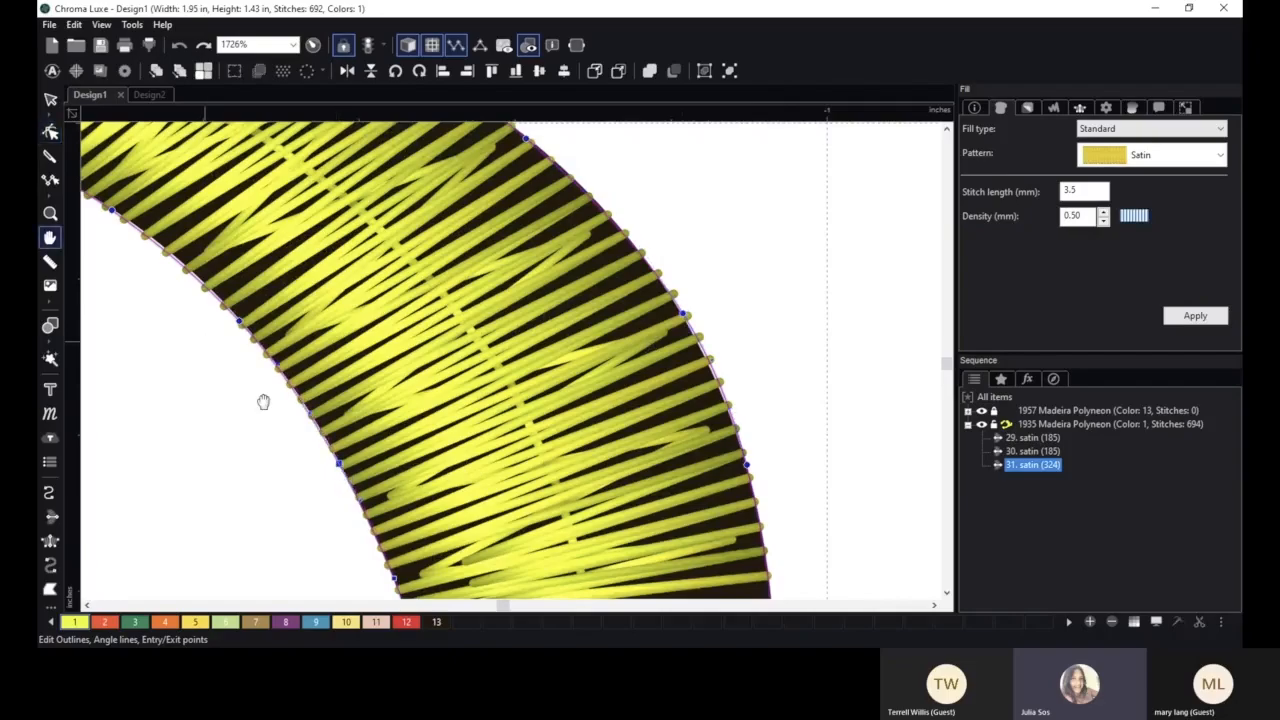
drag(263, 400, 427, 497)
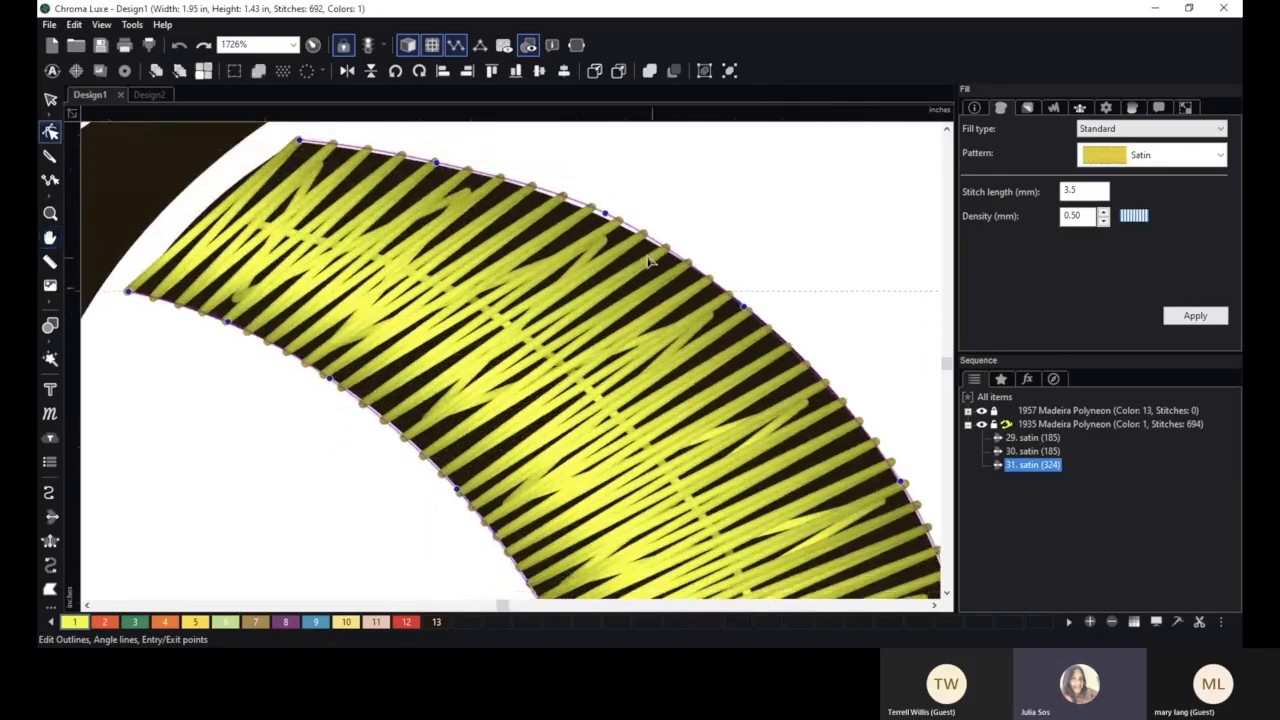
click(437, 170)
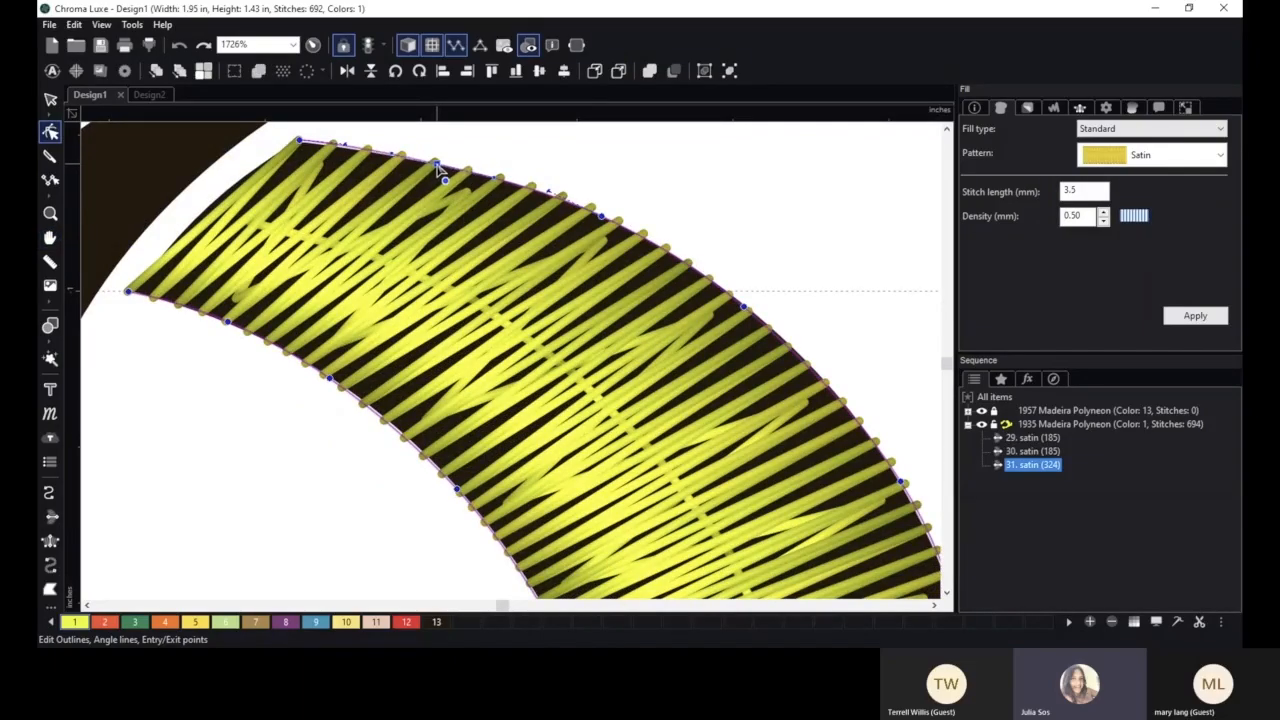
drag(437, 170, 301, 140)
scroll(418, 513, down, 3)
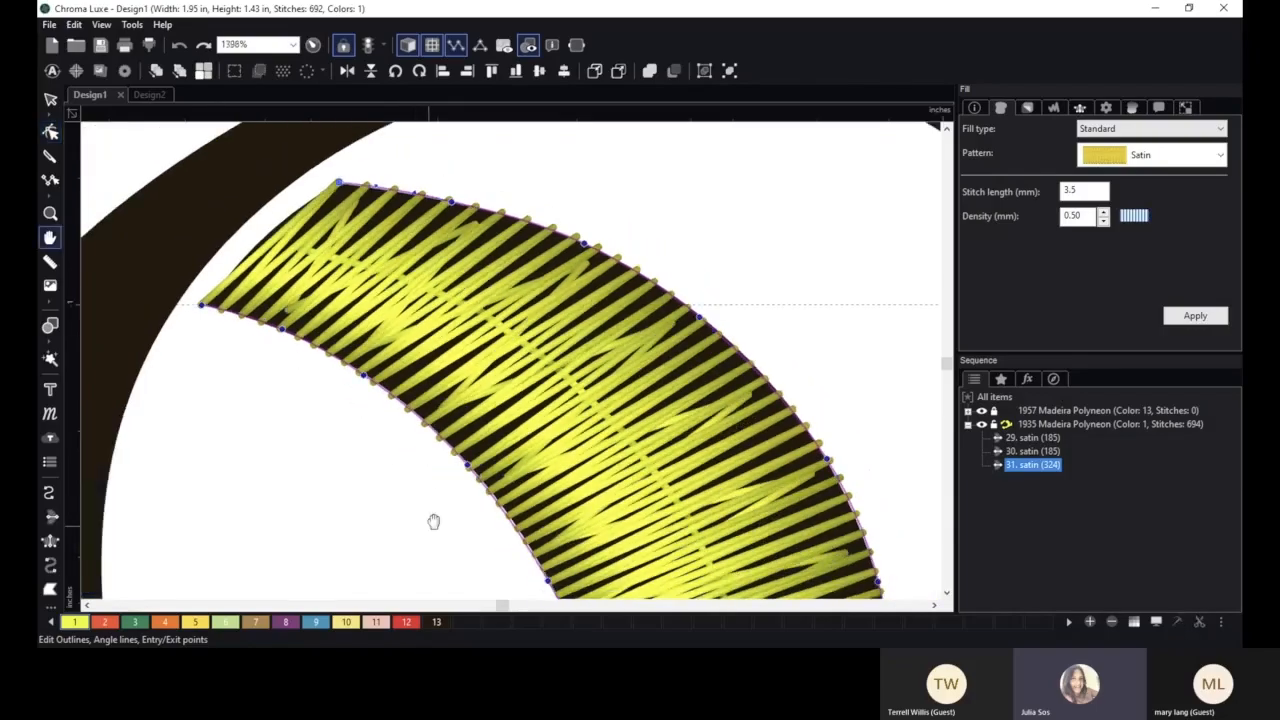
scroll(480, 320, up, 2)
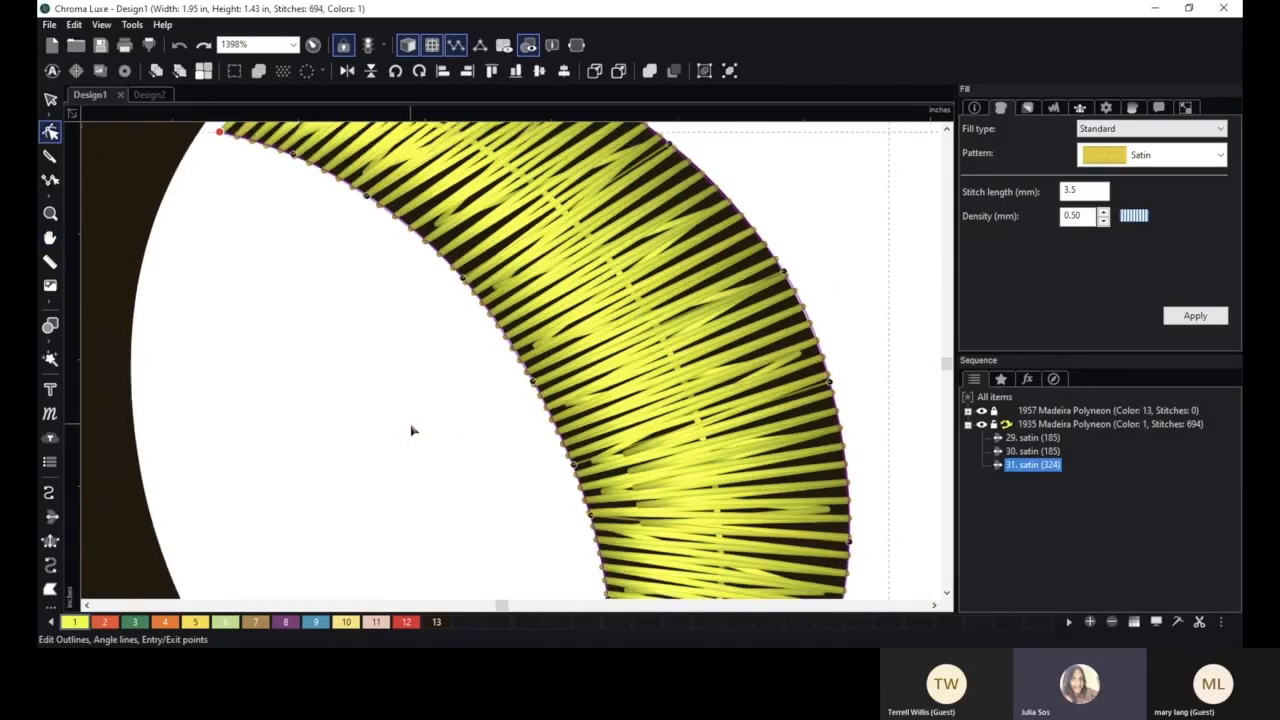
- Adjust the end points of the angle lines across the satin's wide curve
scroll(480, 350, down, 2)
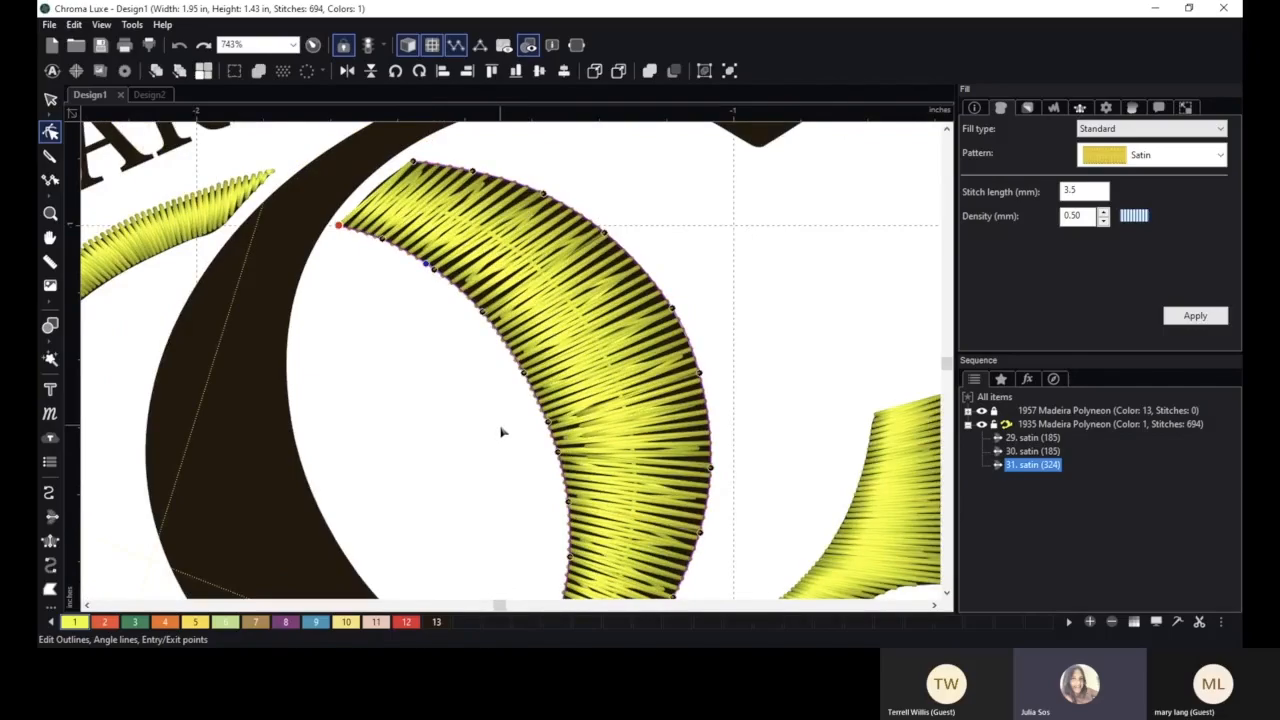
scroll(503, 431, down, 1)
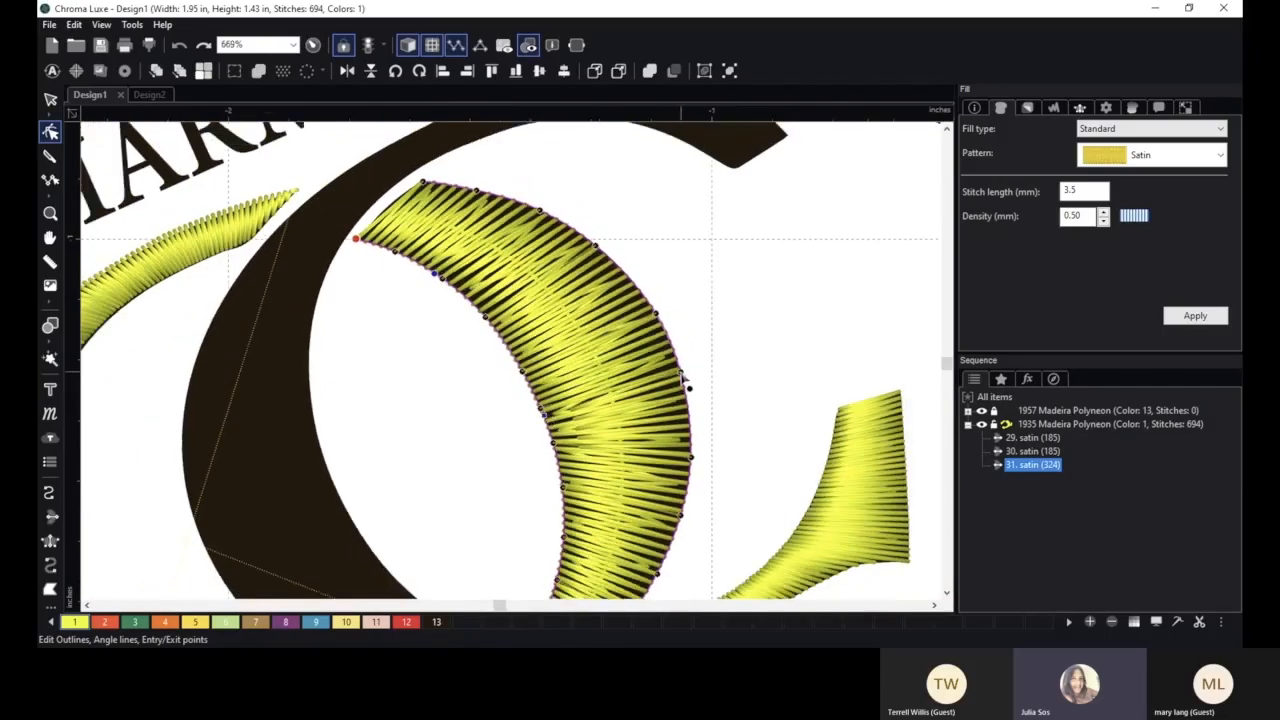
drag(554, 444, 691, 457)
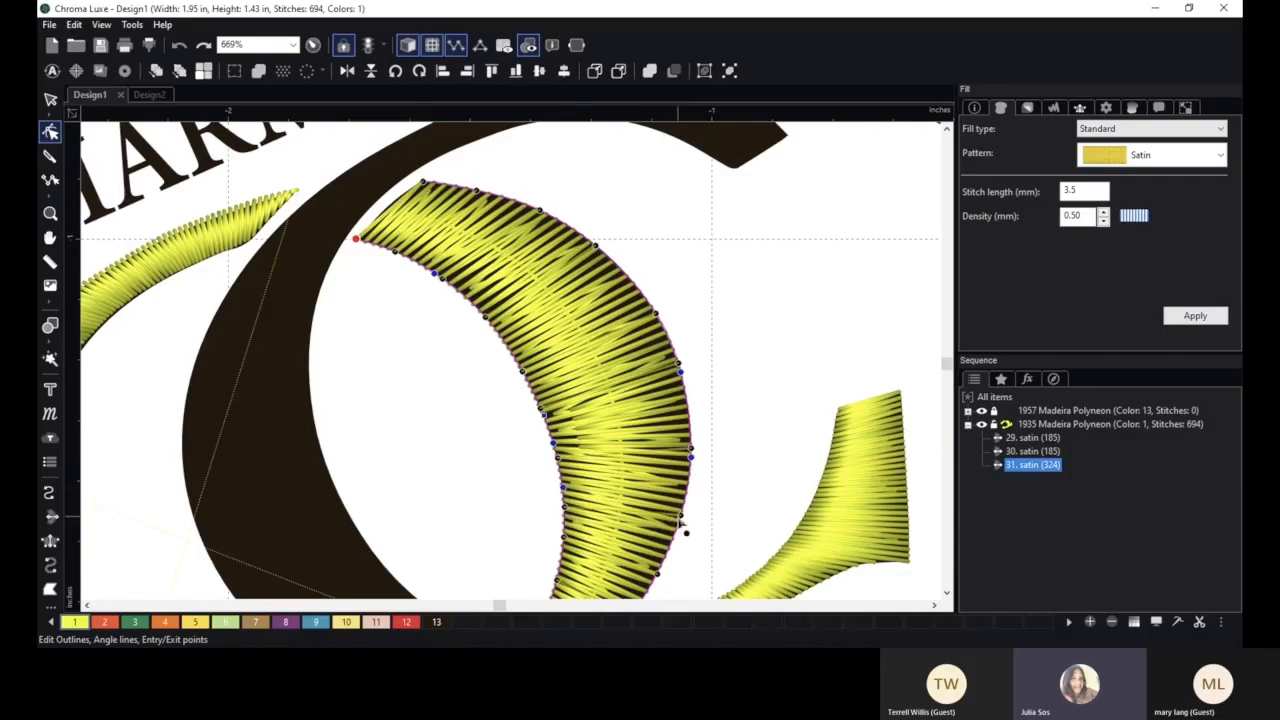
key(space)
drag(706, 477, 562, 345)
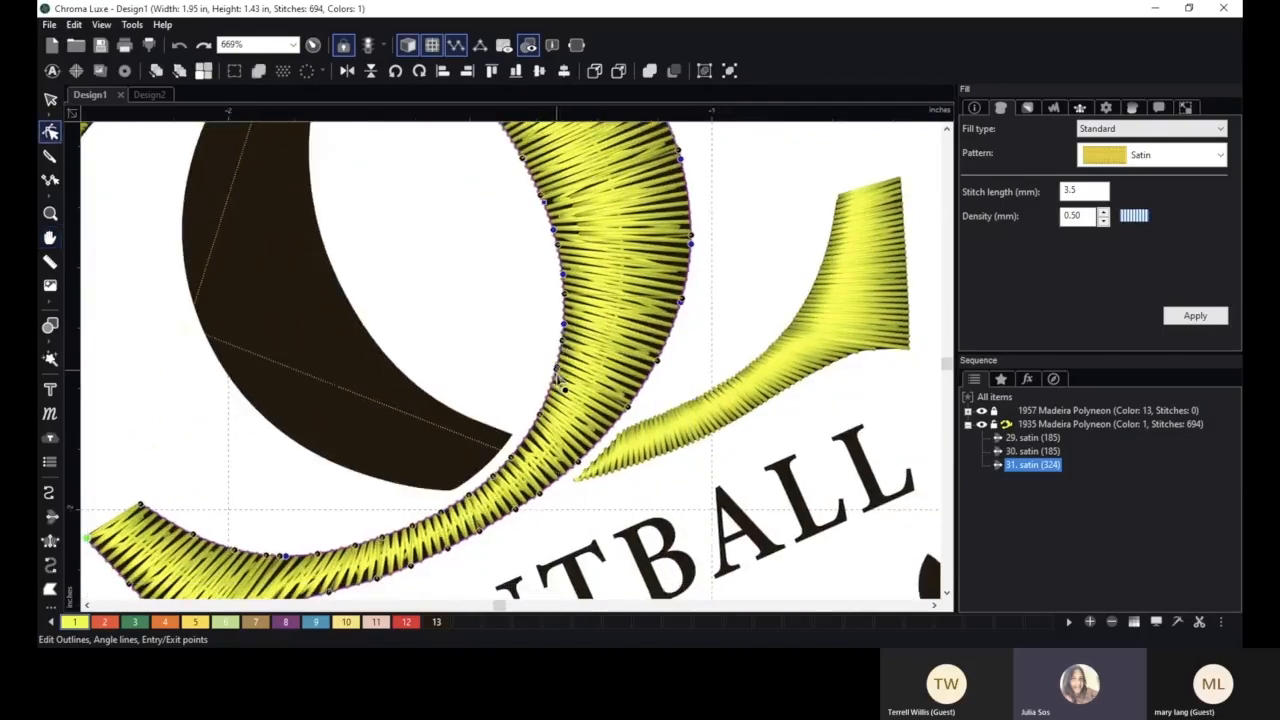
- Recolor the curved satin with color 3, Madeira Polyneon 1751 Isle Green
scroll(521, 457, down, 5)
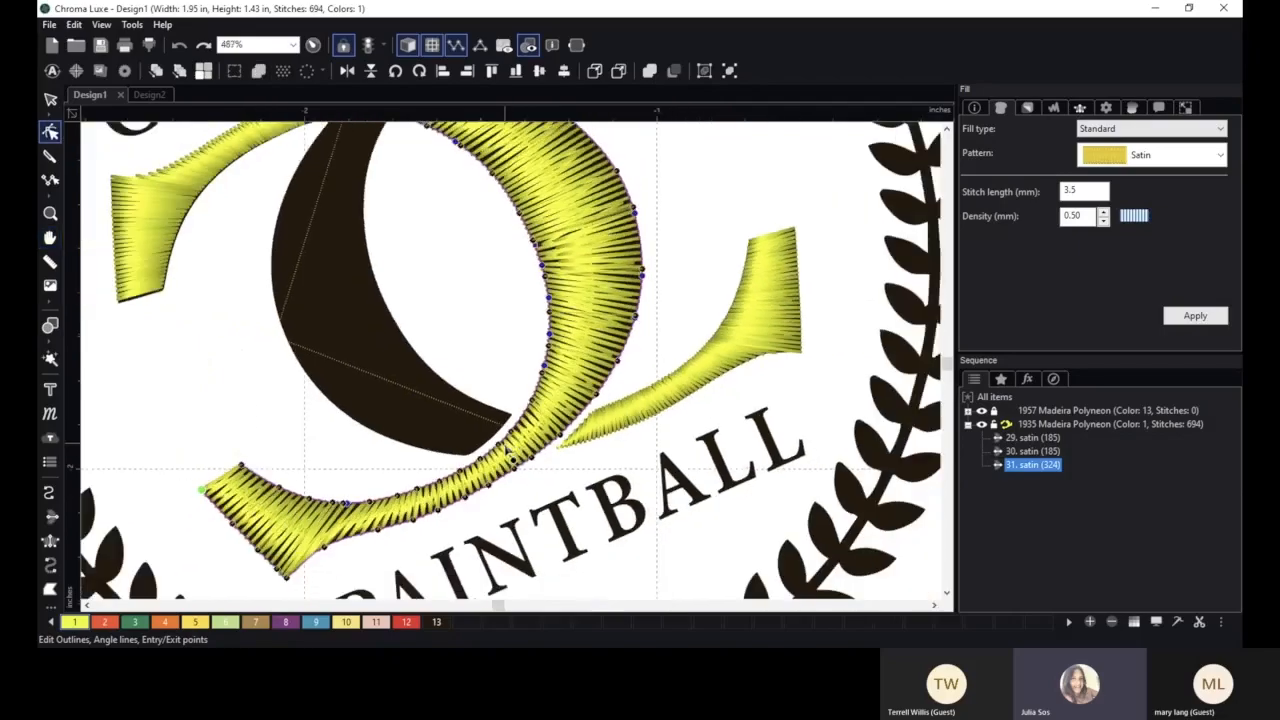
click(135, 622)
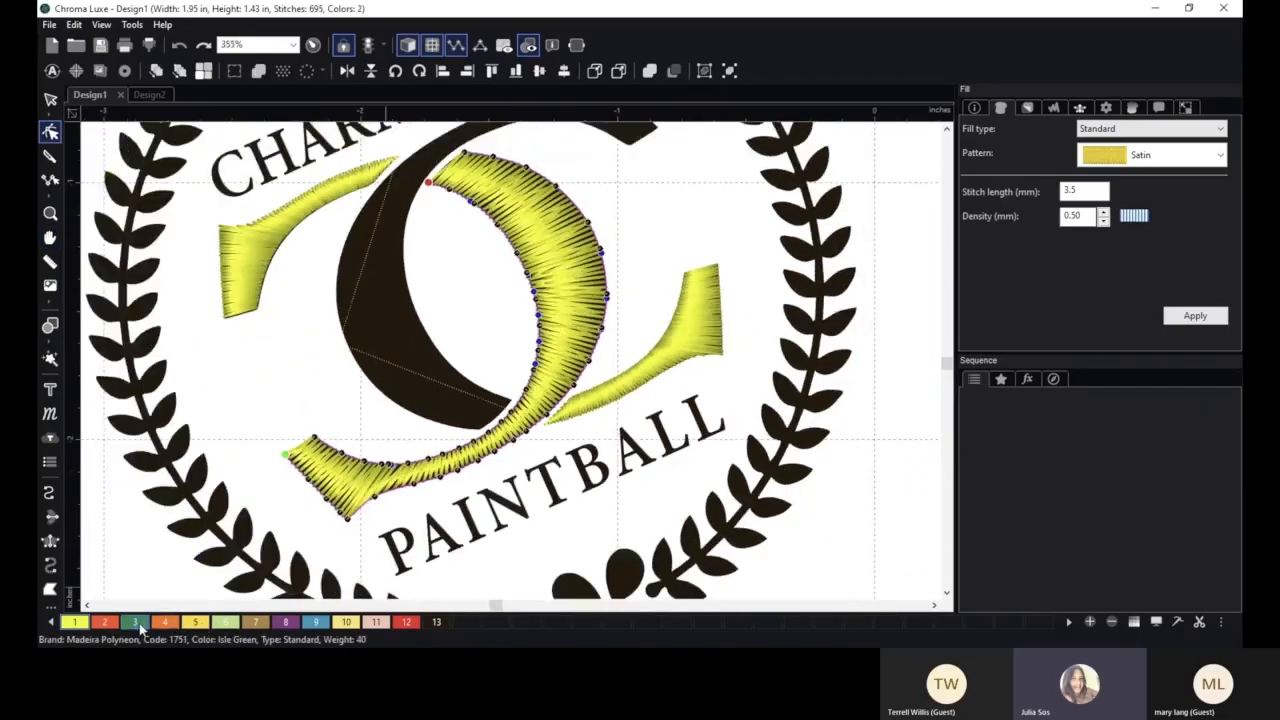
scroll(619, 201, up, 3)
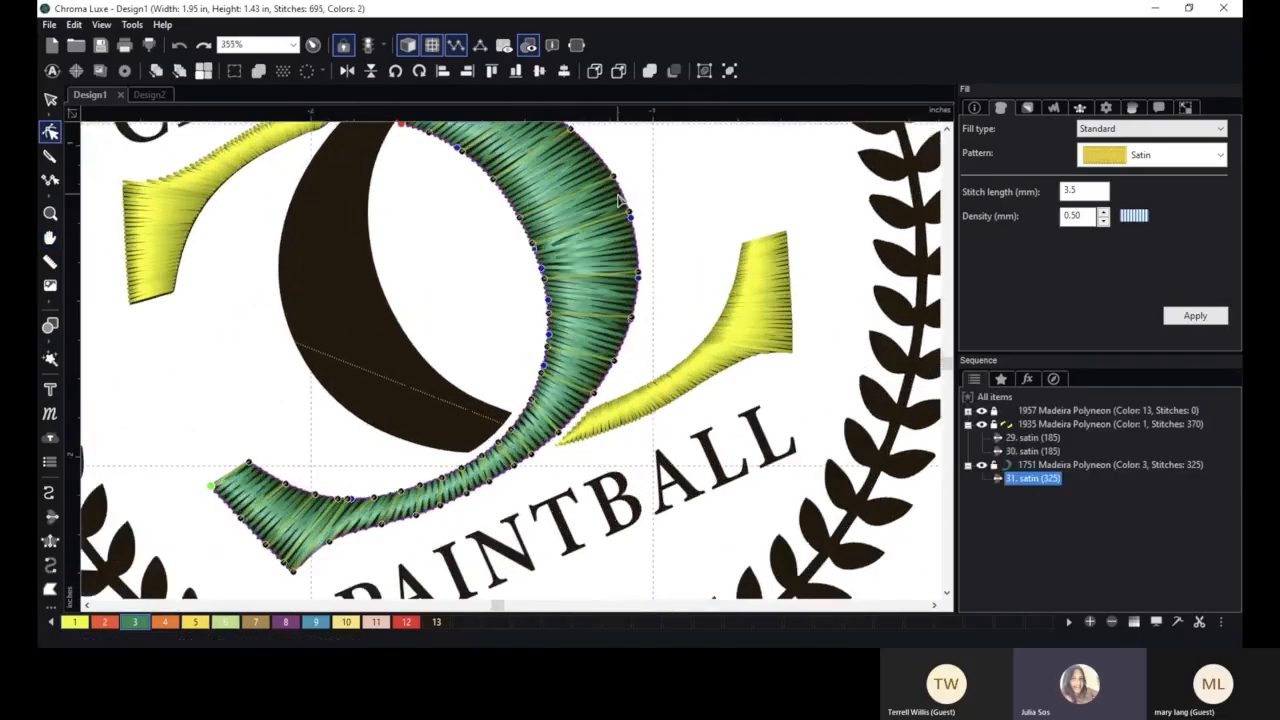
- Set the green curved satin's density to 0.30 mm and apply it
scroll(566, 410, down, 1)
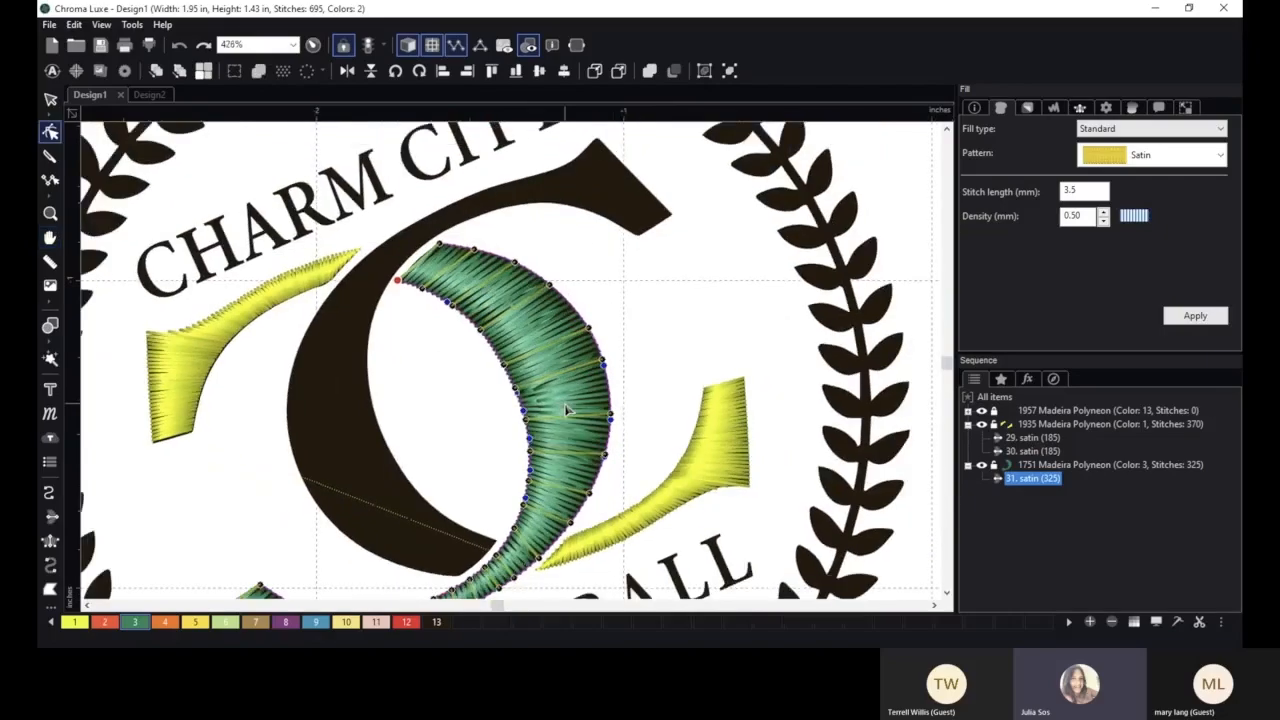
key(space)
mouse_move(518, 480)
mouse_down()
mouse_move(520, 372)
mouse_move(578, 300)
mouse_up()
scroll(578, 300, up, 3)
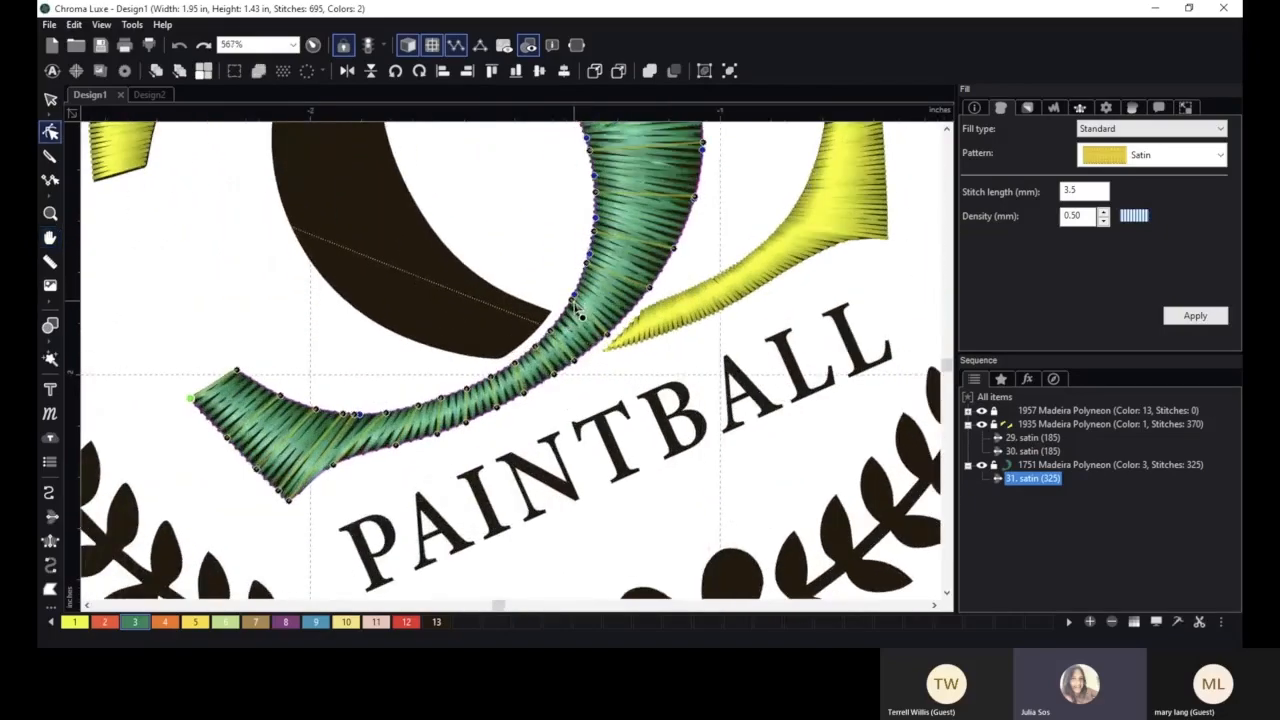
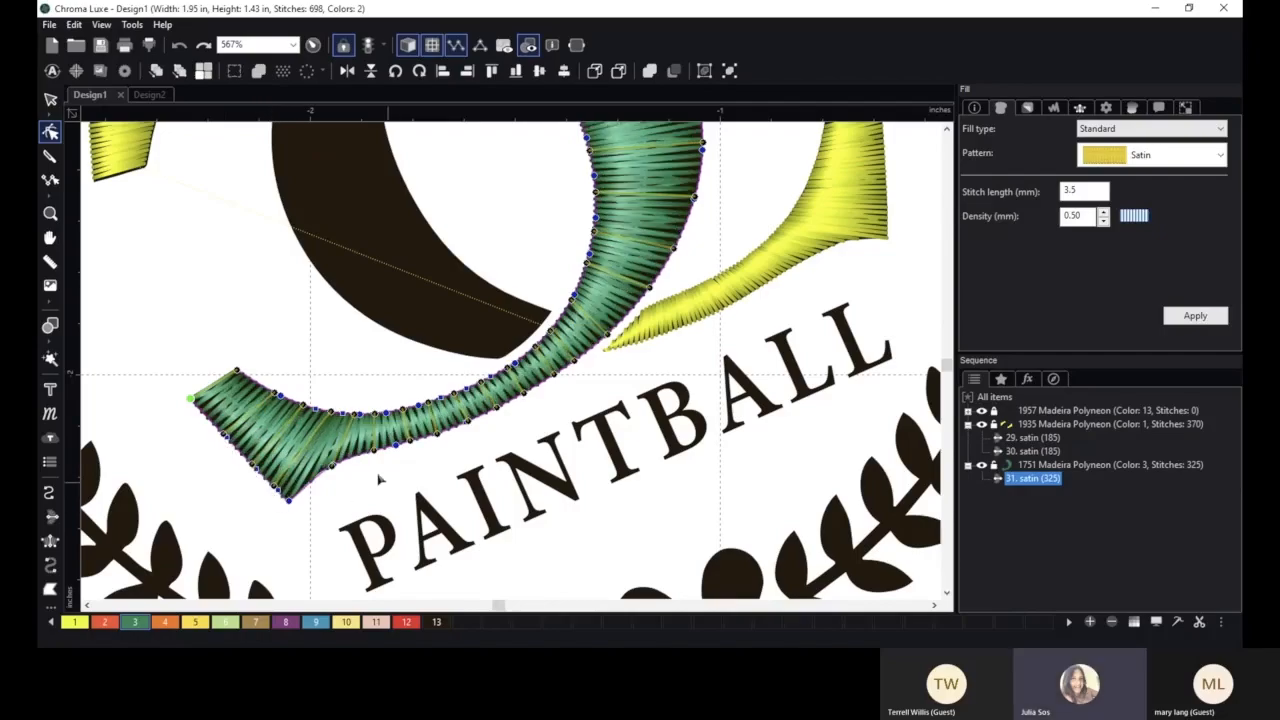
scroll(379, 480, down, 4)
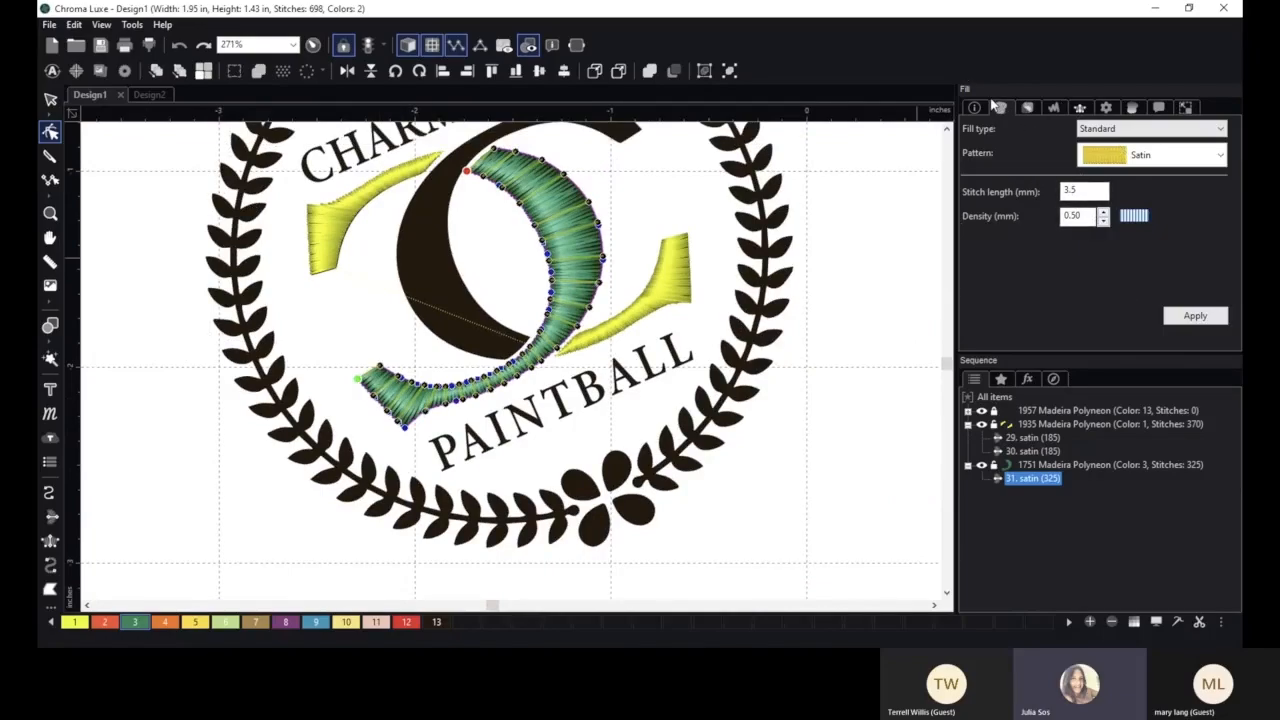
click(1103, 220)
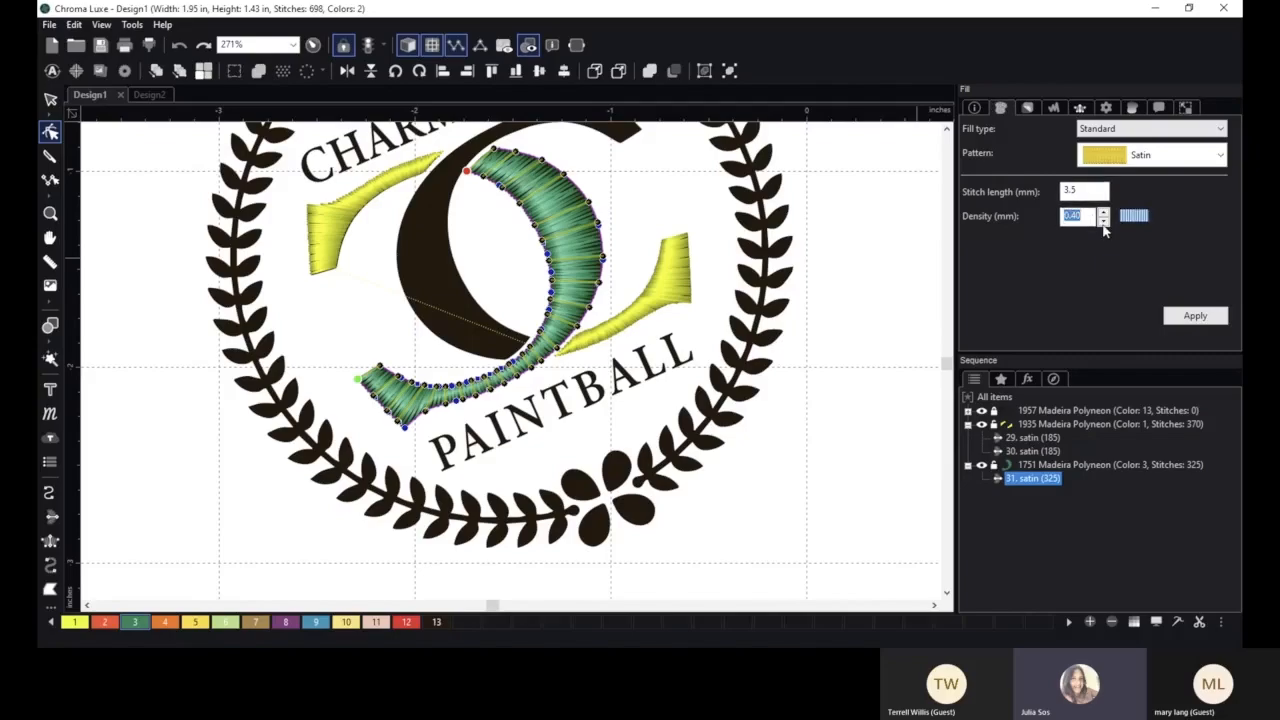
click(1103, 220)
click(1193, 316)
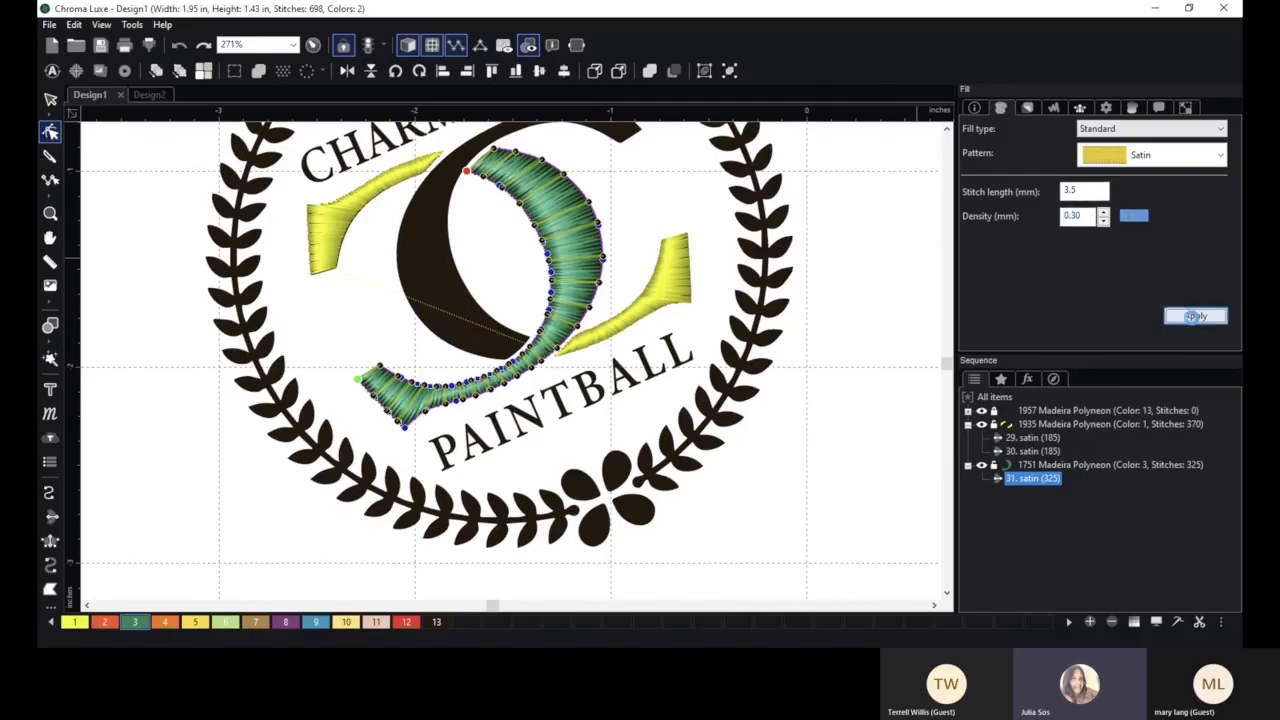
- Duplicate the green curved satin and rotate the copy to match the angle of the monogram's opposite curve
click(50, 98)
scroll(625, 325, down, 1)
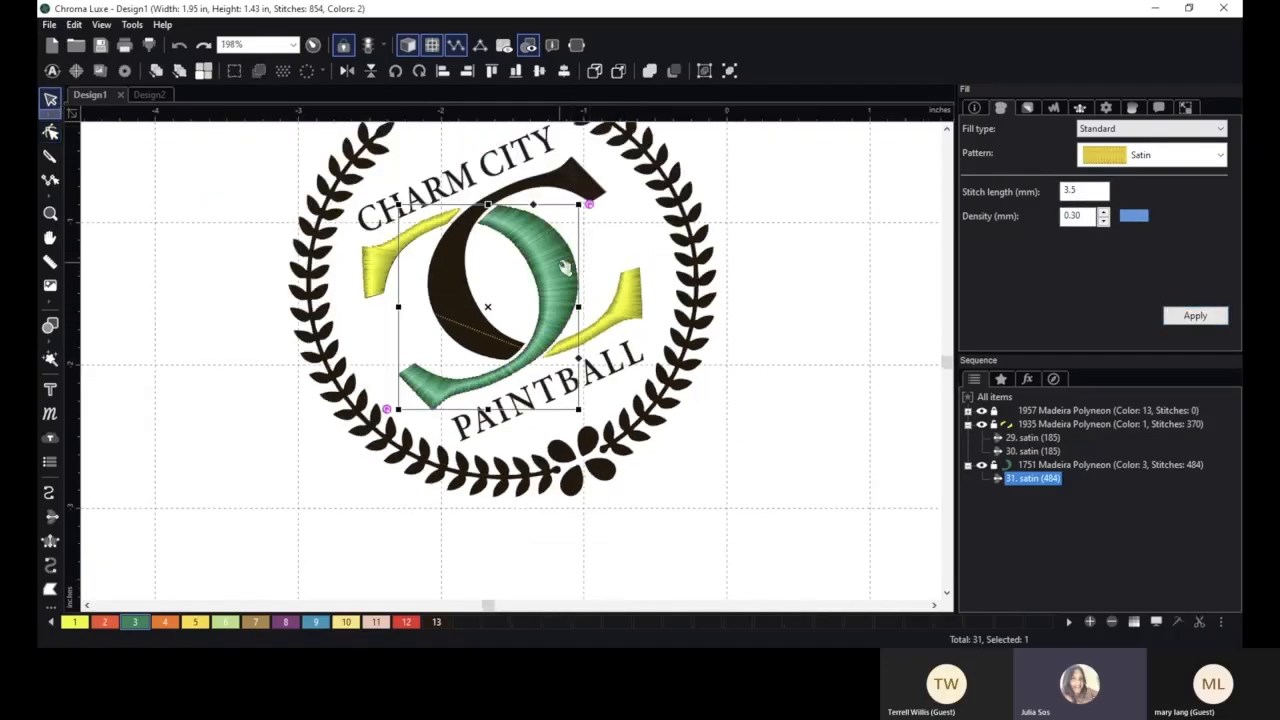
drag(553, 266, 742, 342)
drag(781, 284, 574, 186)
scroll(470, 345, down, 1)
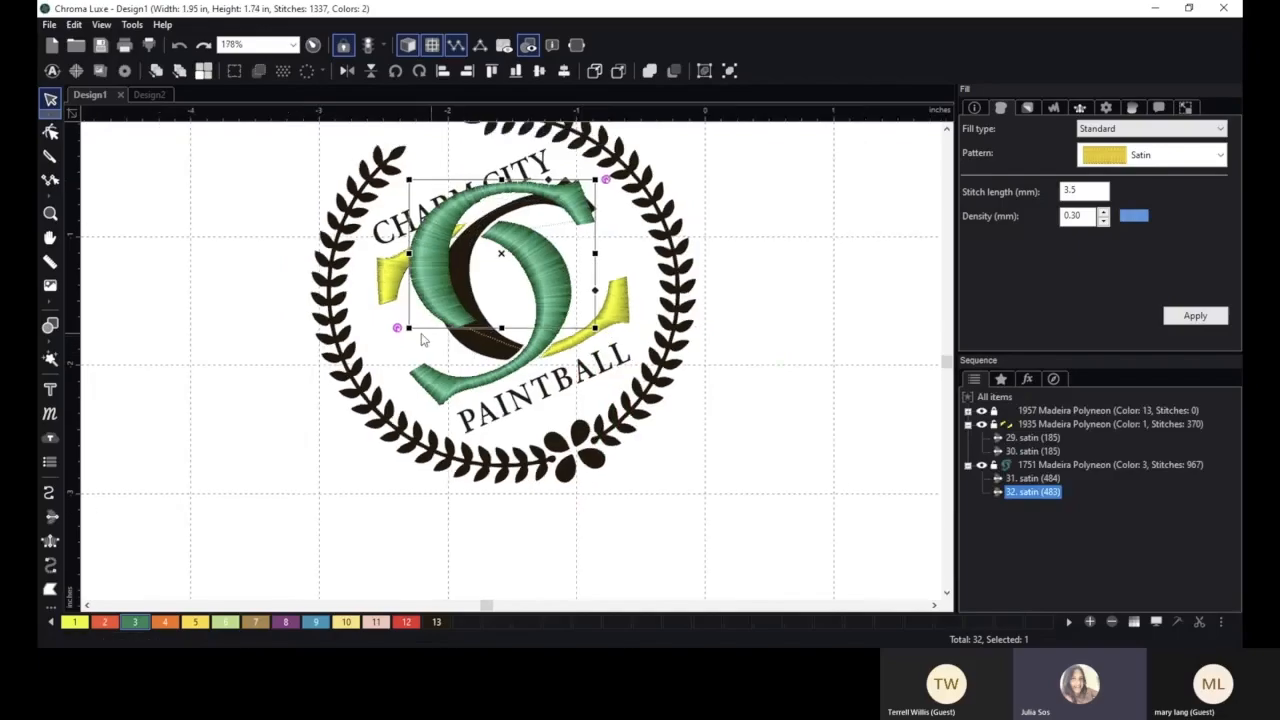
drag(396, 328, 519, 287)
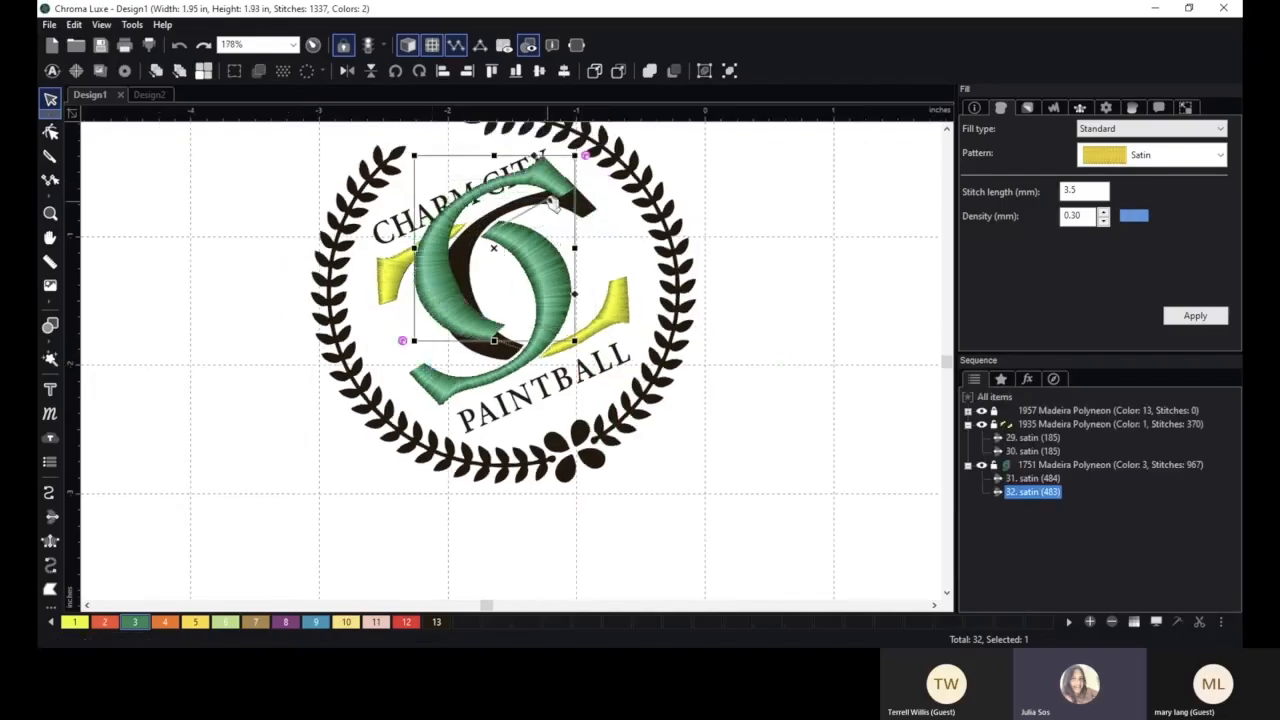
- Move the rotated copy onto the monogram's uncovered dark curve, fine-tune its alignment with the artwork and deselect it
drag(554, 225, 574, 206)
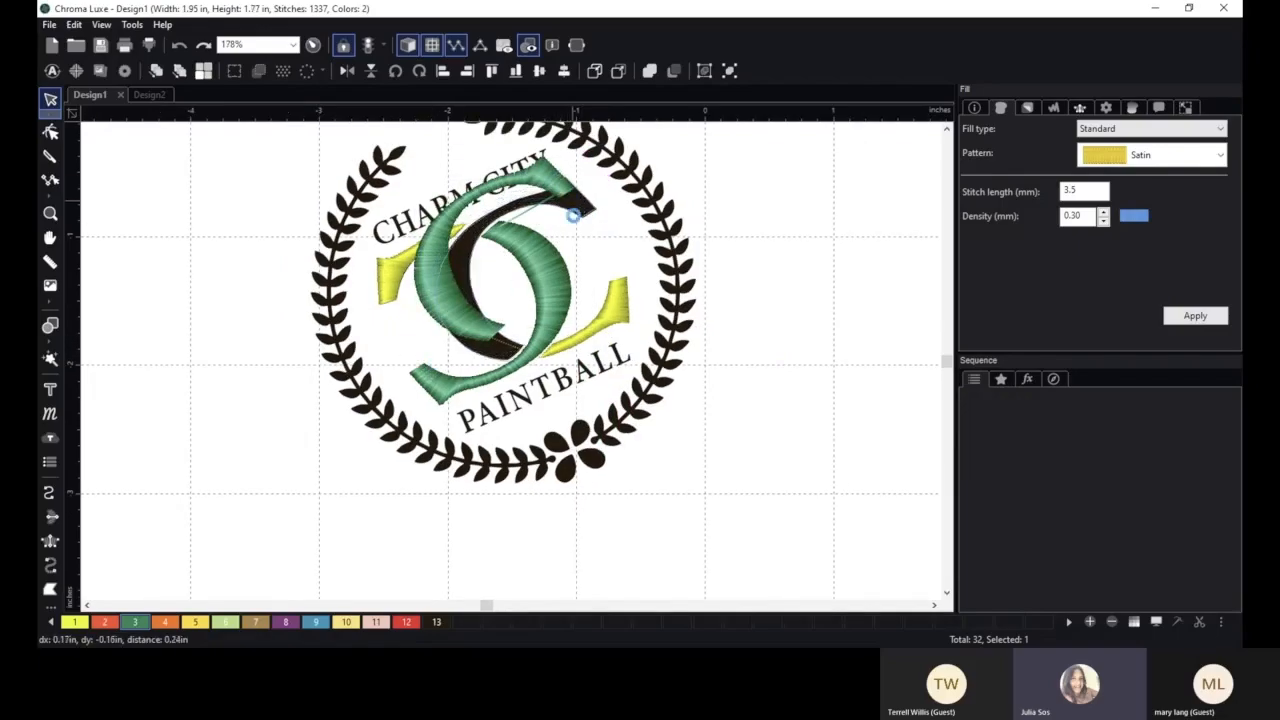
scroll(660, 228, up, 1)
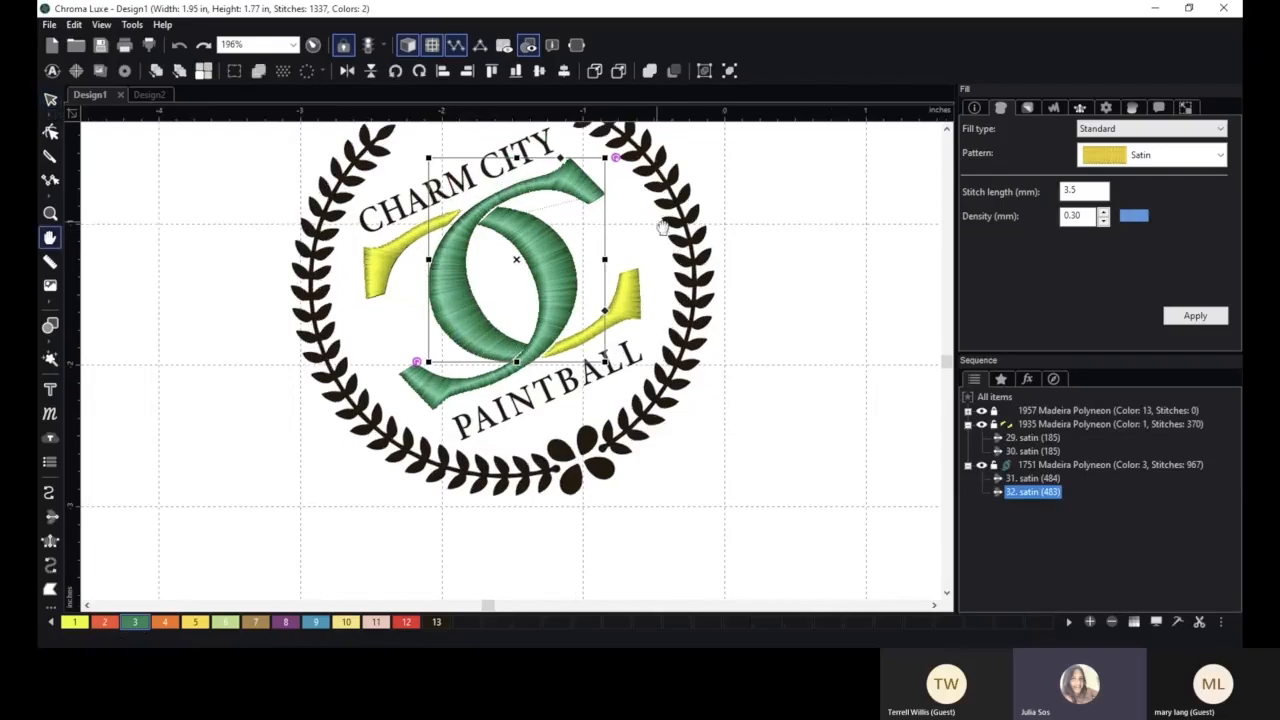
scroll(660, 228, up, 4)
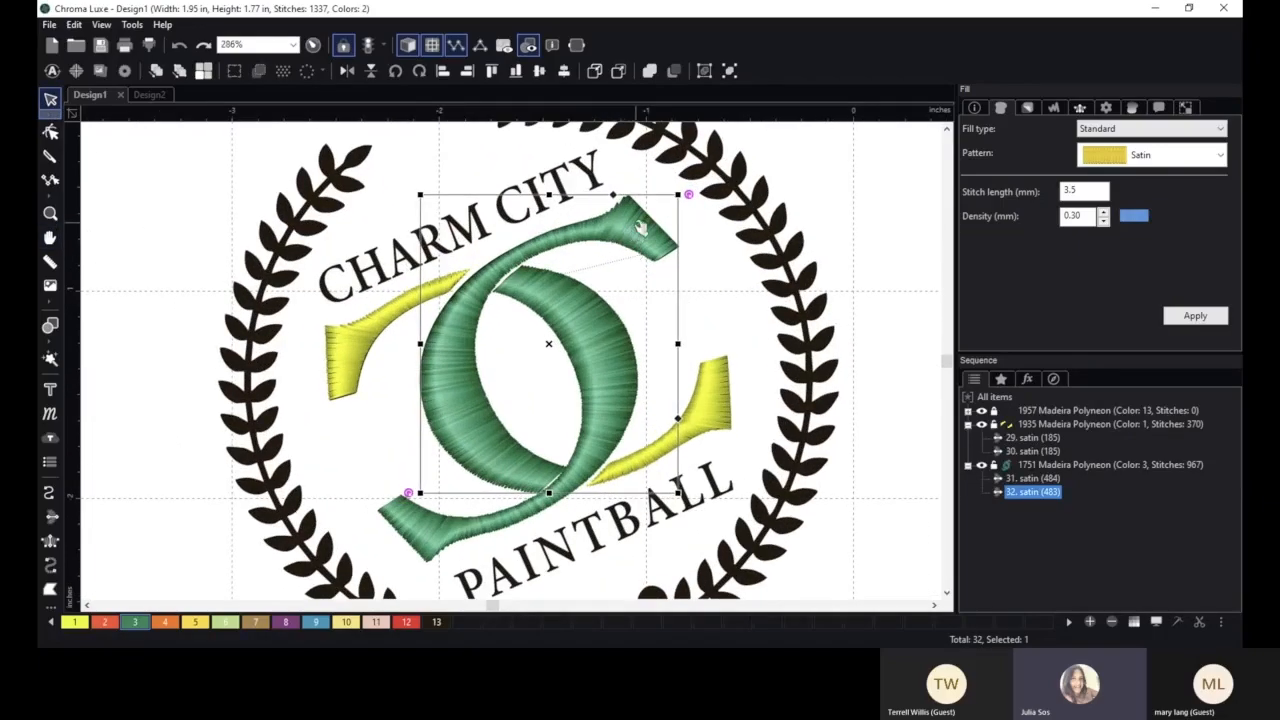
drag(632, 235, 690, 192)
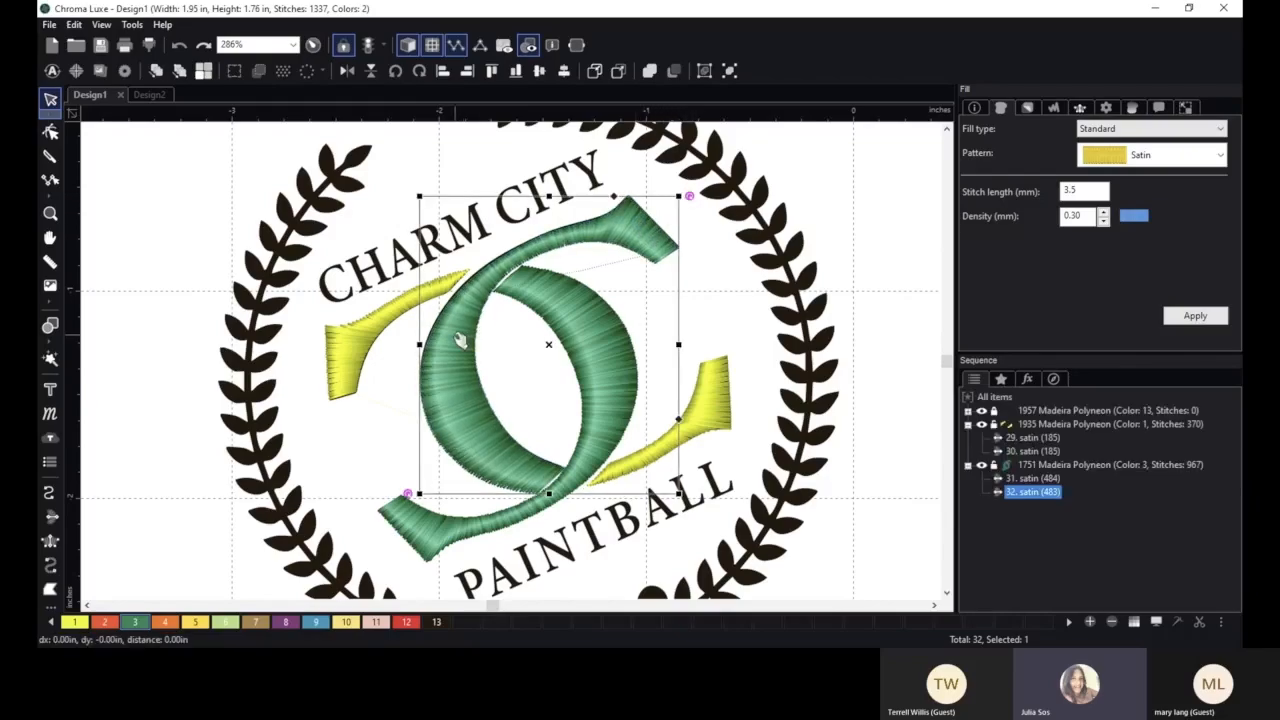
click(738, 308)
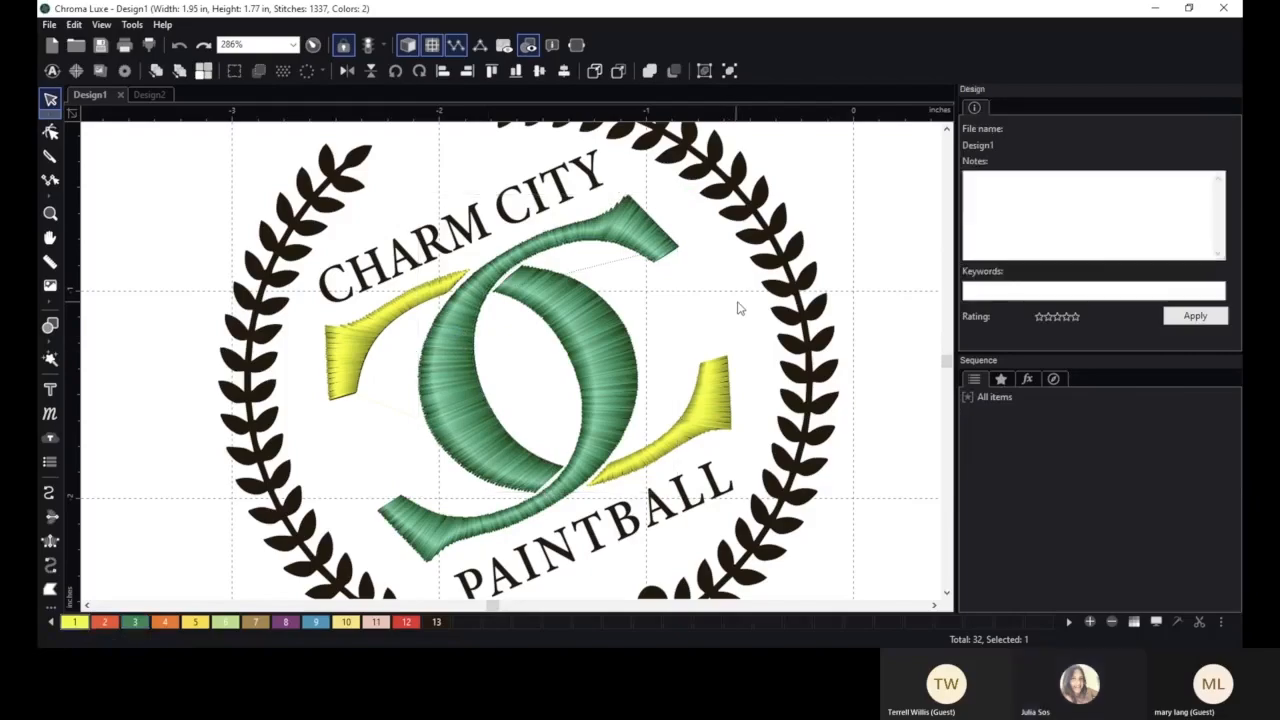
scroll(738, 308, down, 1)
scroll(769, 323, down, 1)
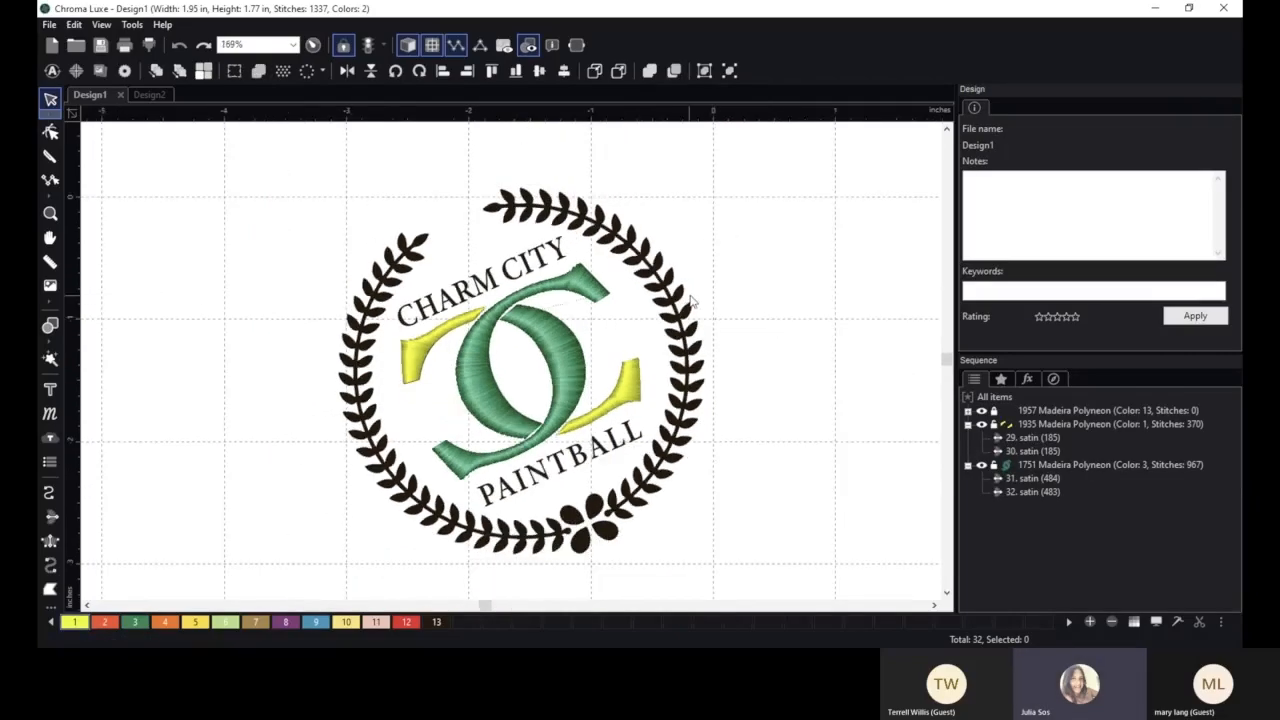
- Recolor all four monogram satins with color 8, Madeira Polyneon 1710 Plum Wine, and deselect them
drag(352, 312, 812, 535)
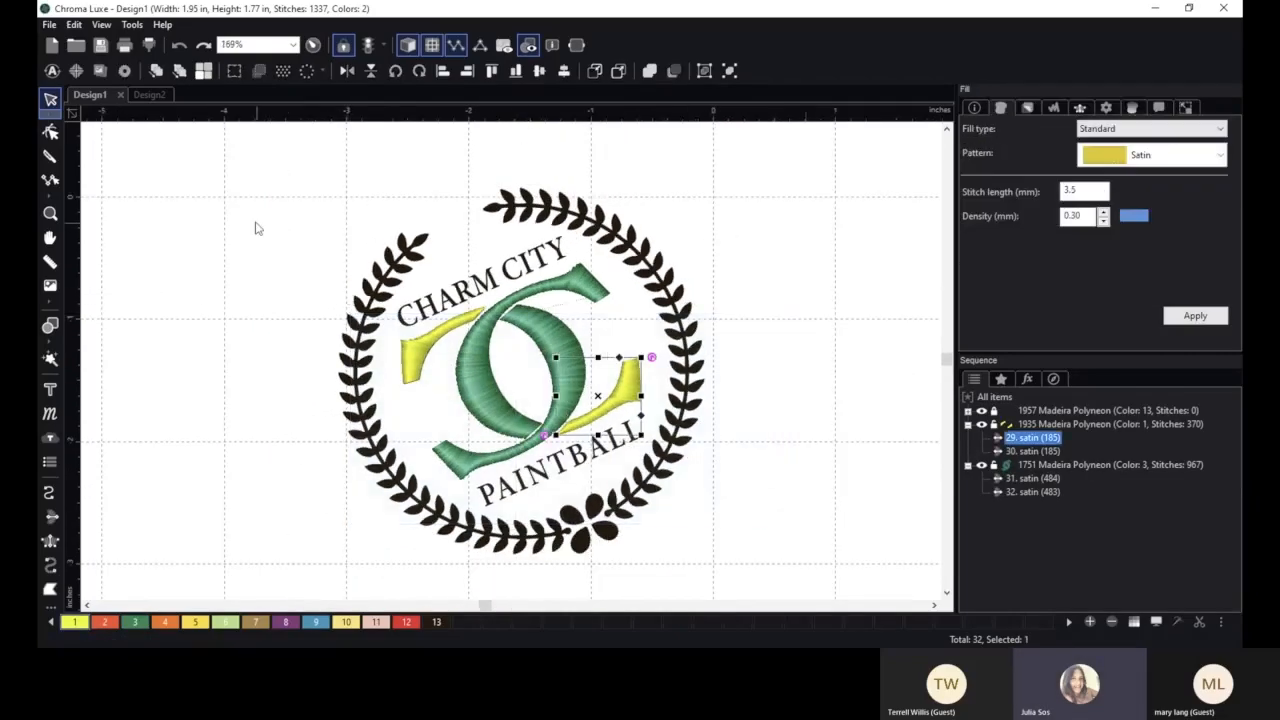
drag(252, 186, 704, 550)
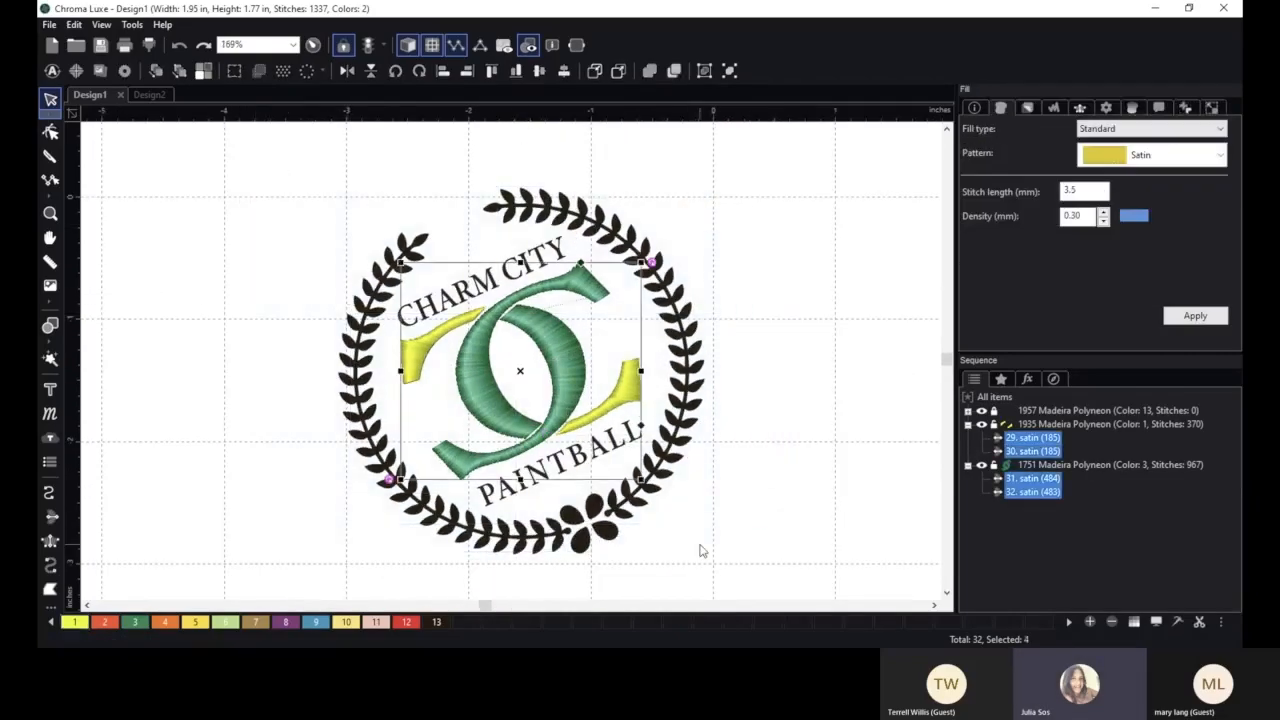
click(289, 621)
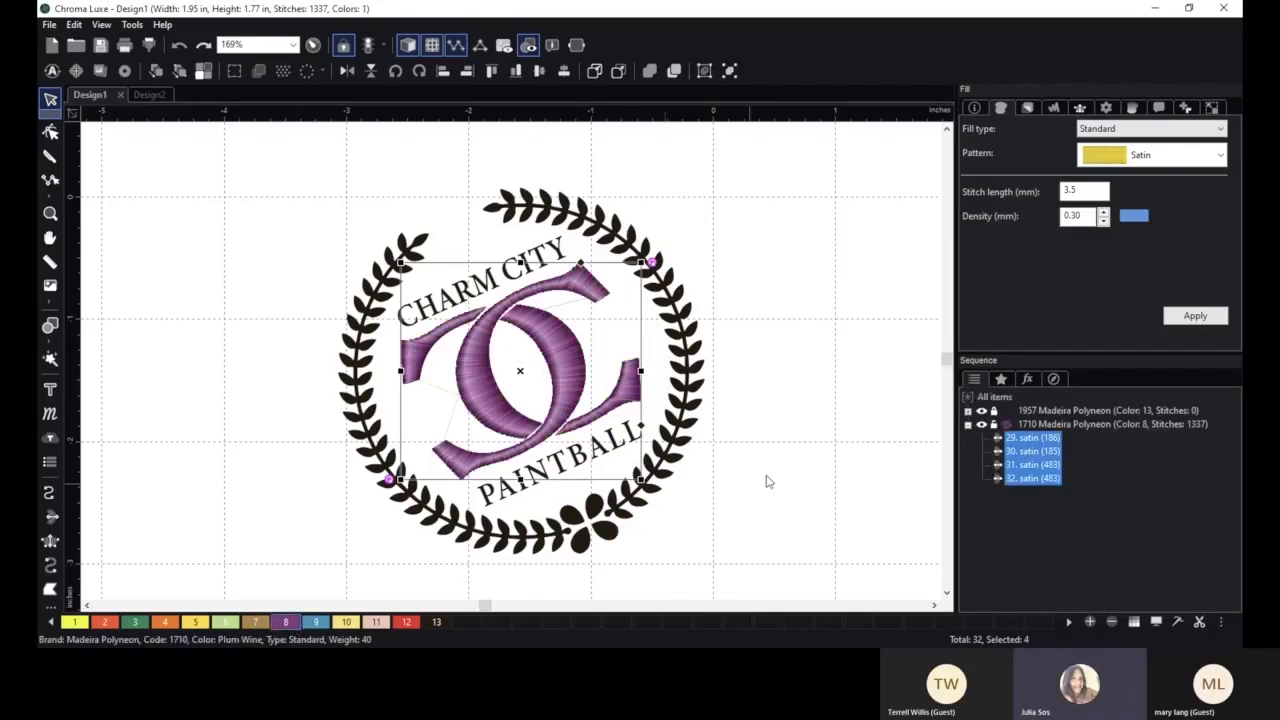
scroll(805, 460, up, 3)
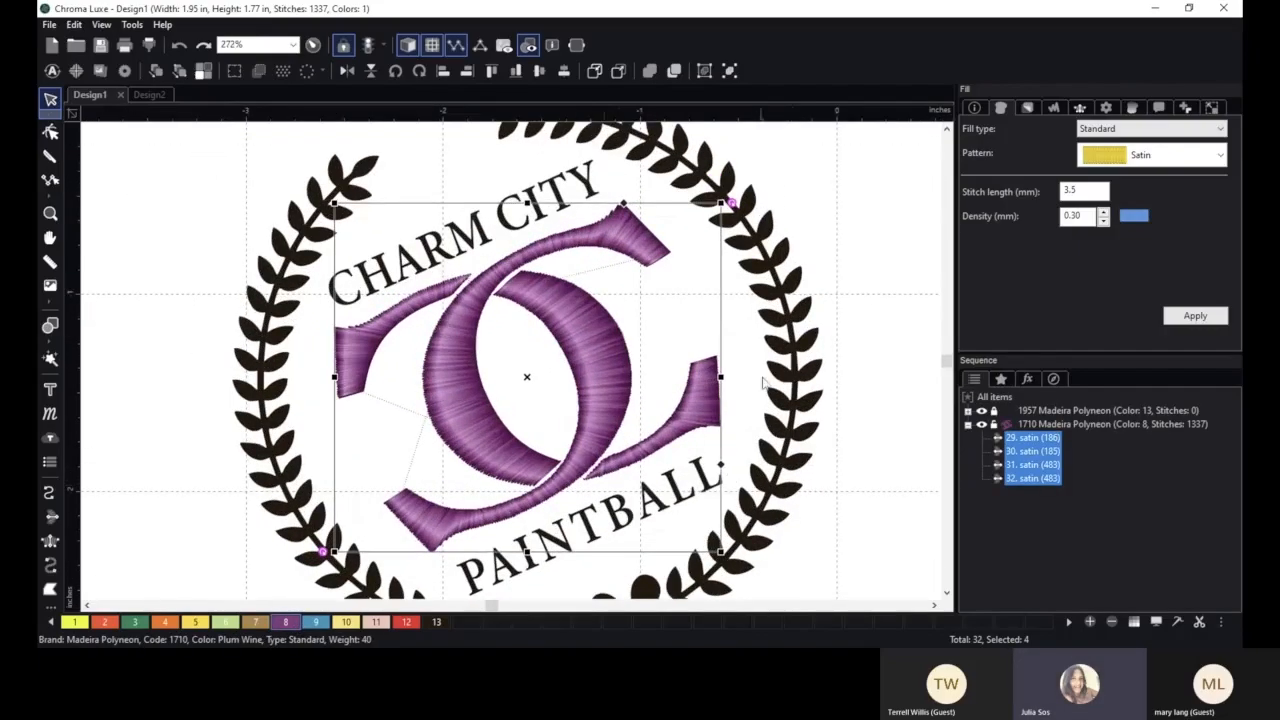
scroll(826, 402, down, 2)
click(824, 400)
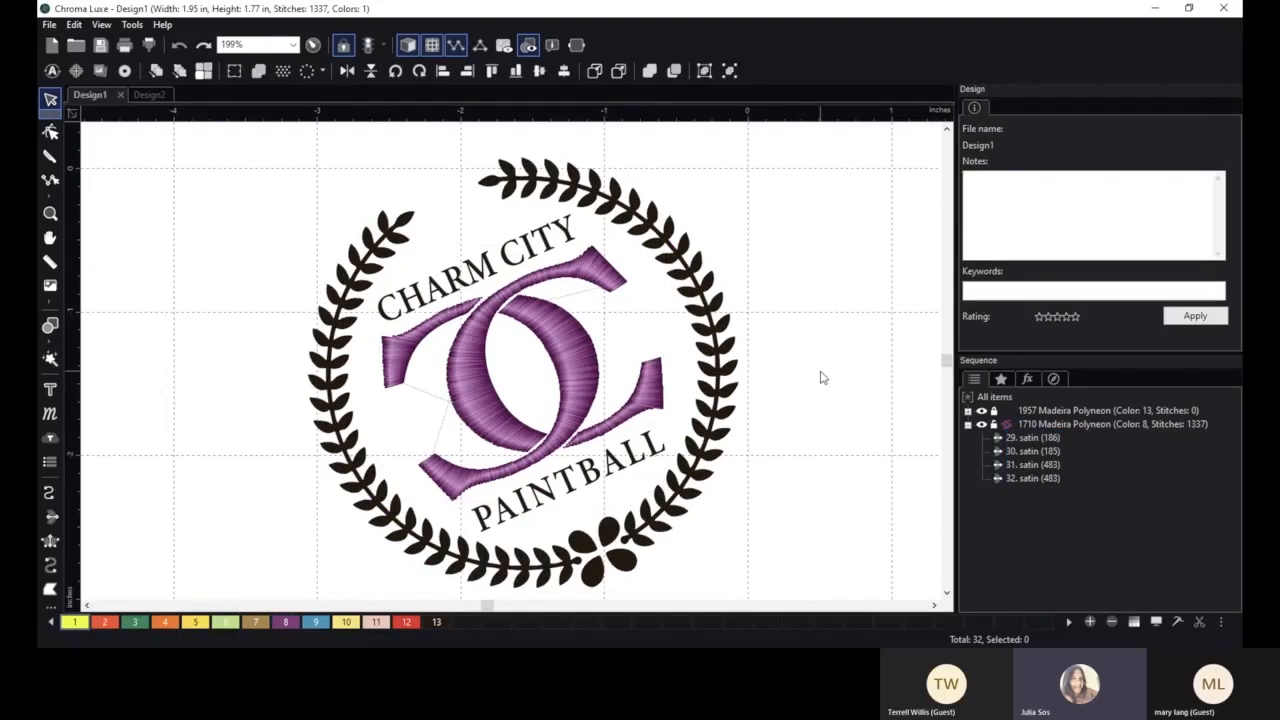
scroll(826, 392, down, 2)
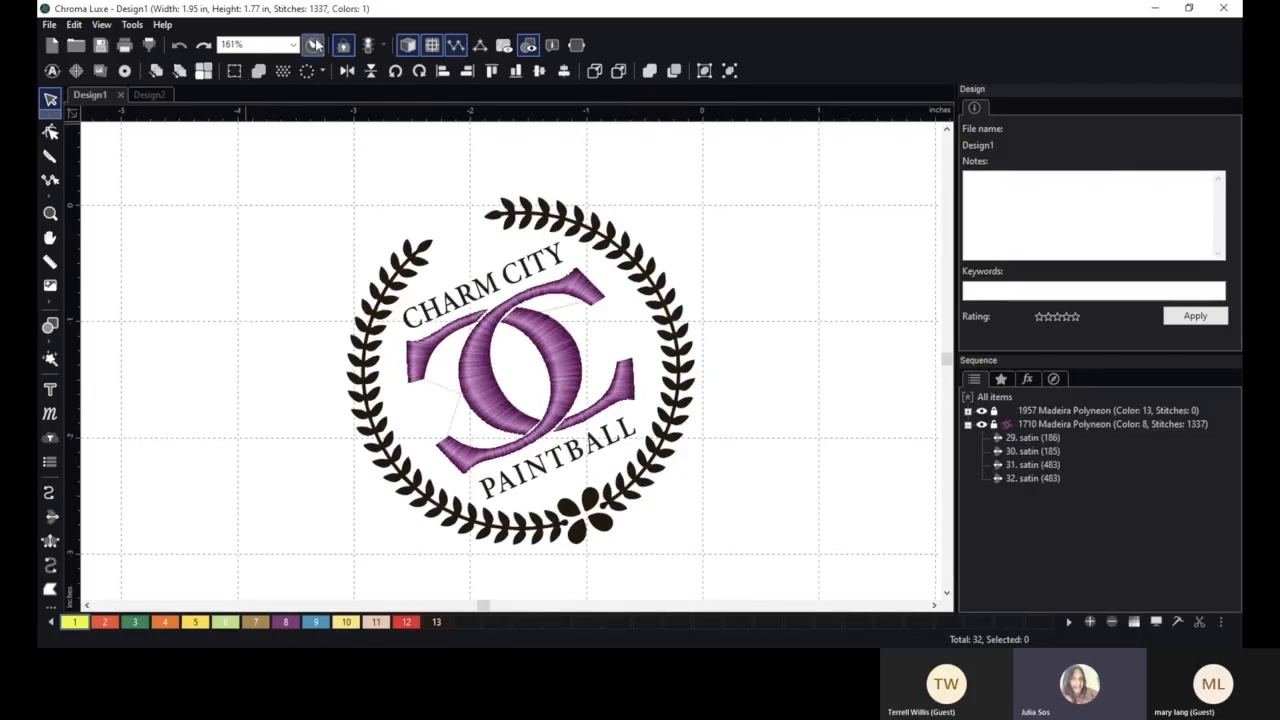
- Run the stitch-out simulation of the monogram from the first stitch to the last and close it
click(314, 45)
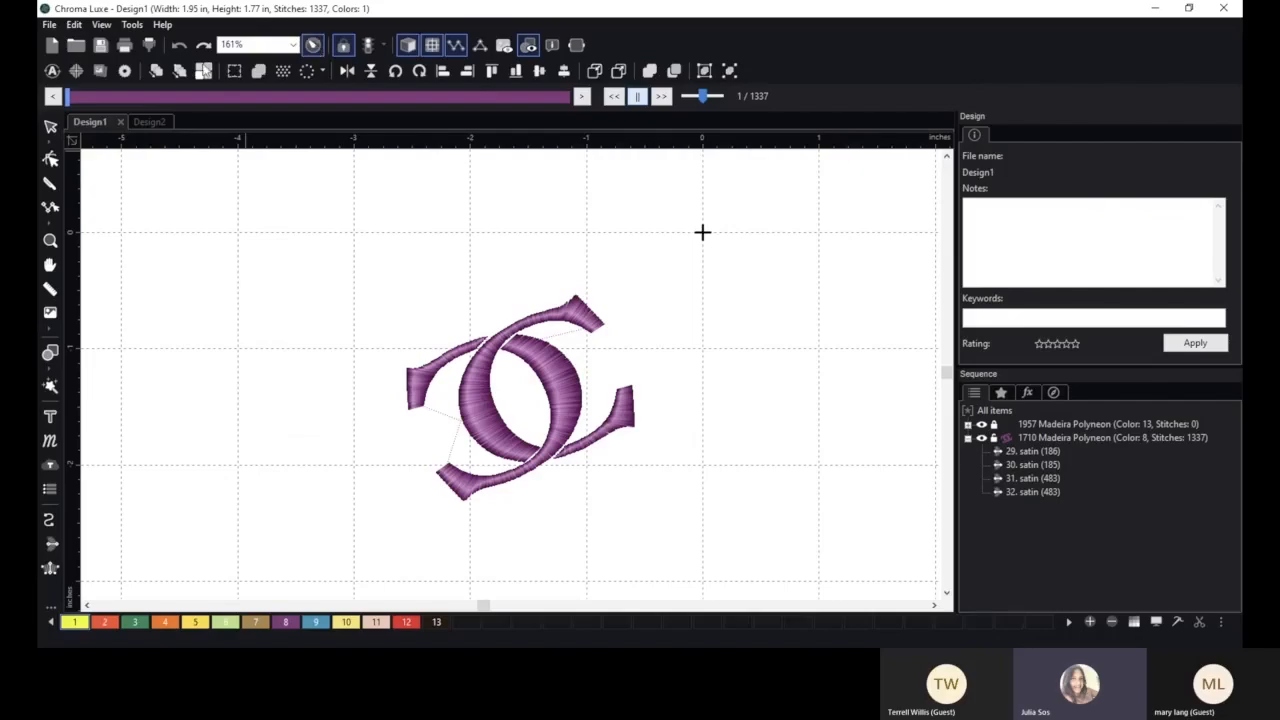
mouse_move(68, 104)
mouse_down()
mouse_move(449, 108)
mouse_move(572, 132)
mouse_up()
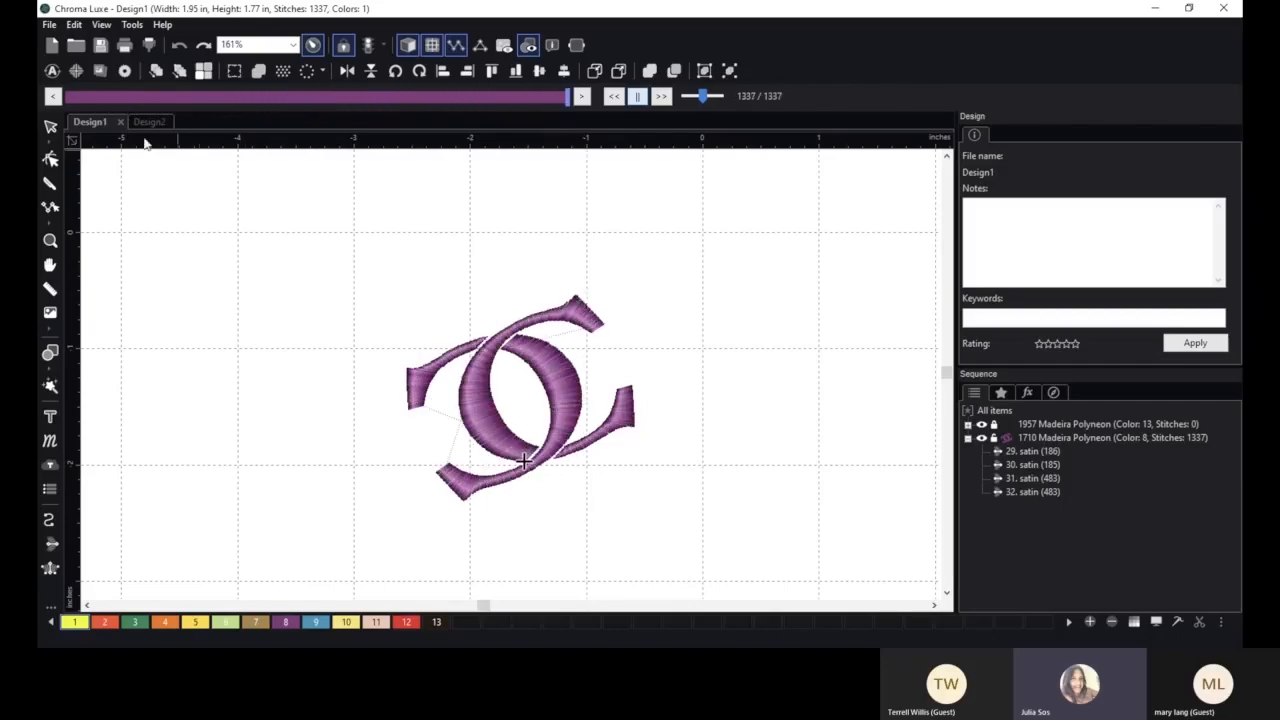
scroll(672, 398, up, 4)
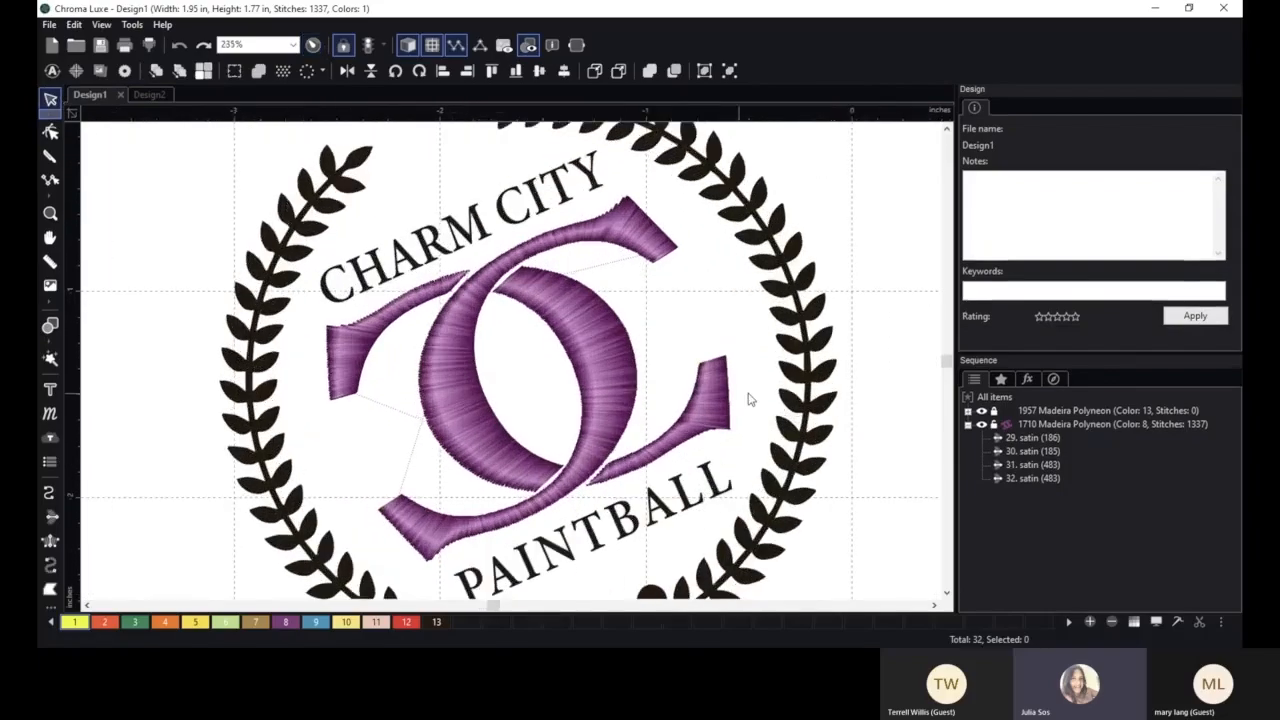
- Identify the monogram's satins in the sequence and move the original large curved satin up to second, ahead of the small upper satin
key(space)
drag(803, 420, 742, 369)
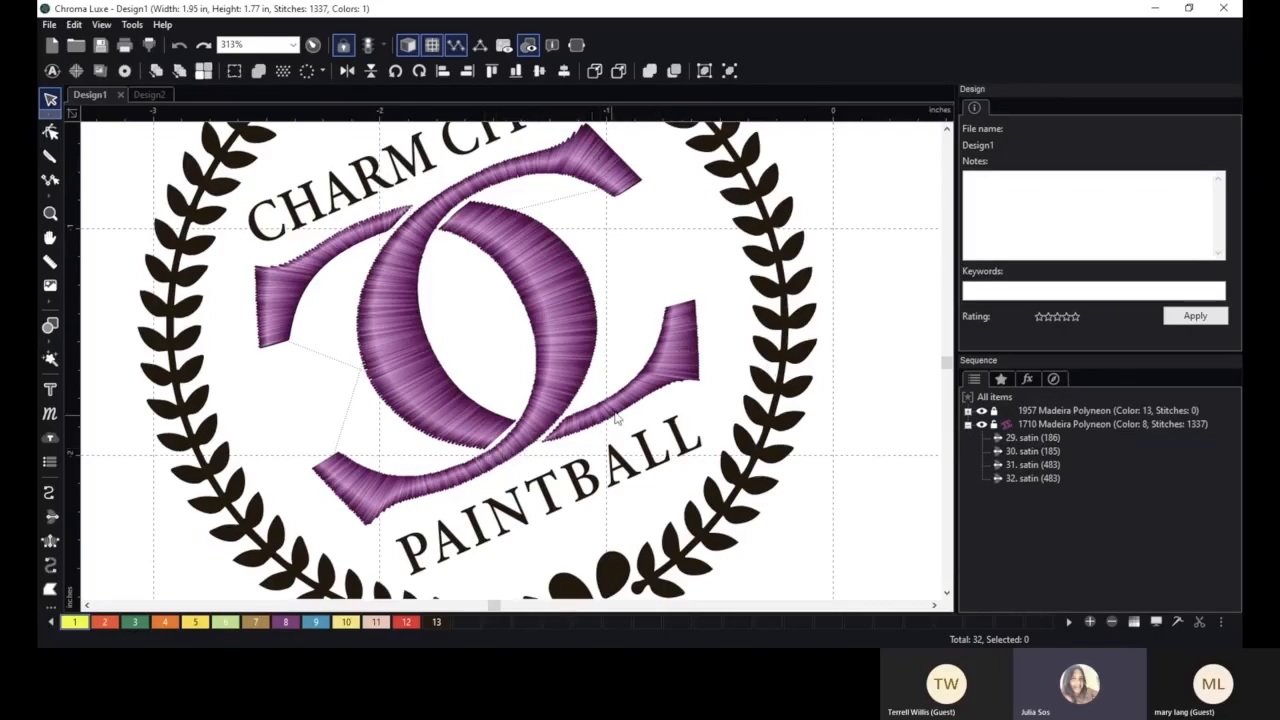
click(673, 368)
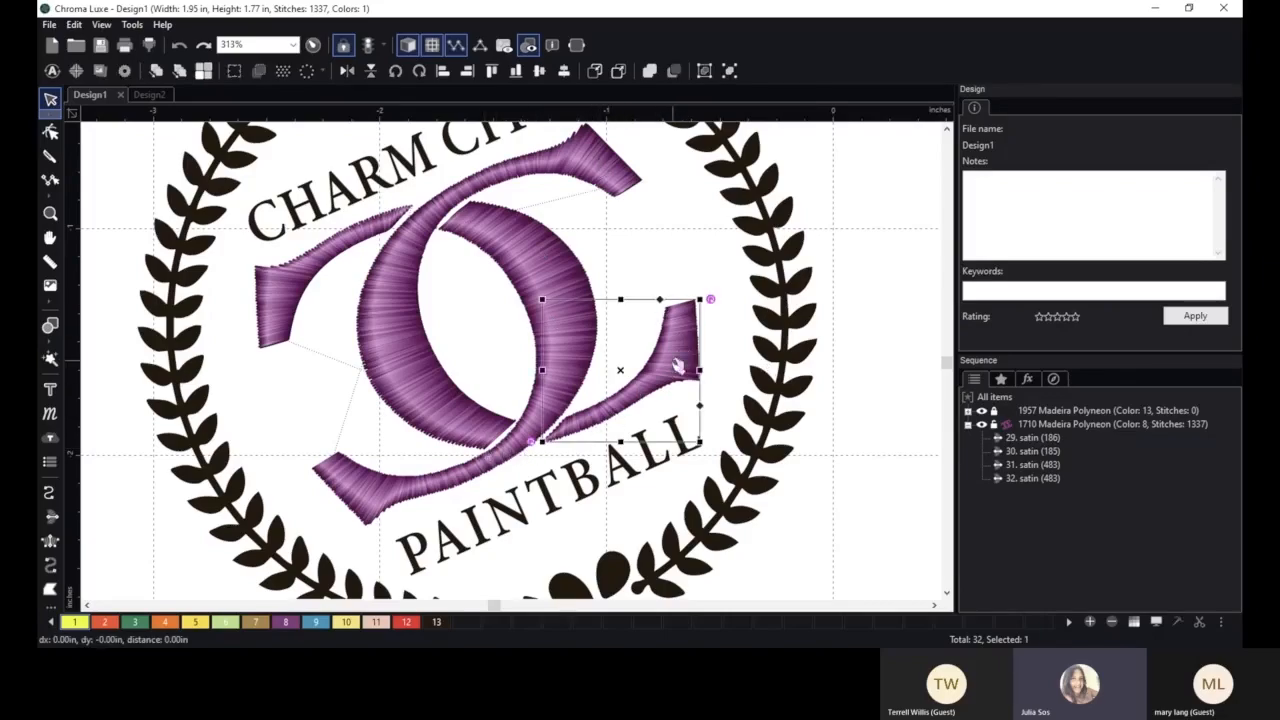
click(550, 281)
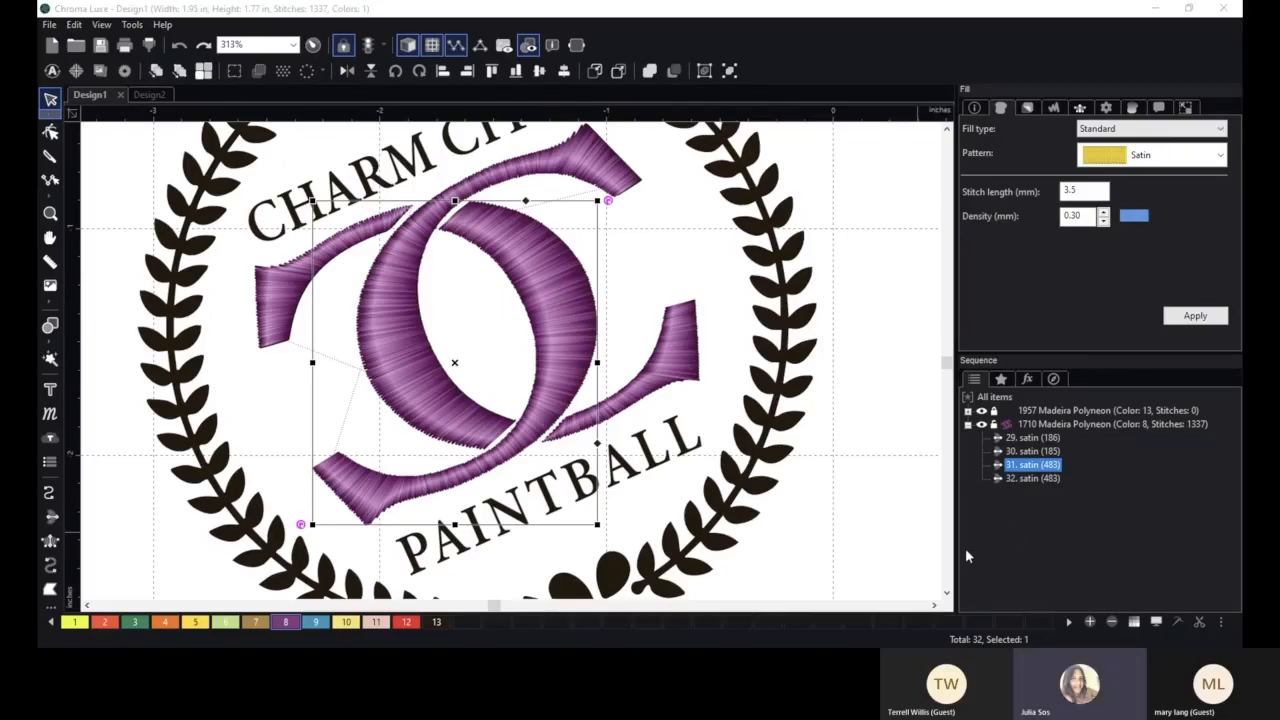
click(1045, 438)
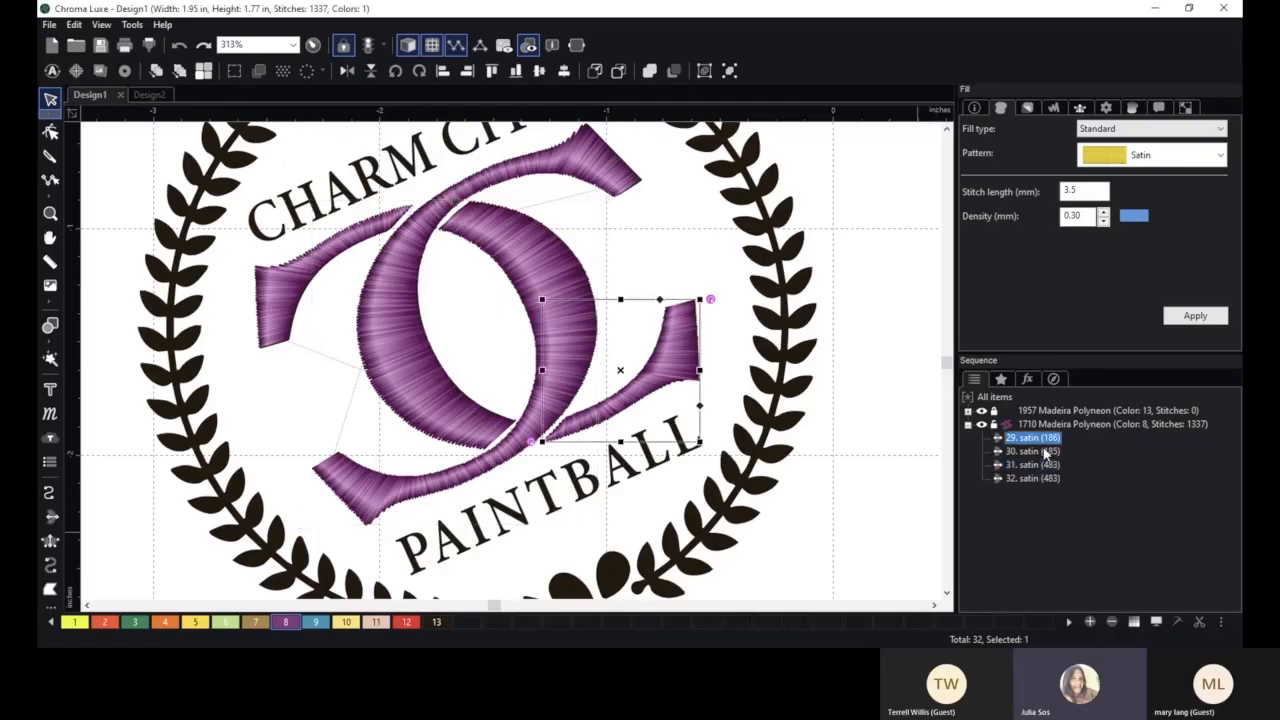
click(1045, 451)
click(1046, 465)
click(1049, 479)
click(1032, 466)
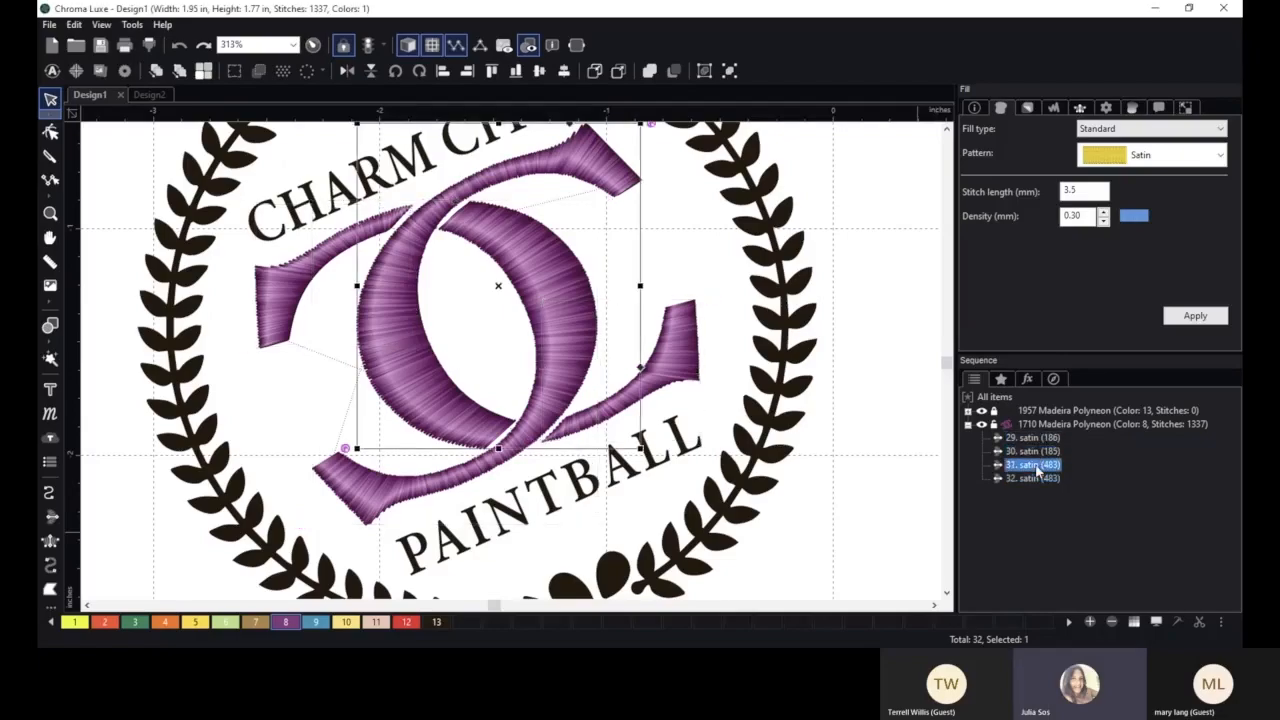
drag(1030, 468, 1032, 452)
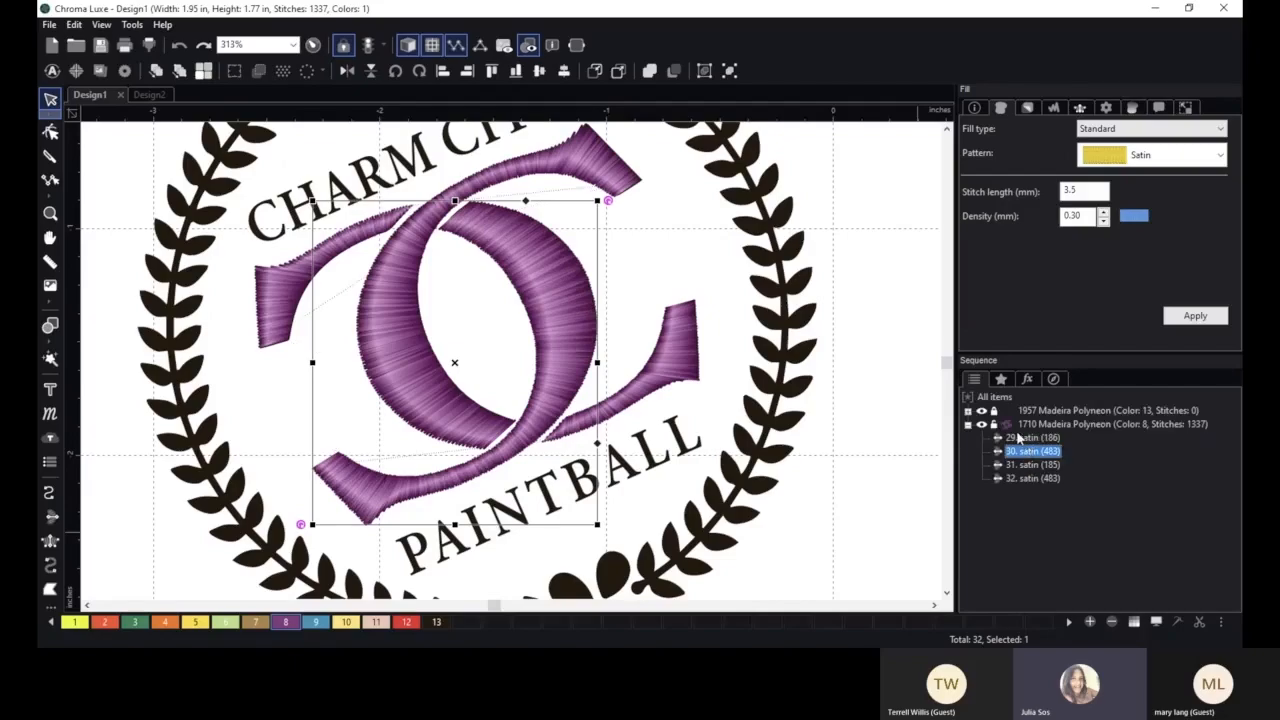
- Select the satins one by one in the sequence to check their sewing order
click(1034, 479)
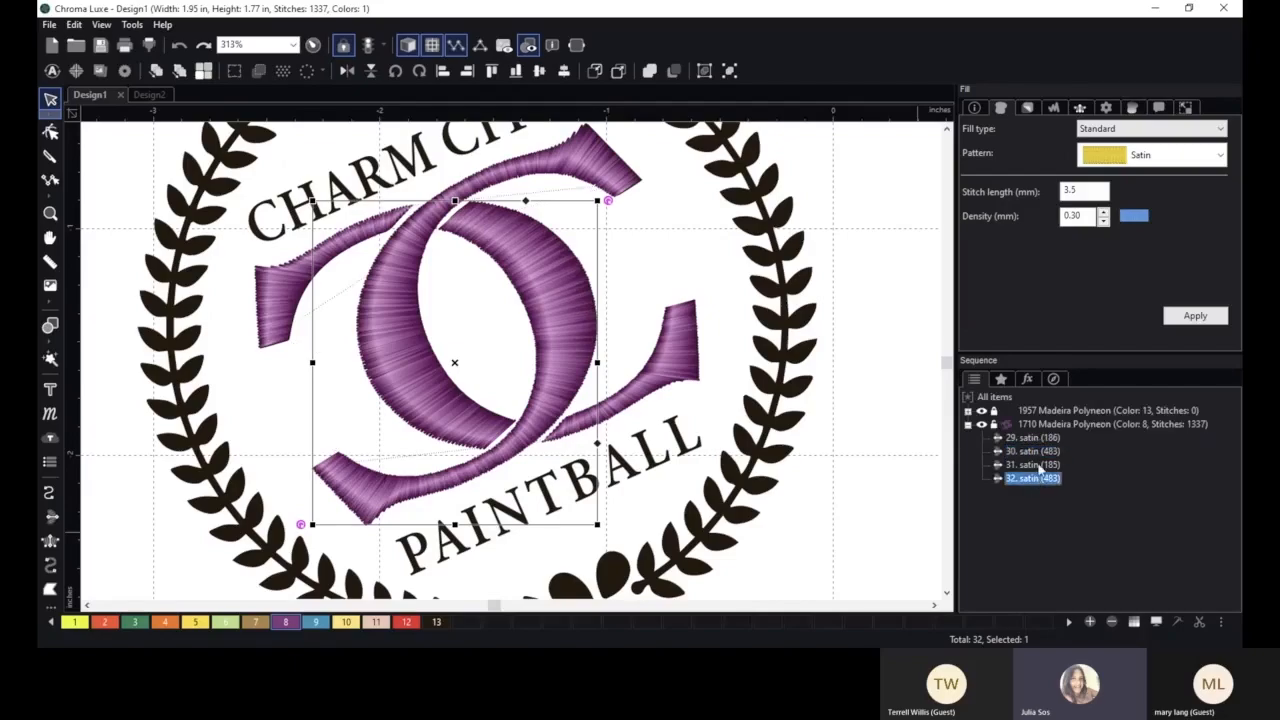
click(1035, 466)
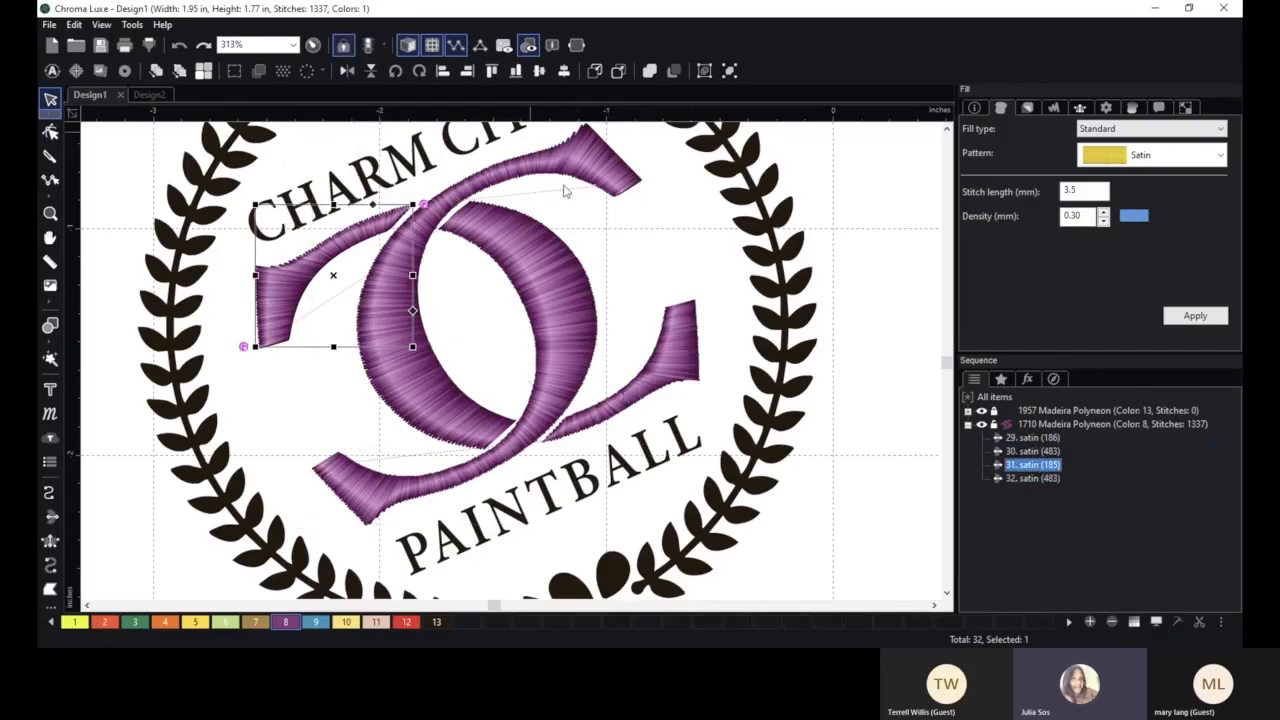
click(1036, 438)
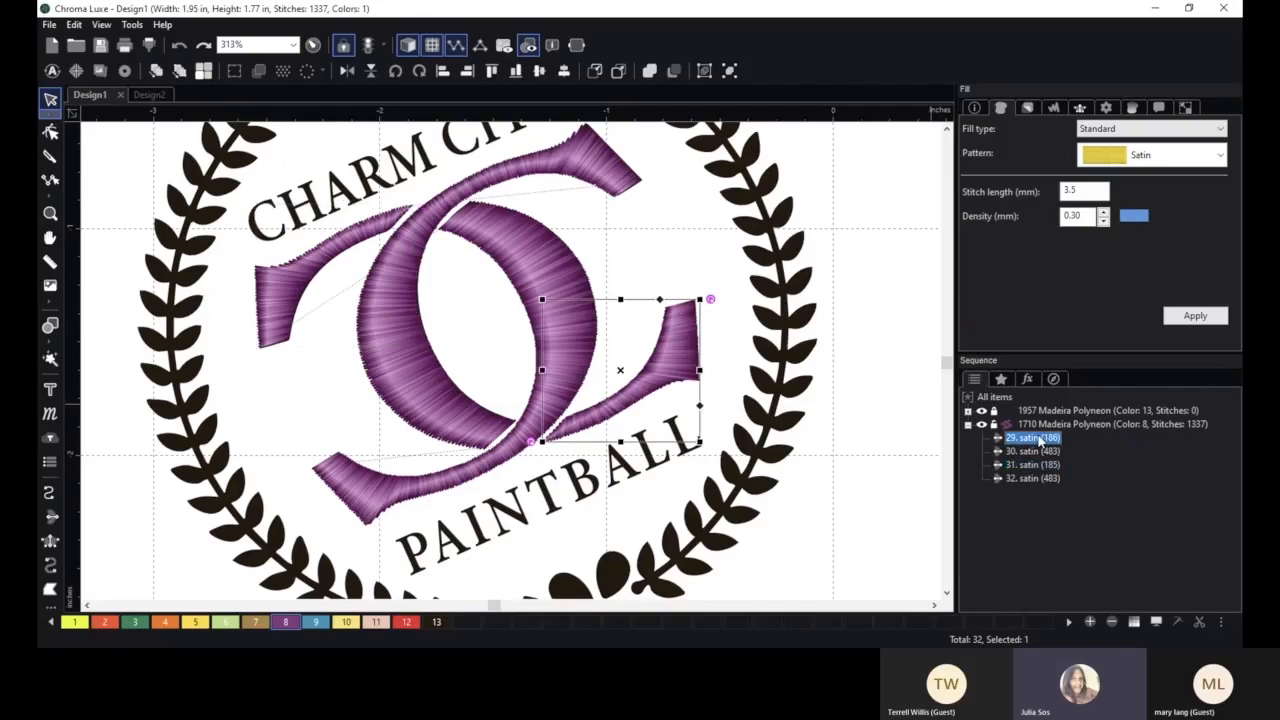
click(1040, 451)
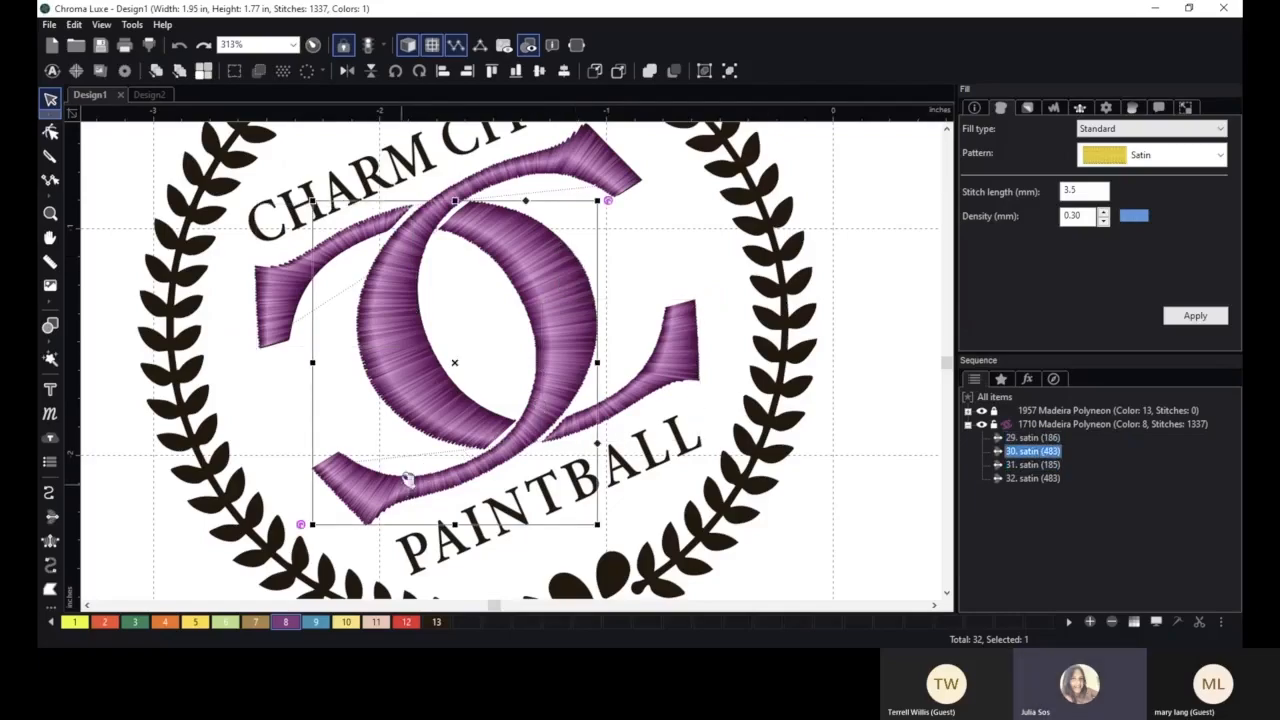
click(1055, 466)
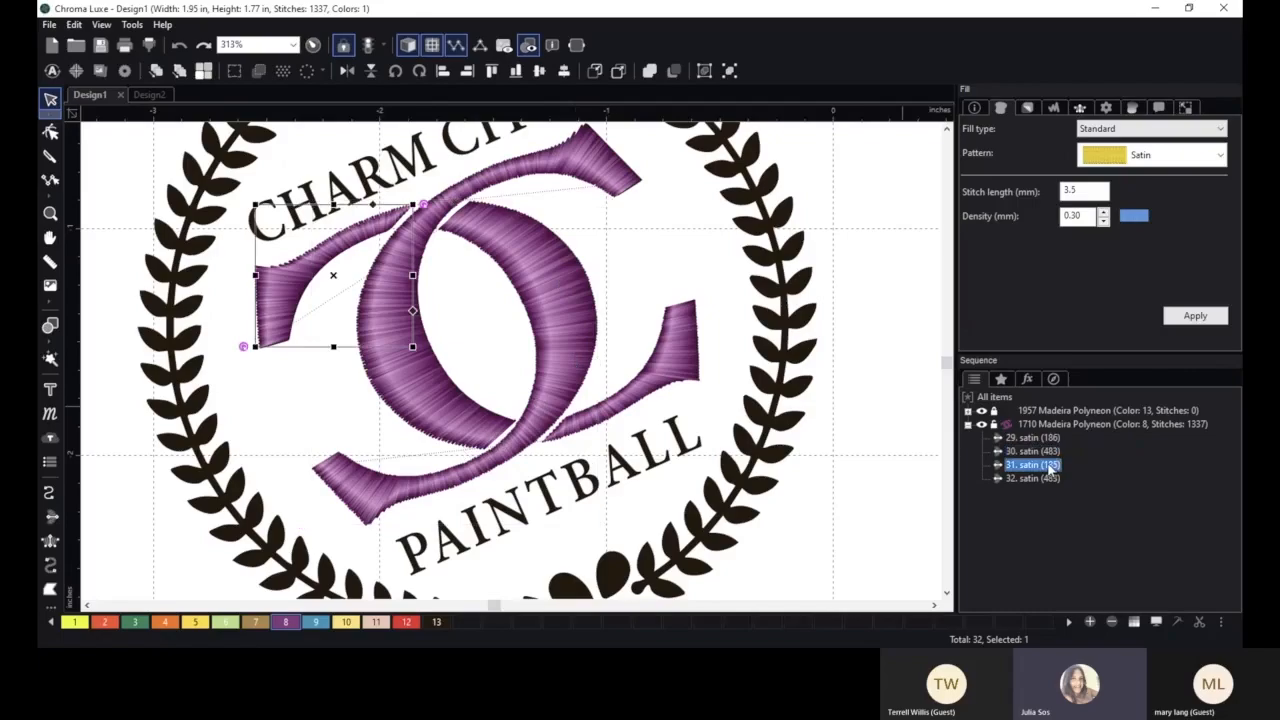
- Select the last satin in the sequence to check its sewing position, and clear the selection
click(1040, 479)
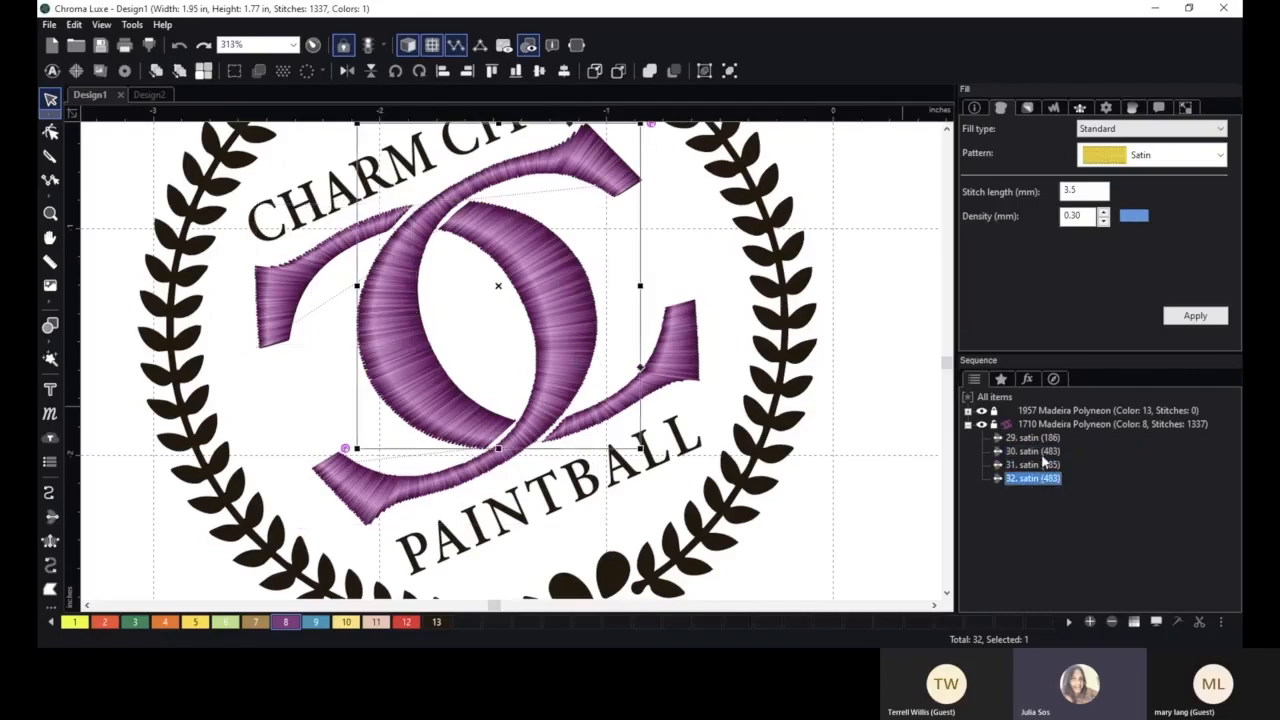
scroll(669, 440, down, 2)
click(713, 466)
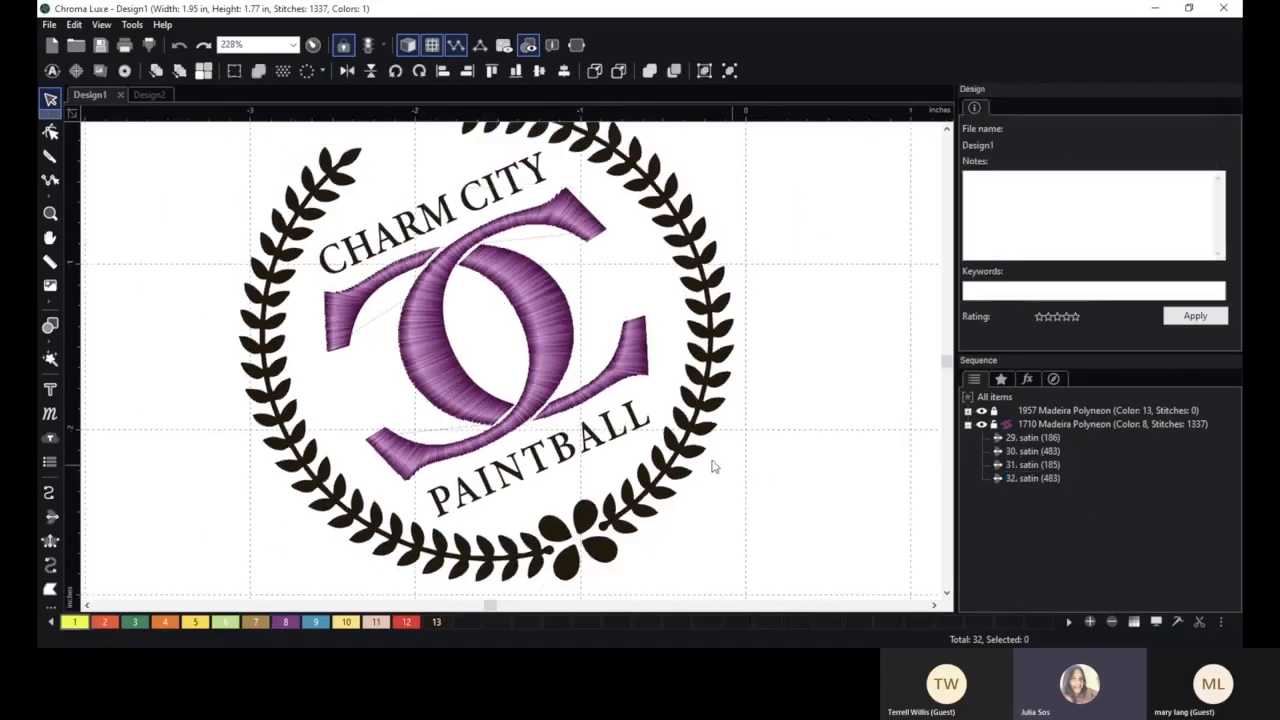
scroll(549, 407, down, 1)
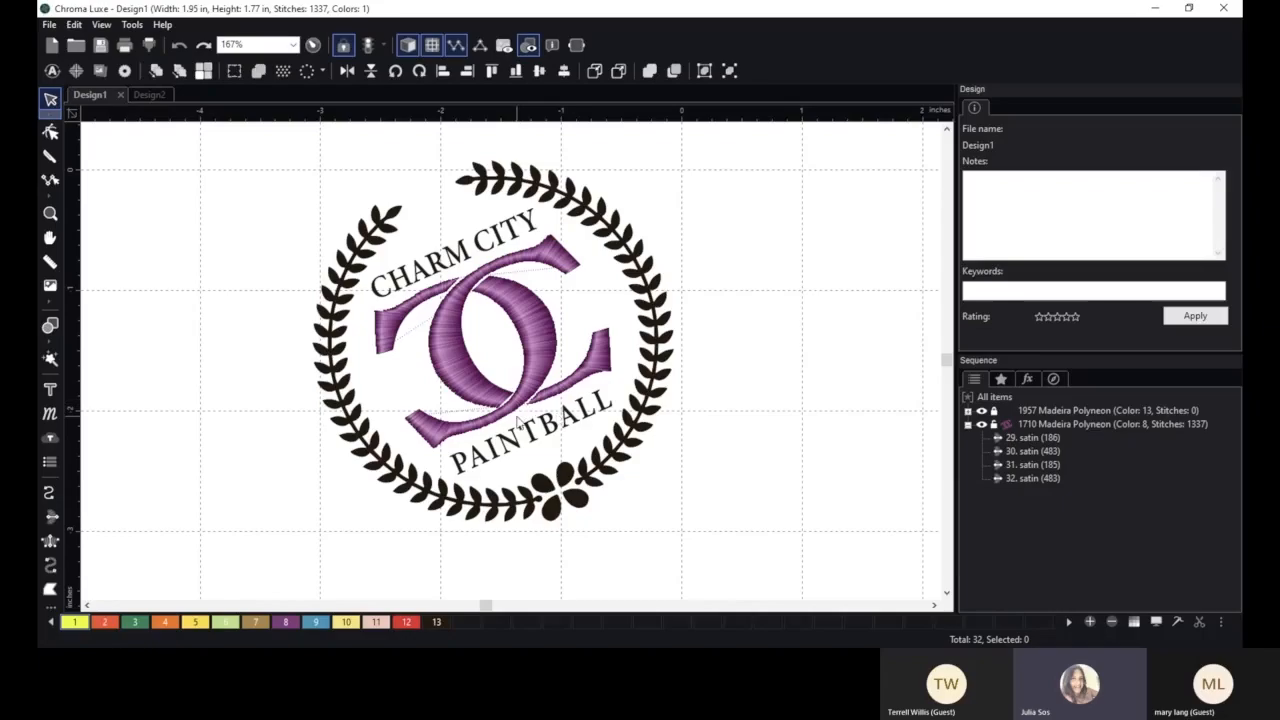
scroll(668, 452, up, 1)
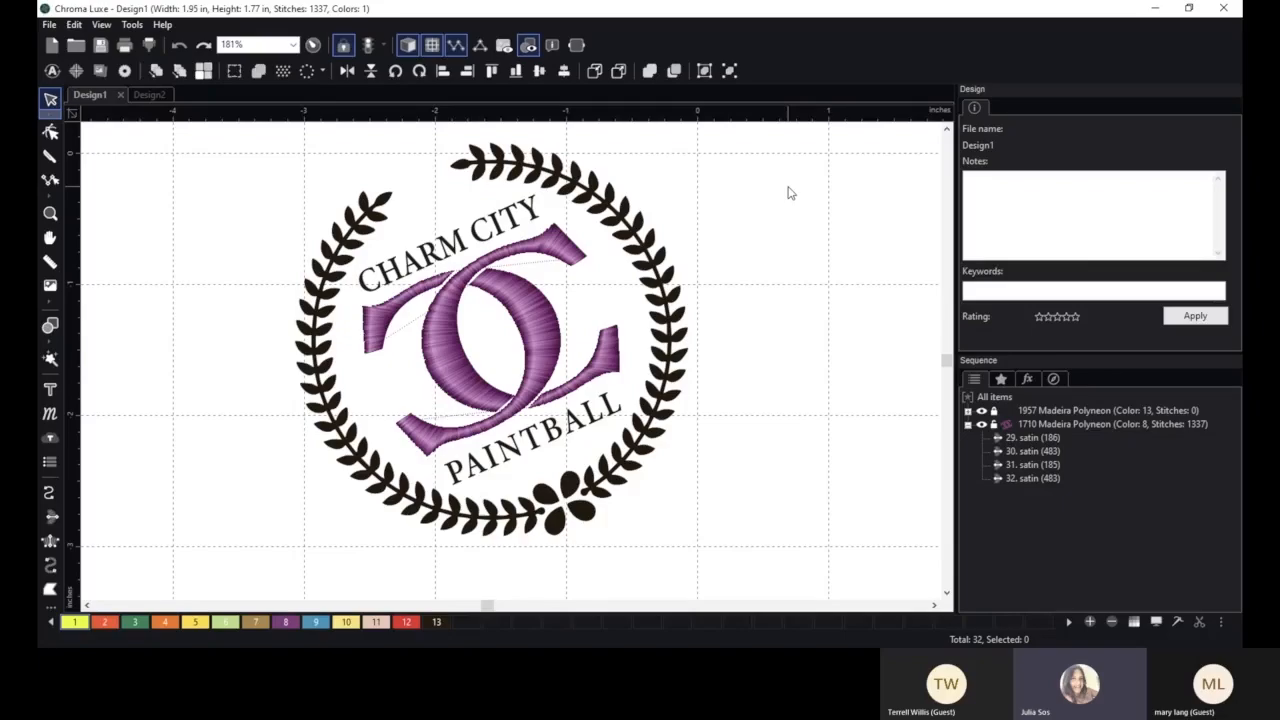
click(1009, 598)
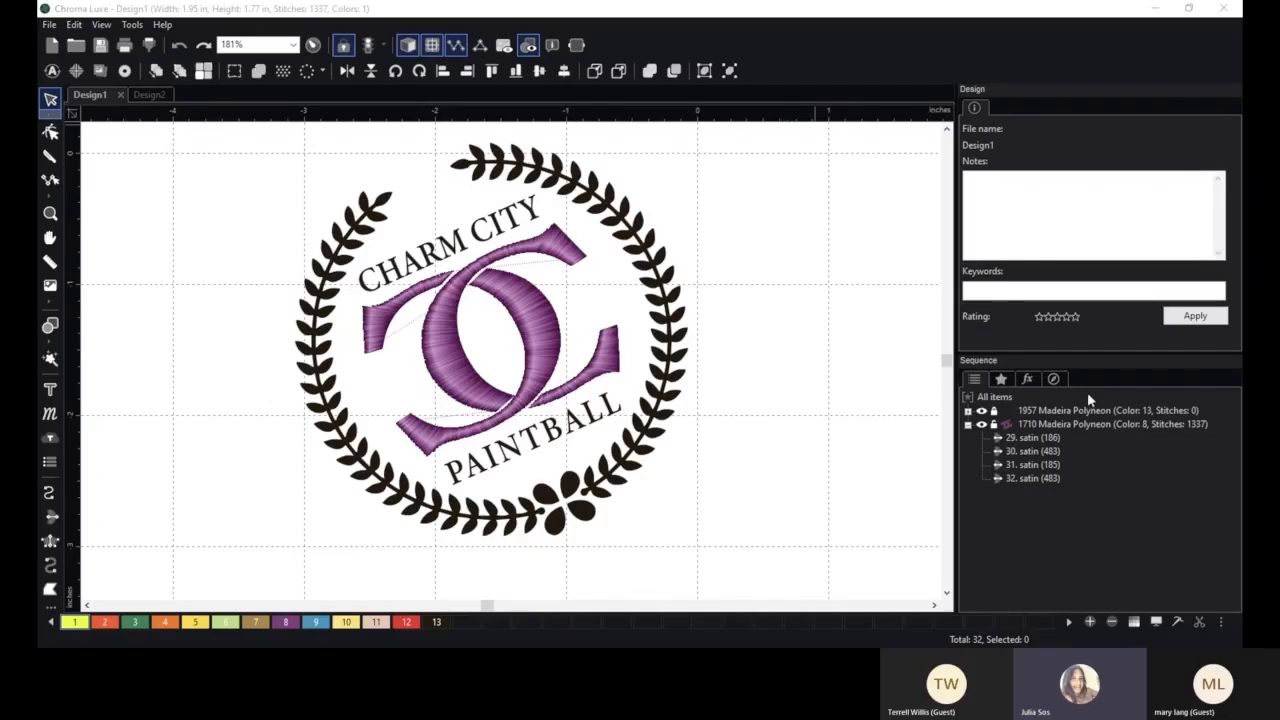
click(1121, 147)
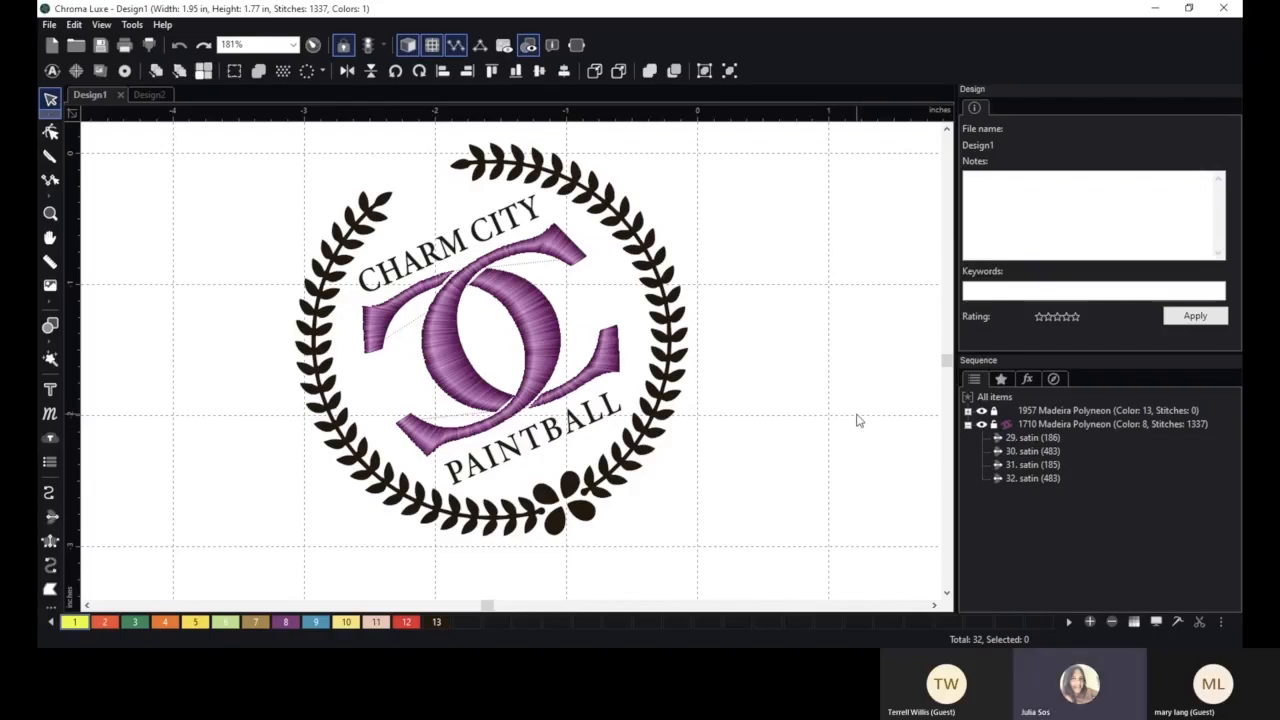
scroll(857, 421, up, 1)
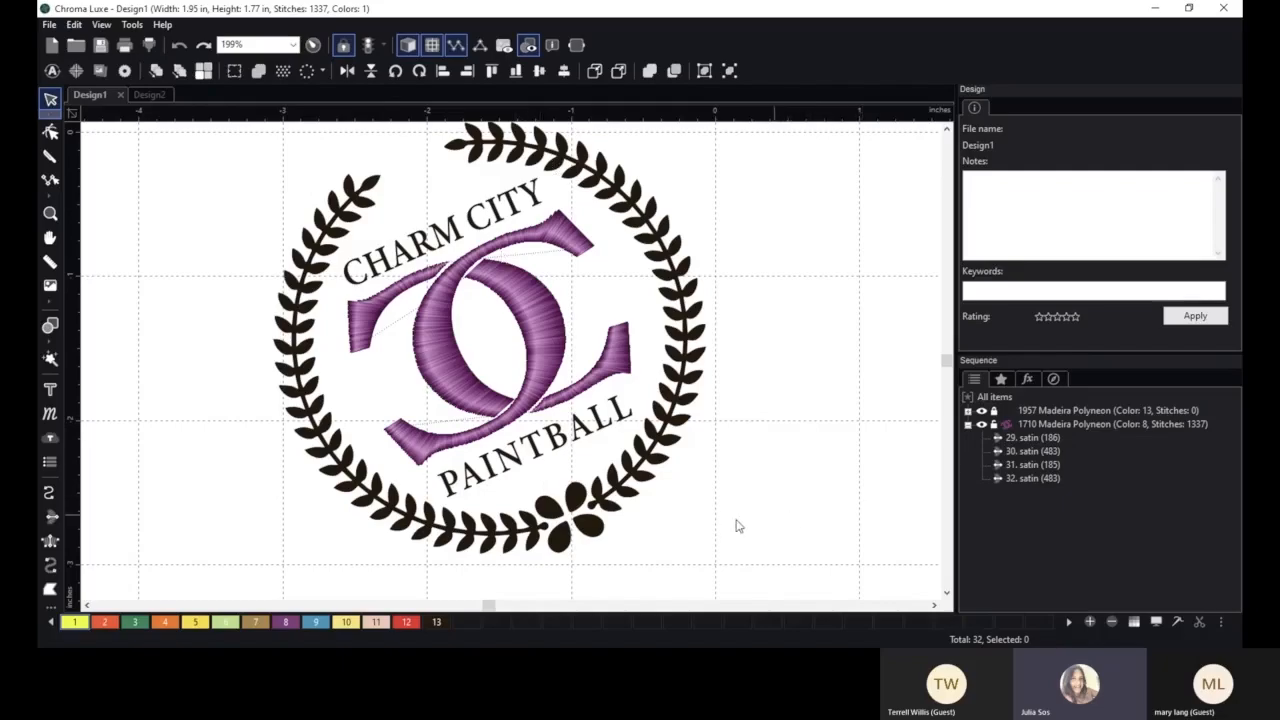
- Draw a Leaf shape beside the four-petal flower at the wreath's base and color it 13, Madeira Polyneon 1957 Smokey
scroll(700, 530, up, 2)
scroll(723, 374, up, 3)
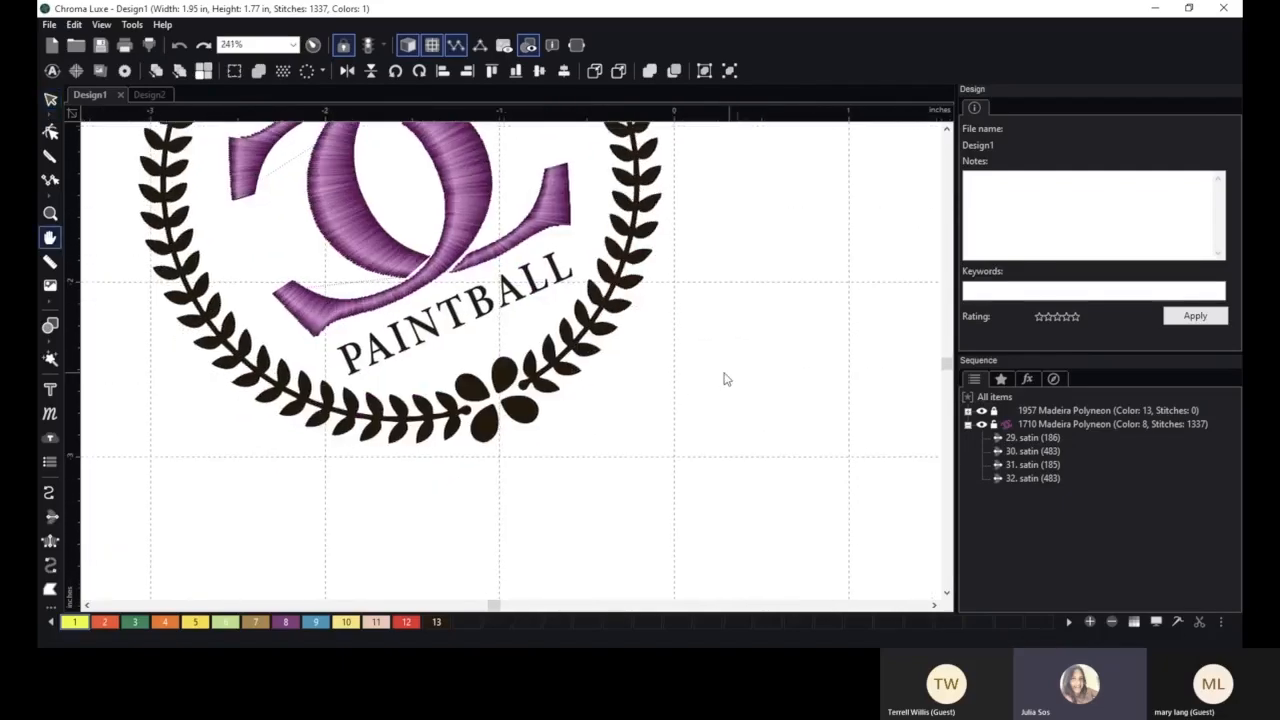
scroll(669, 414, up, 2)
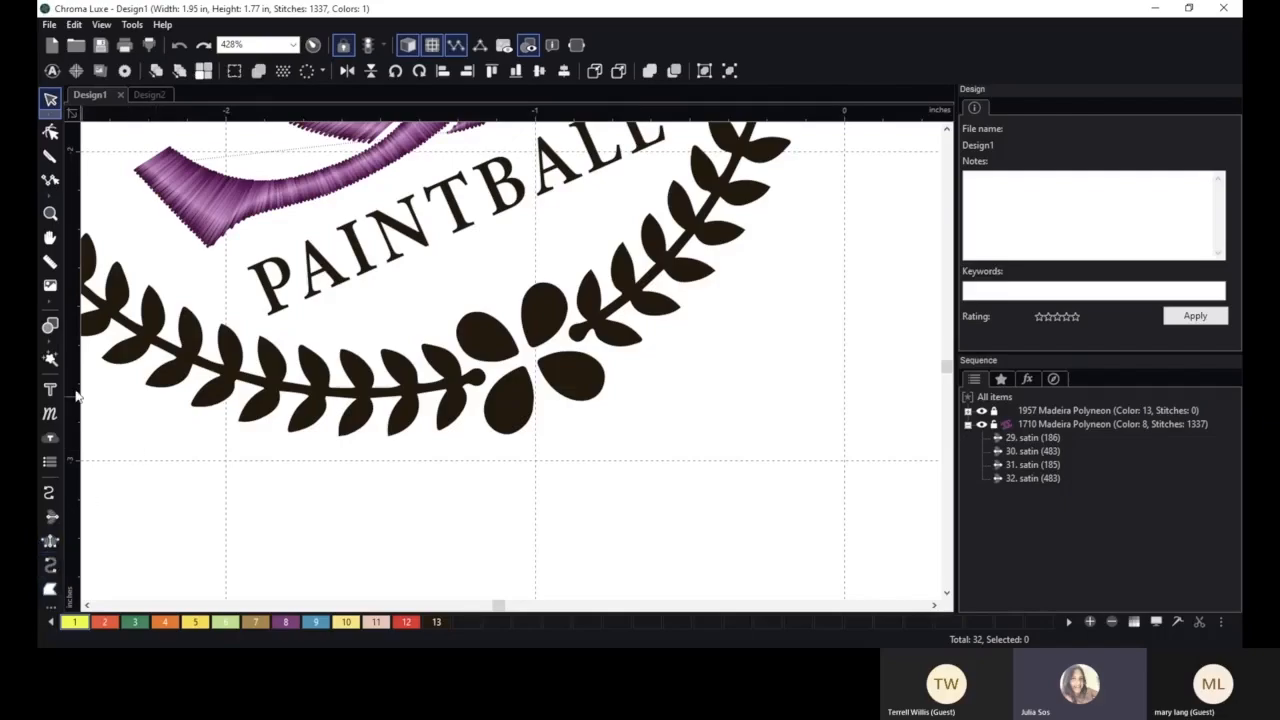
click(52, 344)
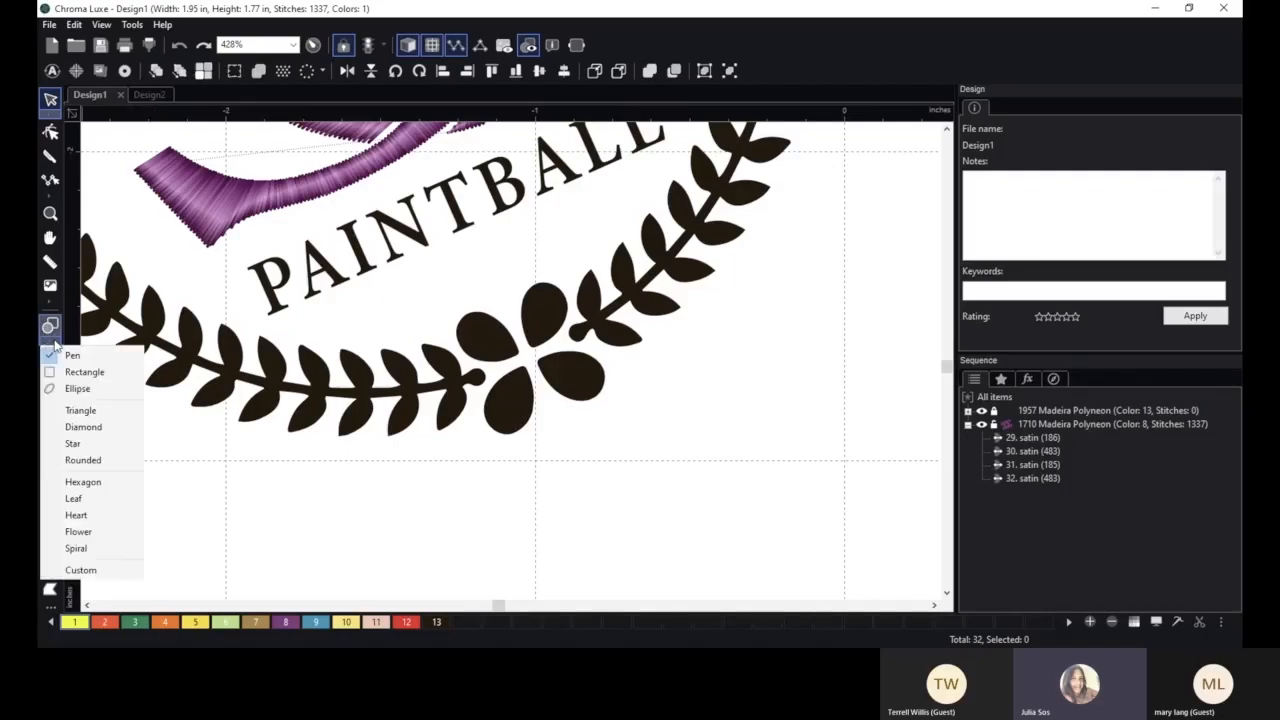
click(99, 498)
drag(690, 402, 624, 487)
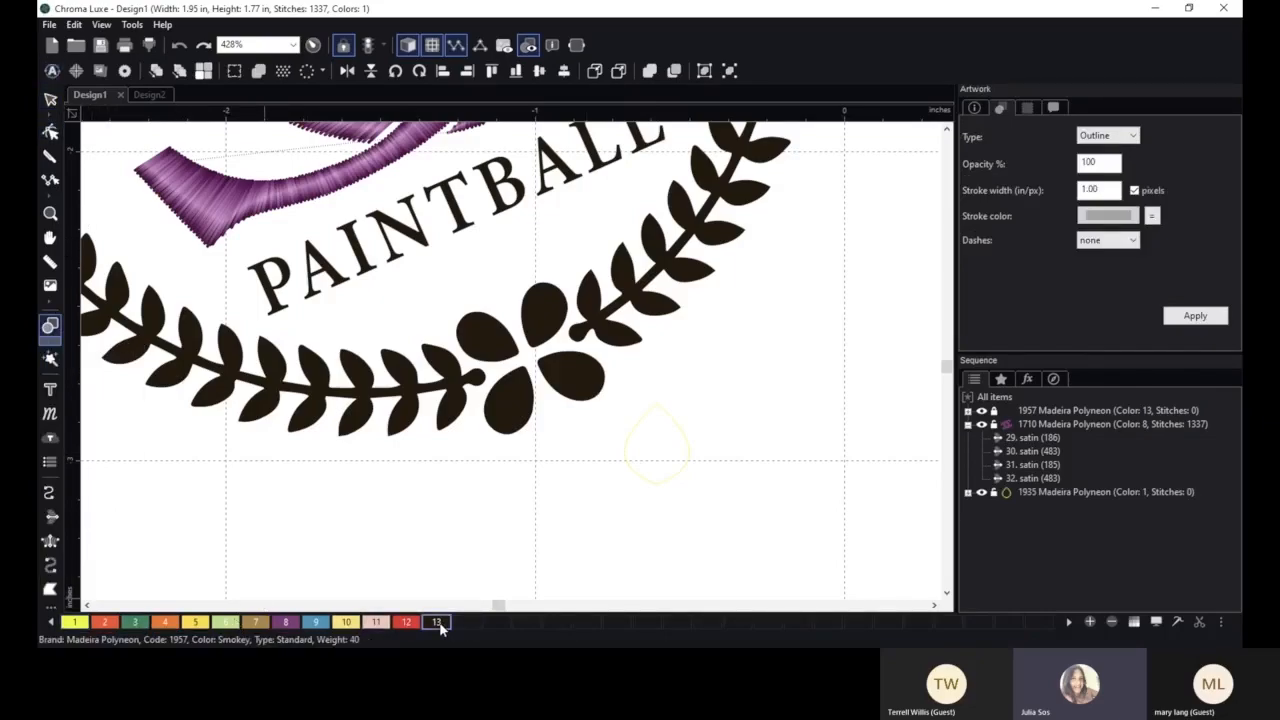
click(50, 99)
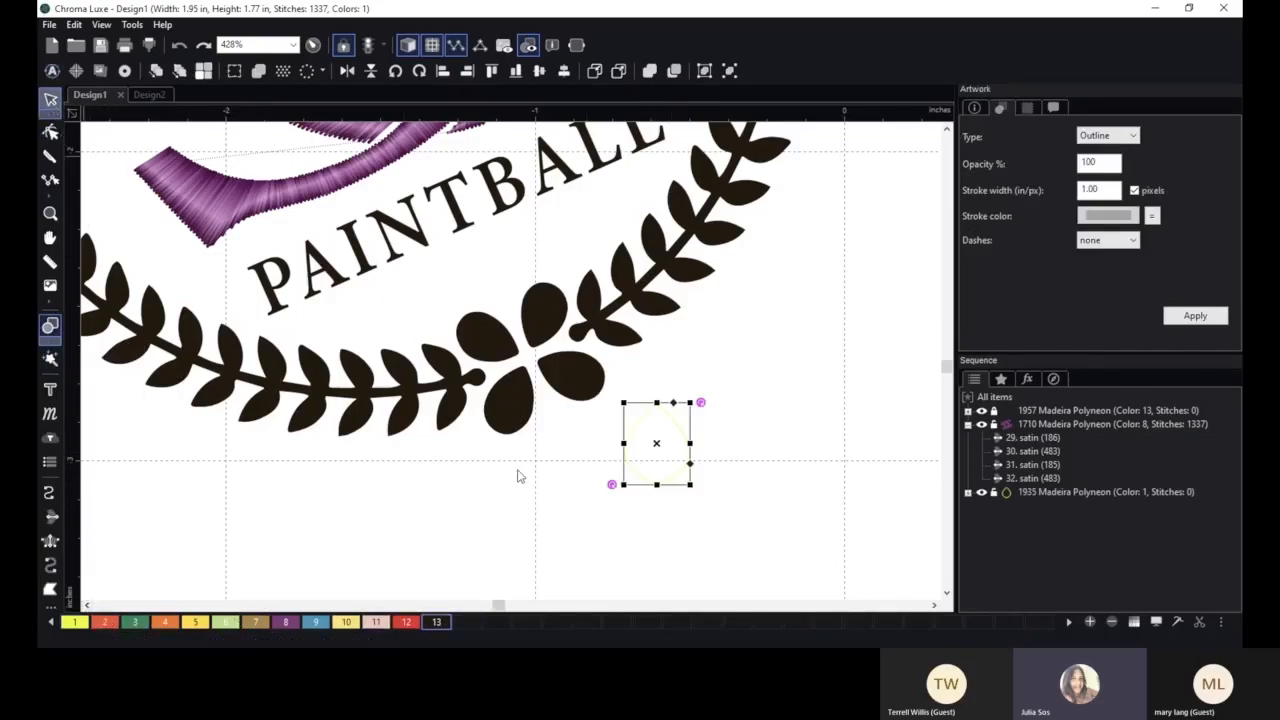
click(436, 621)
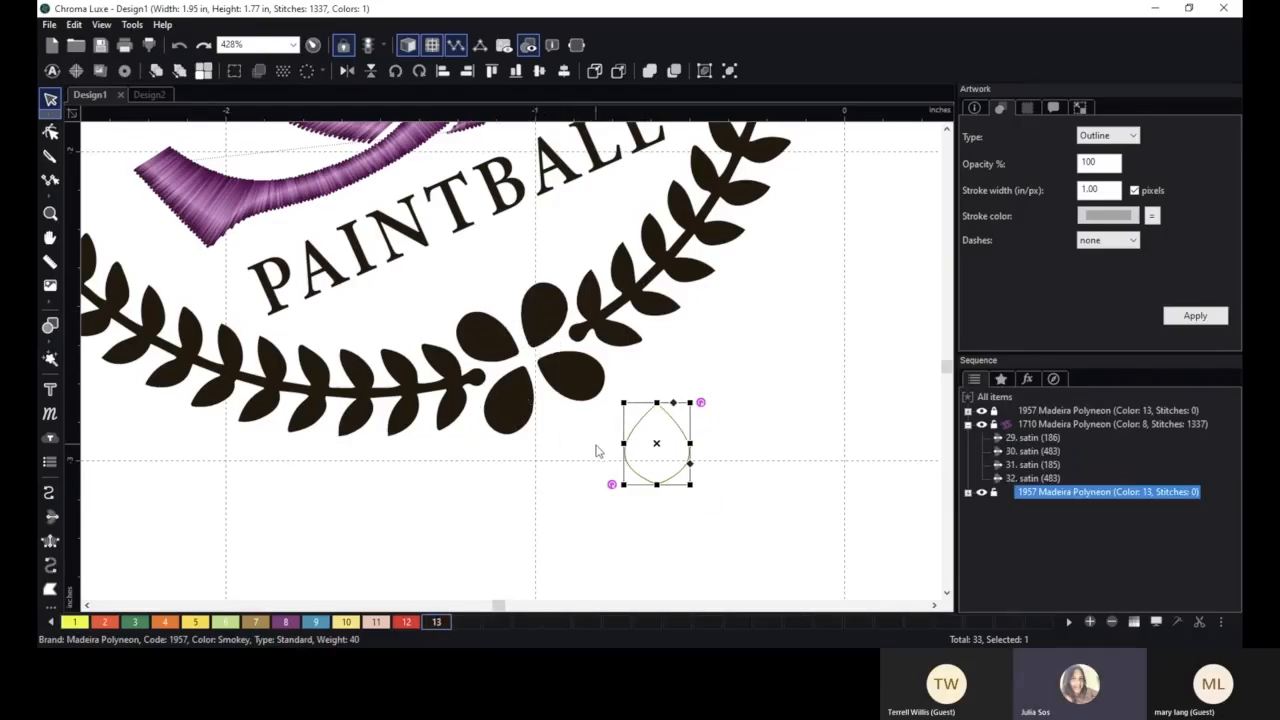
- Rotate the leaf outline point-down, move it over the flower's upper-right petal and scale it to about 0.18 by 0.22 in
scroll(790, 455, up, 1)
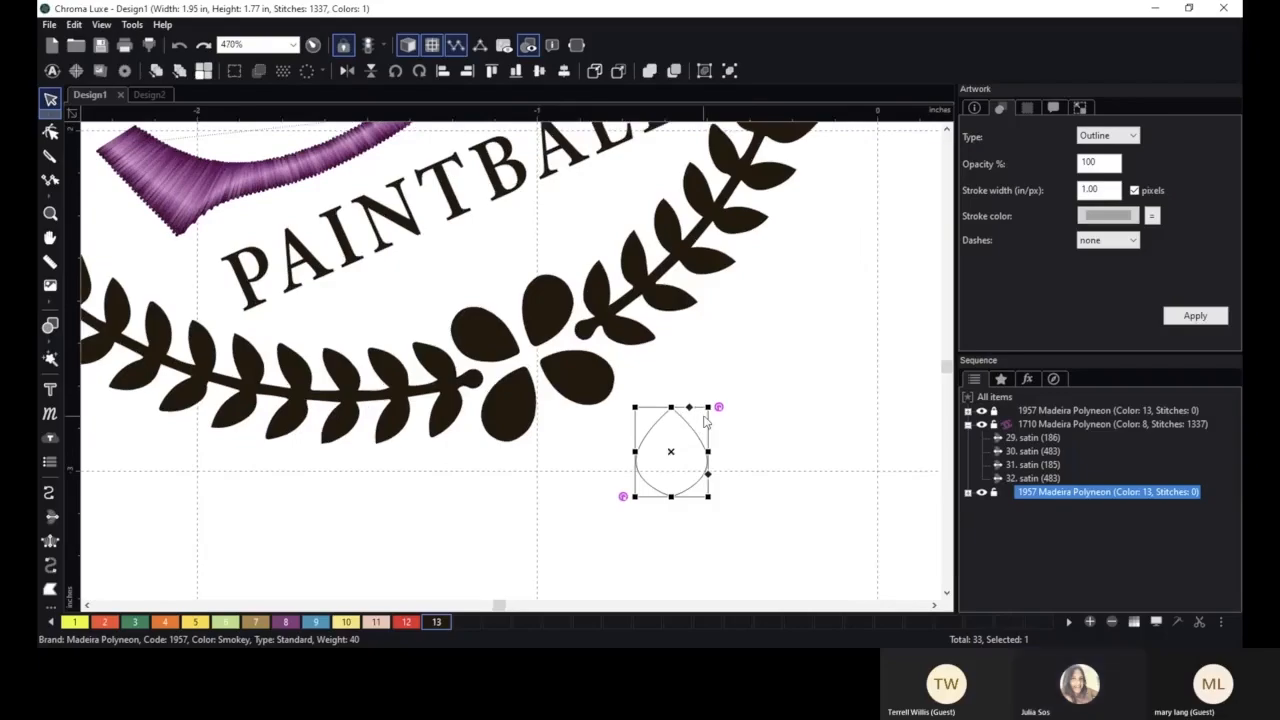
drag(714, 402, 614, 477)
click(693, 440)
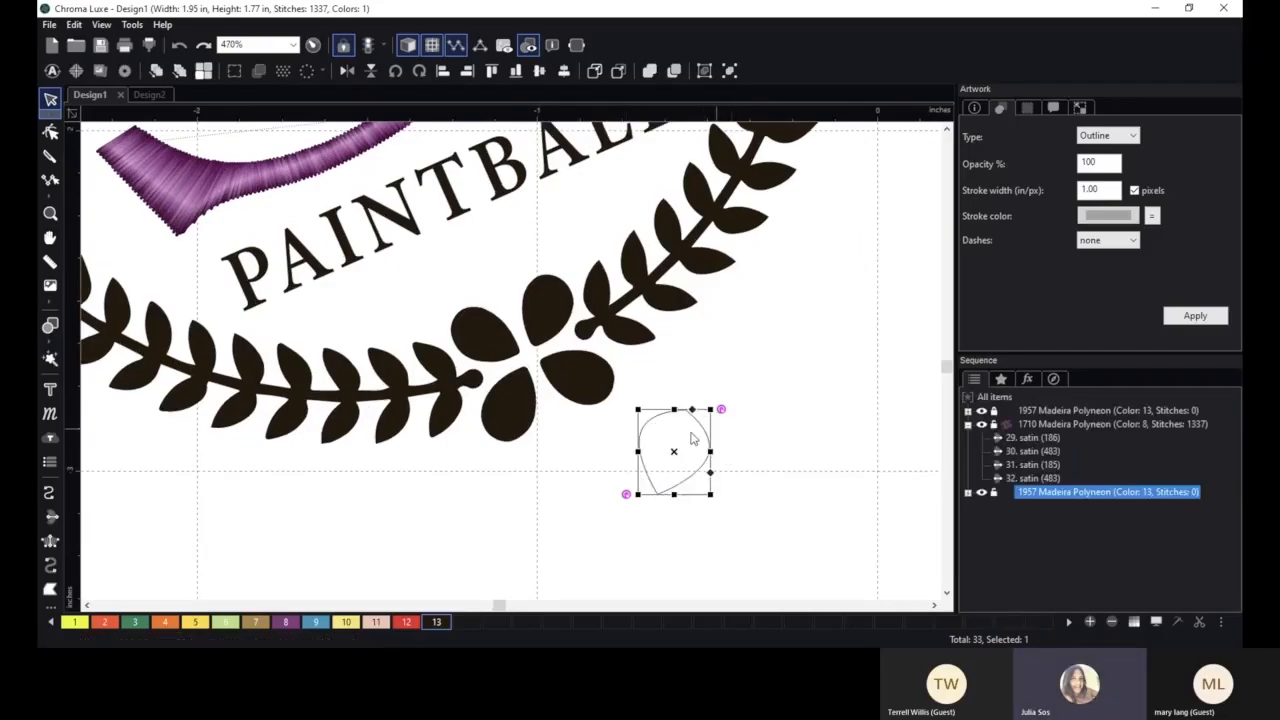
drag(698, 424, 570, 275)
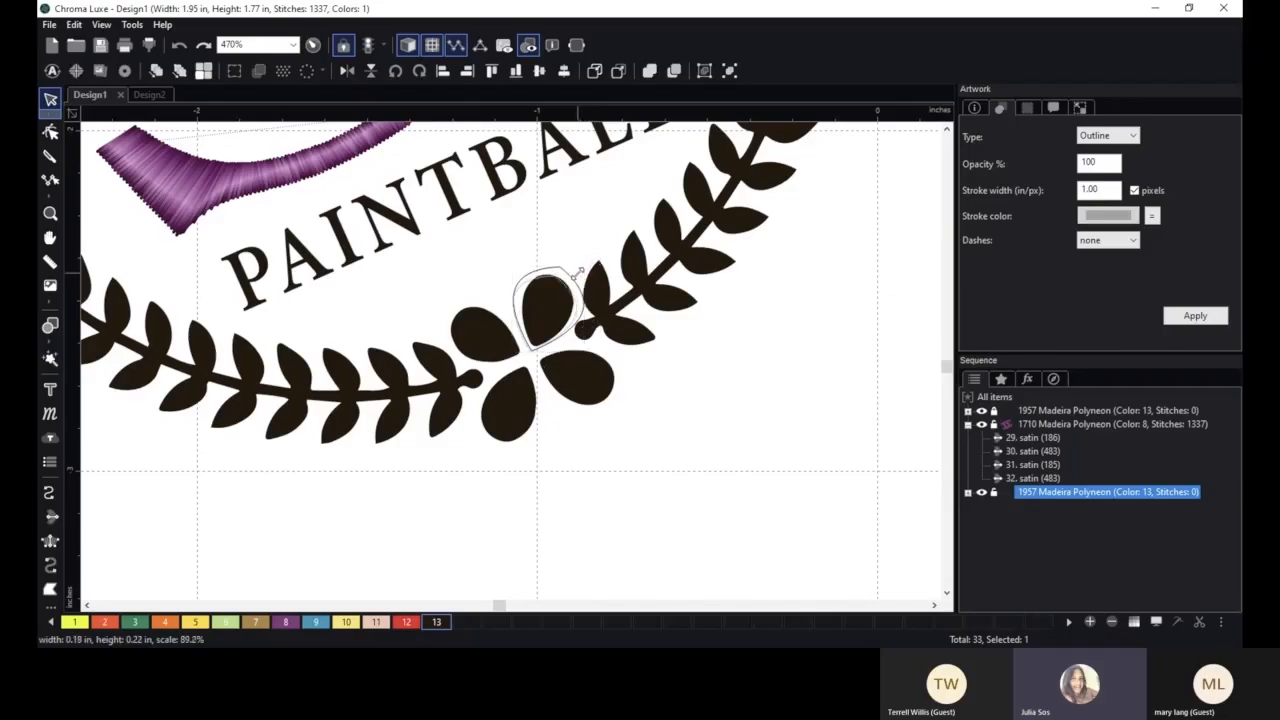
click(548, 308)
drag(572, 306, 576, 296)
scroll(560, 256, up, 1)
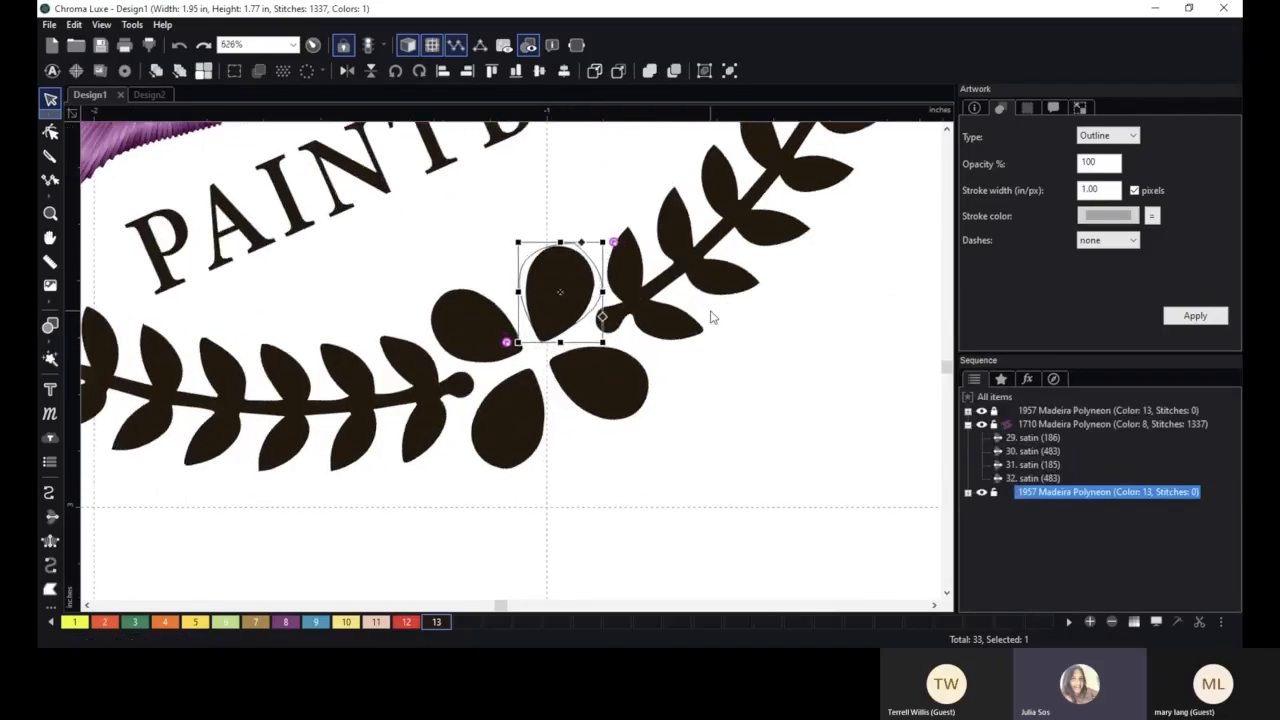
- Recolor the petal outline with color 4, Madeira Polyneon 1946, and convert it to Satin
click(165, 621)
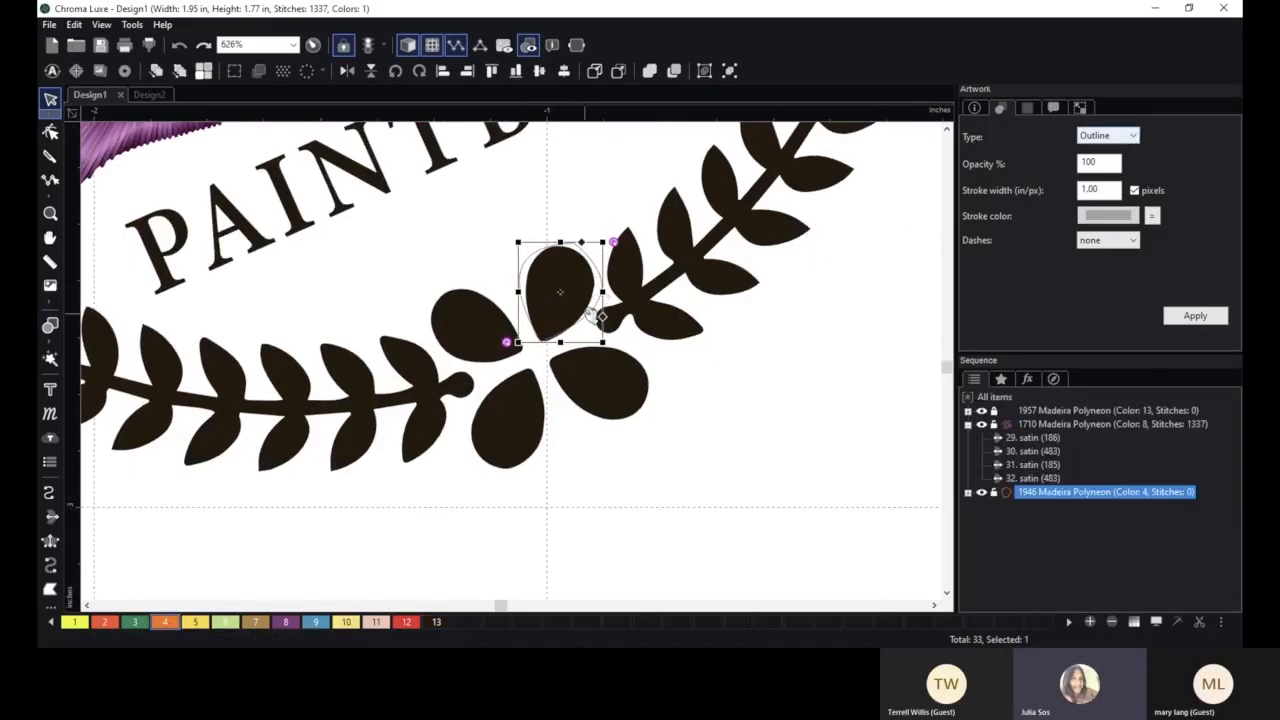
right_click(596, 266)
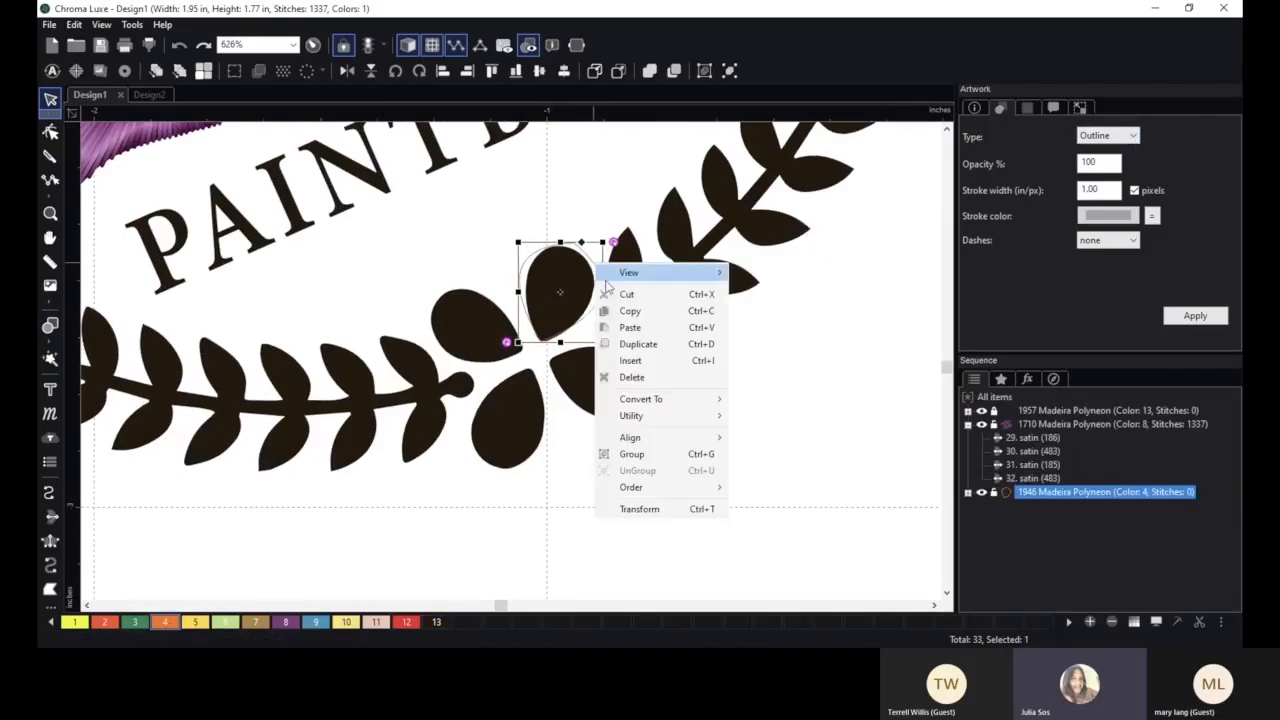
mouse_move(692, 403)
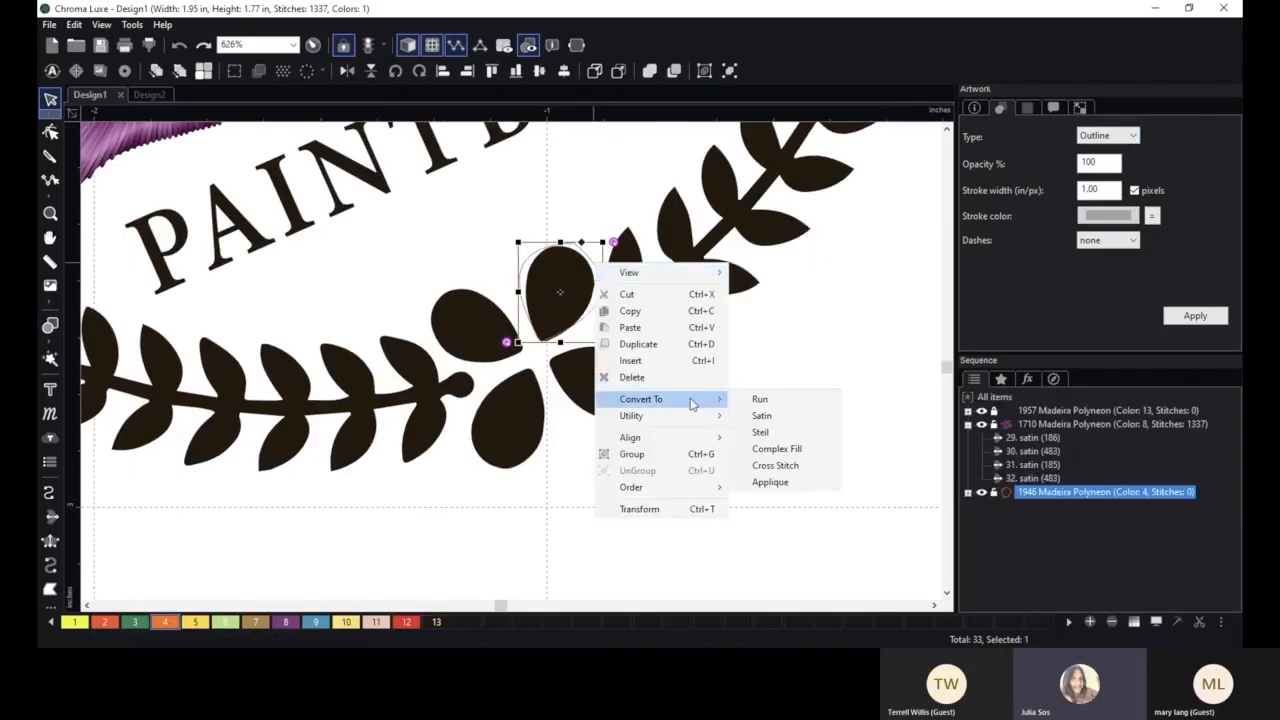
click(790, 416)
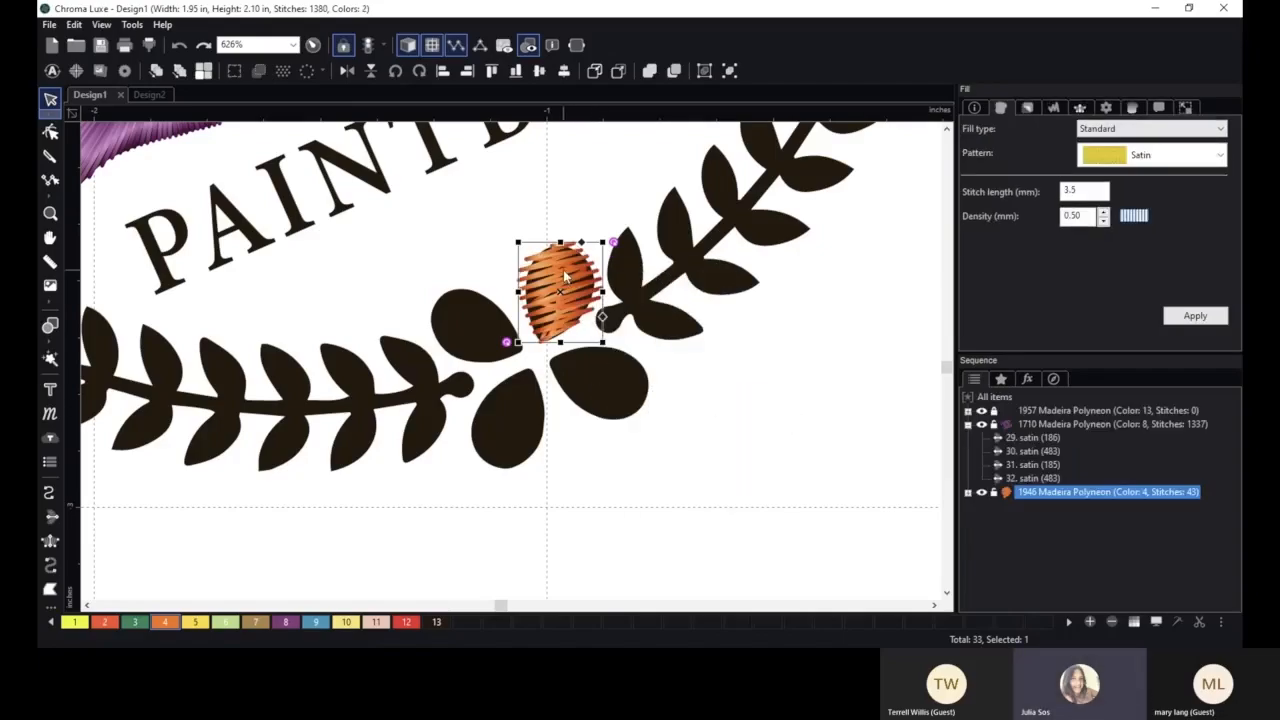
- Try the petal as Complex Fill, Steil and Run, and convert it back to Satin
right_click(590, 272)
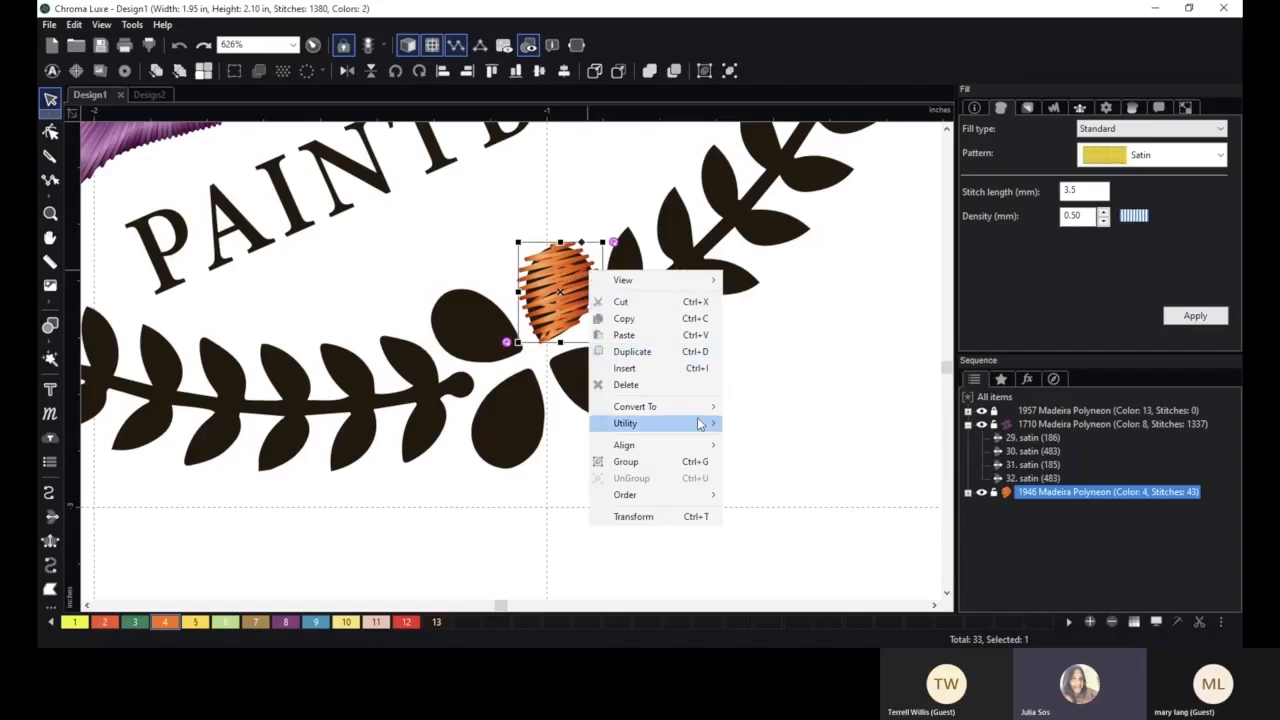
mouse_move(712, 416)
click(760, 456)
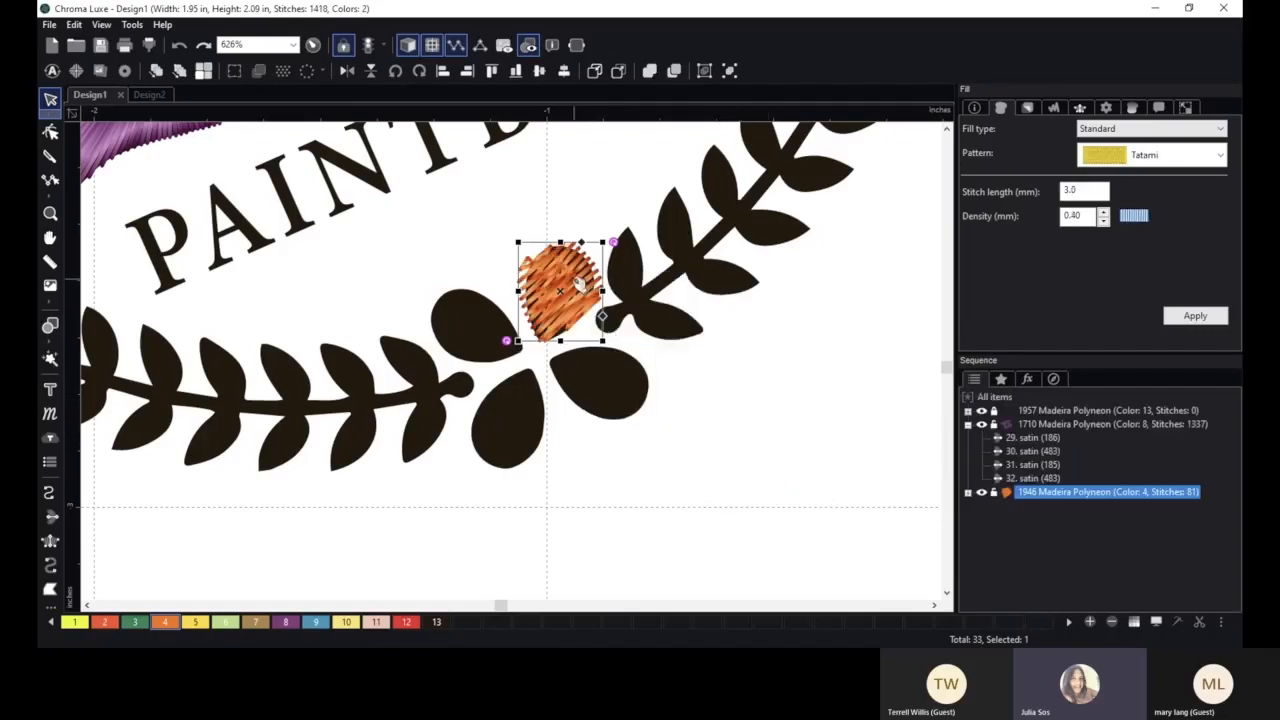
right_click(580, 283)
mouse_move(688, 418)
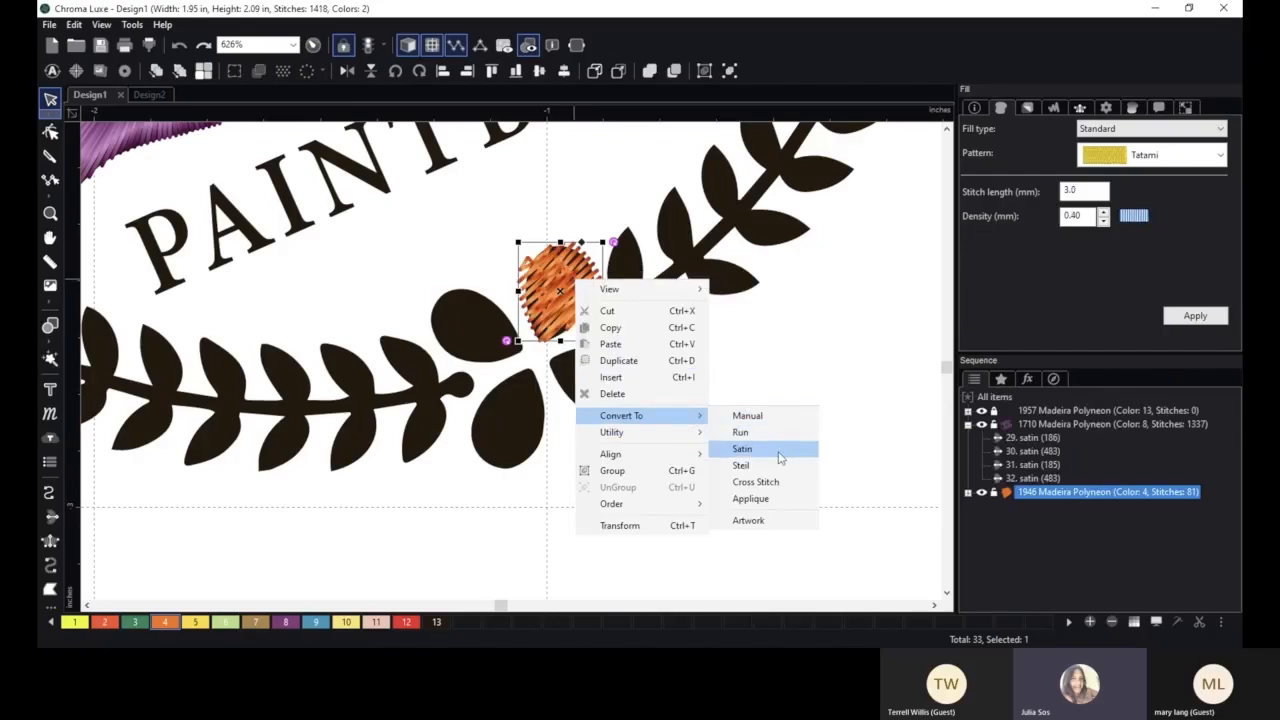
click(772, 465)
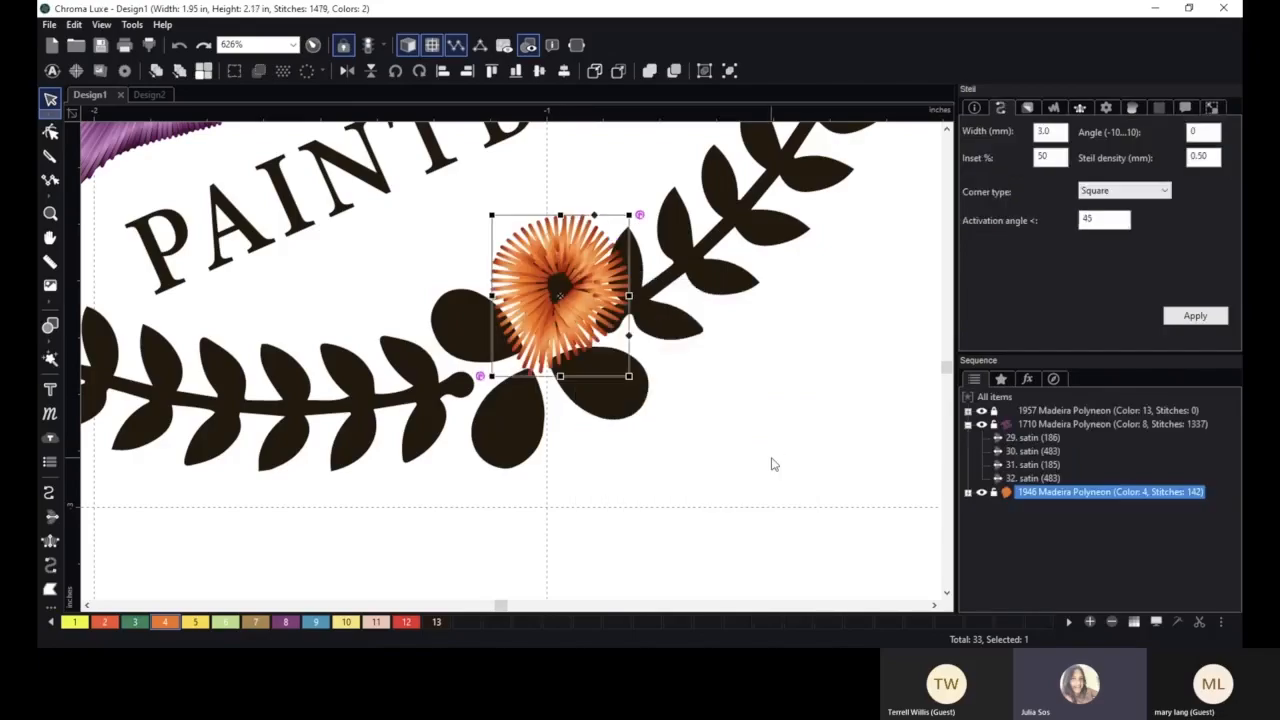
right_click(578, 258)
mouse_move(670, 396)
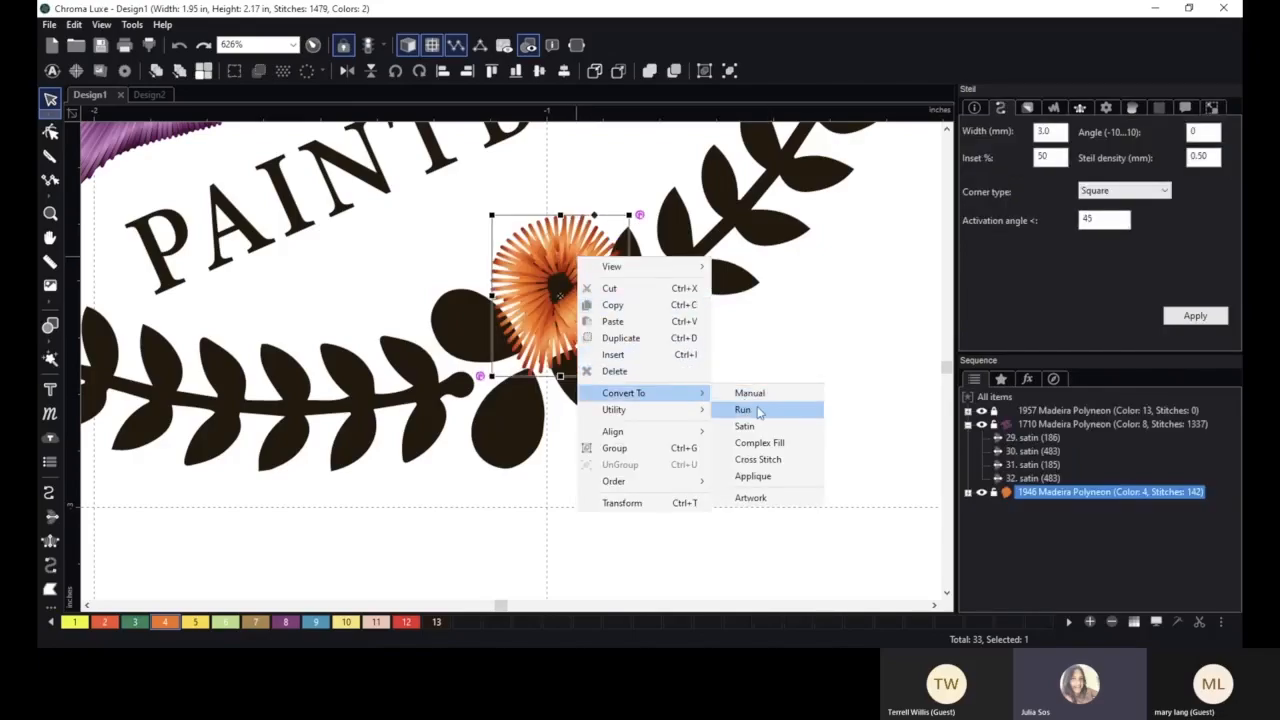
click(759, 413)
right_click(591, 269)
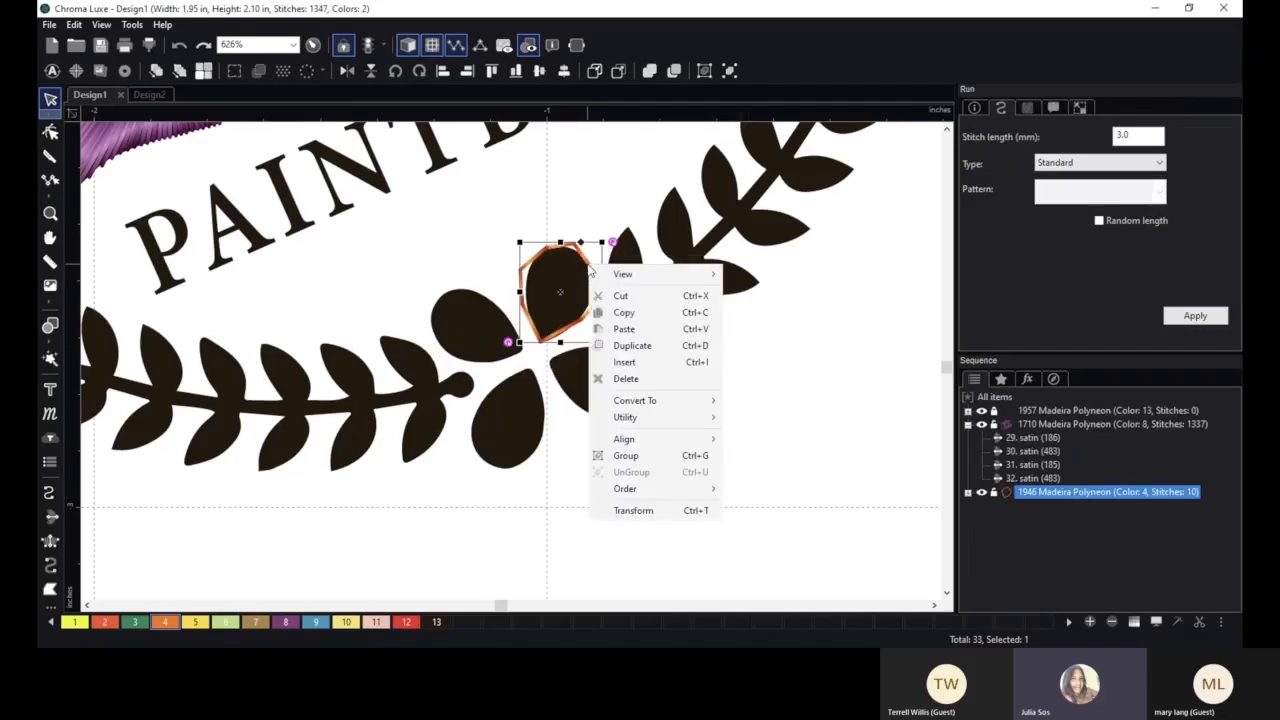
mouse_move(684, 402)
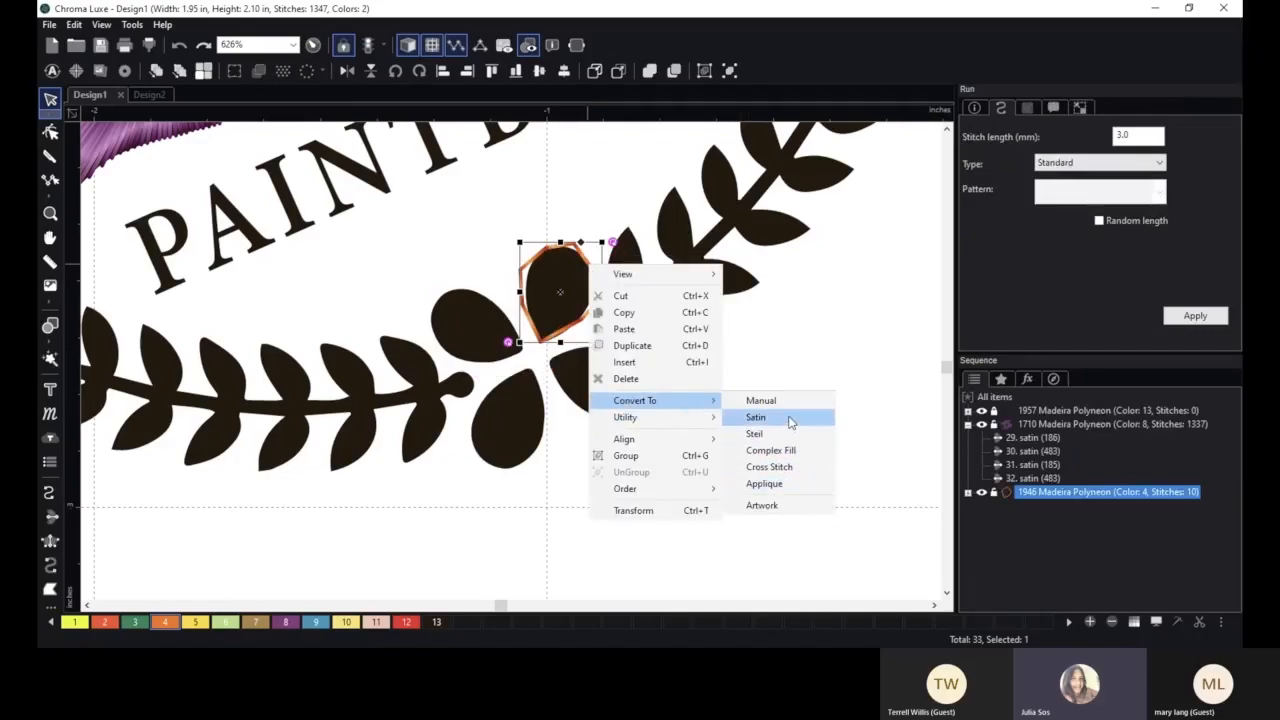
click(790, 422)
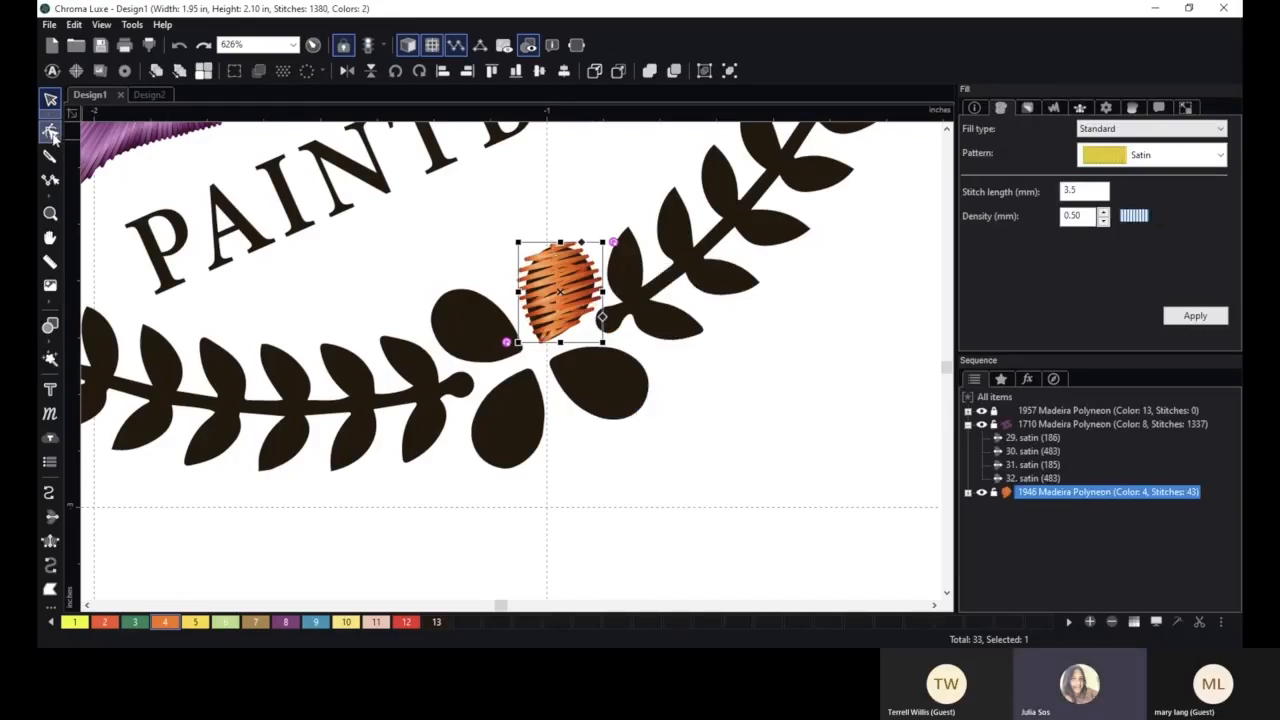
- Edit the satin petal's outline, pulling its top point in to the black artwork's edge and making that point Smooth
click(51, 133)
scroll(500, 275, up, 2)
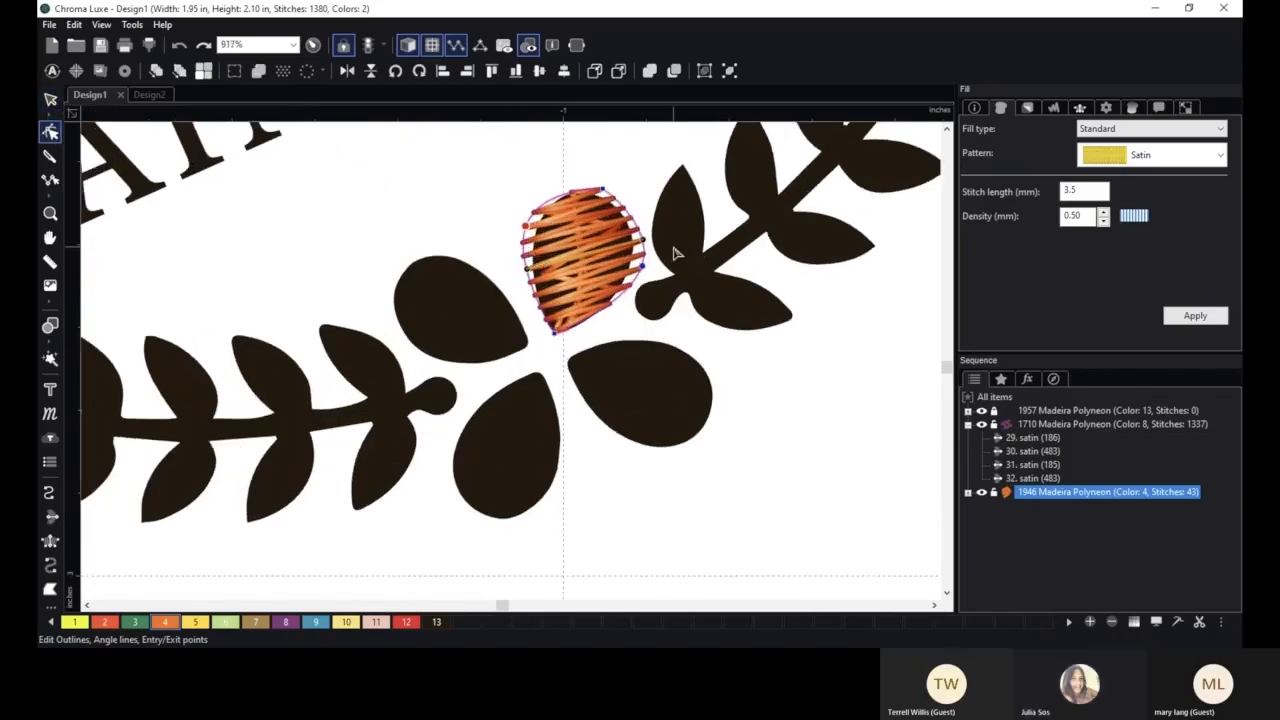
drag(675, 254, 590, 333)
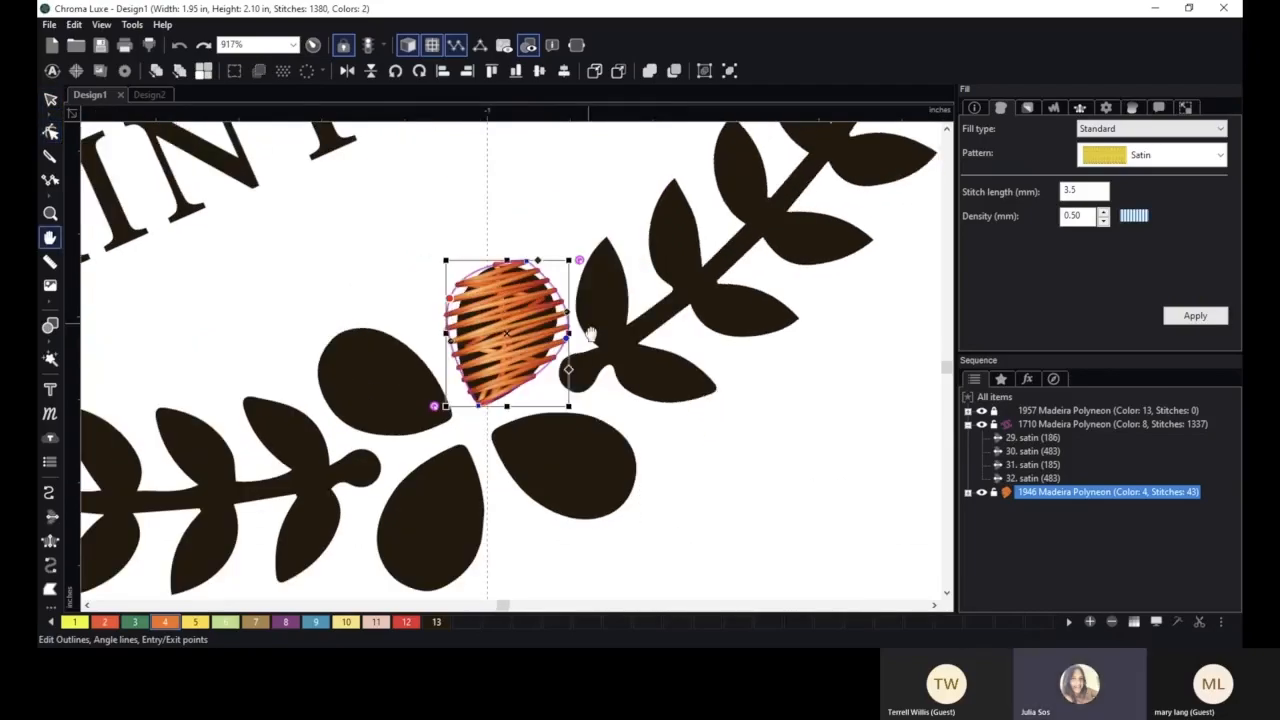
scroll(590, 333, up, 2)
right_click(588, 340)
click(804, 397)
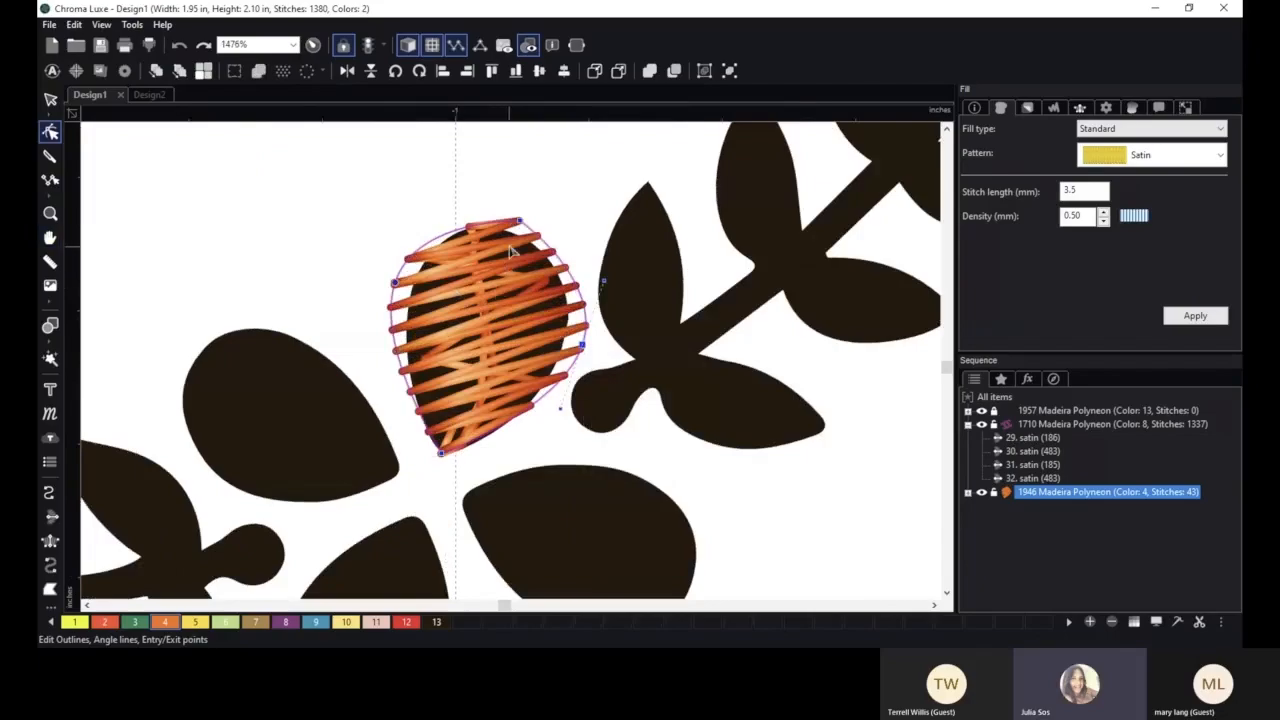
drag(519, 221, 516, 231)
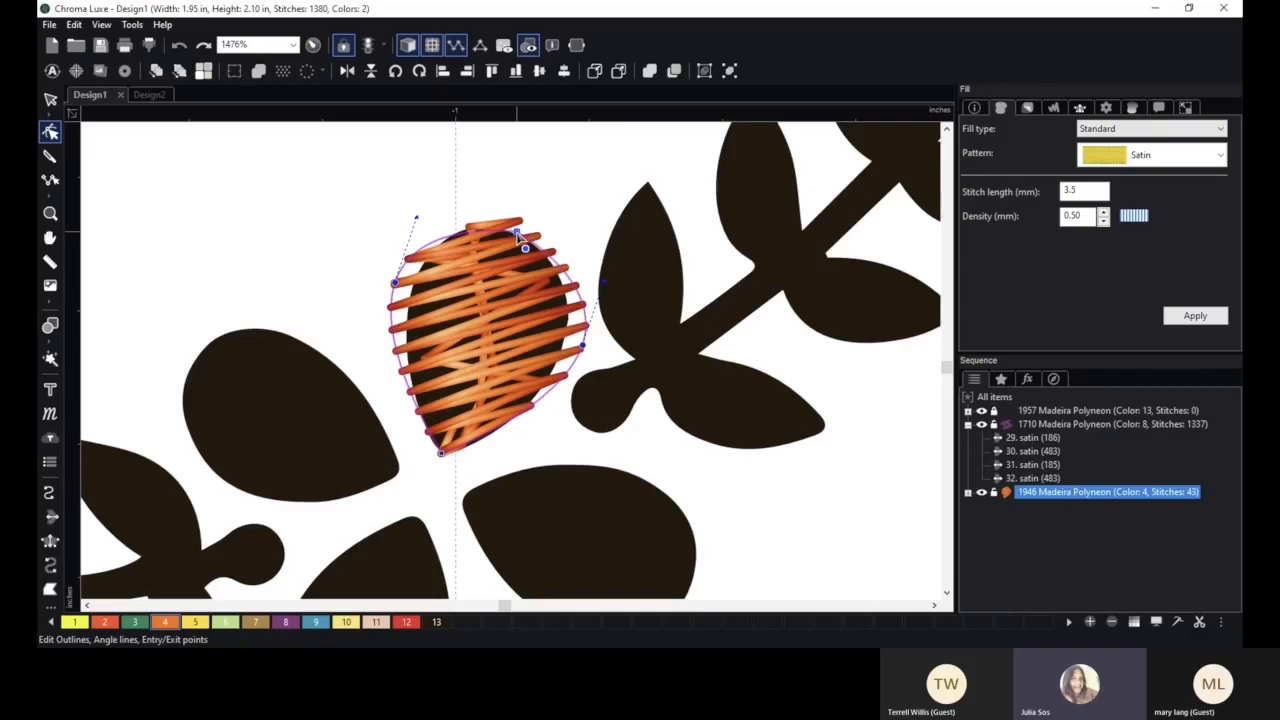
right_click(519, 236)
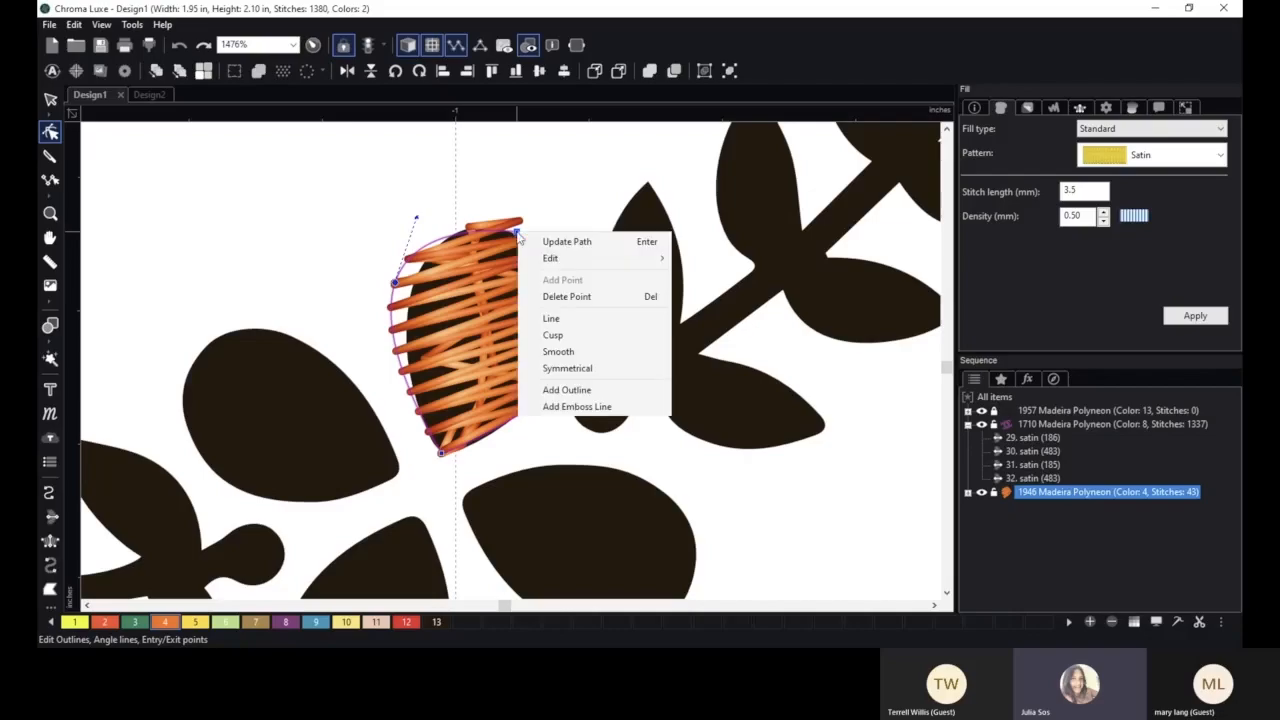
click(569, 349)
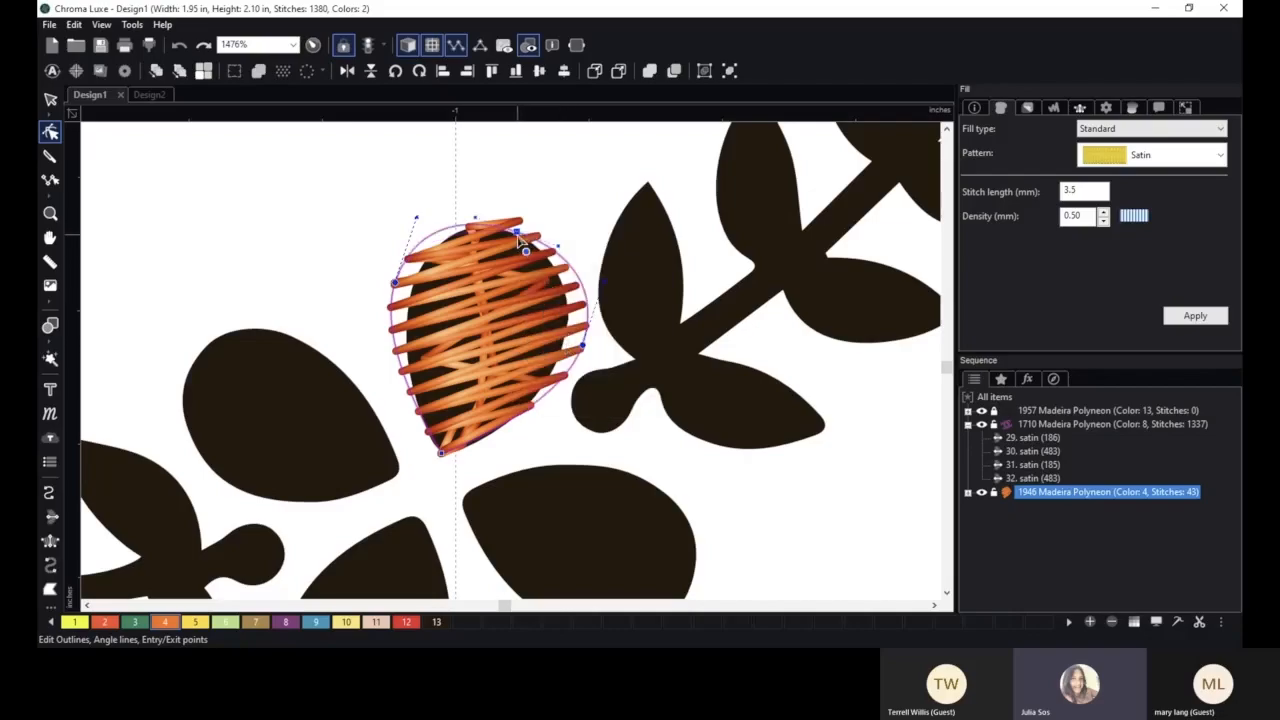
- Pull the petal outline's left and right points inward so the curve follows the black petal's sides
click(401, 284)
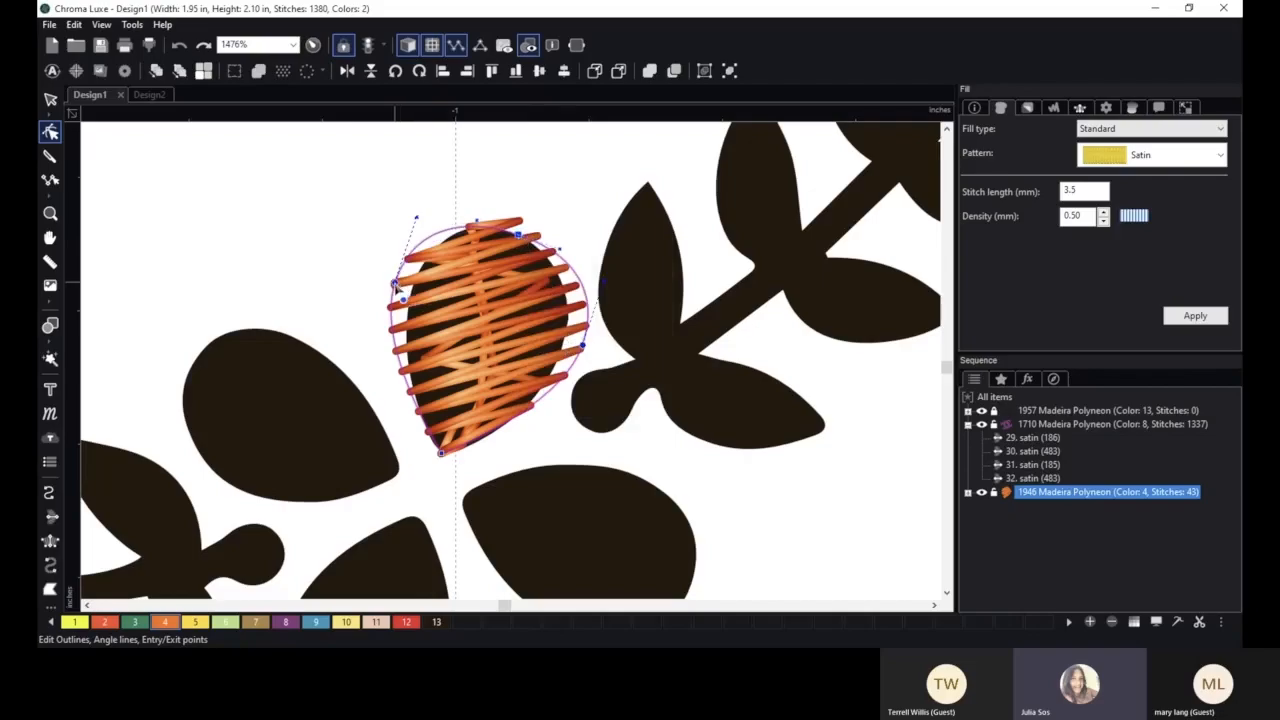
click(393, 302)
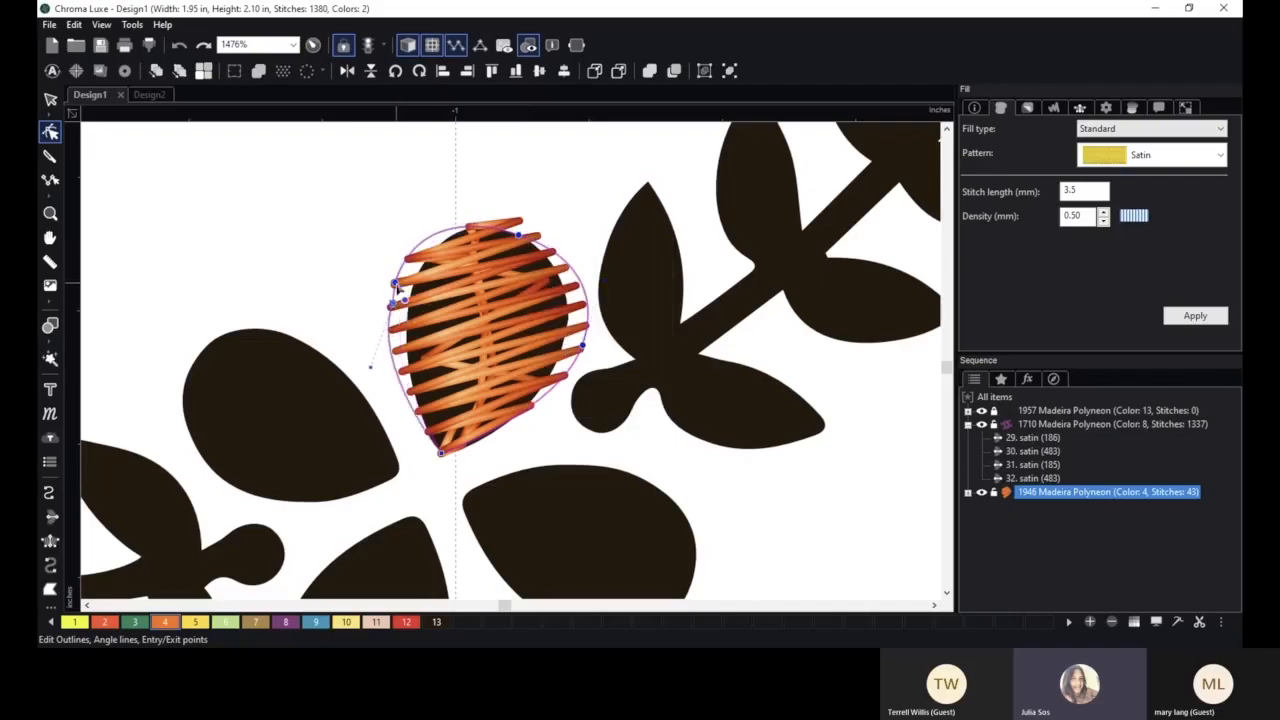
drag(398, 290, 408, 306)
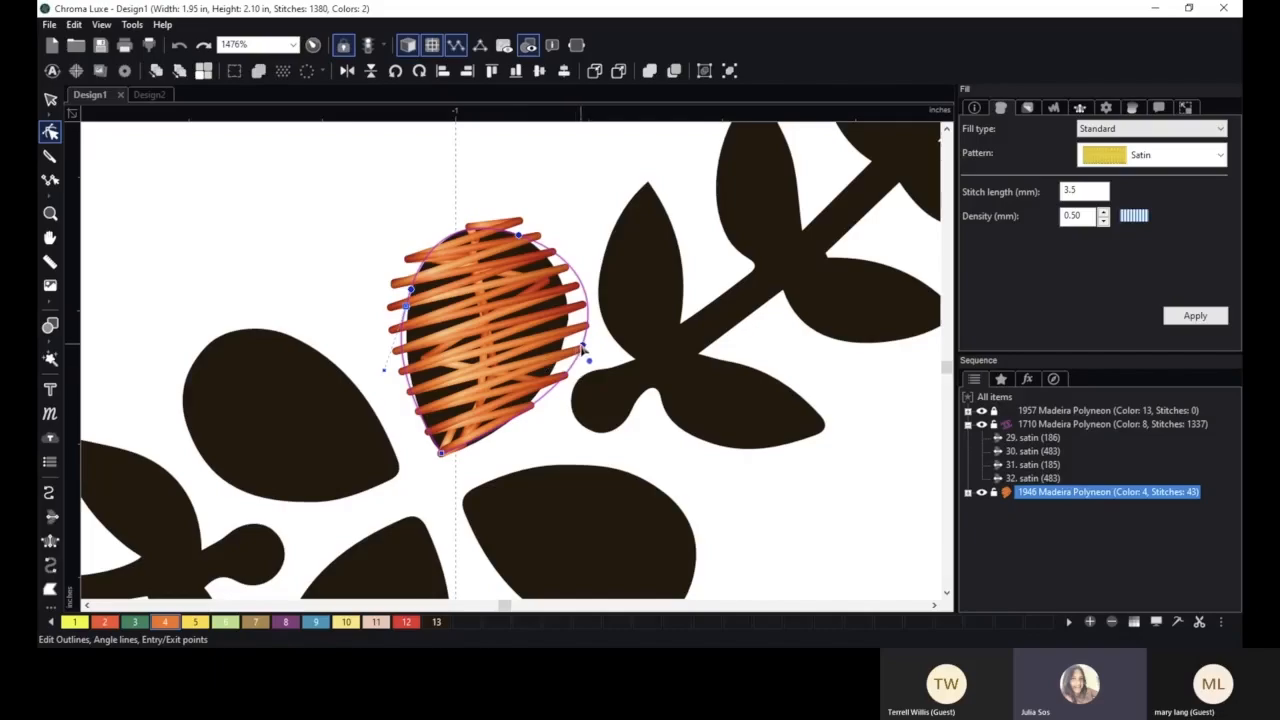
drag(583, 350, 558, 340)
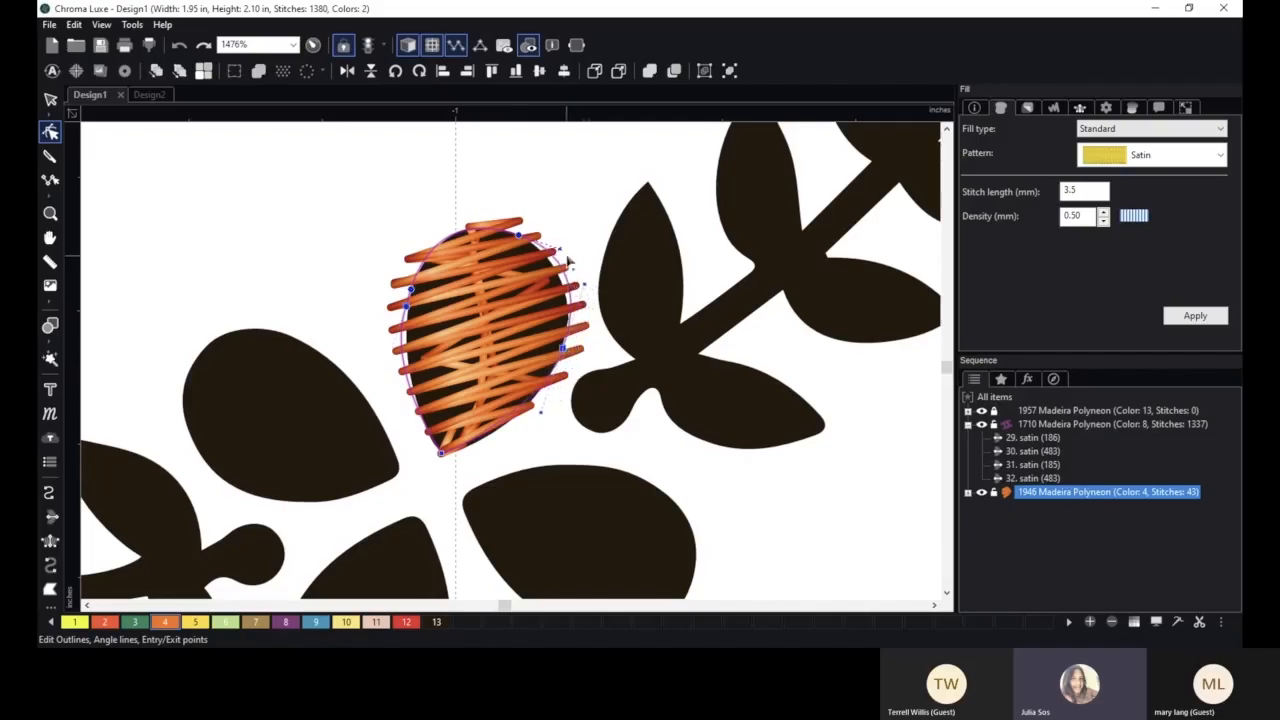
mouse_move(561, 254)
mouse_down()
mouse_move(561, 266)
mouse_move(570, 240)
mouse_up()
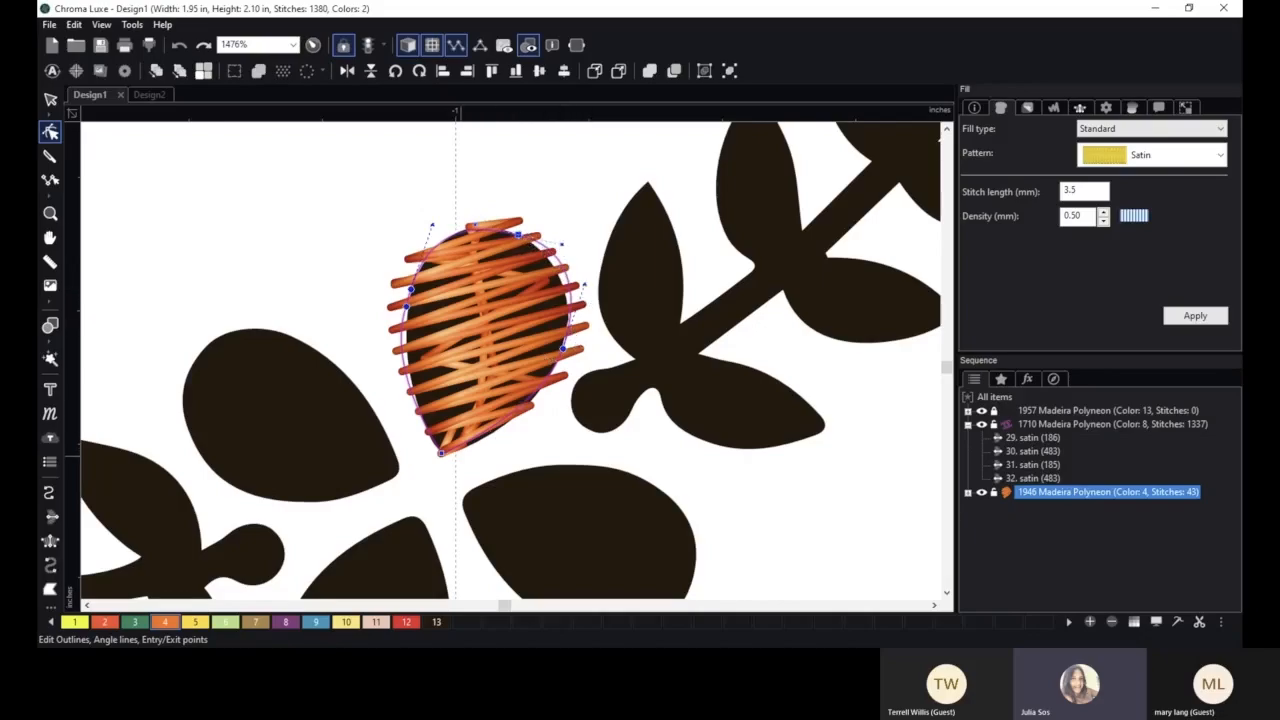
- Refine the petal outline's left curve, top point and bottom tip to match the artwork, and update the path
scroll(414, 385, up, 2)
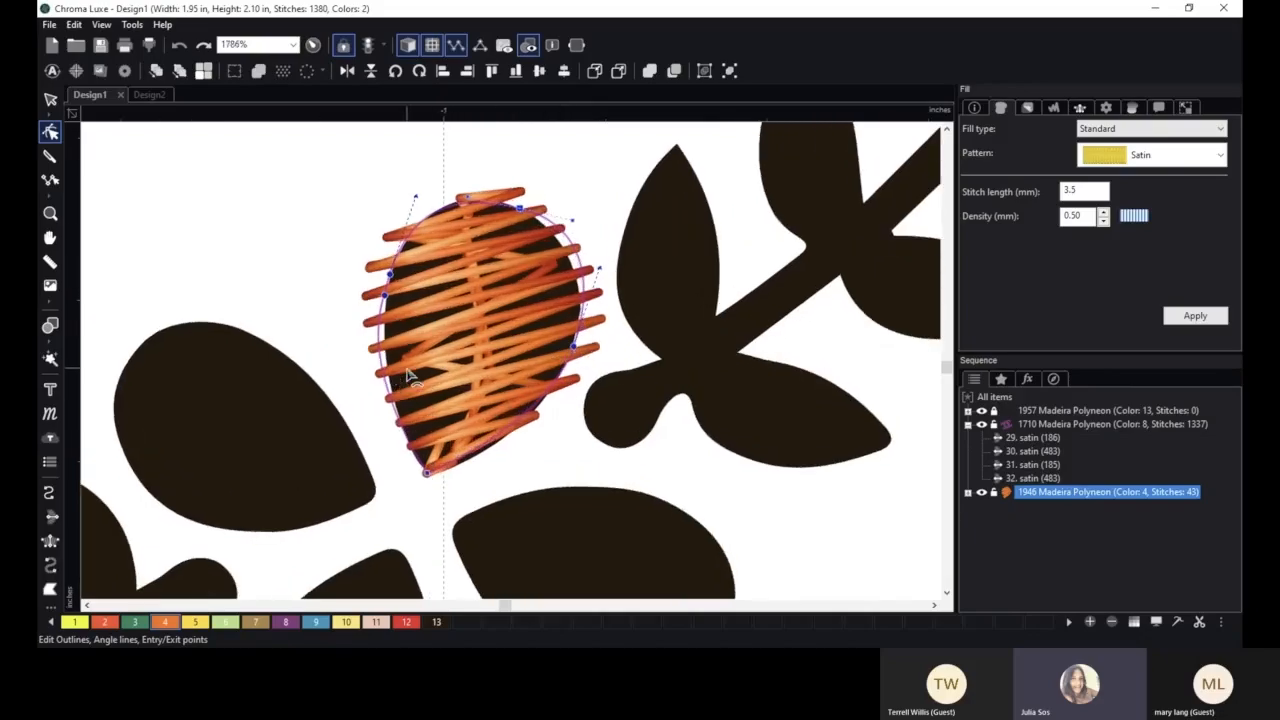
click(376, 296)
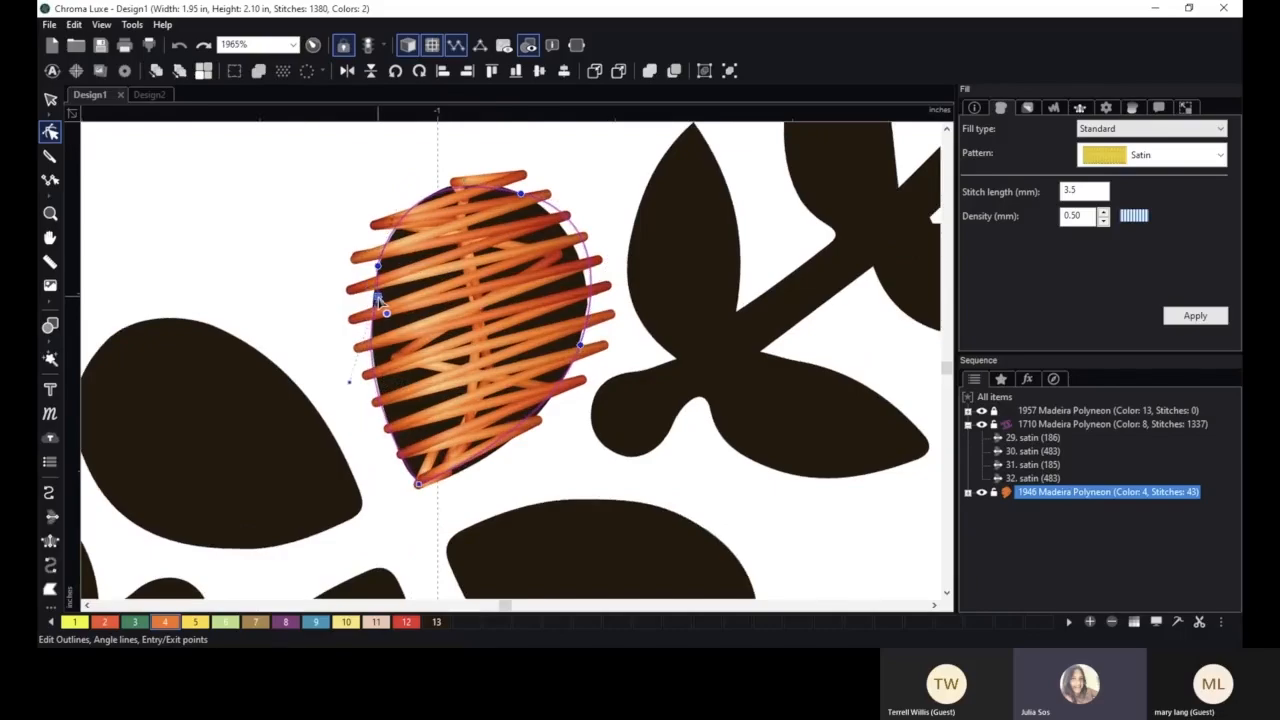
drag(350, 389, 364, 400)
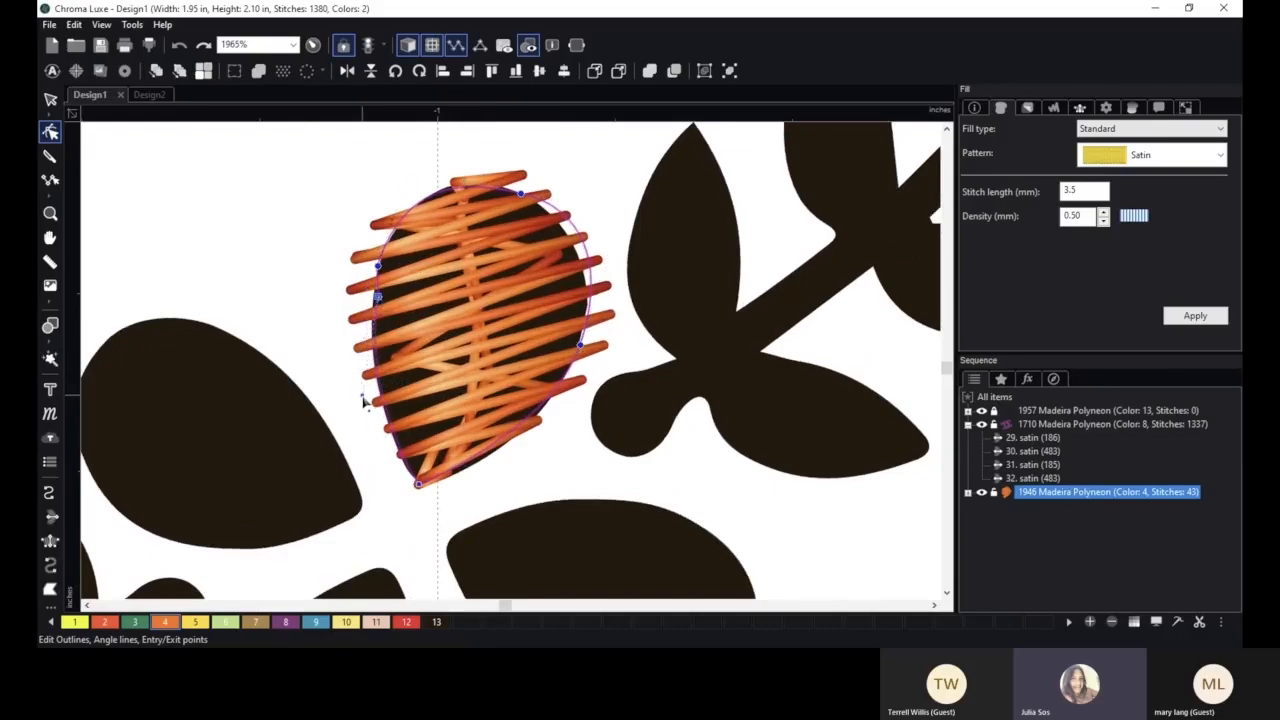
drag(375, 297, 372, 303)
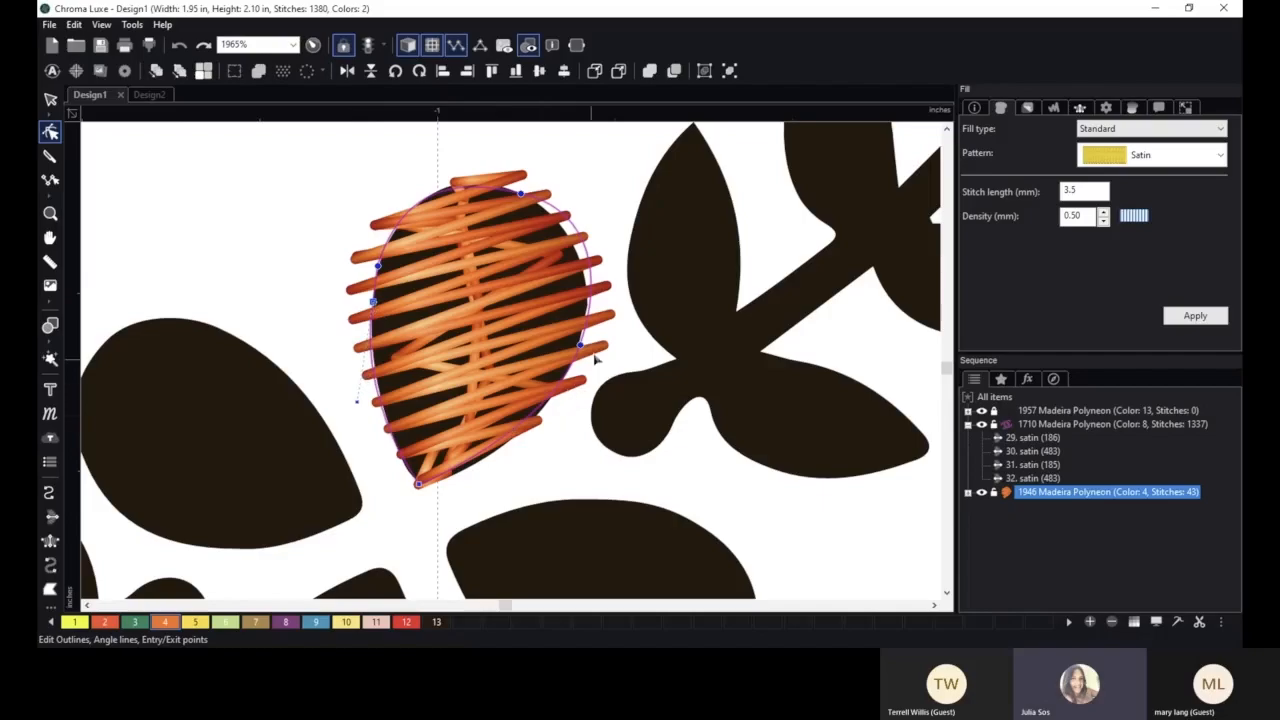
click(518, 193)
right_click(518, 195)
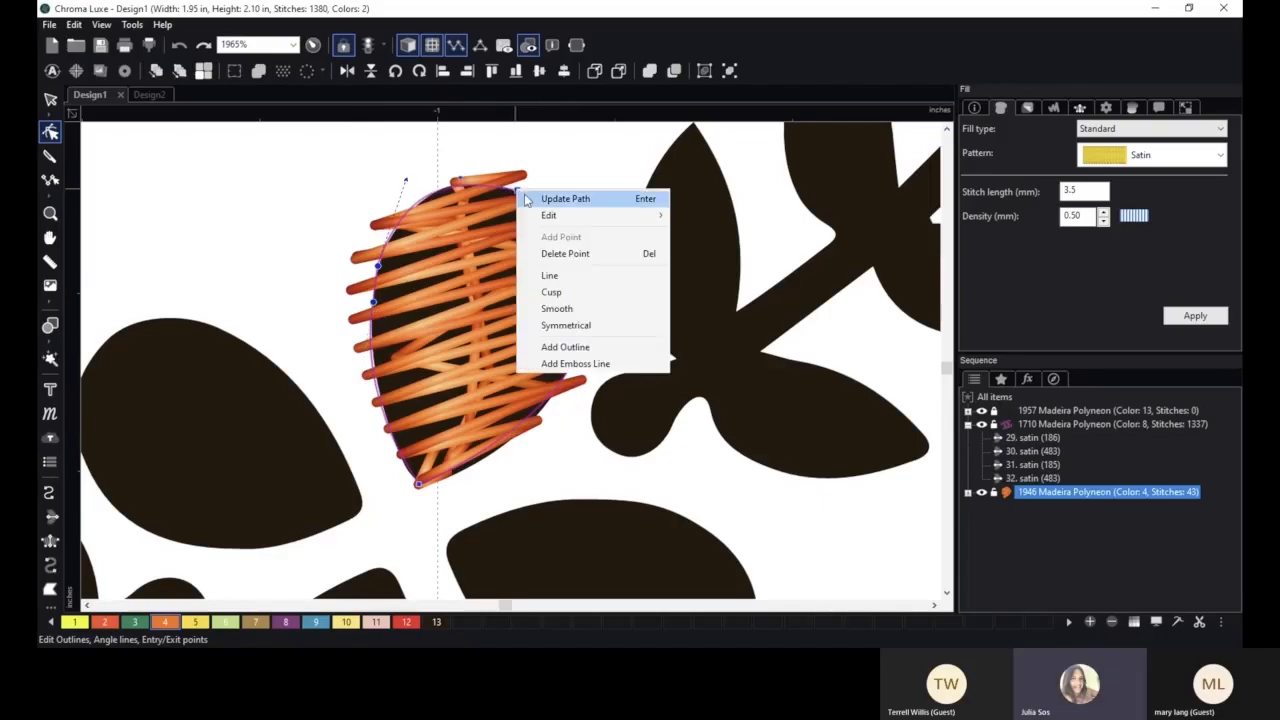
click(586, 289)
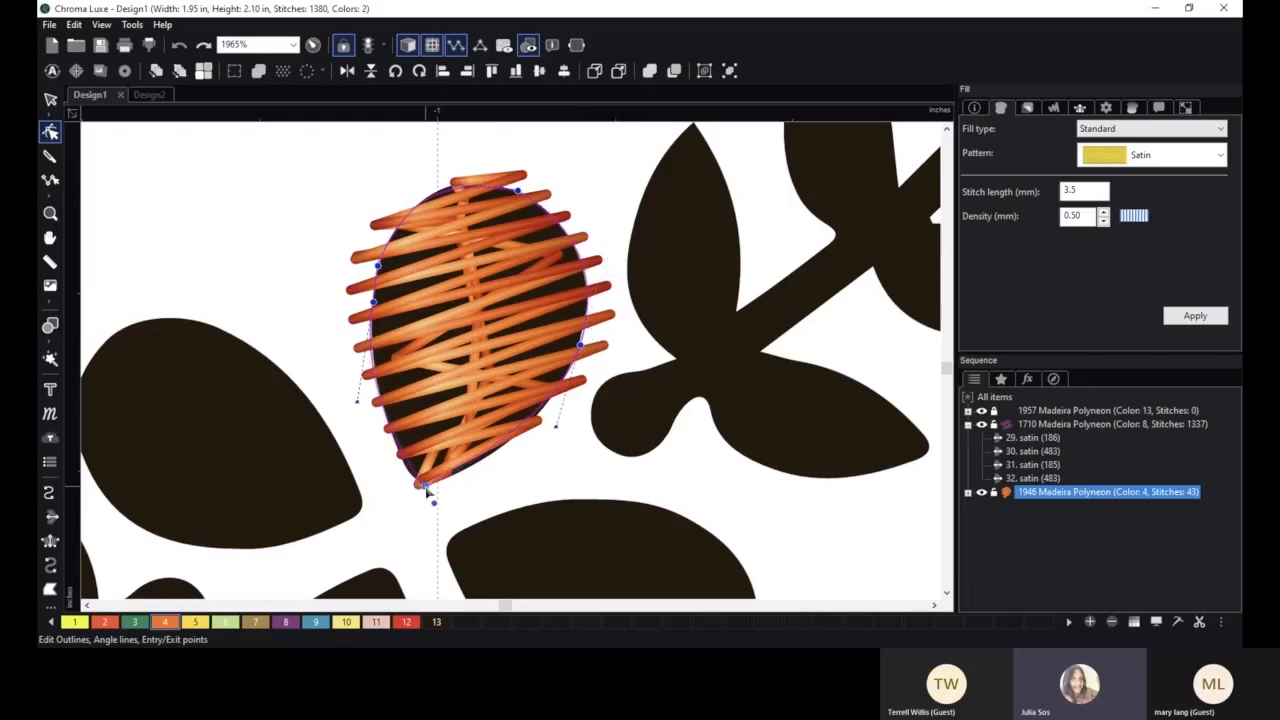
click(544, 482)
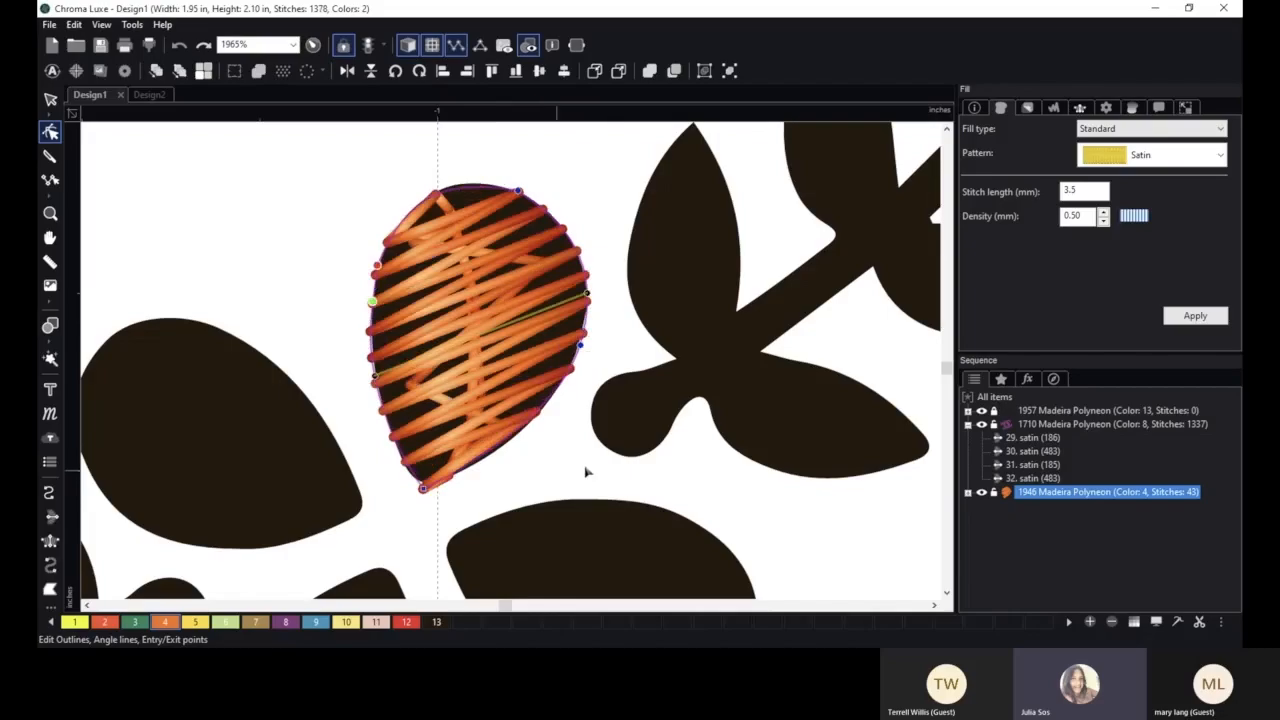
- Reposition both ends of the petal's angle line so the satin stitches slope down from its left edge to its right edge
drag(588, 296, 580, 345)
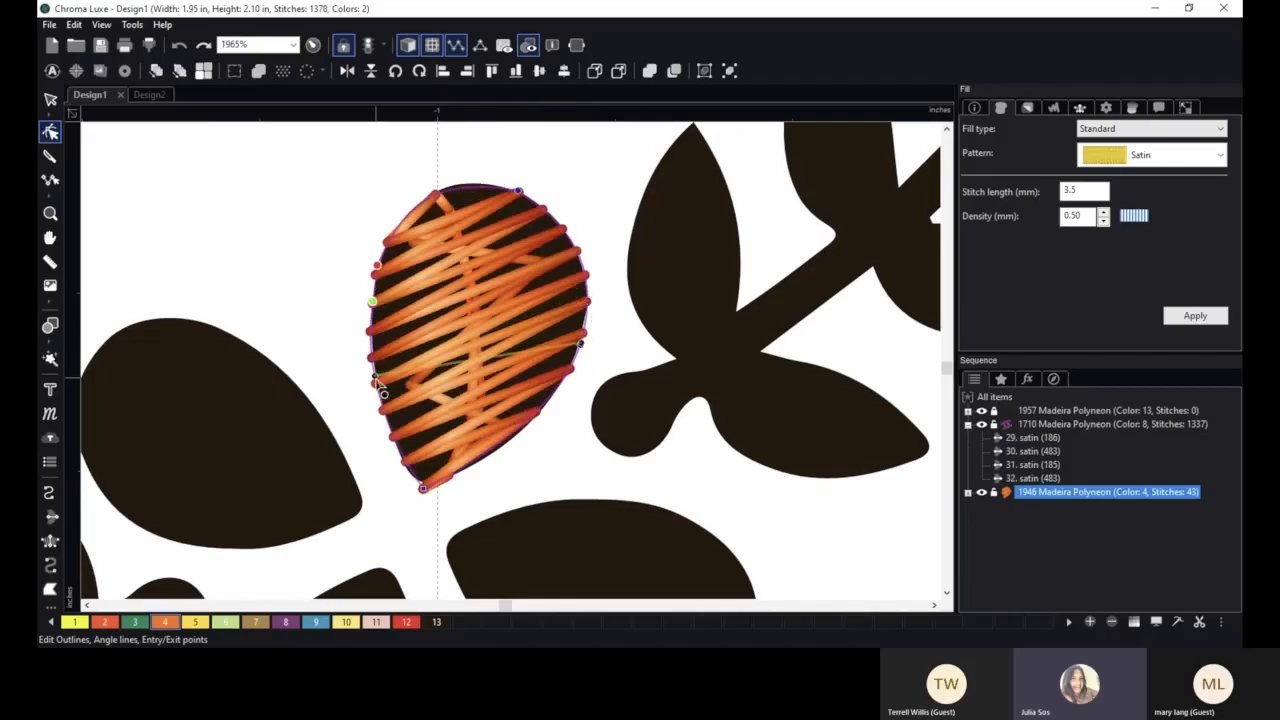
drag(376, 378, 380, 290)
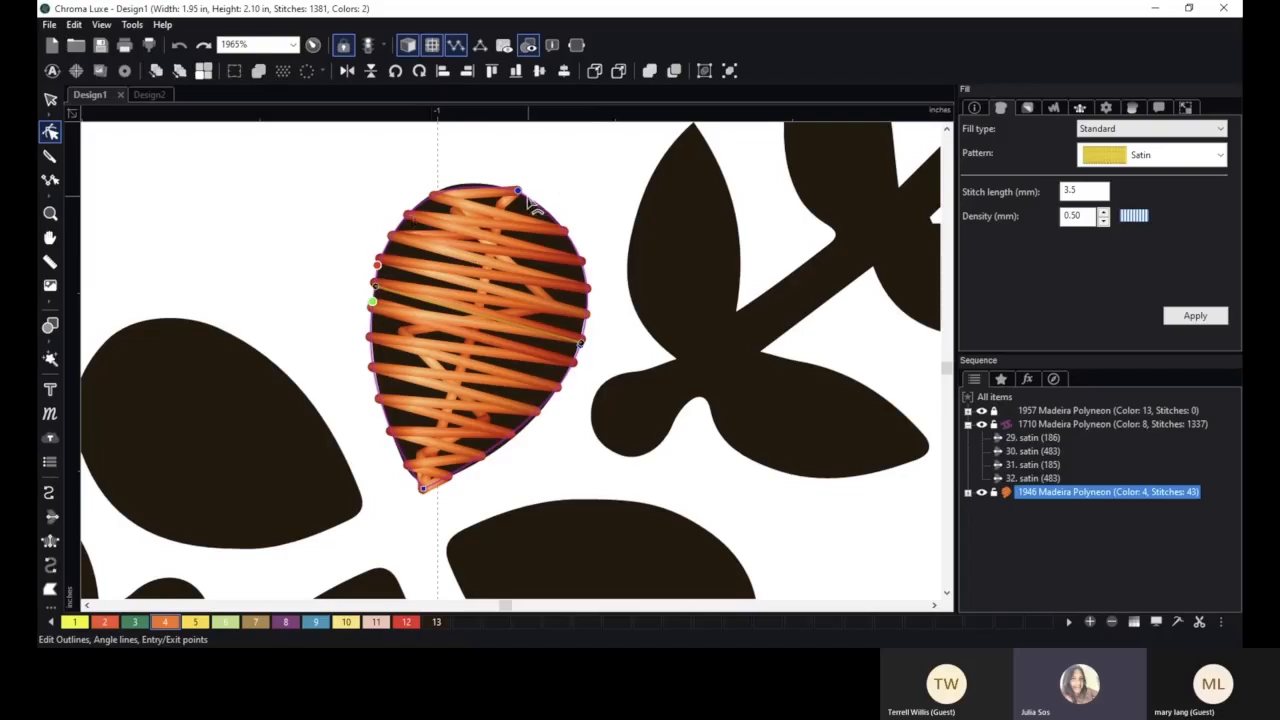
scroll(503, 337, down, 3)
scroll(426, 302, down, 1)
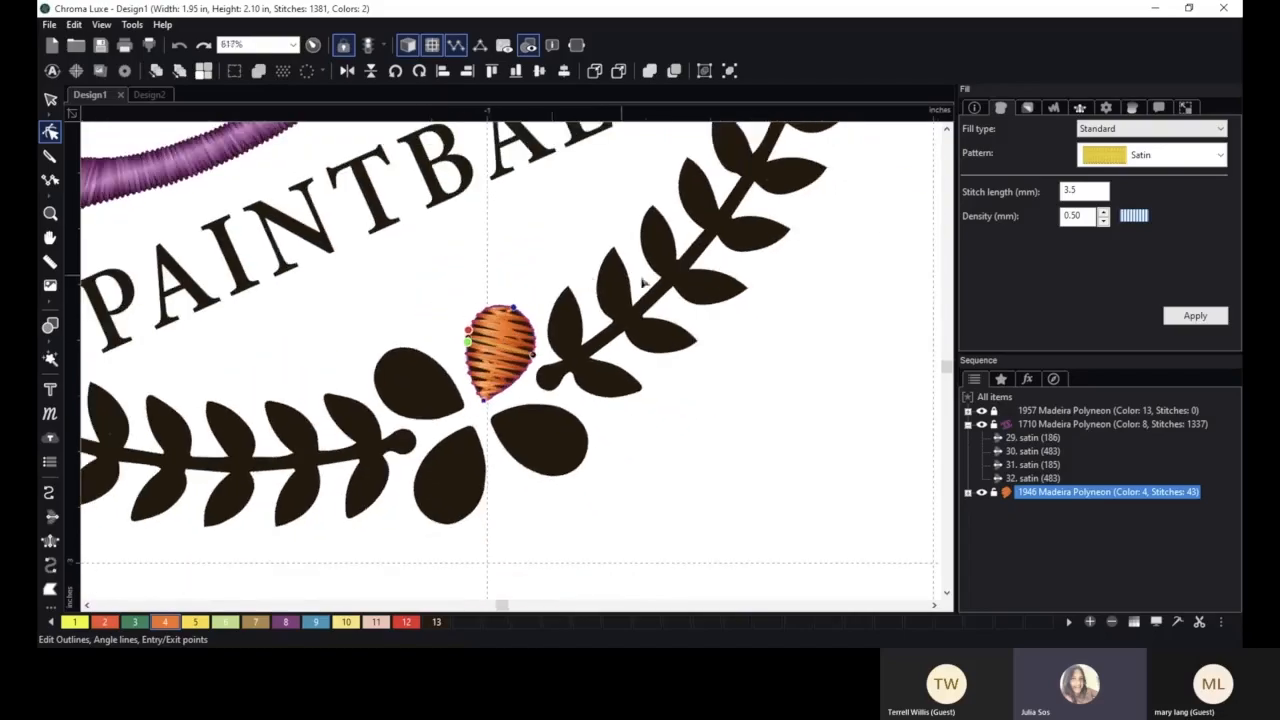
- Set the petal's satin density to 0.30 mm, apply it, and finish editing the outline
click(1103, 220)
click(1103, 220)
click(1190, 313)
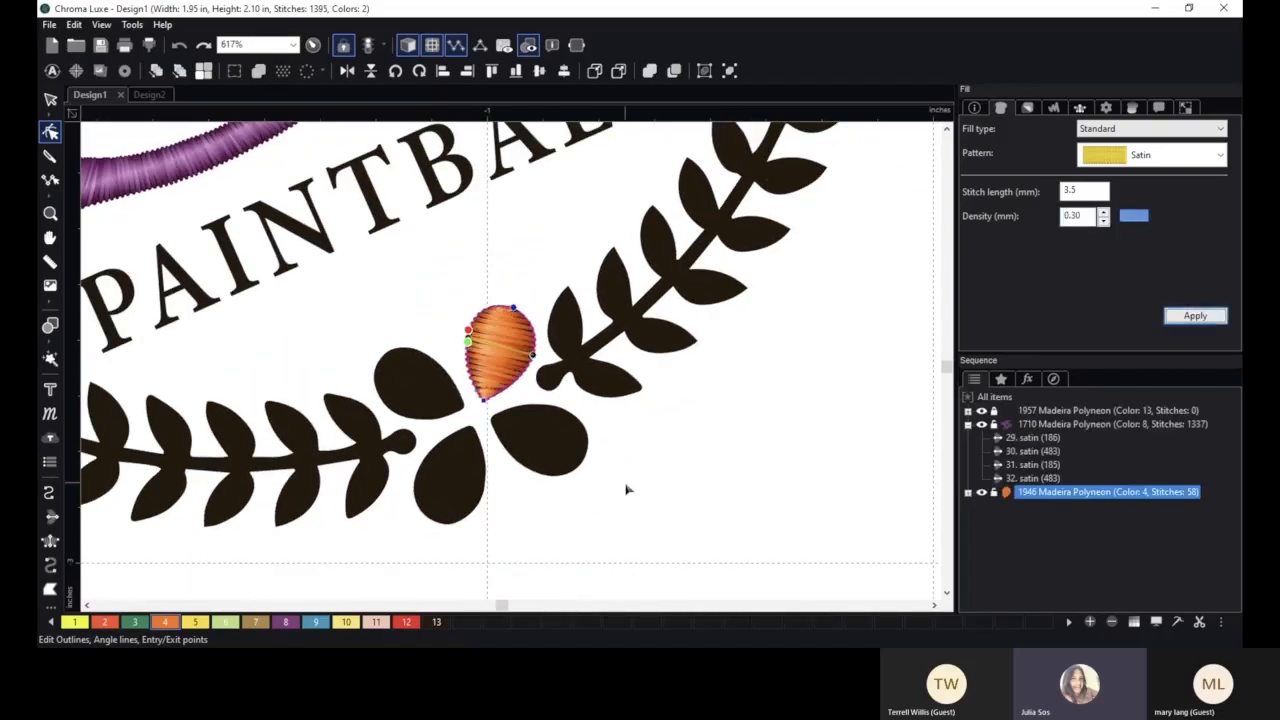
click(50, 98)
scroll(695, 480, down, 2)
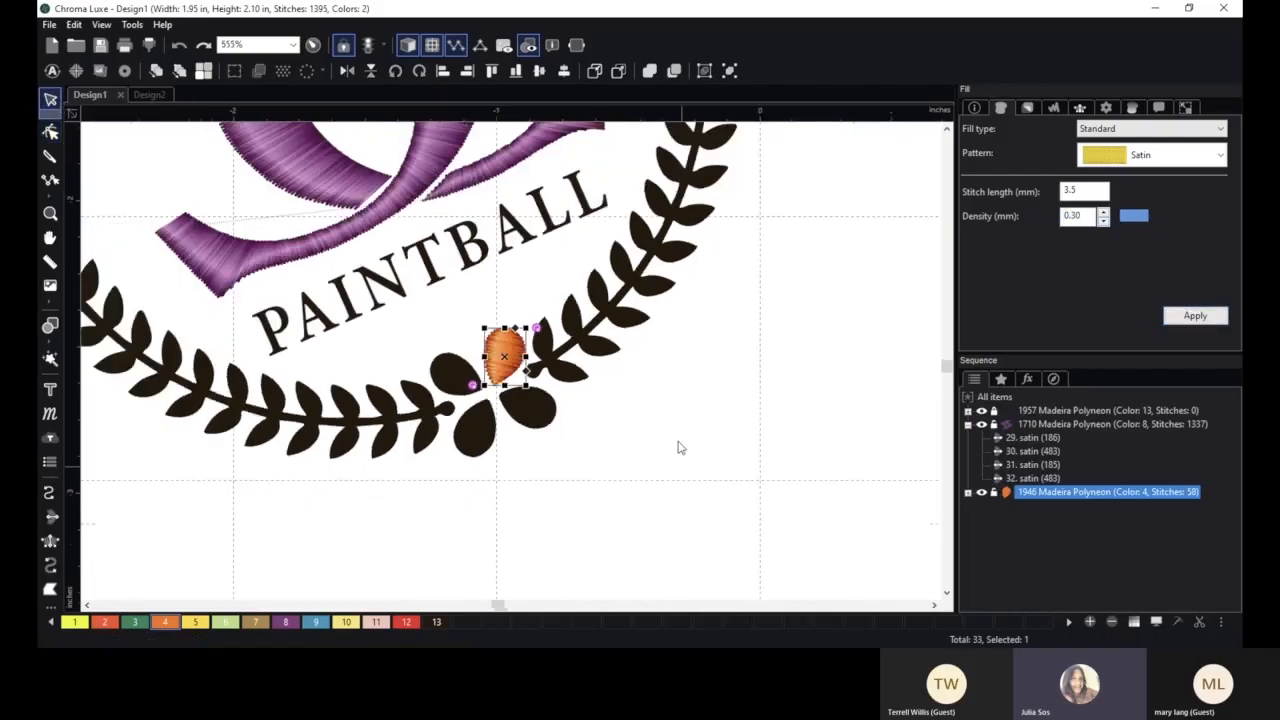
click(714, 414)
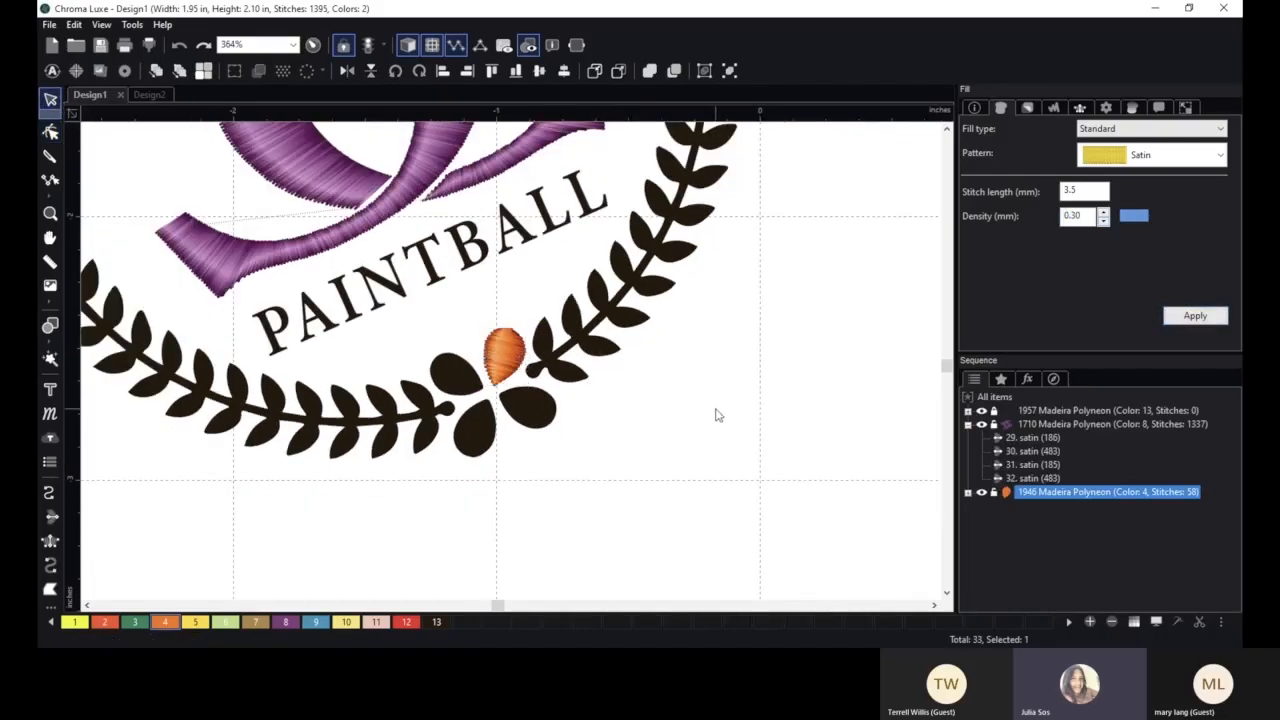
- Make three copies of the finished satin petal and rotate one point-up onto the flower's lower-left petal
click(512, 355)
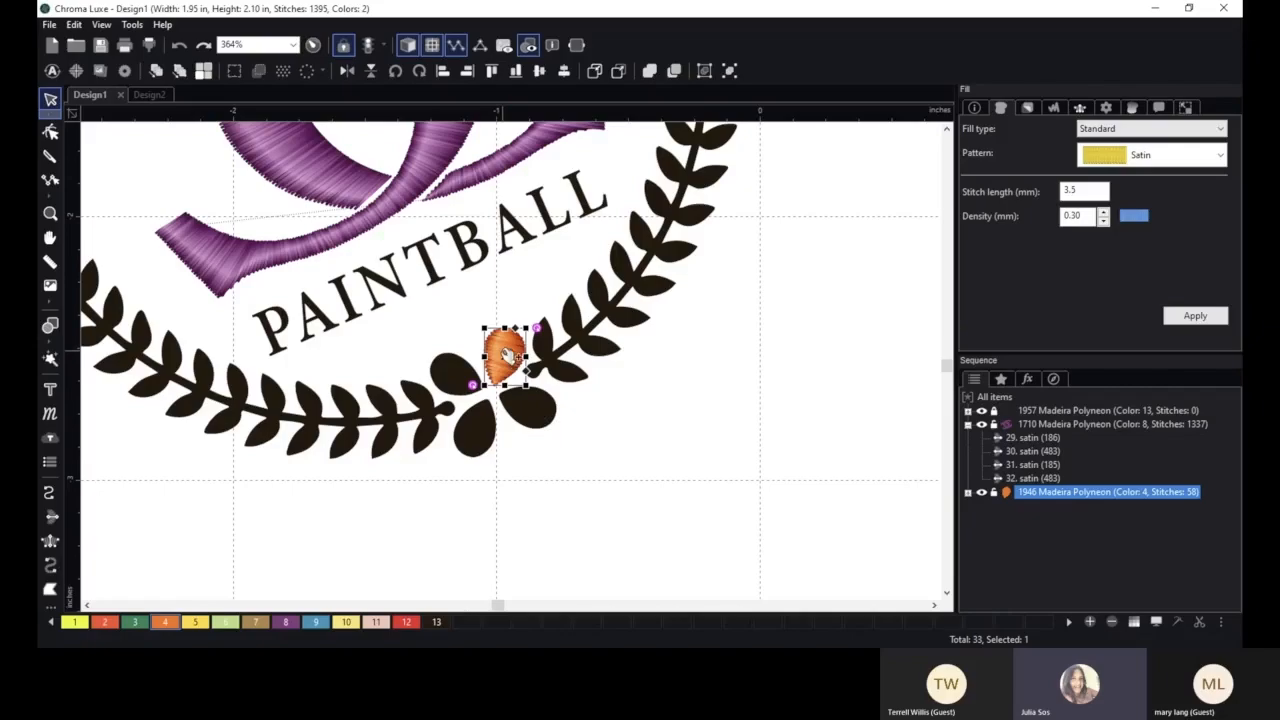
drag(507, 355, 482, 484)
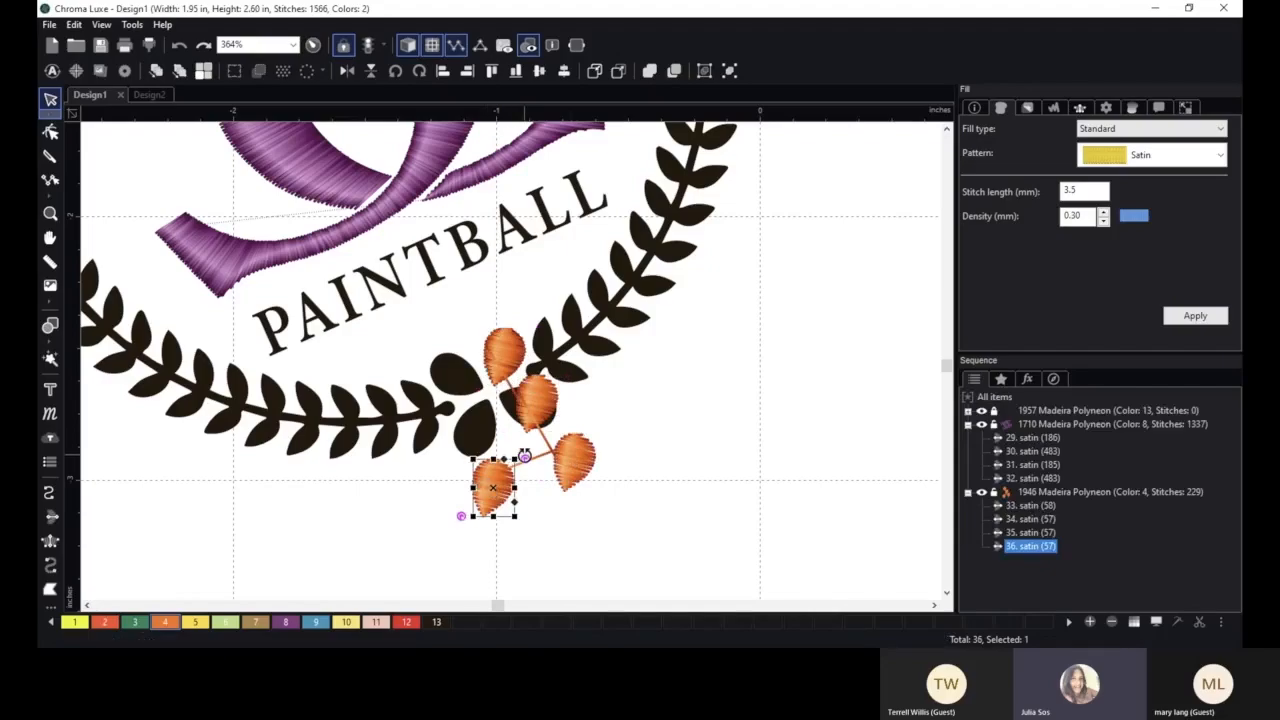
click(490, 488)
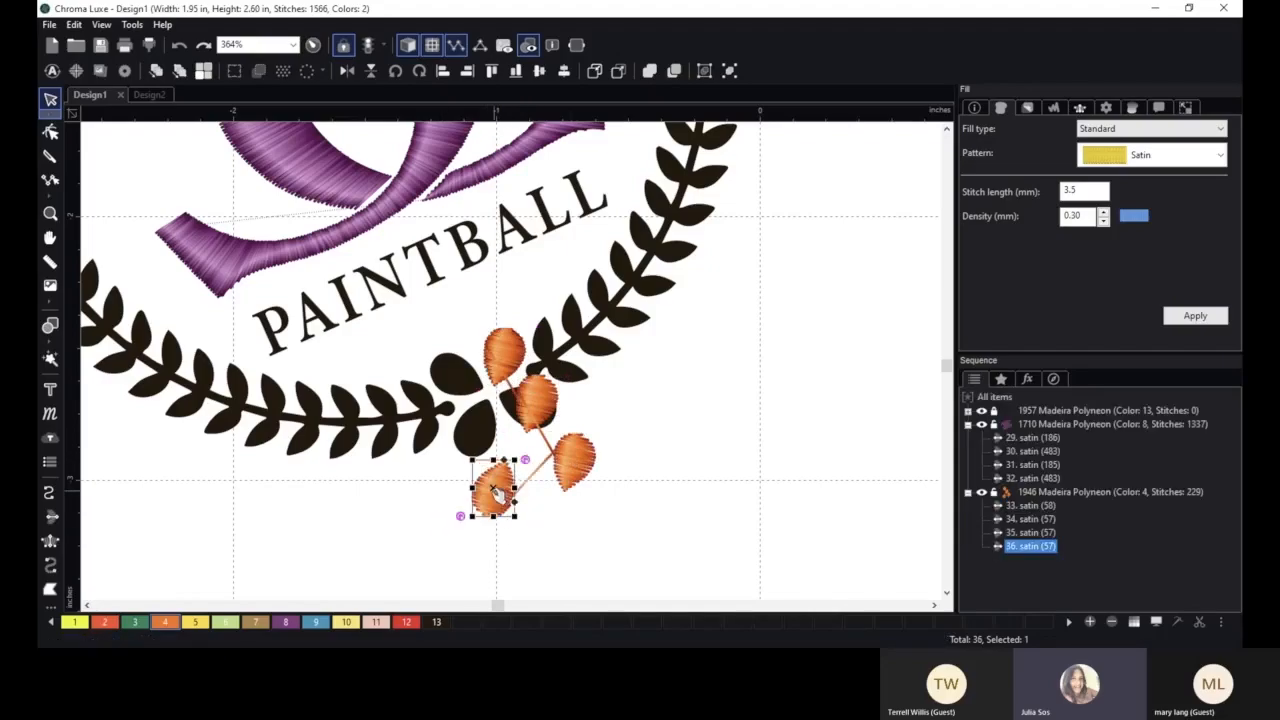
drag(490, 488, 478, 432)
- Rotate the lowest loose petal copy and place it over the flower's upper-left petal
click(572, 456)
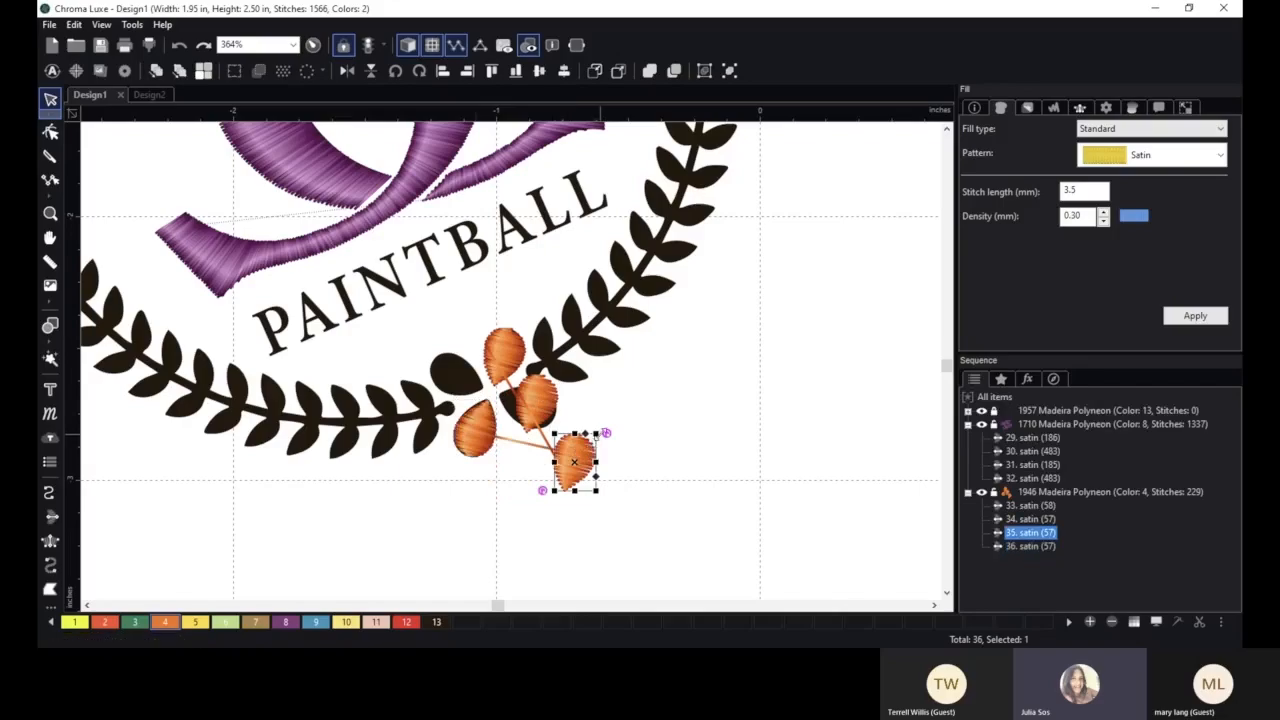
drag(598, 432, 483, 343)
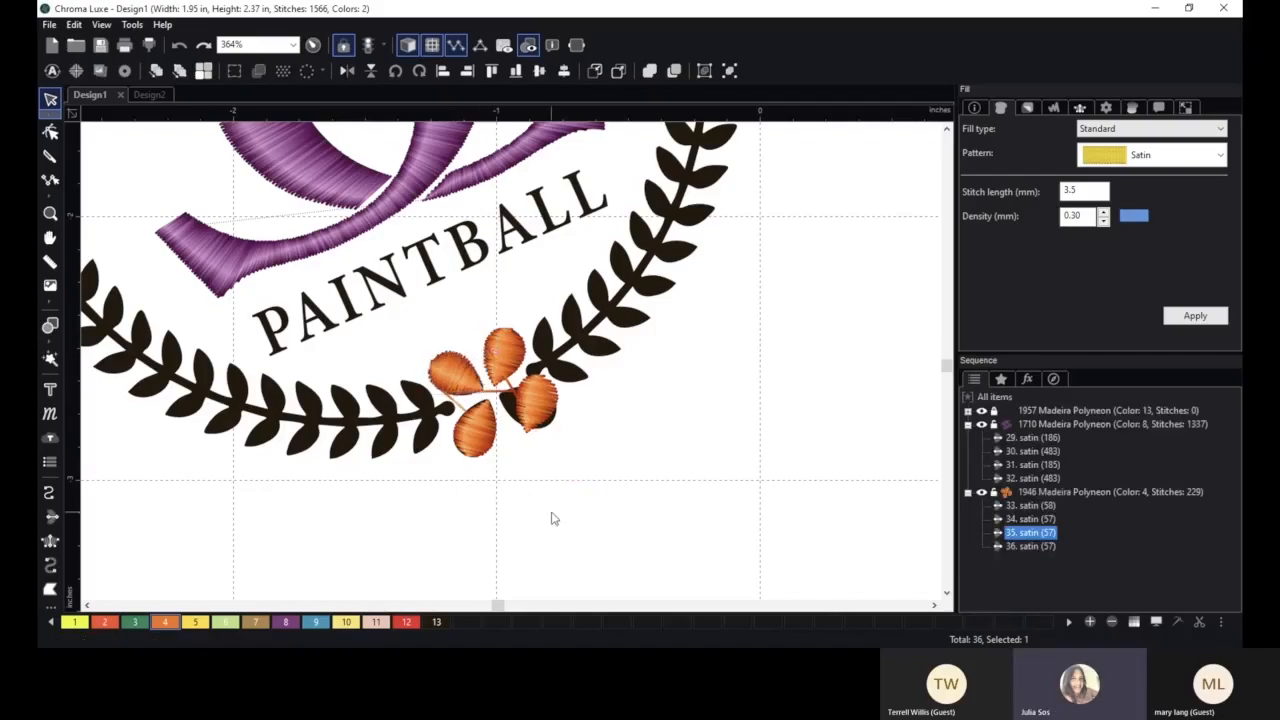
click(551, 517)
- Rotate the remaining petal copy about -94 degrees and fit it over the flower's lower-right petal
click(540, 410)
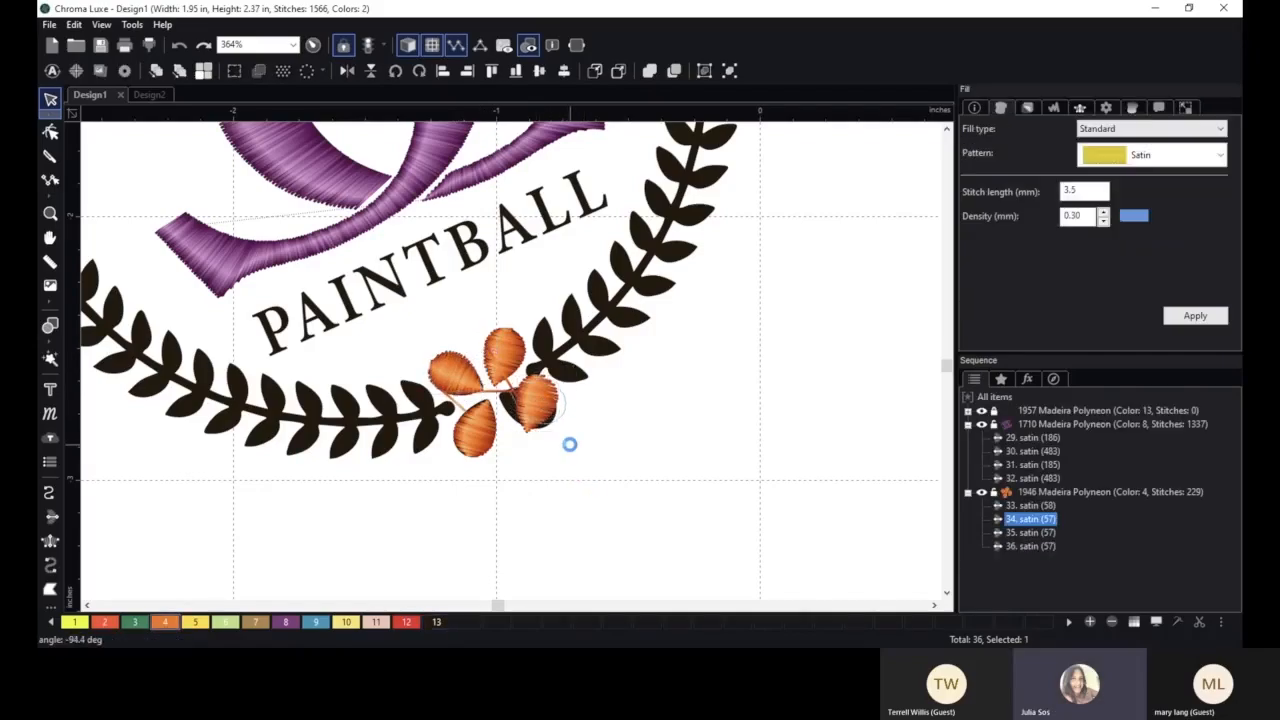
drag(537, 404, 526, 414)
click(597, 517)
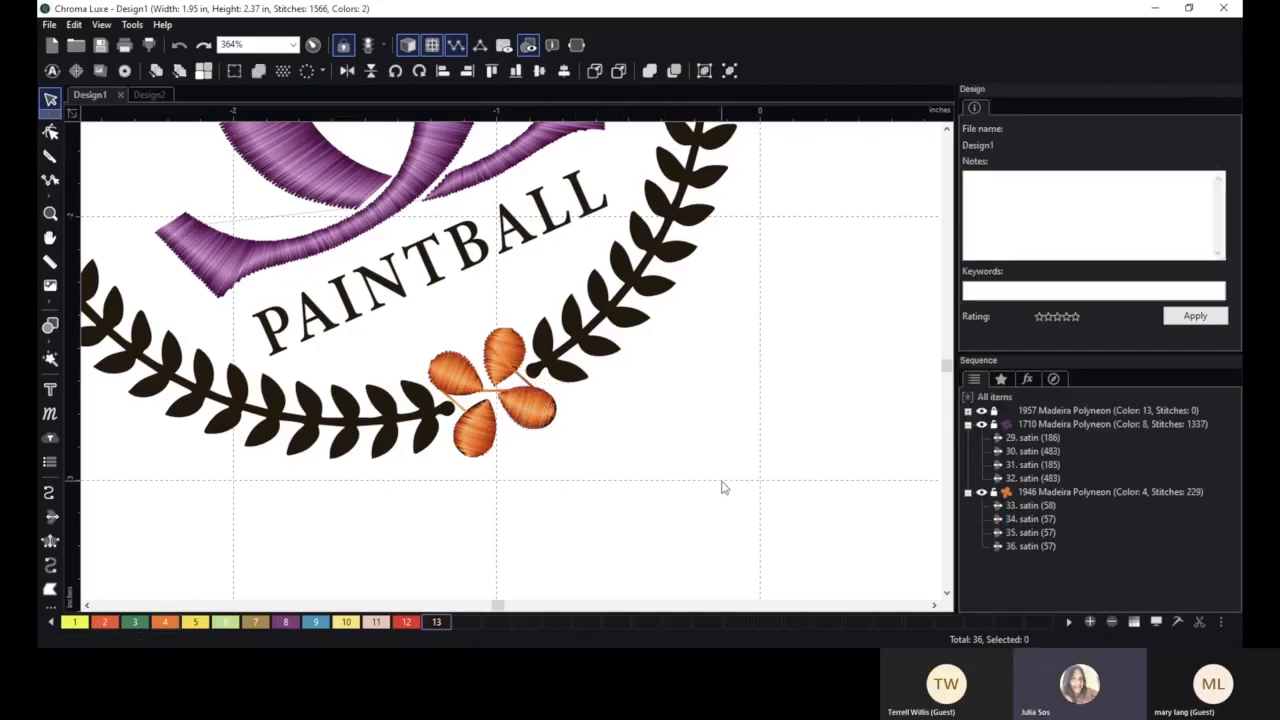
click(537, 412)
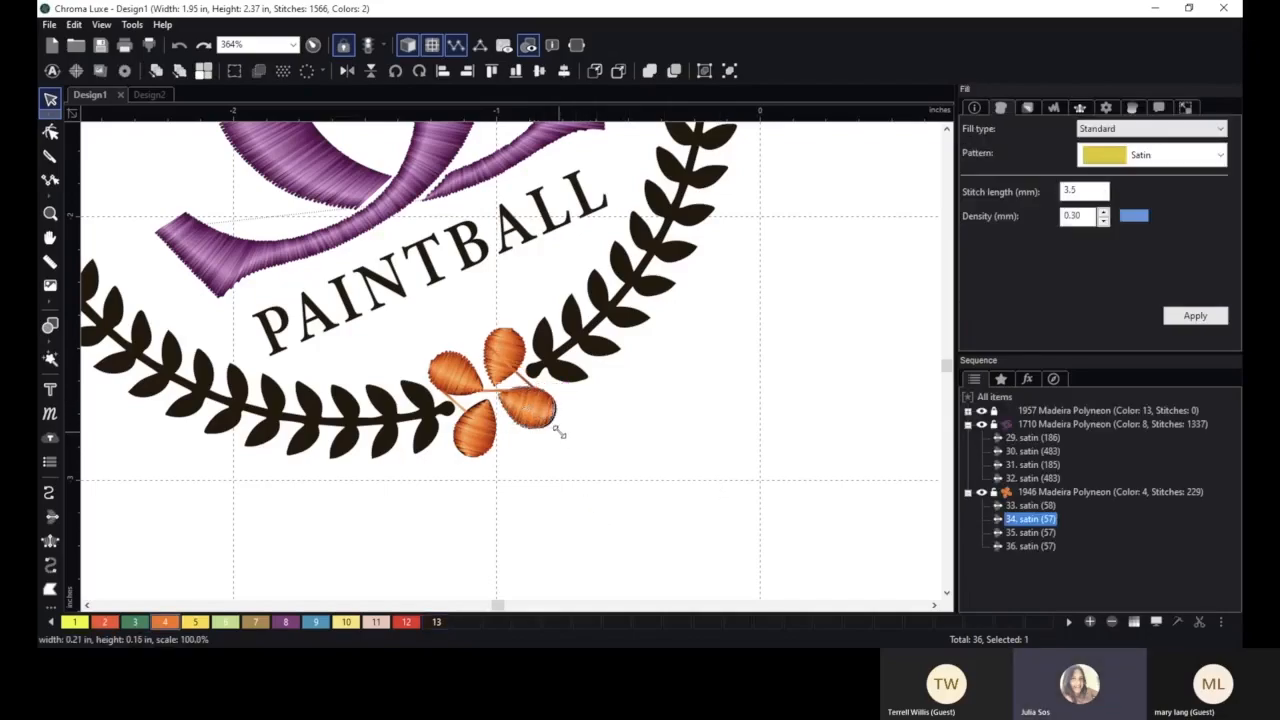
click(560, 433)
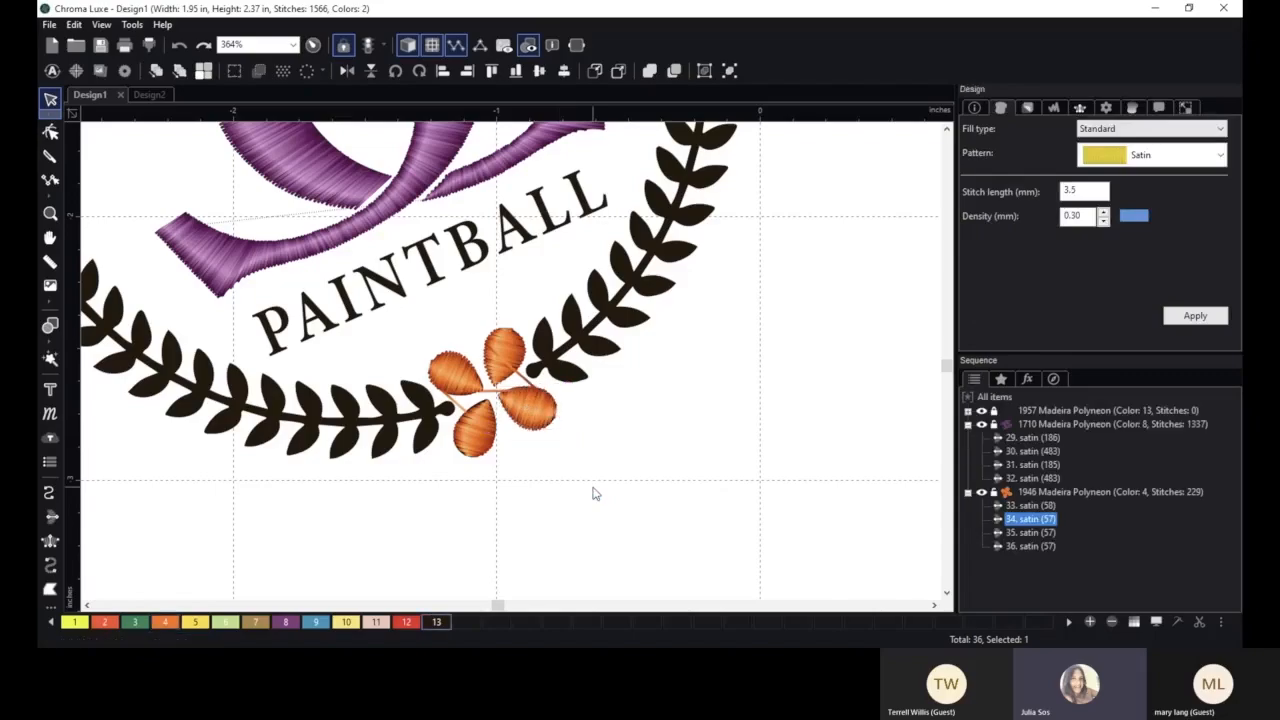
- Nudge and slightly resize the lower-left satin petal to cover the black artwork beneath it
scroll(428, 535, up, 3)
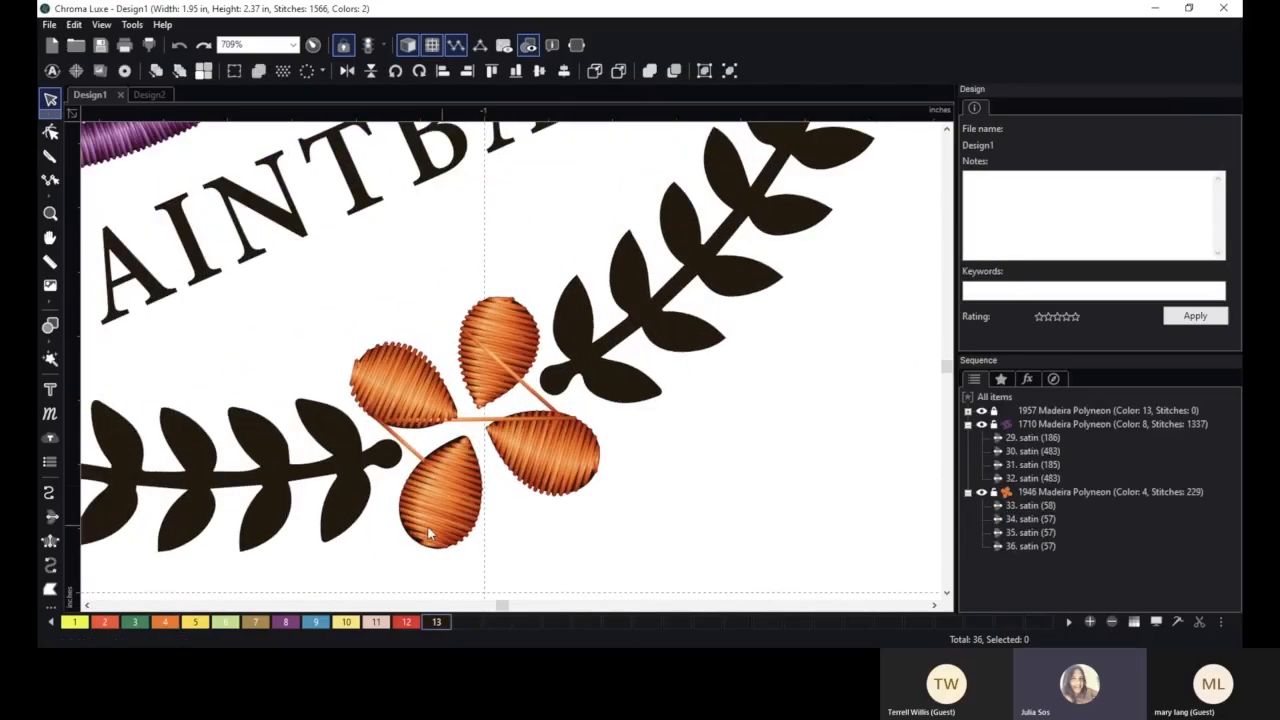
click(450, 478)
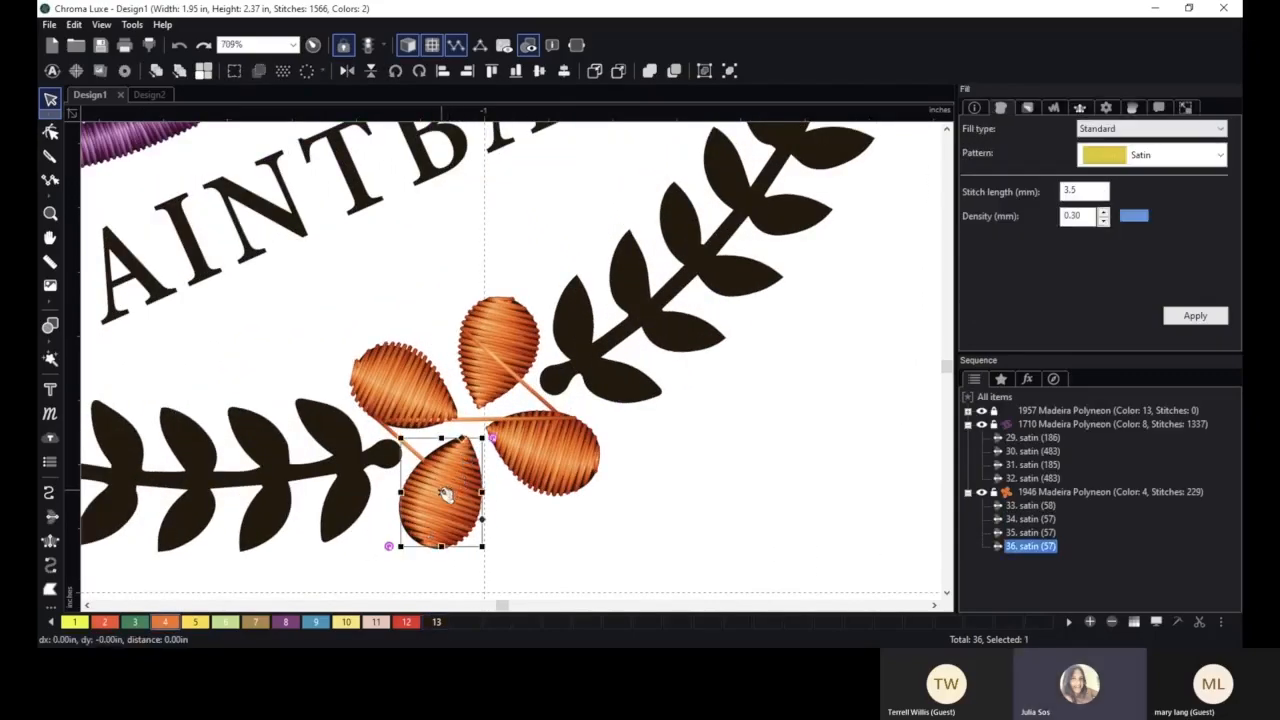
click(443, 488)
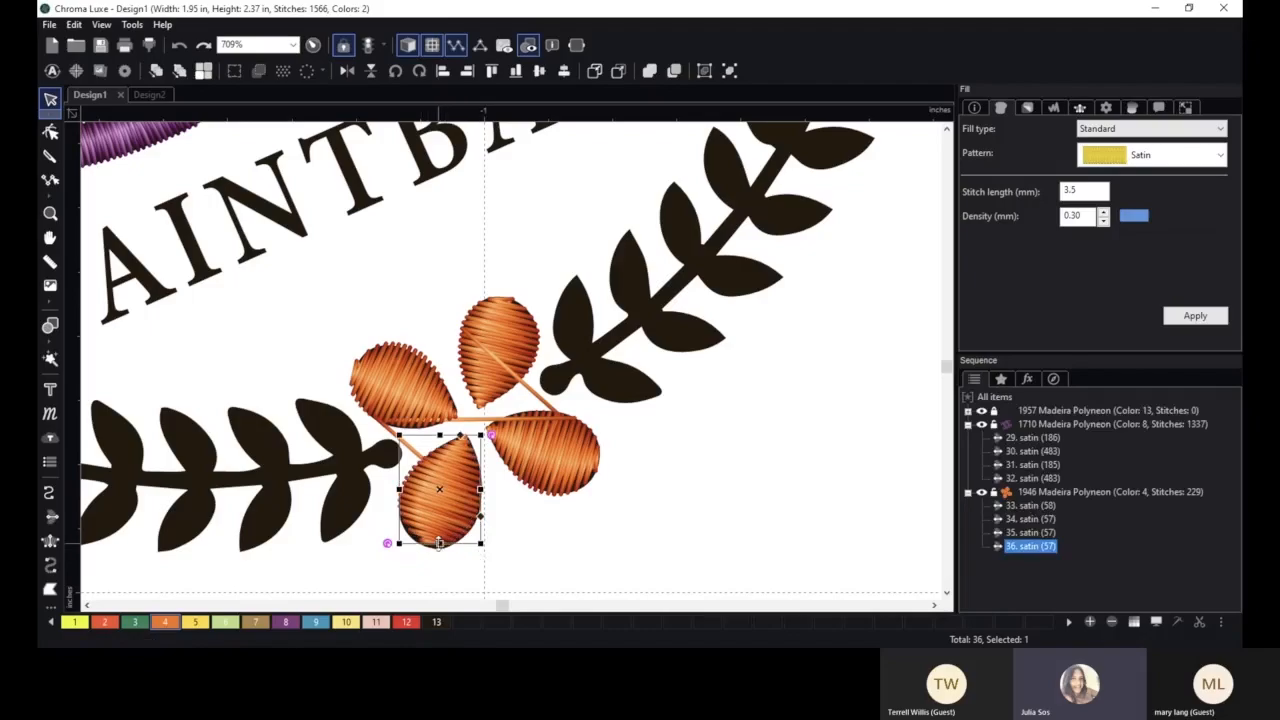
drag(476, 543, 477, 546)
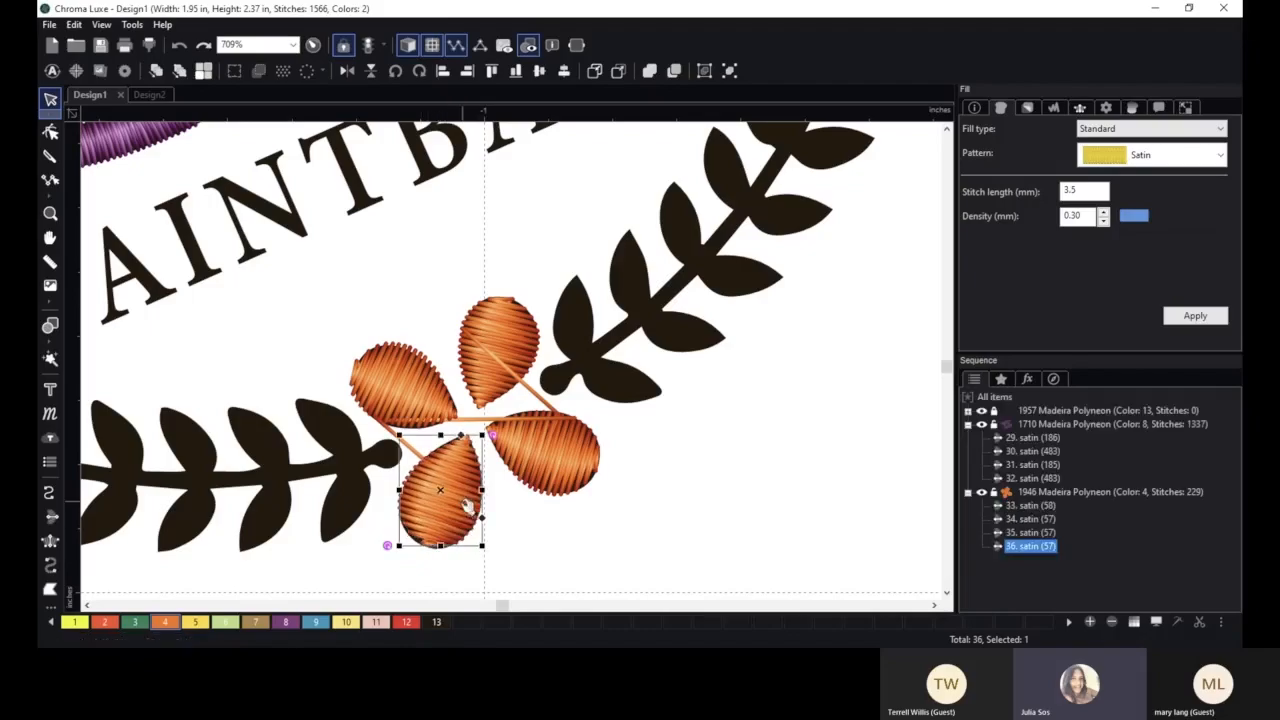
drag(456, 502, 443, 491)
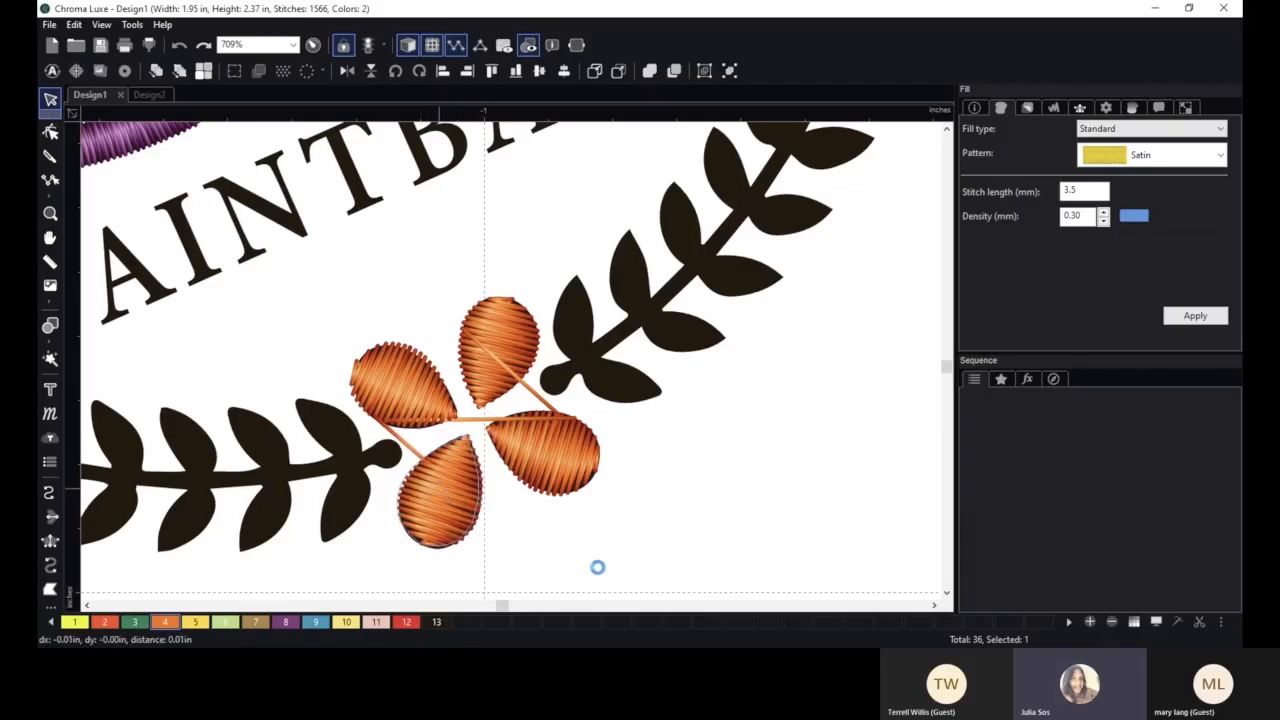
click(700, 560)
scroll(762, 488, up, 1)
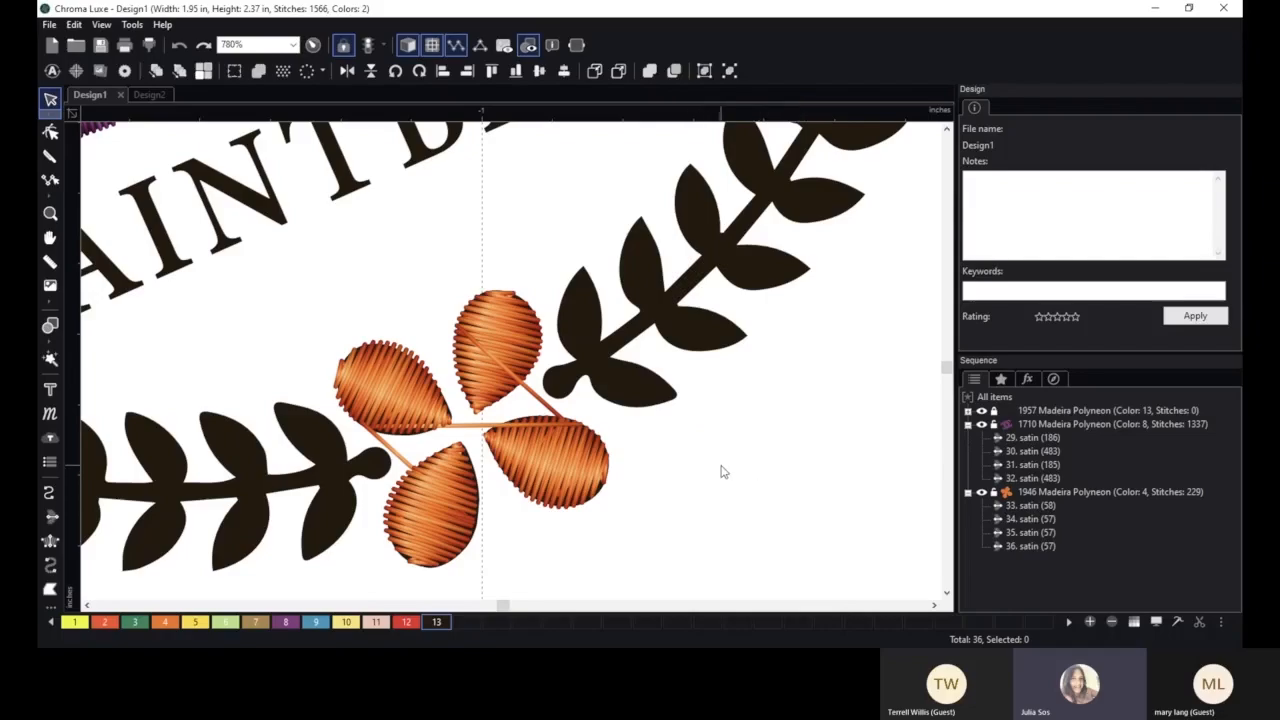
- Set the end command of all four orange flower petals to trim and apply it
scroll(736, 472, down, 1)
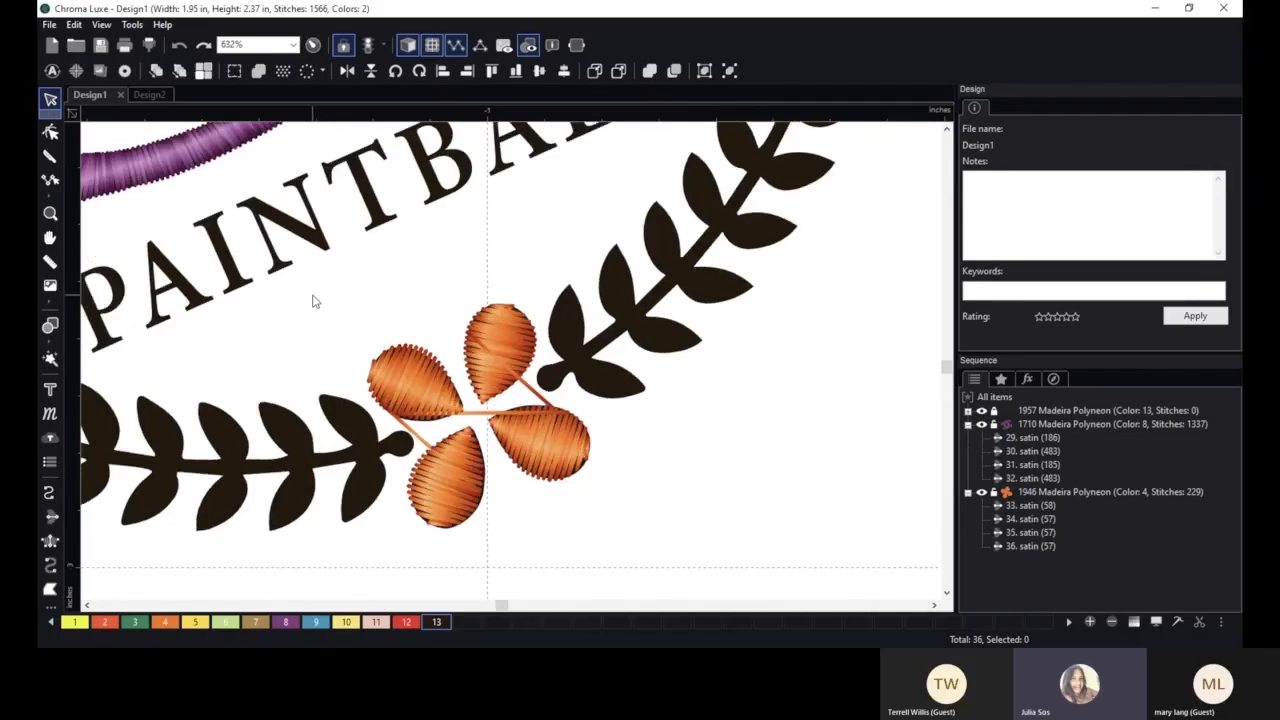
drag(312, 295, 688, 574)
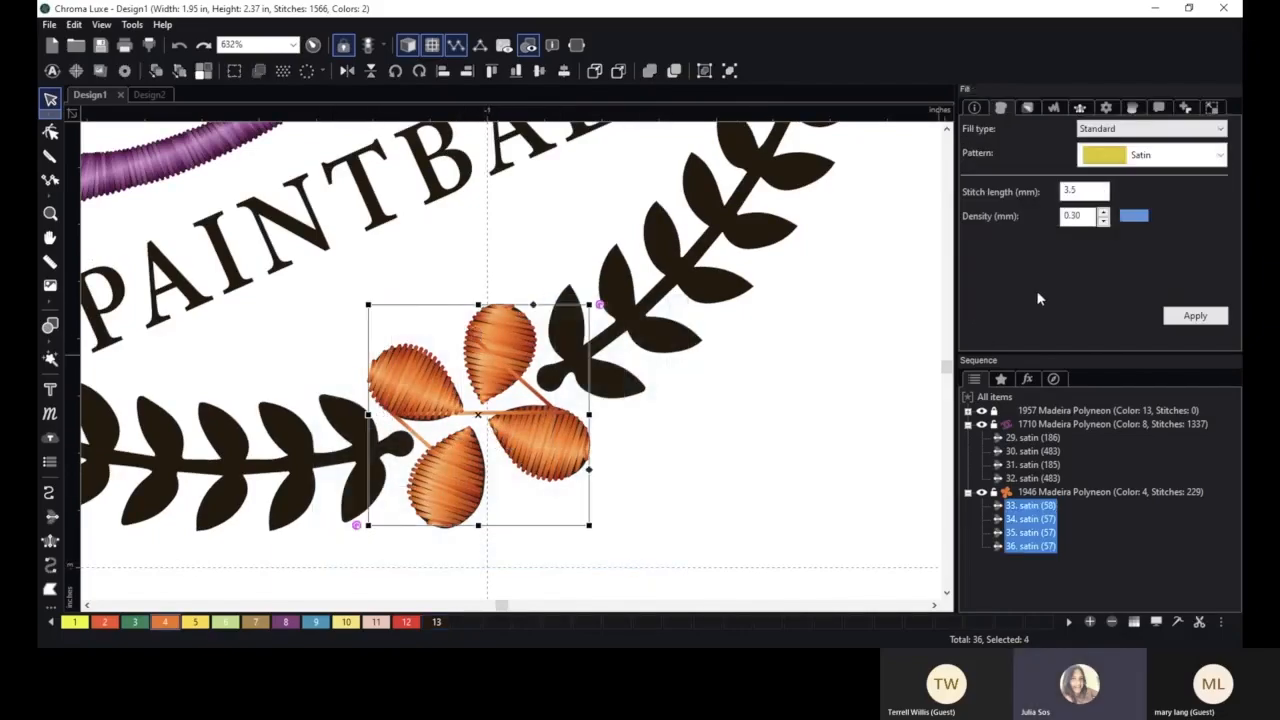
click(1159, 108)
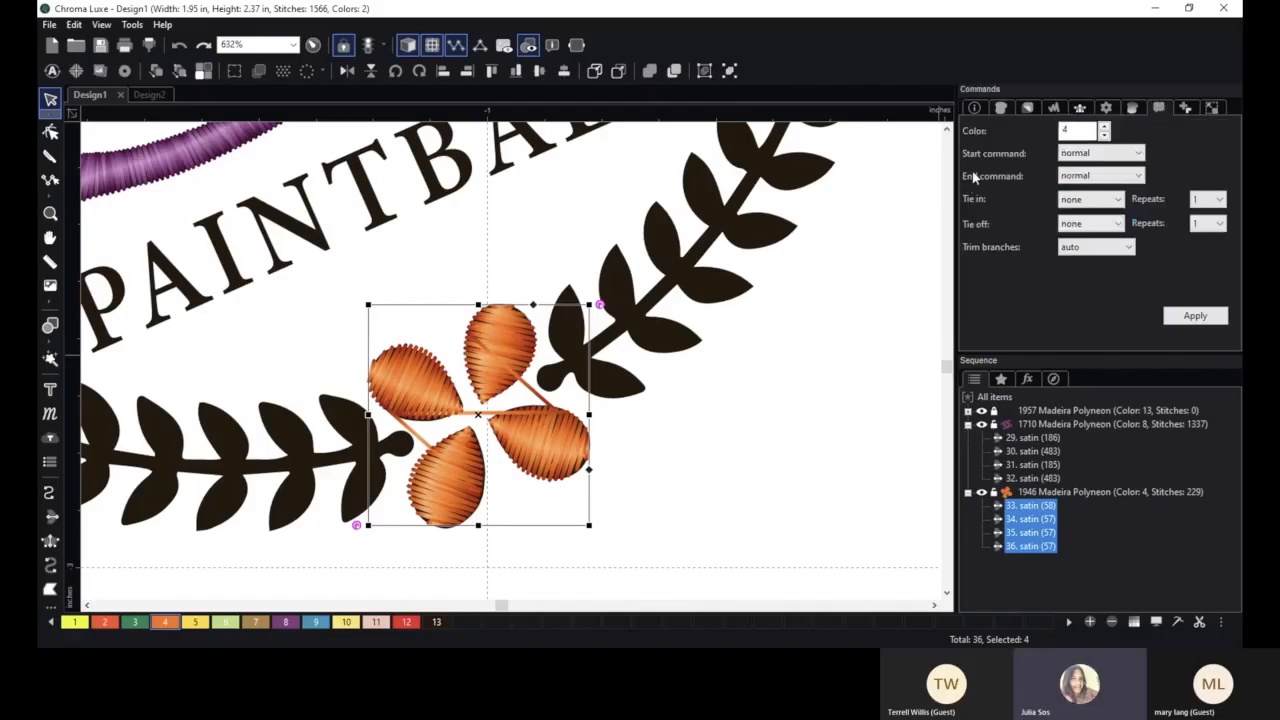
click(1077, 178)
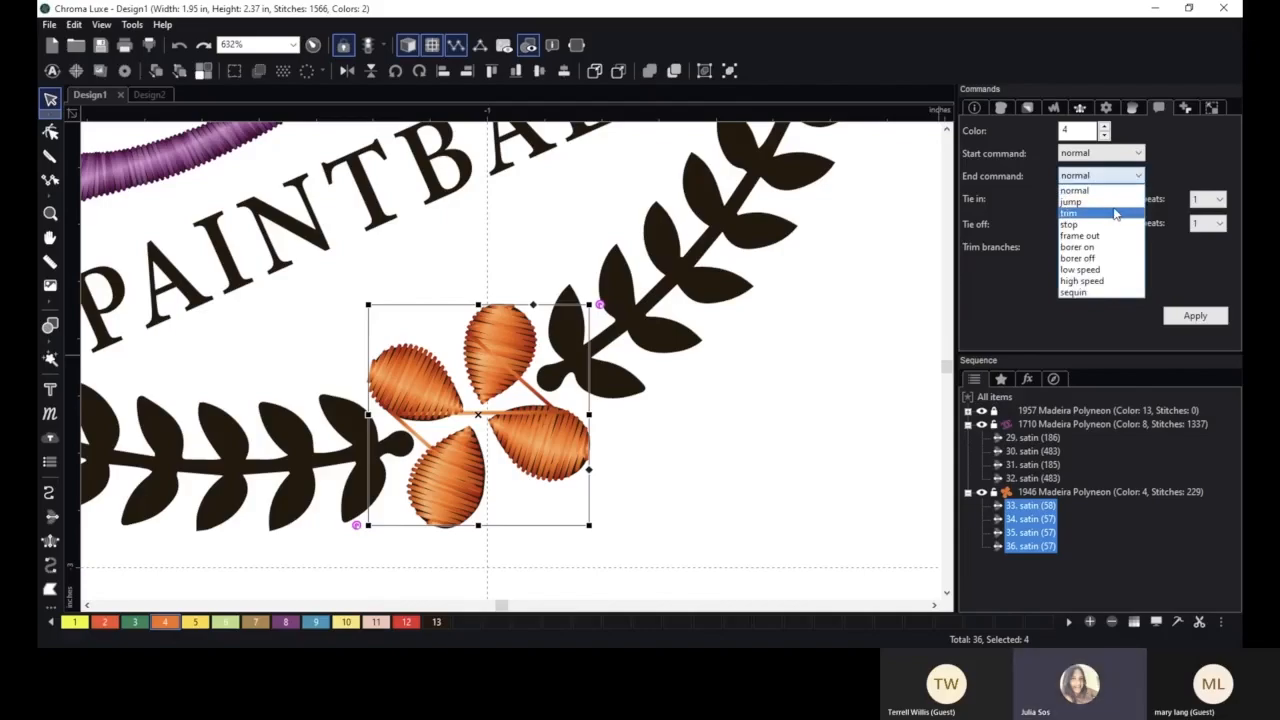
click(1115, 214)
click(1195, 315)
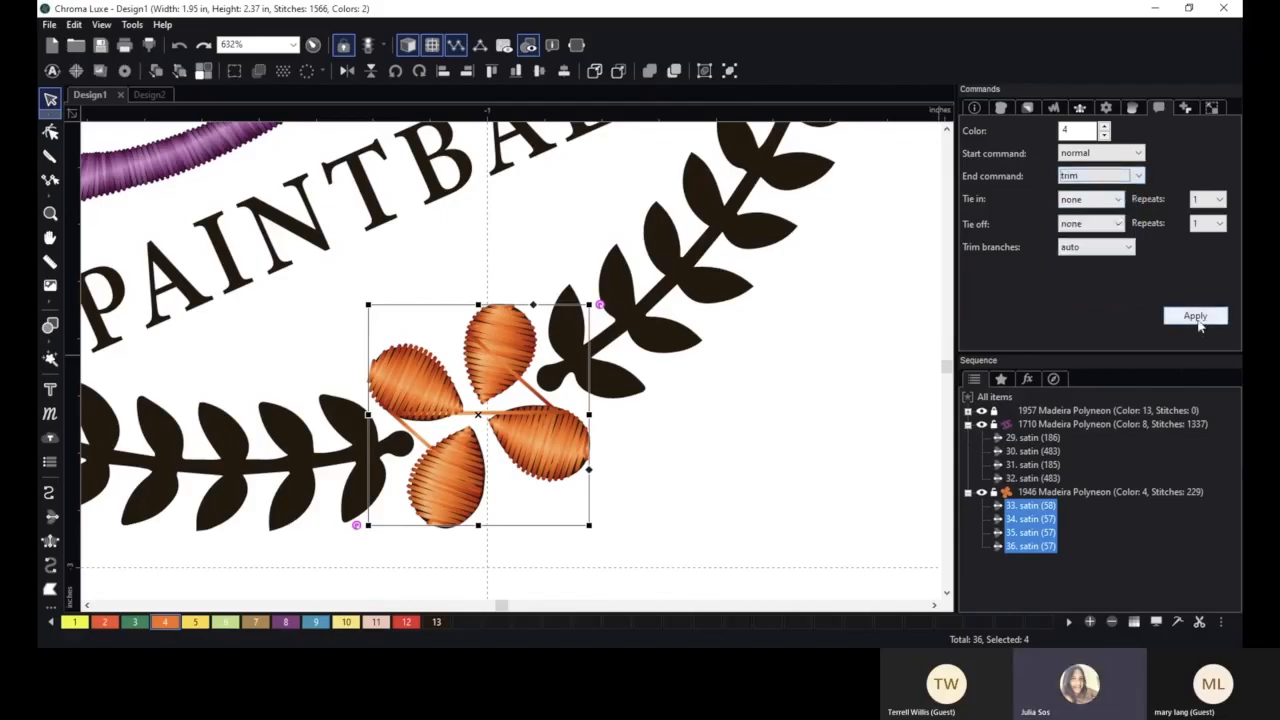
click(823, 428)
- Move the upper orange petal's entry point to its outer end and its exit point to the inner tip at the flower's centre
scroll(816, 430, down, 5)
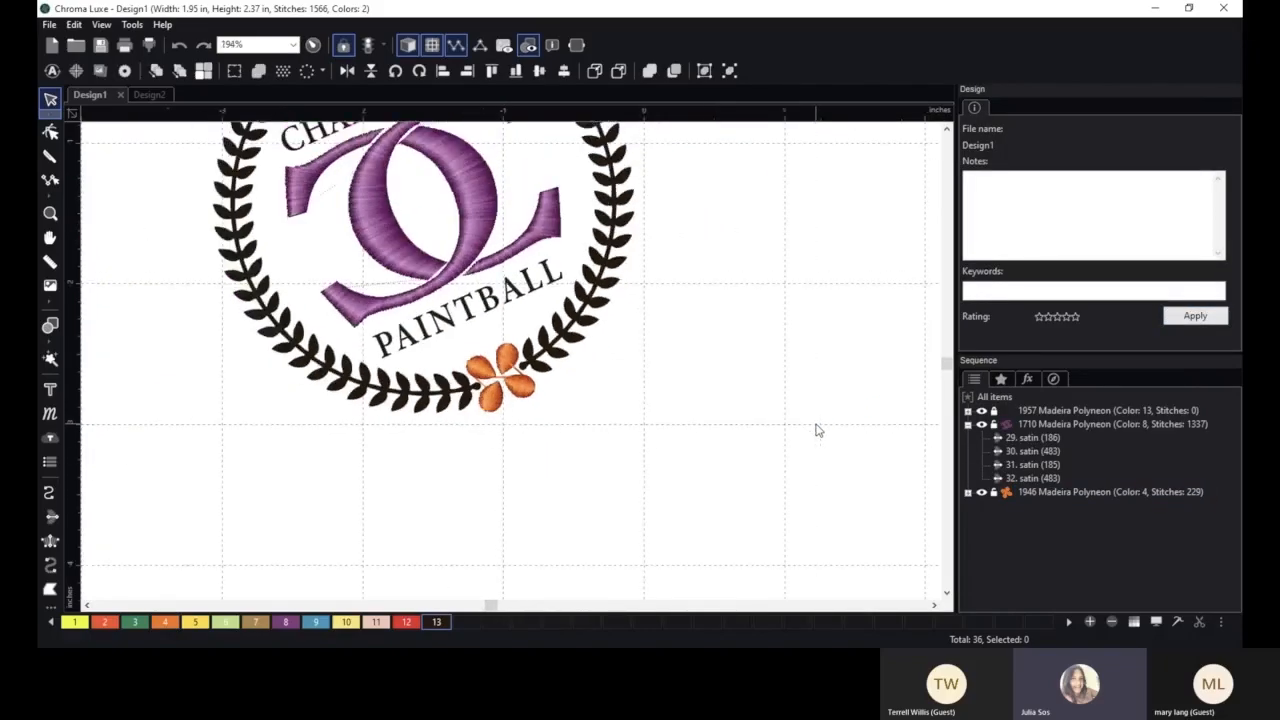
scroll(816, 430, down, 1)
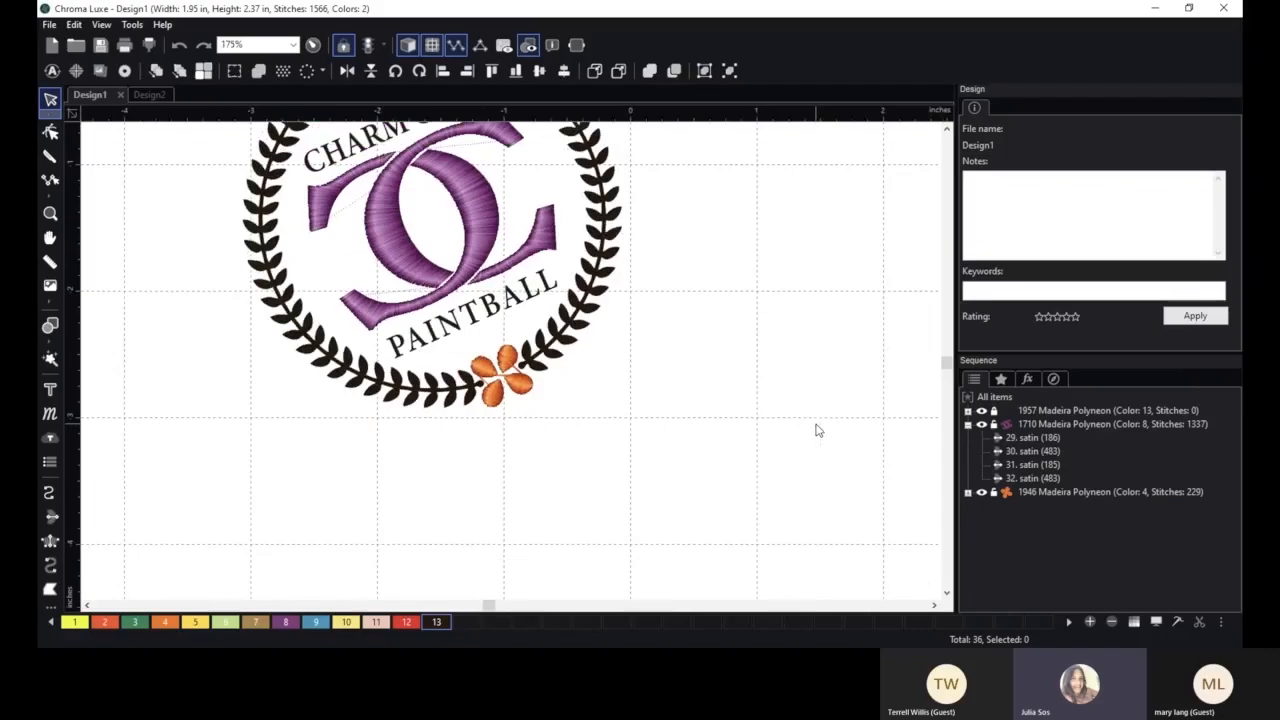
scroll(668, 368, up, 1)
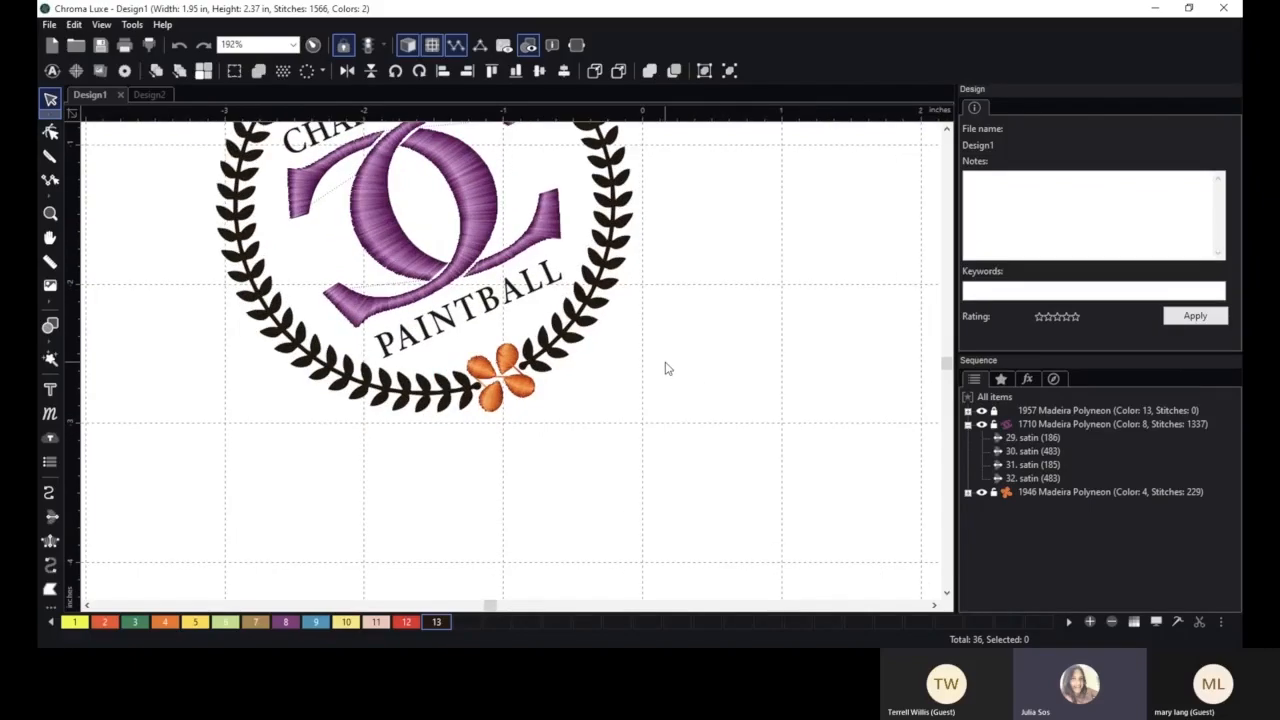
scroll(668, 368, down, 1)
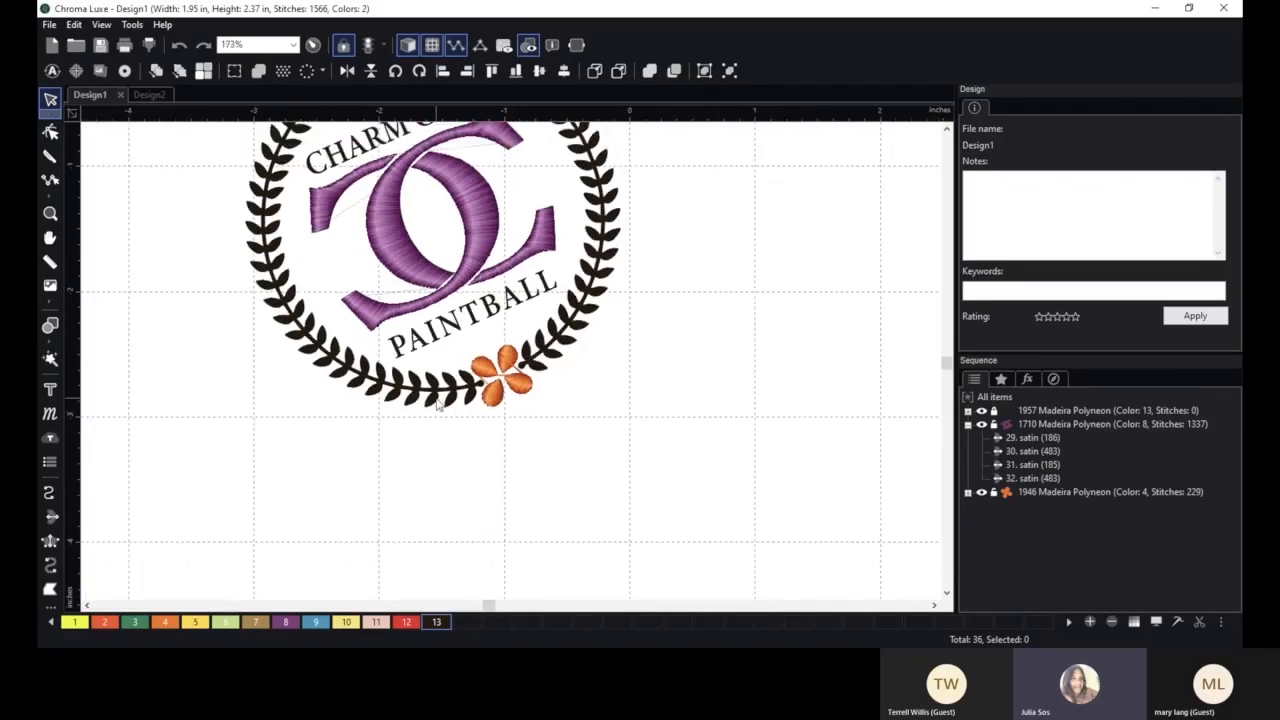
scroll(562, 396, up, 18)
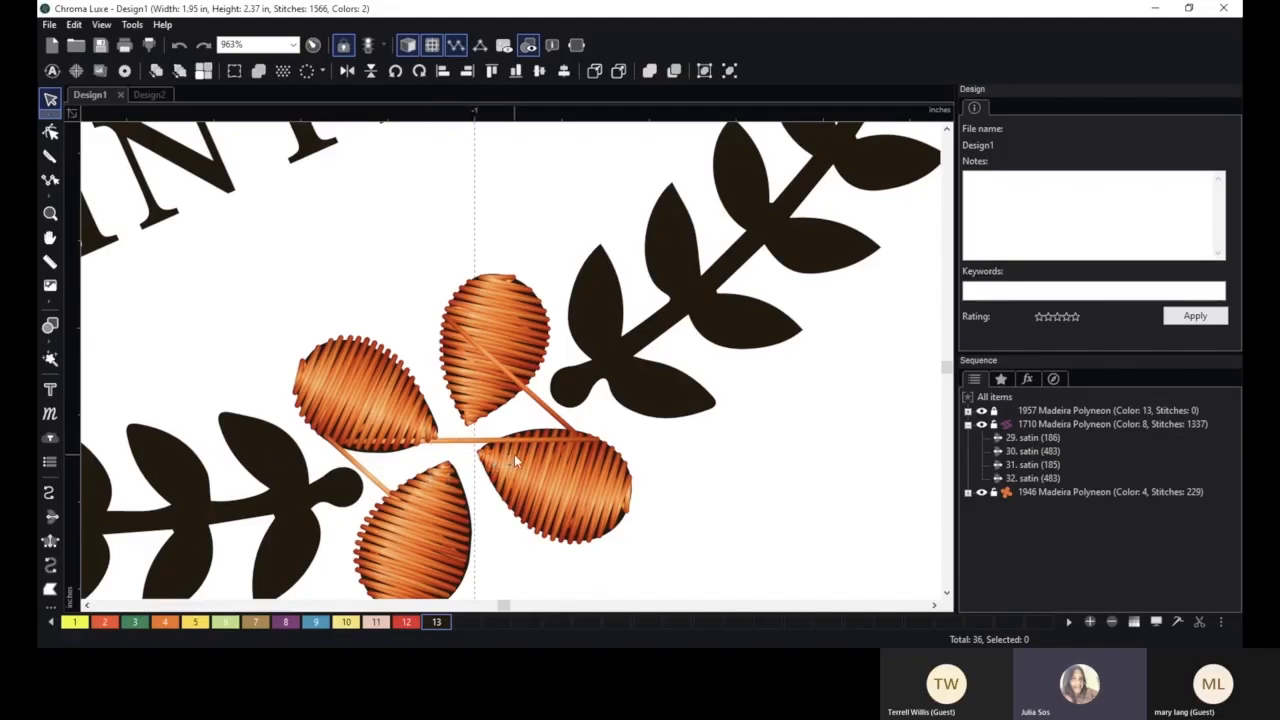
scroll(714, 471, down, 1)
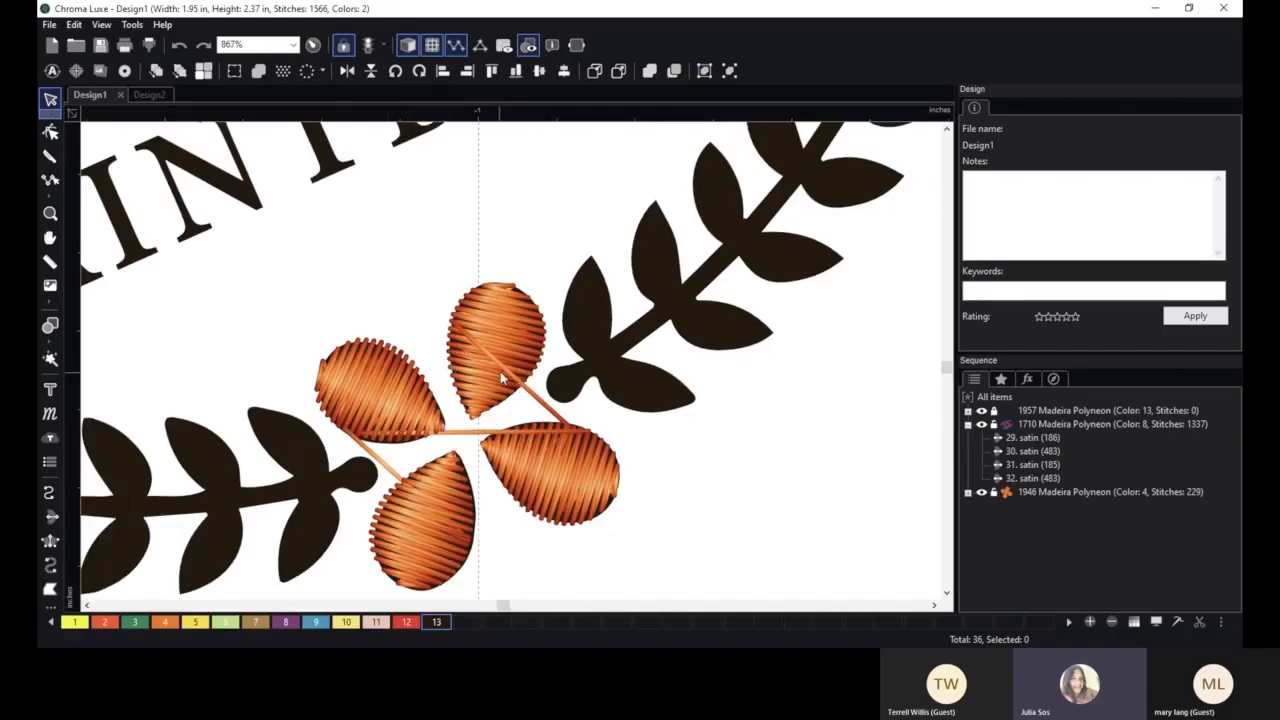
click(553, 440)
scroll(743, 452, down, 1)
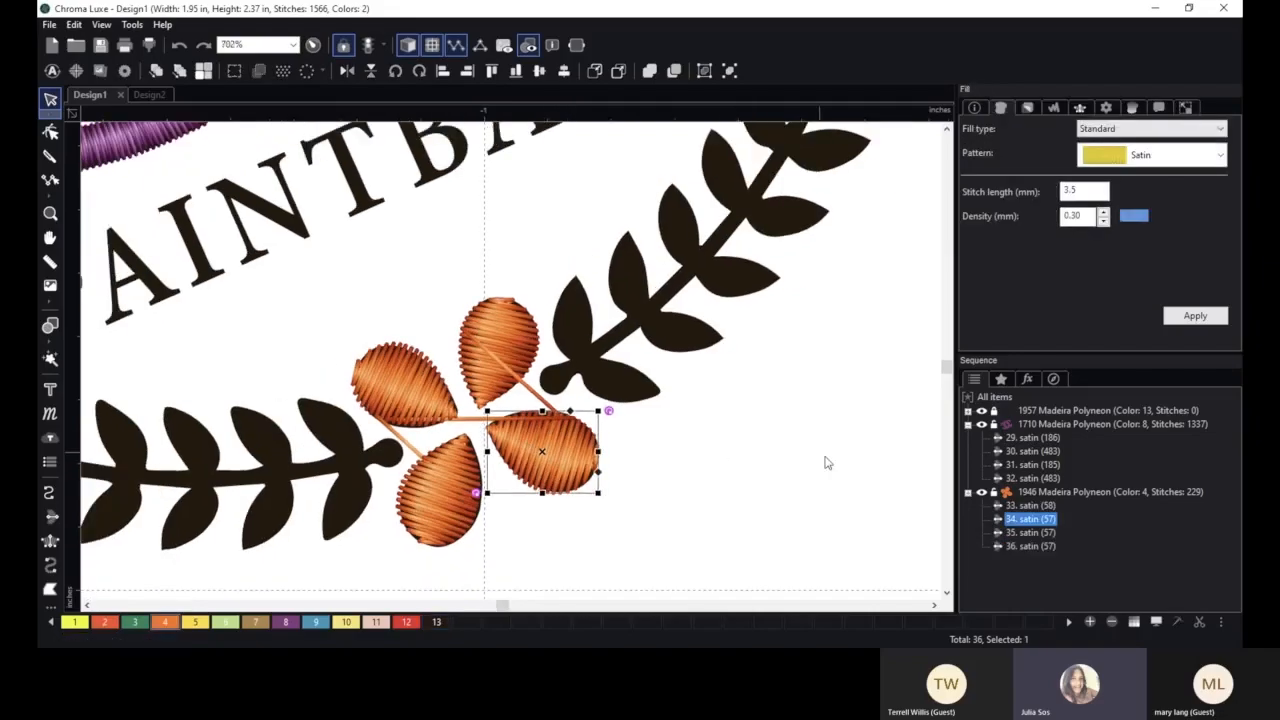
click(1030, 507)
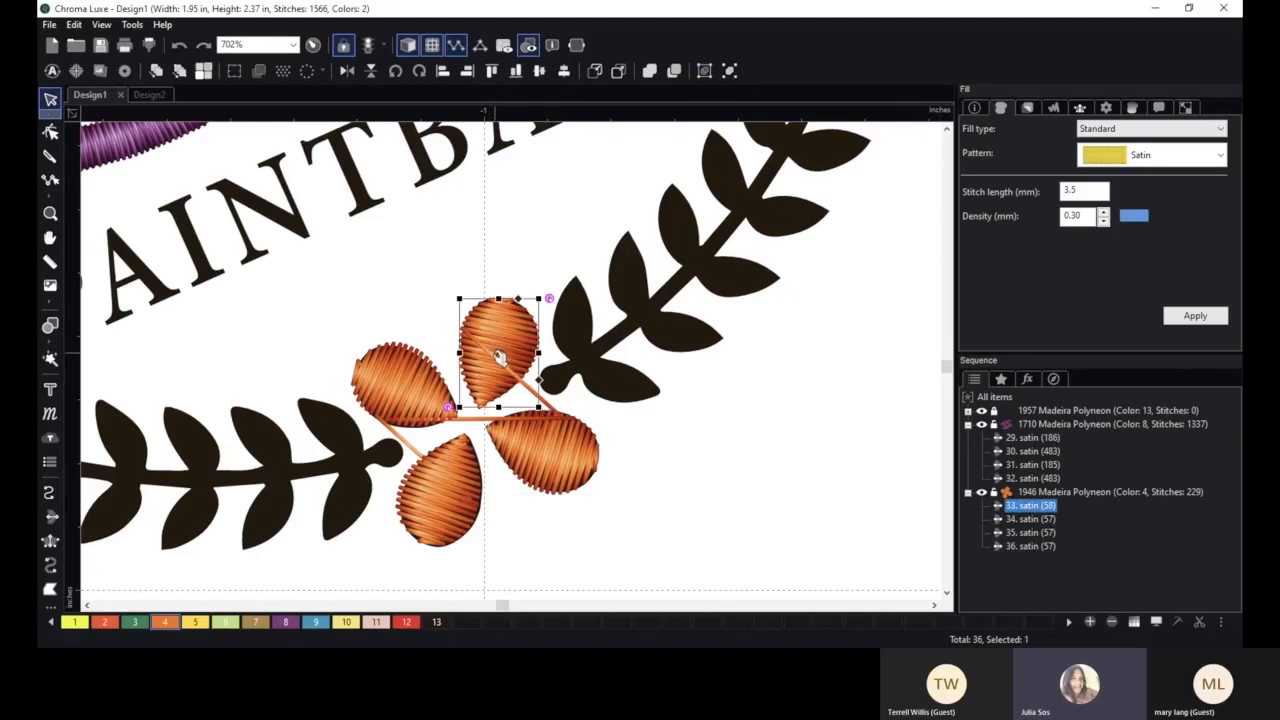
click(50, 133)
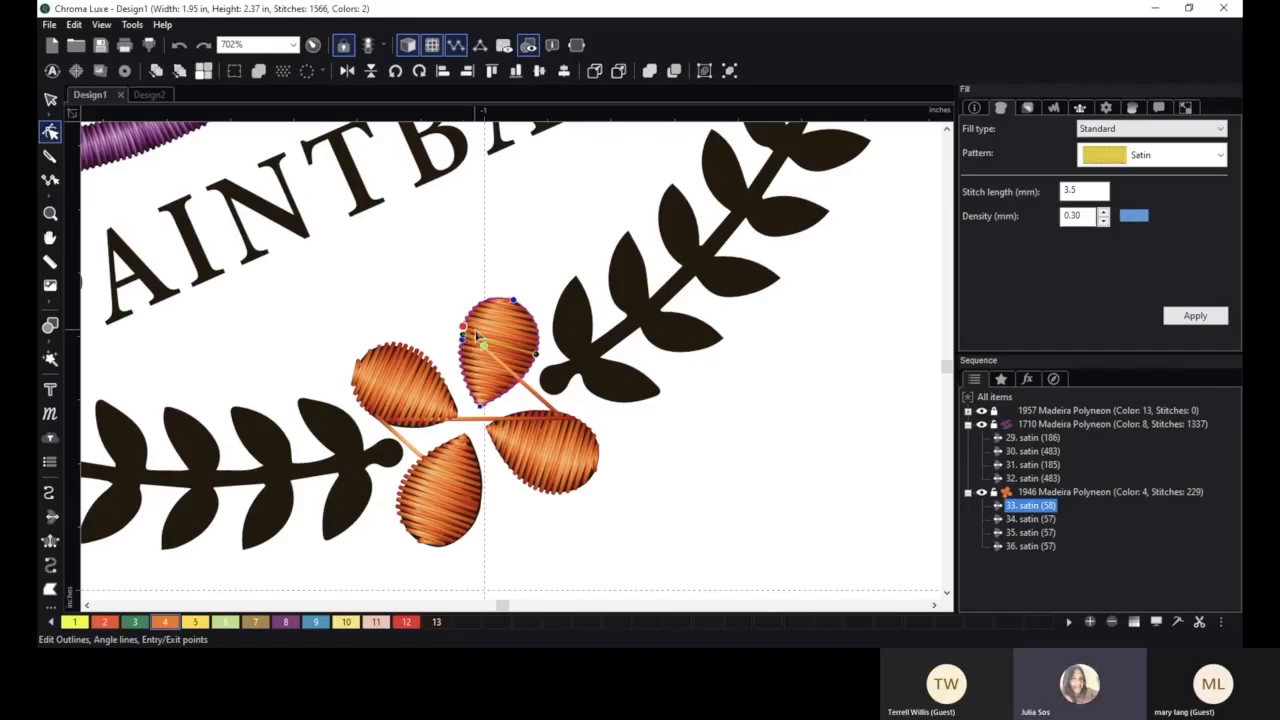
drag(480, 341, 509, 300)
click(630, 554)
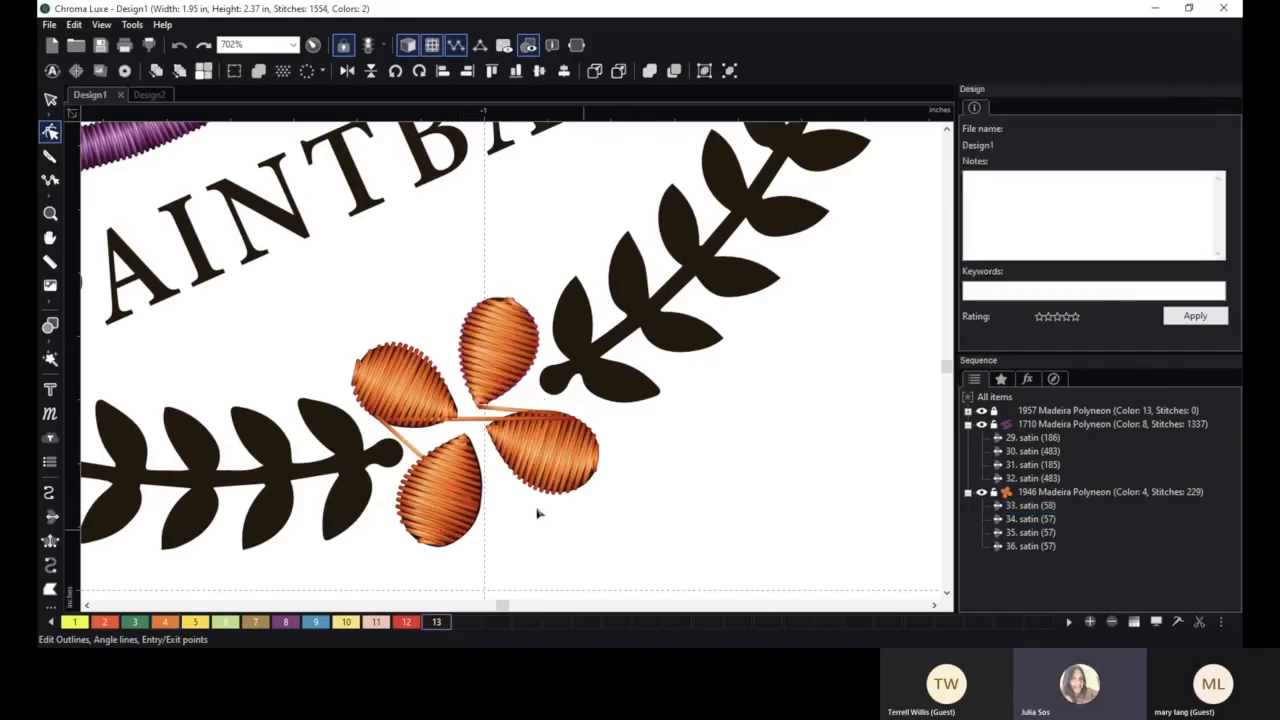
- Move both the entry and exit points of the right-hand orange petal to its inner tip
click(1030, 519)
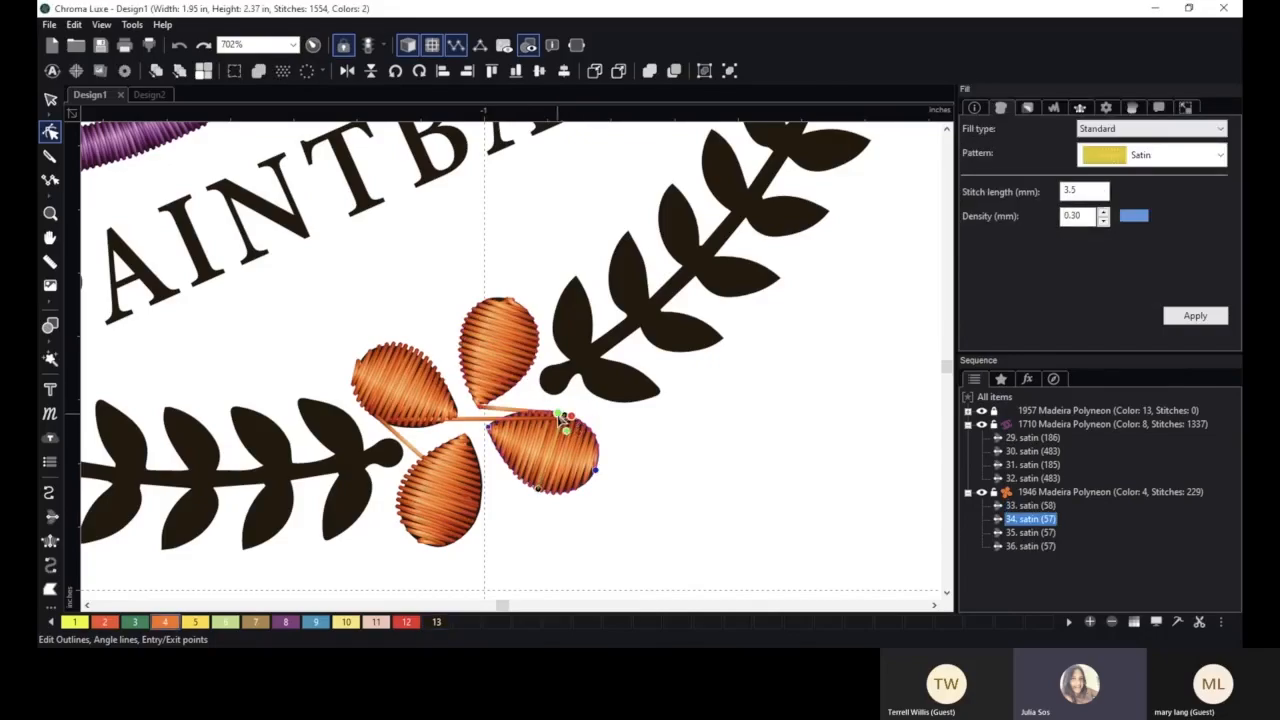
drag(566, 430, 596, 466)
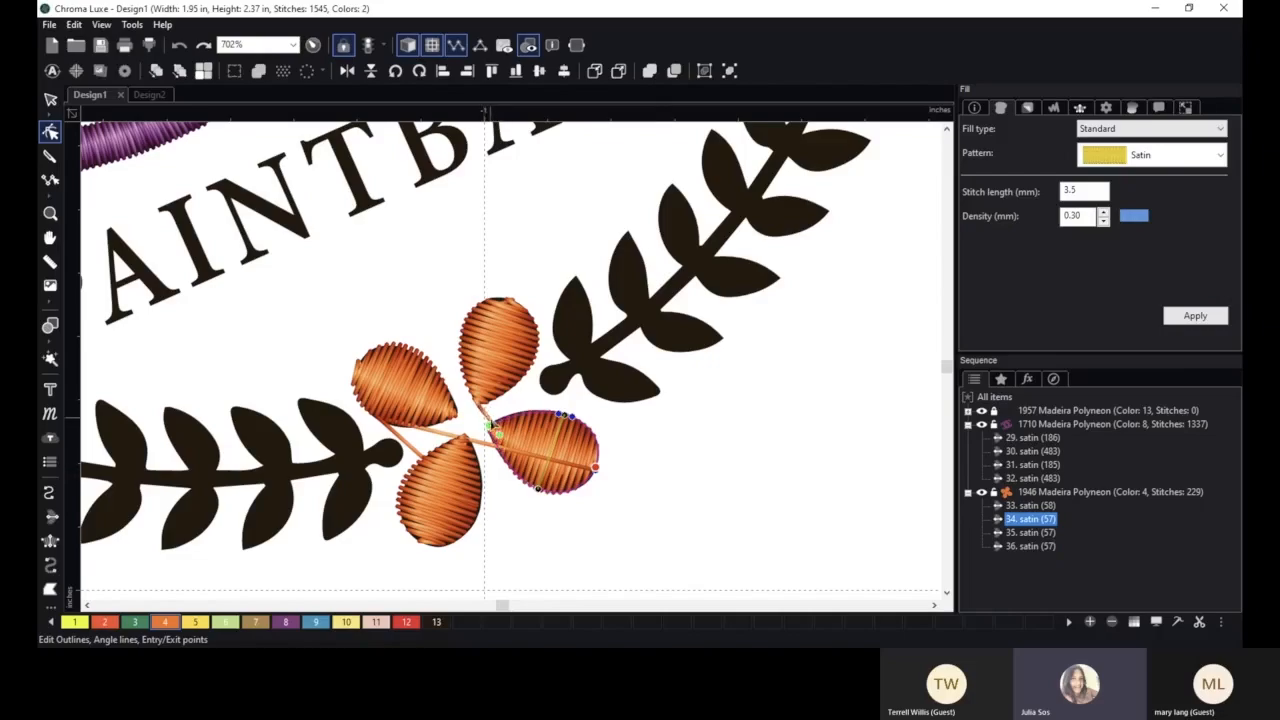
drag(597, 468, 491, 428)
right_click(527, 483)
click(555, 491)
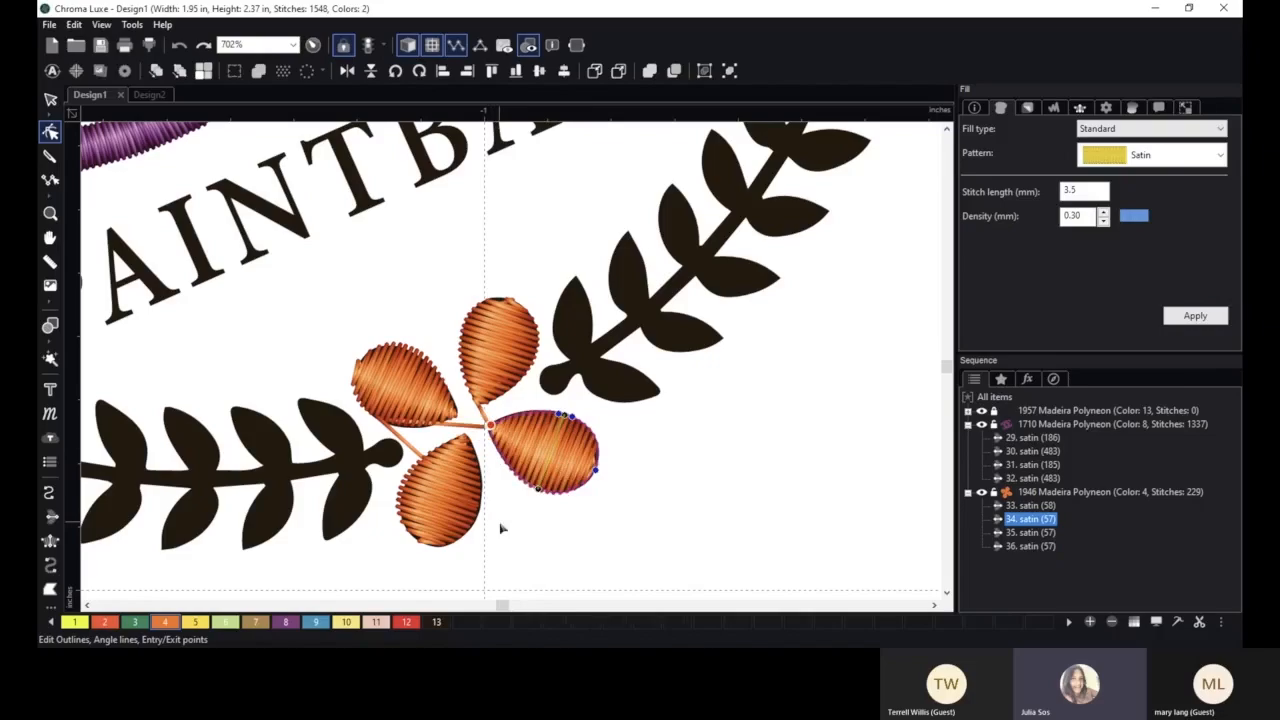
- Move the left orange petal's entry and exit points to its inner tip near the flower's centre
click(430, 408)
click(468, 450)
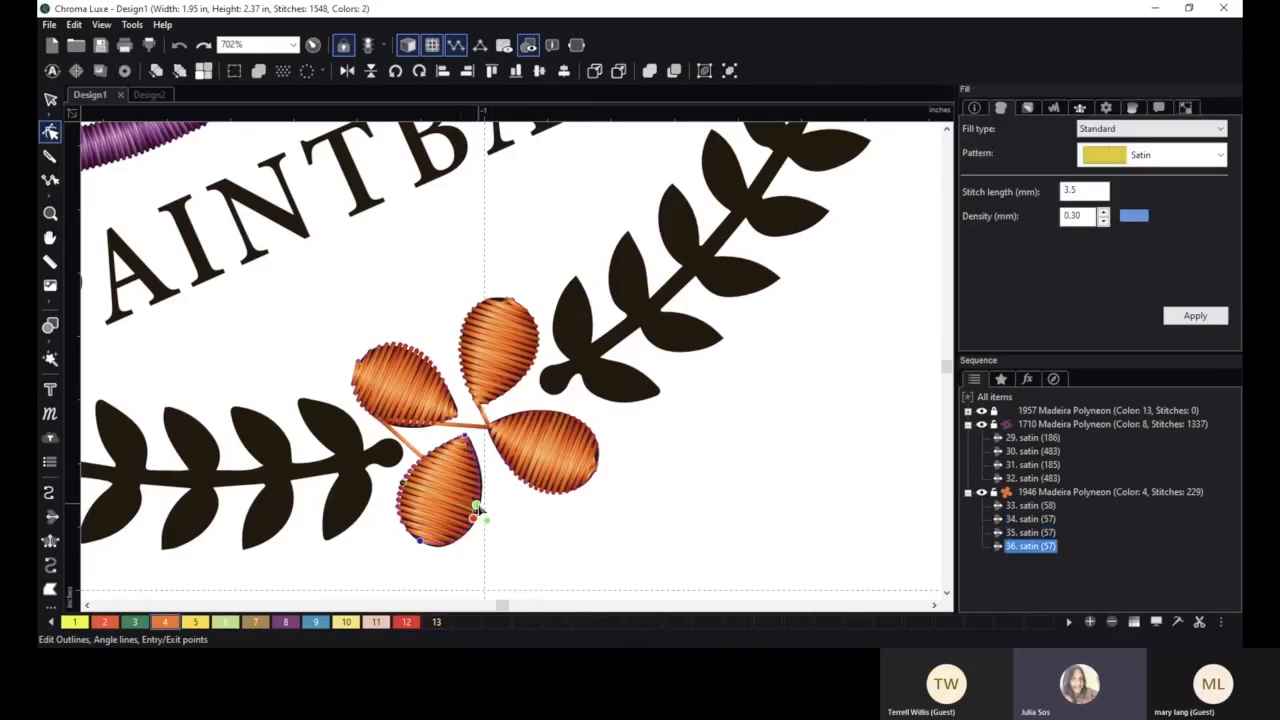
click(402, 420)
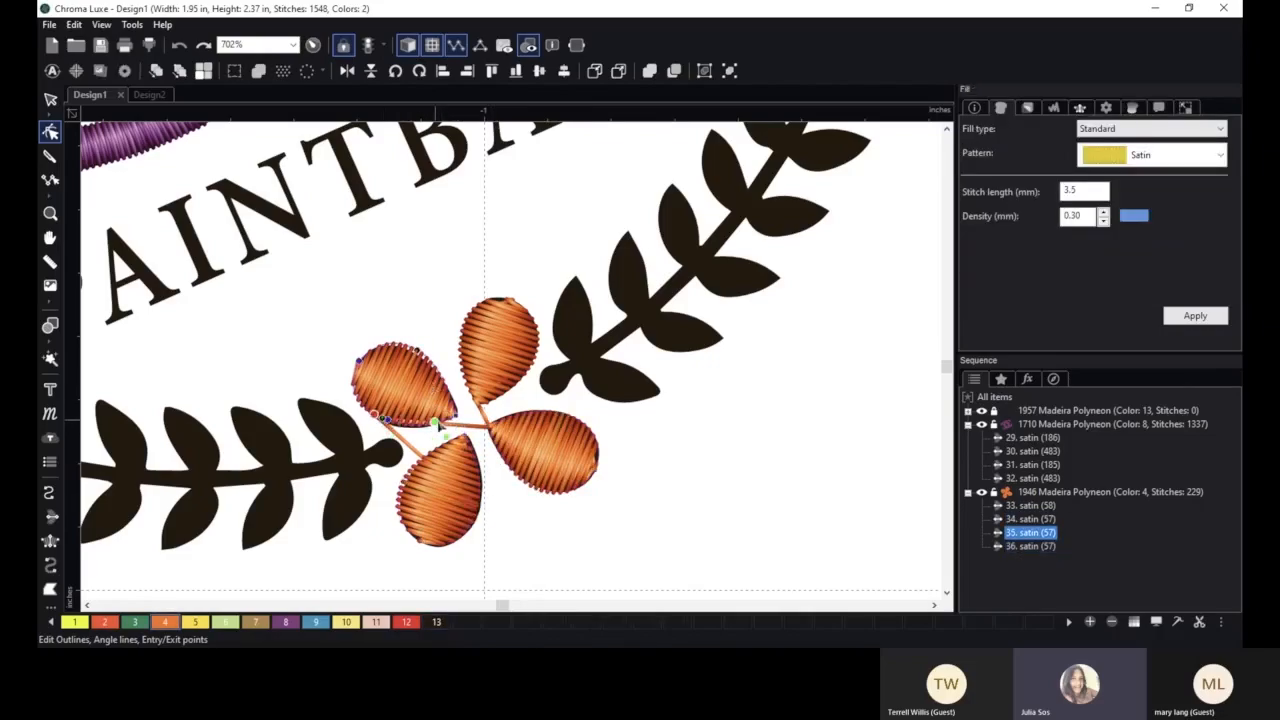
mouse_move(437, 425)
mouse_down()
mouse_move(467, 421)
mouse_move(385, 425)
mouse_move(452, 432)
mouse_move(455, 415)
mouse_up()
click(504, 513)
- Move the bottom orange petal's entry point to its inner tip and its exit point to the outer end
click(470, 442)
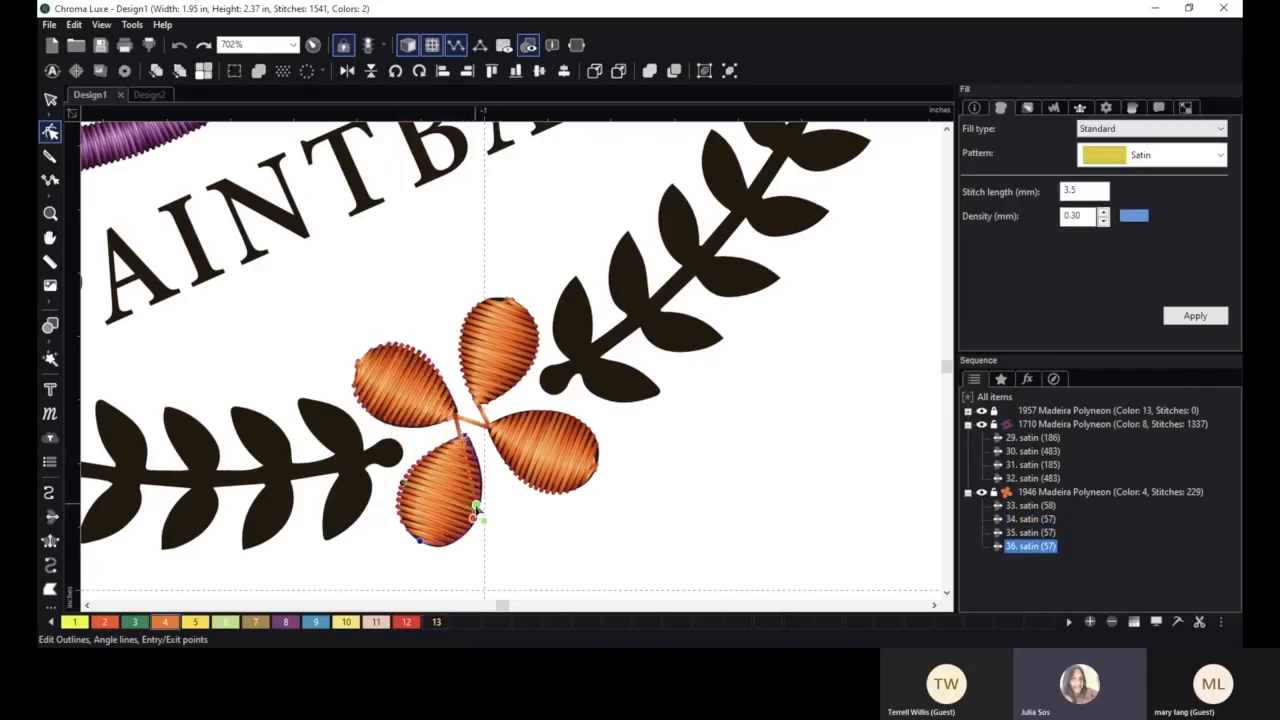
drag(476, 507, 460, 438)
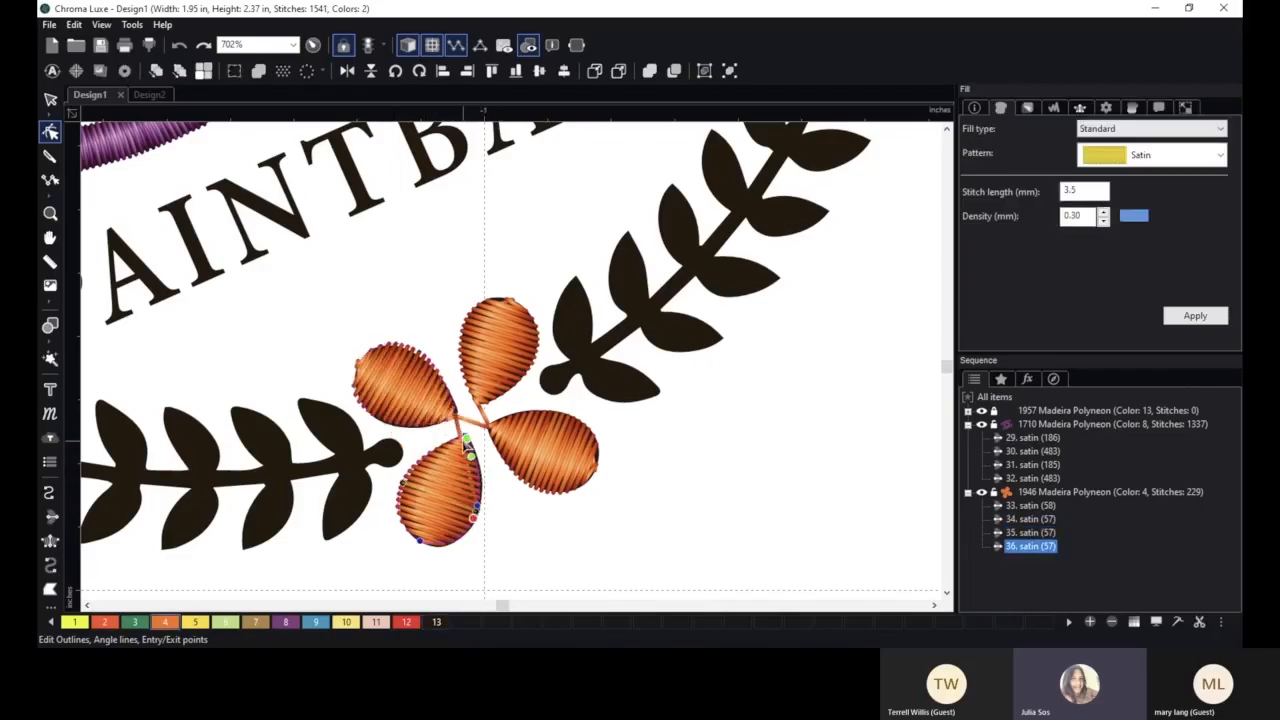
click(520, 546)
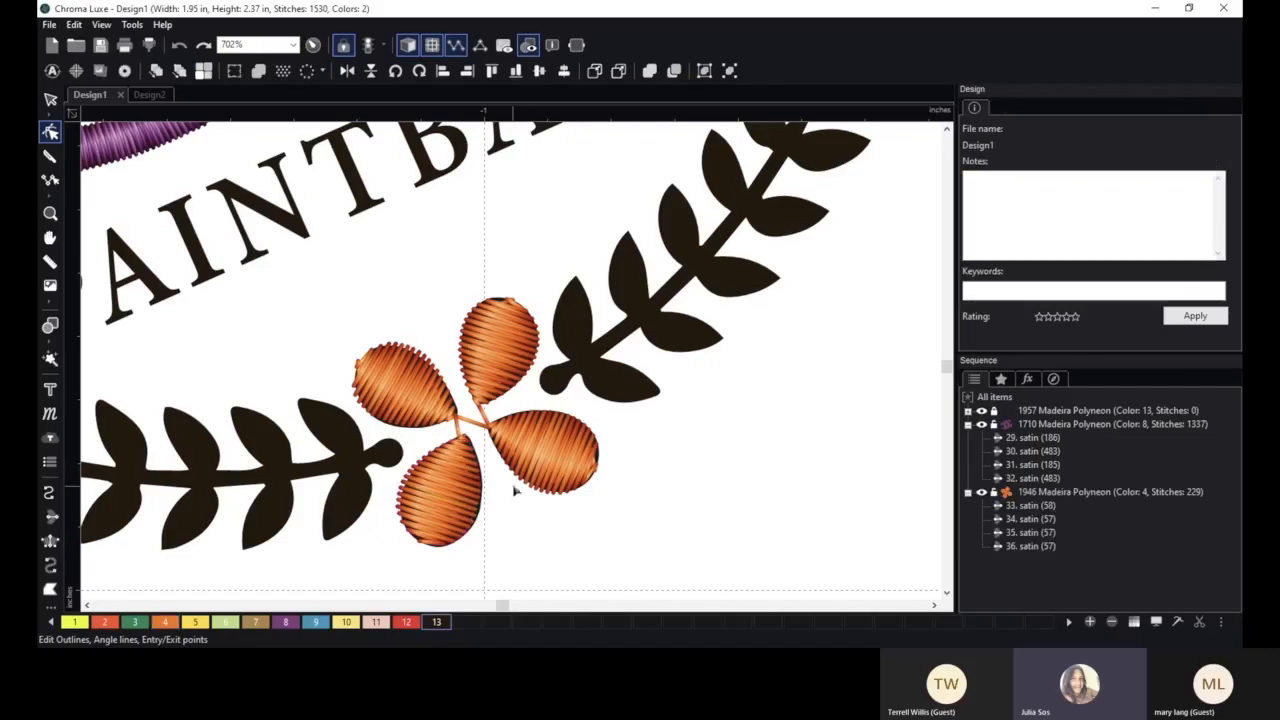
- Examine the connecting stitches between the petals, including the bottom petal's entry and exit points, and review the whole logo
scroll(513, 490, down, 2)
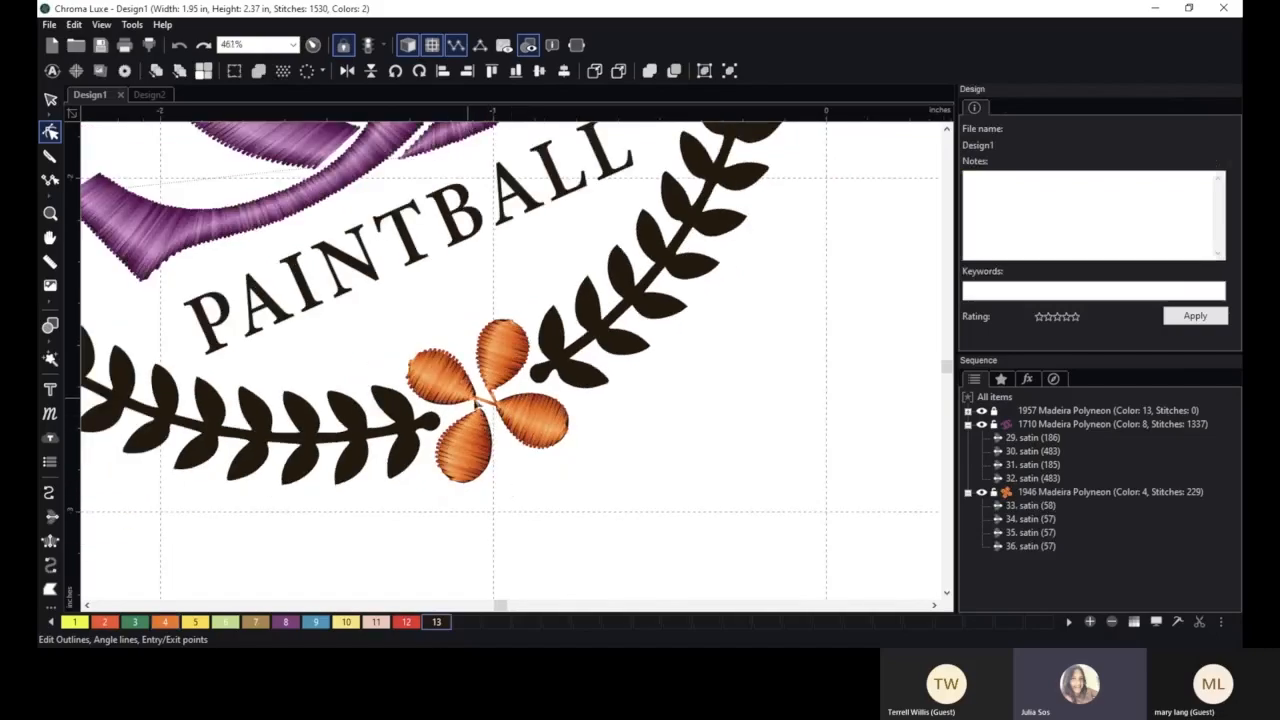
scroll(555, 446, down, 2)
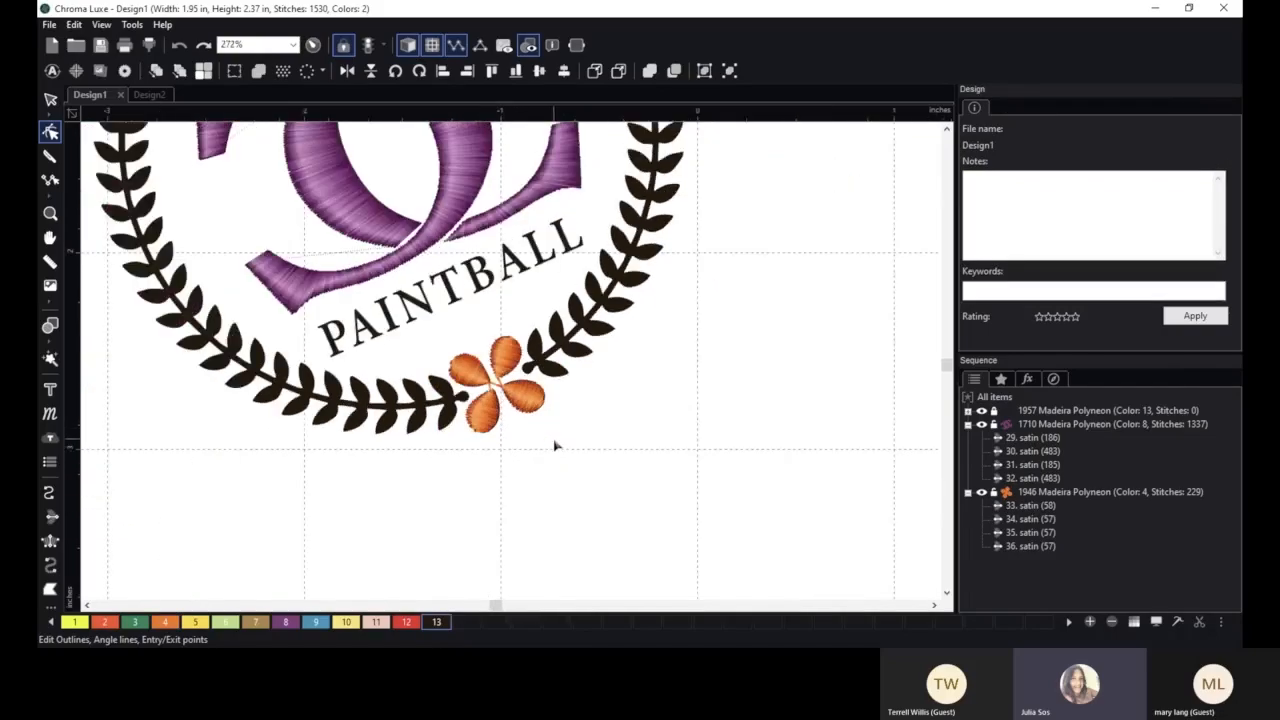
scroll(555, 446, down, 2)
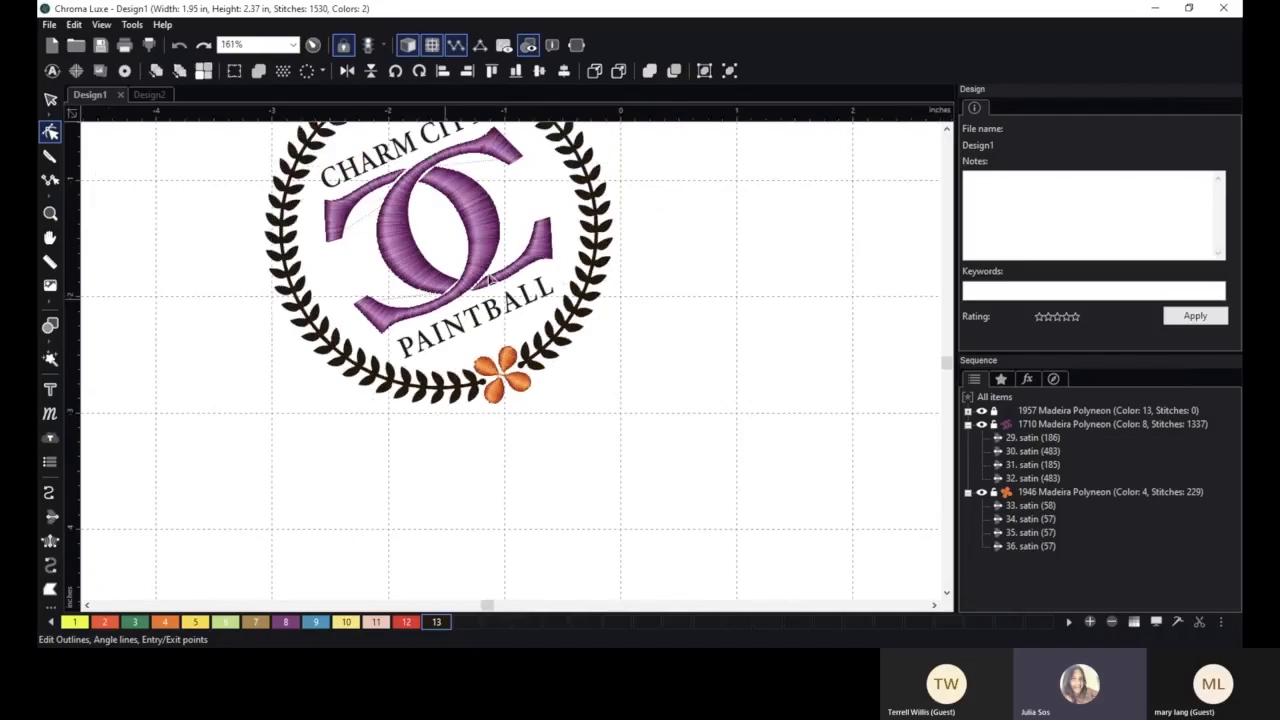
scroll(709, 358, down, 1)
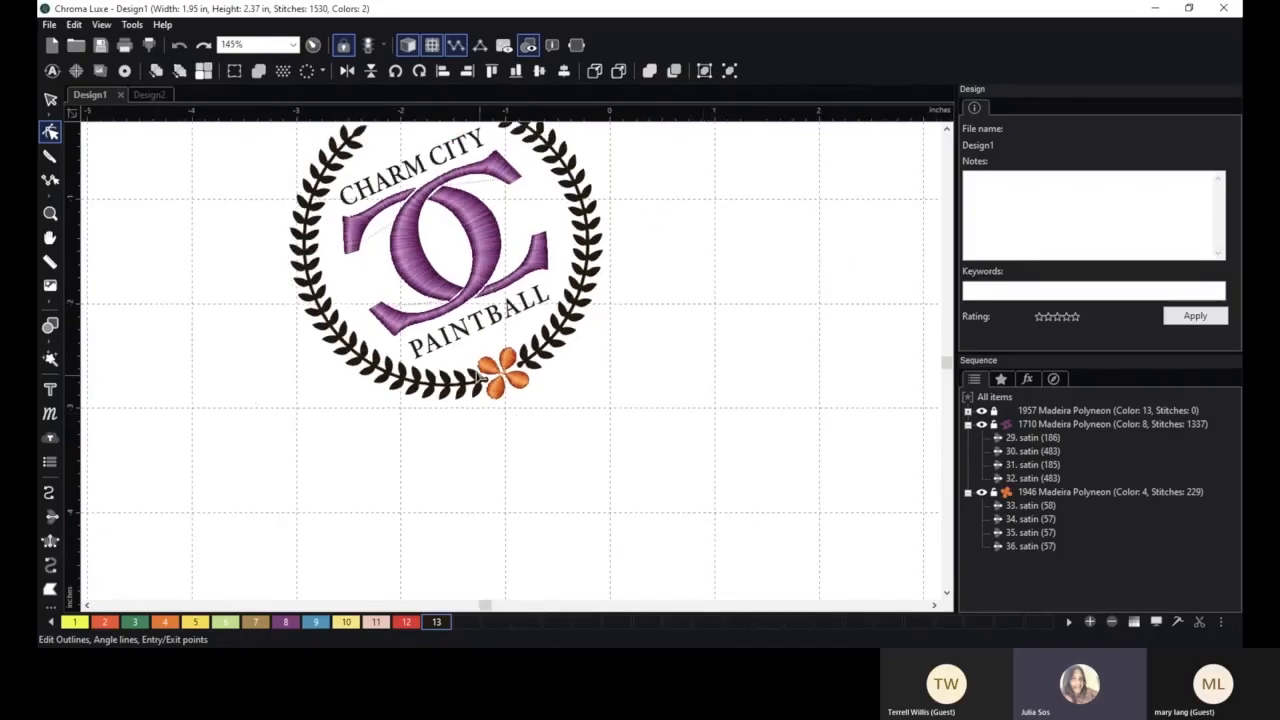
scroll(543, 420, up, 2)
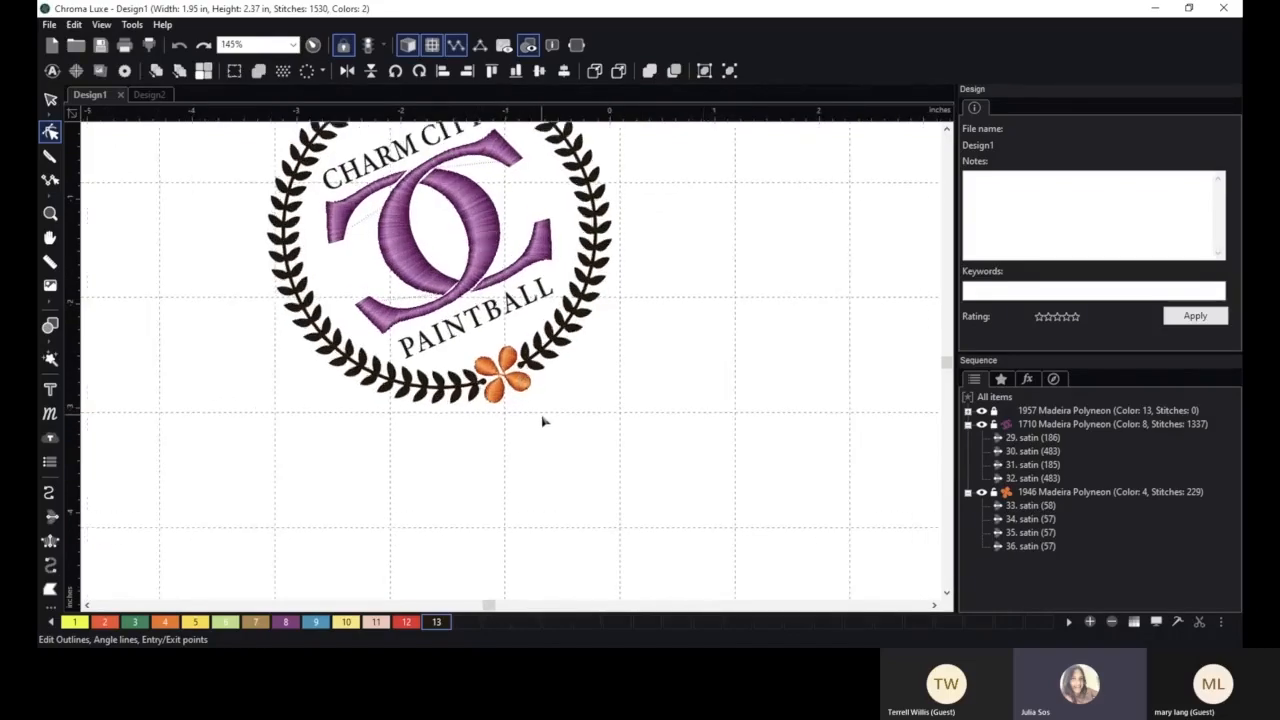
click(498, 392)
scroll(498, 392, up, 4)
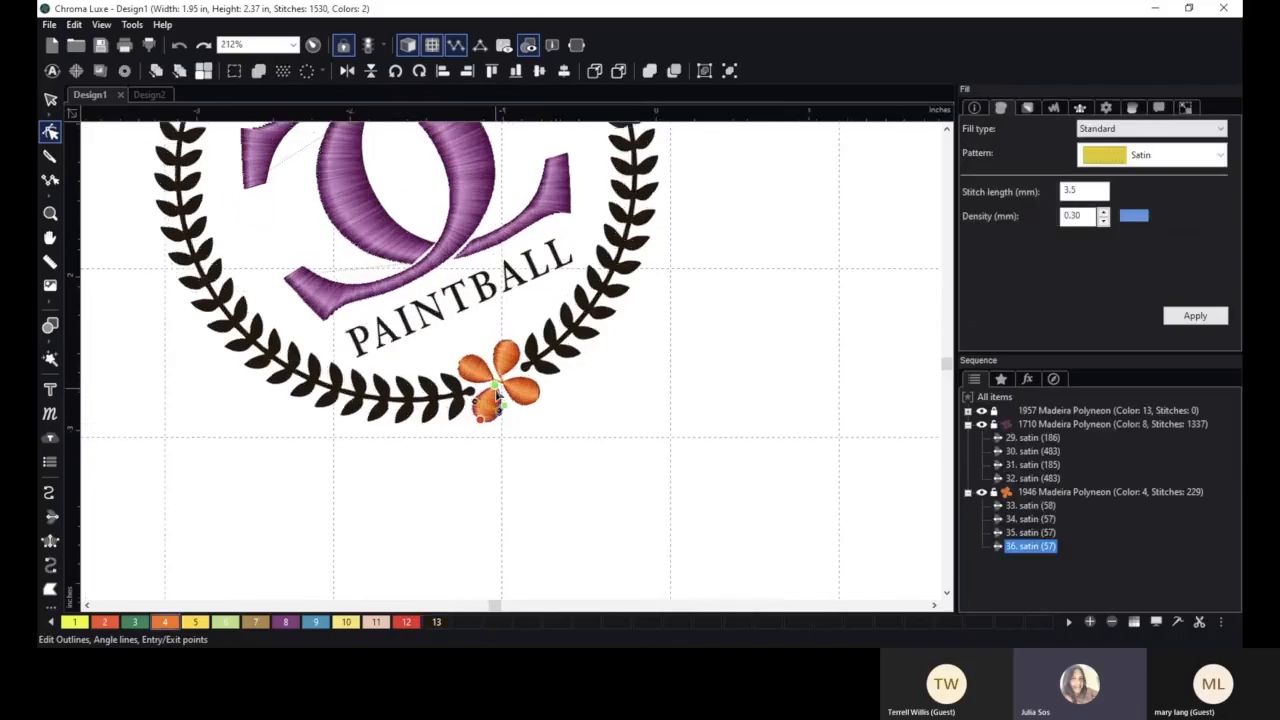
scroll(498, 392, up, 4)
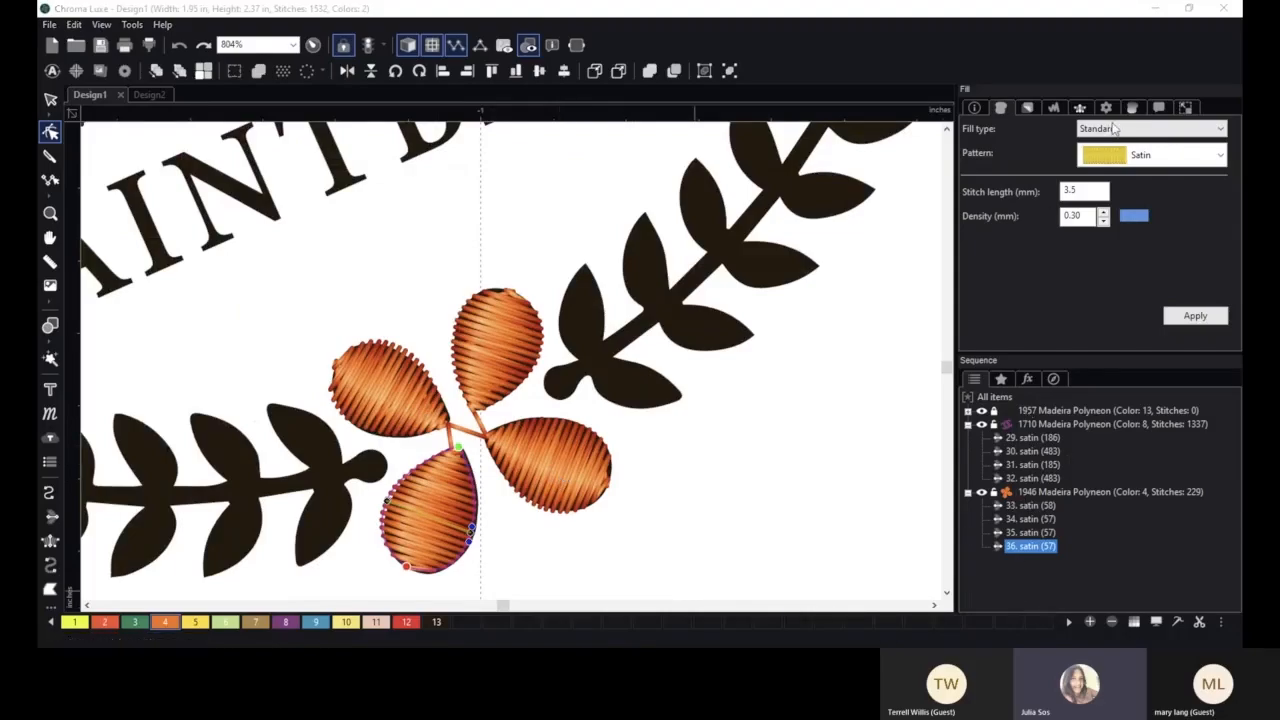
scroll(723, 355, down, 3)
scroll(714, 362, down, 5)
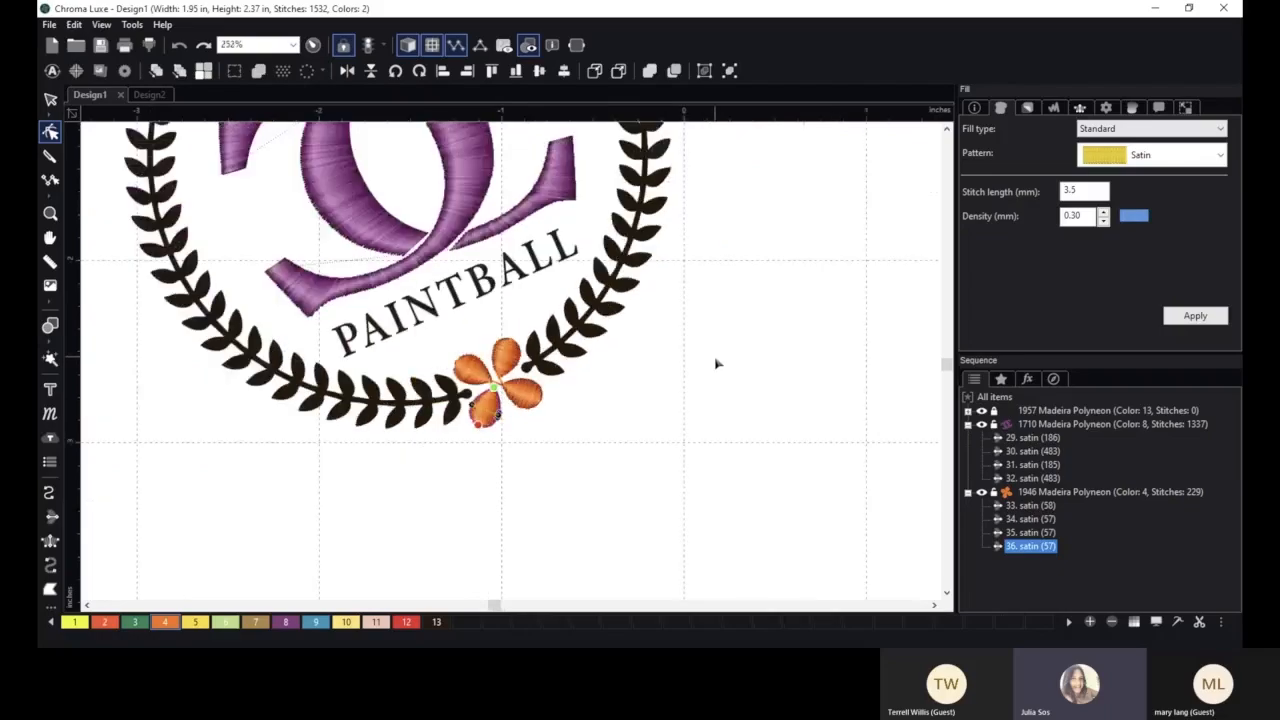
key(h)
scroll(626, 379, down, 1)
key(Escape)
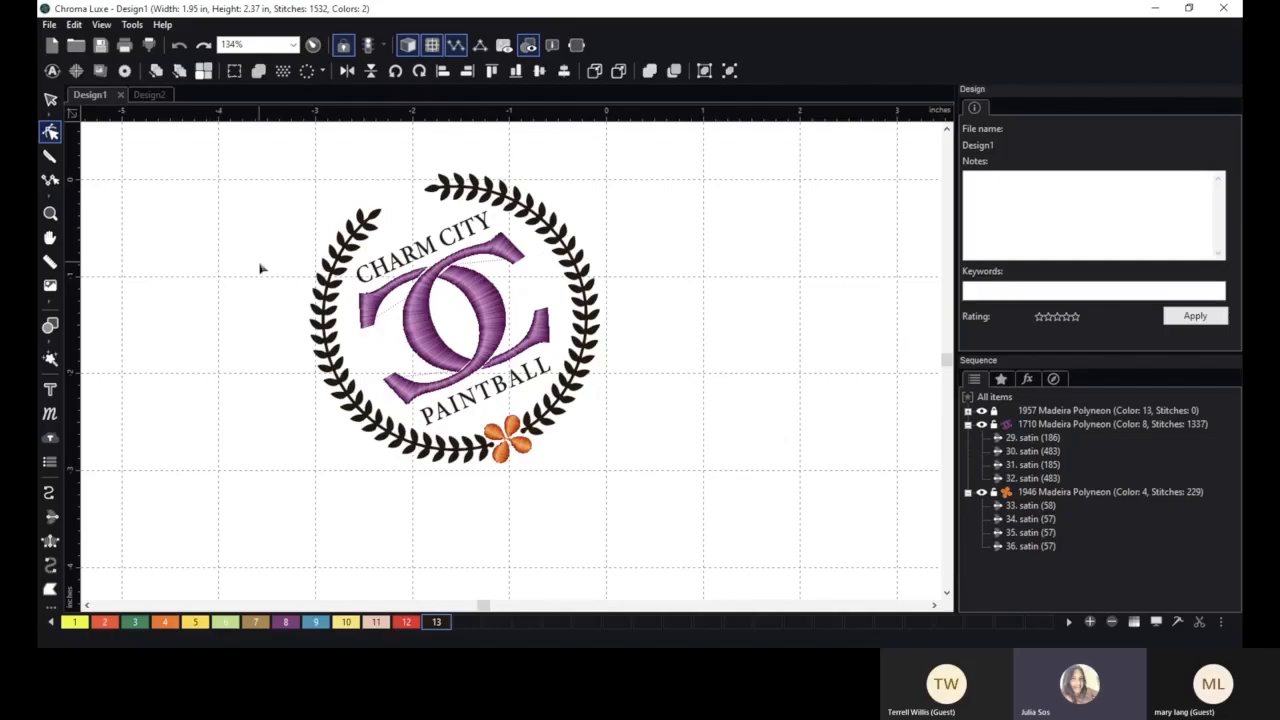
- Save the design to the Desktop in the Chroma (RDE) format
click(49, 25)
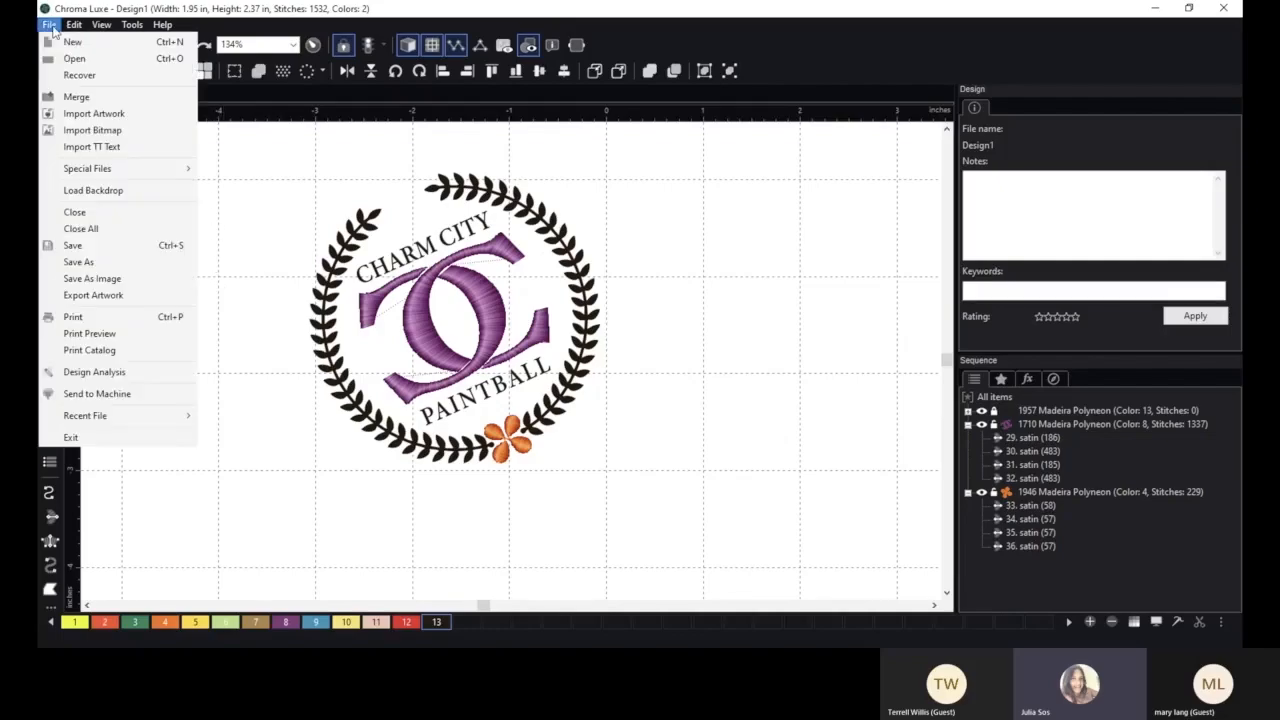
click(141, 266)
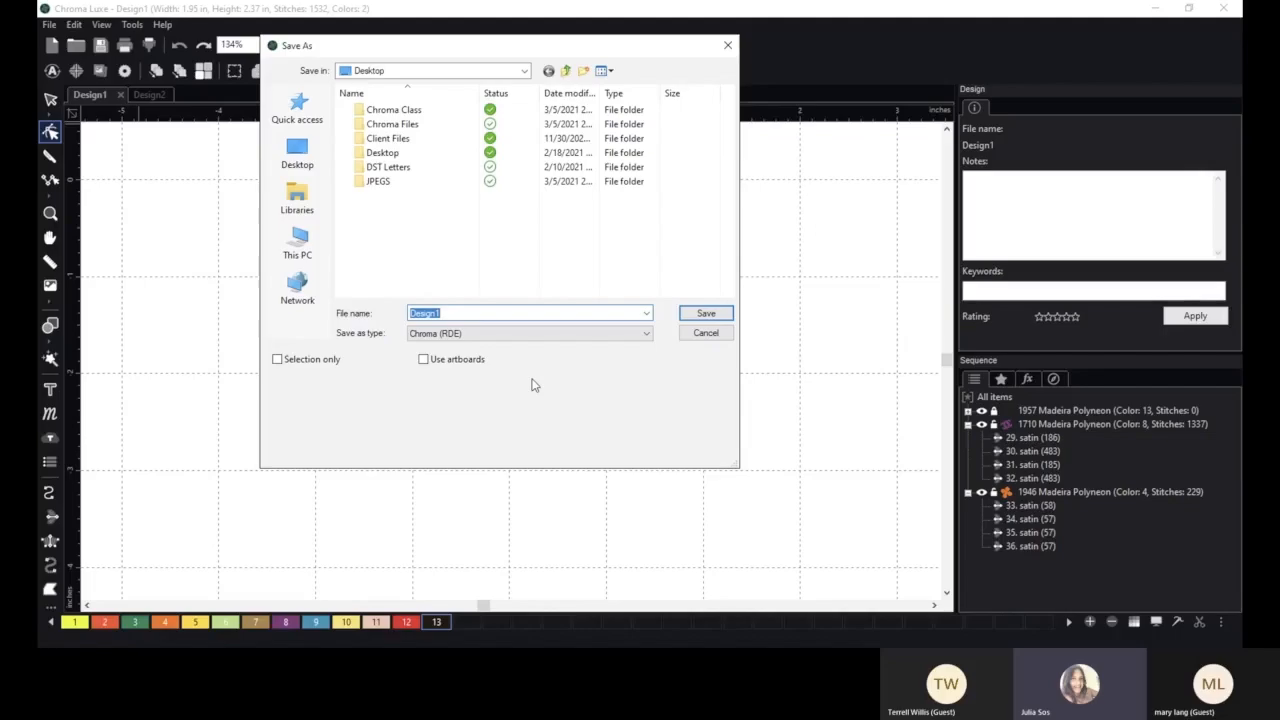
text(RDE)
click(720, 318)
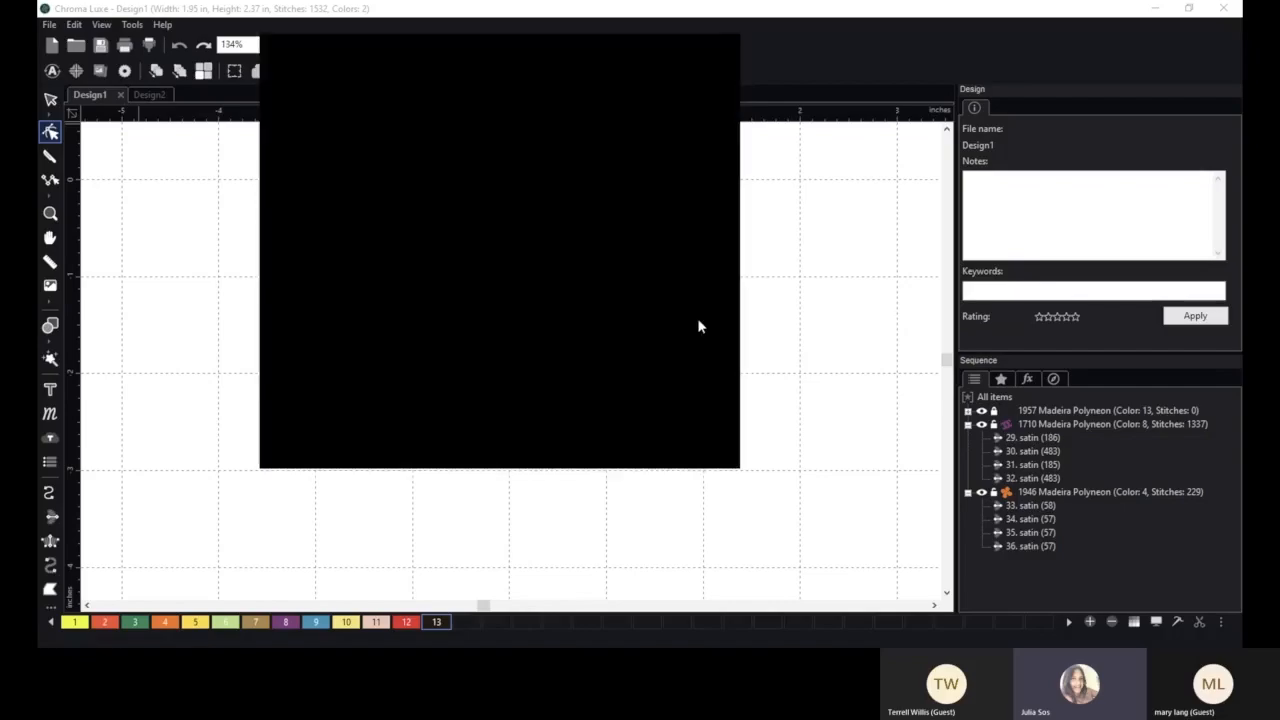
- Examine the whole stitched logo, including the flower and the wreath leaves beside its petals
scroll(699, 315, up, 3)
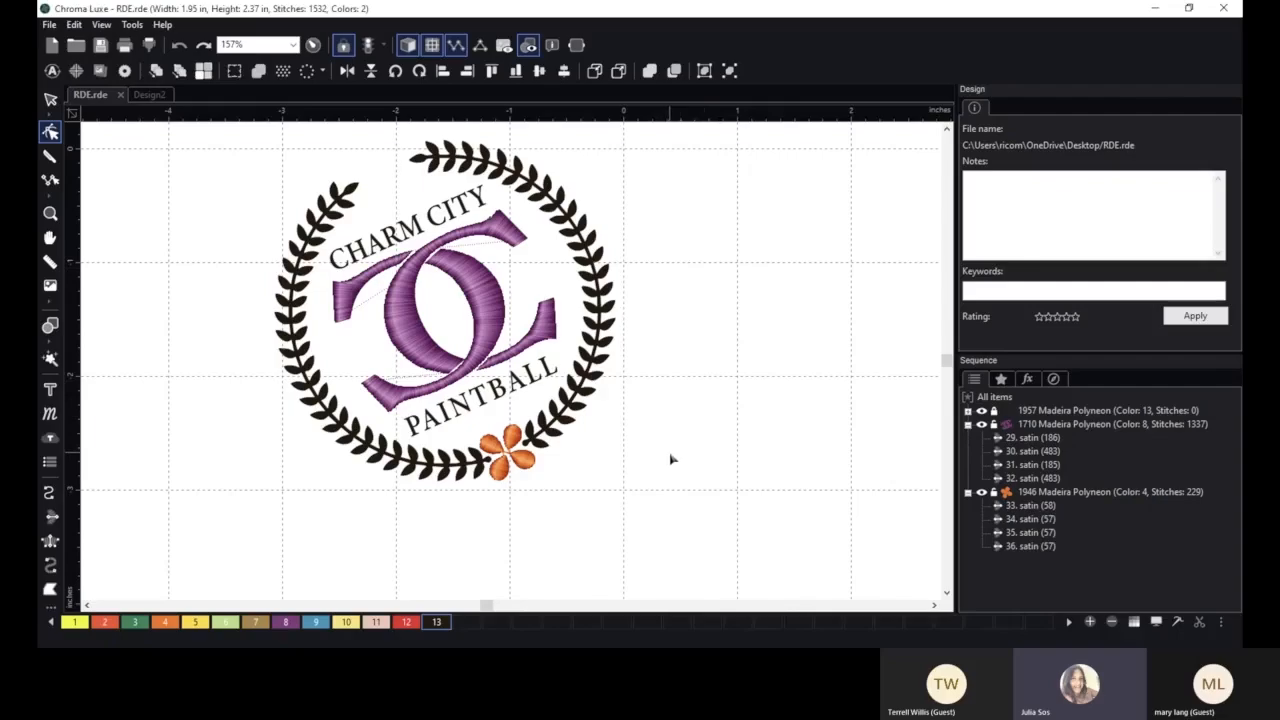
key(space)
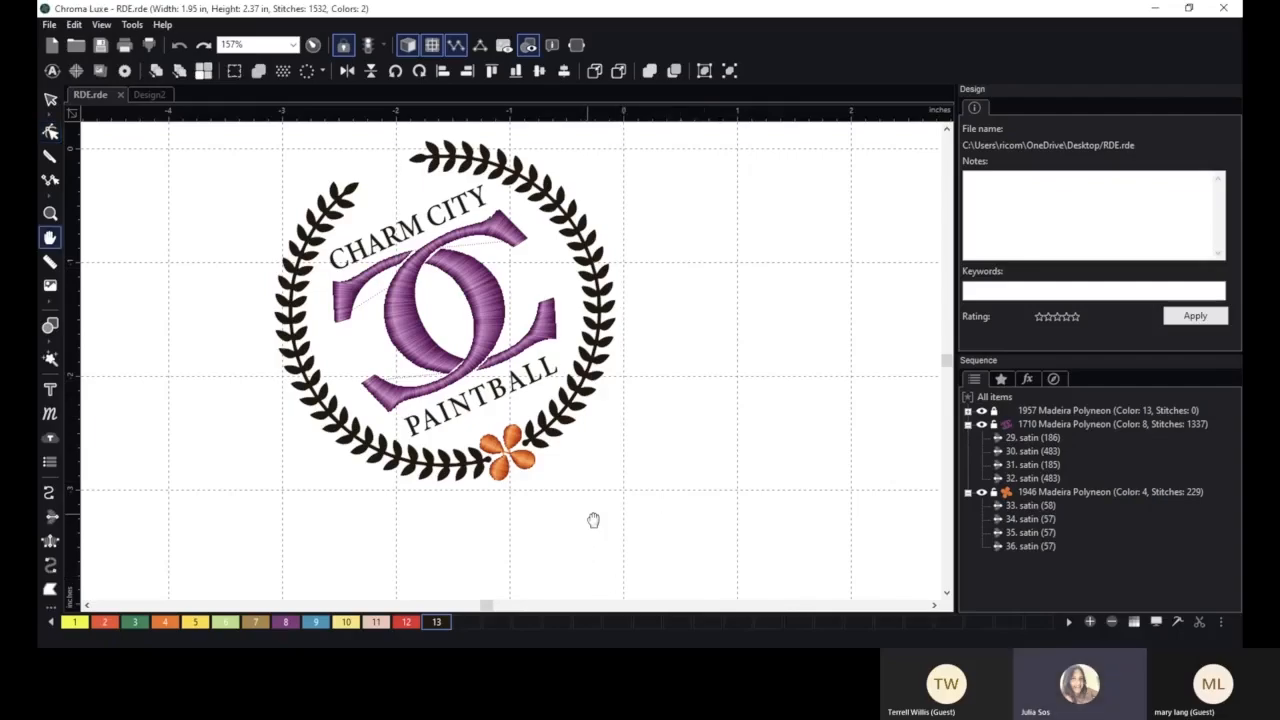
drag(594, 520, 718, 507)
scroll(716, 508, up, 1)
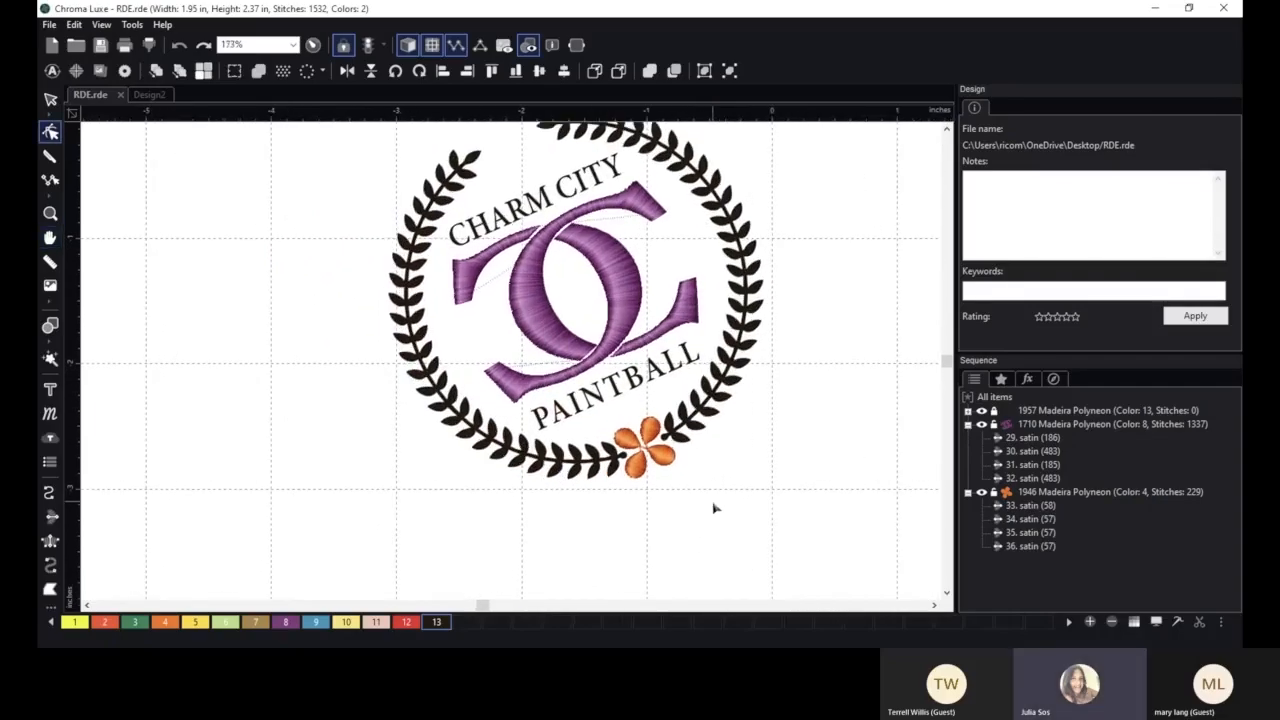
scroll(714, 508, down, 2)
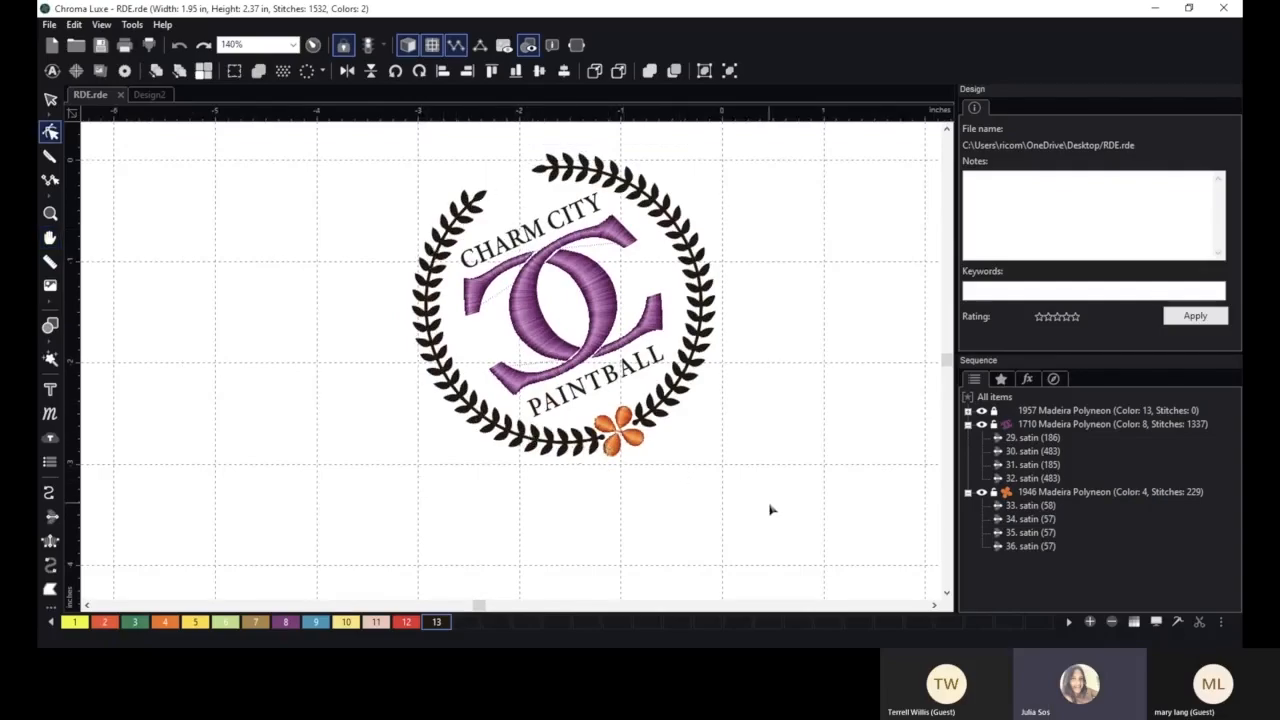
scroll(770, 510, up, 3)
key(h)
drag(771, 509, 670, 545)
scroll(670, 545, up, 1)
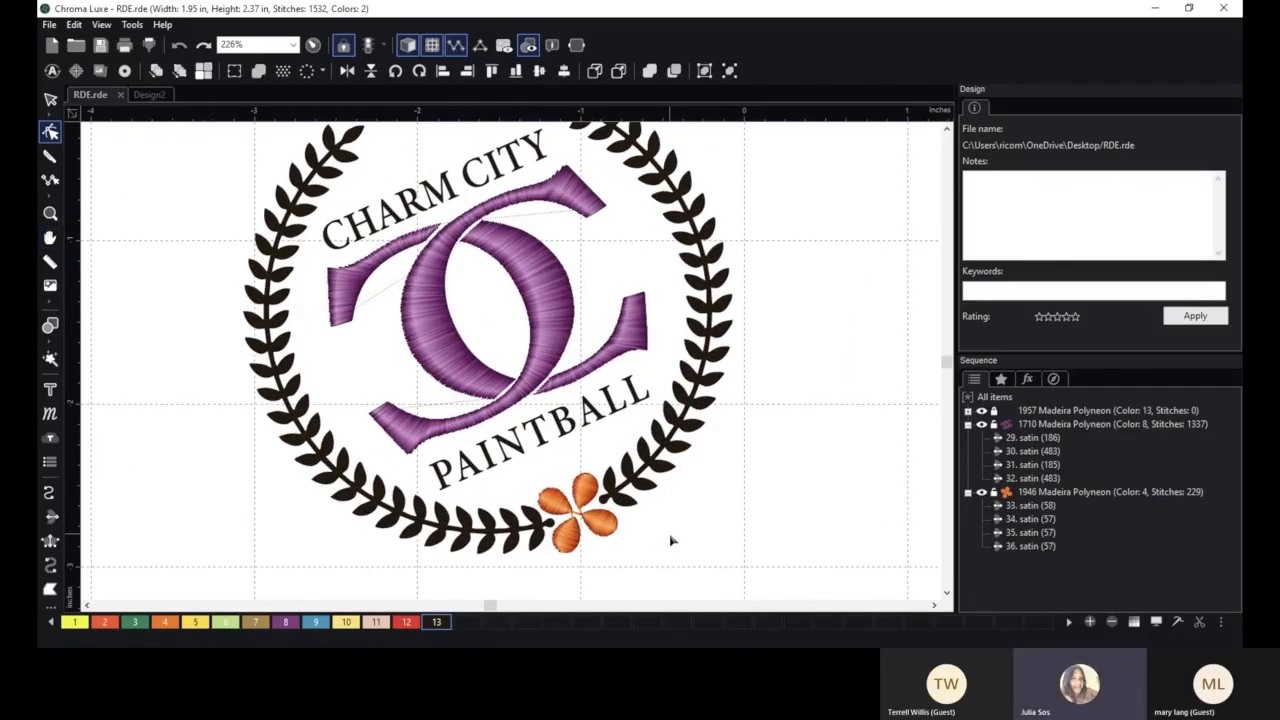
drag(689, 529, 722, 458)
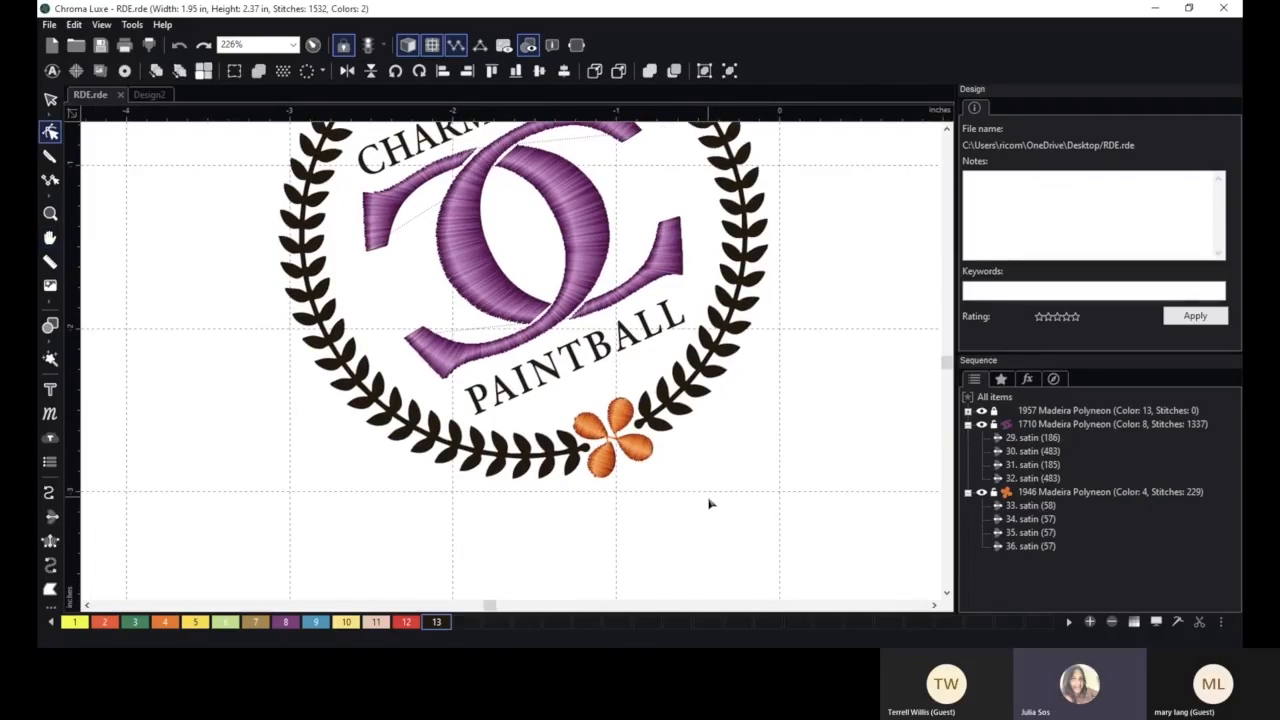
scroll(700, 508, up, 2)
scroll(660, 480, up, 2)
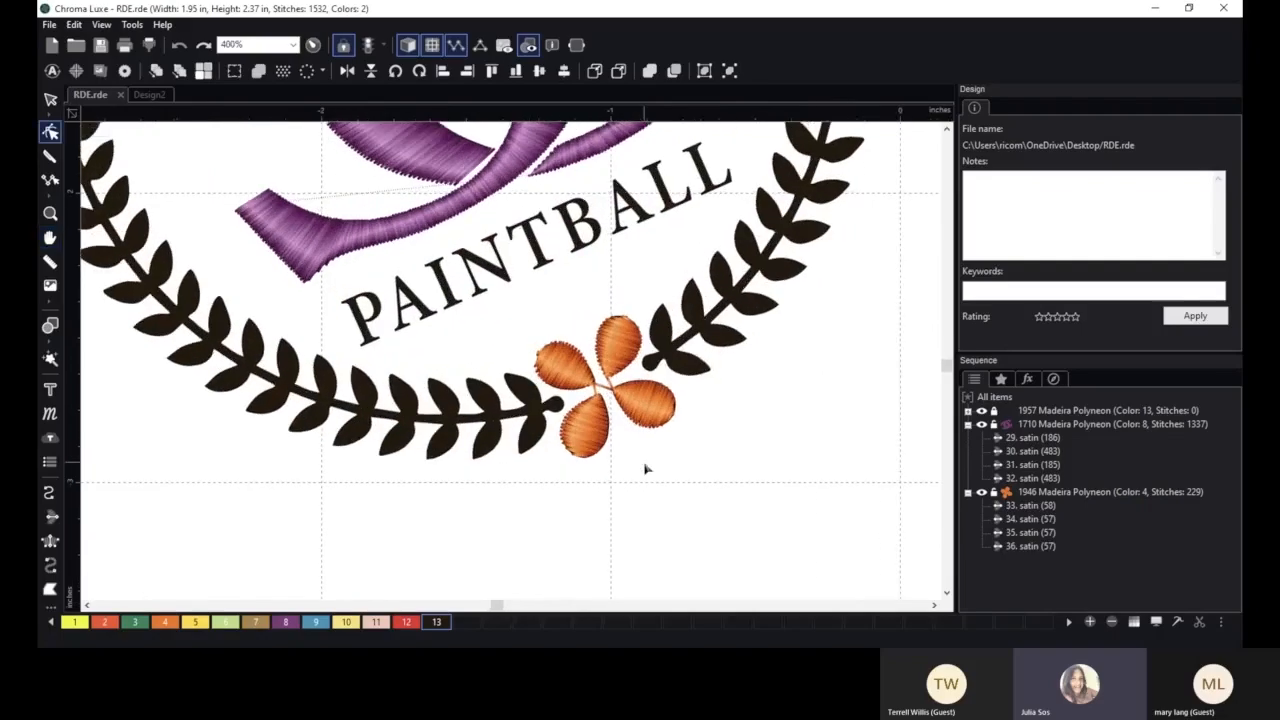
scroll(645, 469, up, 1)
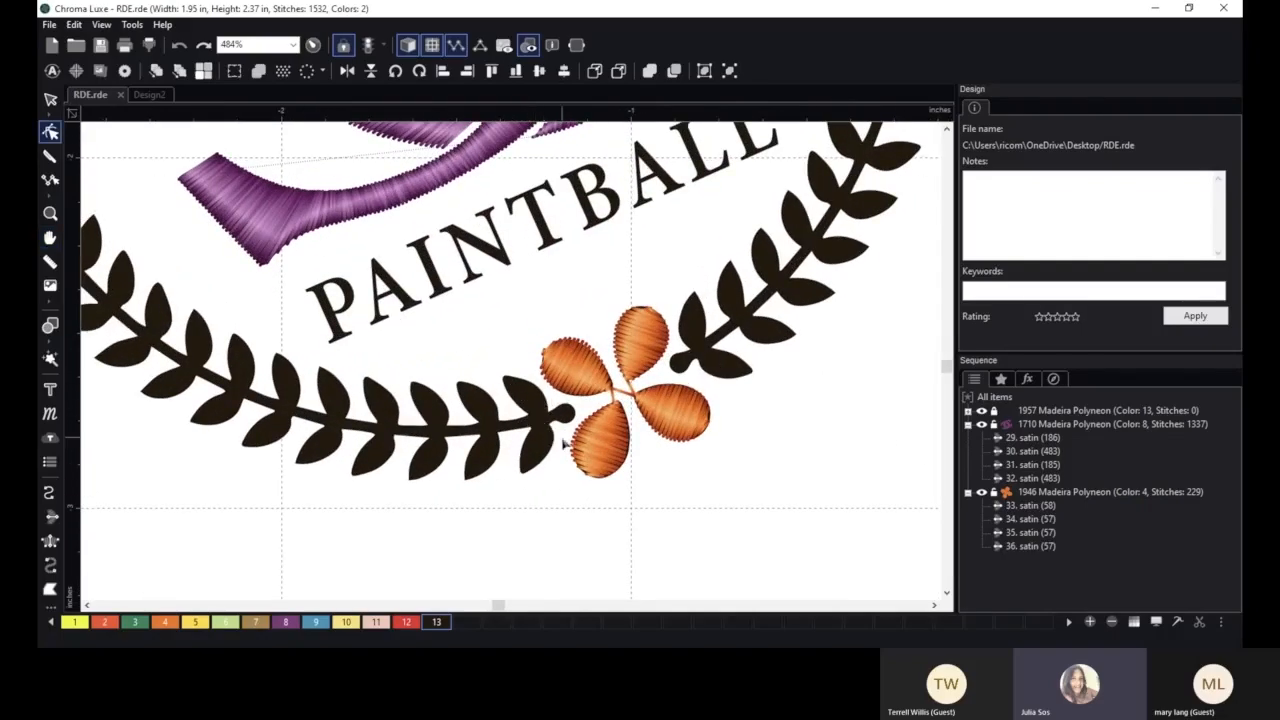
- Insert a small leaf-shaped outline in green (color 3) and place it over the upper wreath leaf nearest the flower
click(55, 340)
click(80, 505)
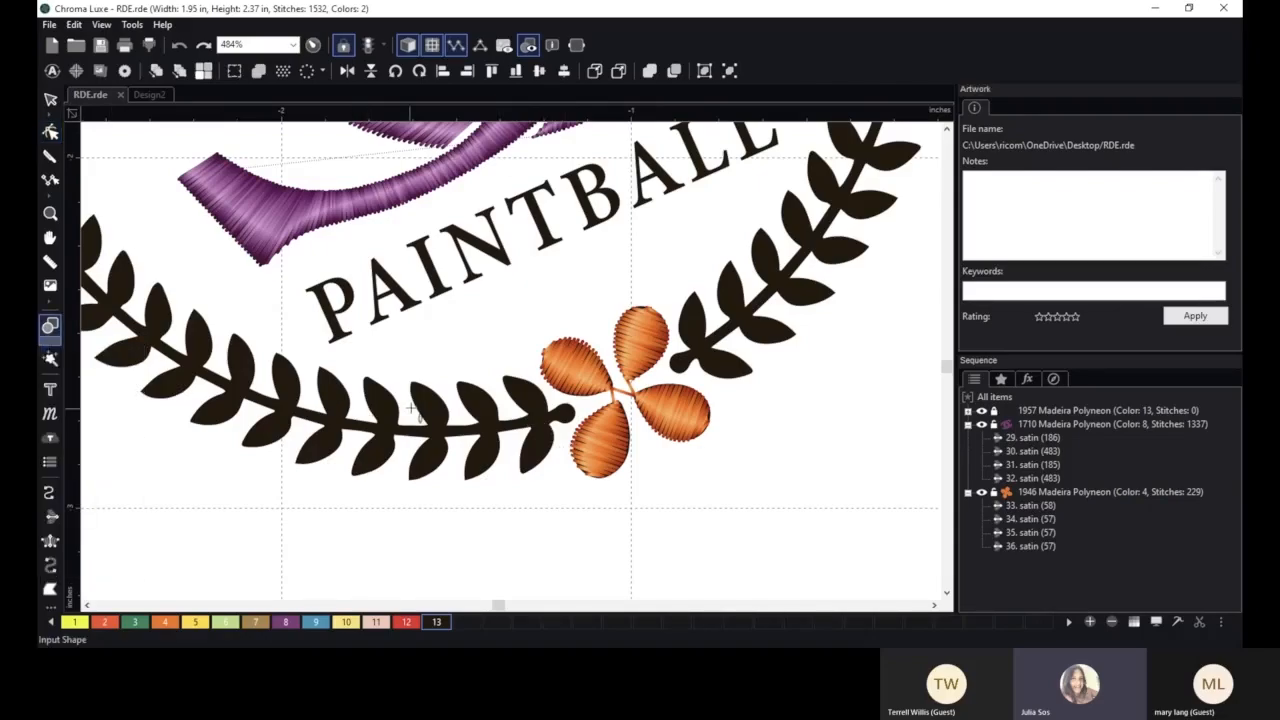
drag(501, 508, 476, 557)
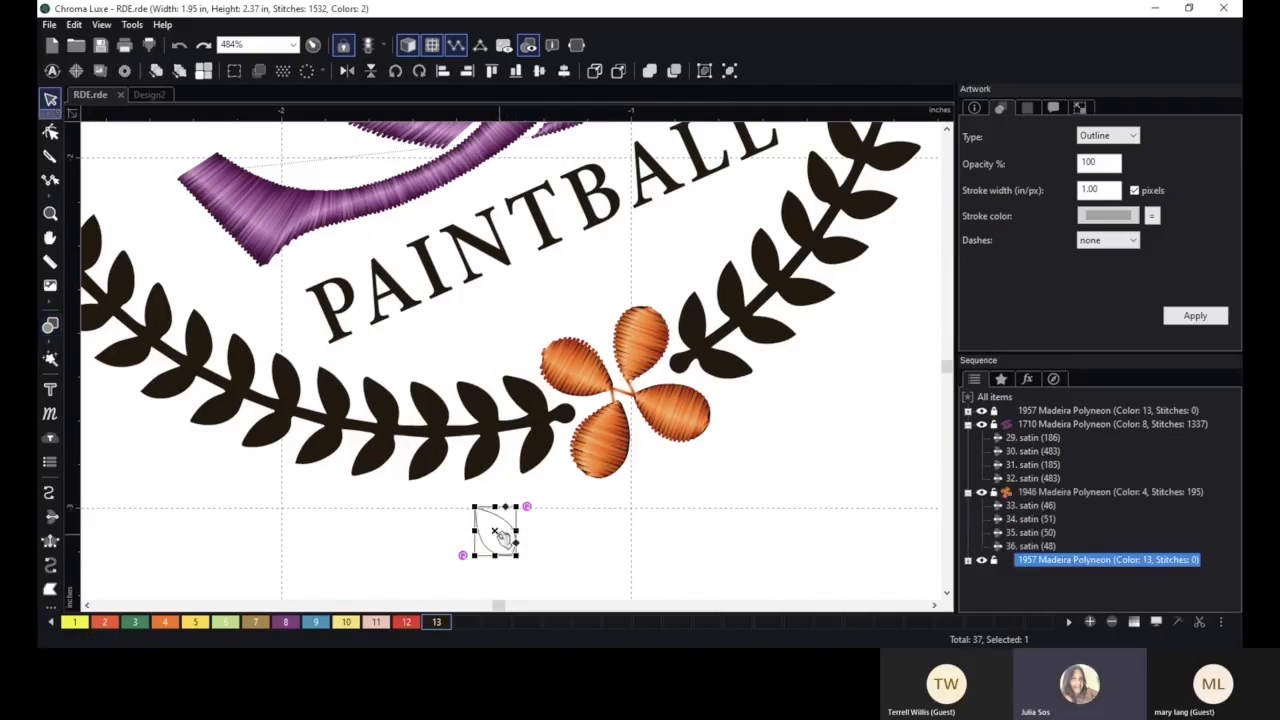
drag(500, 535, 535, 398)
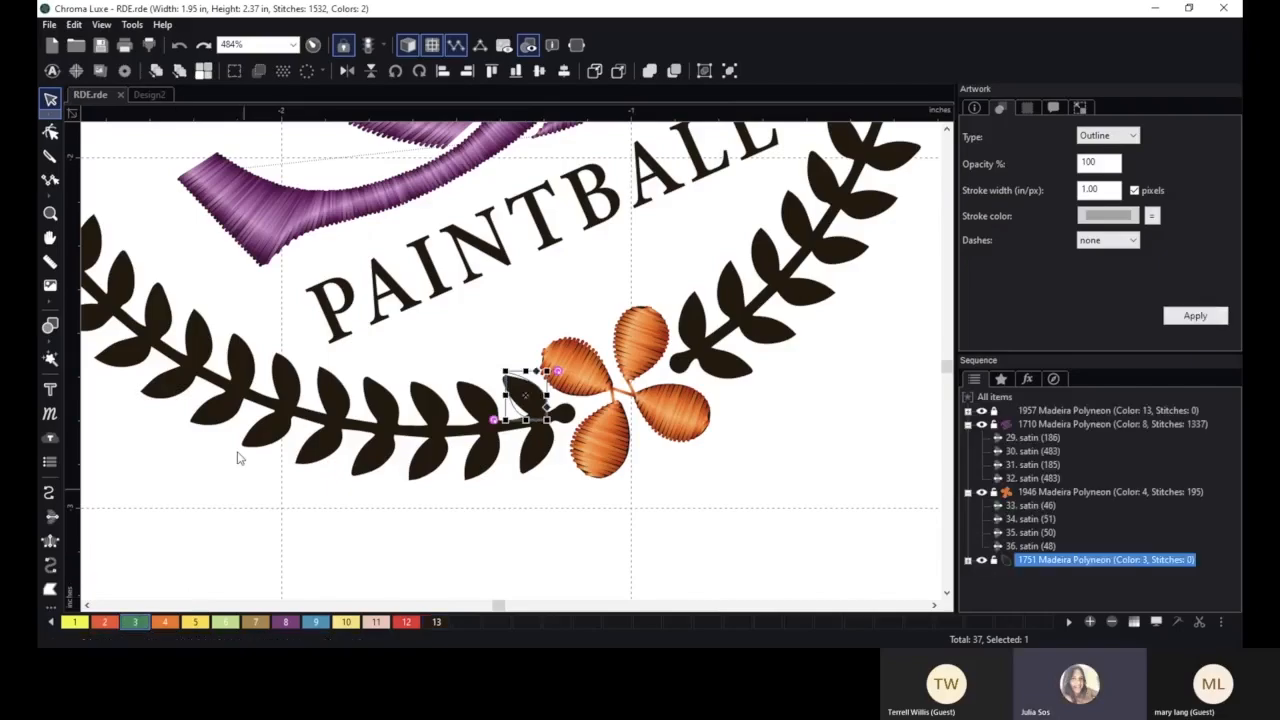
- Move the leaf outline's base, side and tip points onto the edges of the artwork leaf beneath it
click(50, 132)
scroll(509, 365, up, 4)
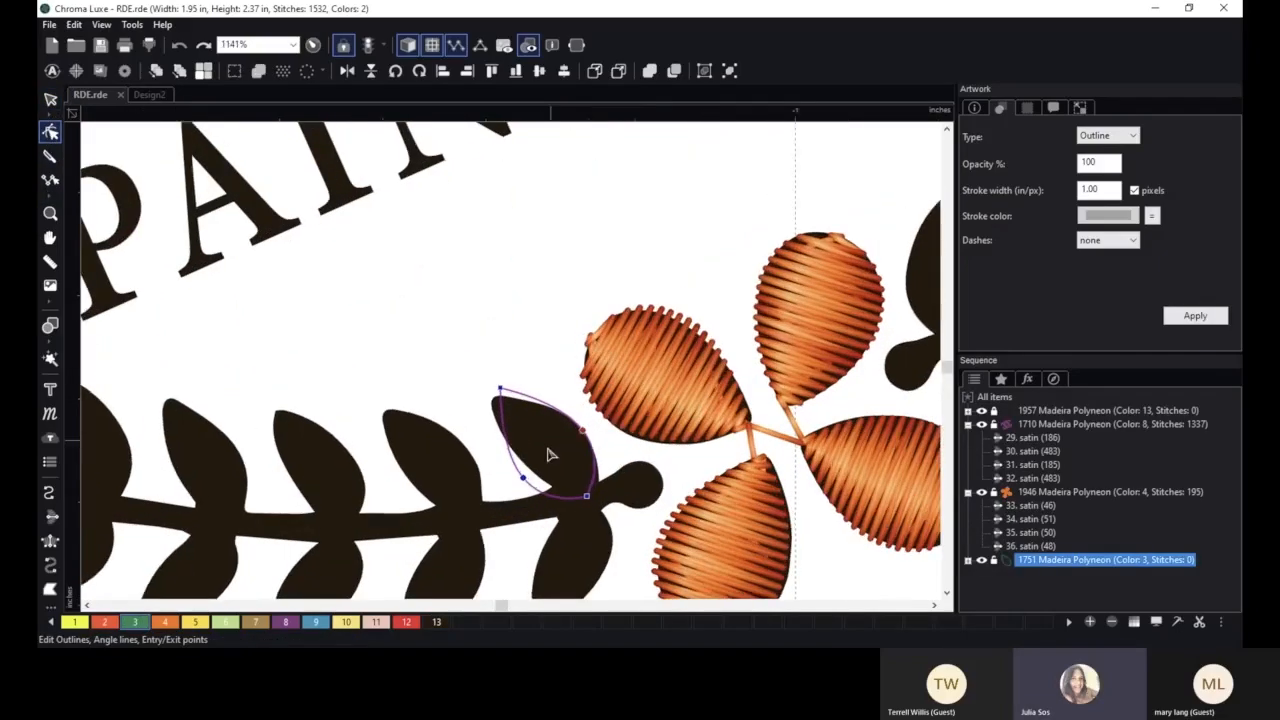
drag(589, 506, 597, 493)
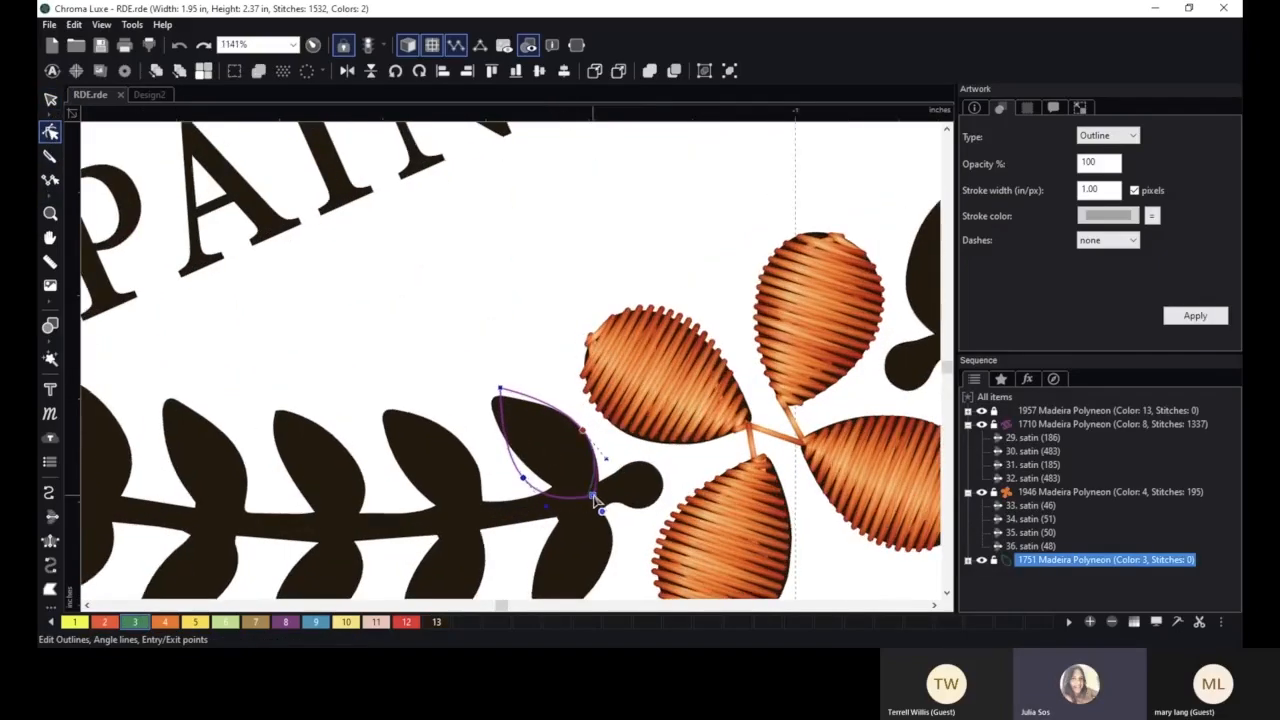
click(523, 474)
drag(500, 389, 494, 398)
- Make the leaf outline's tip point a cusp and adjust its curve handles to follow the artwork leaf
right_click(496, 400)
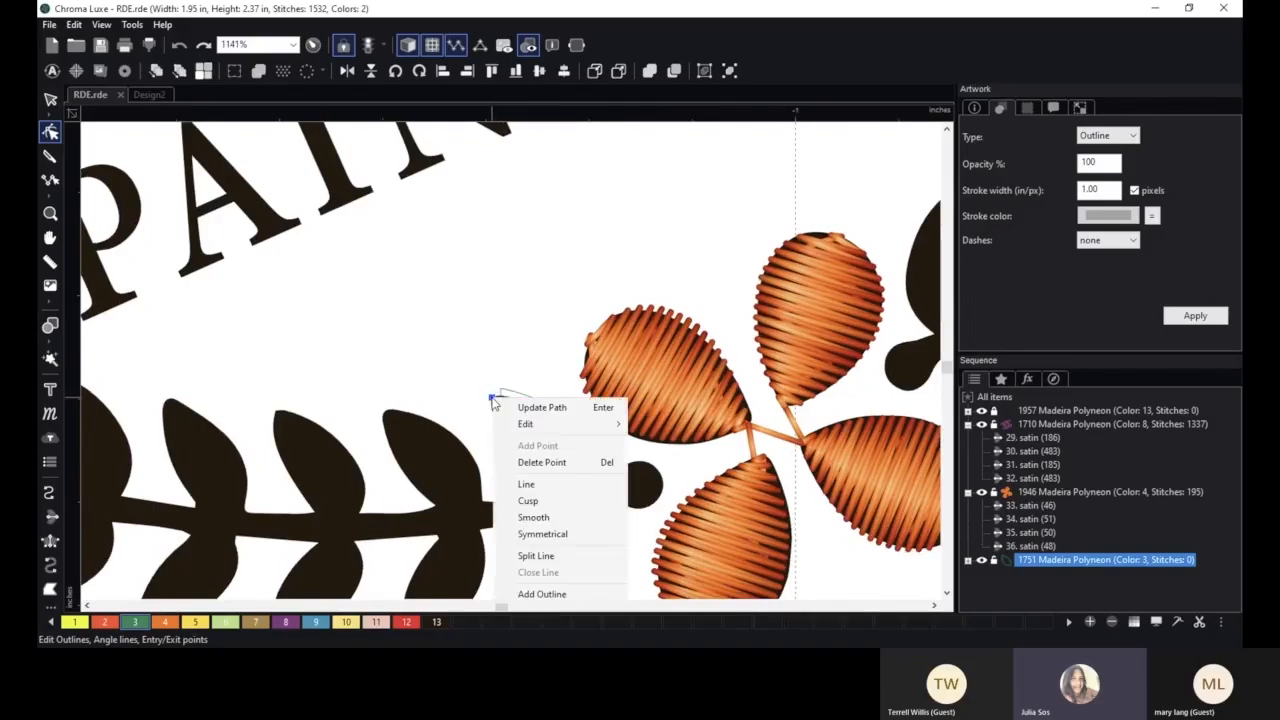
click(563, 524)
right_click(492, 400)
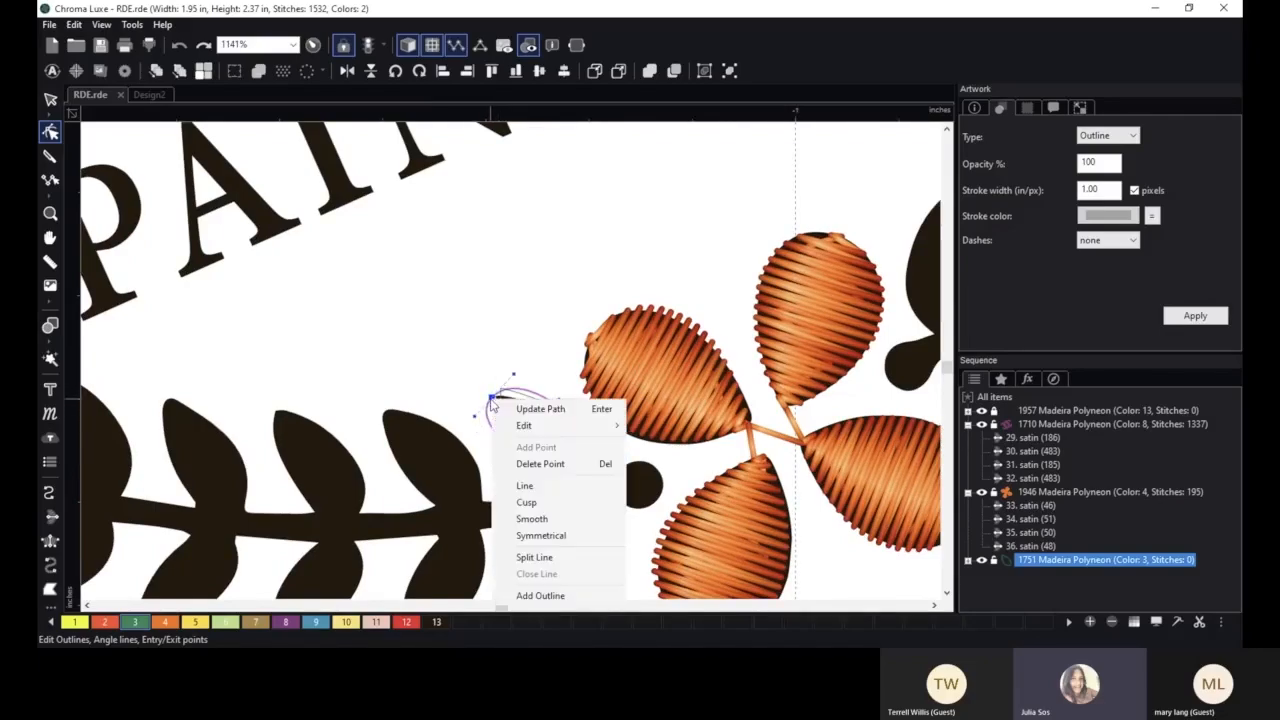
click(563, 504)
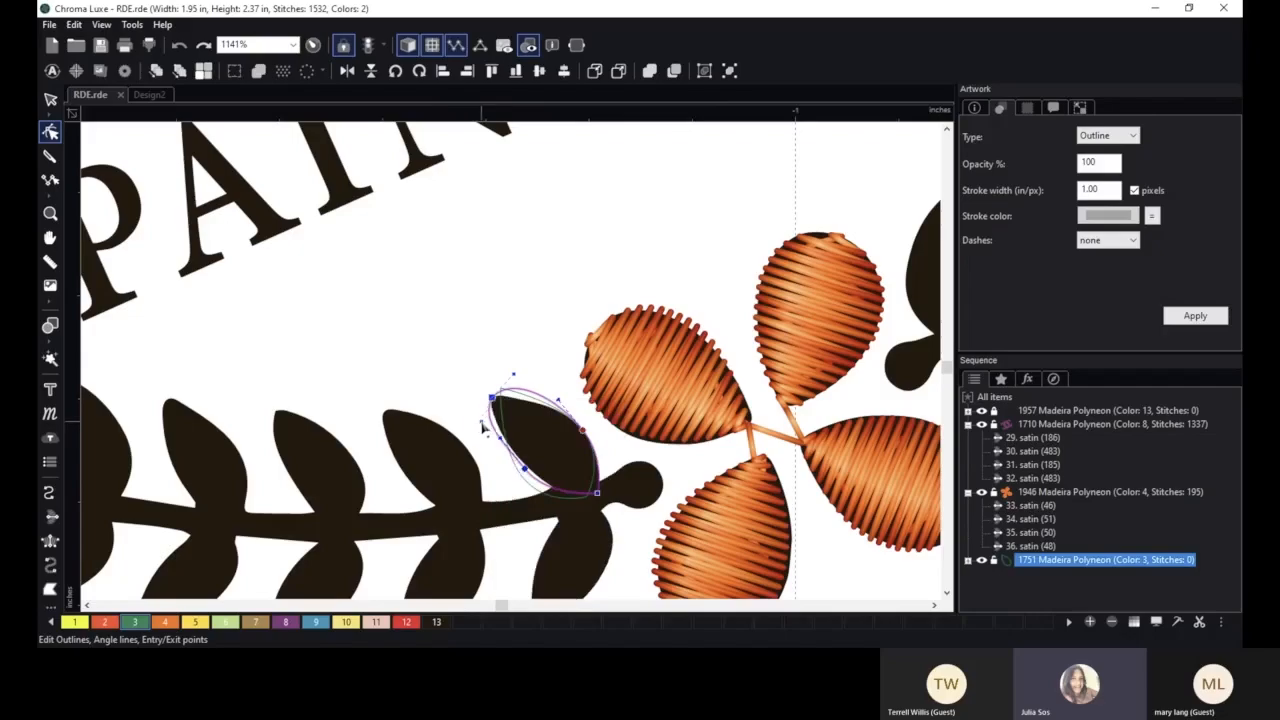
drag(513, 376, 557, 505)
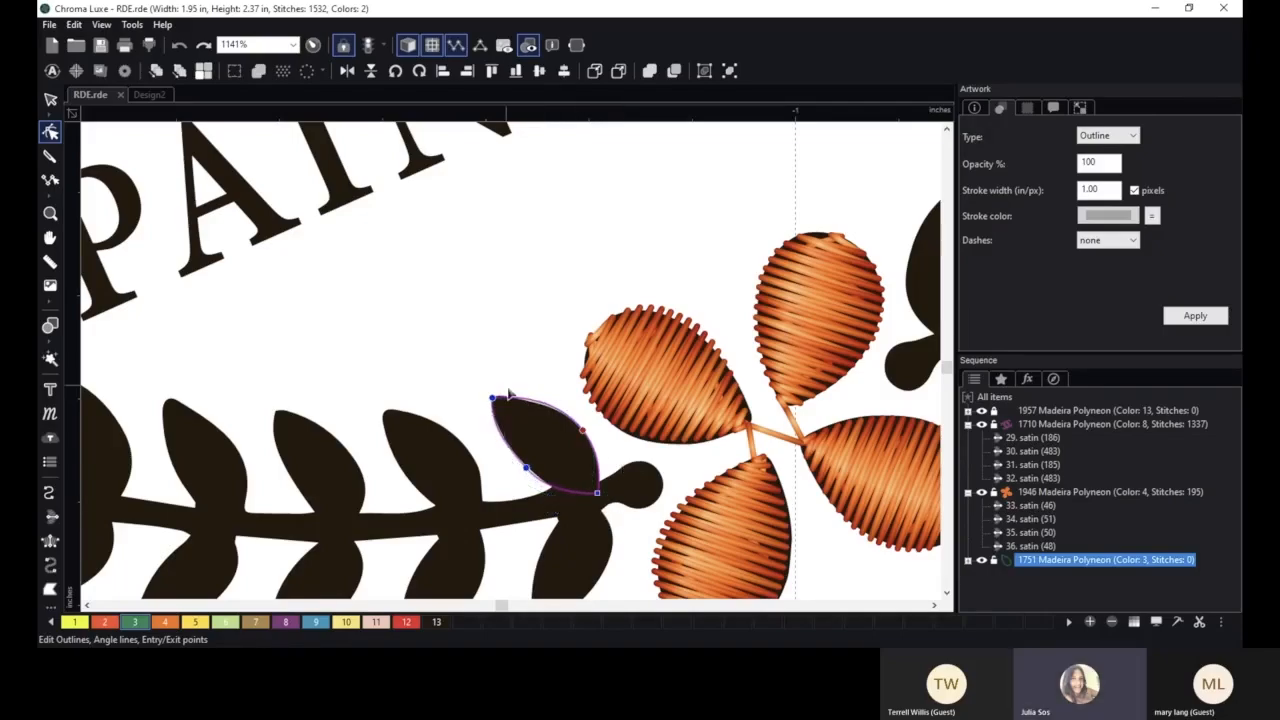
- Convert the upper leaf outline to satin stitches and deselect it
drag(617, 530, 558, 340)
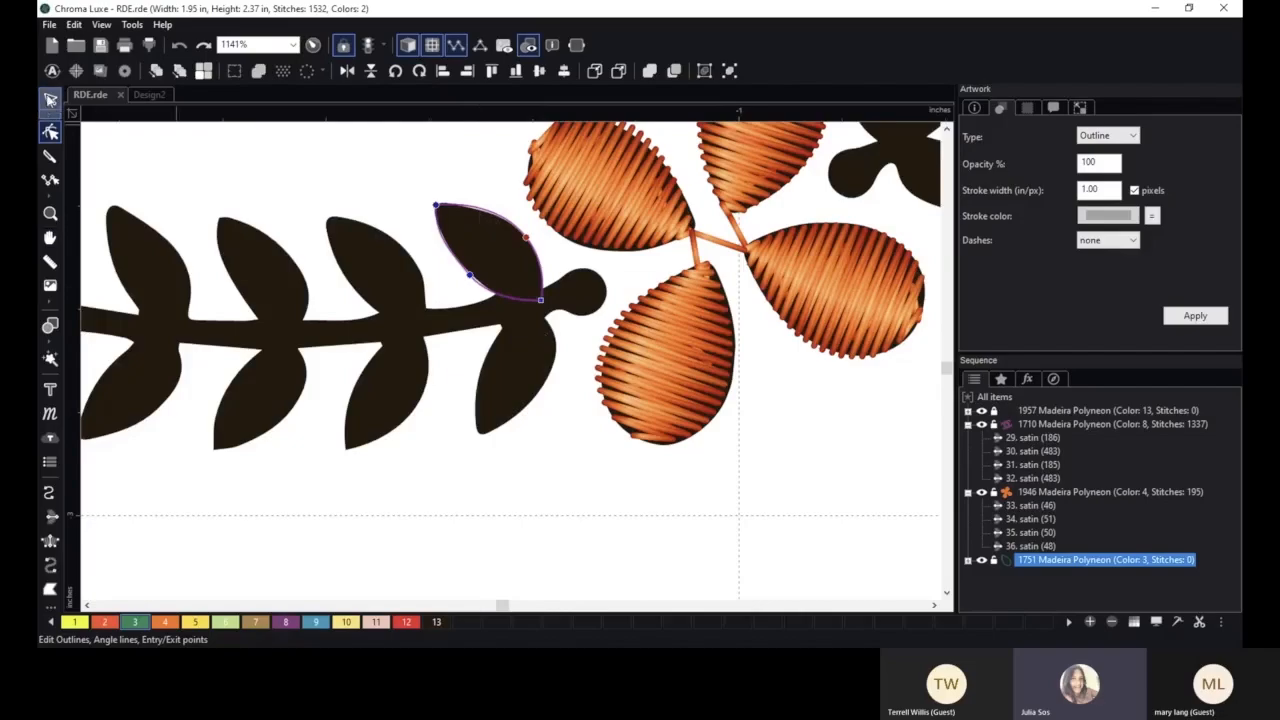
click(52, 99)
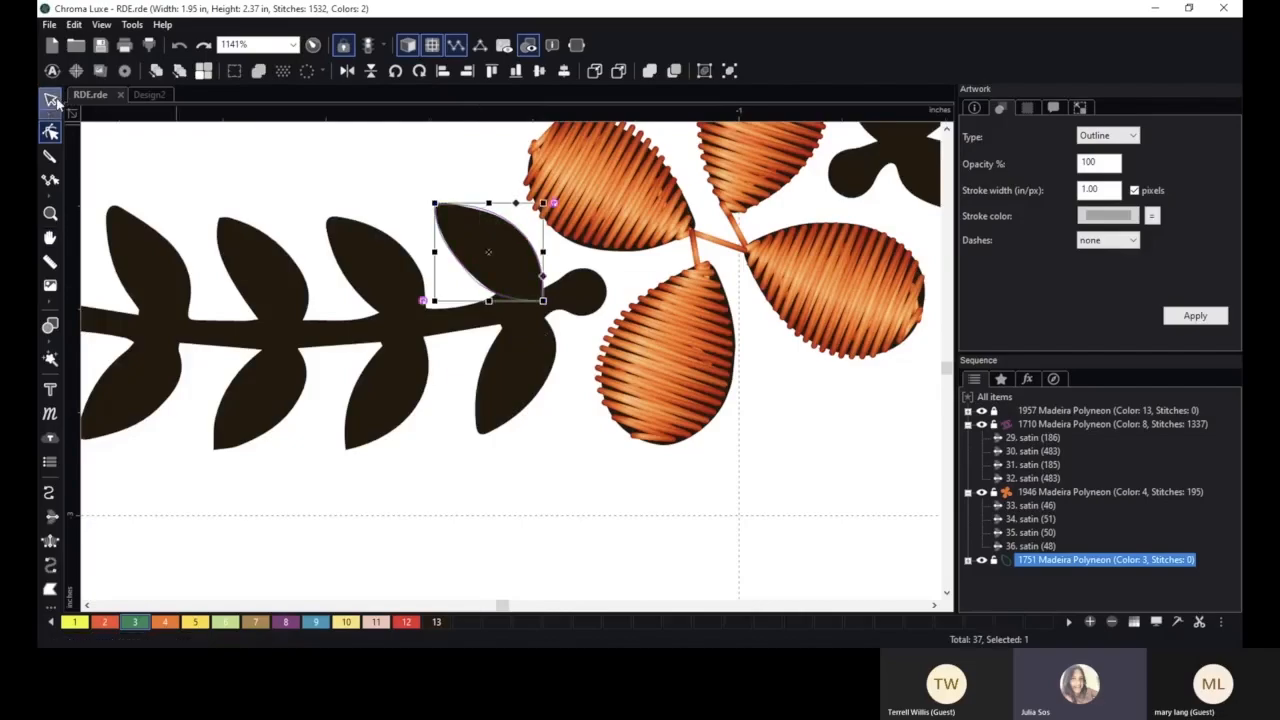
right_click(494, 220)
mouse_move(565, 355)
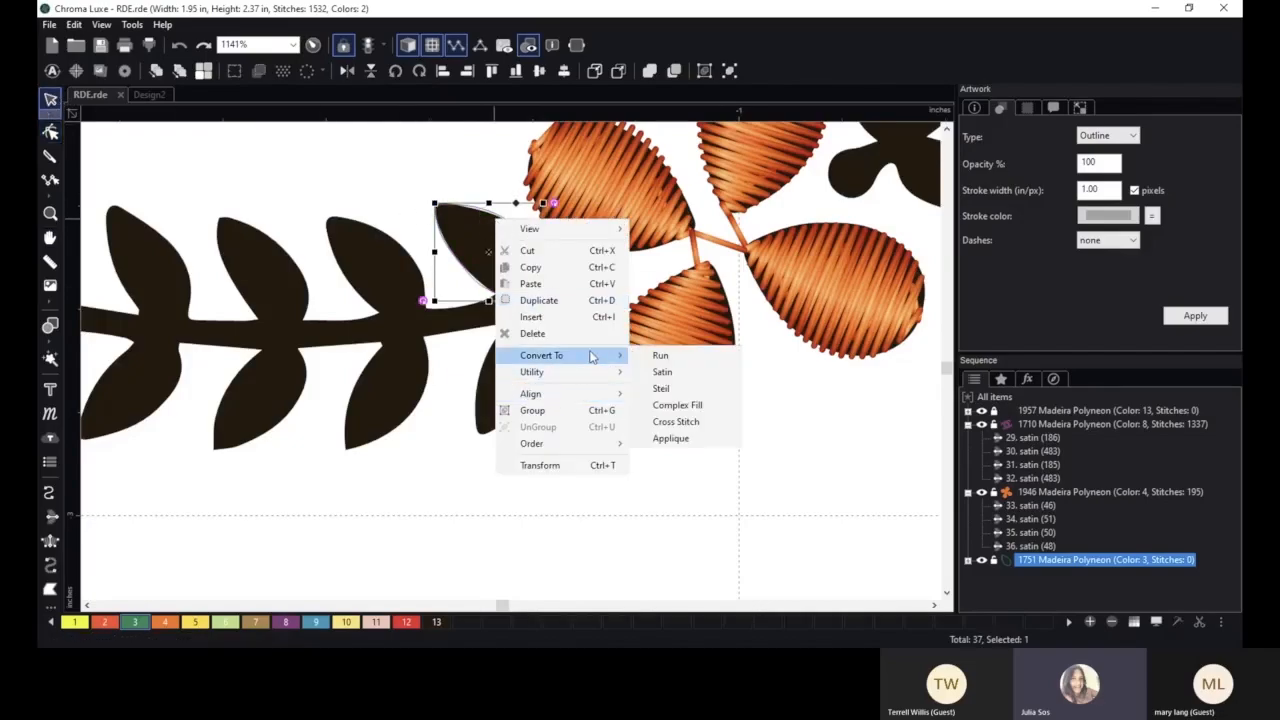
click(694, 391)
click(505, 480)
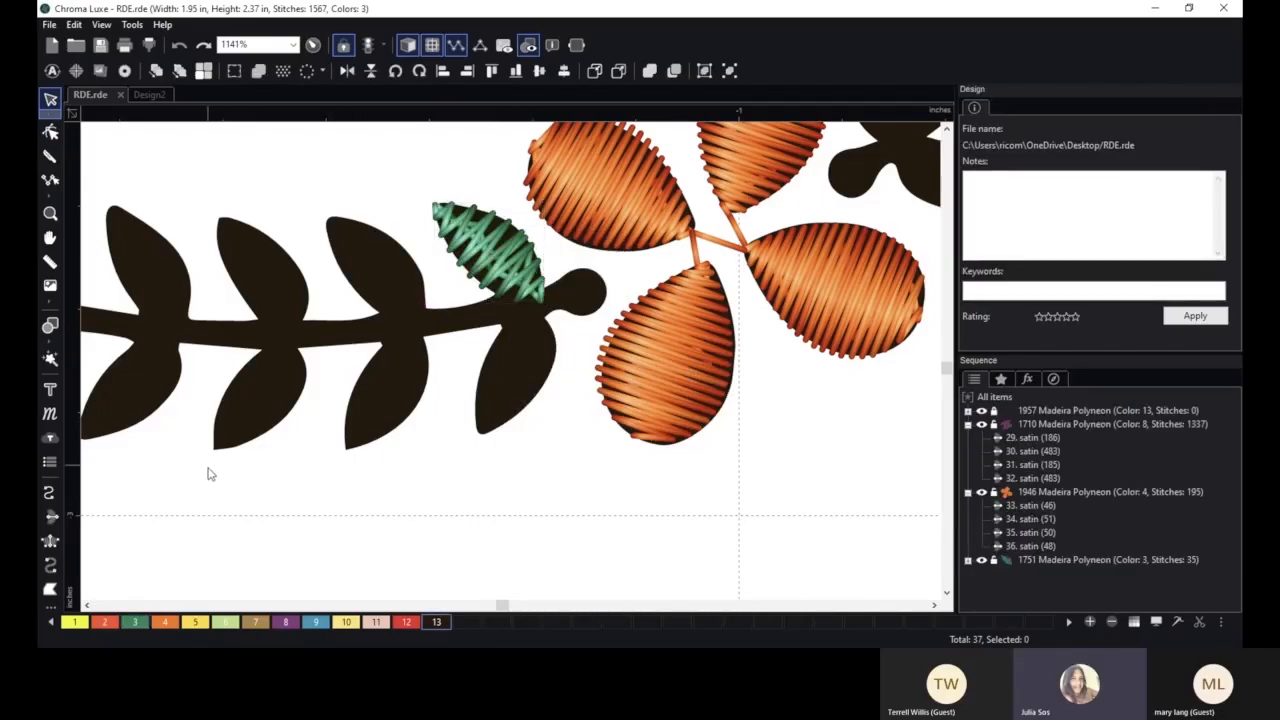
- Trace the lower wreath leaf nearest the flower point by point as a complex fill shape
click(50, 590)
scroll(523, 366, up, 4)
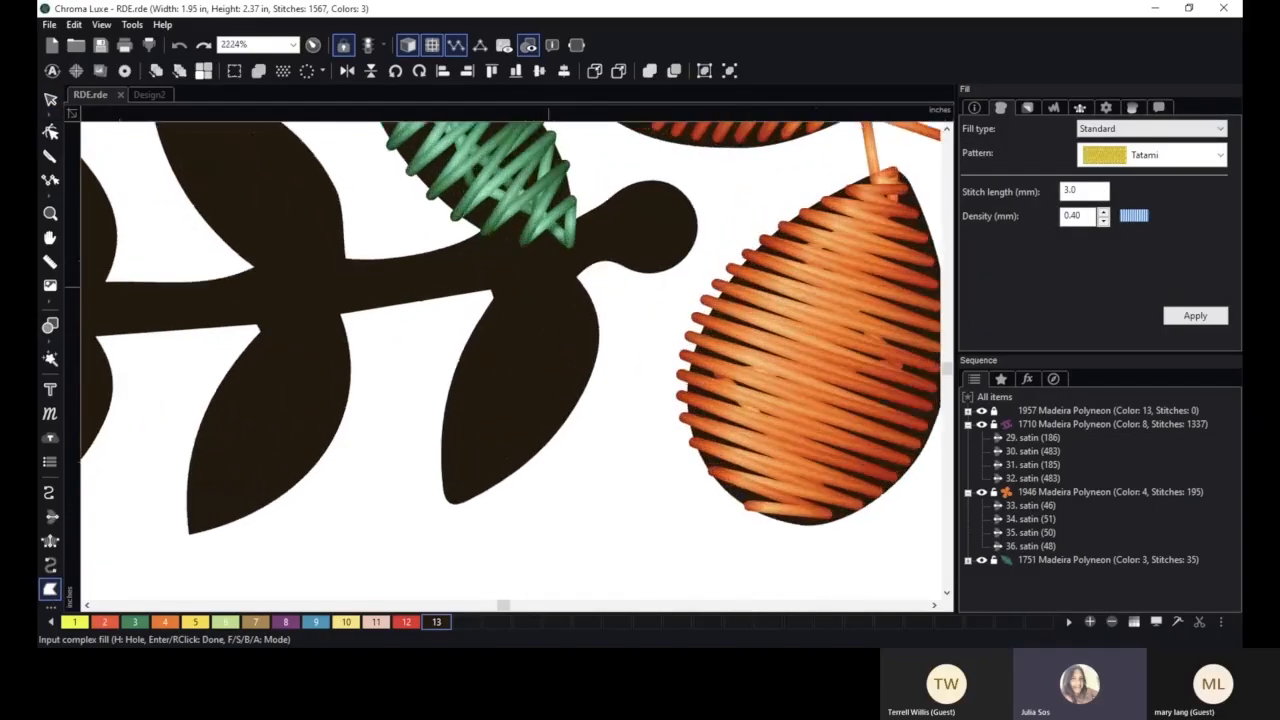
click(577, 277)
click(551, 275)
click(519, 282)
click(487, 301)
click(449, 382)
click(439, 450)
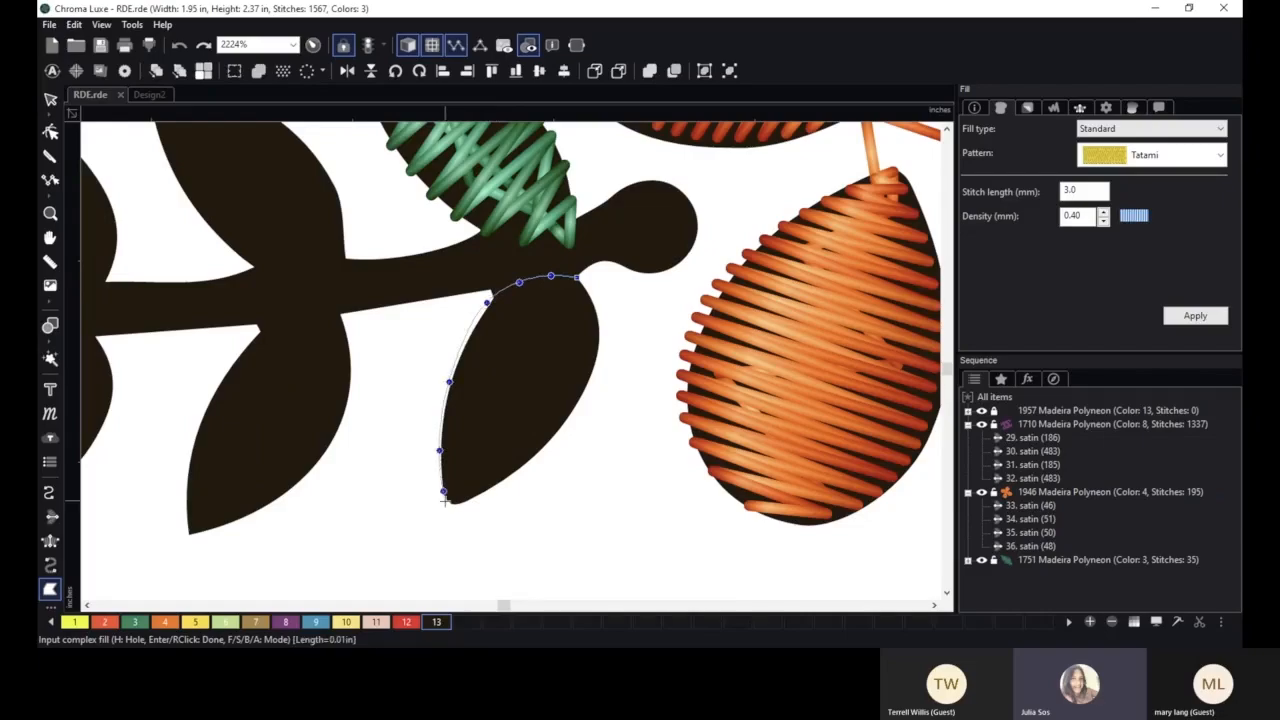
click(449, 504)
click(461, 504)
click(501, 483)
click(571, 416)
click(597, 356)
click(599, 325)
click(586, 291)
key(Return)
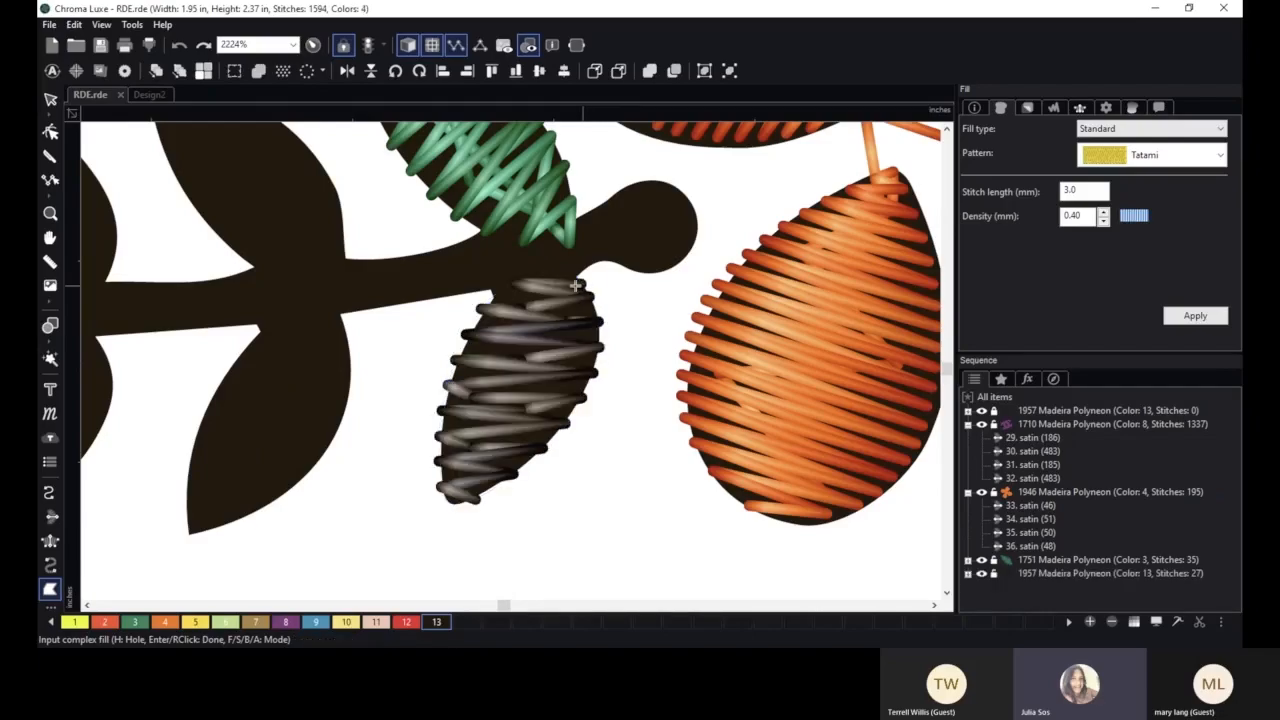
key(Escape)
- Convert the traced lower leaf from complex fill to satin stitches and deselect it
click(530, 345)
scroll(530, 345, down, 3)
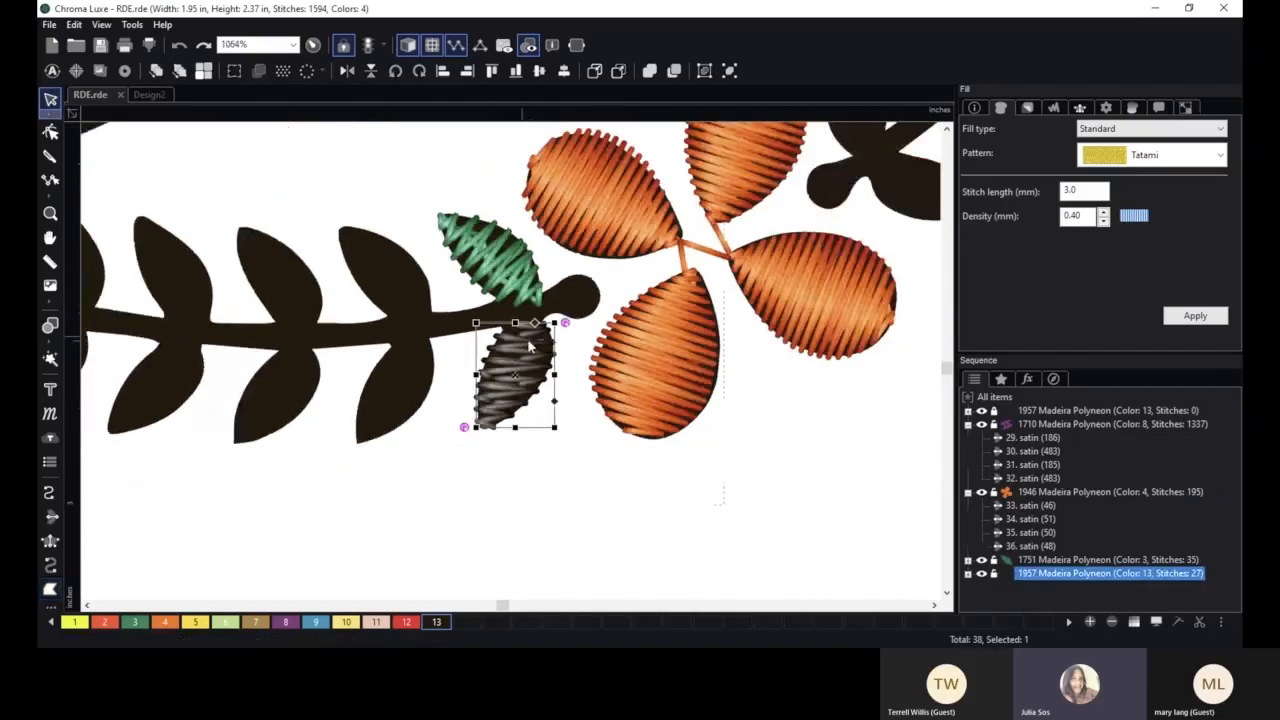
scroll(527, 364, down, 2)
right_click(517, 367)
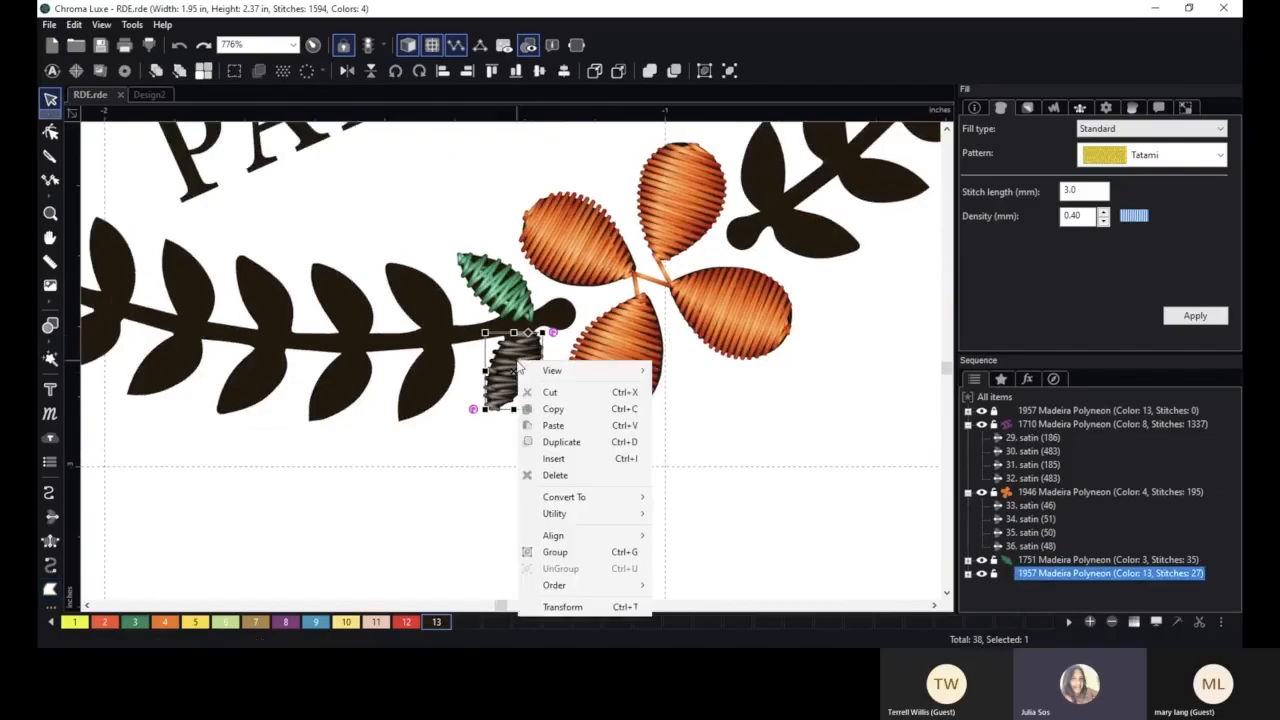
mouse_move(628, 498)
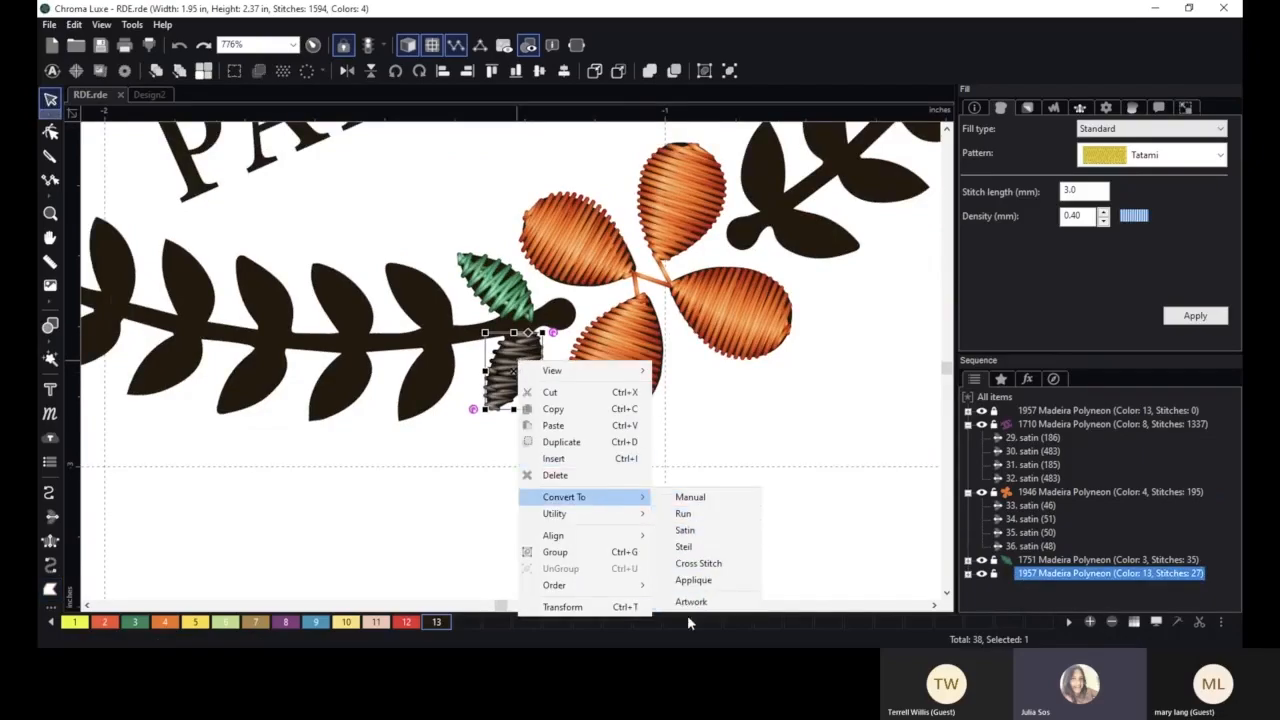
click(685, 530)
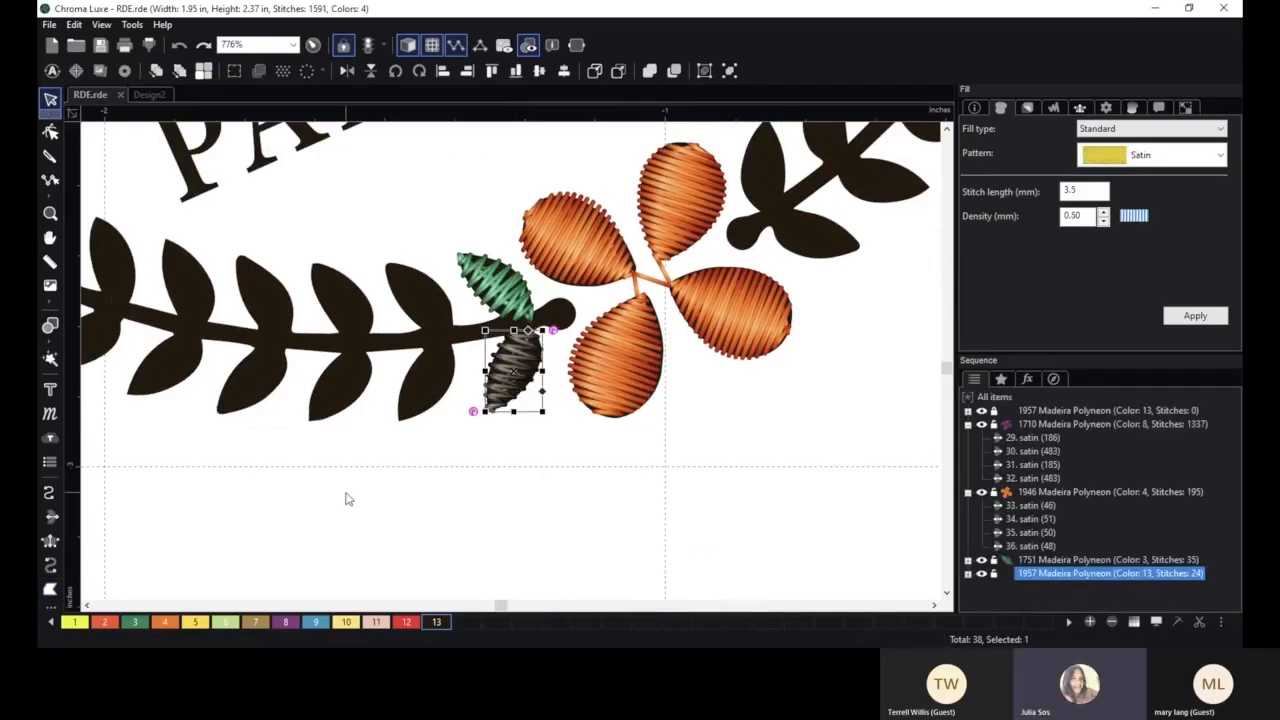
scroll(527, 500, down, 1)
click(527, 497)
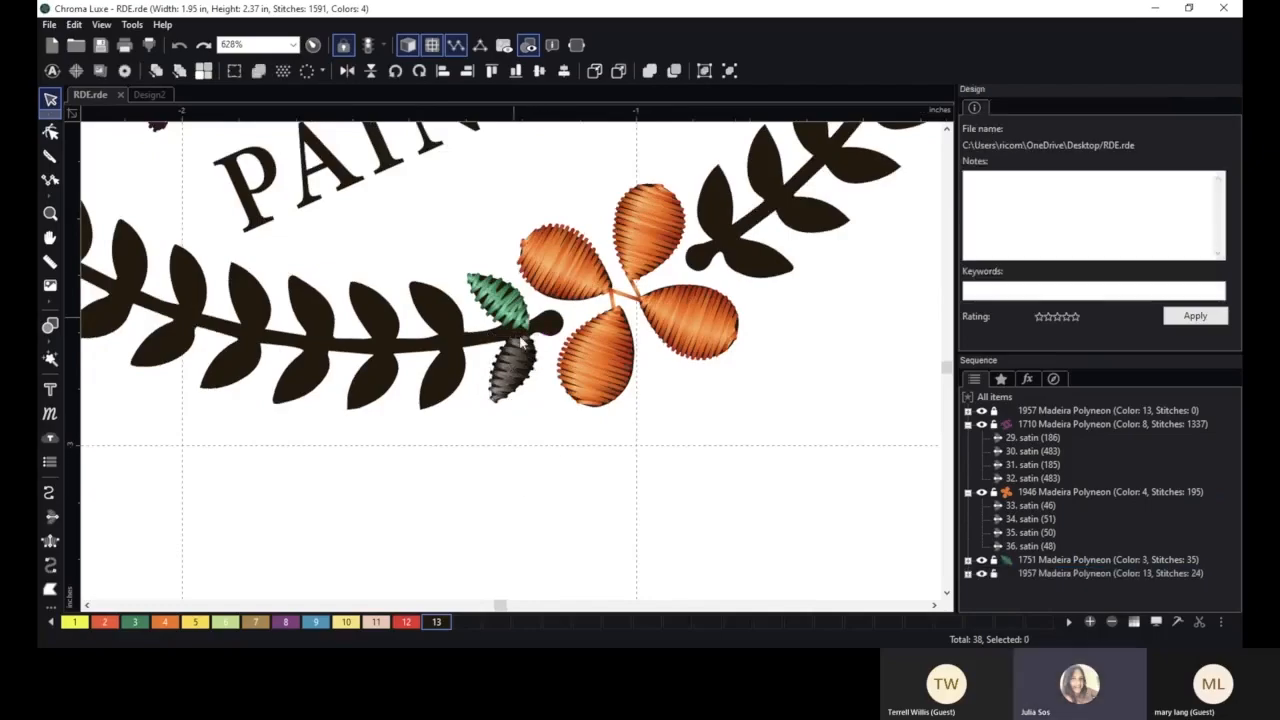
- Select both stitched leaves and assign them the green thread (color 3)
scroll(529, 420, down, 1)
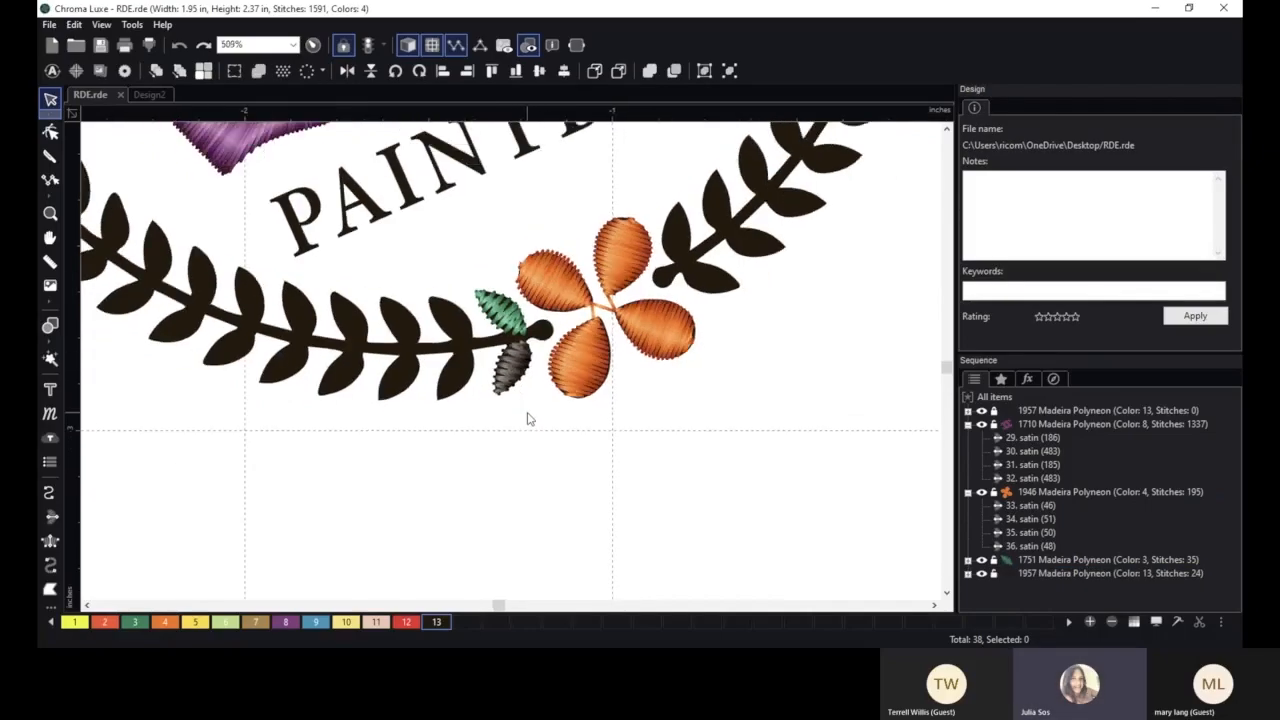
click(511, 319)
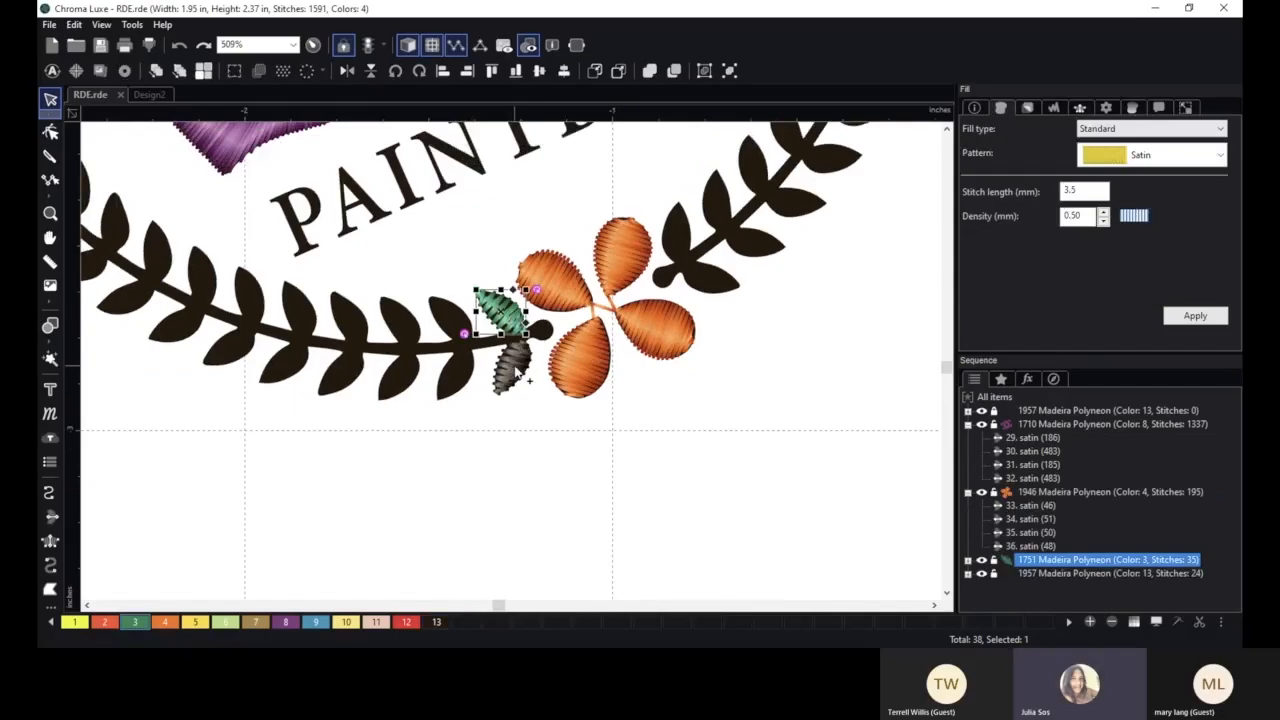
ctrl+click(517, 373)
click(137, 618)
click(548, 487)
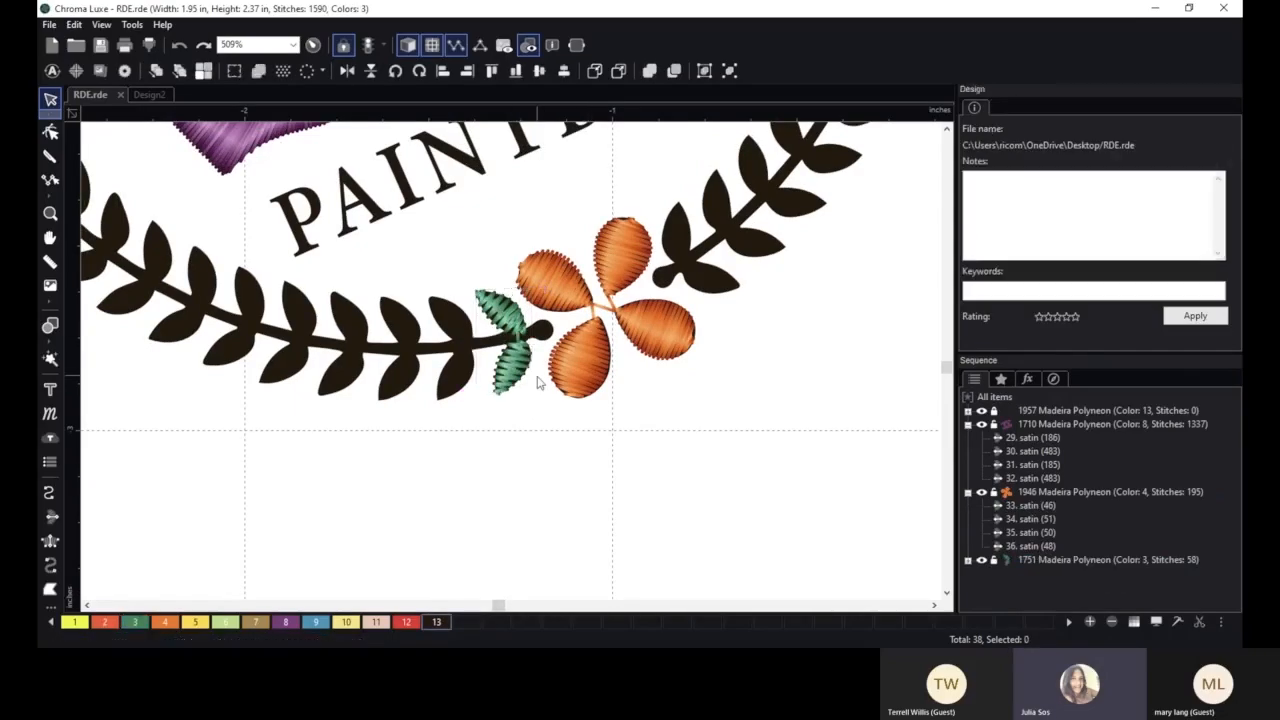
- Move the upper green leaf's exit point to its base at the stem, beside the start of the lower leaf
scroll(533, 376, up, 4)
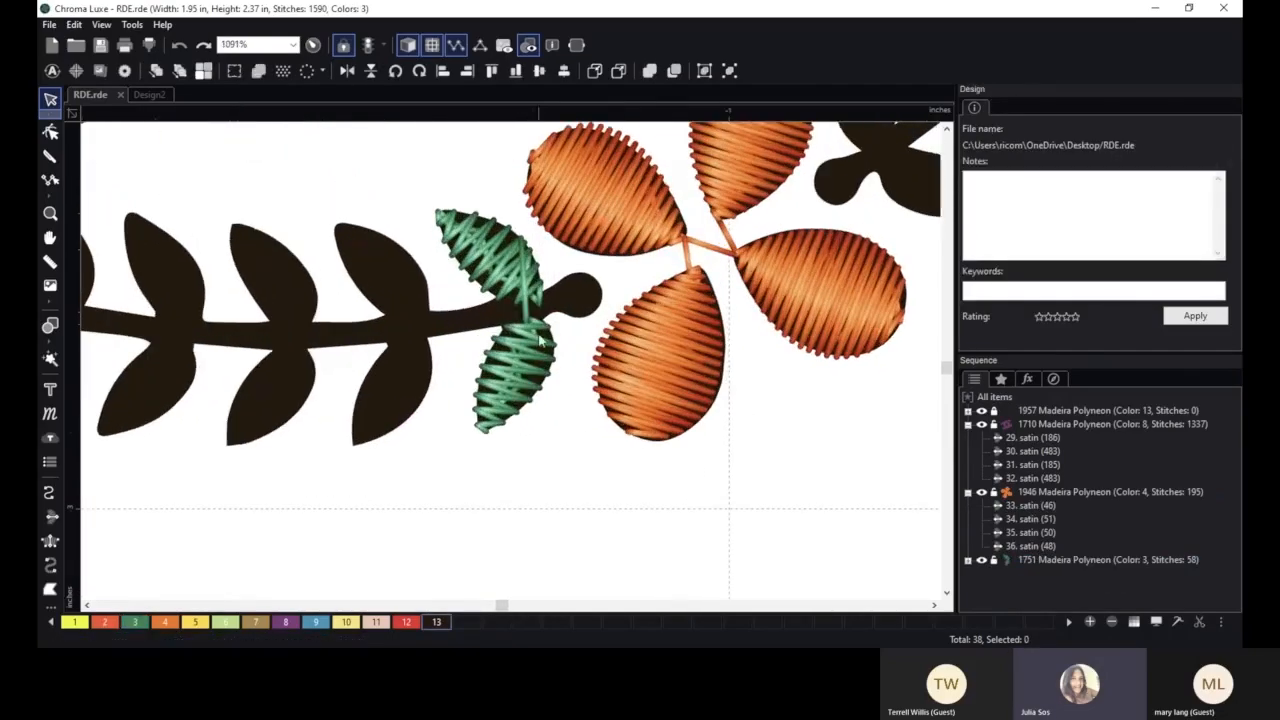
click(532, 288)
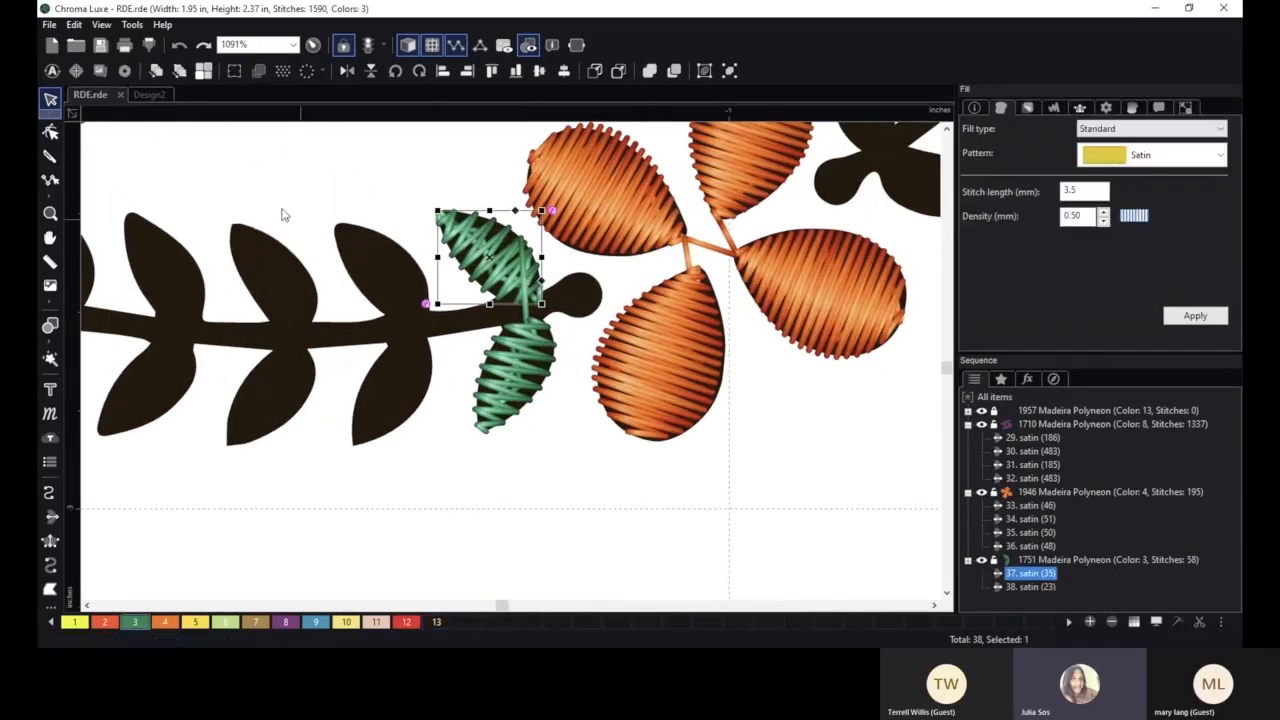
click(50, 131)
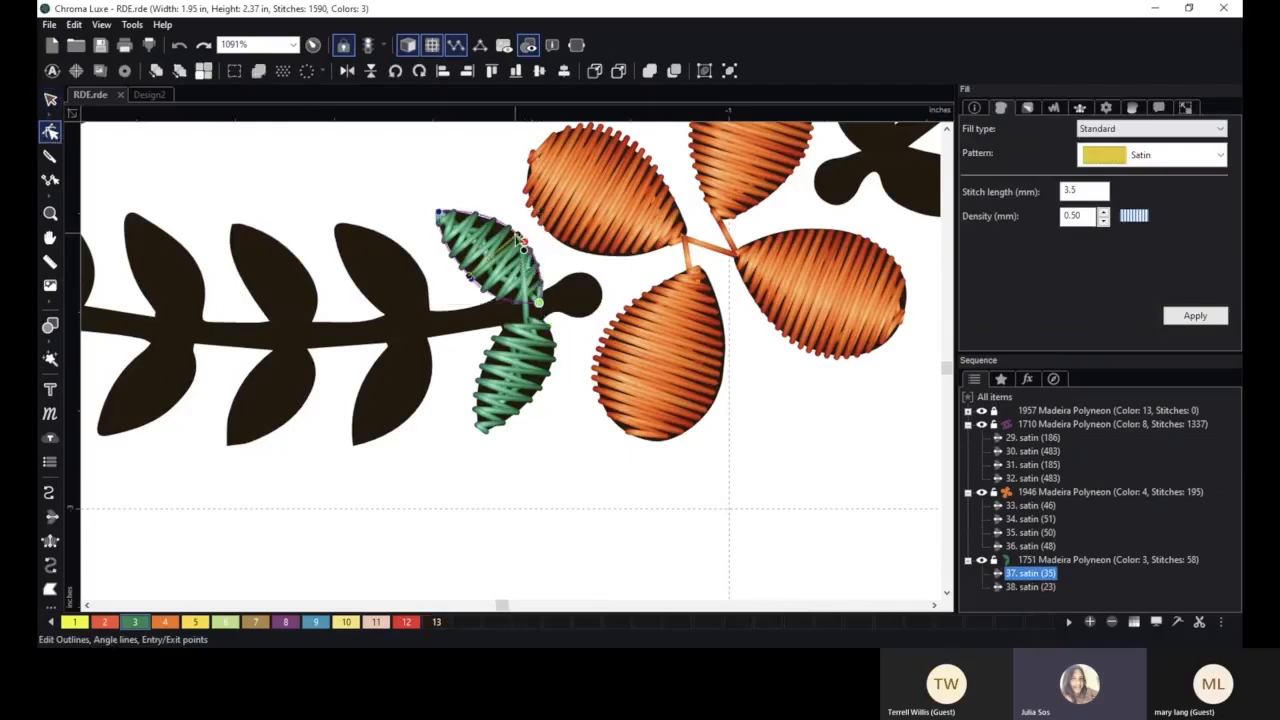
click(540, 363)
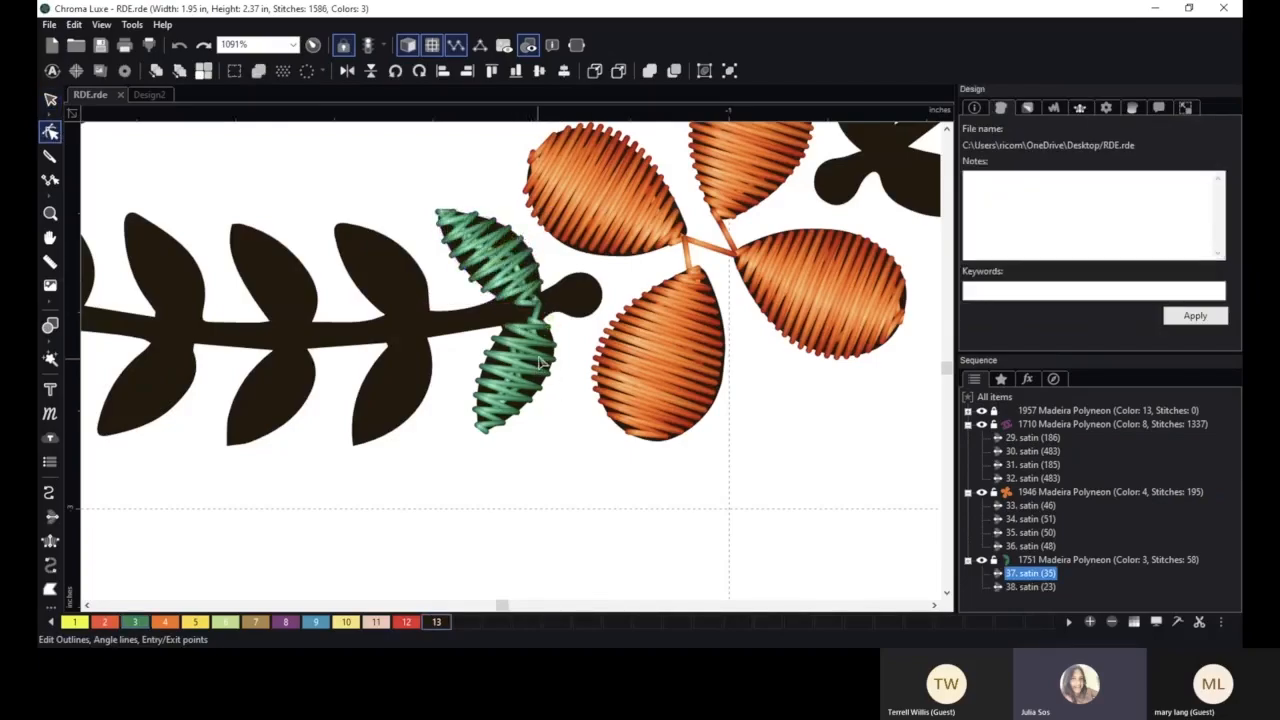
click(537, 325)
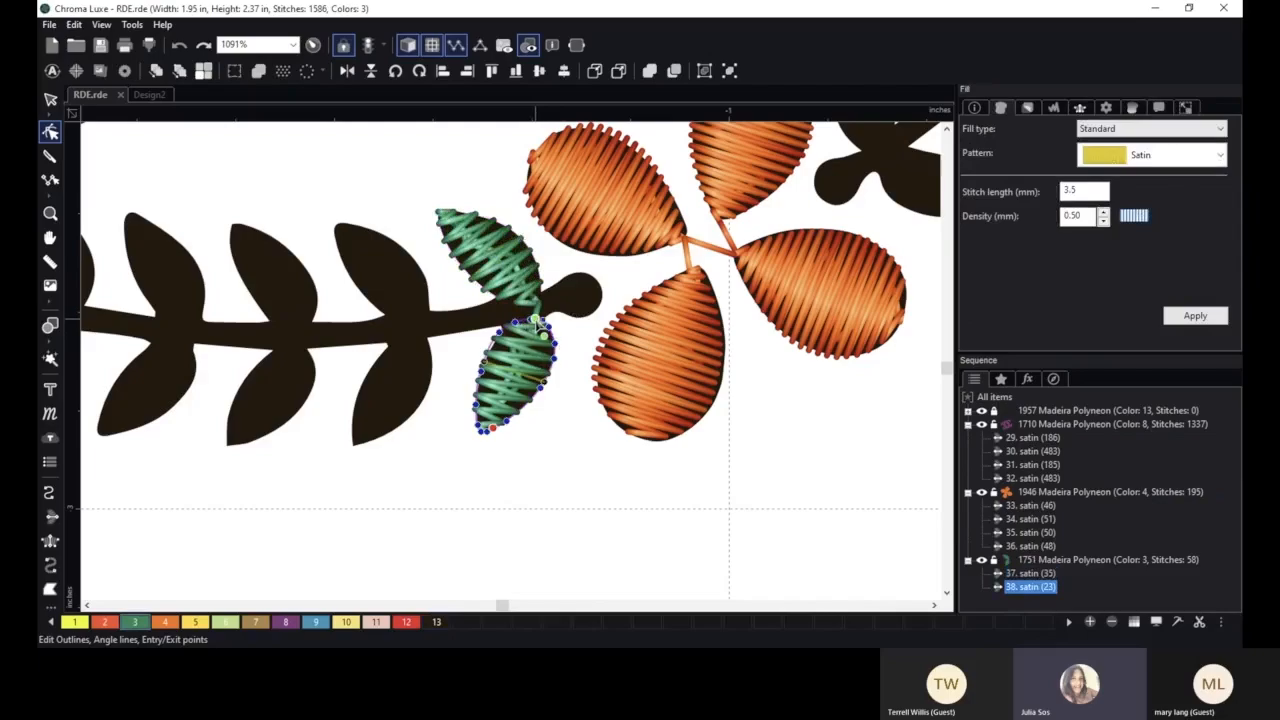
click(563, 449)
scroll(563, 440, down, 2)
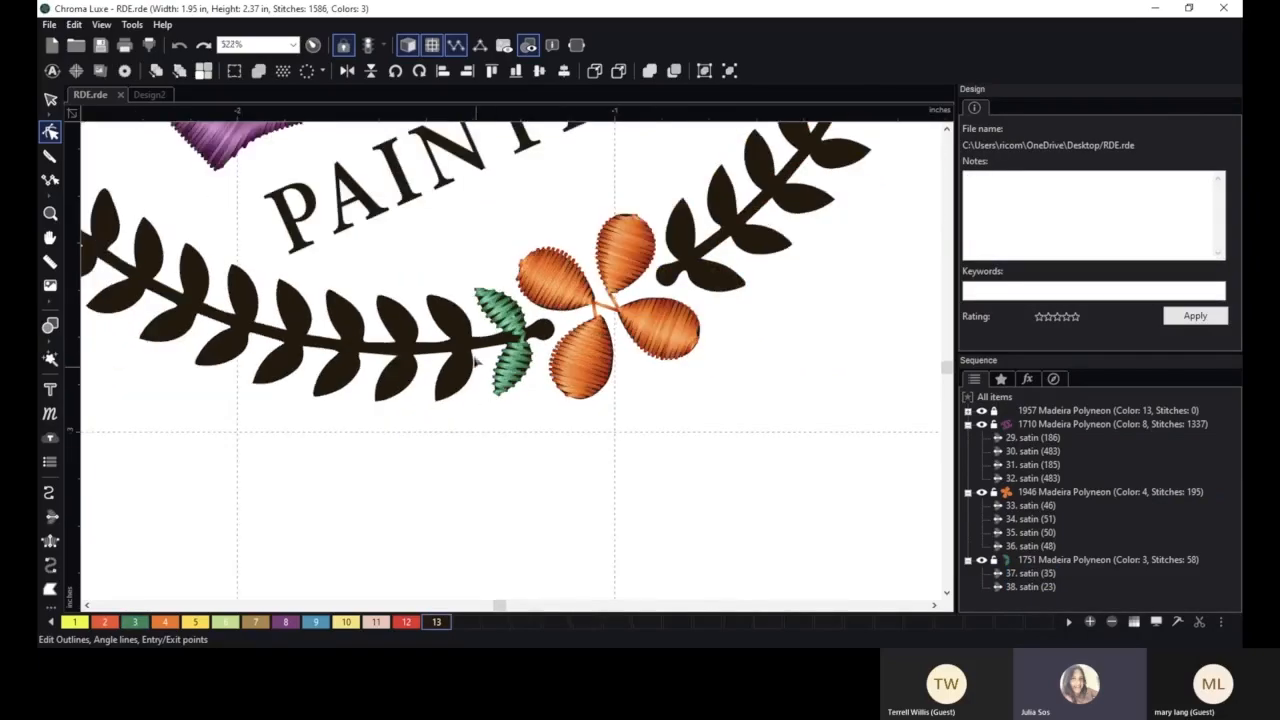
key(Escape)
scroll(503, 360, down, 1)
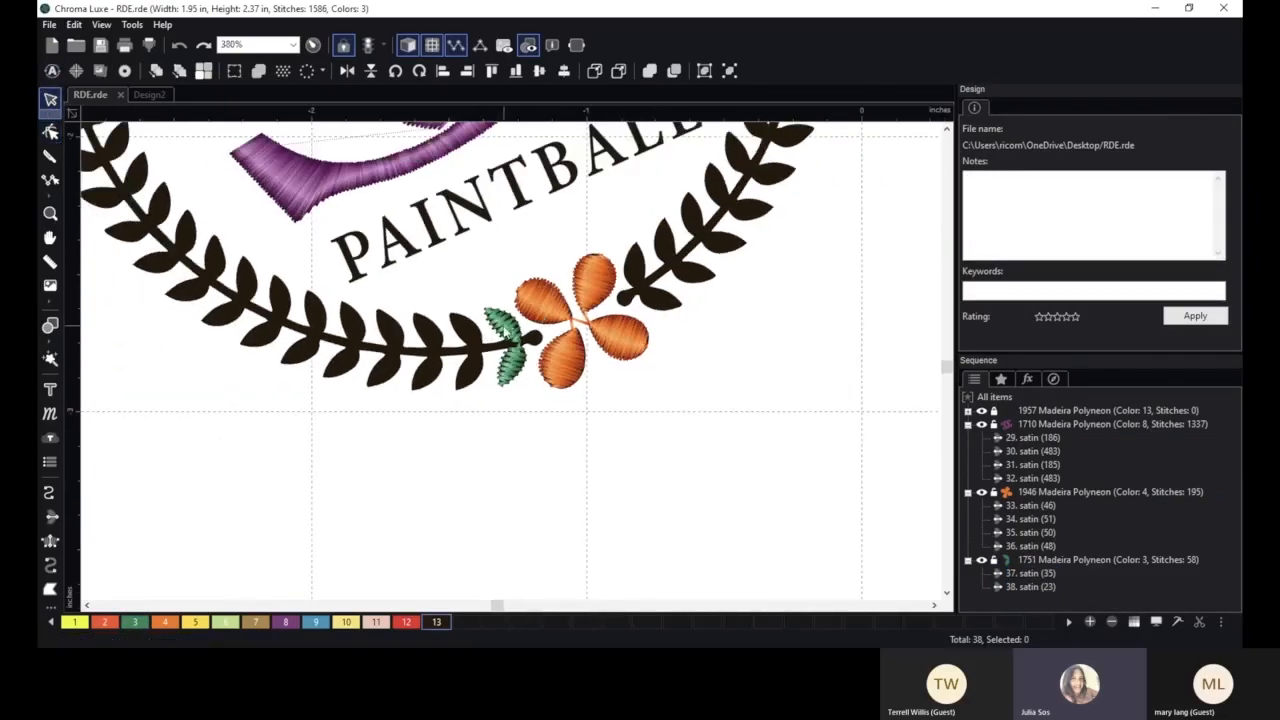
- Set the satin density of both green leaves to 0.40 mm and deselect them
click(503, 326)
shift+click(508, 368)
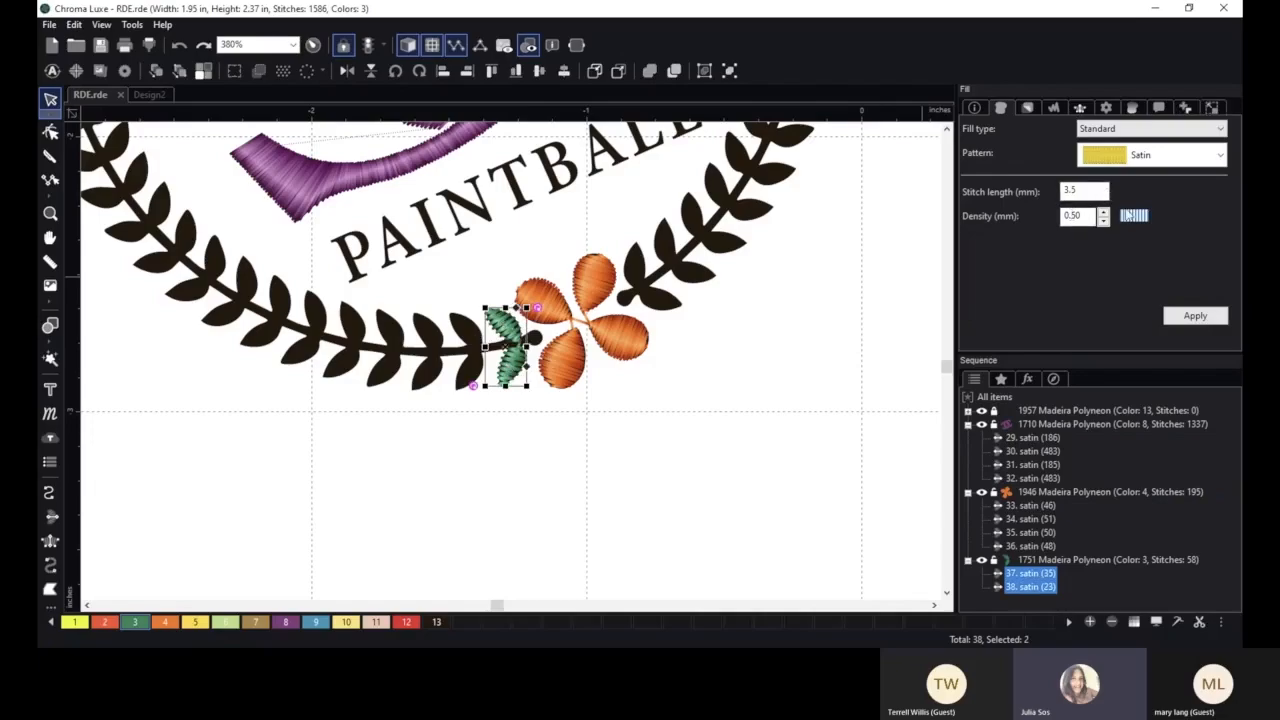
click(1106, 222)
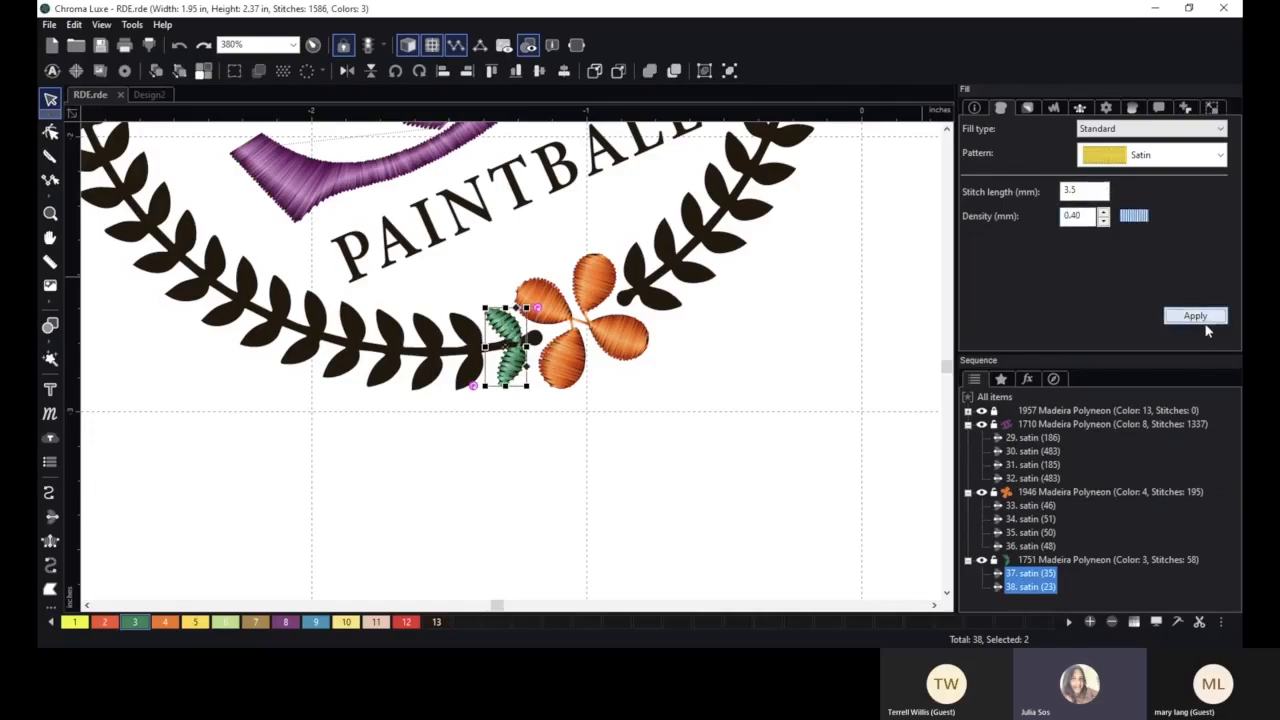
click(1195, 315)
click(564, 430)
scroll(561, 430, down, 1)
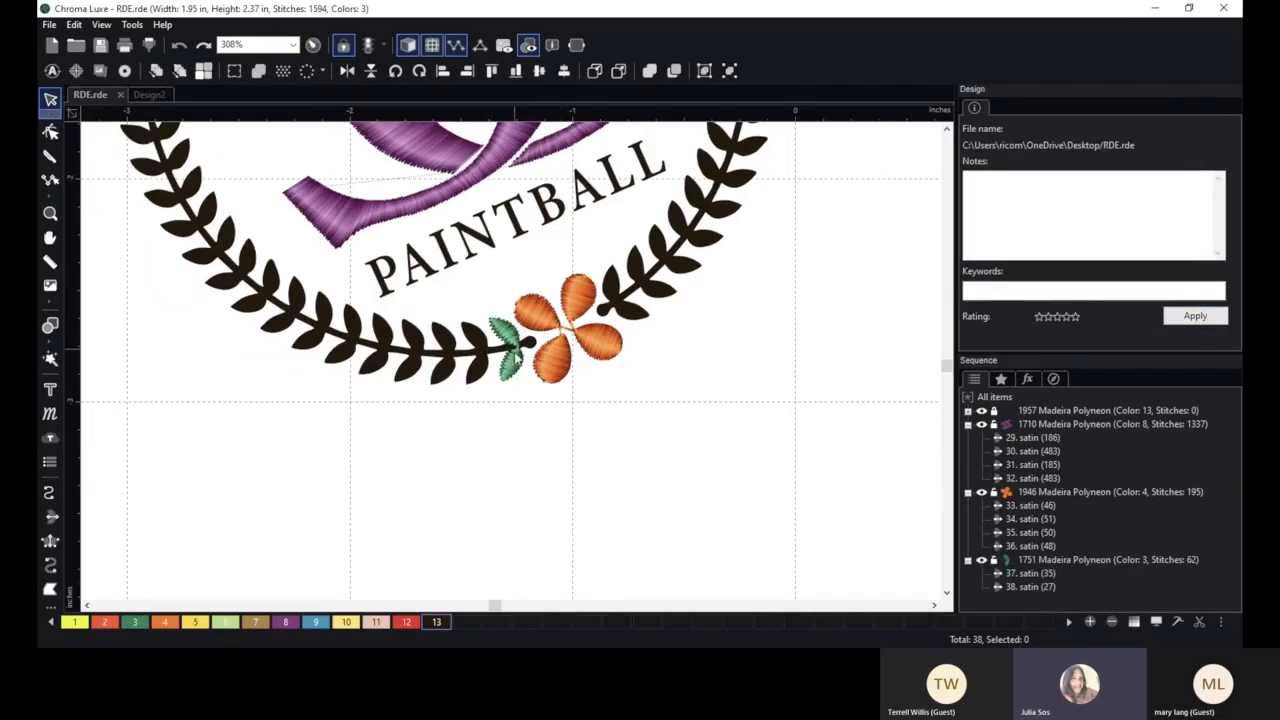
- Select both green leaves beside the flower and group them
click(515, 367)
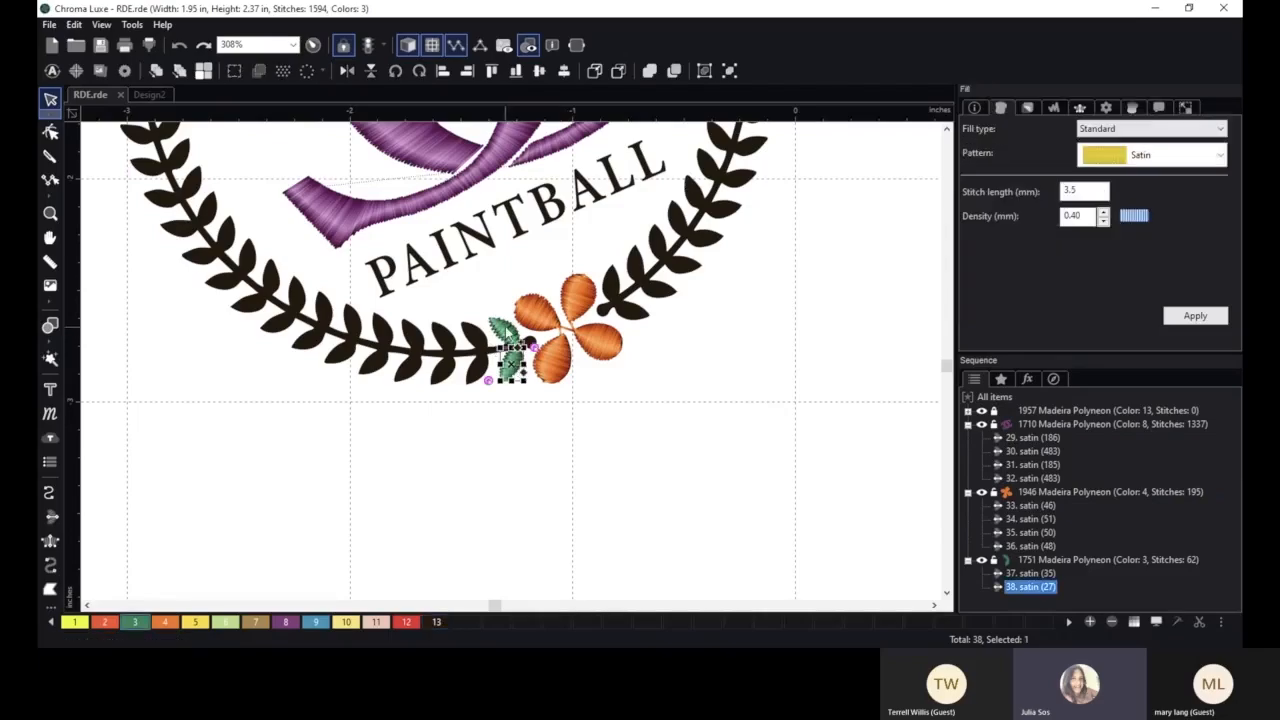
ctrl+click(506, 328)
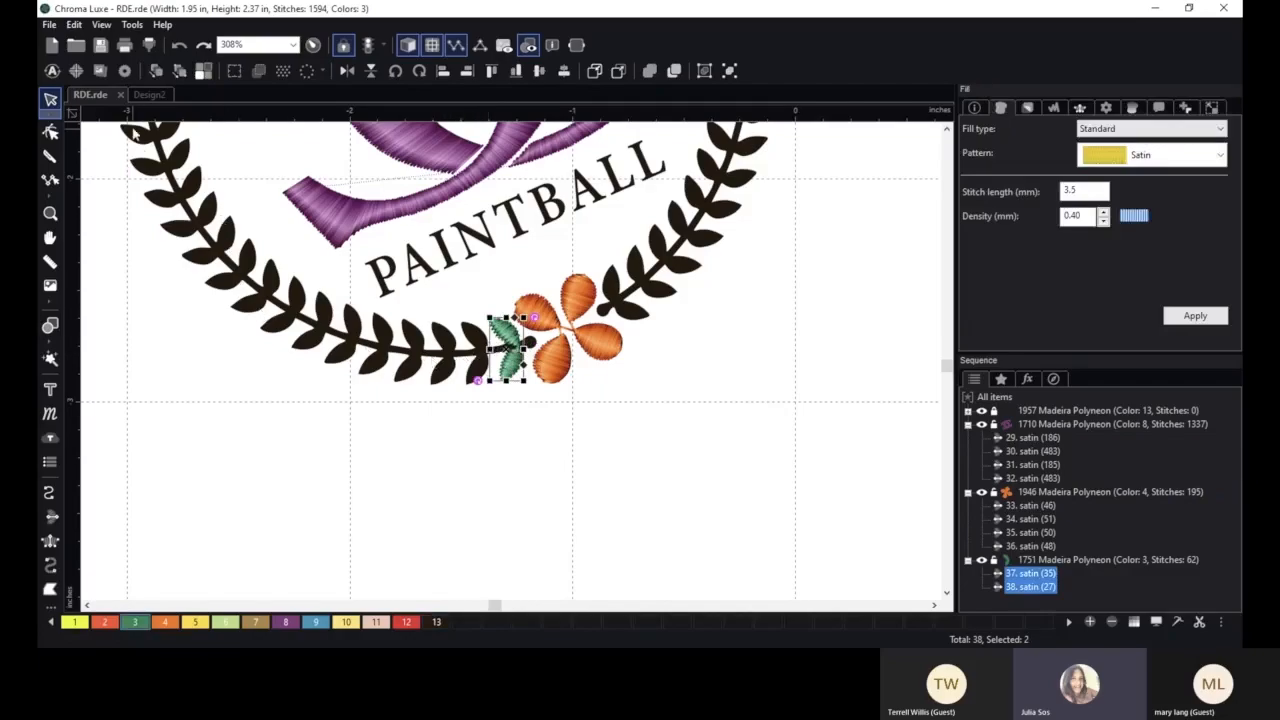
scroll(415, 398, down, 3)
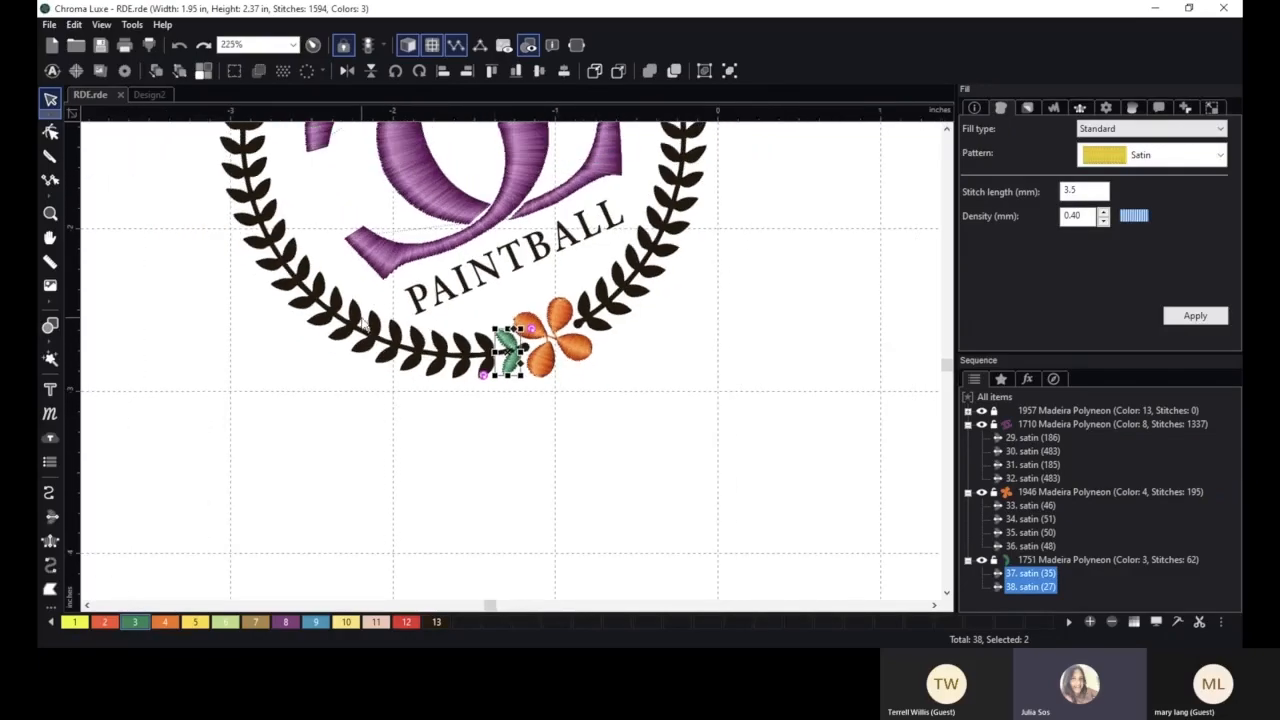
drag(383, 322, 382, 386)
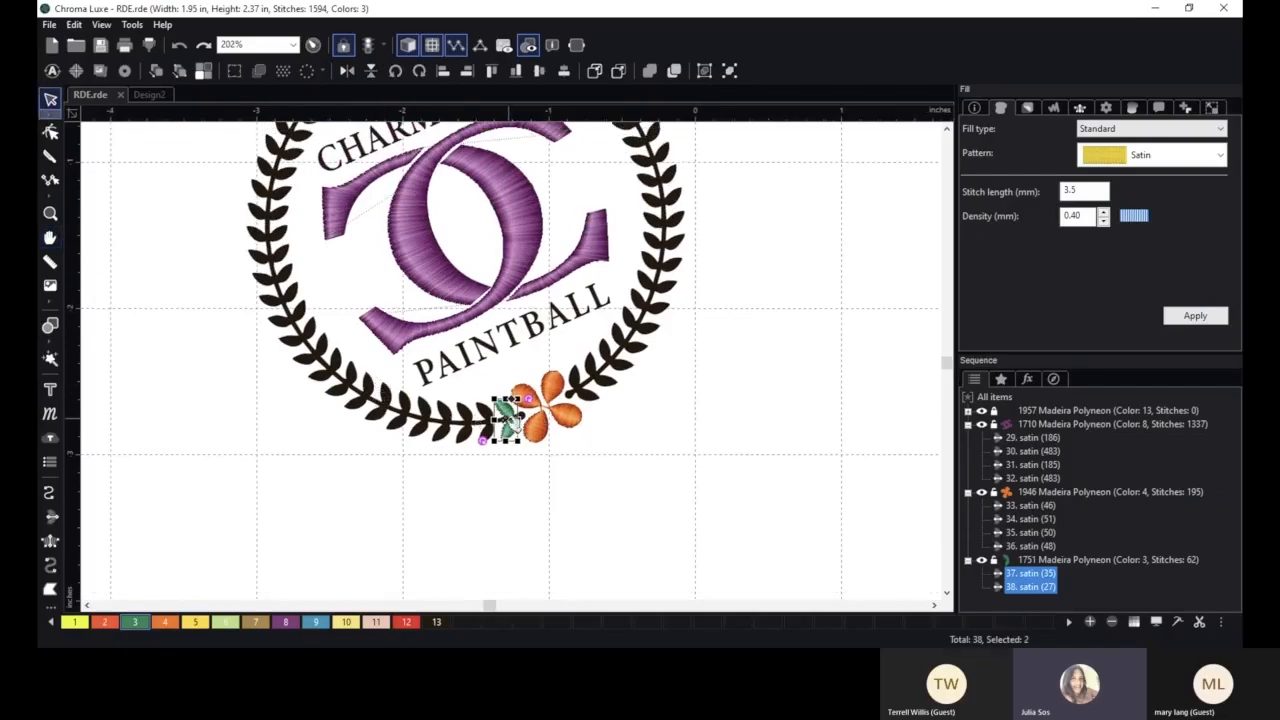
scroll(508, 422, up, 3)
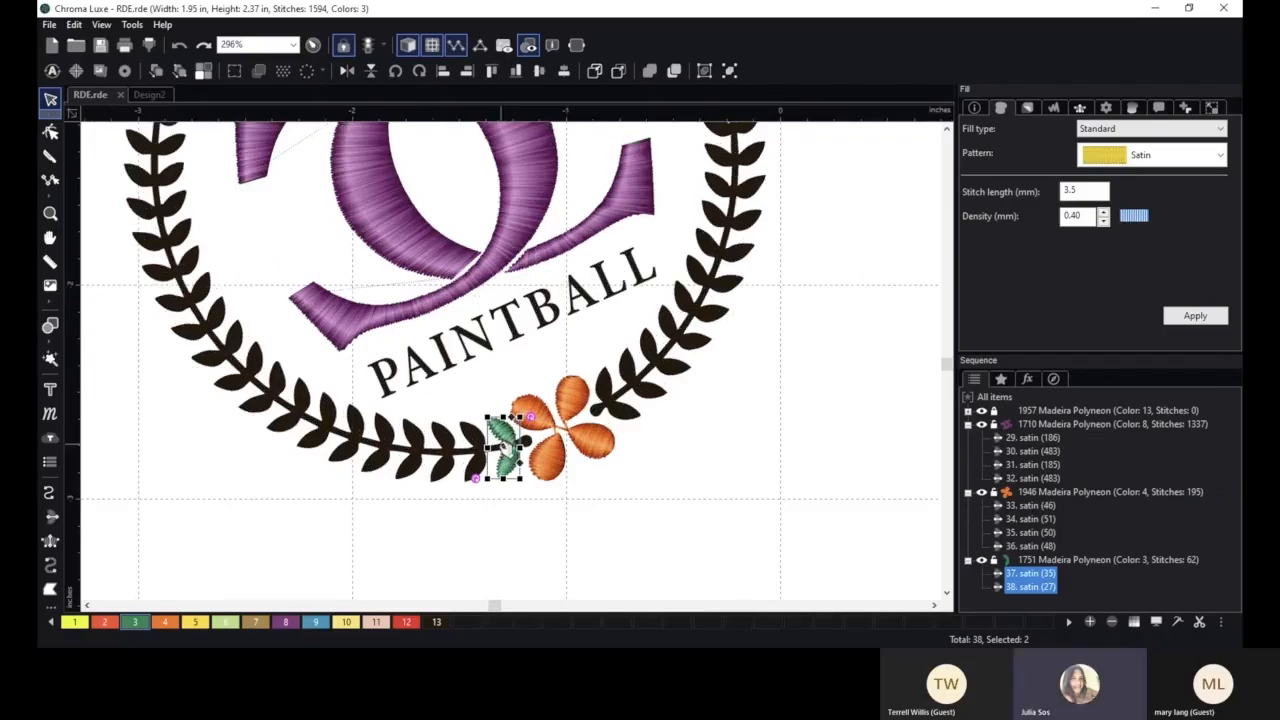
right_click(503, 443)
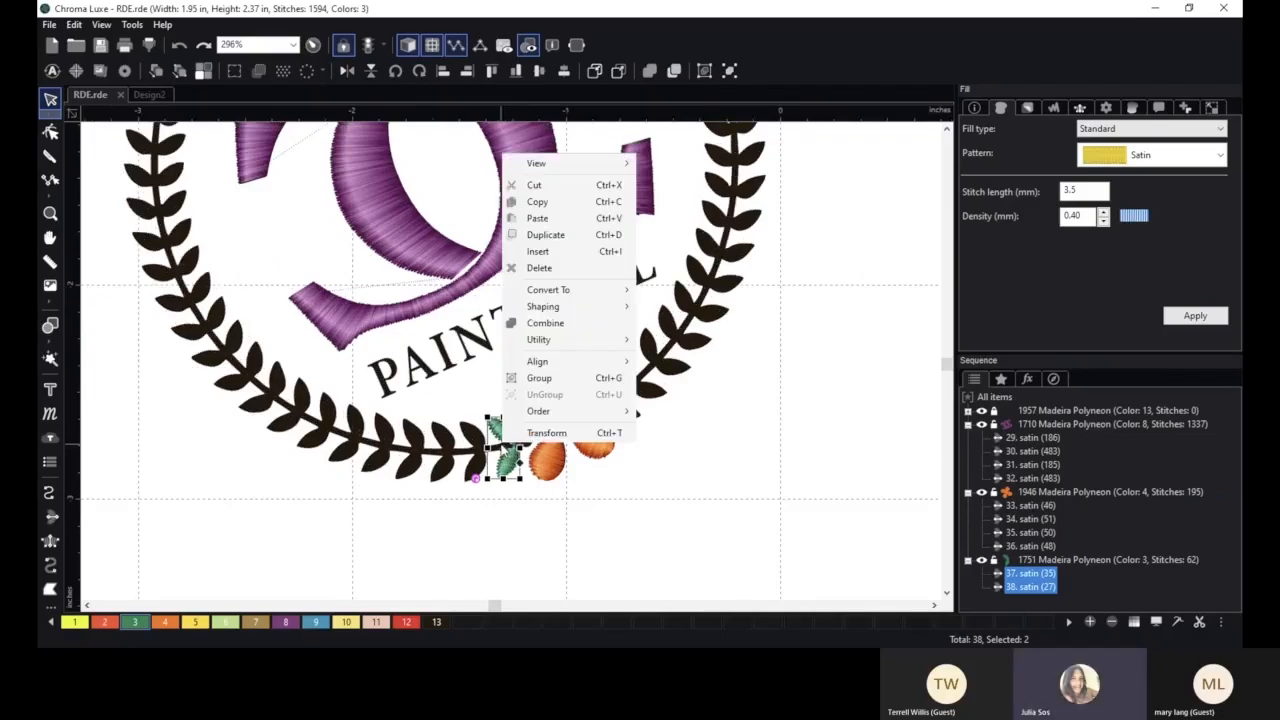
click(538, 378)
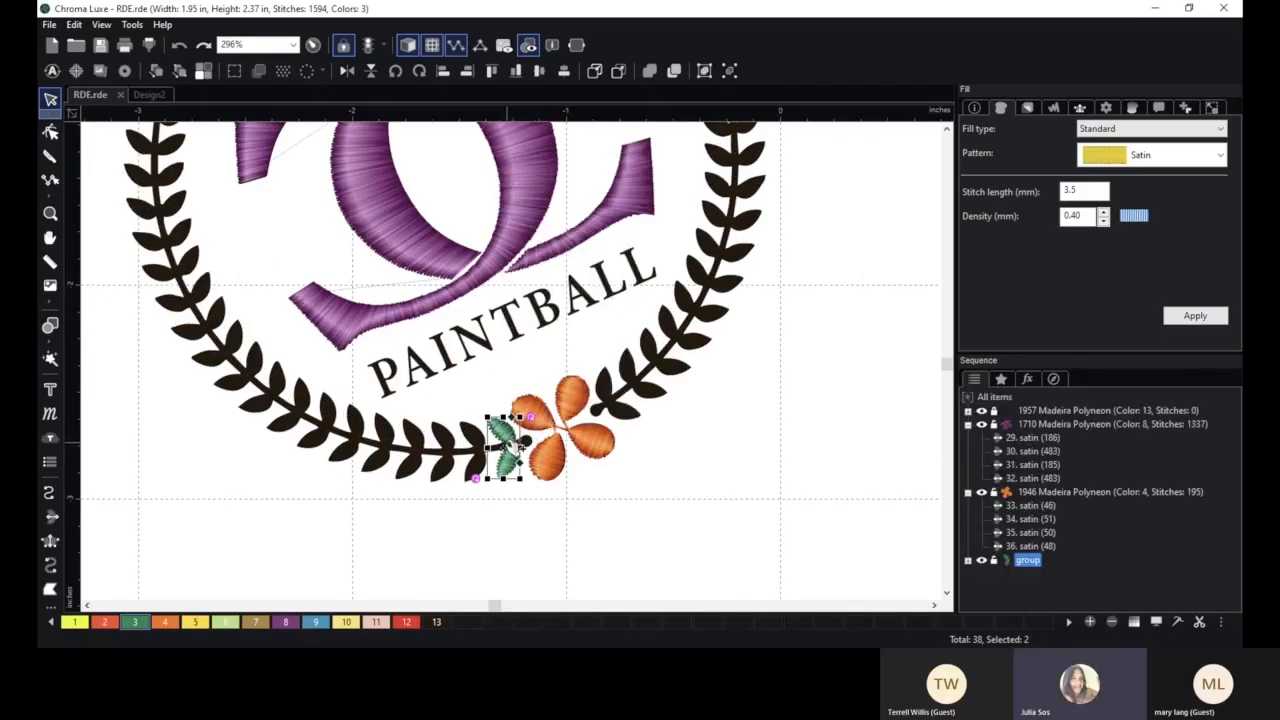
- Place three copies of the green leaf group over the neighbouring leaf pairs along the stem and deselect
drag(510, 445, 410, 480)
mouse_move(452, 441)
mouse_down()
mouse_move(421, 443)
mouse_move(441, 425)
mouse_up()
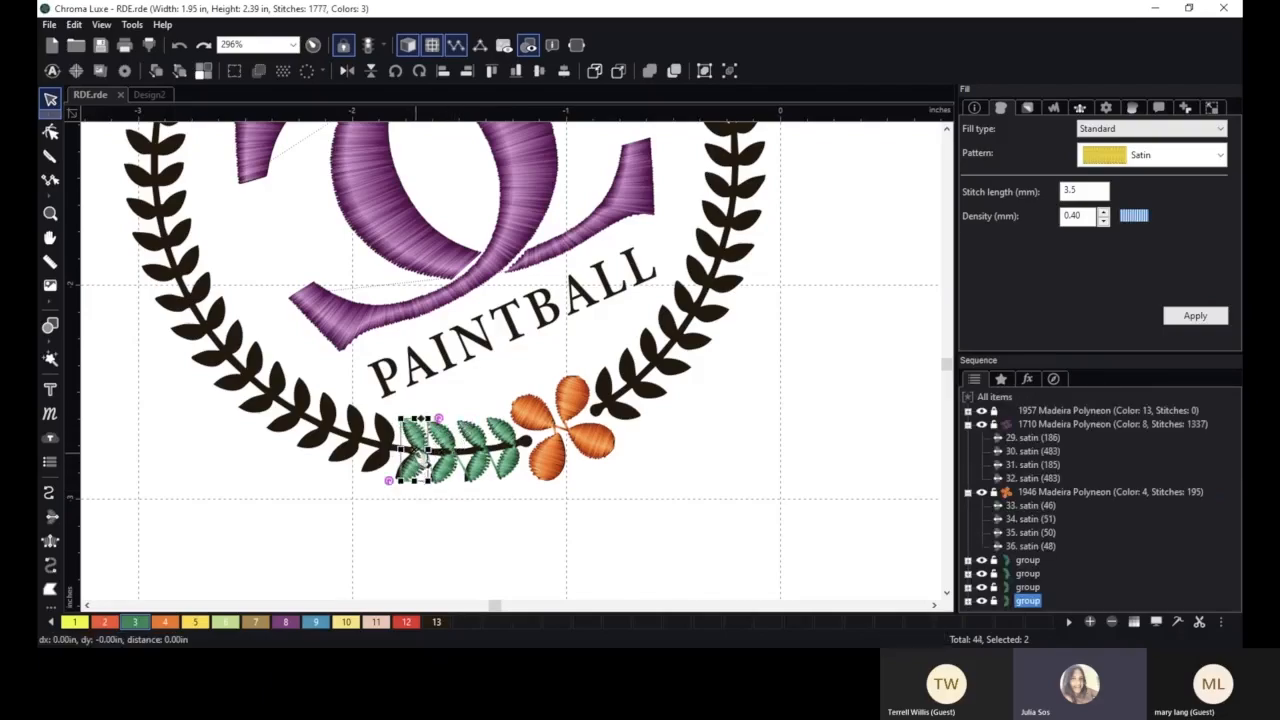
click(493, 543)
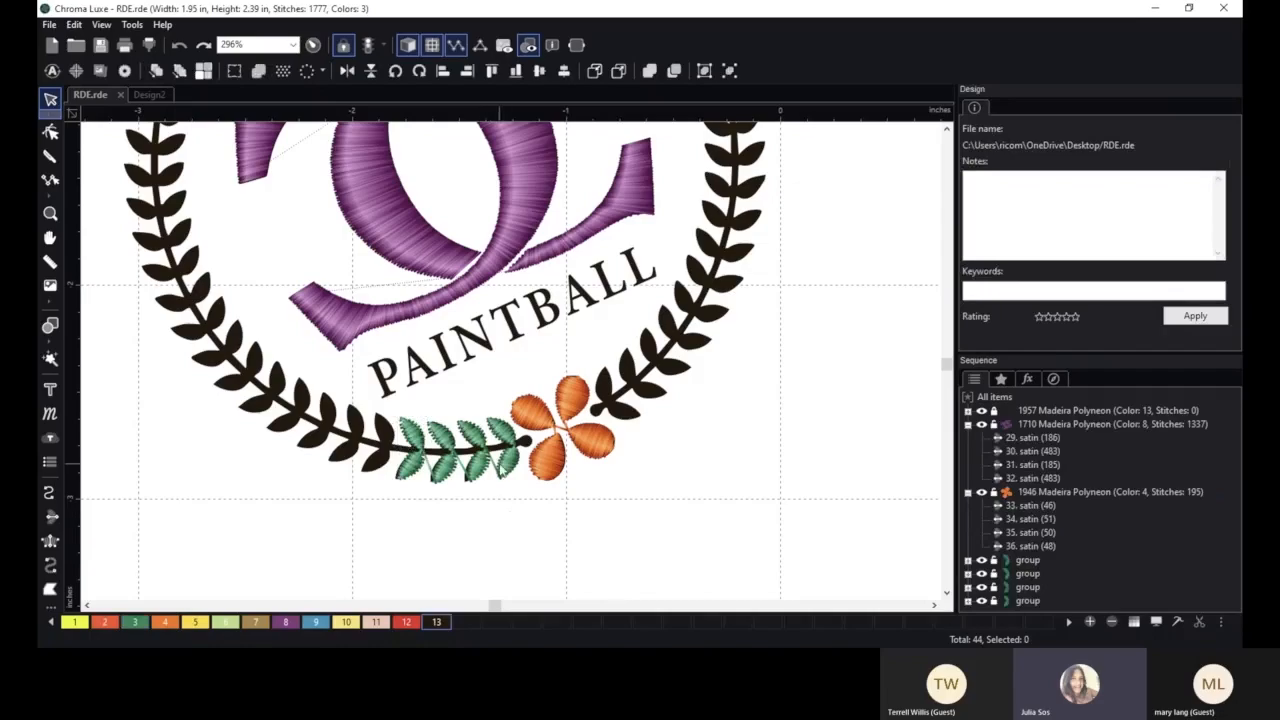
- Select the original green leaf group nearest the flower
click(506, 440)
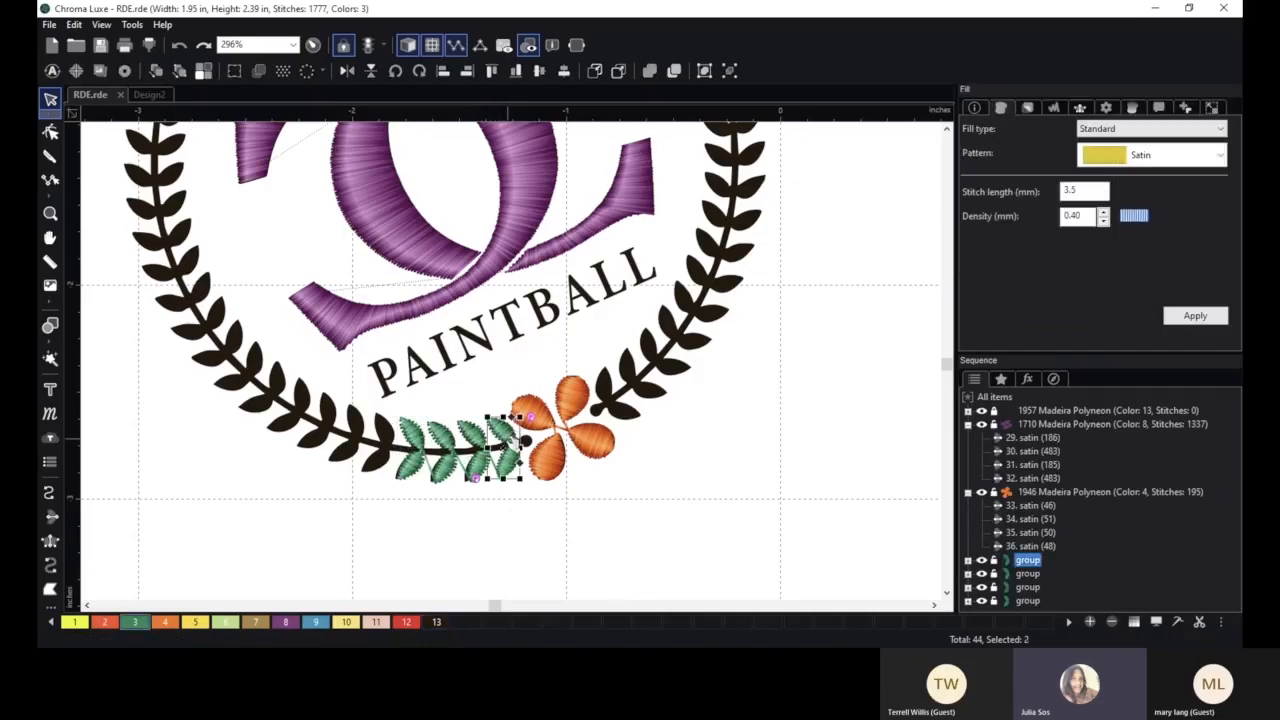
scroll(506, 436, down, 1)
scroll(506, 445, down, 3)
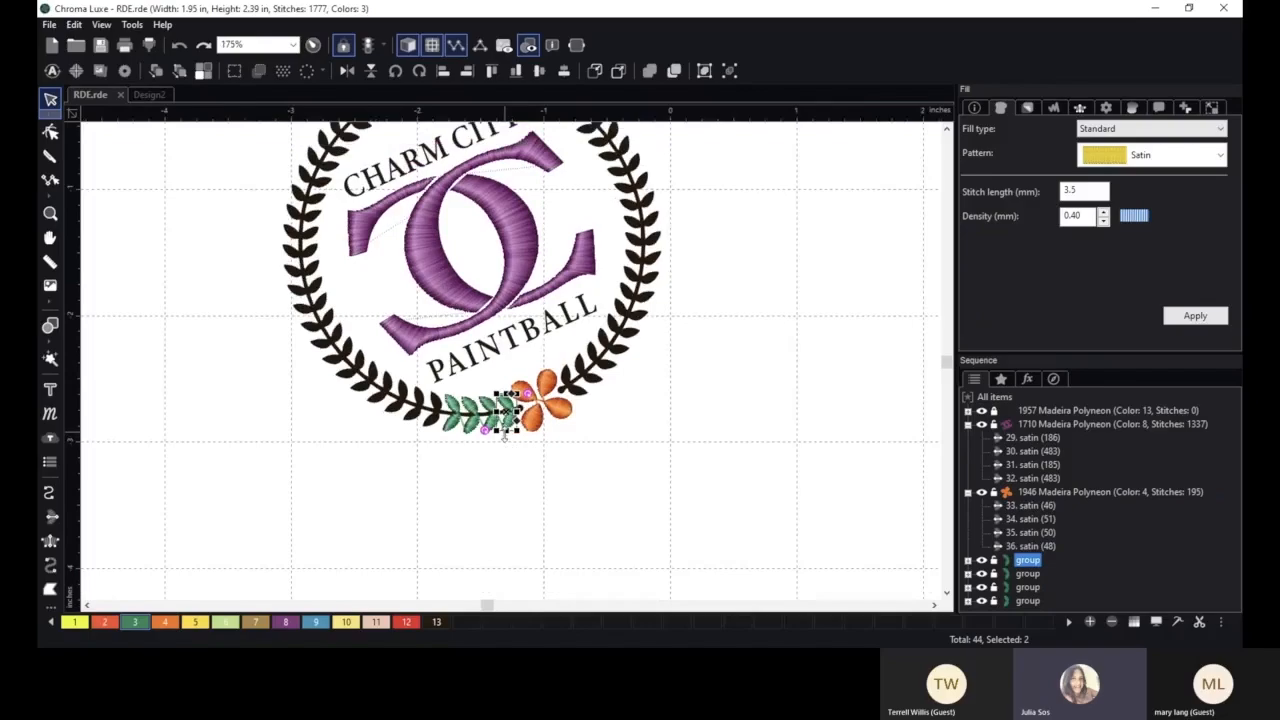
scroll(505, 436, down, 1)
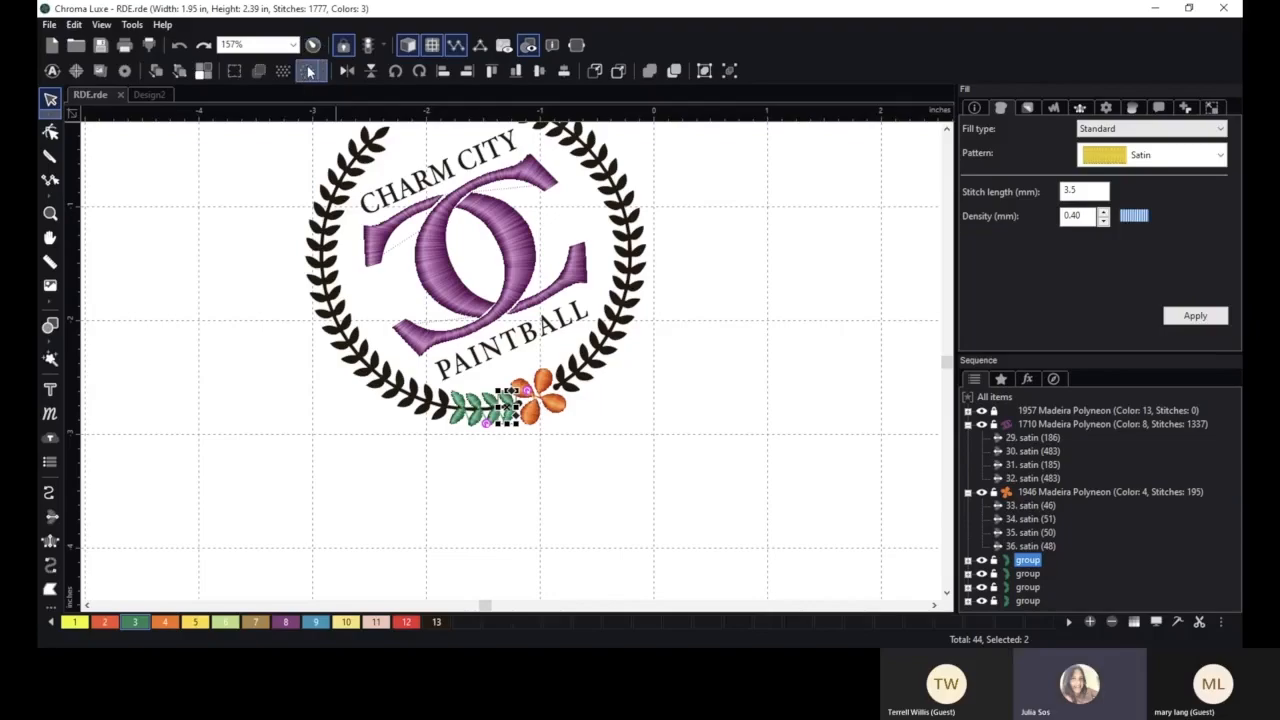
- Try a Carousel of the selected leaf group with 24 repeats
click(310, 72)
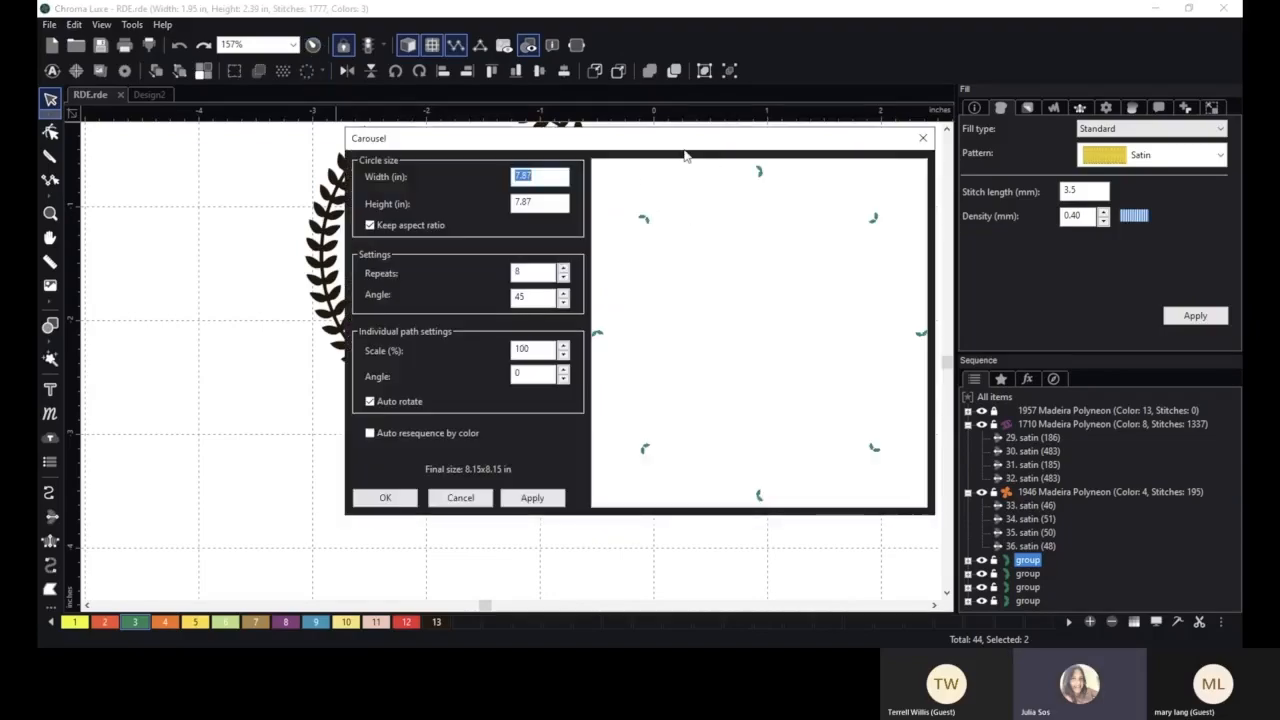
drag(653, 148, 578, 129)
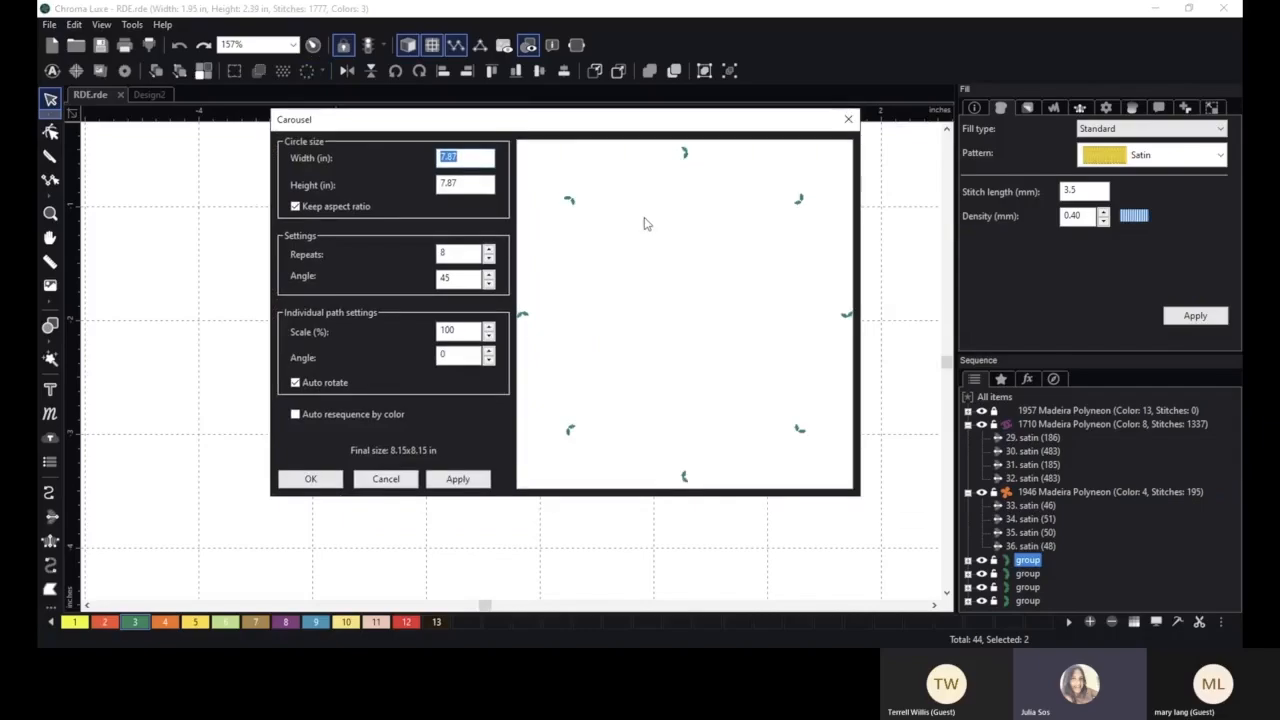
click(489, 252)
click(489, 252)
click(489, 252)
click(489, 252)
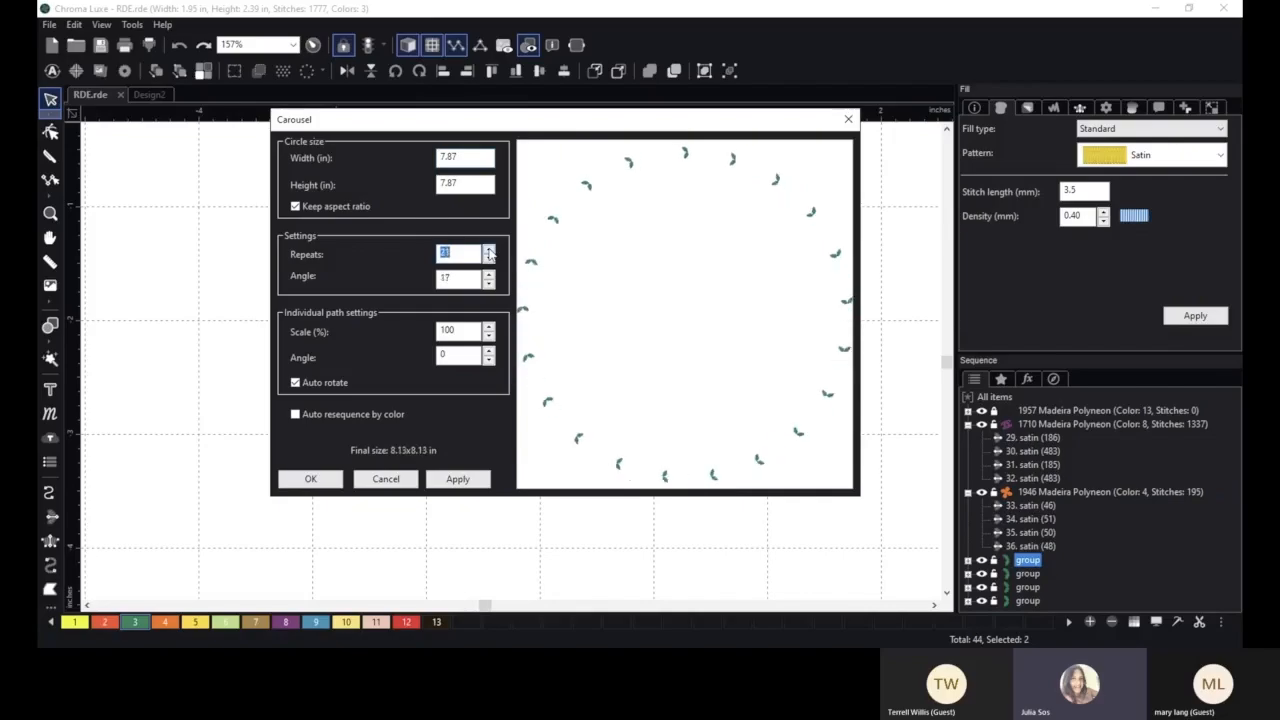
click(489, 252)
click(489, 252)
click(489, 252)
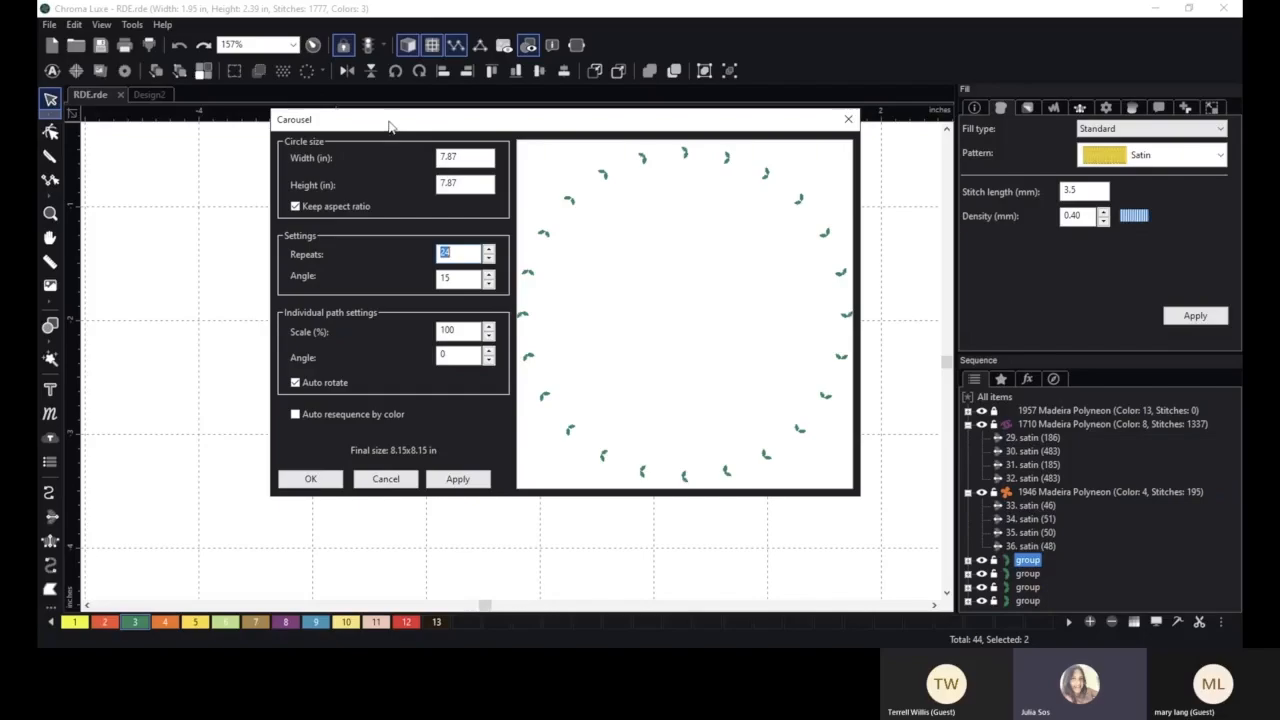
- Set the carousel's circle size to 3 inches with the aspect ratio kept and preview it
drag(390, 126, 556, 130)
double_click(594, 161)
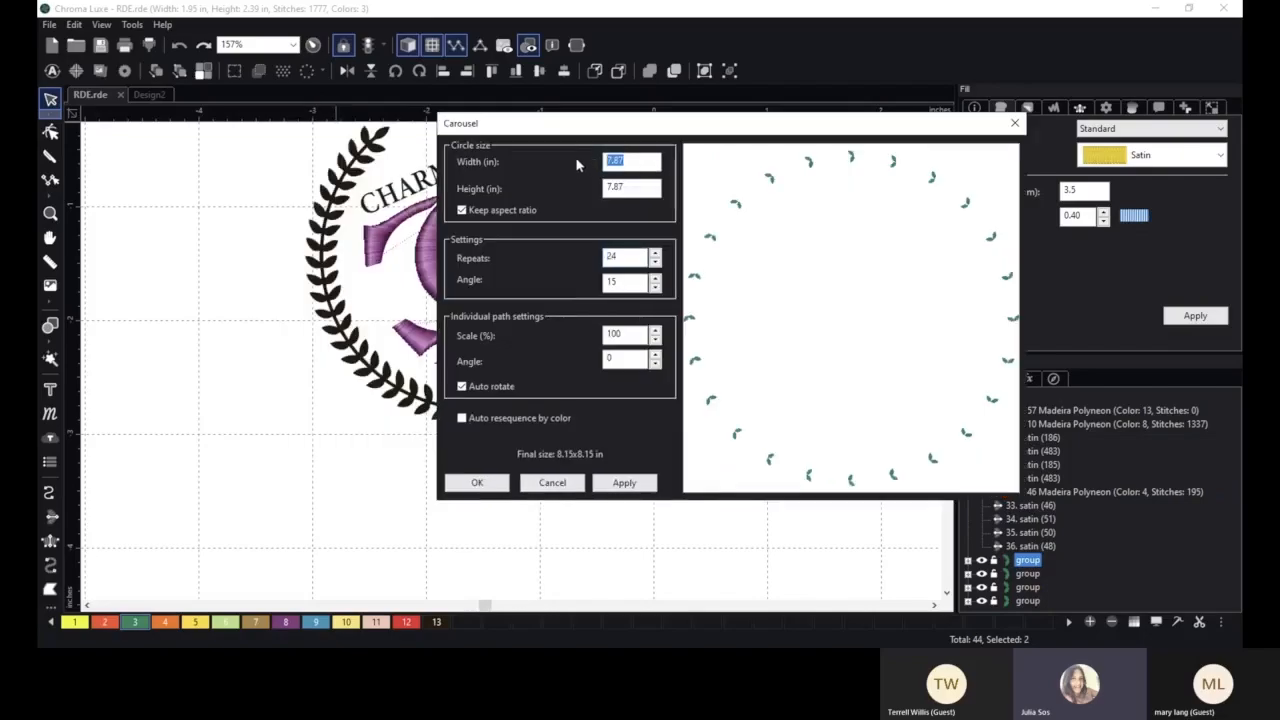
text(3)
click(625, 484)
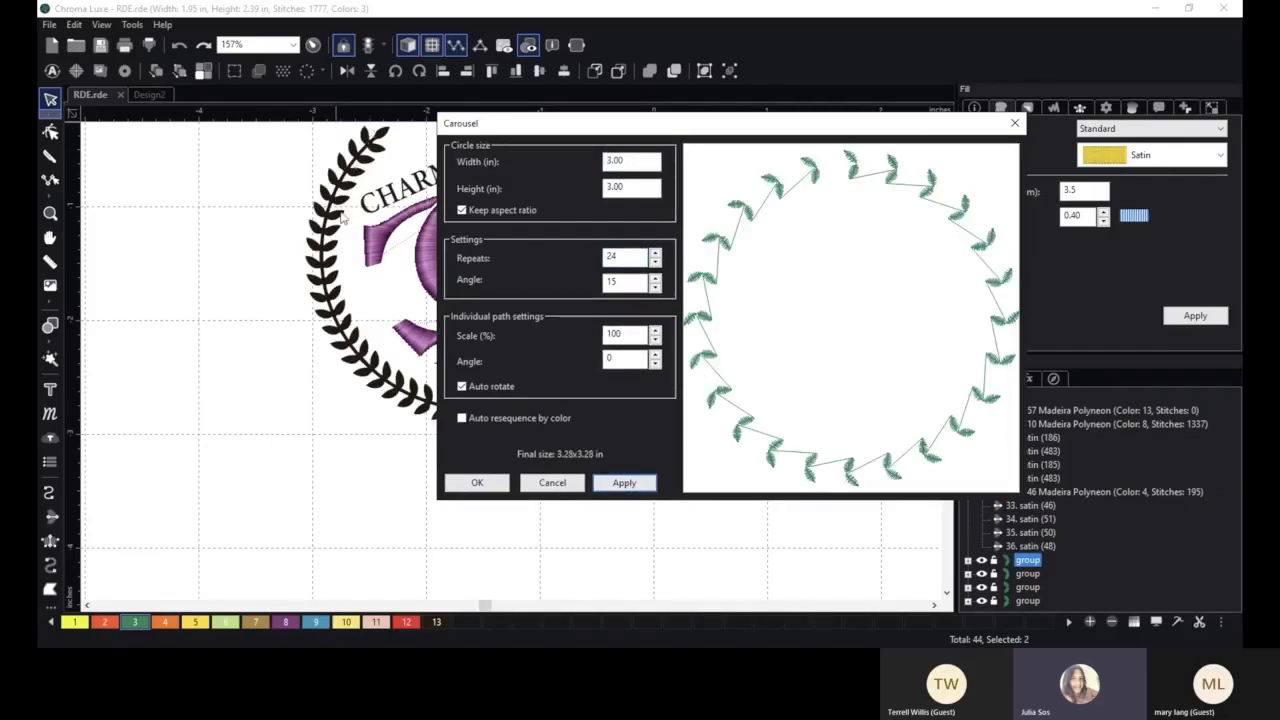
- Preview the 3-inch carousel with 40 repeats and dismiss it without creating the copies
double_click(611, 257)
text(40)
key(Tab)
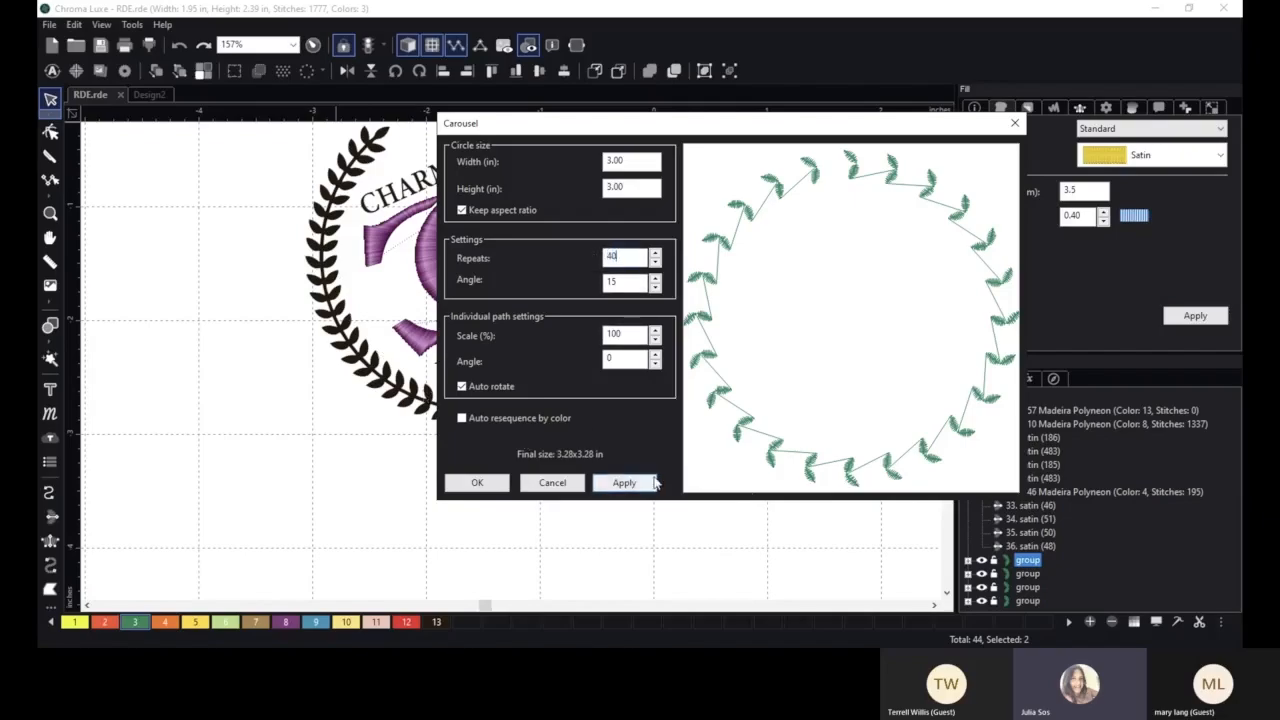
click(624, 482)
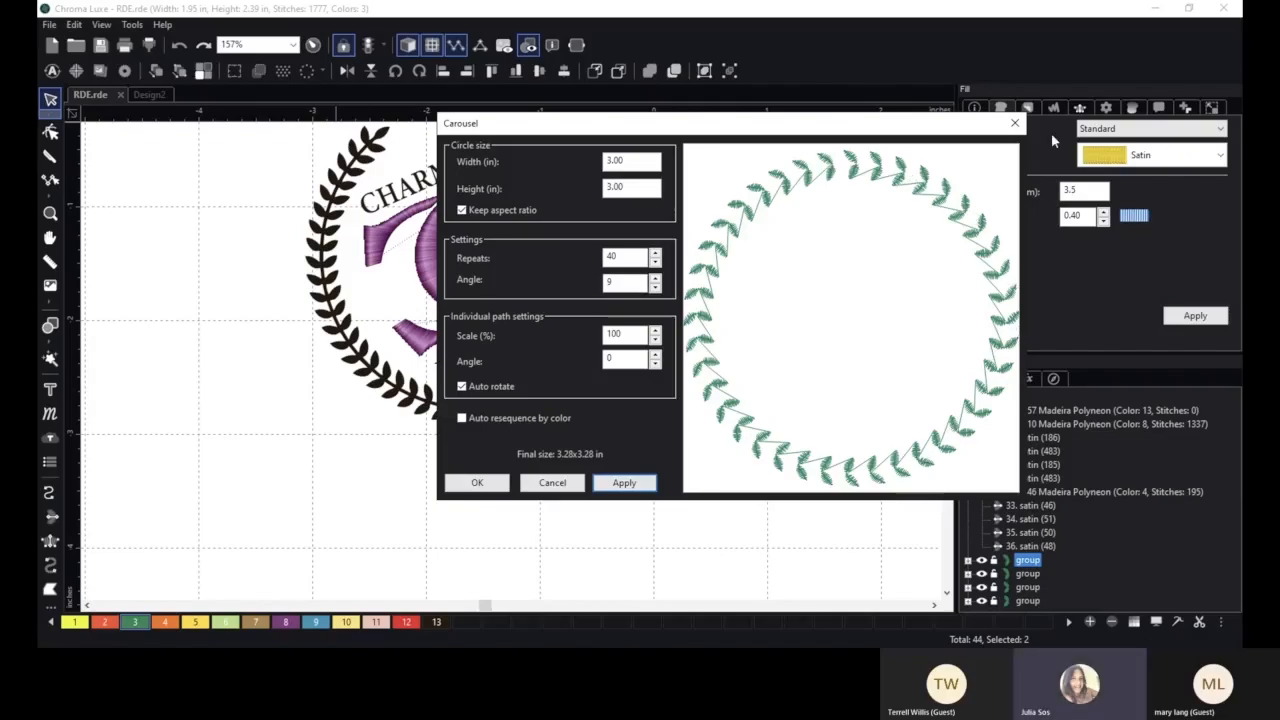
click(1014, 123)
scroll(645, 400, down, 1)
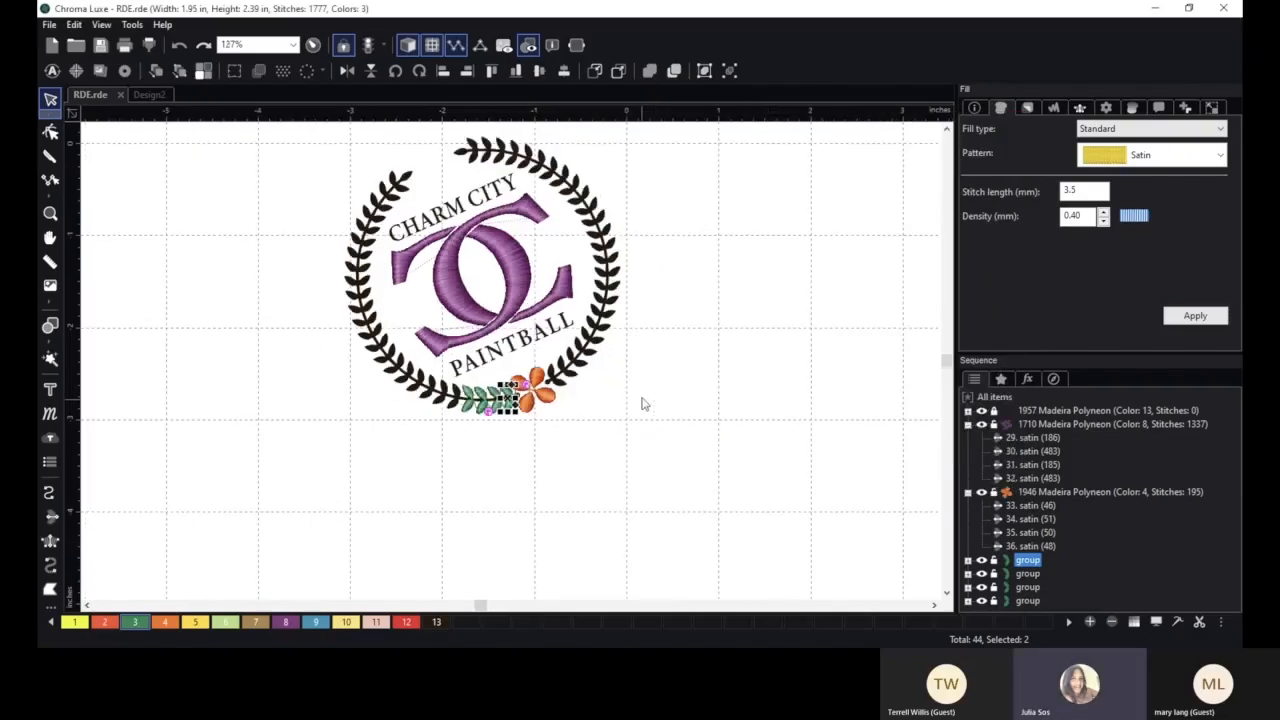
scroll(645, 392, up, 2)
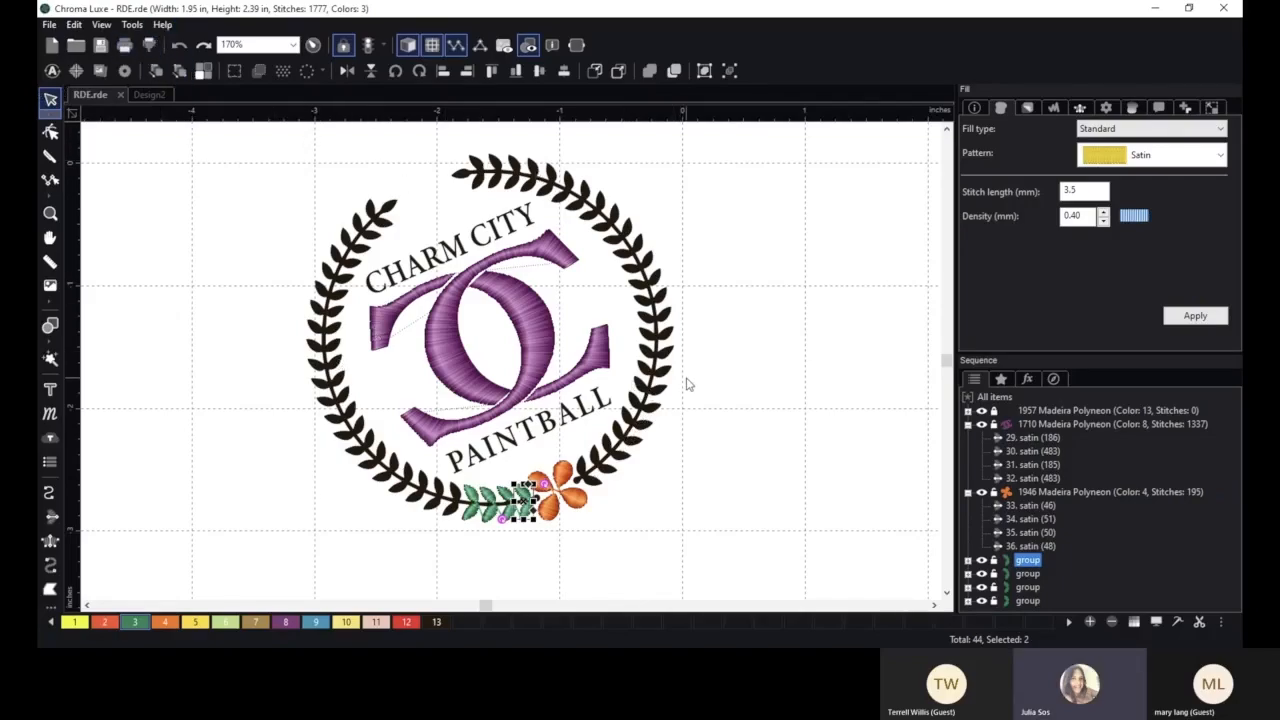
- Set up a Carousel of the selected leaf group with a 3-inch circle and 50 repeats, and preview it
click(307, 71)
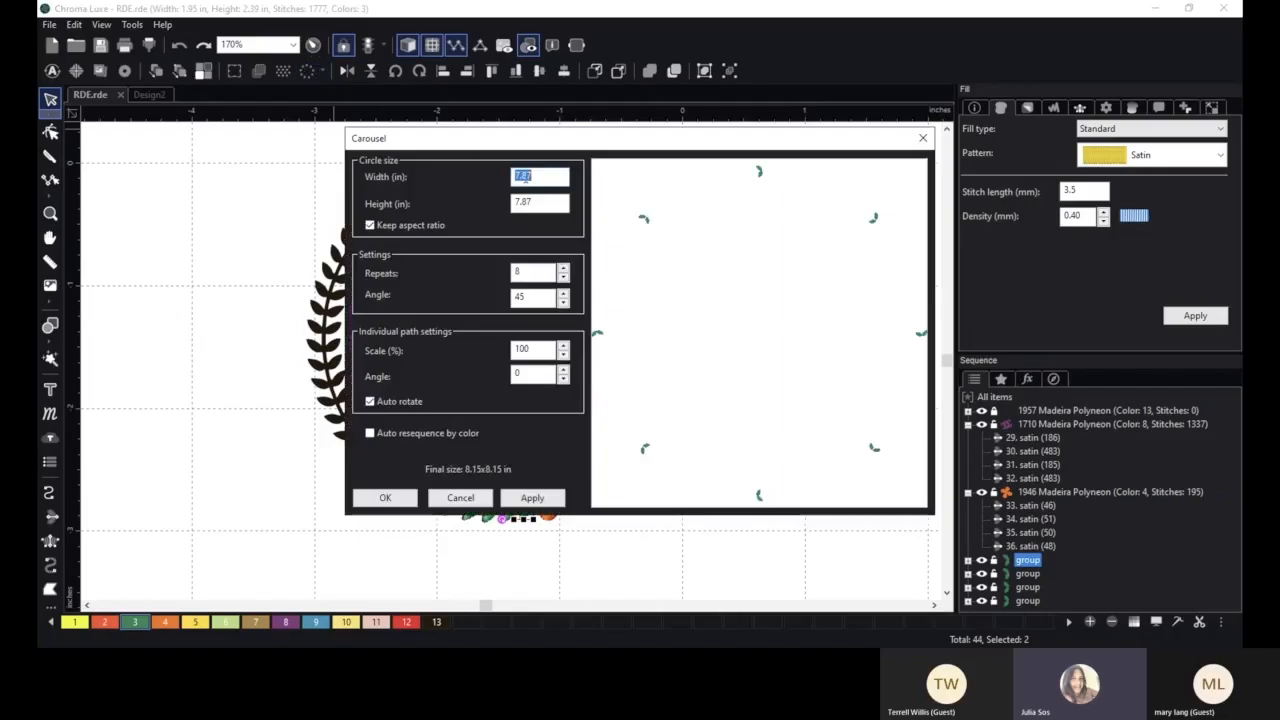
text(3)
double_click(543, 277)
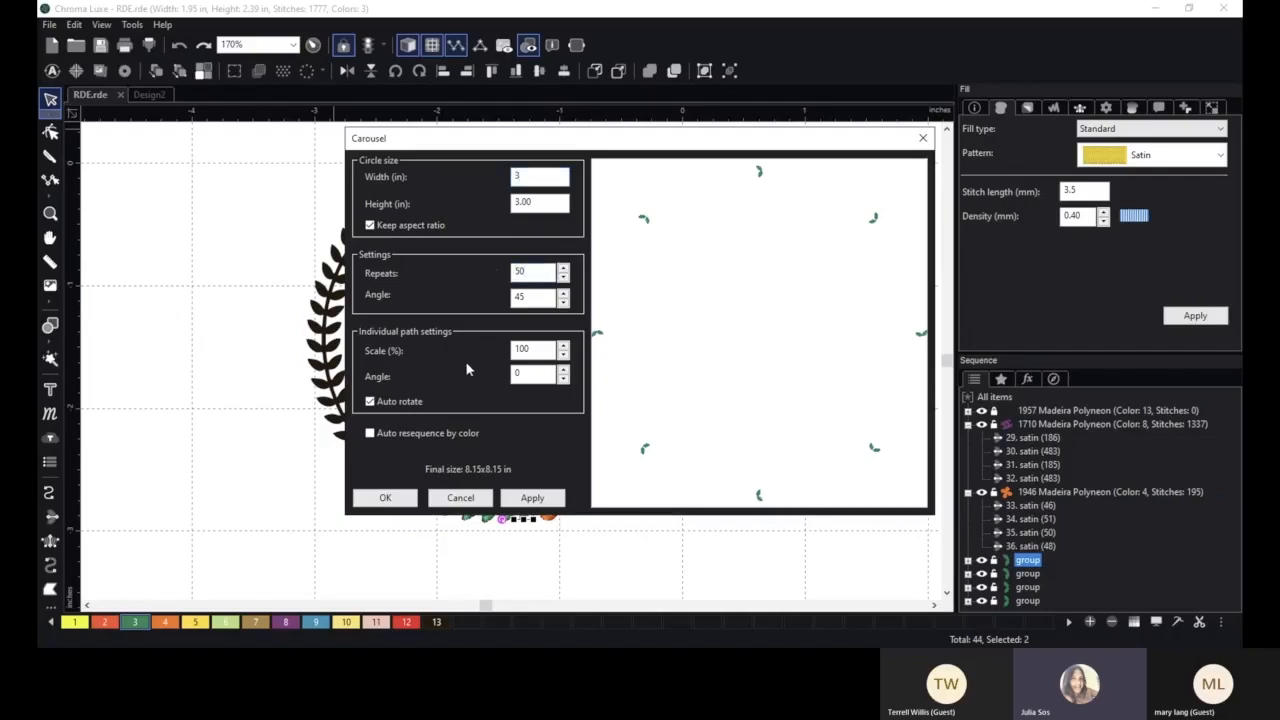
click(532, 497)
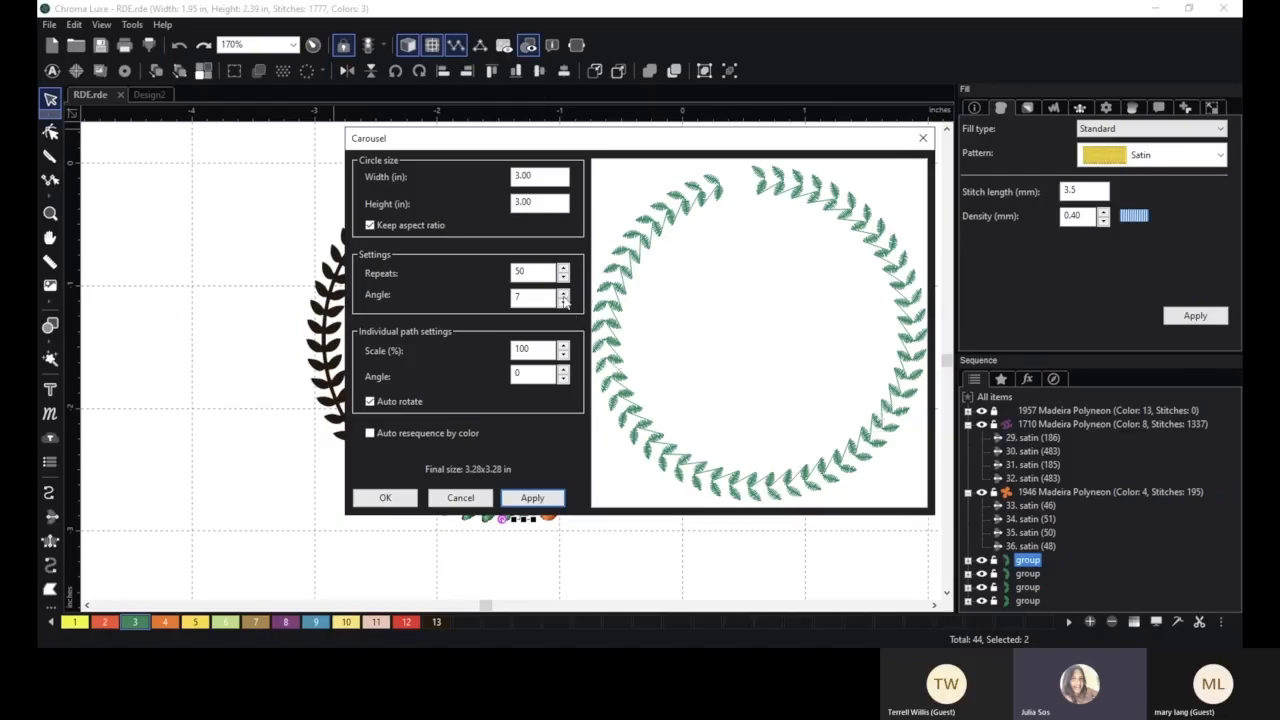
- Try different carousel angles between 6 and 12 degrees and compare the resulting leaf spacing in the preview
click(564, 294)
click(564, 294)
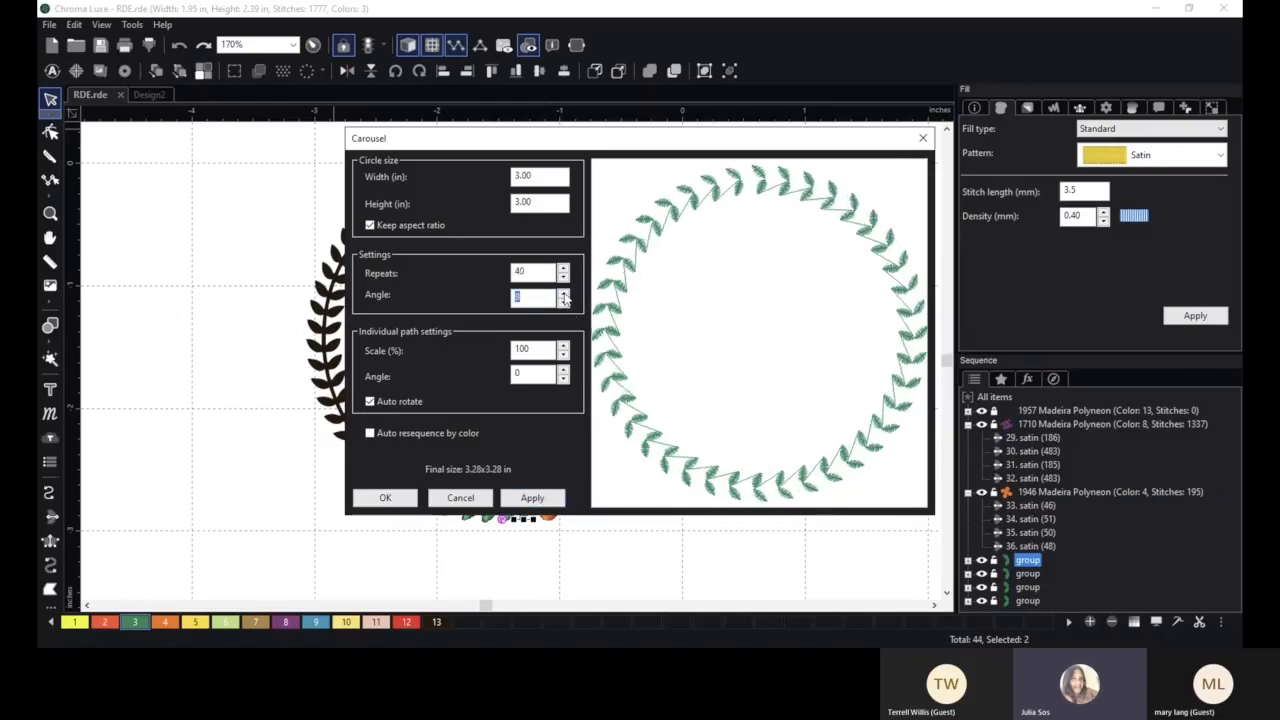
click(564, 294)
click(564, 294)
click(564, 299)
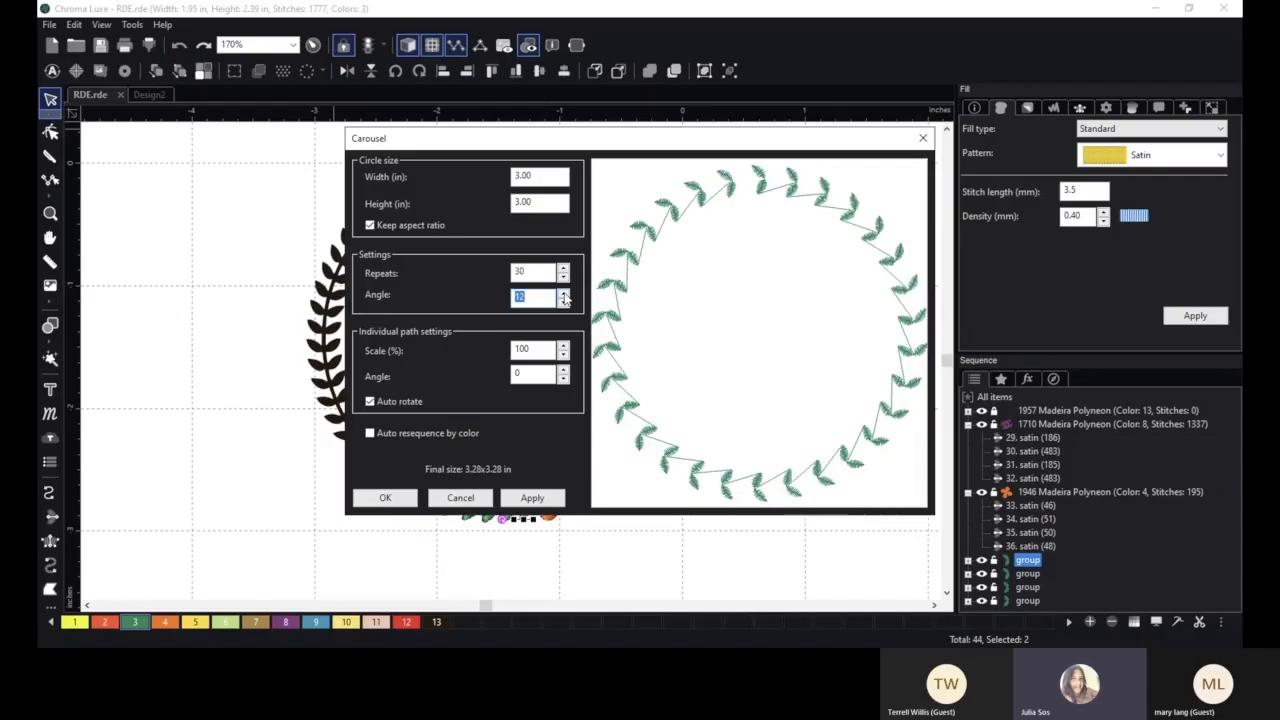
click(564, 299)
click(564, 299)
click(564, 299)
click(564, 299)
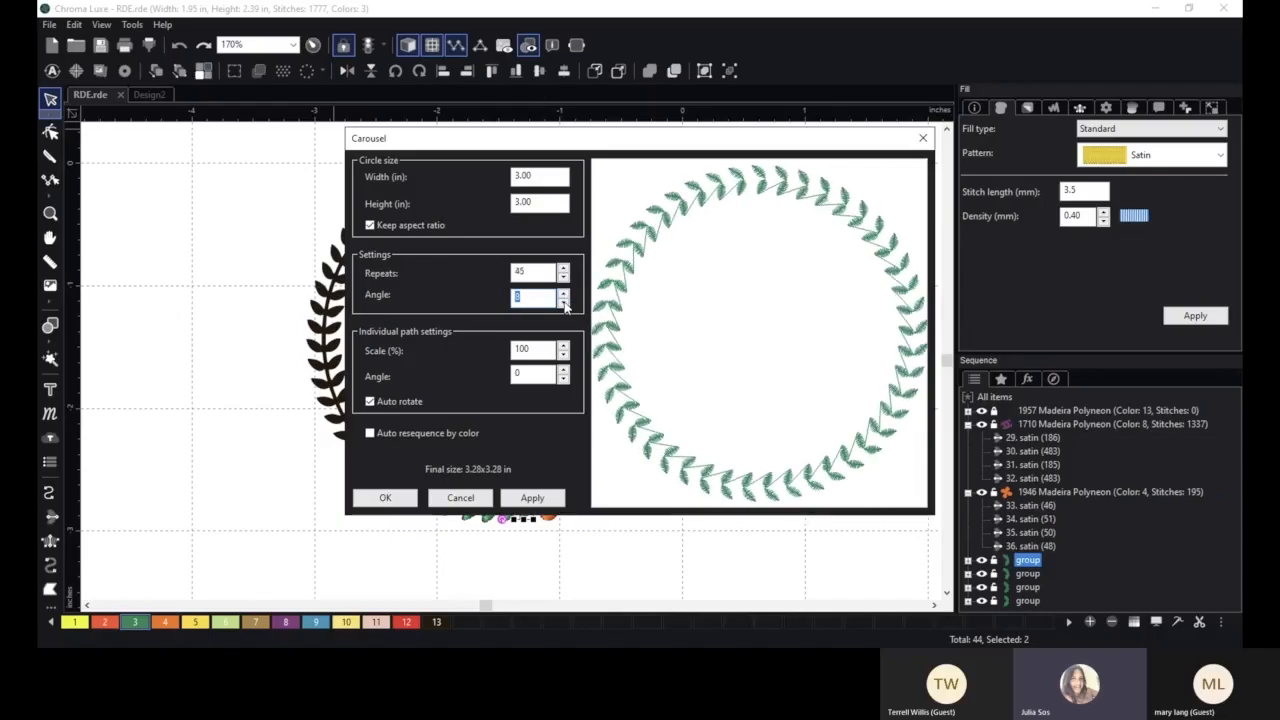
click(564, 300)
click(564, 300)
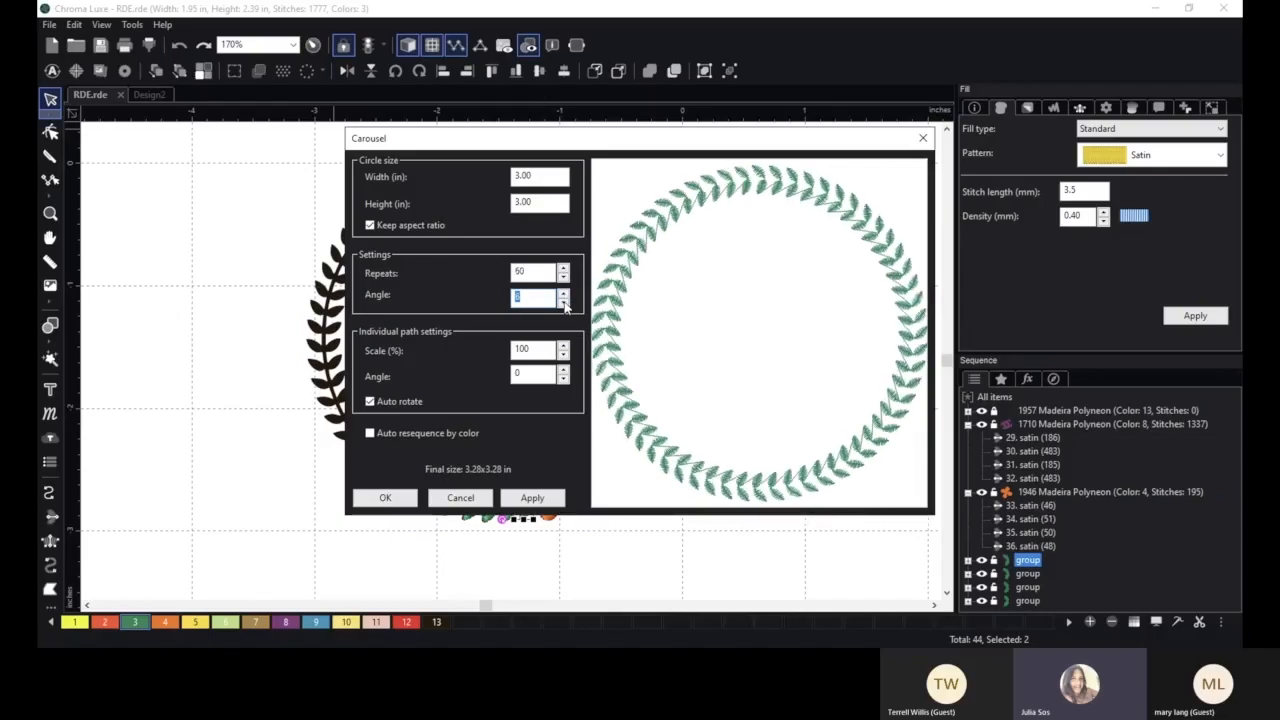
click(564, 295)
click(564, 295)
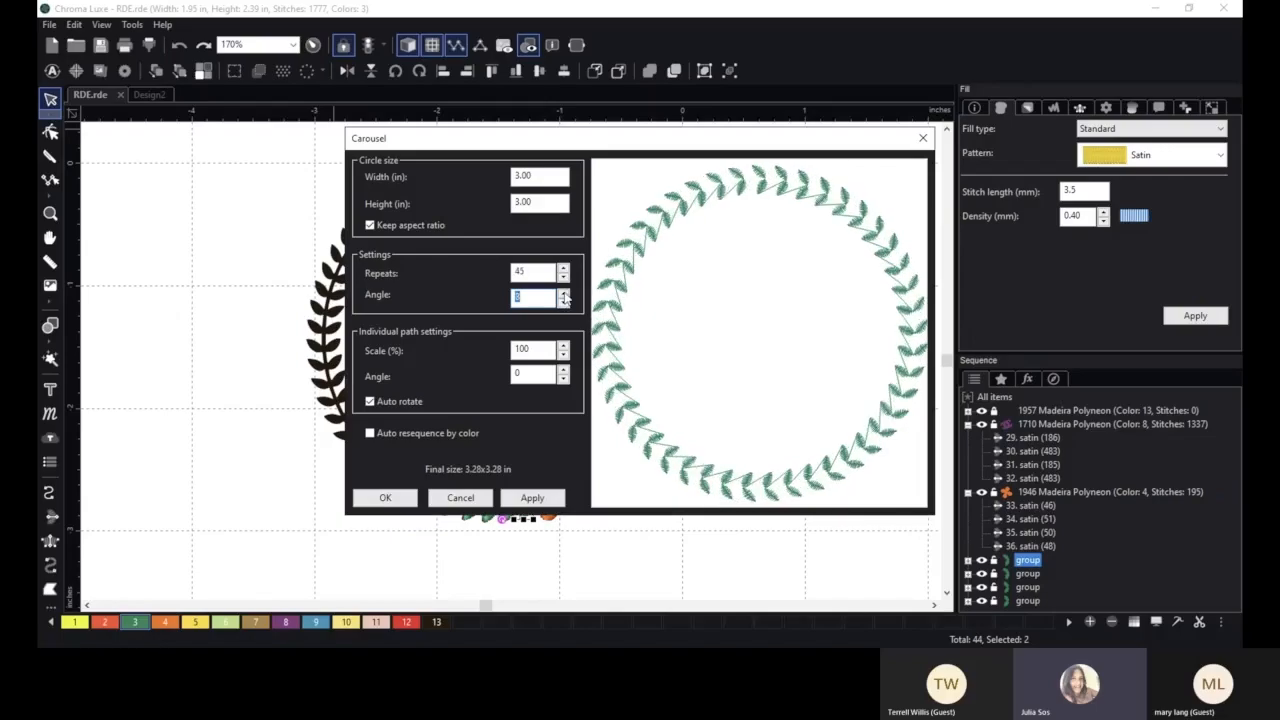
- Set the carousel to 50 repeats, preview it and create the ring of leaves
double_click(514, 276)
text(50)
click(536, 496)
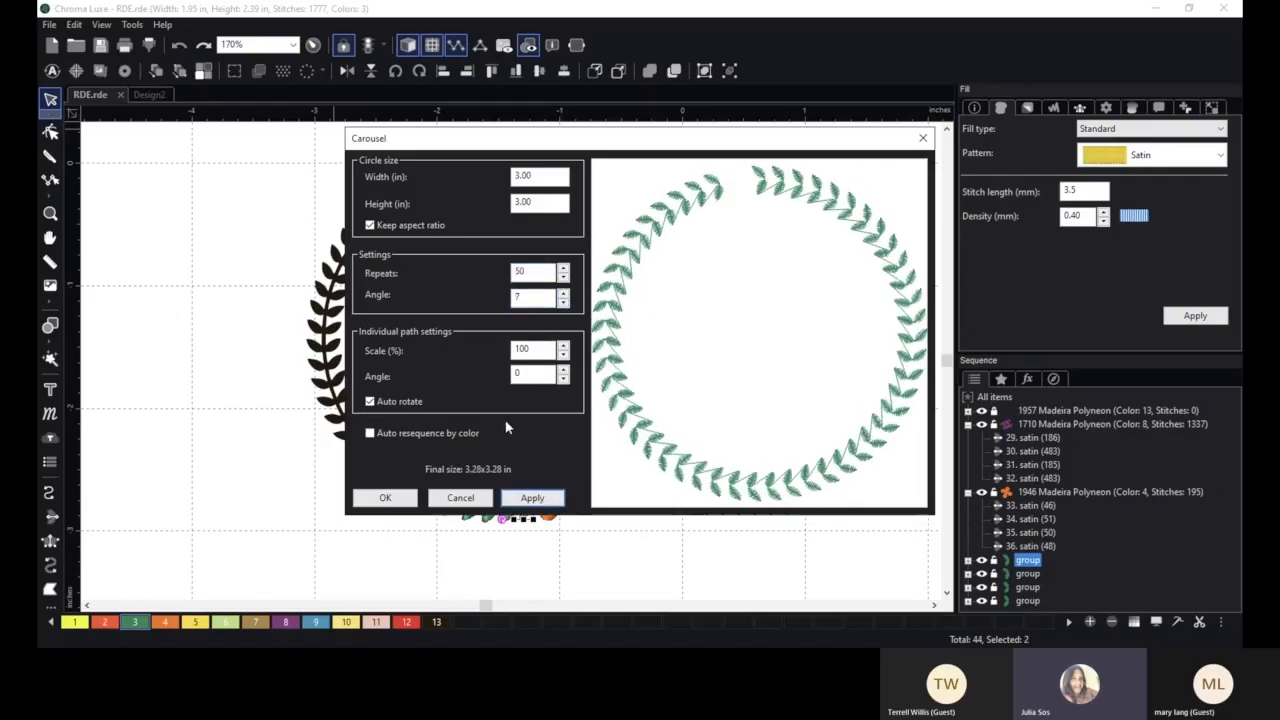
click(386, 498)
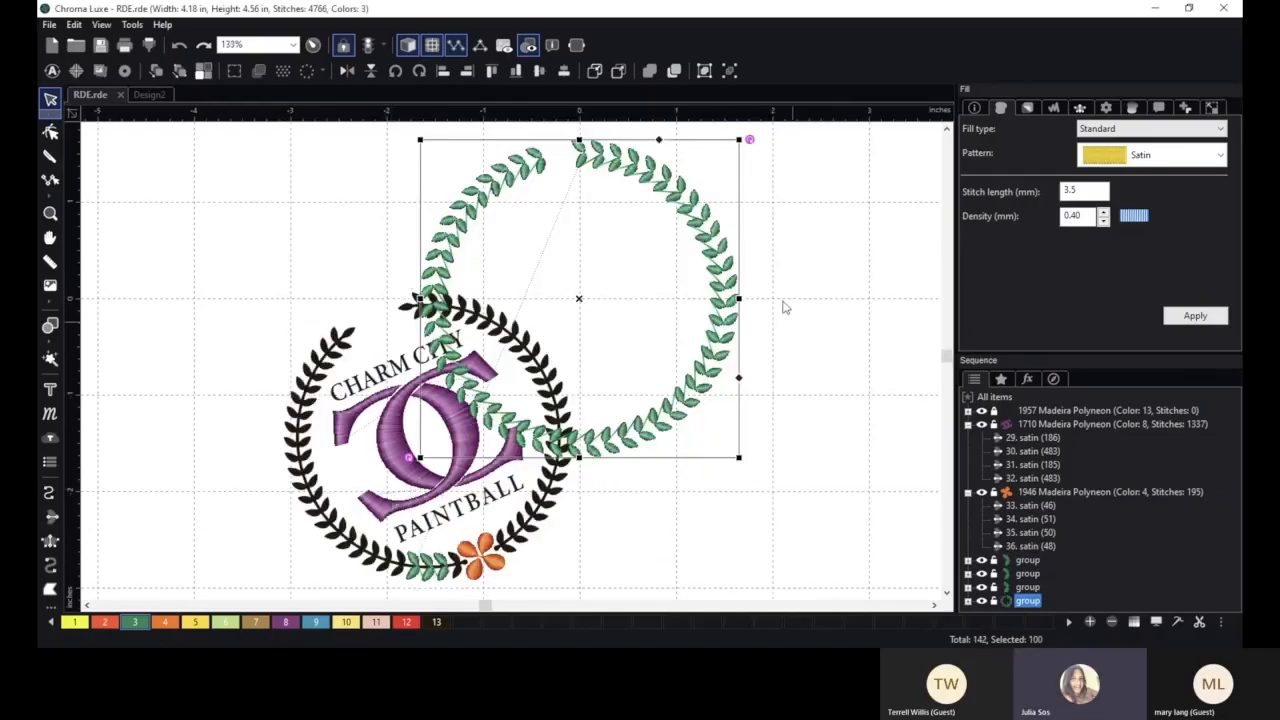
- Overlay the green leaf ring on the black wreath to compare their curves, and move it back off the logo
drag(710, 252, 551, 381)
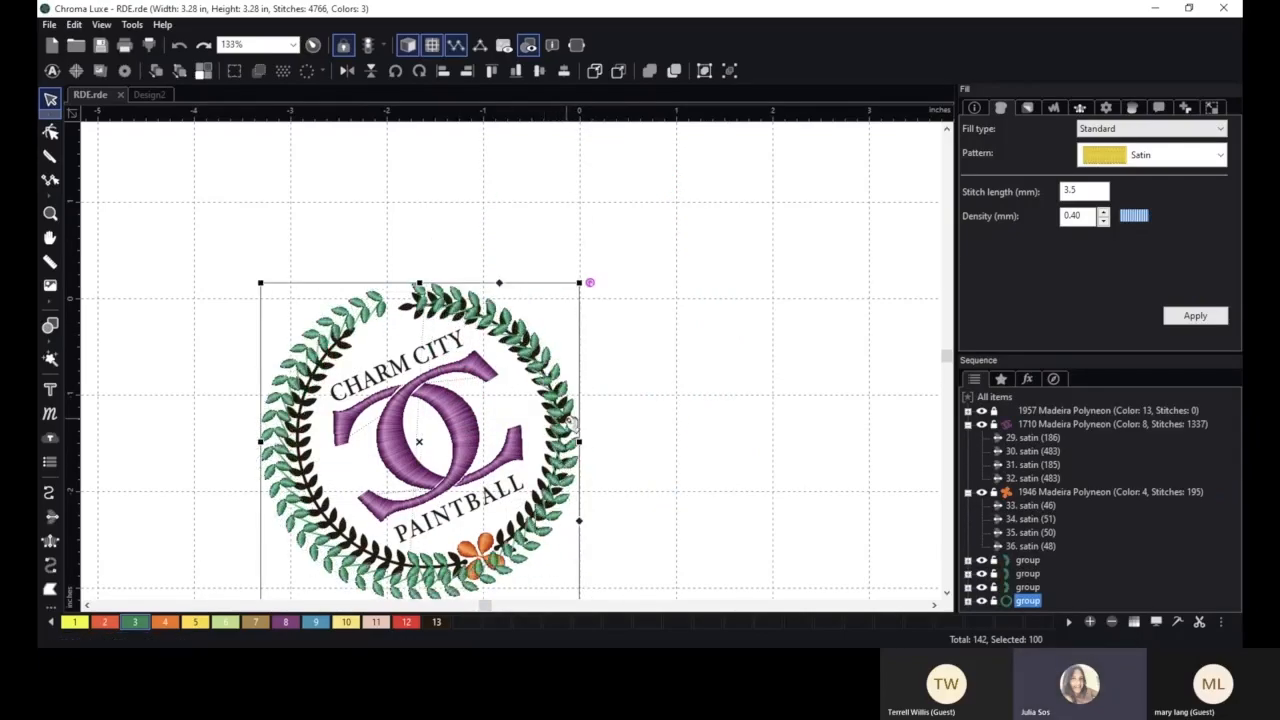
mouse_move(551, 403)
mouse_down()
mouse_move(831, 306)
mouse_move(565, 388)
mouse_move(558, 405)
mouse_up()
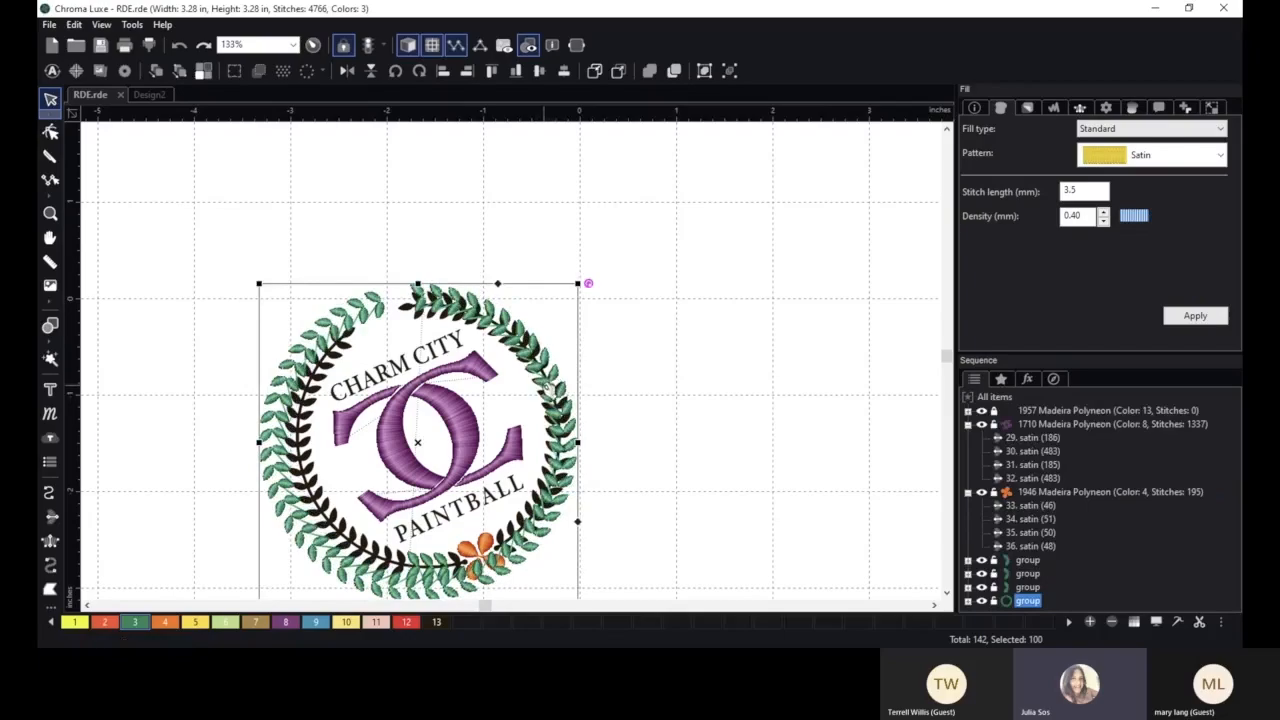
drag(552, 387, 751, 311)
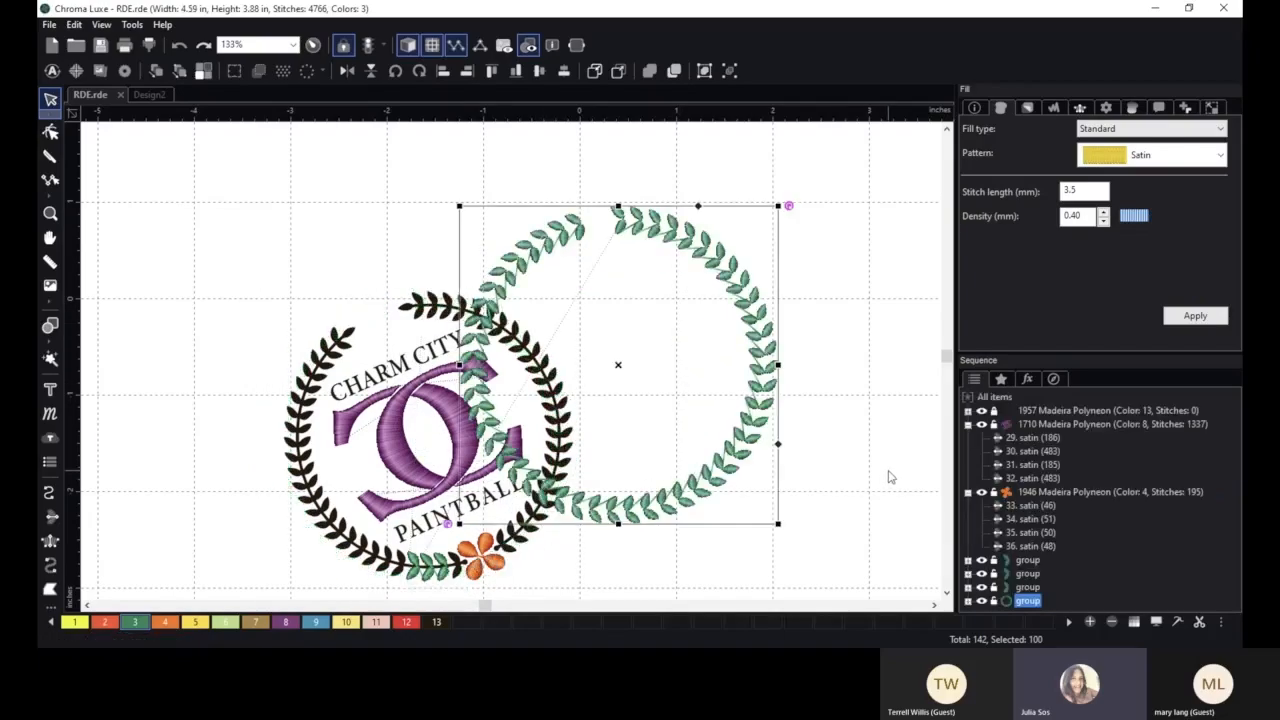
- Move the green leaf ring completely clear of the logo on its right side and ungroup it
click(887, 475)
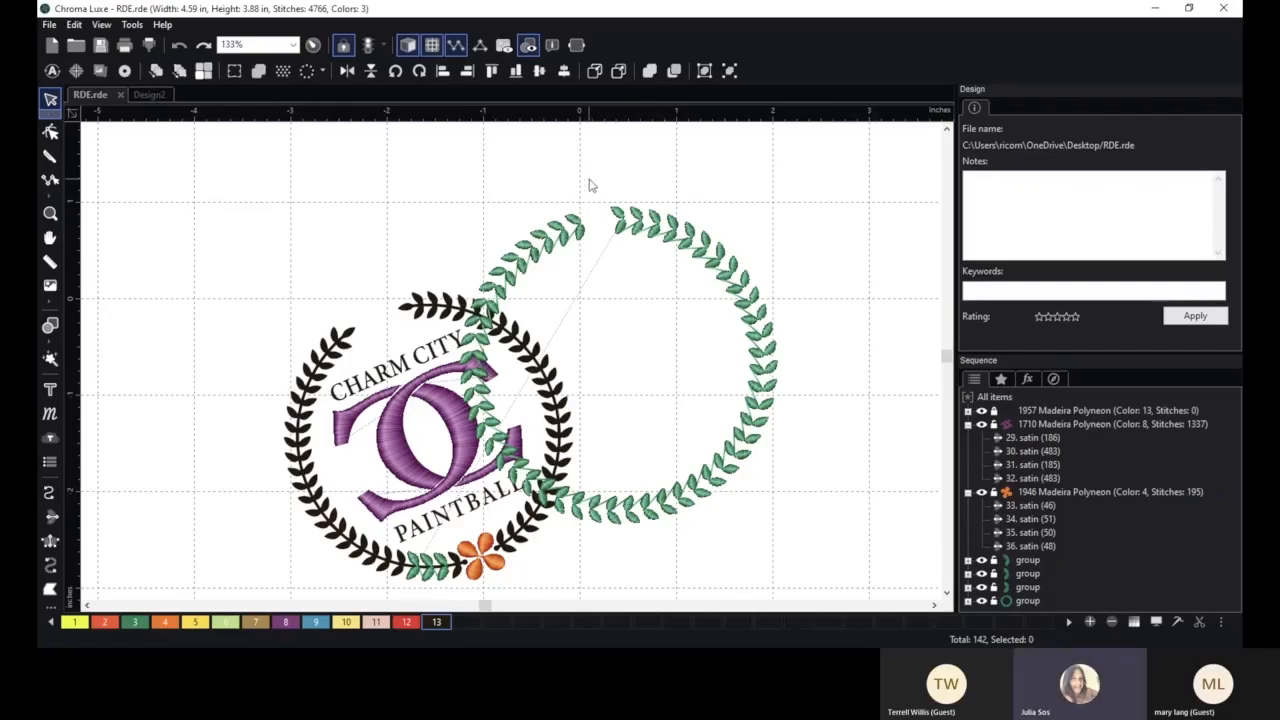
drag(590, 172, 842, 566)
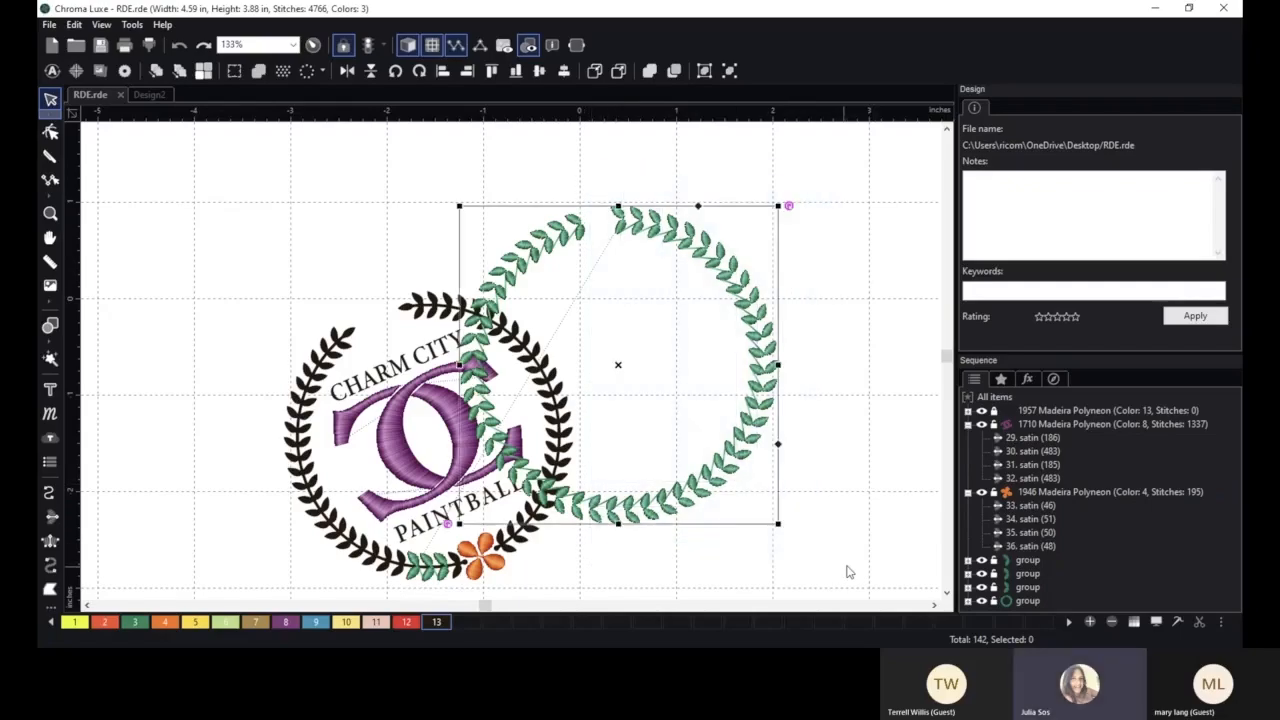
click(835, 512)
click(766, 363)
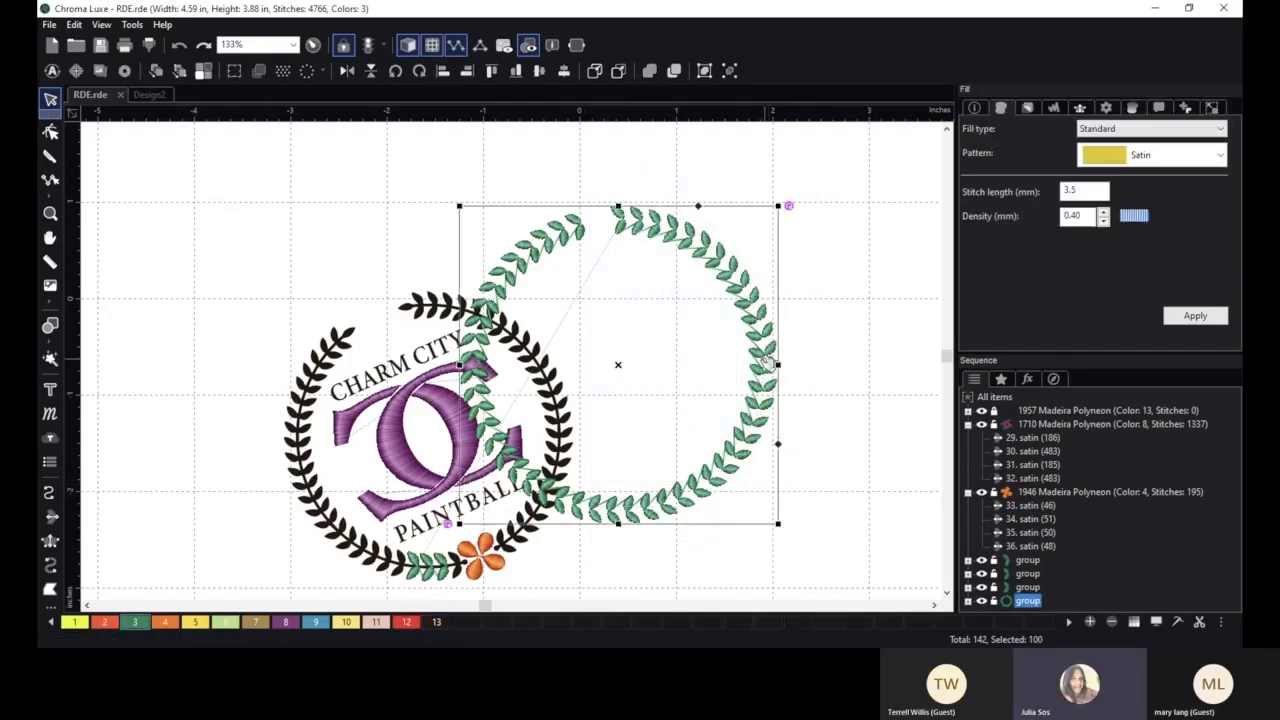
scroll(823, 354, right, 3)
drag(505, 300, 643, 299)
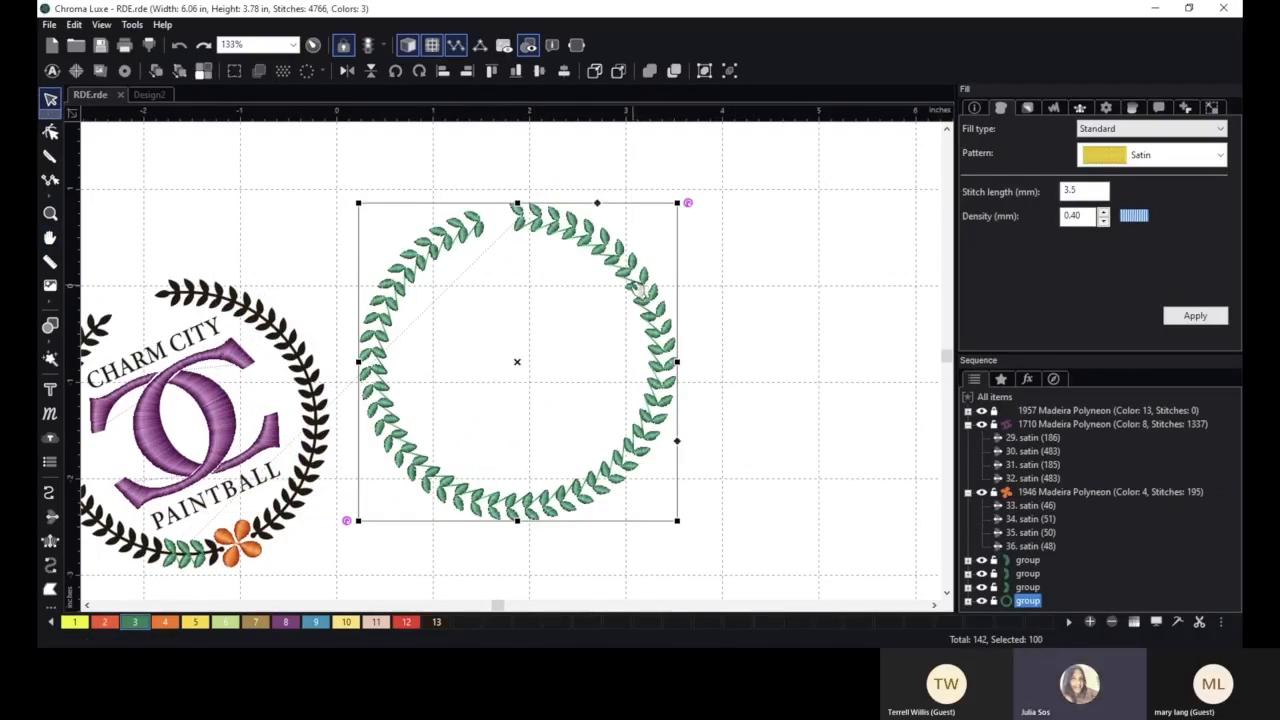
right_click(641, 290)
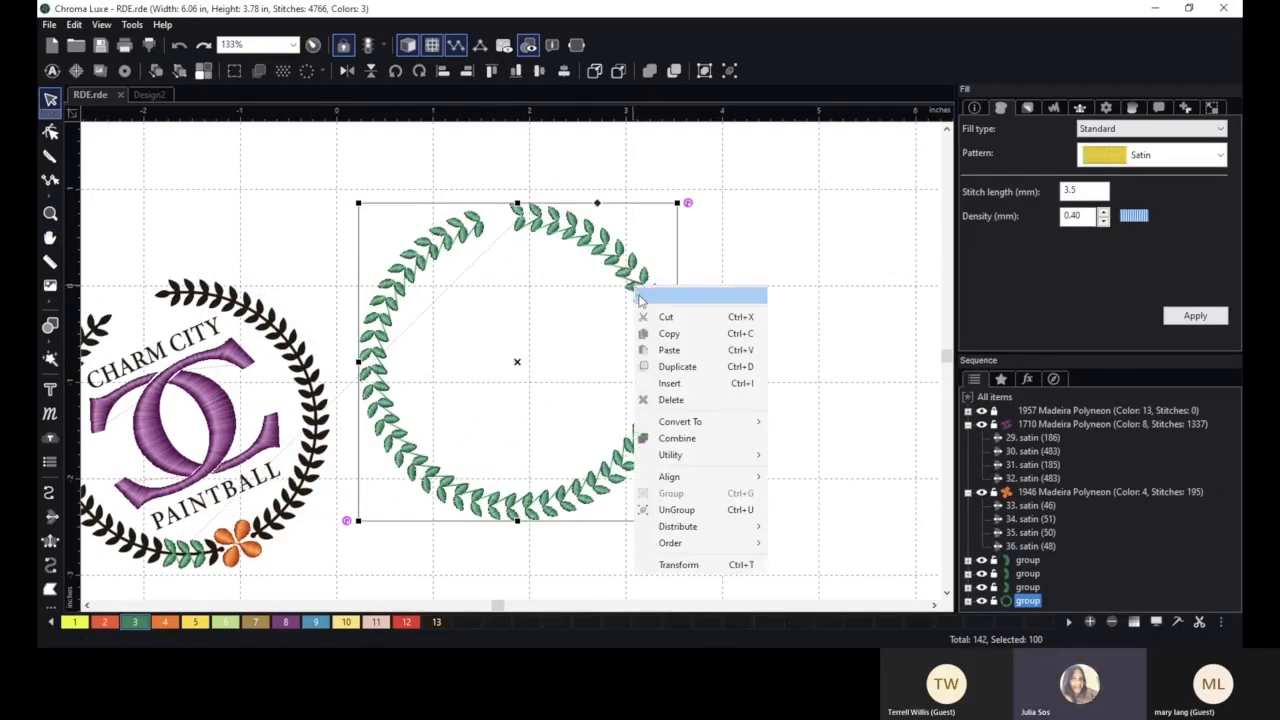
click(676, 510)
click(714, 366)
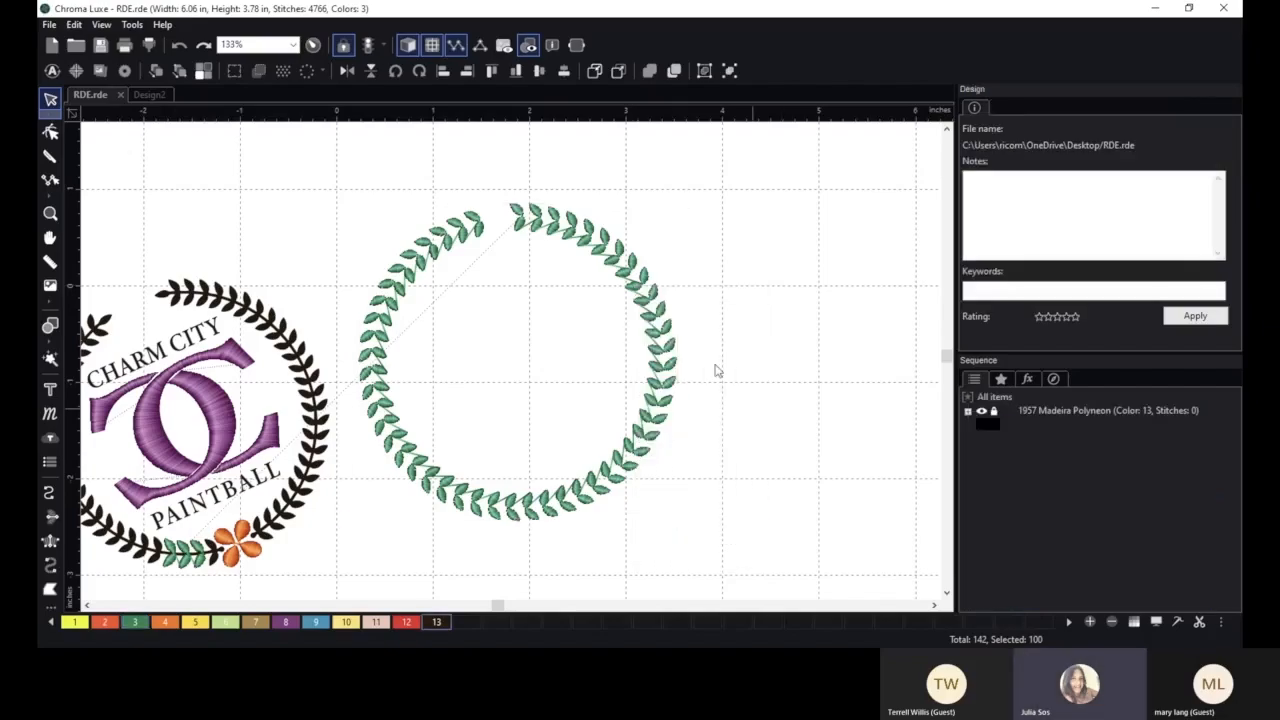
- Separate the right half of the leaf ring by moving its leaves about 0.85 inch to the right
drag(489, 166, 768, 550)
drag(660, 352, 741, 352)
click(631, 577)
scroll(523, 554, down, 1)
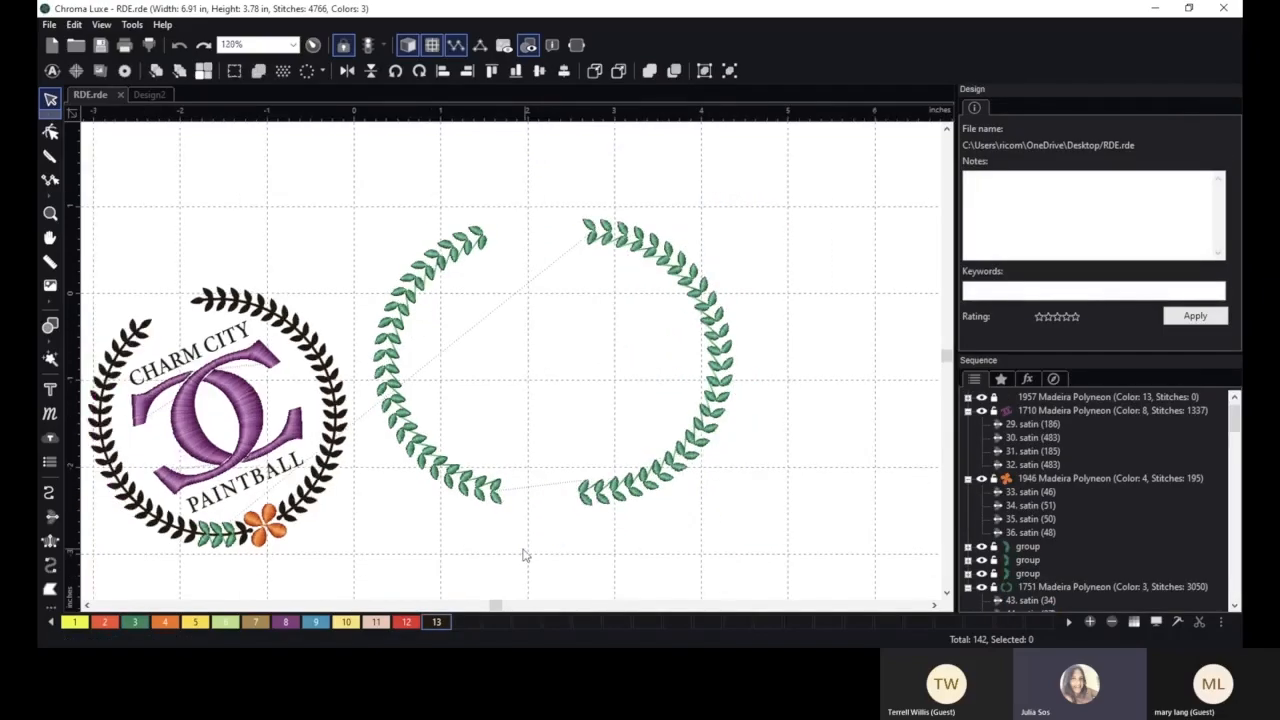
- Delete the two lowest leaf pairs from the bottom end of the ring's right half
key(space)
drag(523, 557, 660, 483)
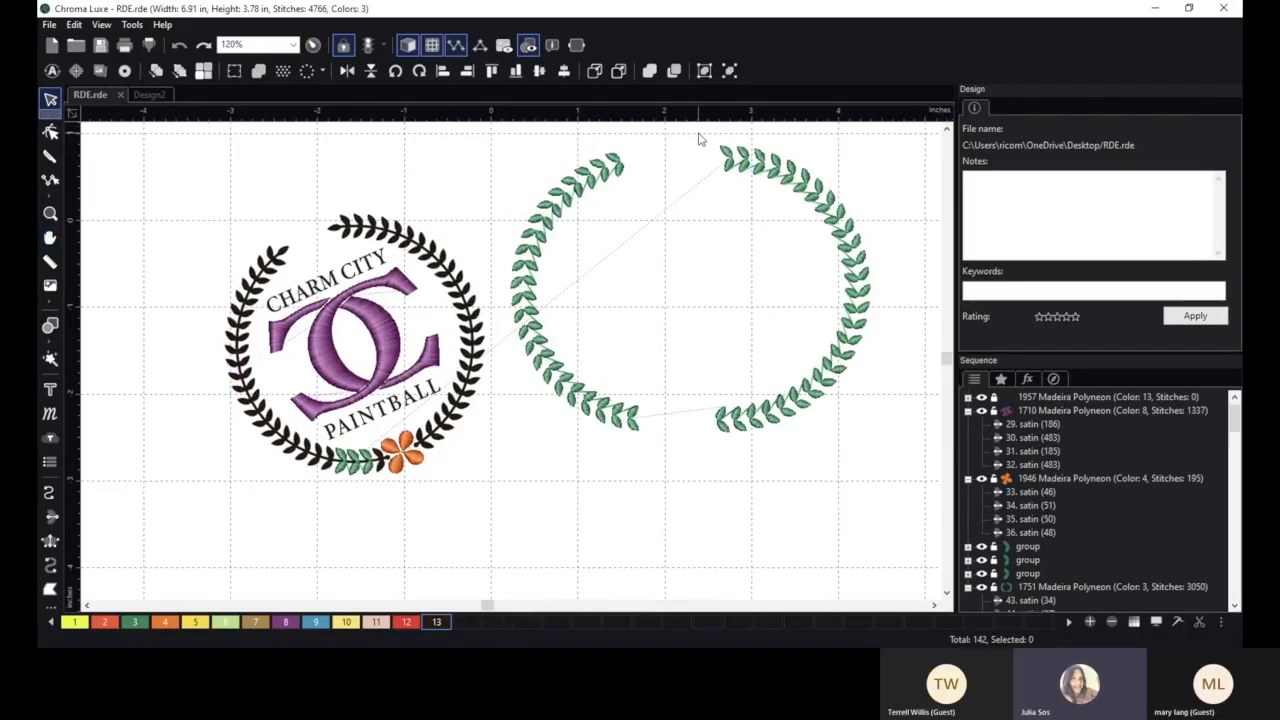
drag(714, 140, 934, 460)
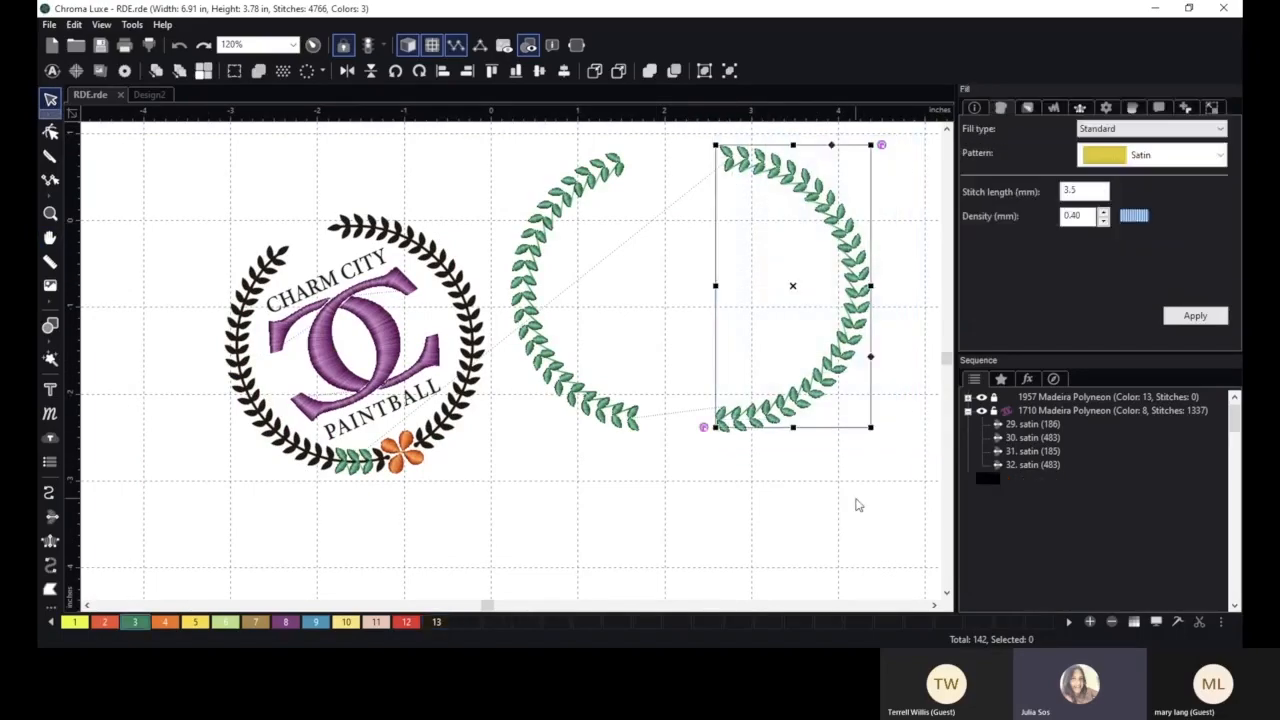
click(854, 506)
click(729, 428)
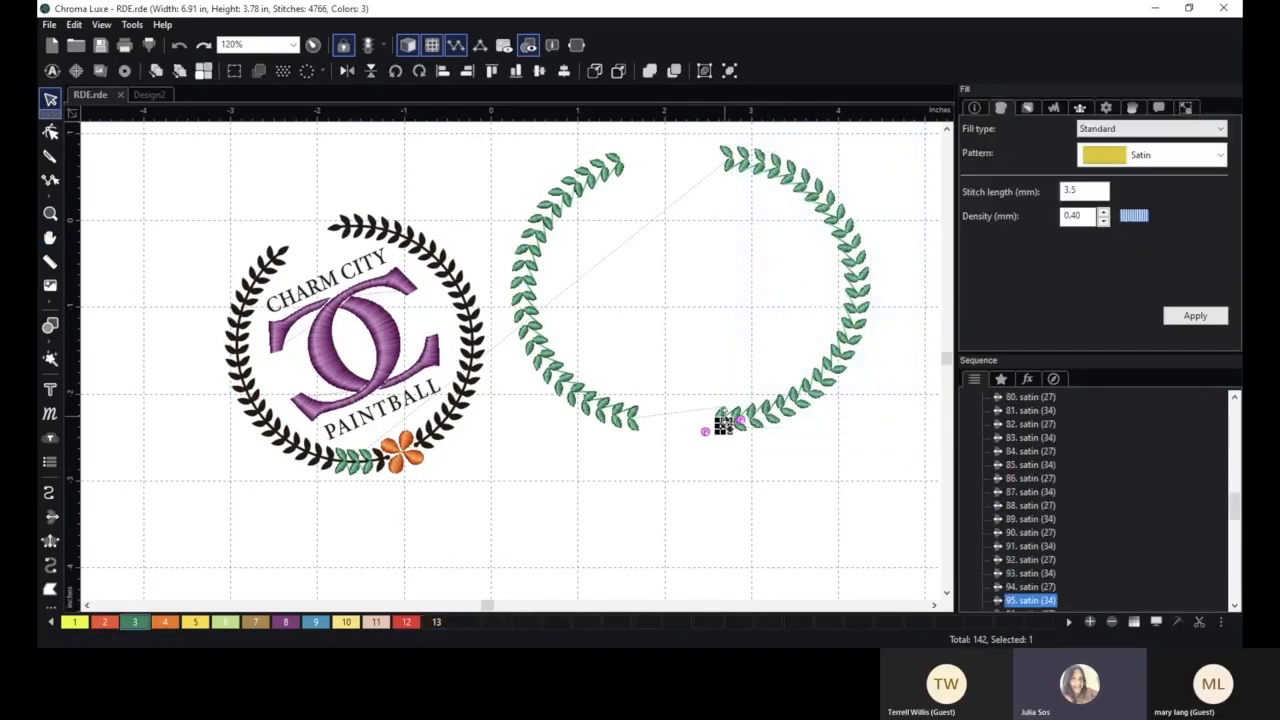
key(Delete)
key(Delete)
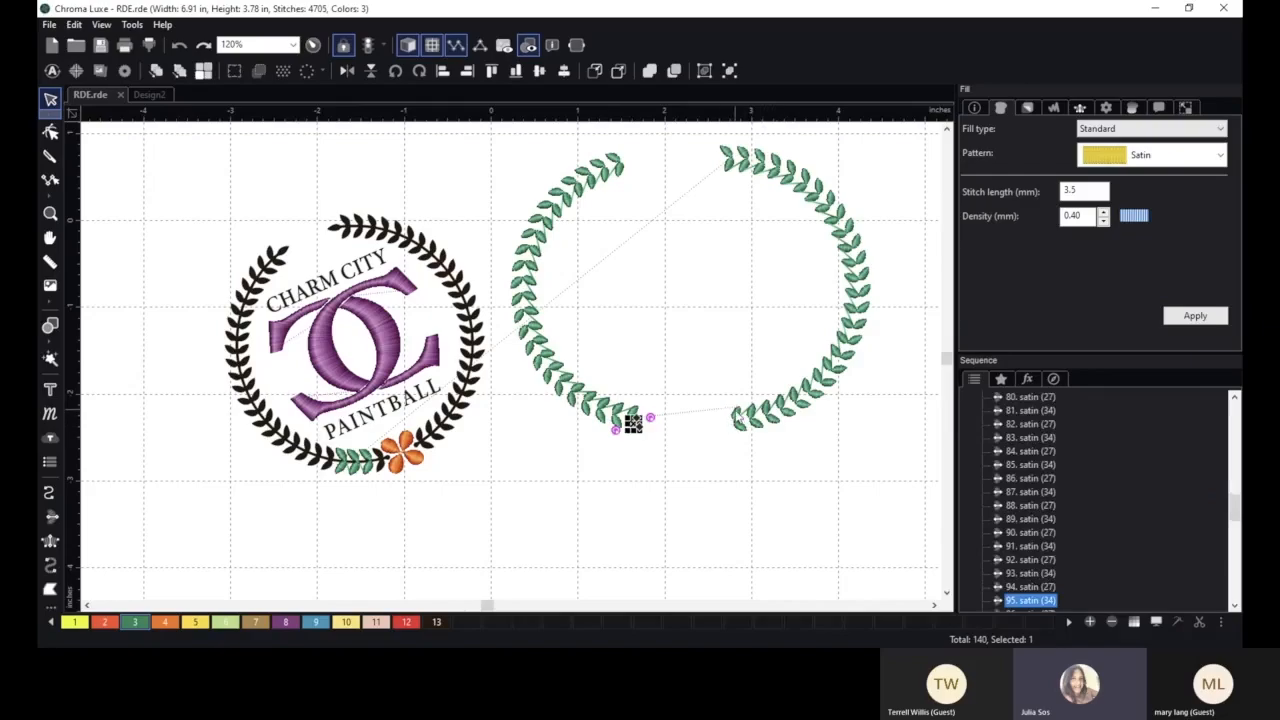
click(736, 422)
key(Delete)
click(743, 430)
key(Delete)
- Move the right half of the leaf ring onto the logo so it follows the black wreath's right side above the flower
drag(685, 110, 944, 515)
drag(857, 310, 530, 322)
drag(591, 503, 823, 442)
drag(740, 184, 668, 178)
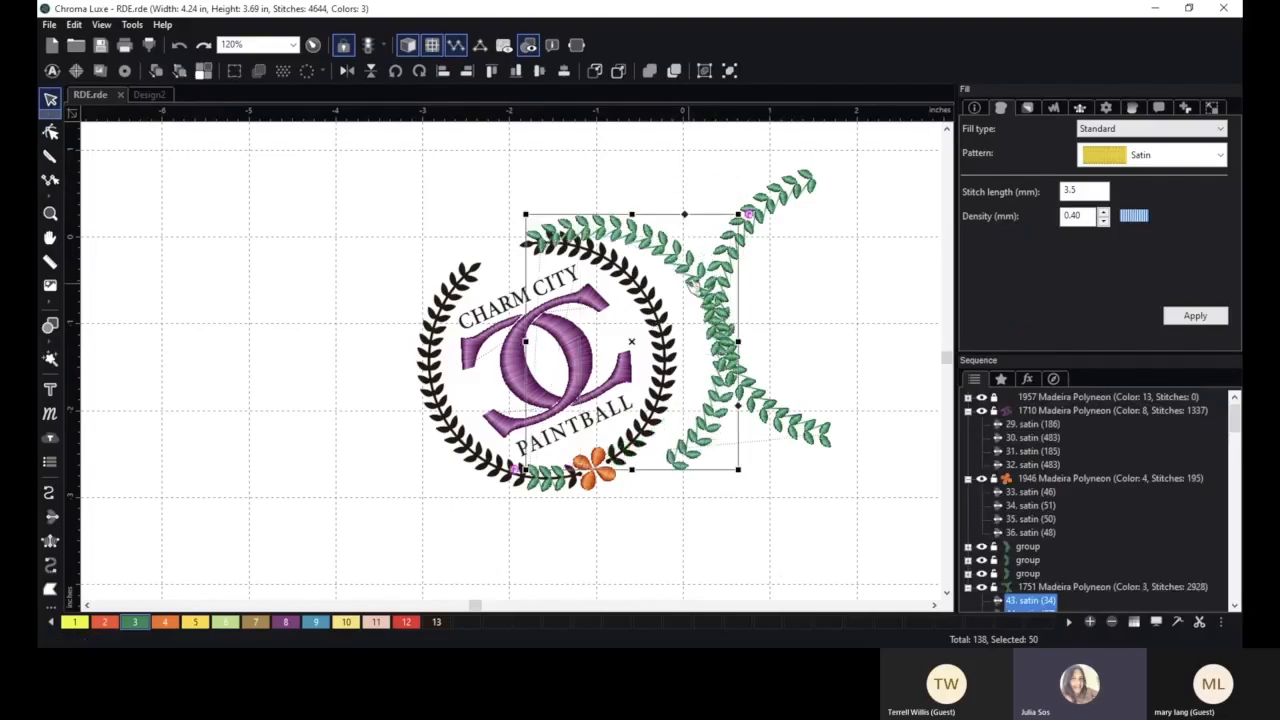
drag(693, 274, 633, 265)
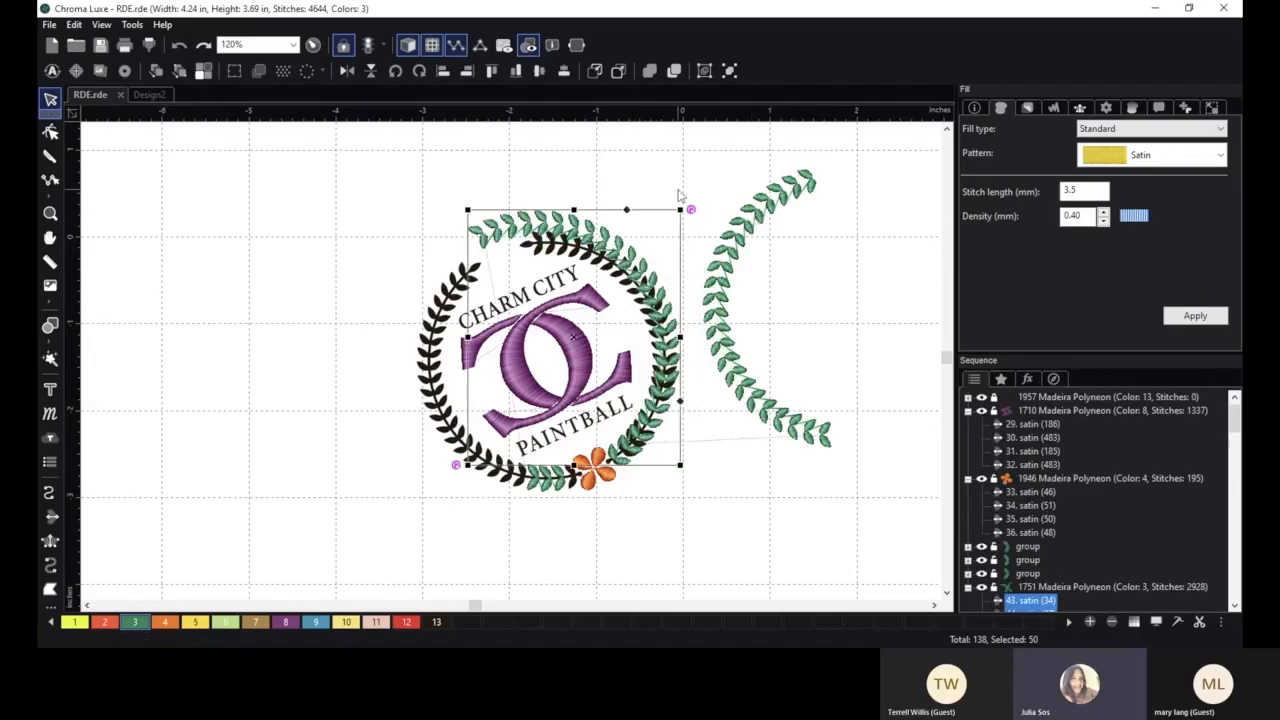
- Delete the leftover left half of the leaf ring beside the logo
click(710, 178)
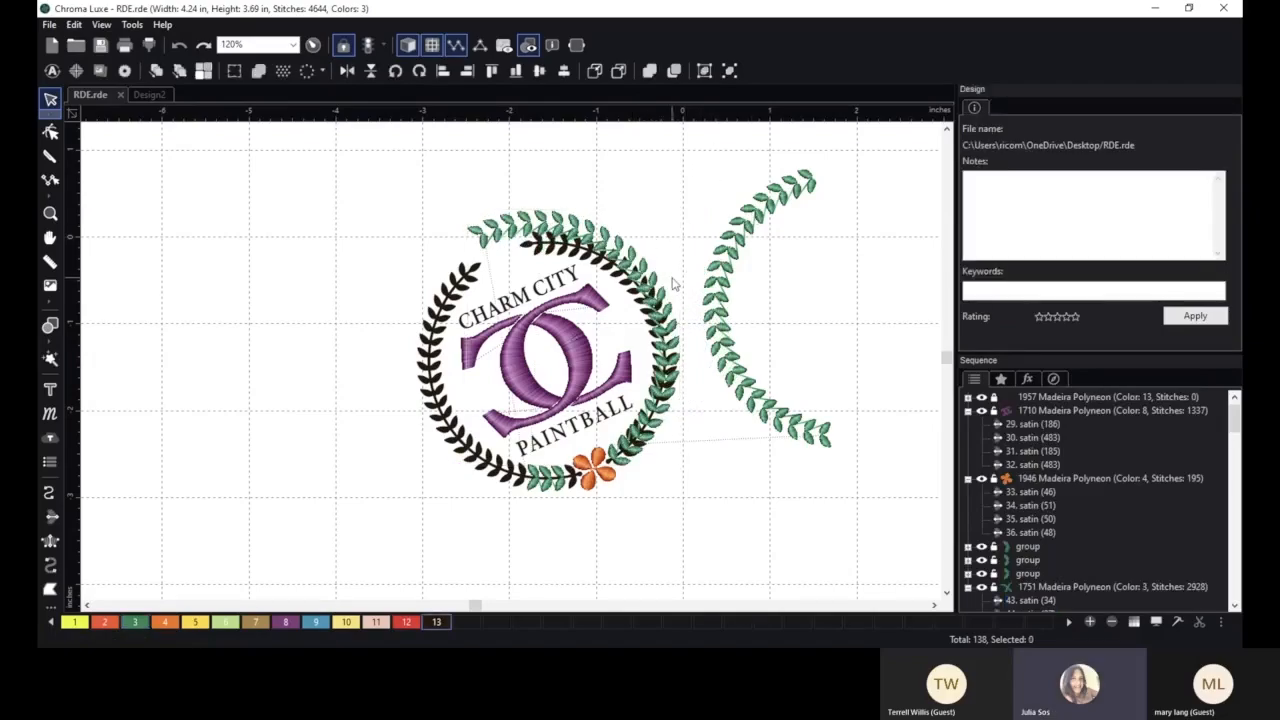
scroll(704, 219, up, 1)
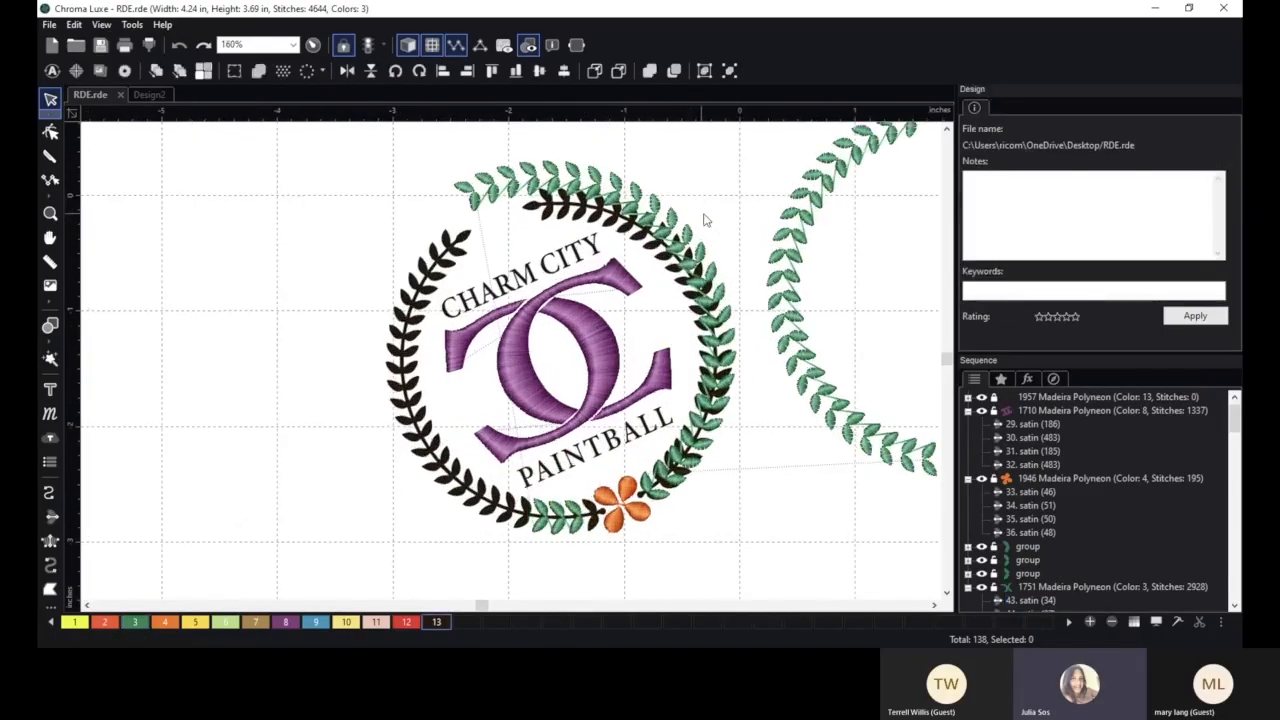
scroll(726, 216, down, 2)
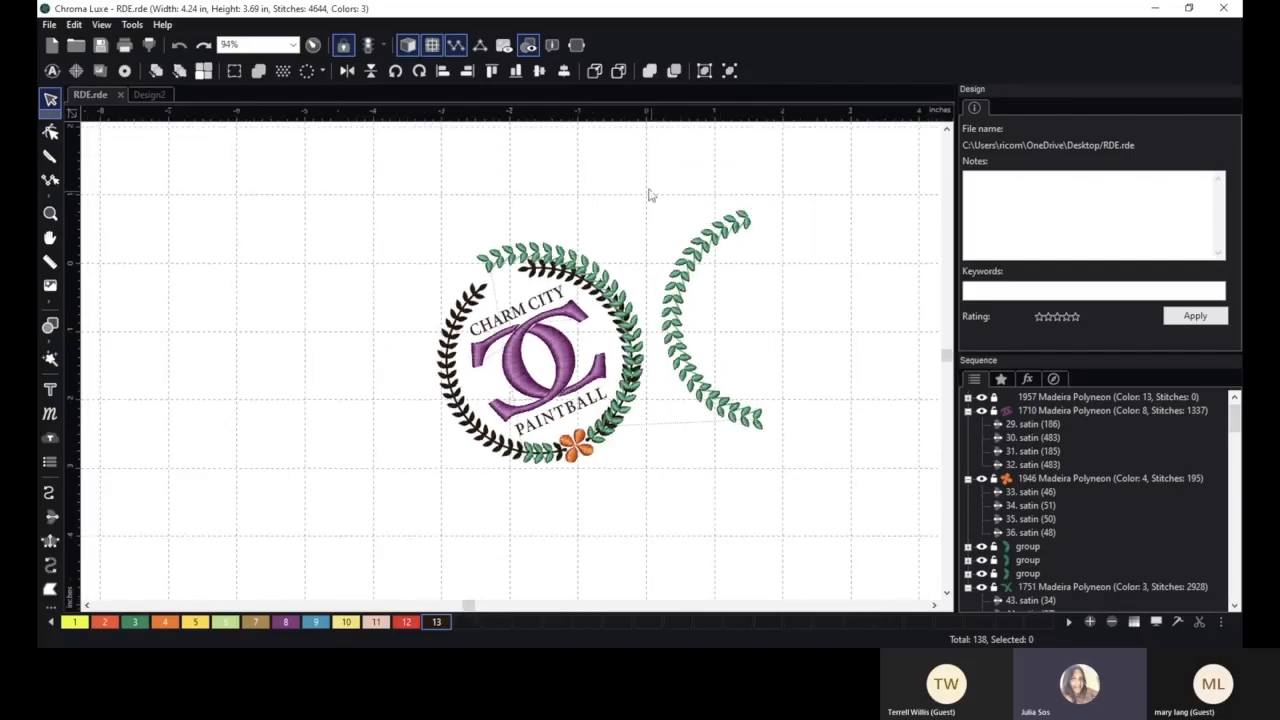
drag(647, 179, 857, 471)
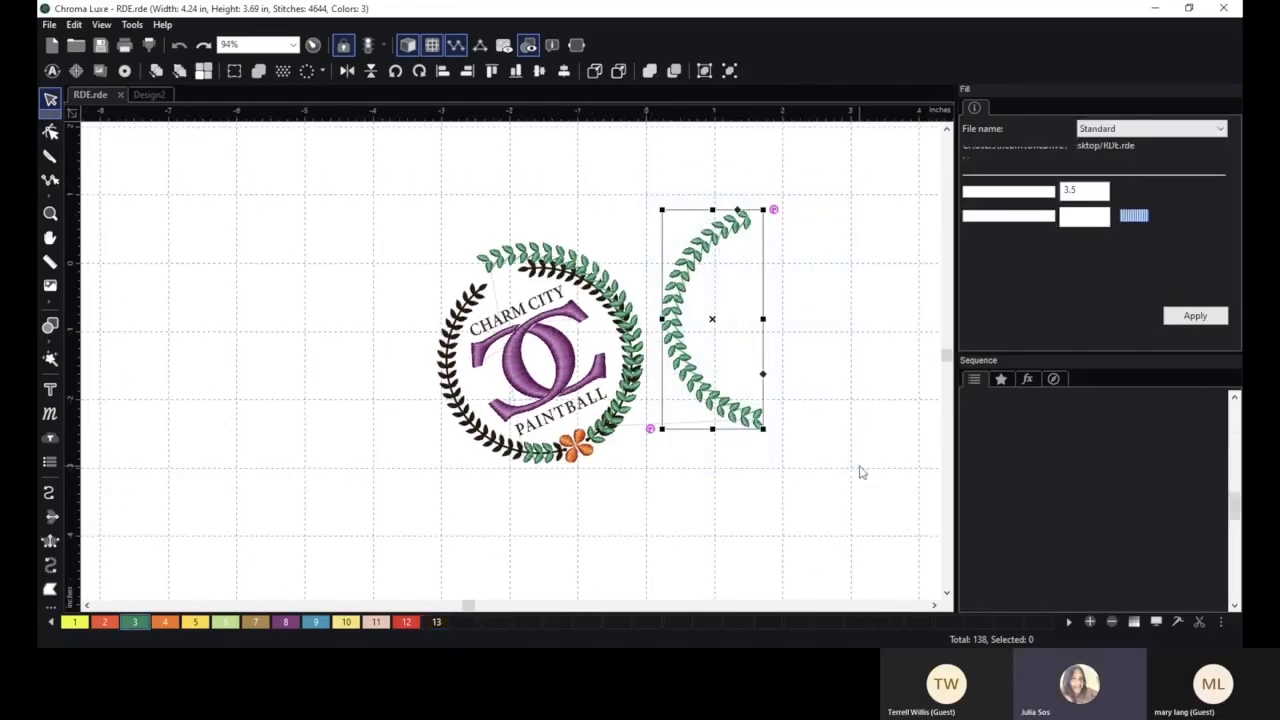
key(Delete)
scroll(808, 448, up, 3)
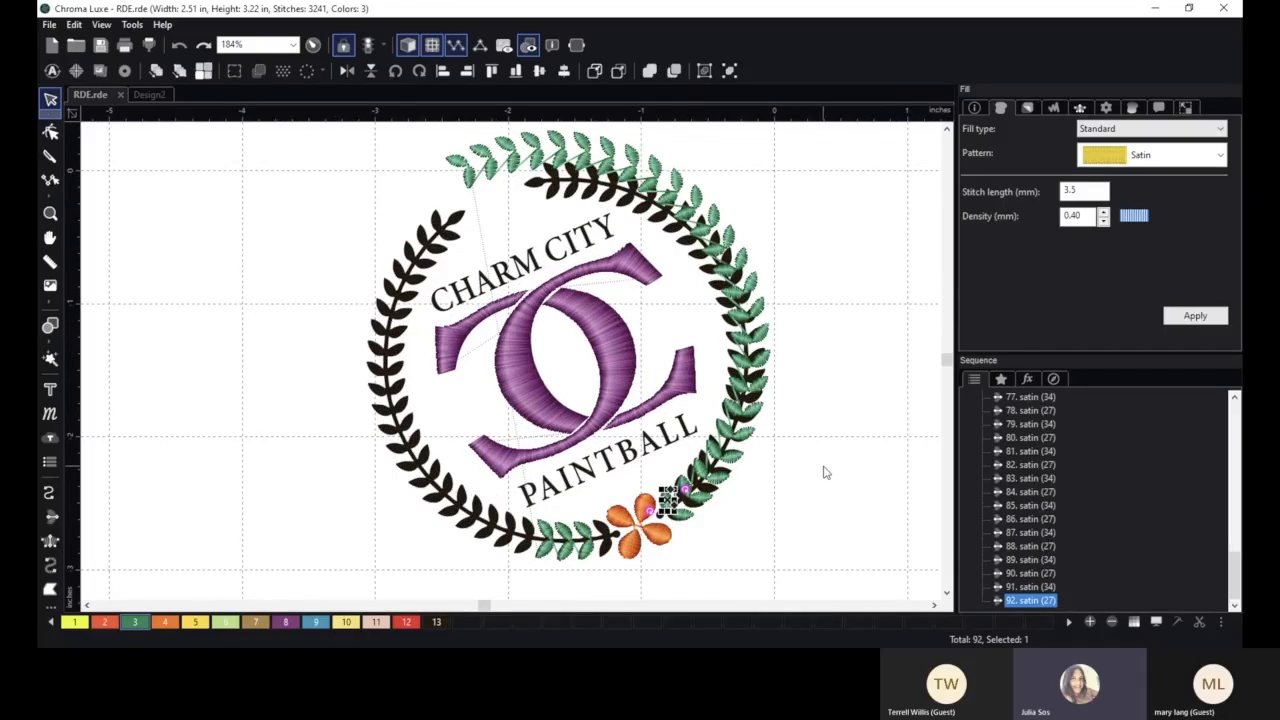
scroll(824, 472, down, 1)
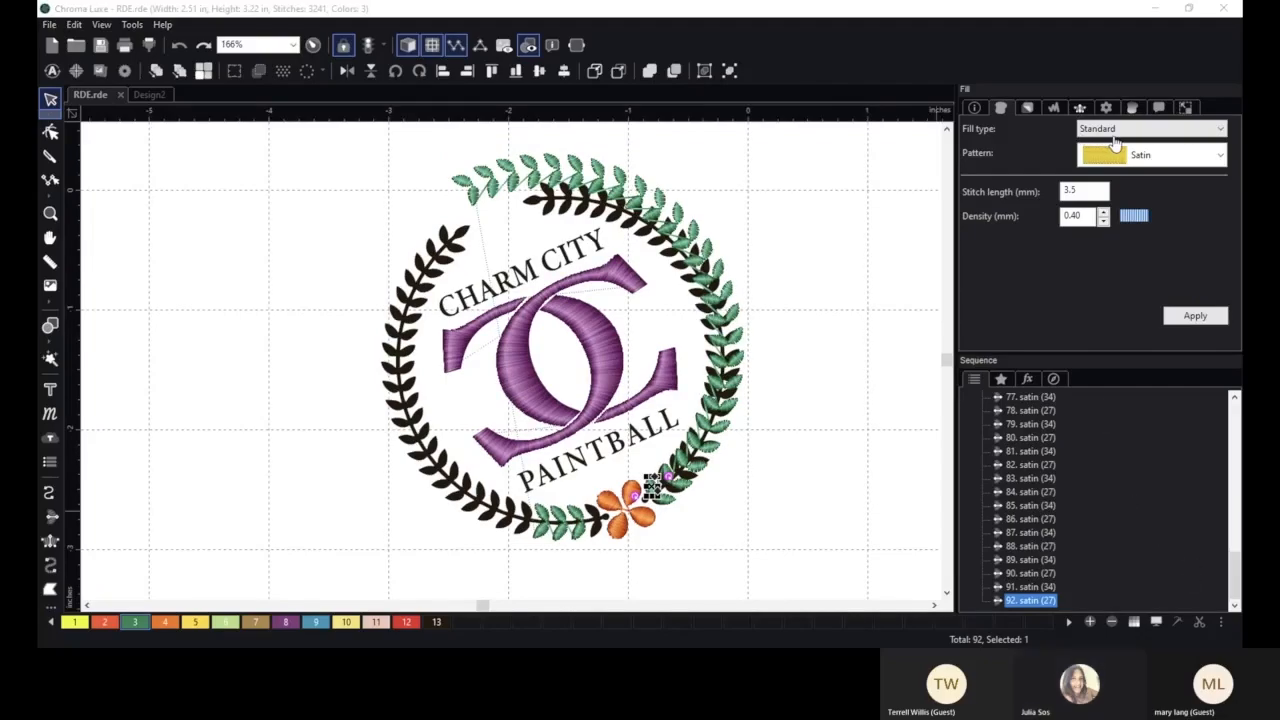
scroll(815, 476, down, 1)
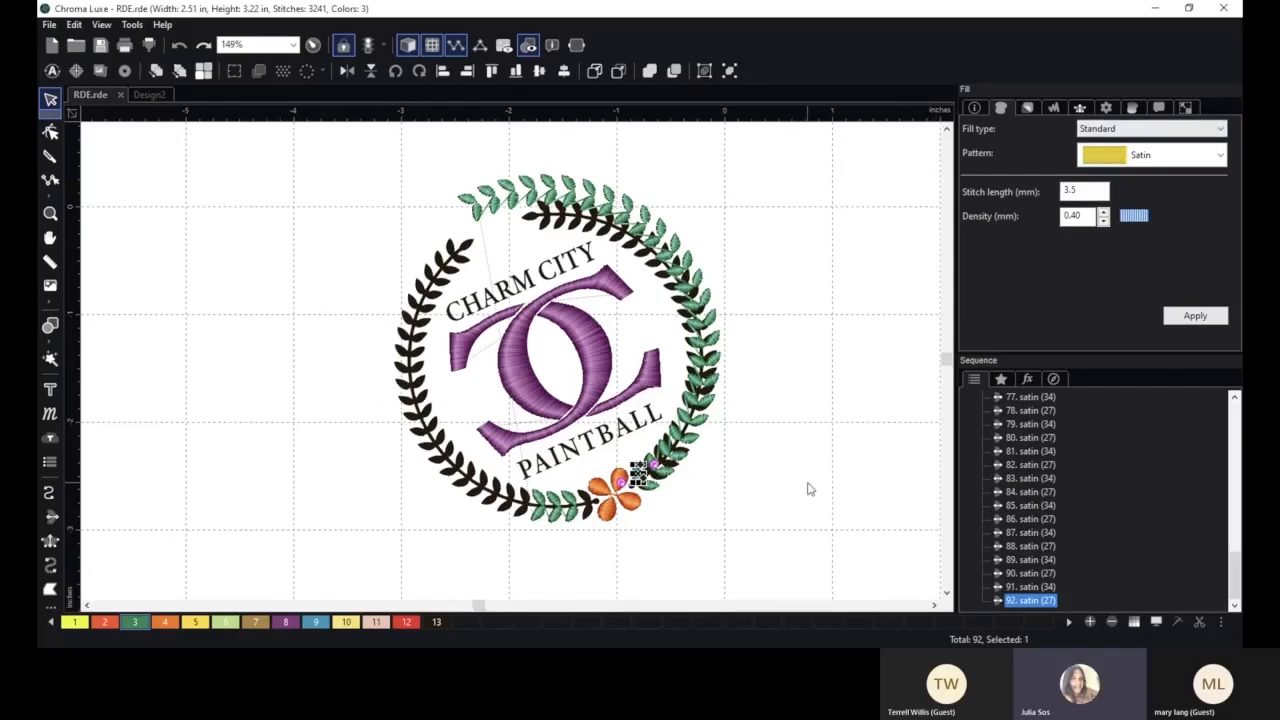
scroll(810, 489, down, 1)
click(585, 543)
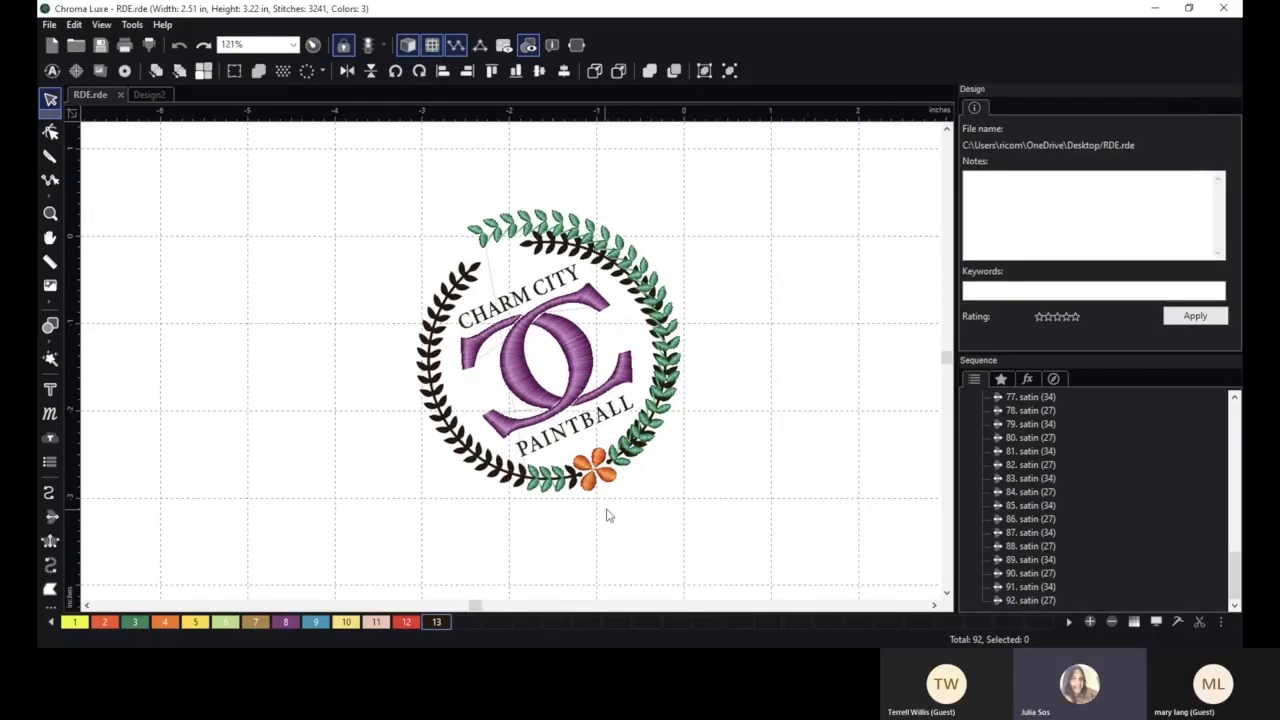
scroll(757, 509, up, 2)
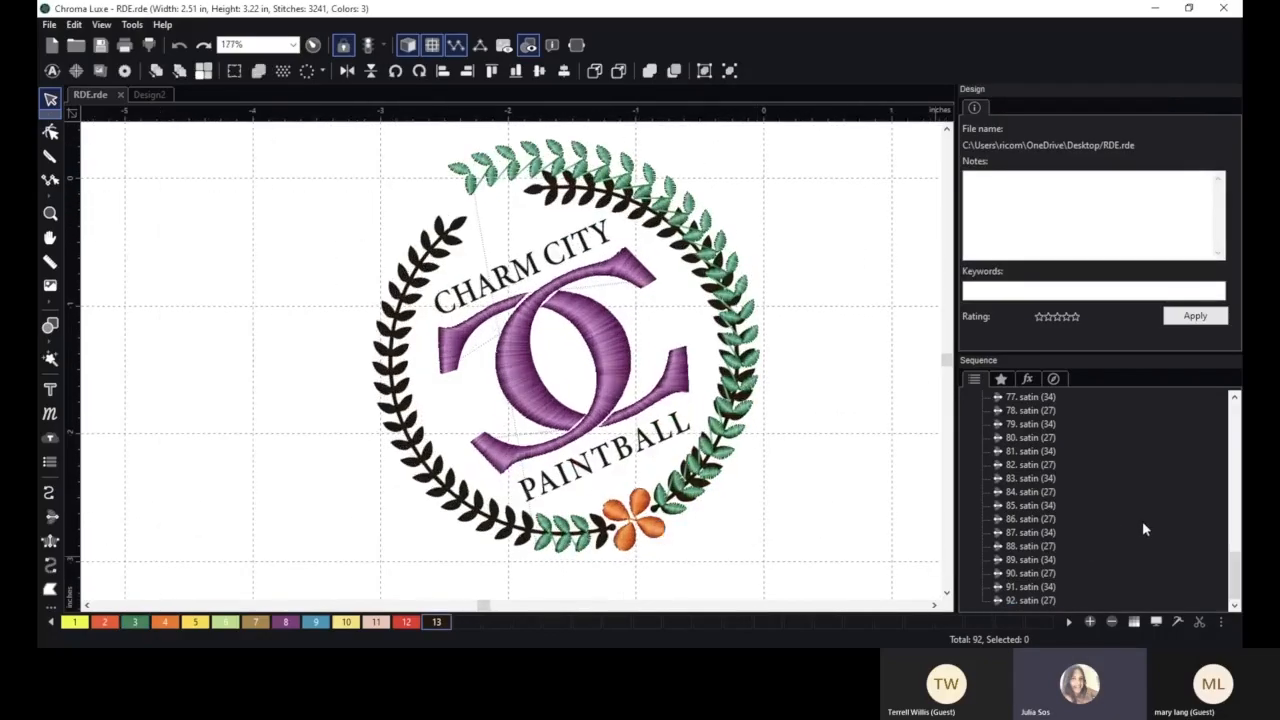
- Scale the right half of the leaf ring down to about 2.25 in wide by 2.70 in high, at 92.5%
scroll(1030, 530, up, 10)
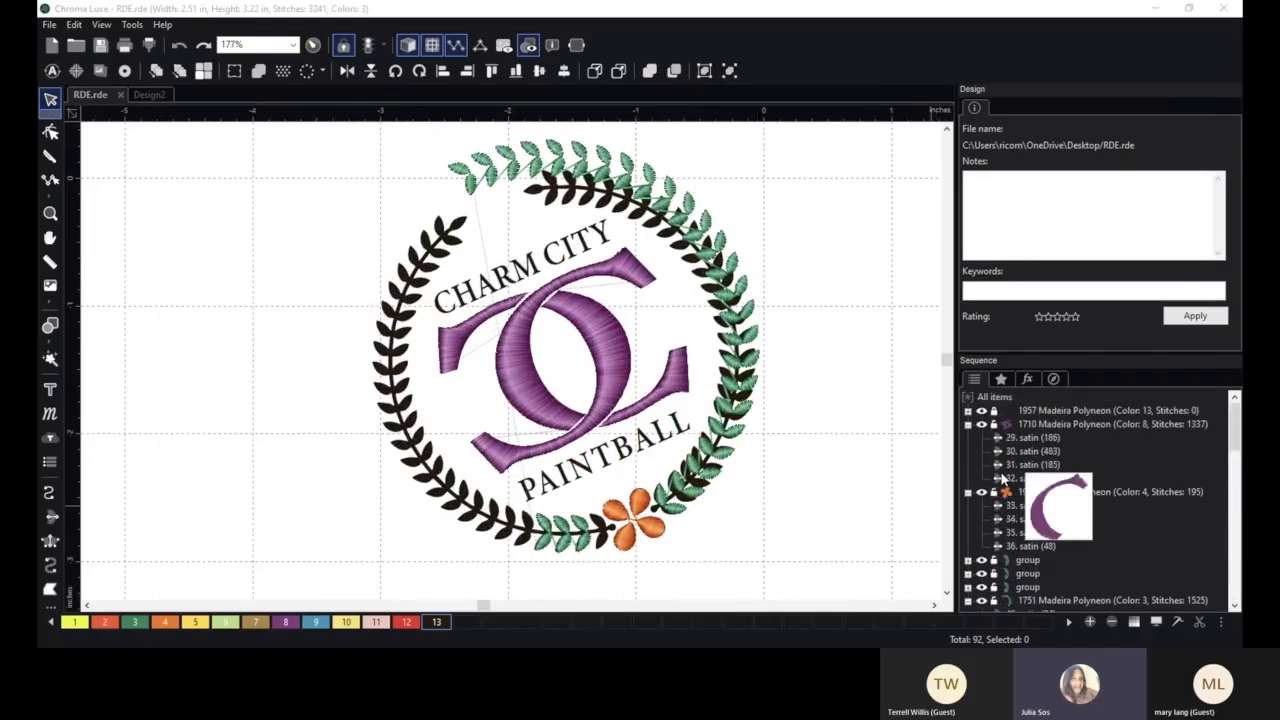
scroll(990, 560, down, 3)
click(1030, 480)
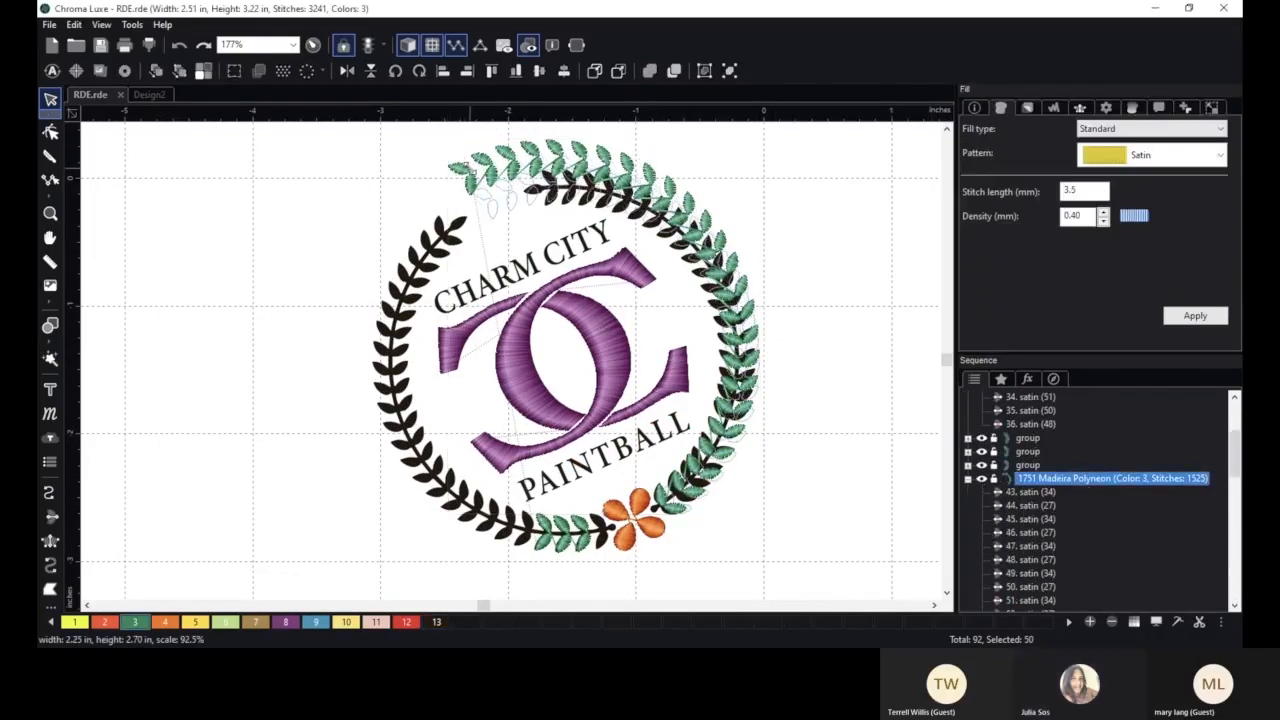
key(ctrl+z)
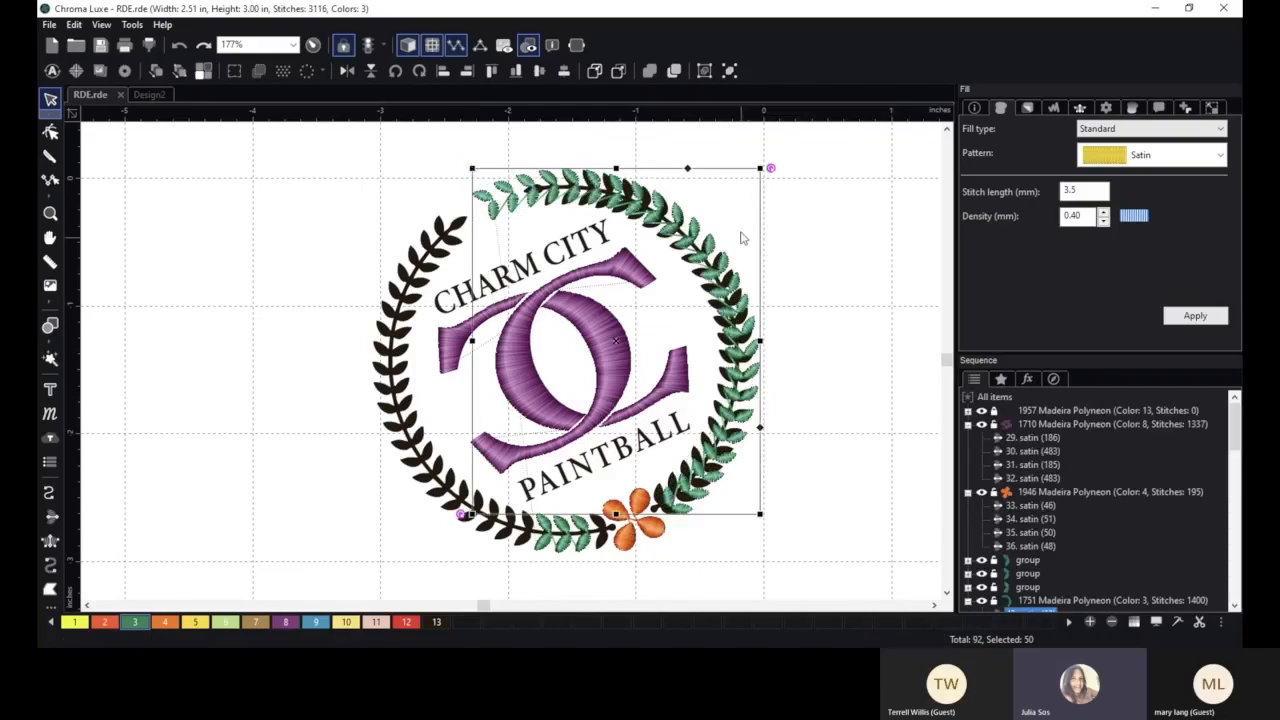
- Rotate, nudge and slightly resize the right half of the leaf ring so its curve follows the black wreath artwork
drag(773, 168, 774, 183)
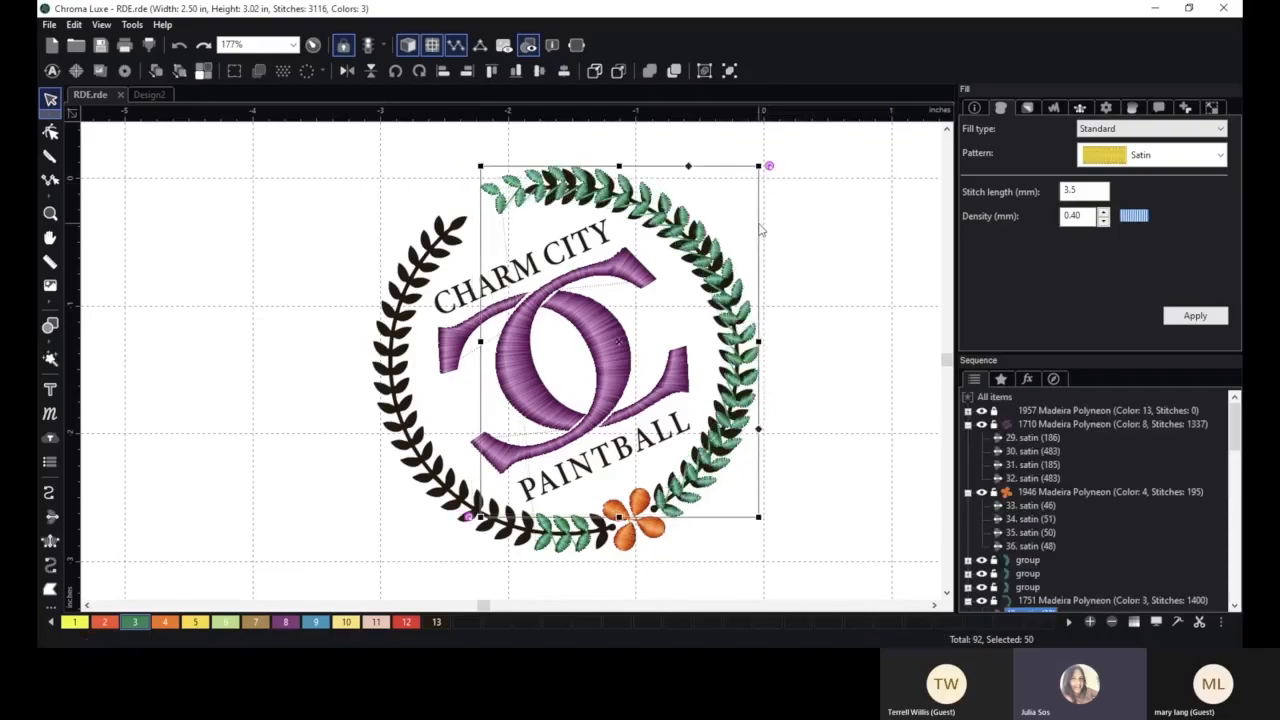
drag(740, 307, 739, 312)
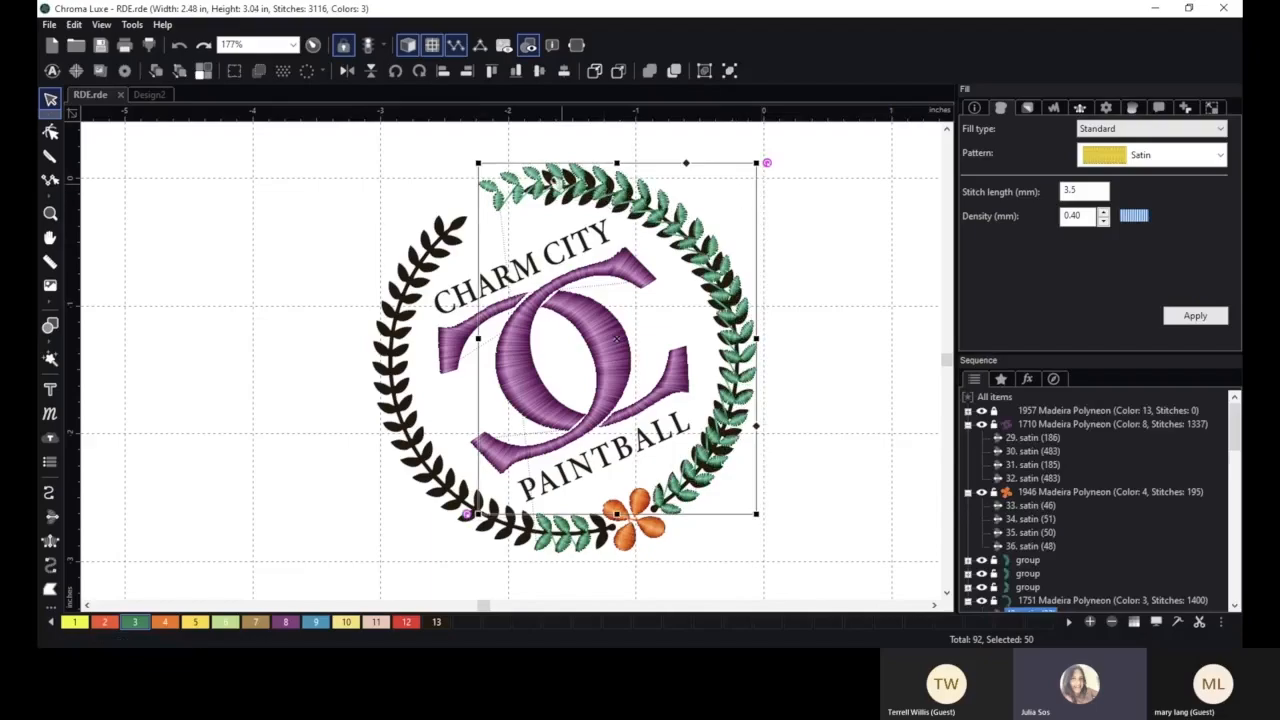
drag(478, 162, 484, 167)
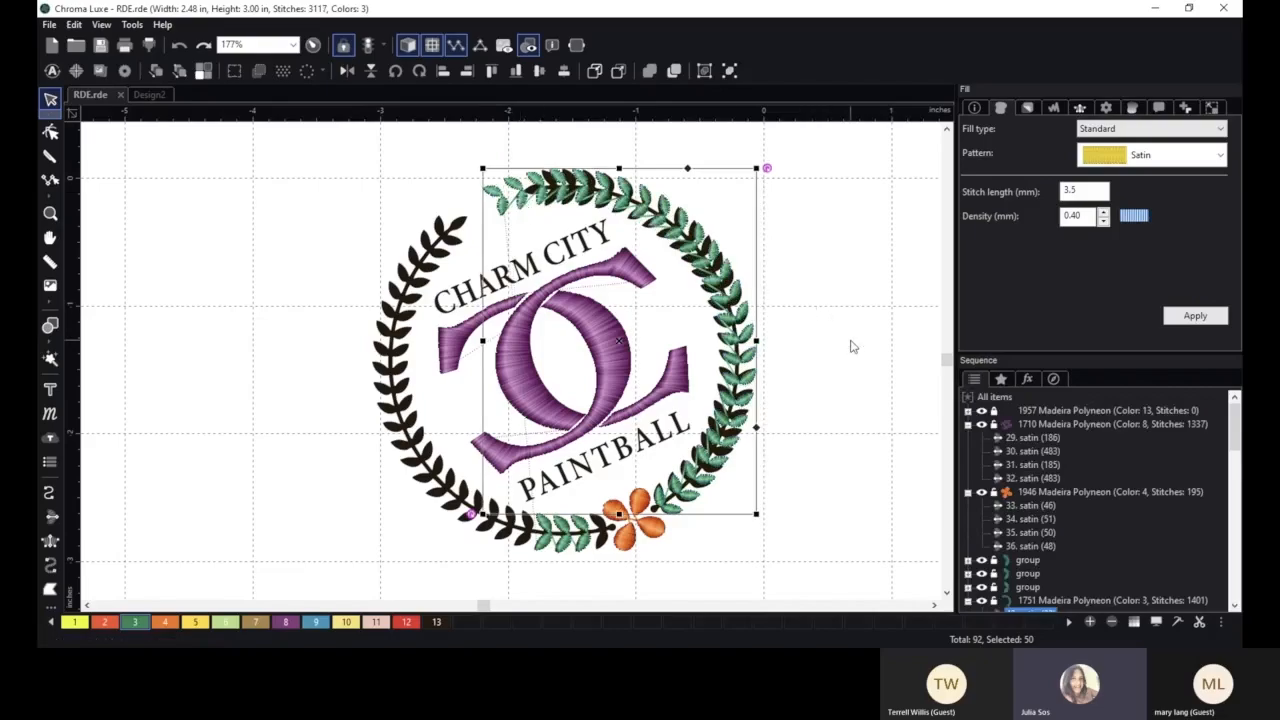
- Delete the two leaf pairs that extend past the black wreath at the ring's upper end
click(865, 228)
drag(466, 176, 532, 218)
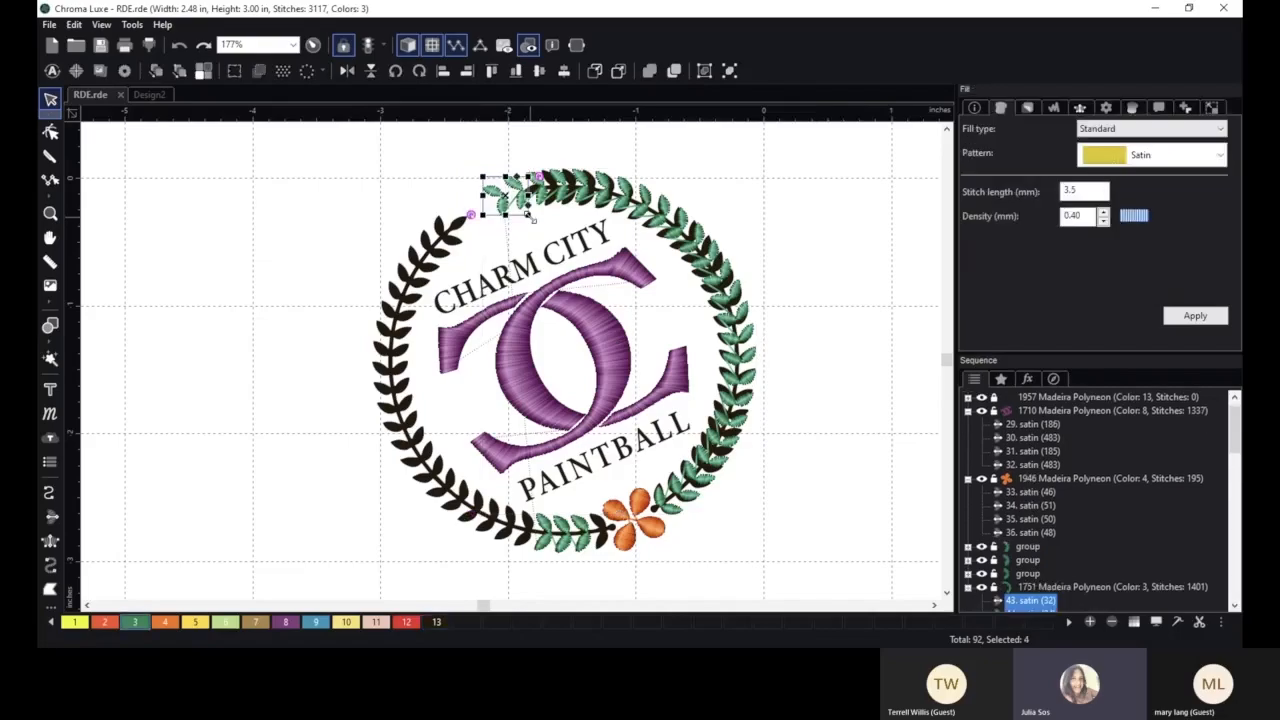
key(Delete)
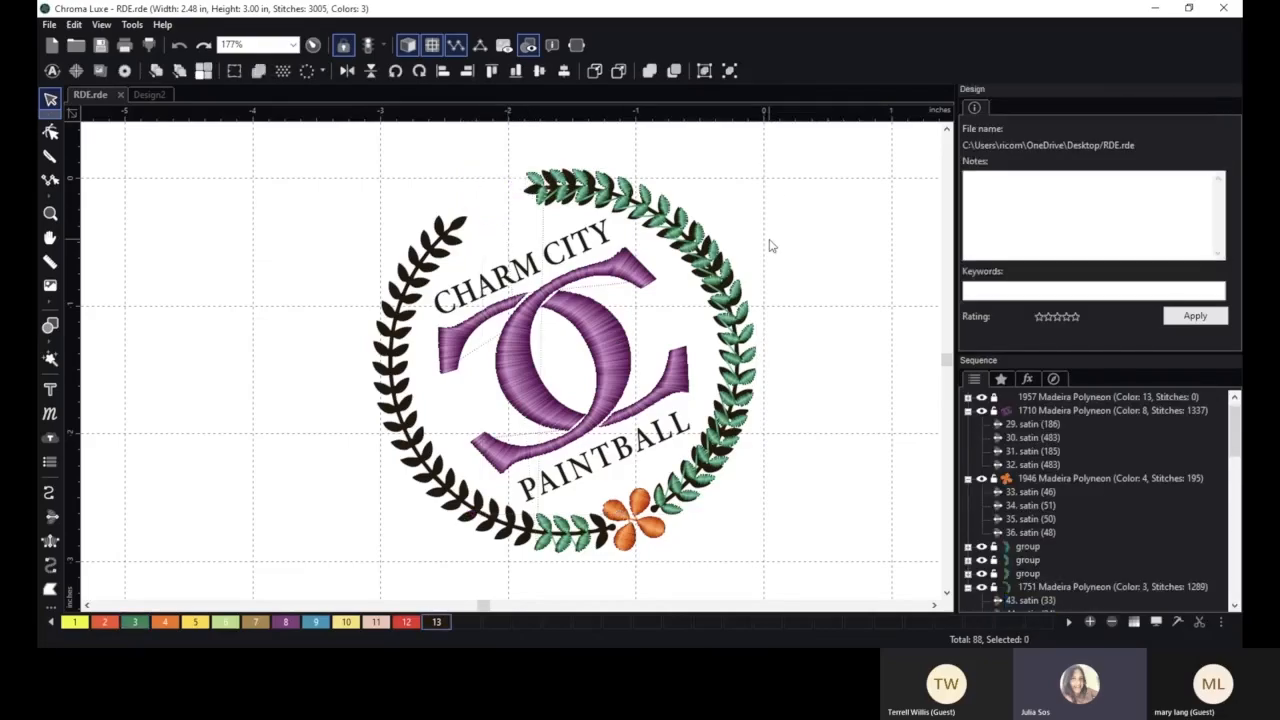
scroll(775, 233, down, 1)
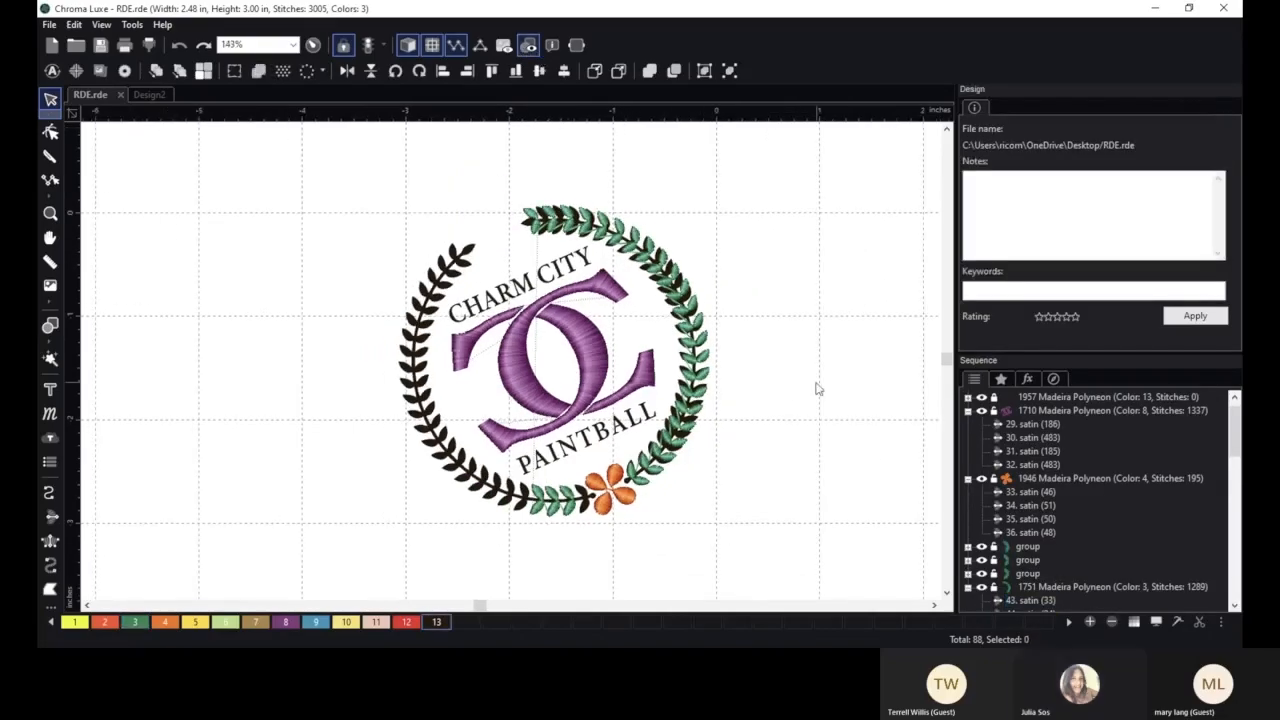
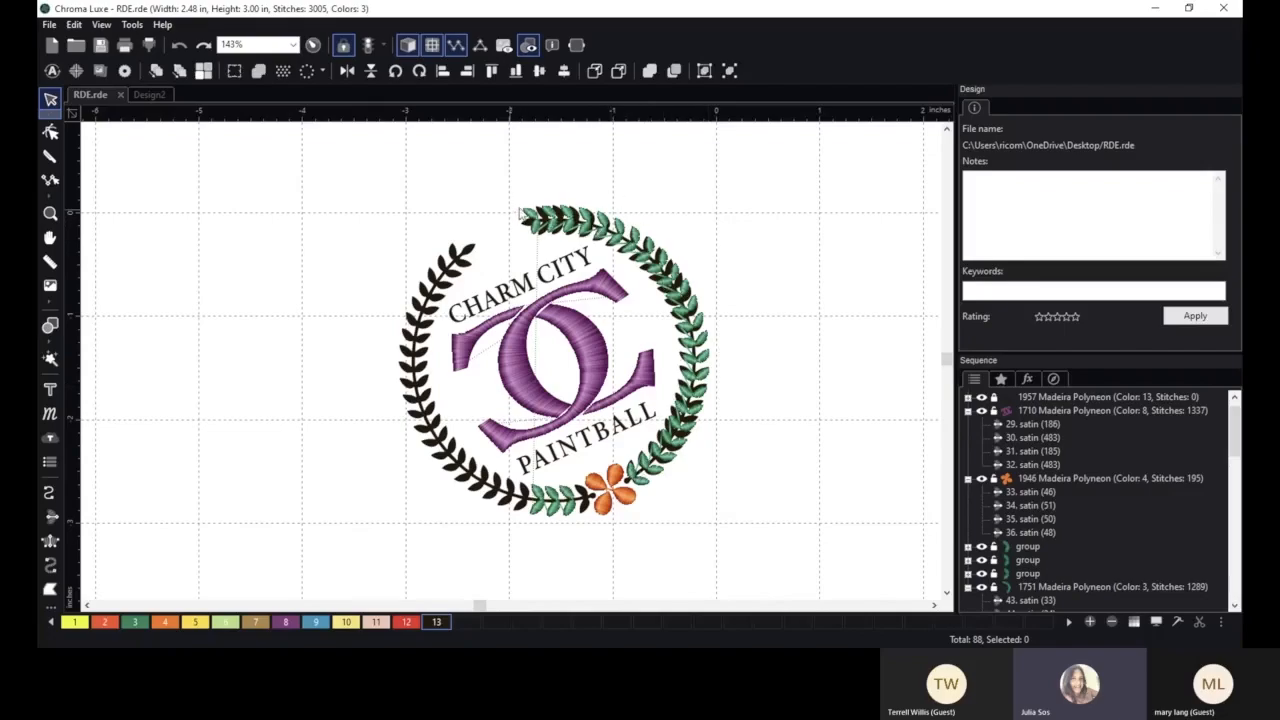
- Hide the black logo artwork to check the stitched leaf ring, and show the artwork again
scroll(815, 400, down, 1)
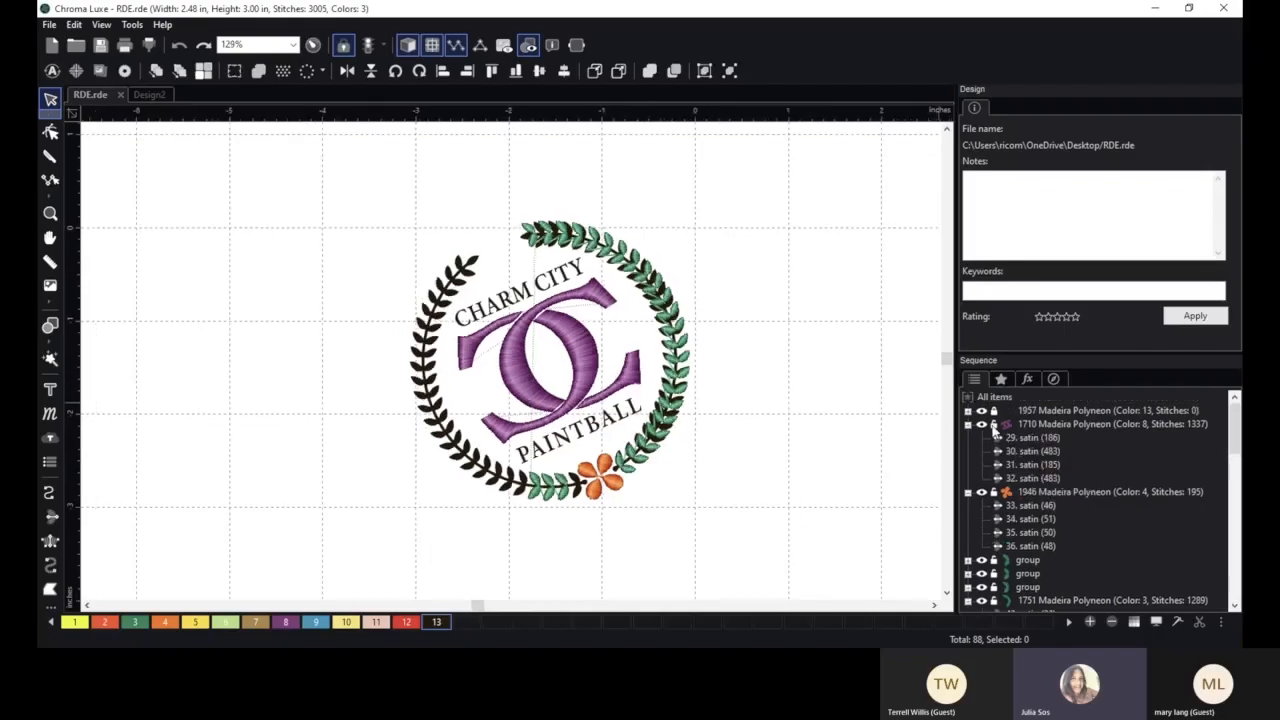
click(994, 412)
click(983, 412)
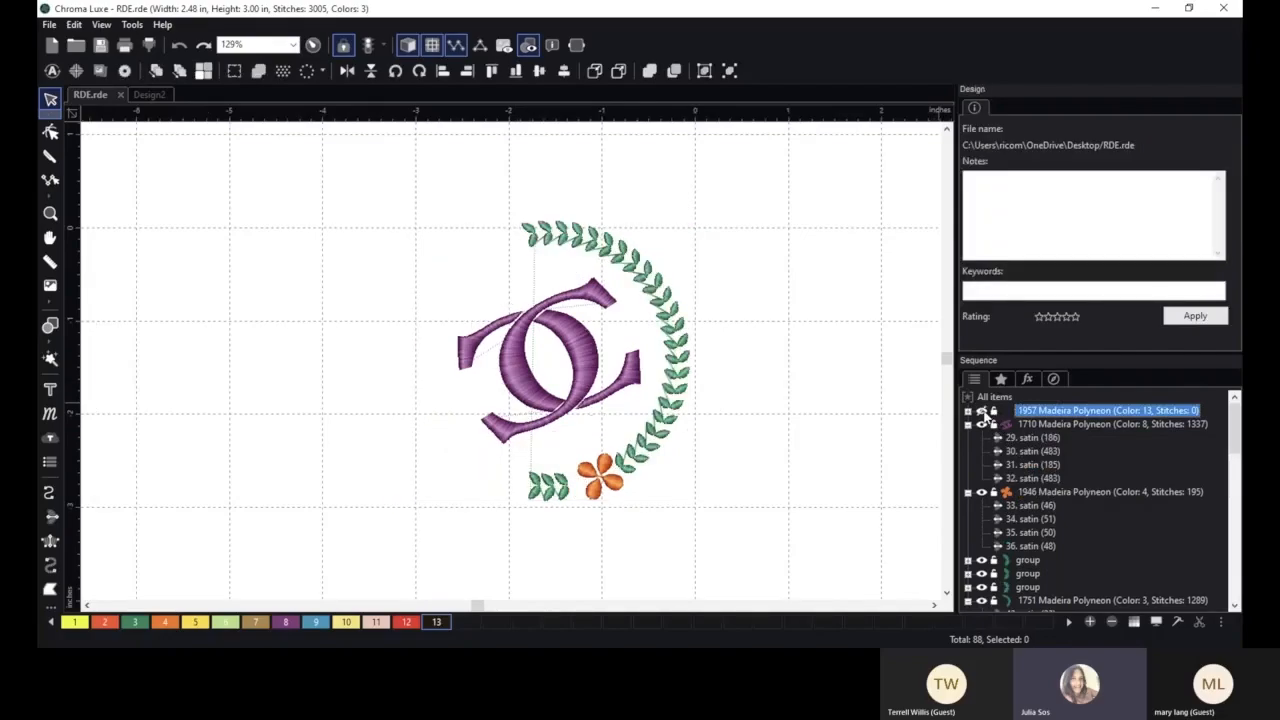
click(983, 412)
scroll(810, 395, up, 4)
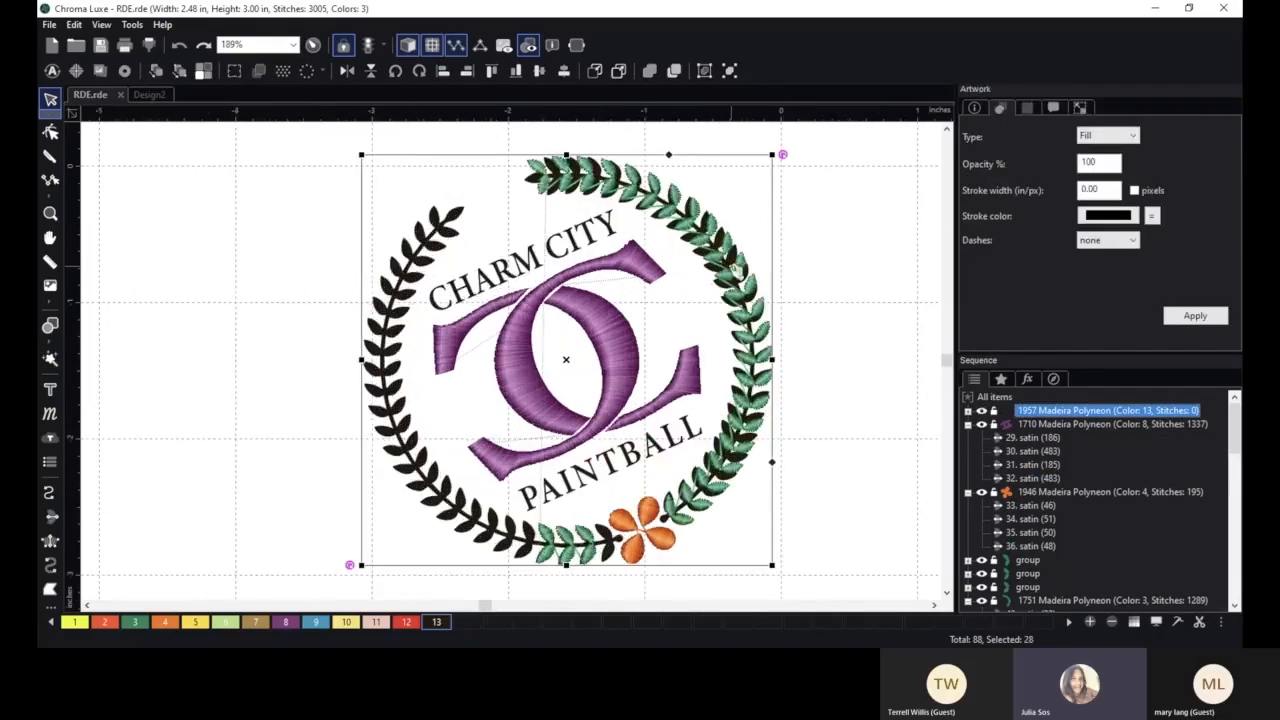
click(810, 284)
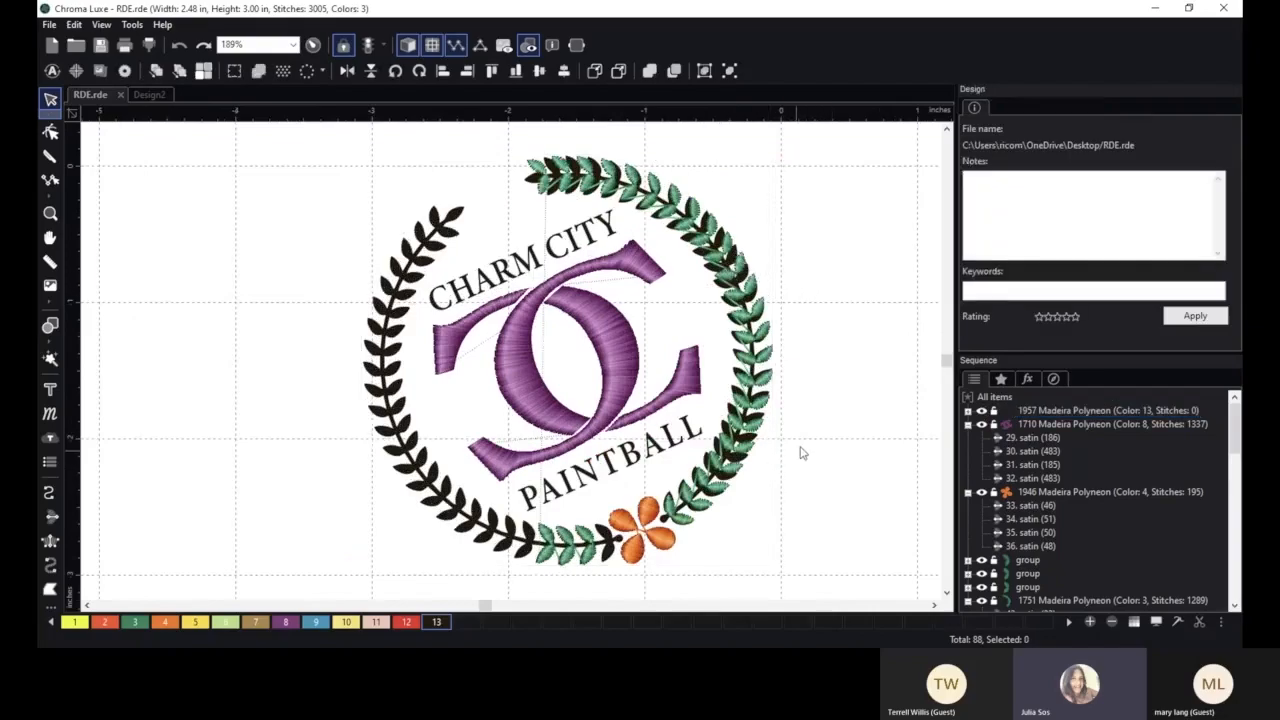
- Shift the three leaf pairs at the ring's upper end slightly to line up with the black leaves
drag(502, 147, 616, 158)
click(595, 176)
click(514, 220)
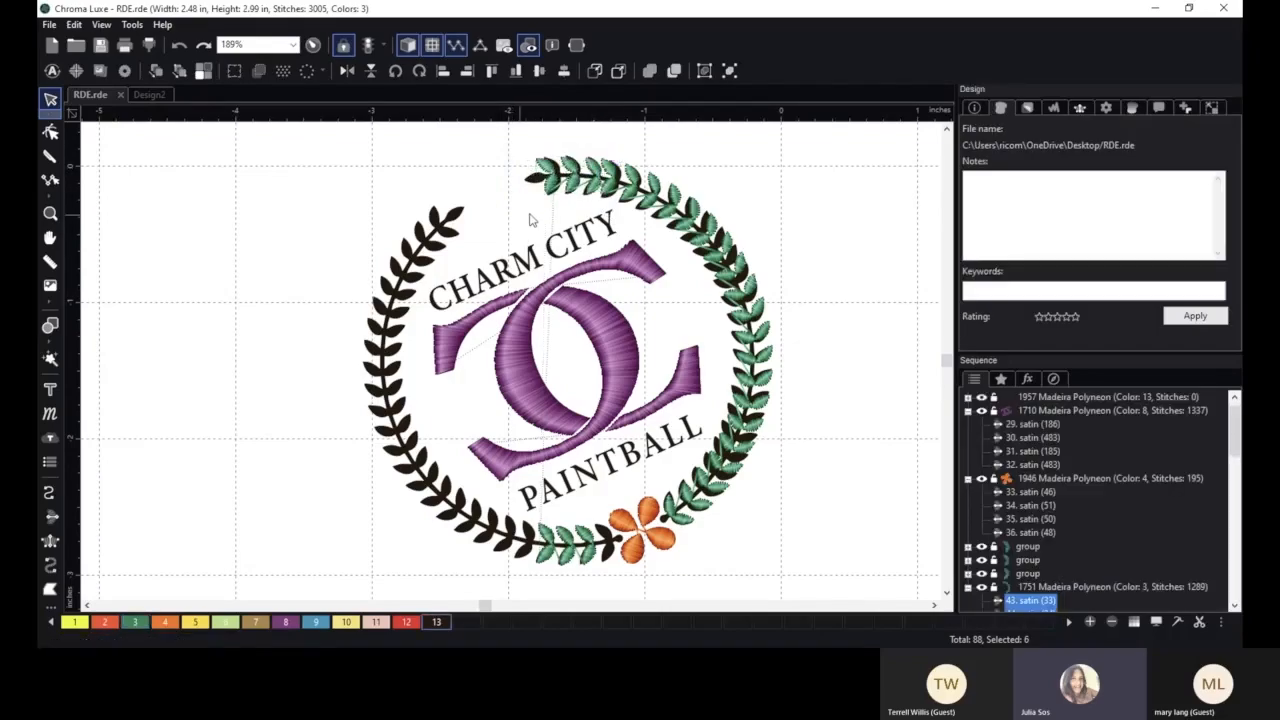
- Try to reposition the two leaves of one pair above the flower over the black artwork, and undo both moves
scroll(813, 250, up, 1)
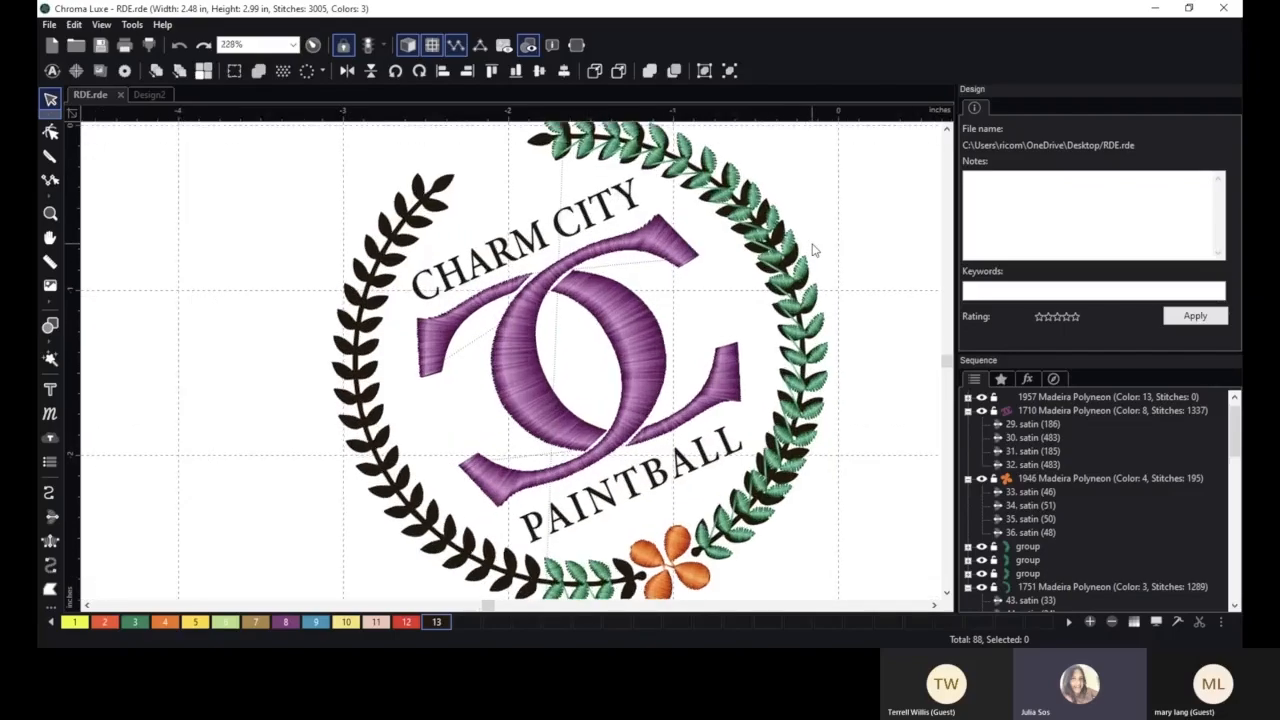
key(space)
drag(843, 448, 713, 338)
scroll(713, 338, up, 3)
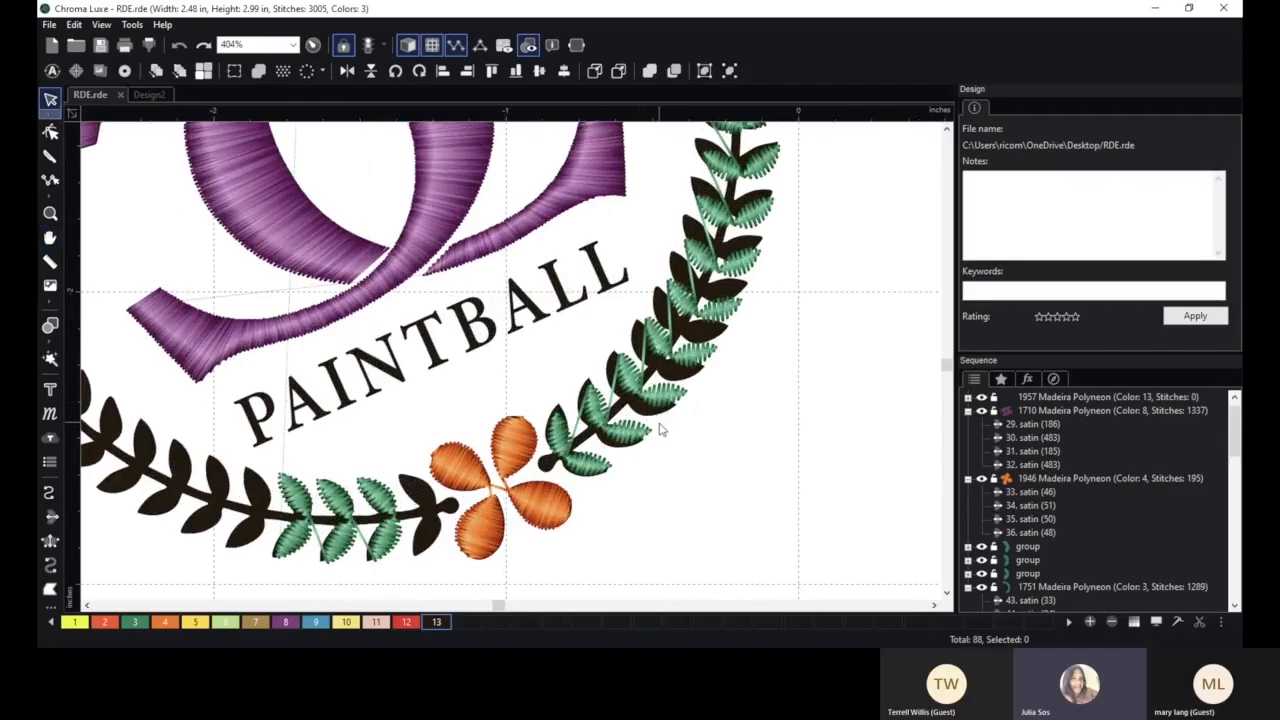
click(652, 338)
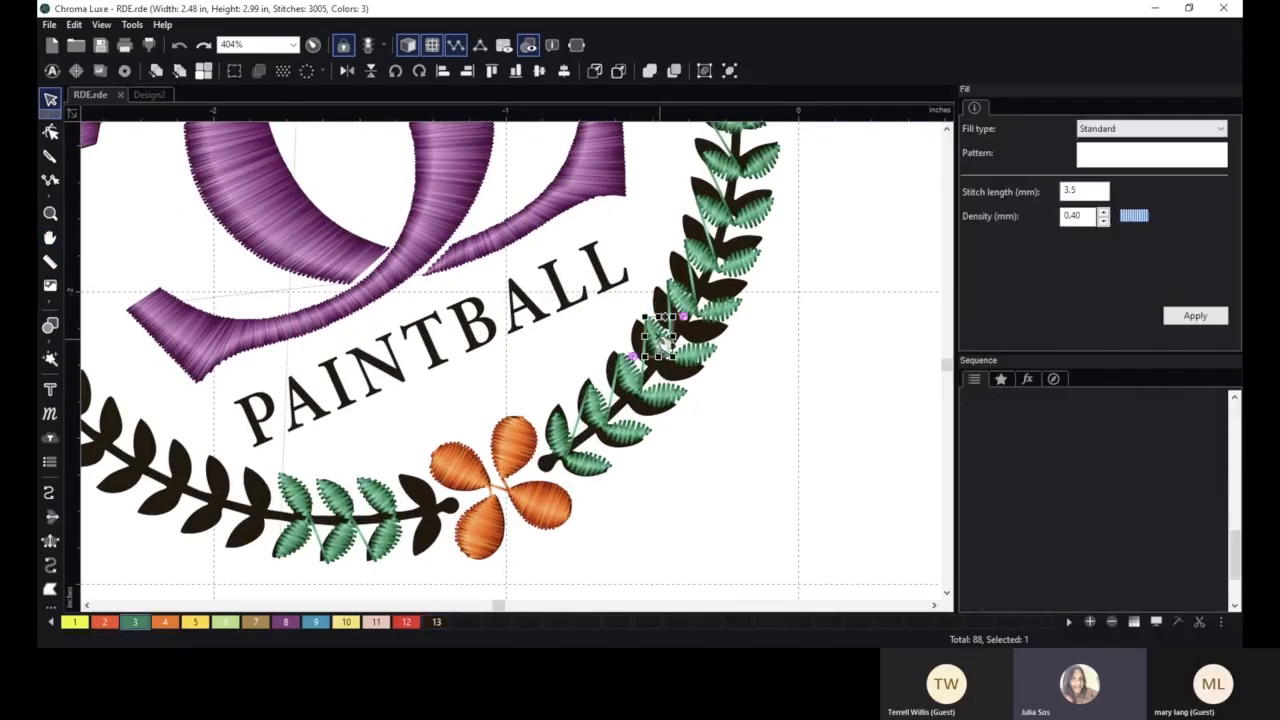
drag(692, 364, 680, 372)
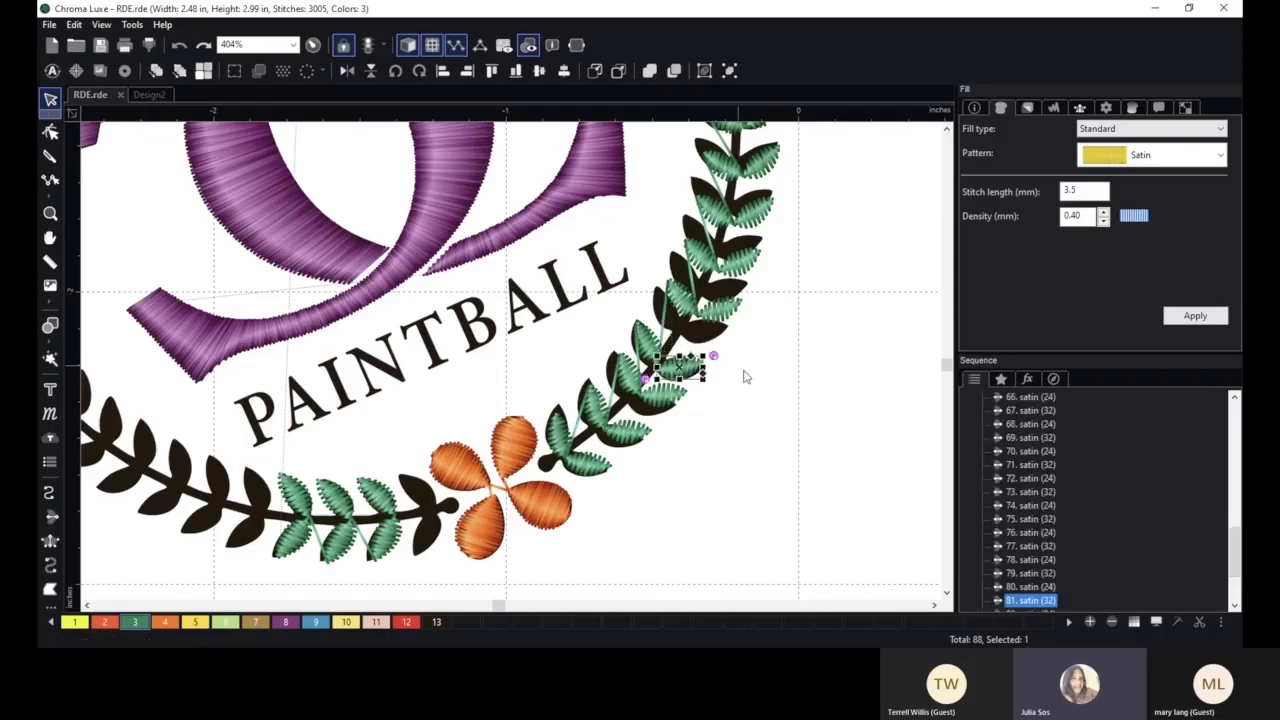
click(745, 385)
key(ctrl+z)
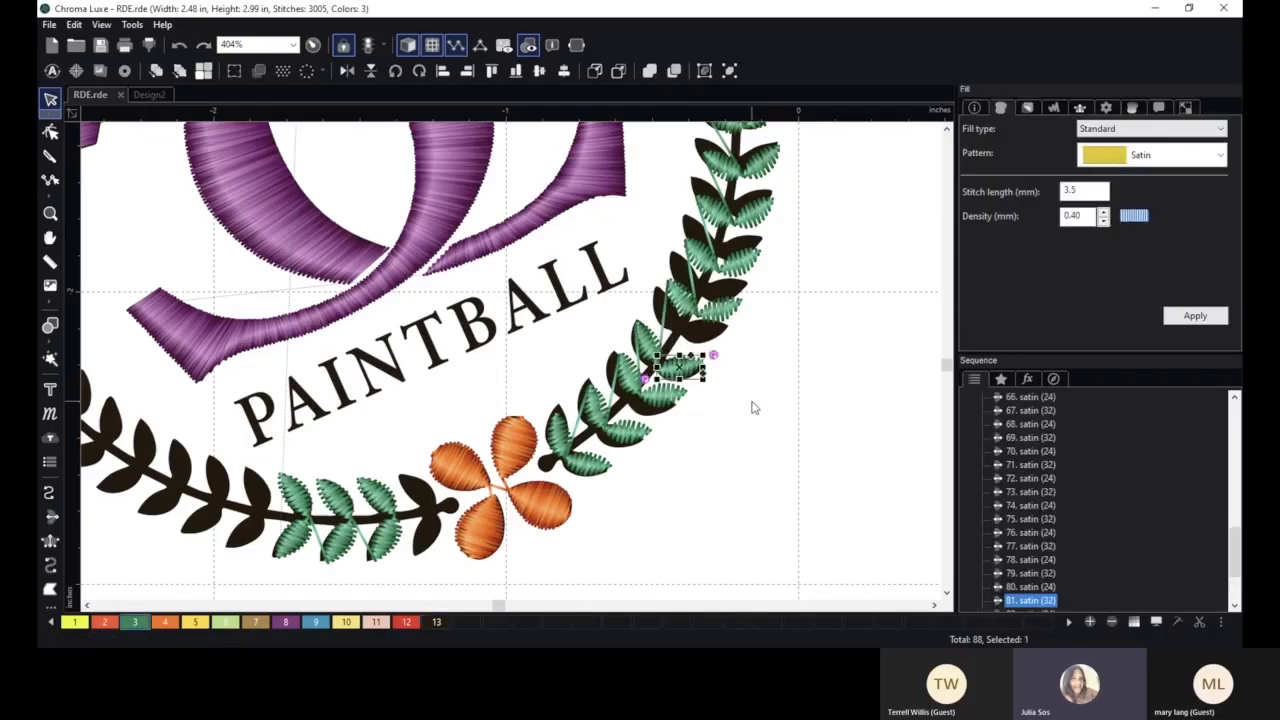
key(ctrl+z)
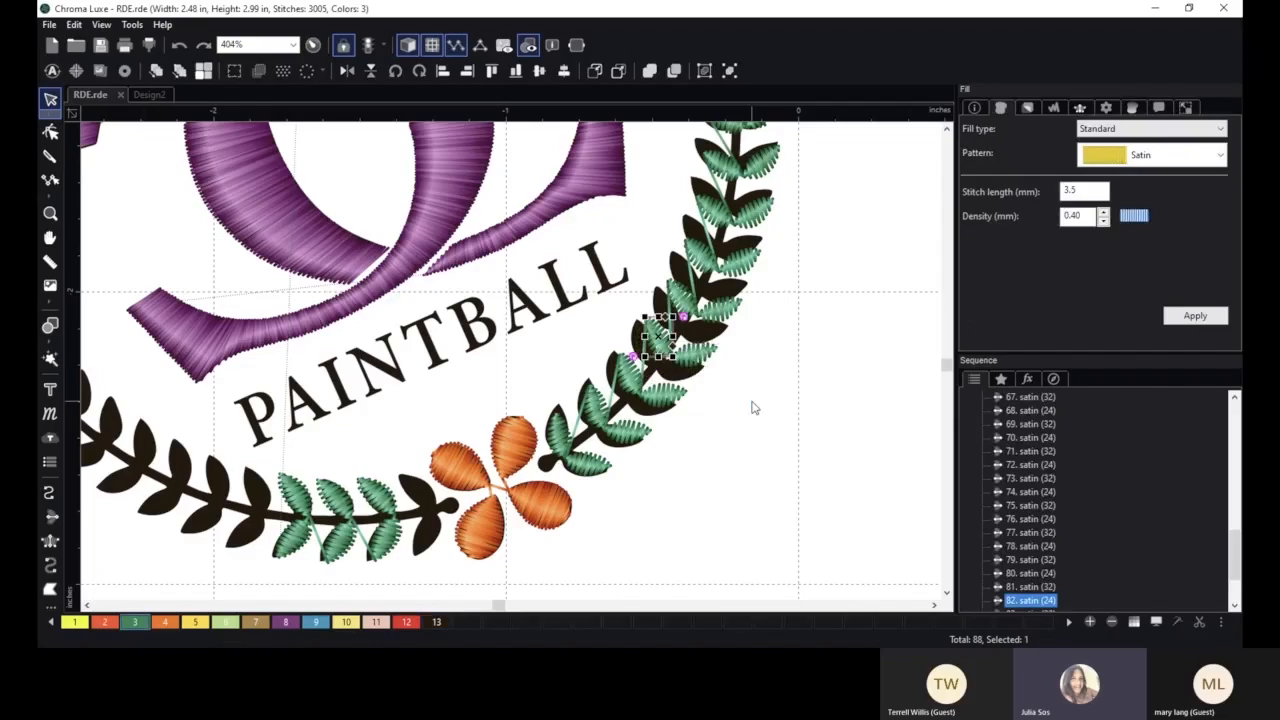
scroll(754, 407, down, 3)
click(692, 349)
scroll(692, 349, down, 1)
- Duplicate the first leaf at the ring's upper end and place the copy over the black wreath's tip leaf
key(space)
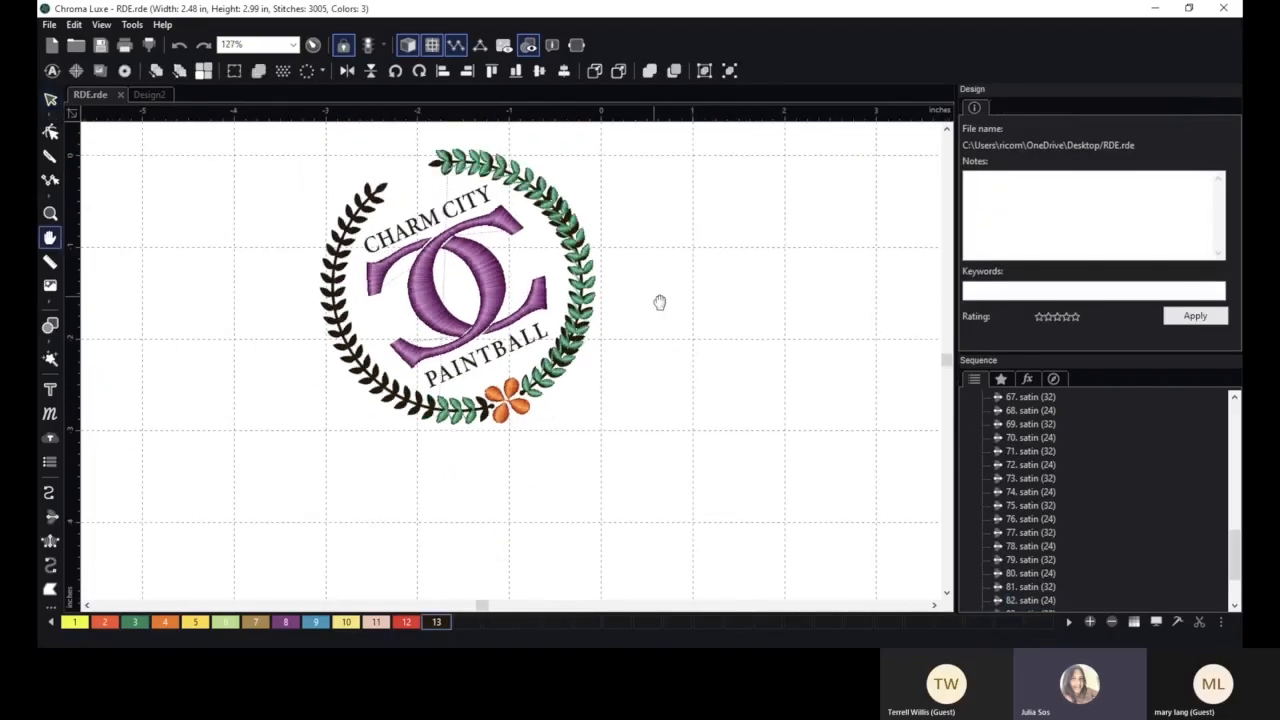
drag(660, 302, 686, 357)
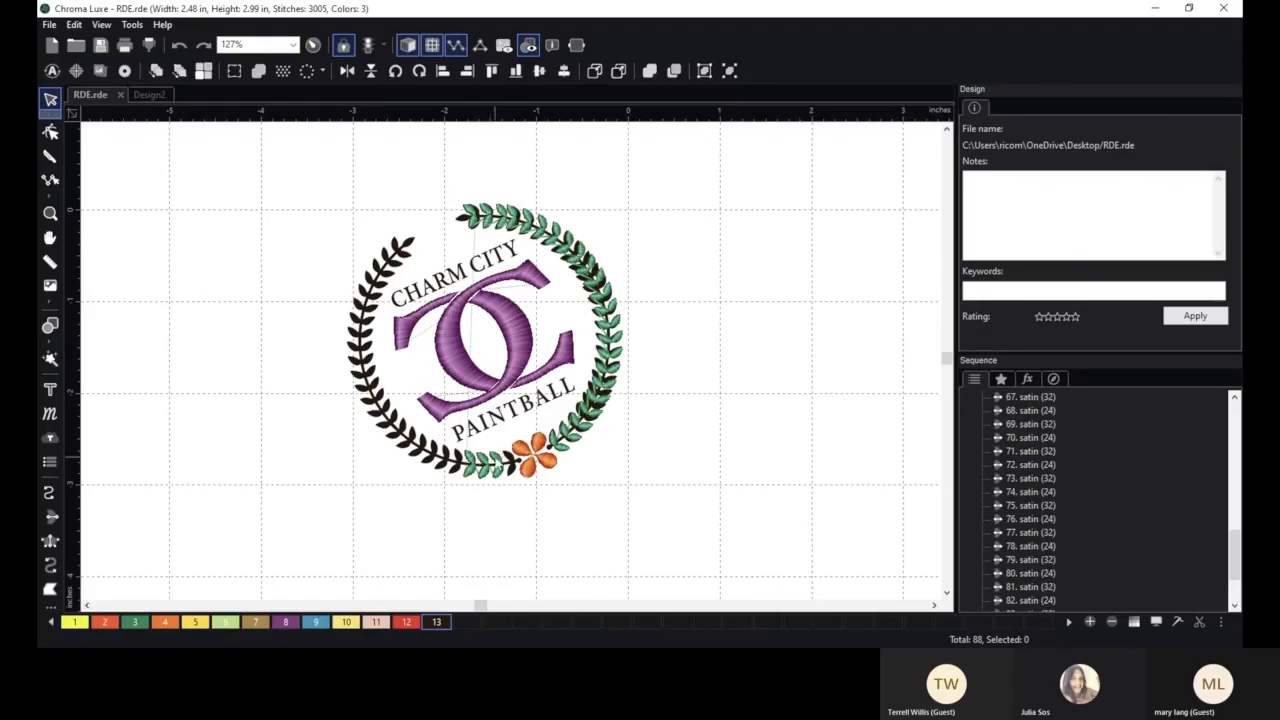
key(space)
drag(453, 253, 498, 320)
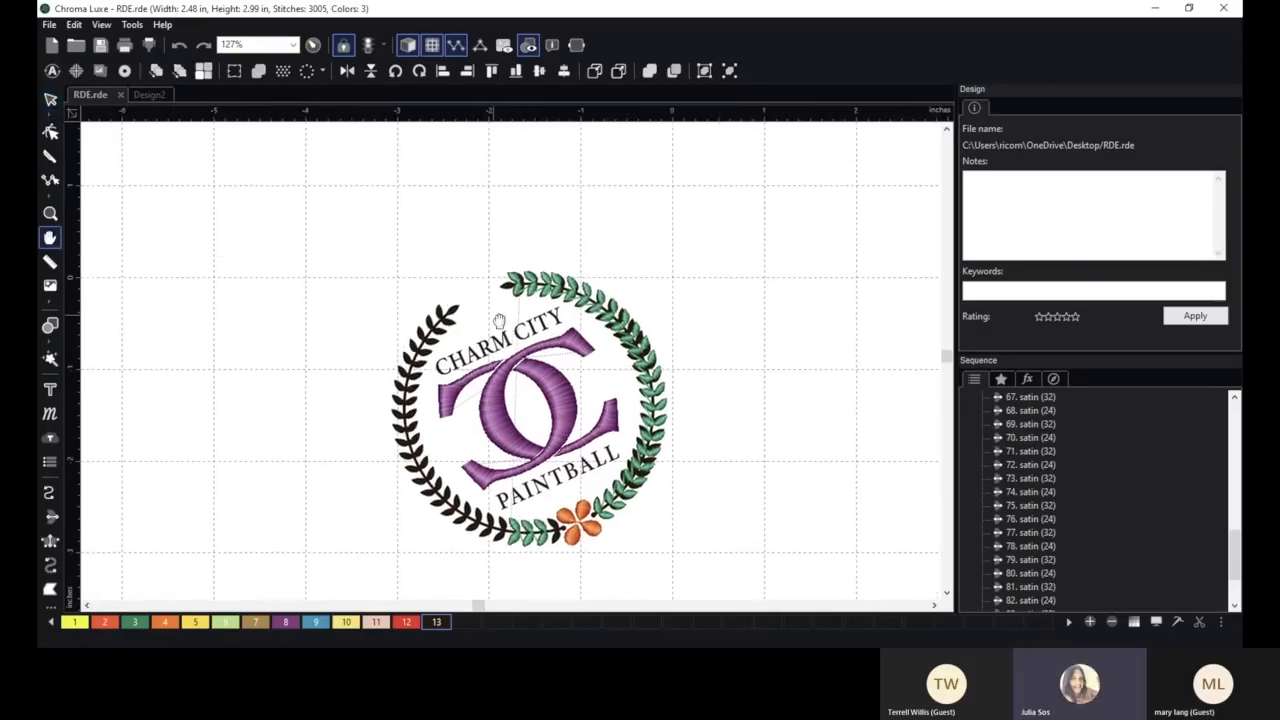
scroll(498, 320, up, 3)
click(491, 213)
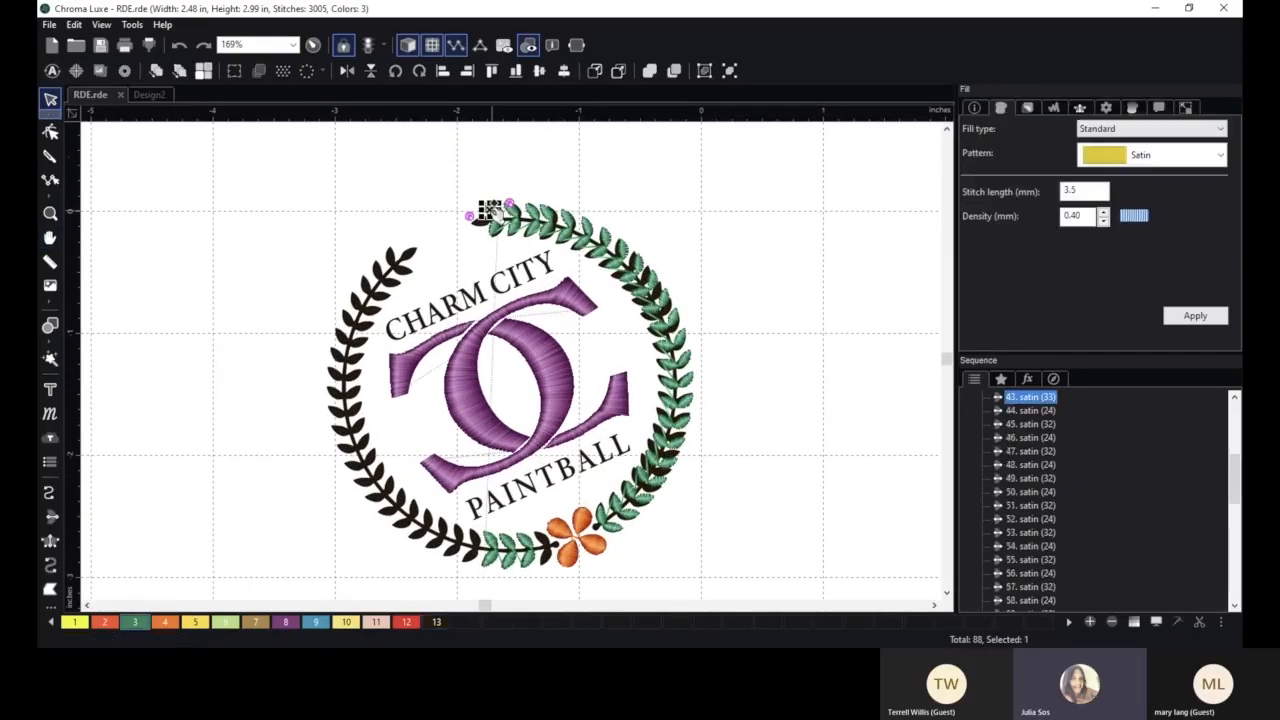
drag(495, 212, 462, 224)
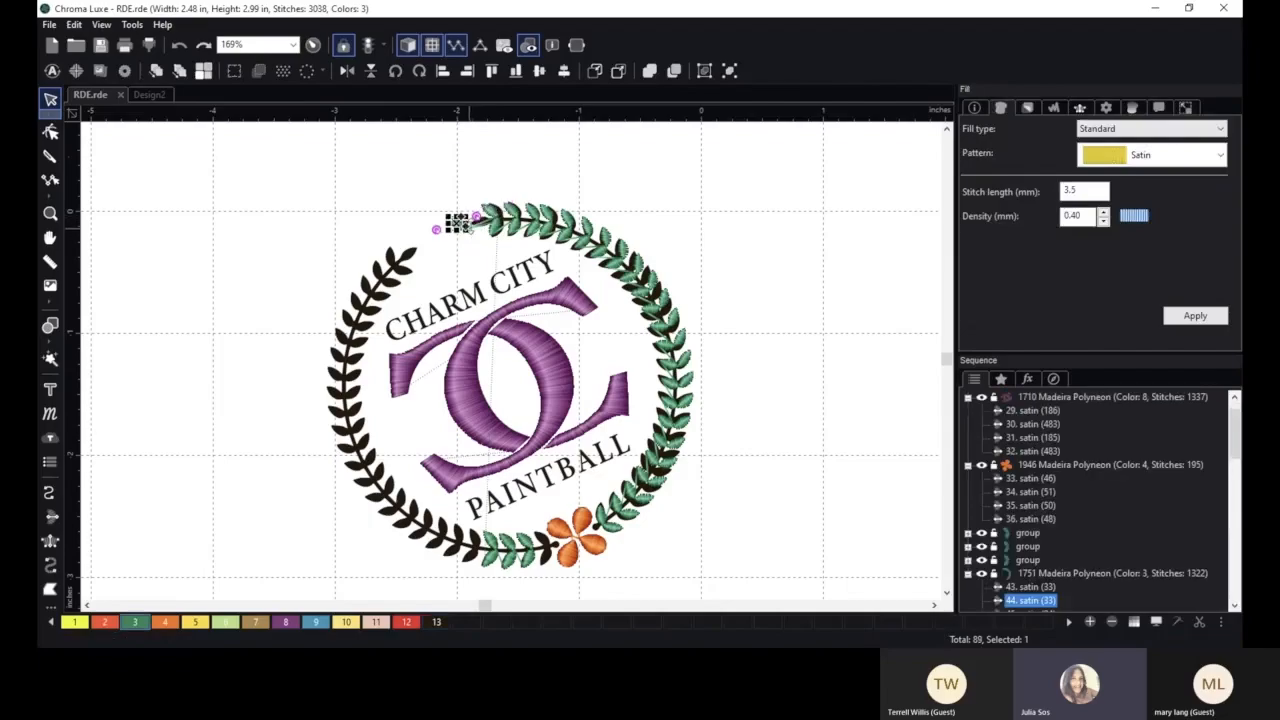
scroll(548, 385, up, 6)
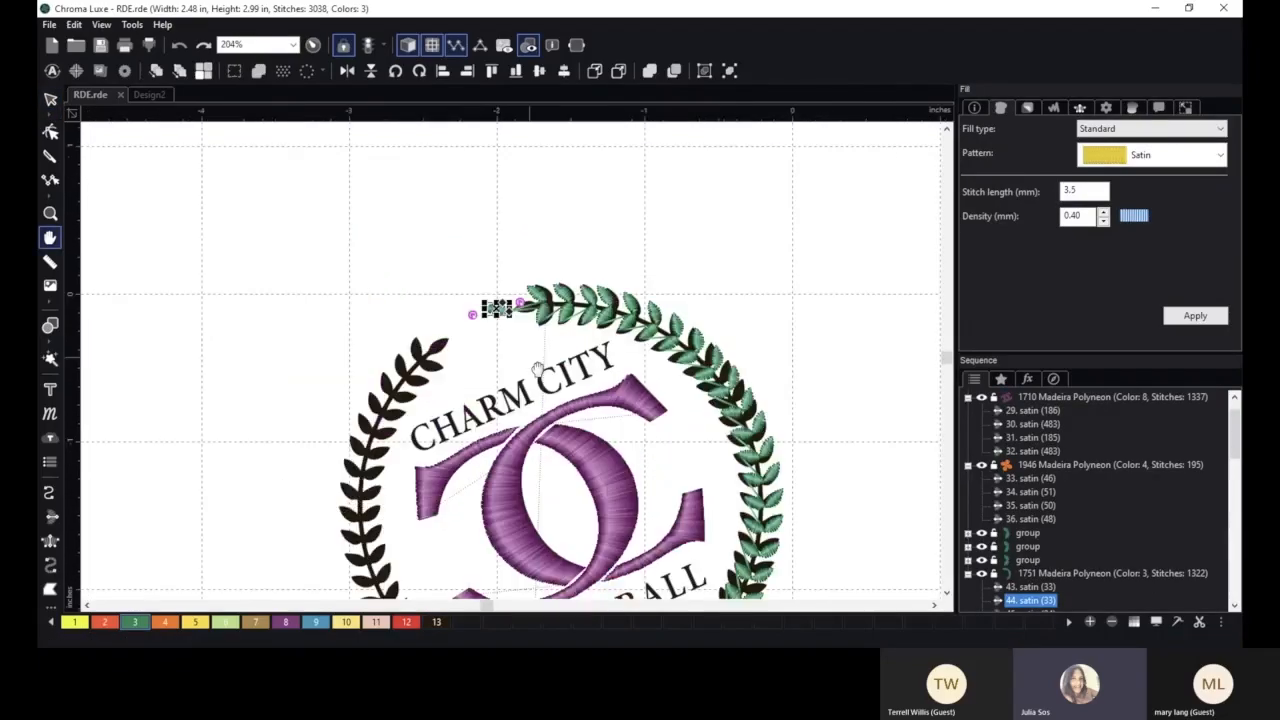
scroll(548, 385, up, 1)
drag(508, 292, 600, 294)
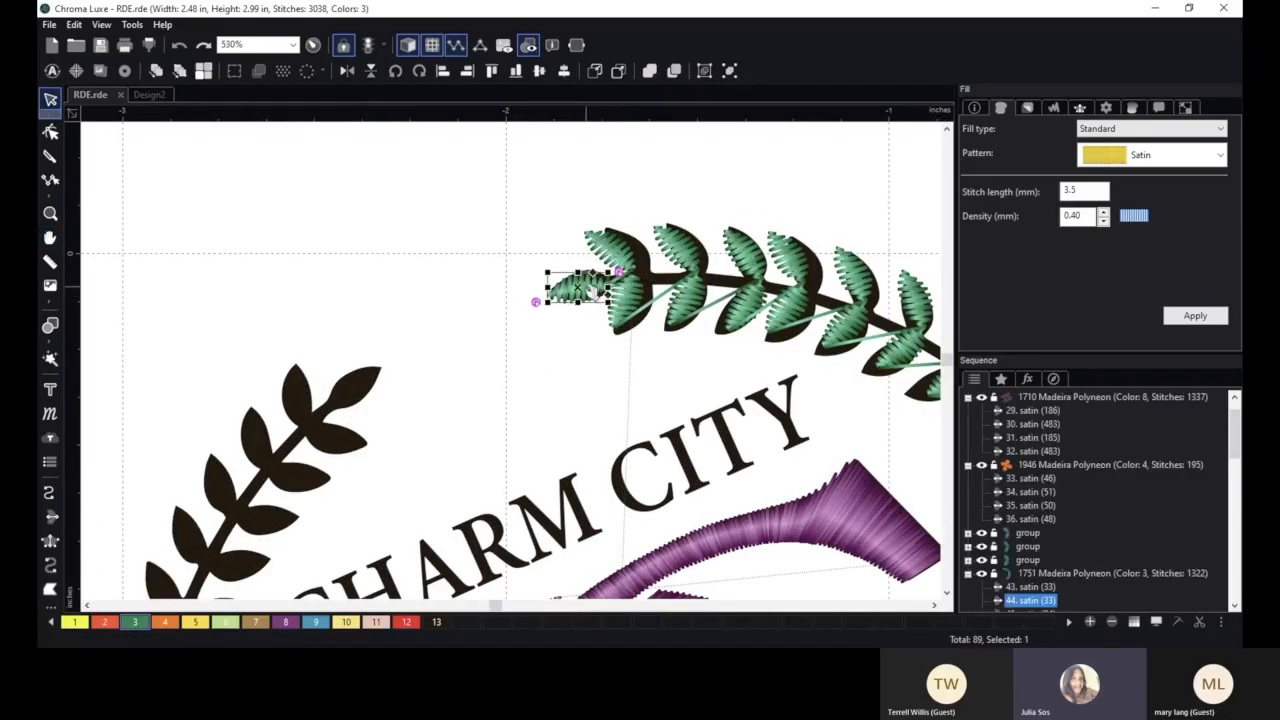
click(560, 368)
scroll(591, 374, down, 3)
key(h)
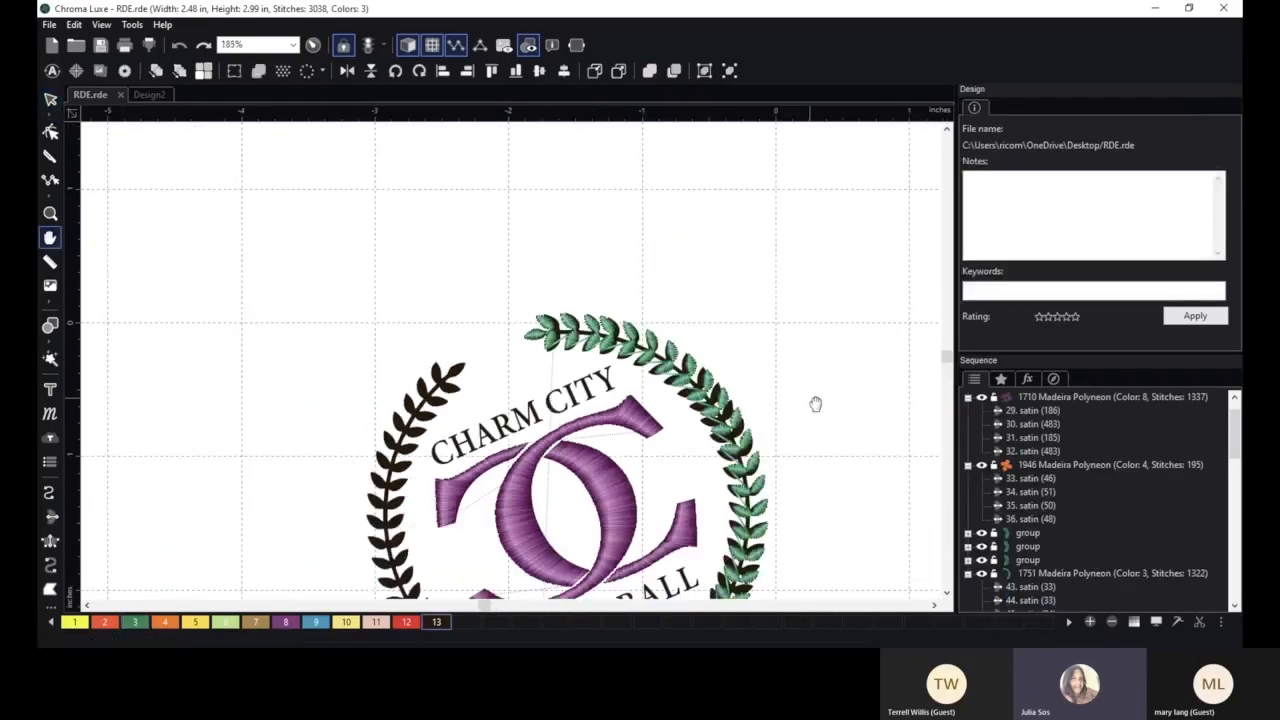
drag(814, 403, 744, 266)
key(Escape)
scroll(731, 323, down, 1)
drag(471, 551, 513, 547)
key(ctrl+z)
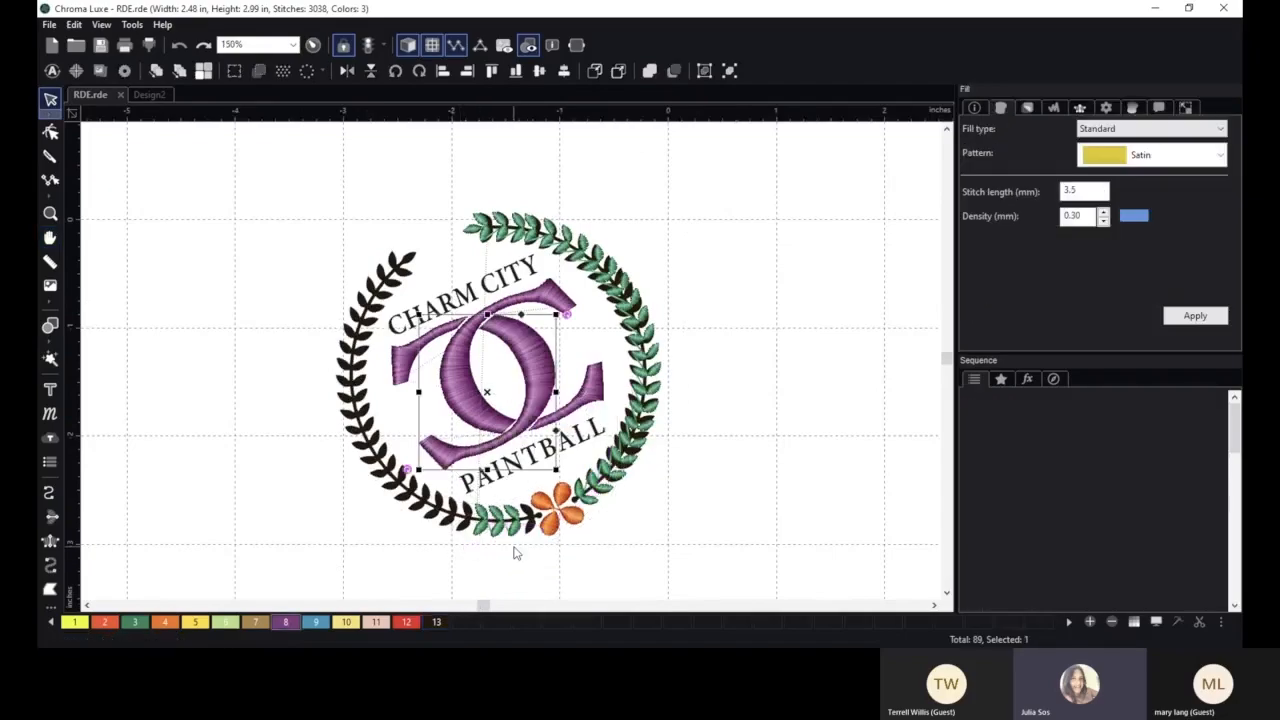
click(843, 517)
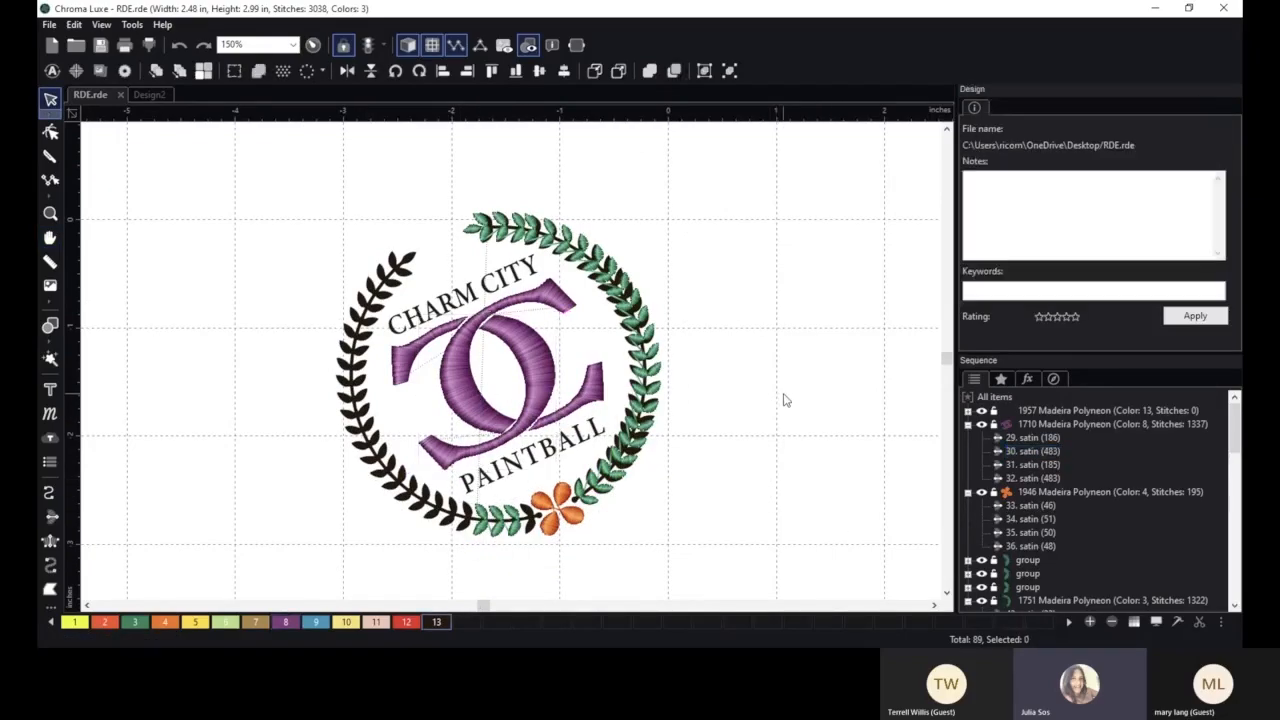
- Move the stitch exit point of the second inner leaf up from the flower (satin 87) from its tip to its base at the stem
scroll(784, 400, up, 2)
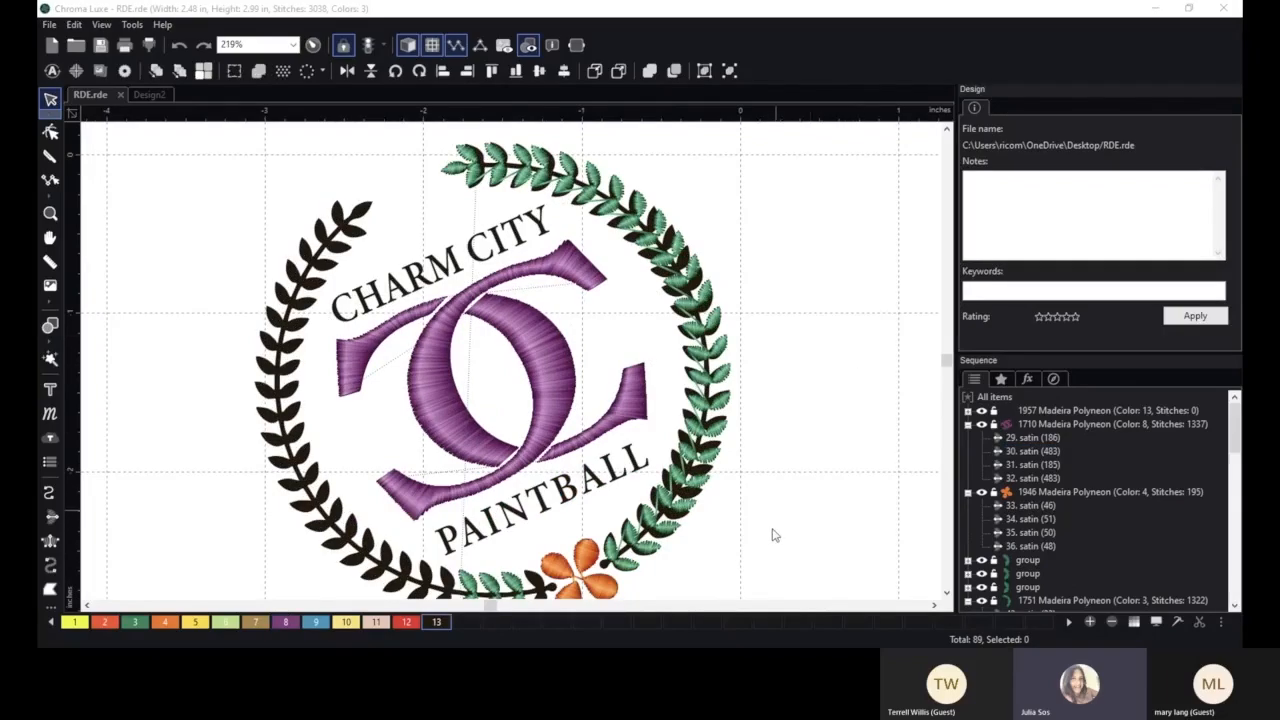
drag(746, 546, 737, 410)
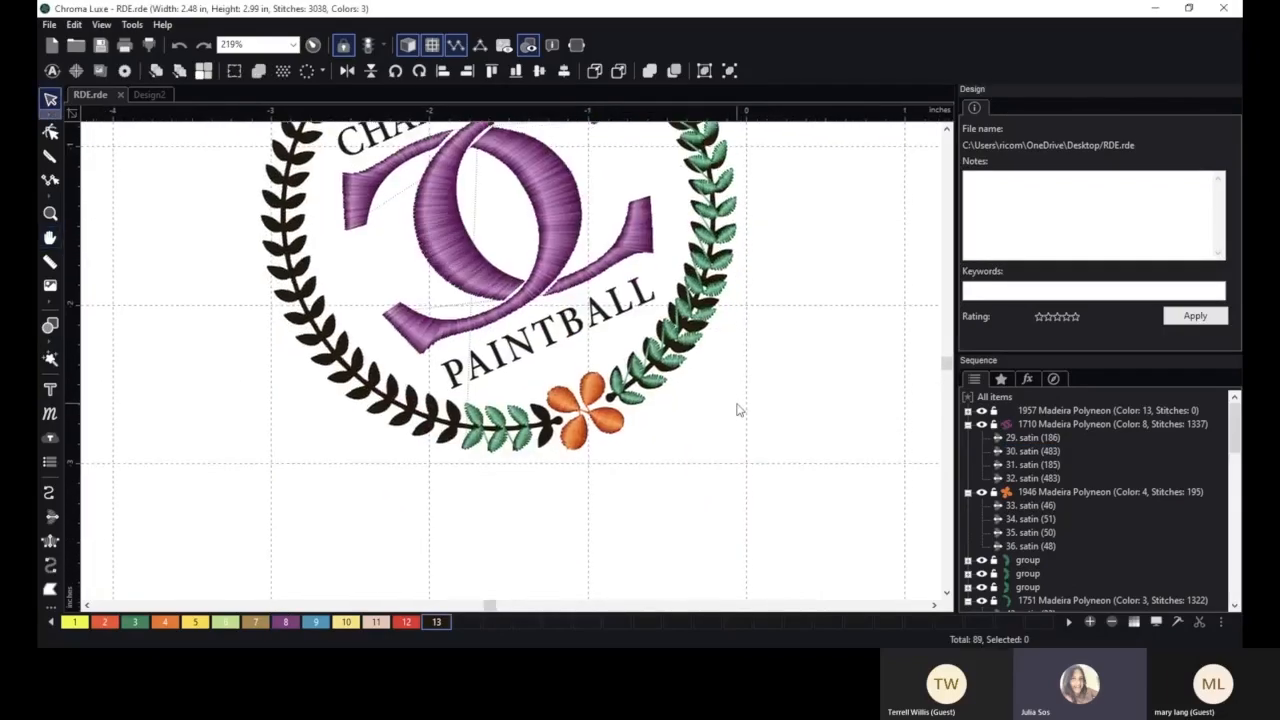
scroll(740, 412, up, 2)
scroll(851, 451, up, 2)
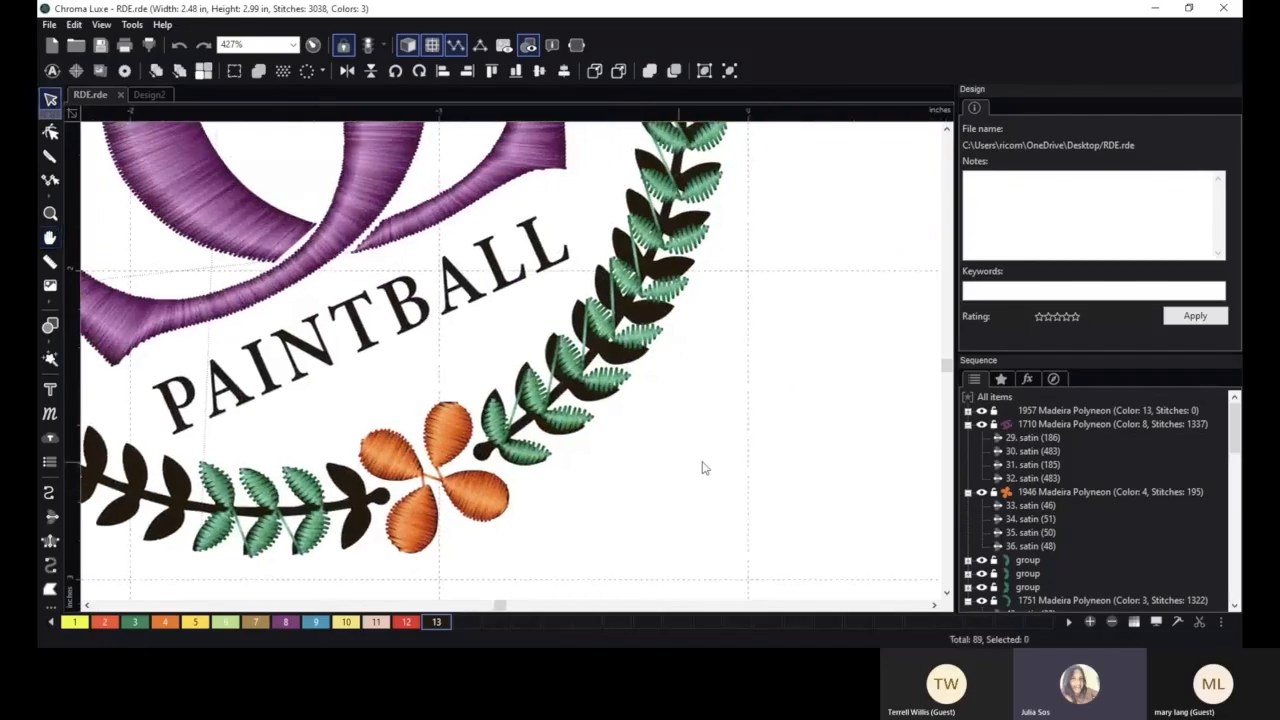
scroll(834, 444, up, 1)
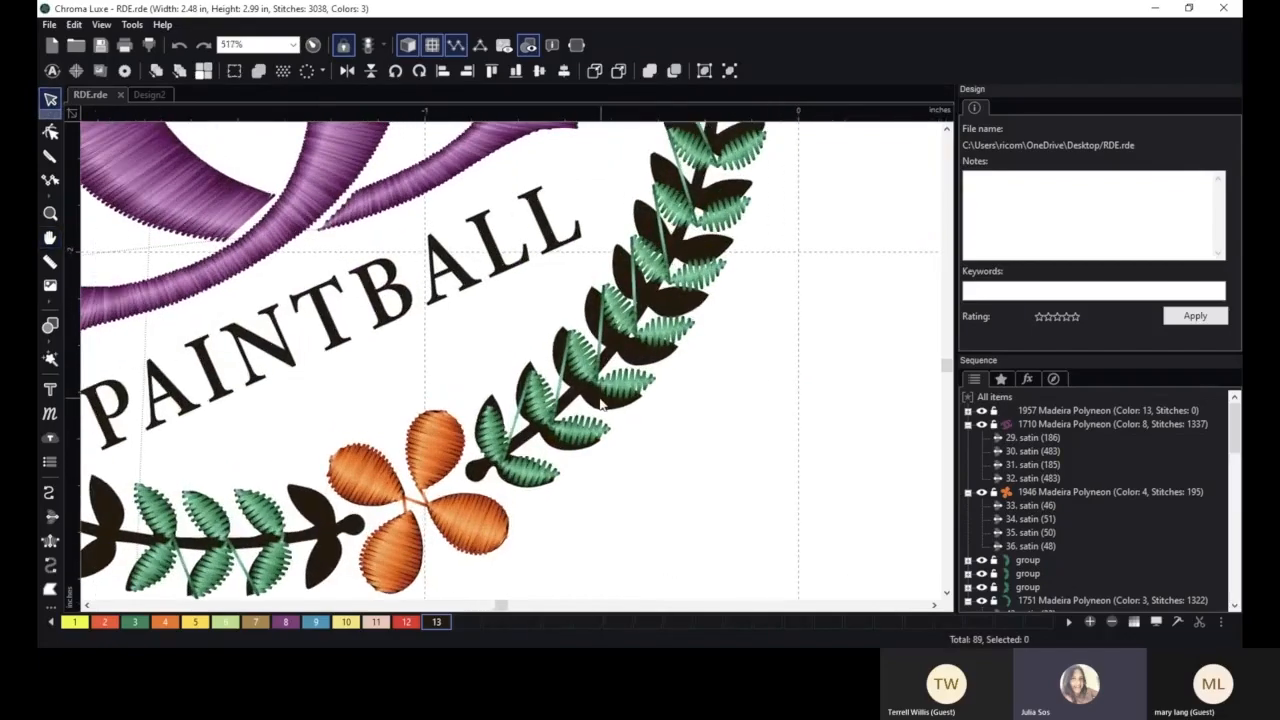
click(490, 425)
click(537, 385)
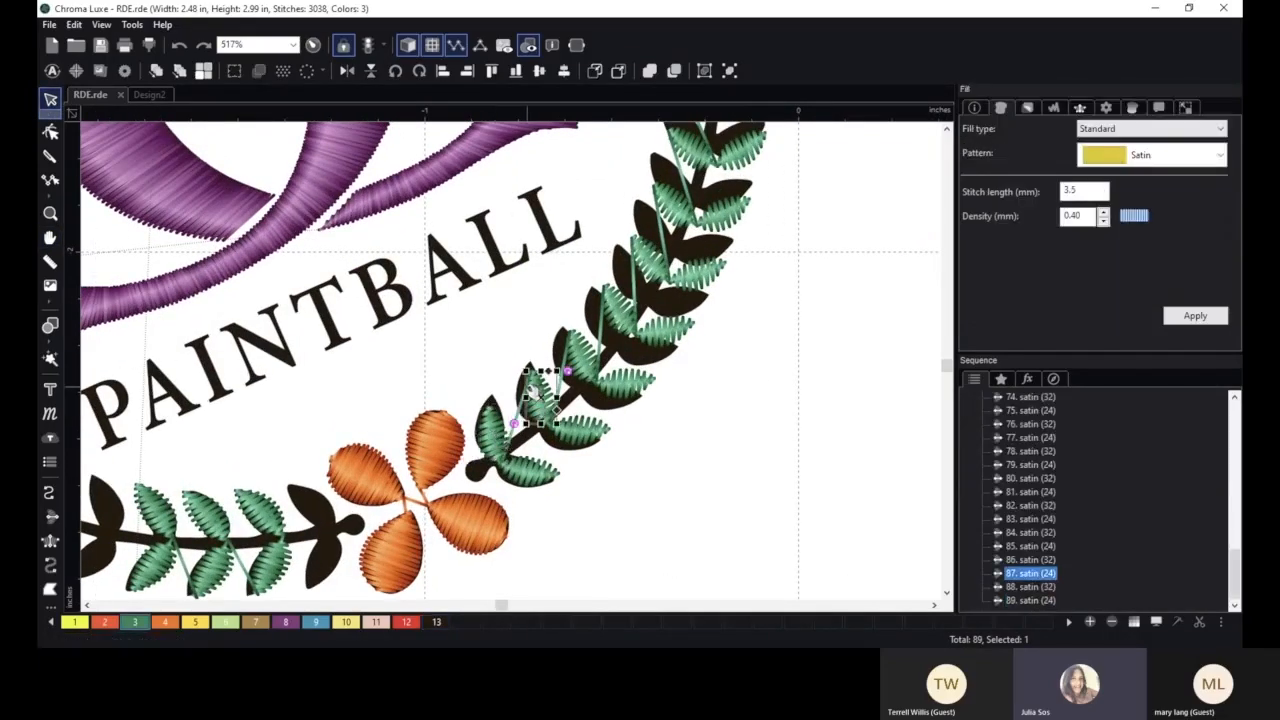
click(51, 129)
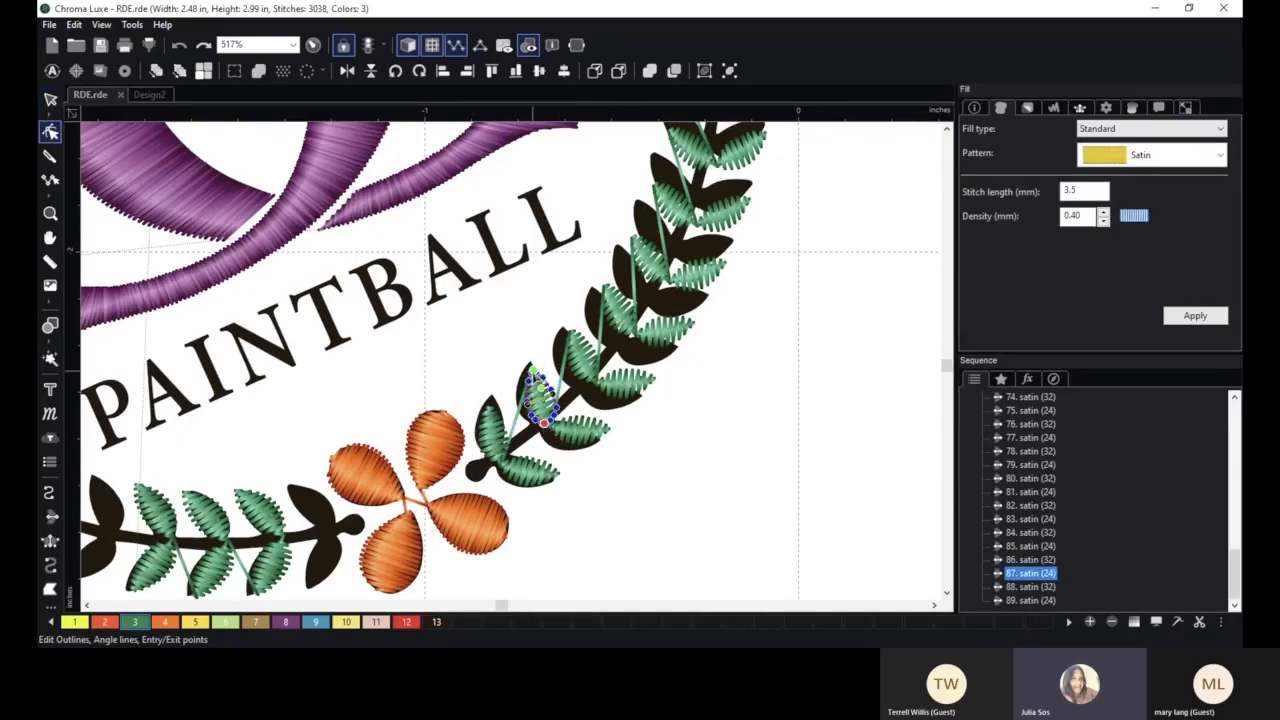
drag(534, 371, 541, 425)
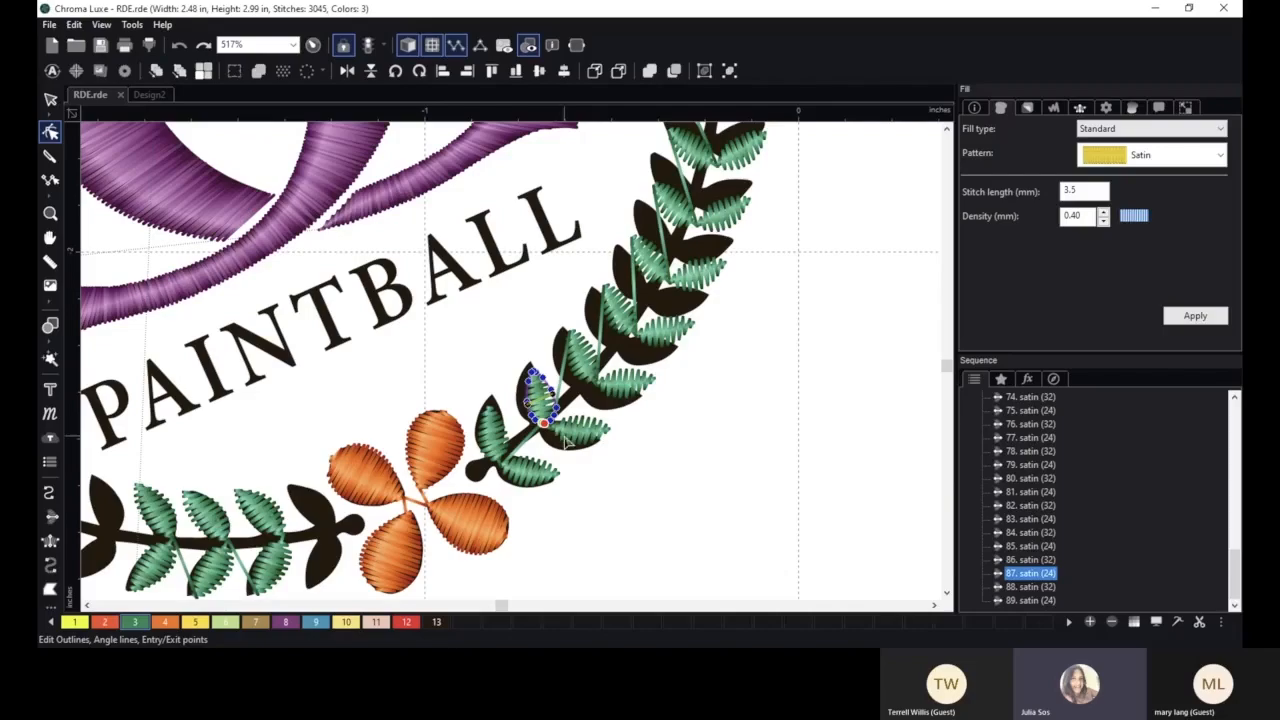
click(565, 440)
- Move the exit points of the next three inner leaves (satins 85, 83 and 81) from their tips to their bases at the stem
click(575, 348)
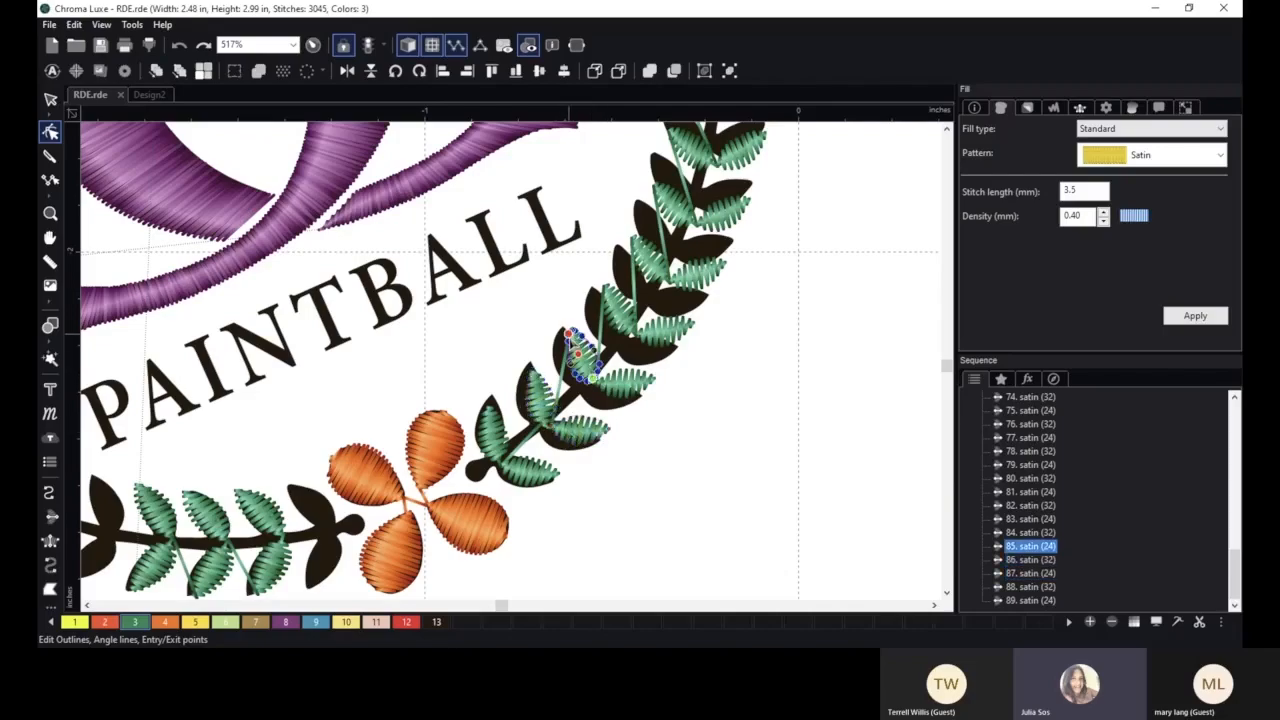
click(646, 460)
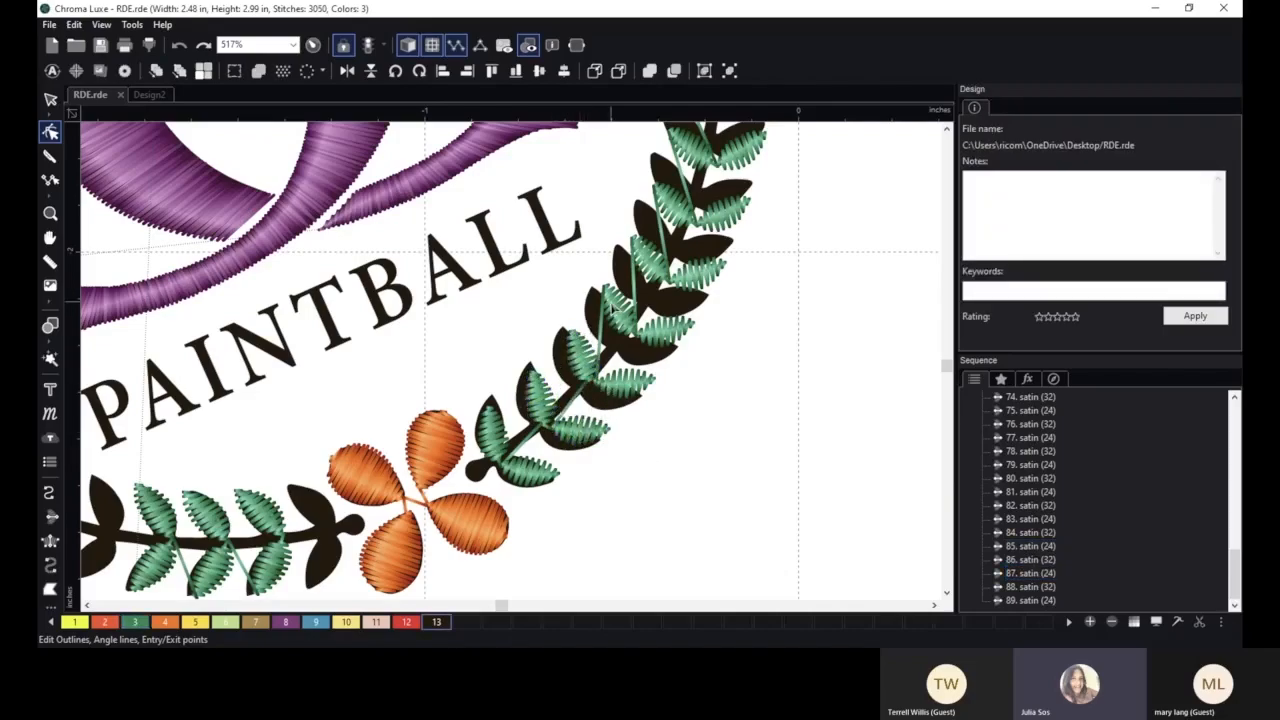
click(606, 292)
click(700, 408)
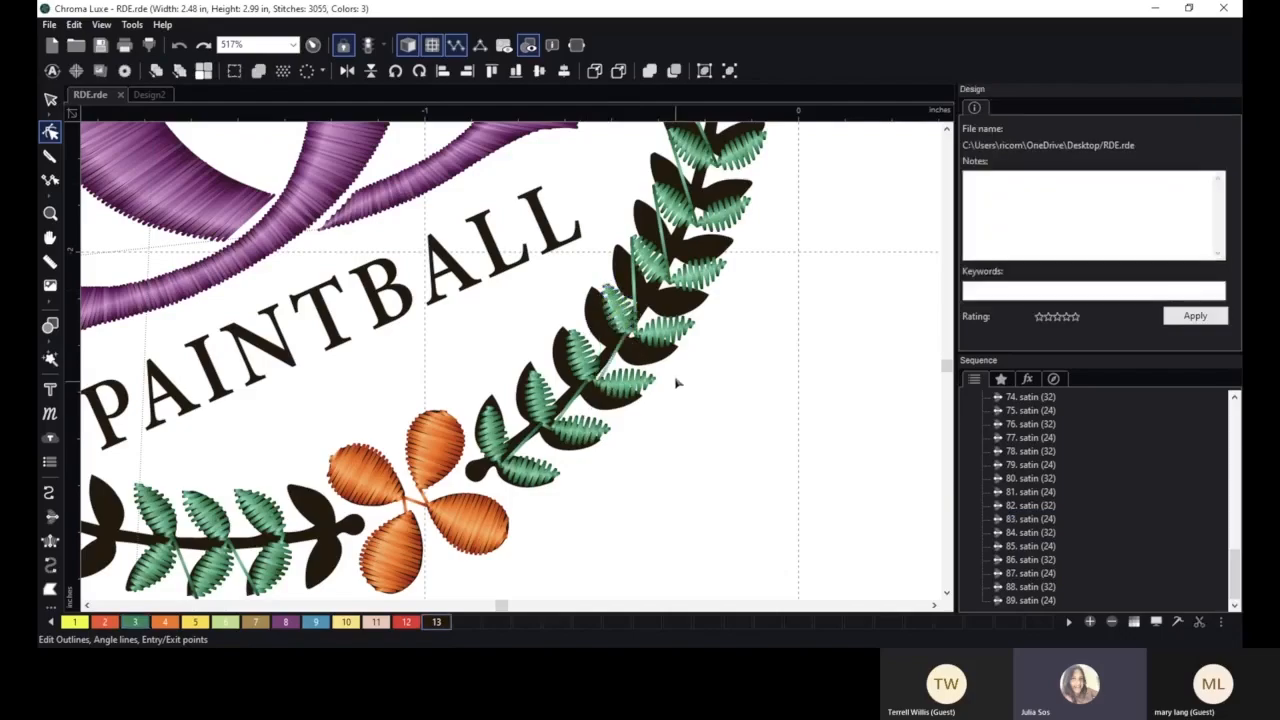
drag(746, 317, 653, 362)
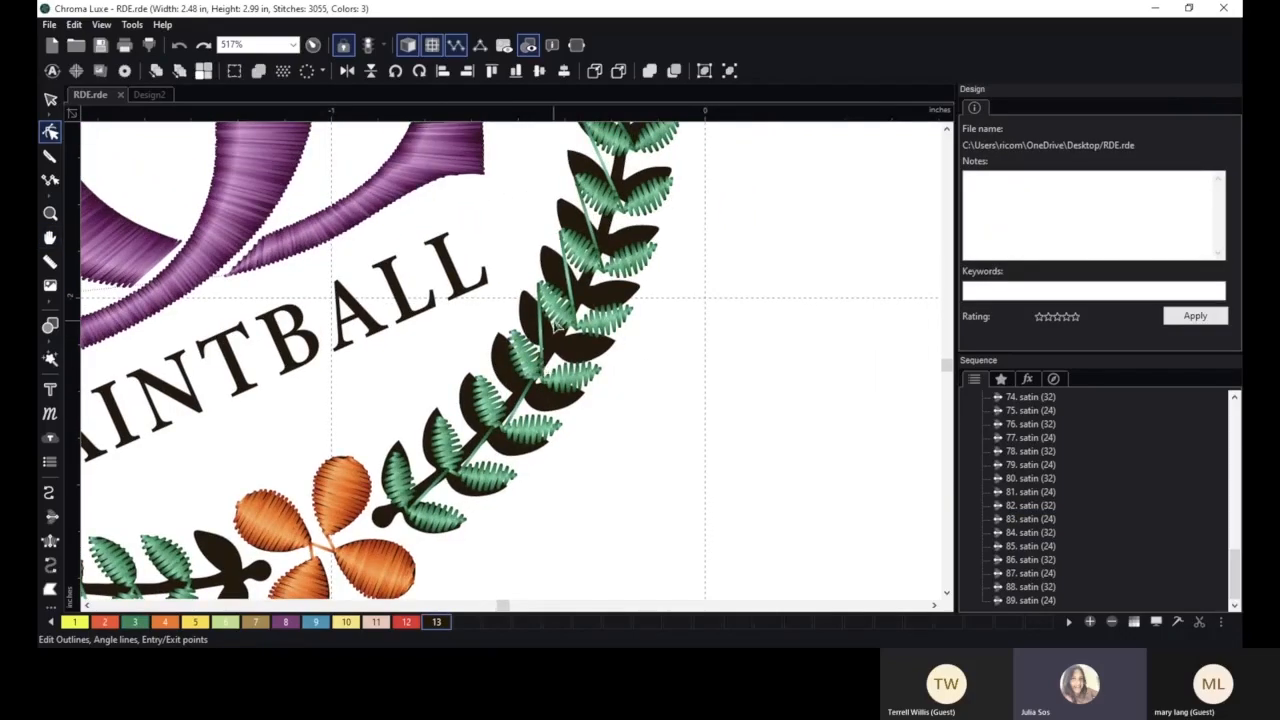
click(551, 290)
click(677, 375)
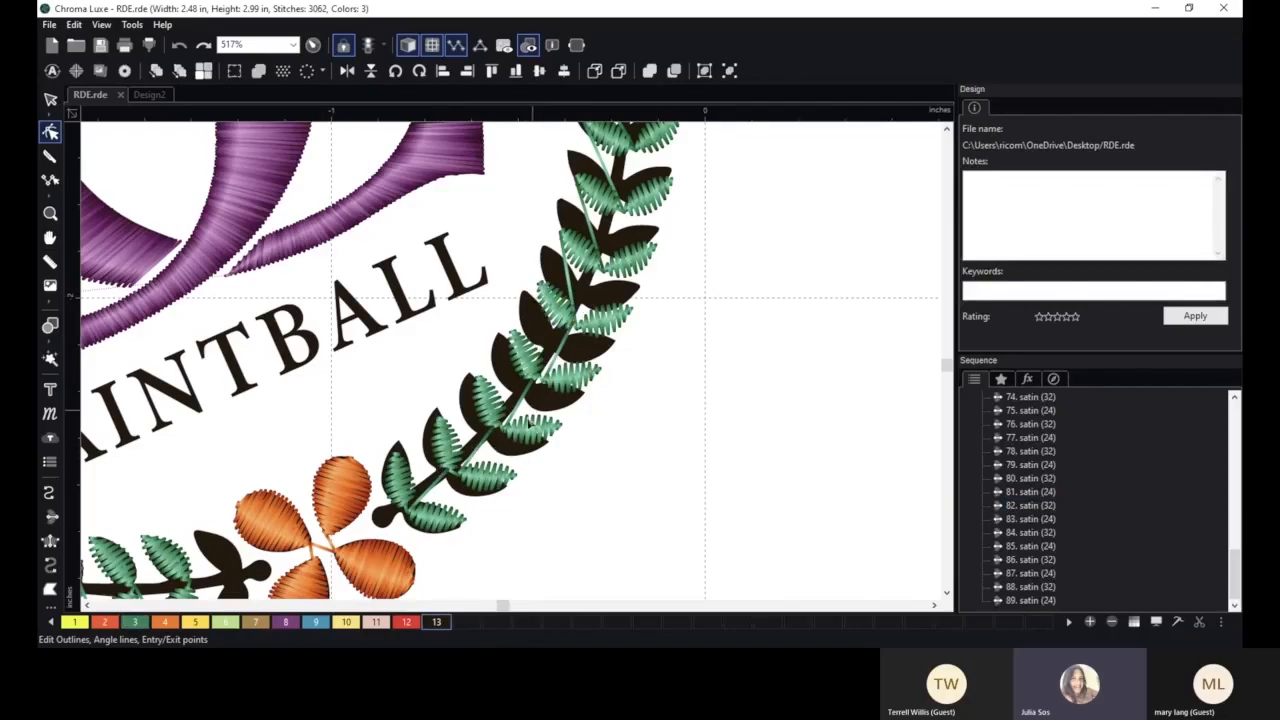
- Move the exit points of inner leaves satin 79 and satin 77 from their tips to their bases at the stem
click(524, 434)
drag(652, 328, 620, 418)
click(530, 396)
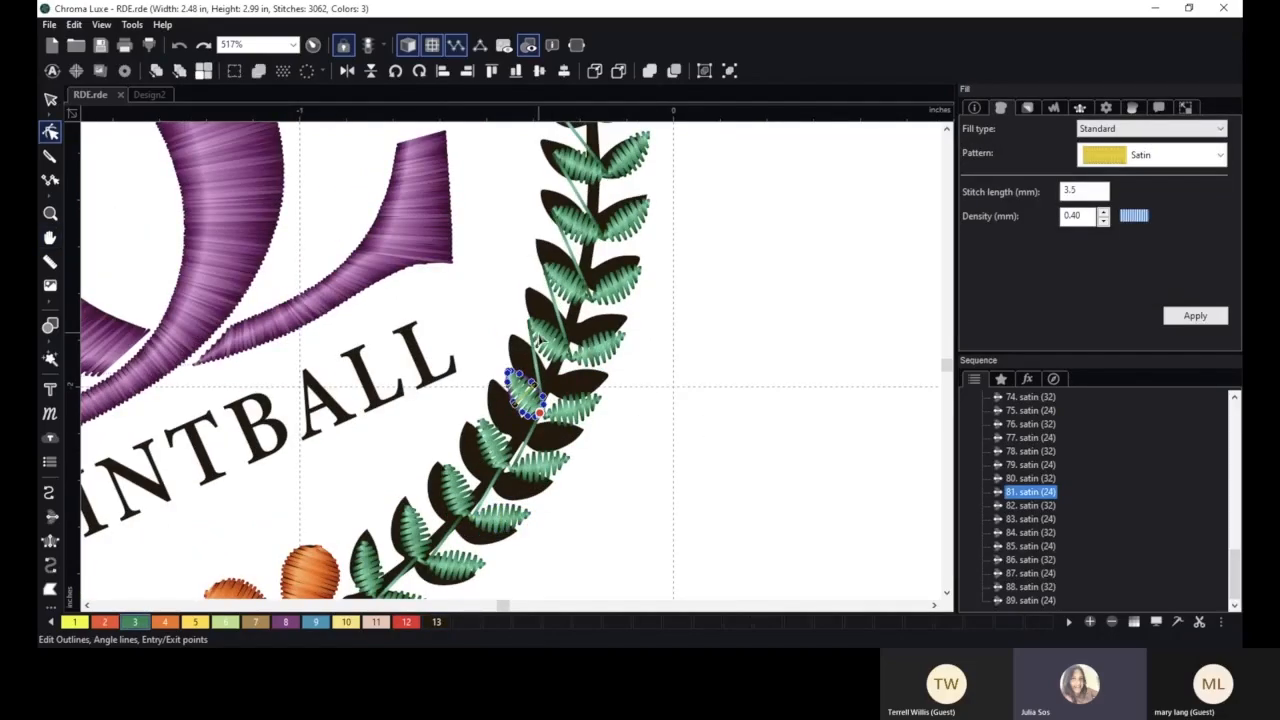
click(657, 400)
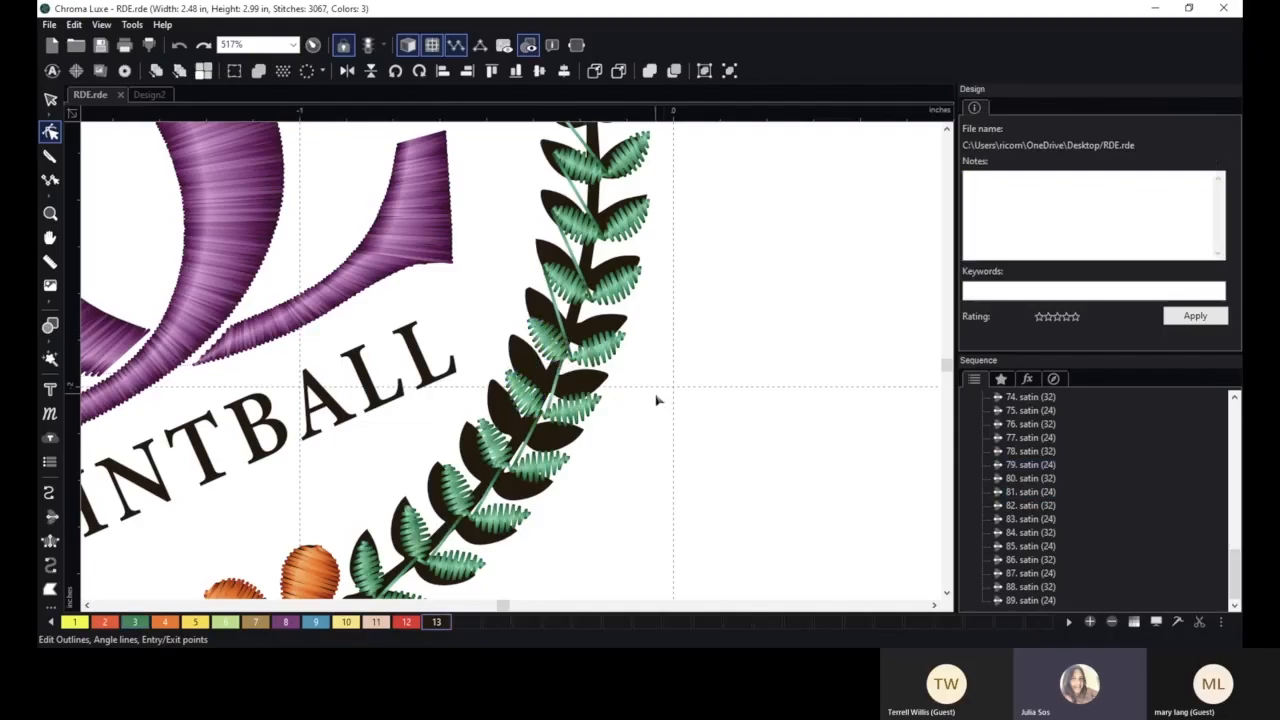
scroll(603, 442, down, 2)
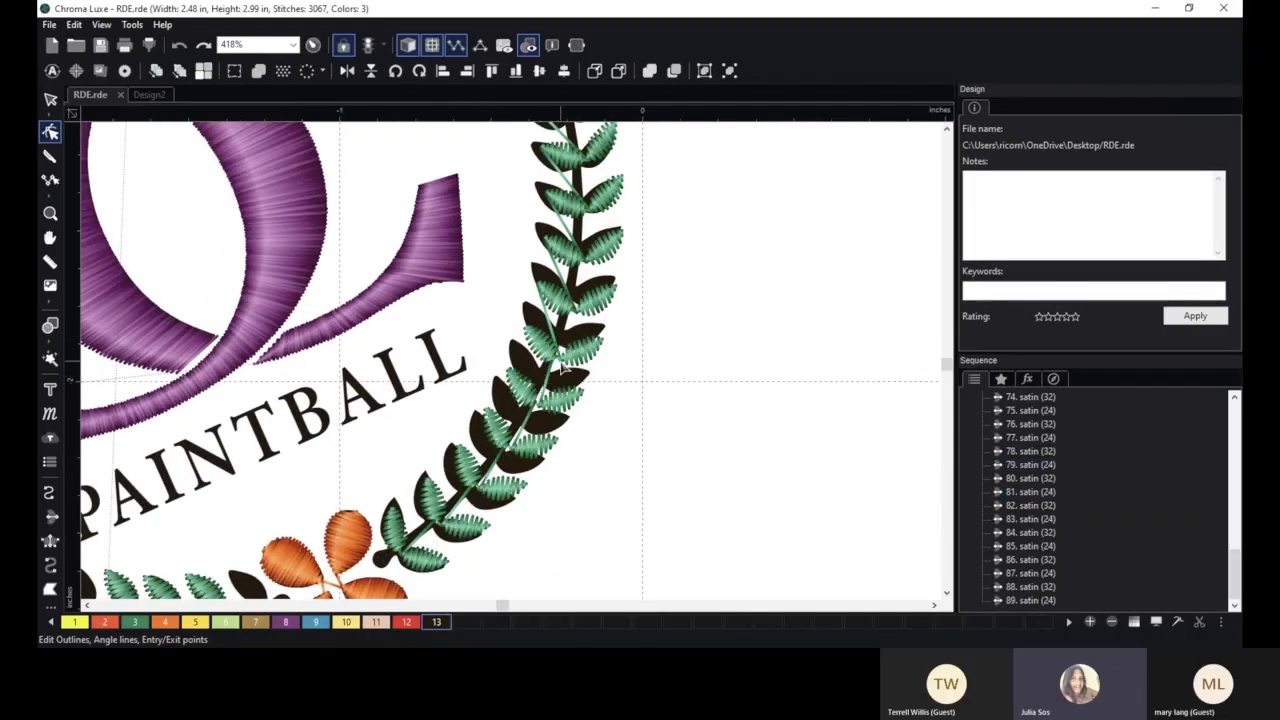
scroll(620, 360, up, 2)
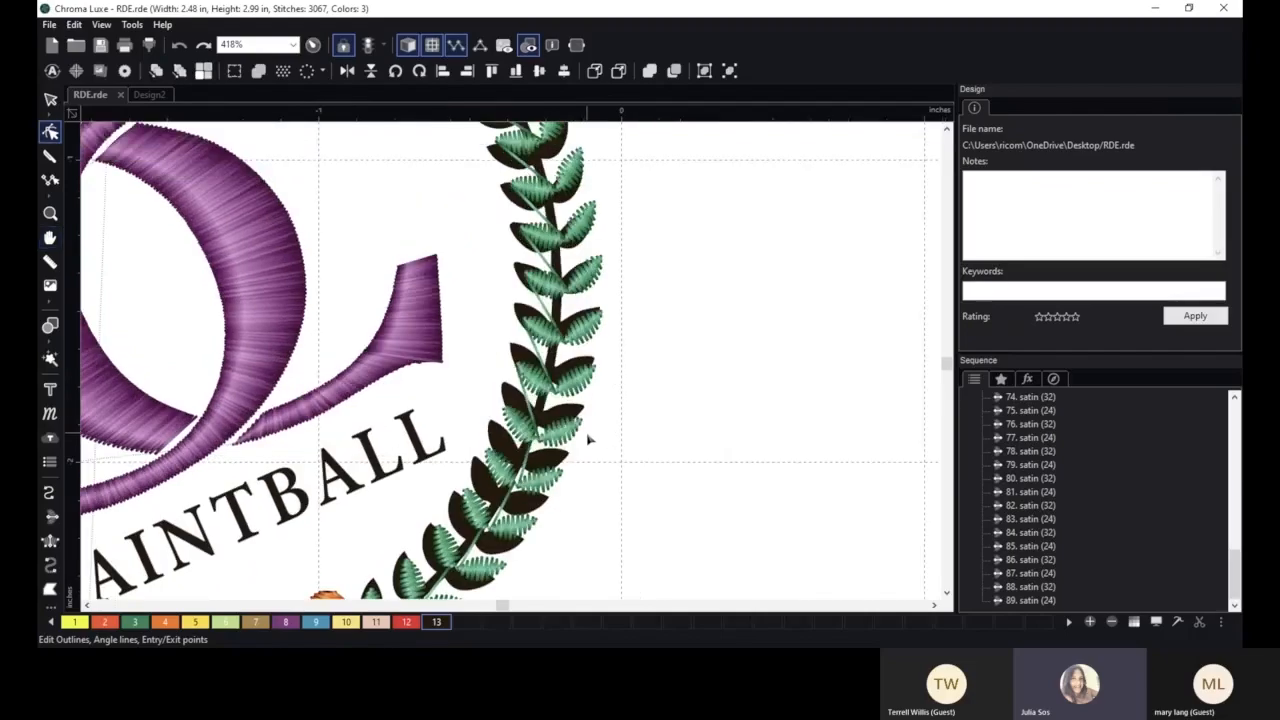
click(522, 372)
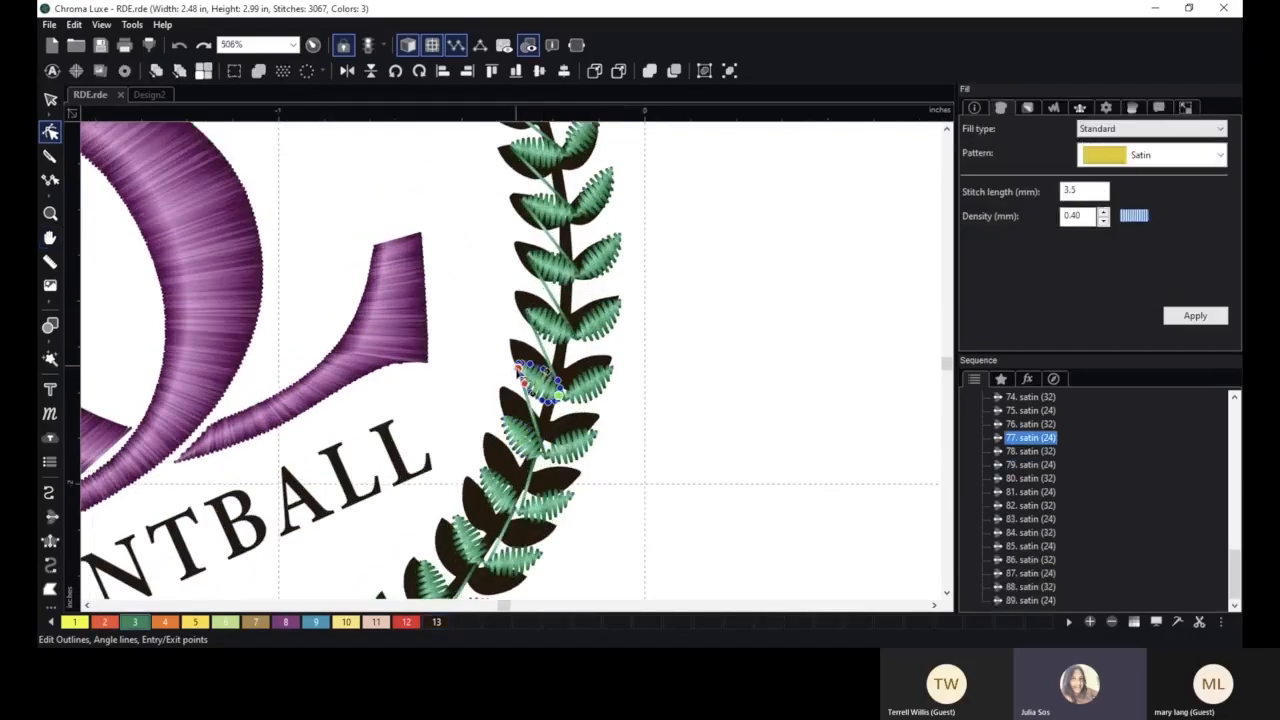
click(617, 428)
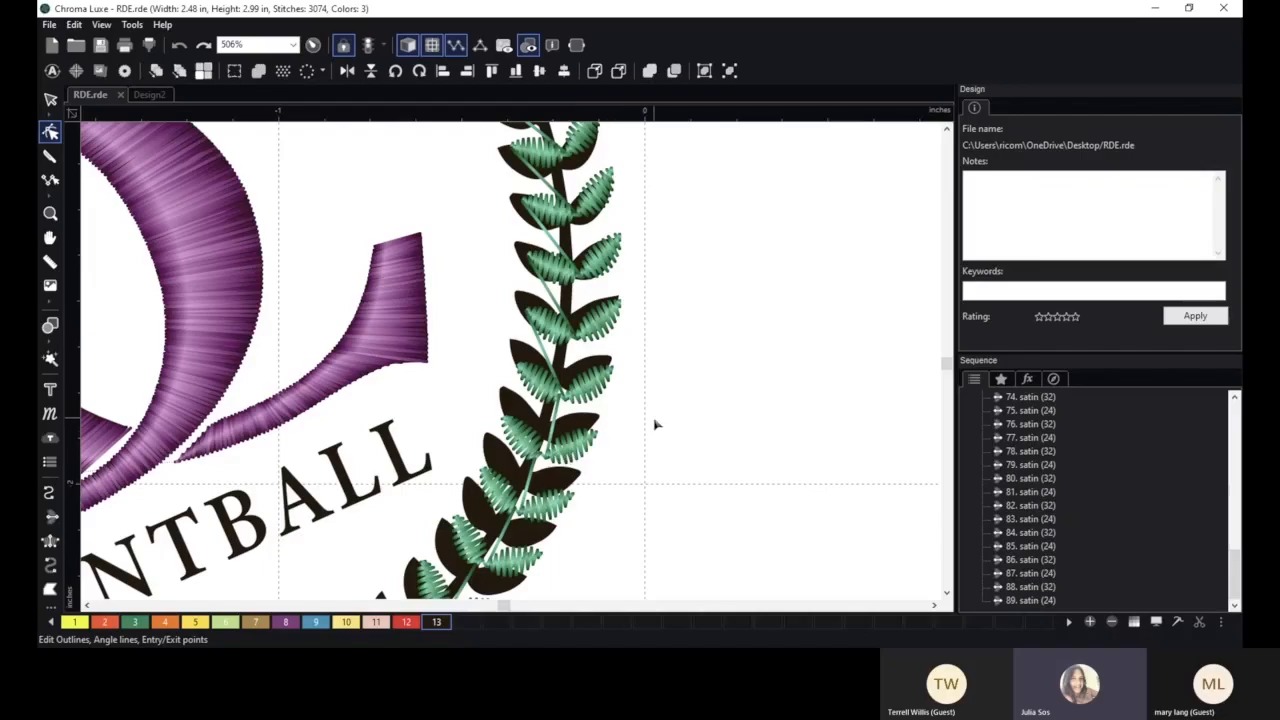
- Move the exit points of inner leaves satin 75 and satin 73 to their bases on the wreath's stem
click(554, 336)
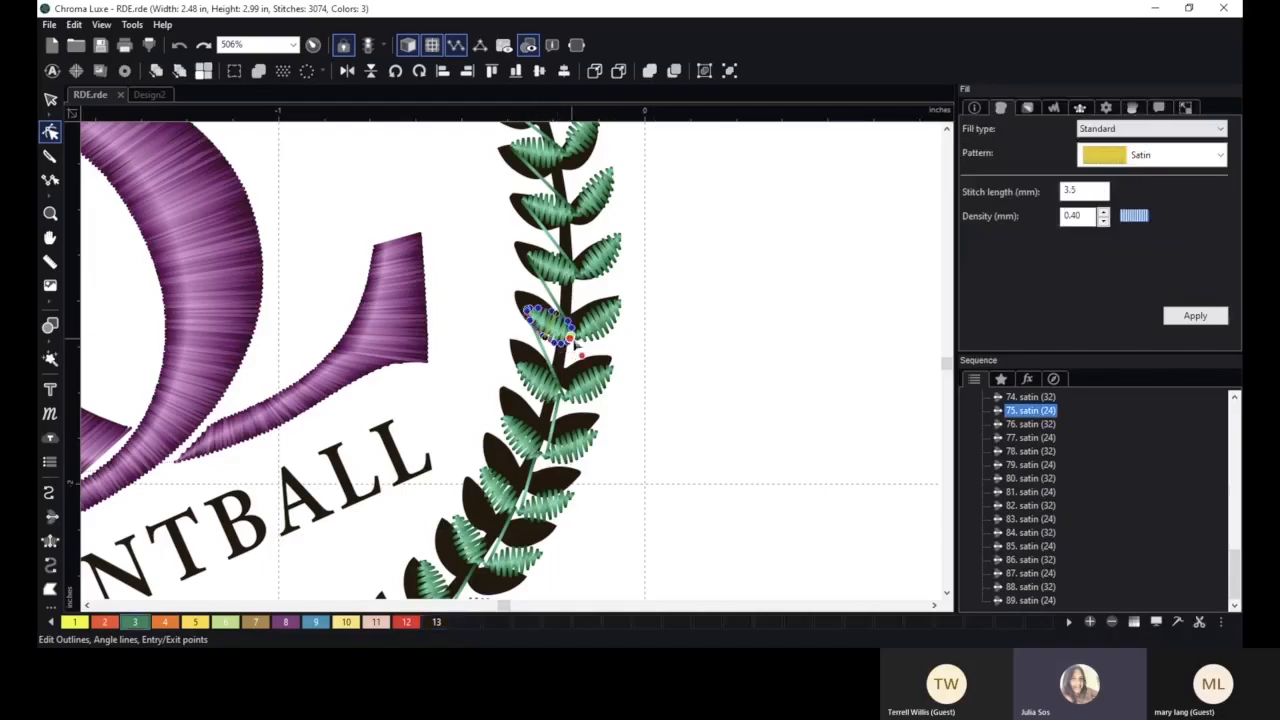
click(623, 353)
click(552, 277)
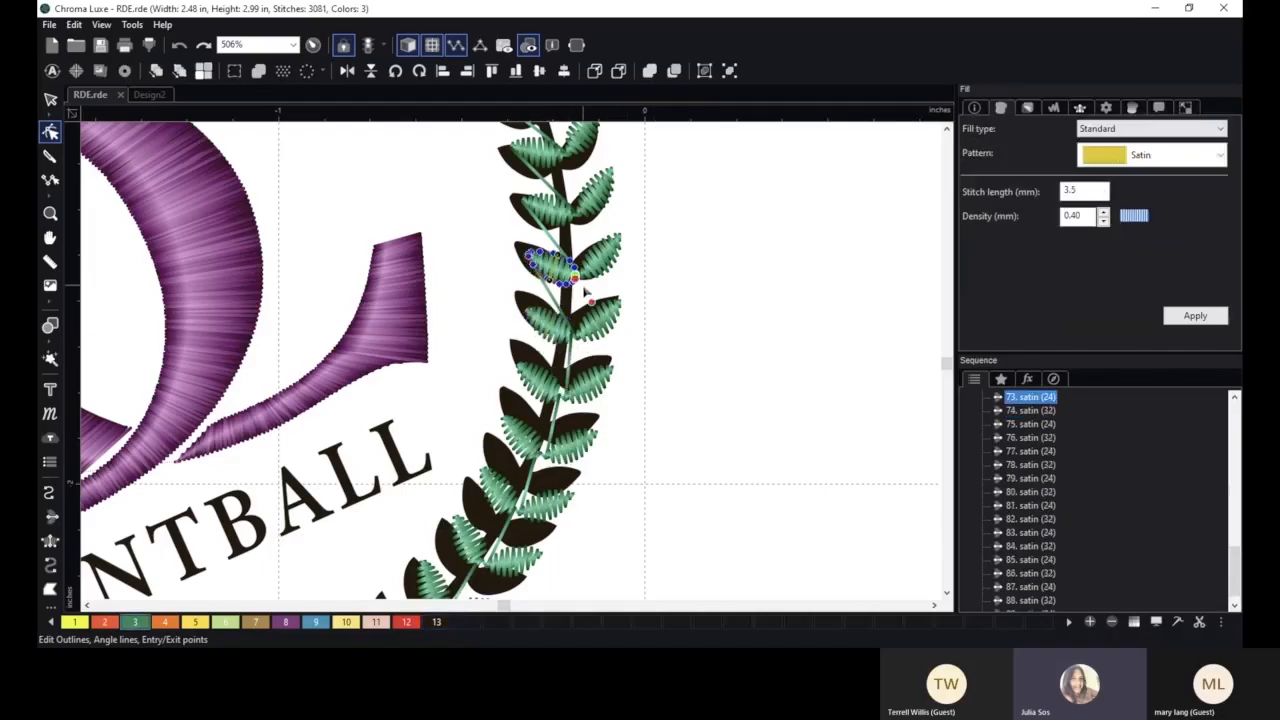
click(664, 288)
- Move the exit points of inner leaves satin 71 and satin 69 from the tips to the stem
key(space)
drag(663, 248, 658, 396)
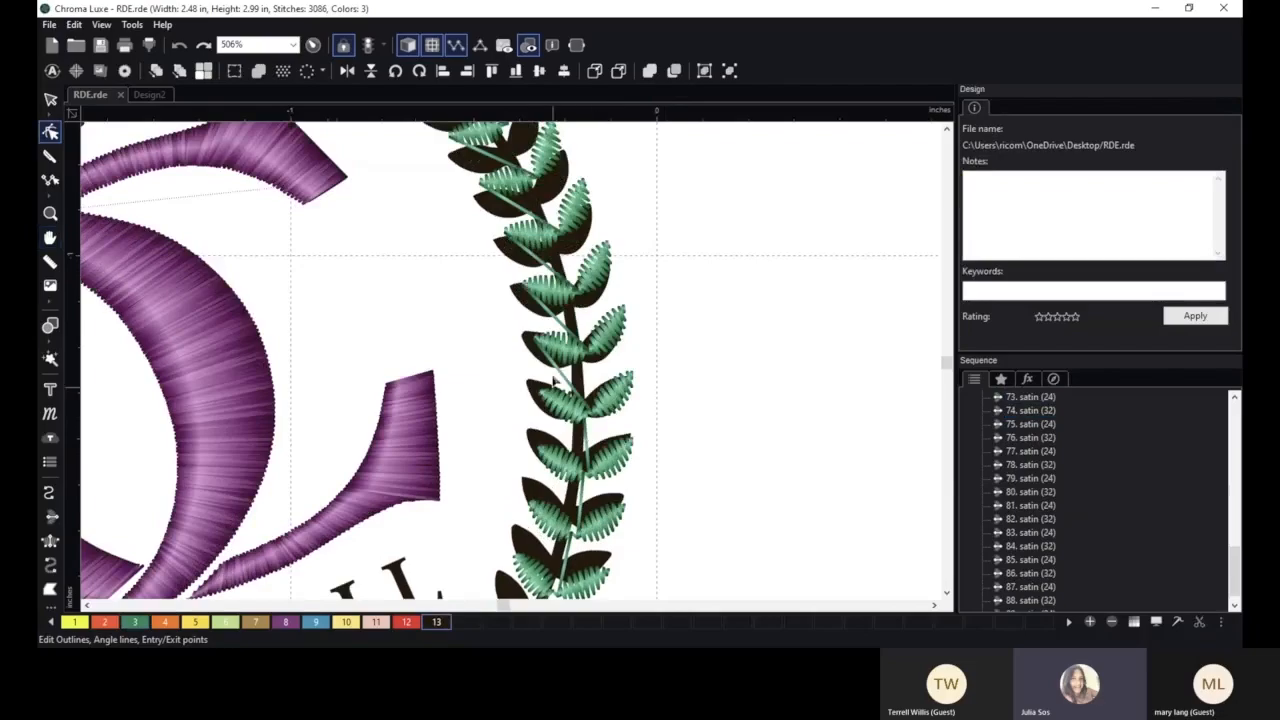
click(545, 346)
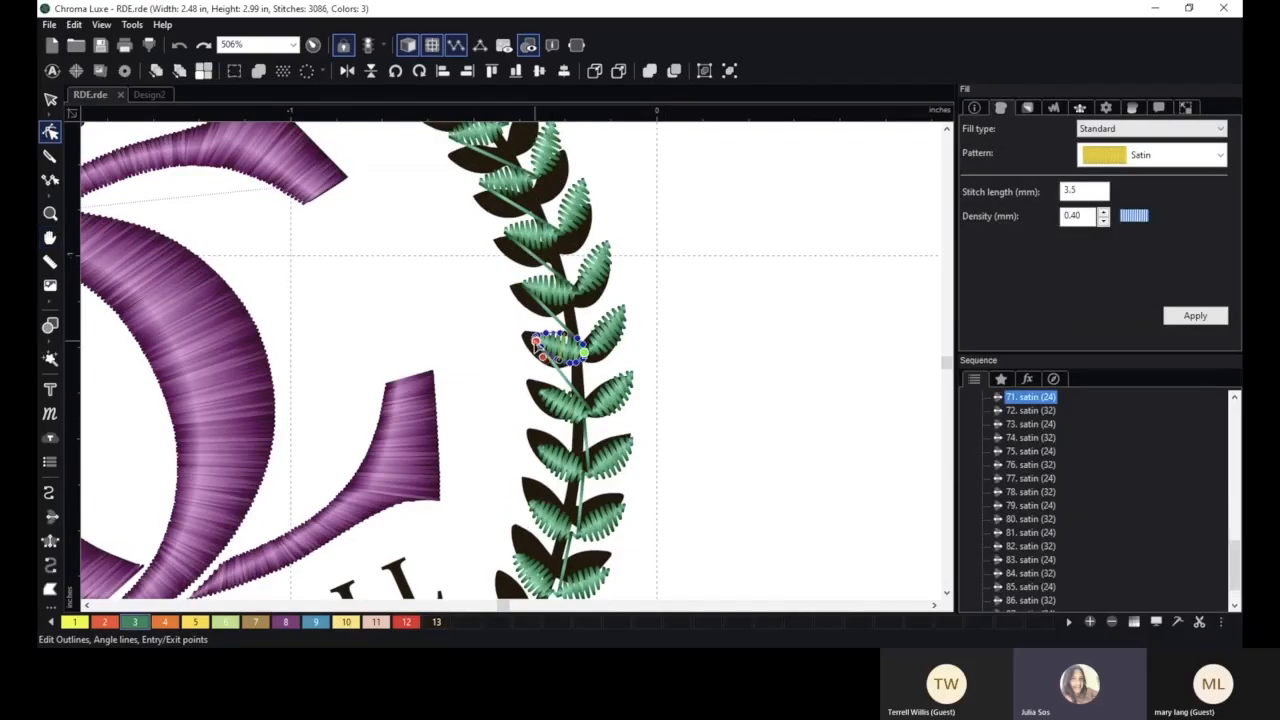
click(556, 268)
click(545, 297)
click(660, 262)
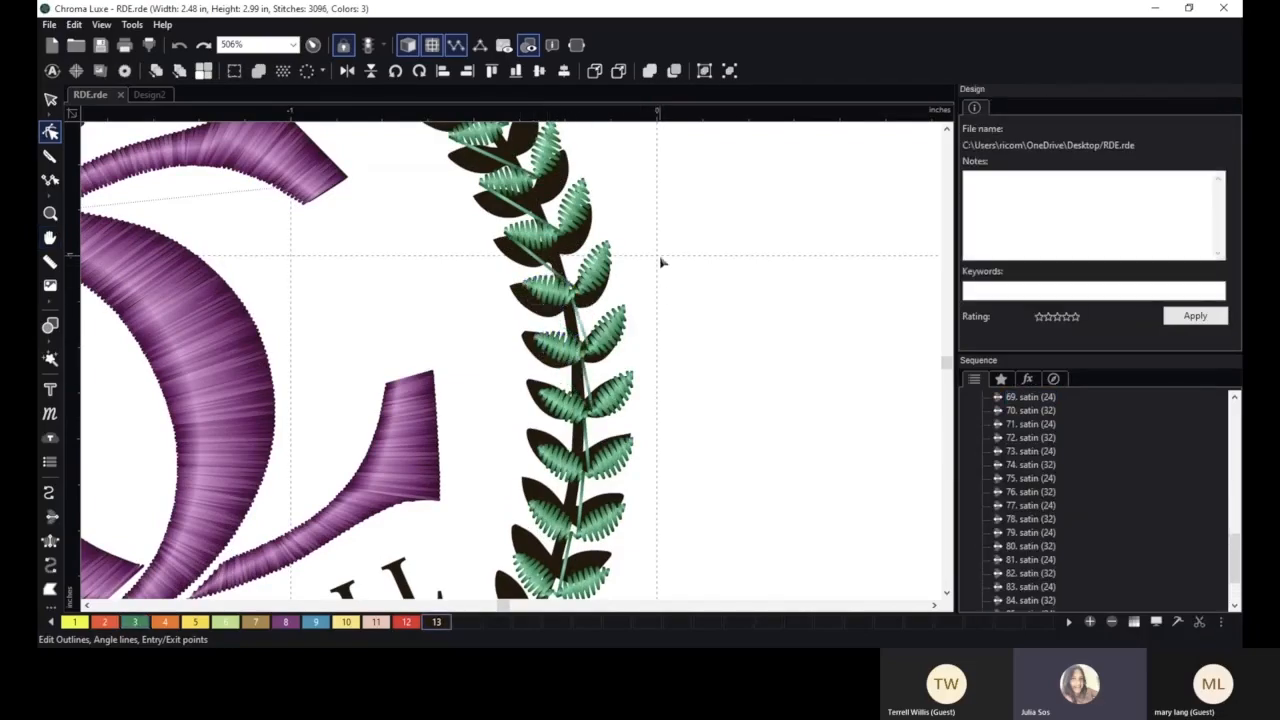
- Move the exit points of inner leaves satin 67, 65 and 63 from their tips to their bases at the stem
scroll(660, 262, down, 1)
drag(600, 240, 623, 331)
click(538, 362)
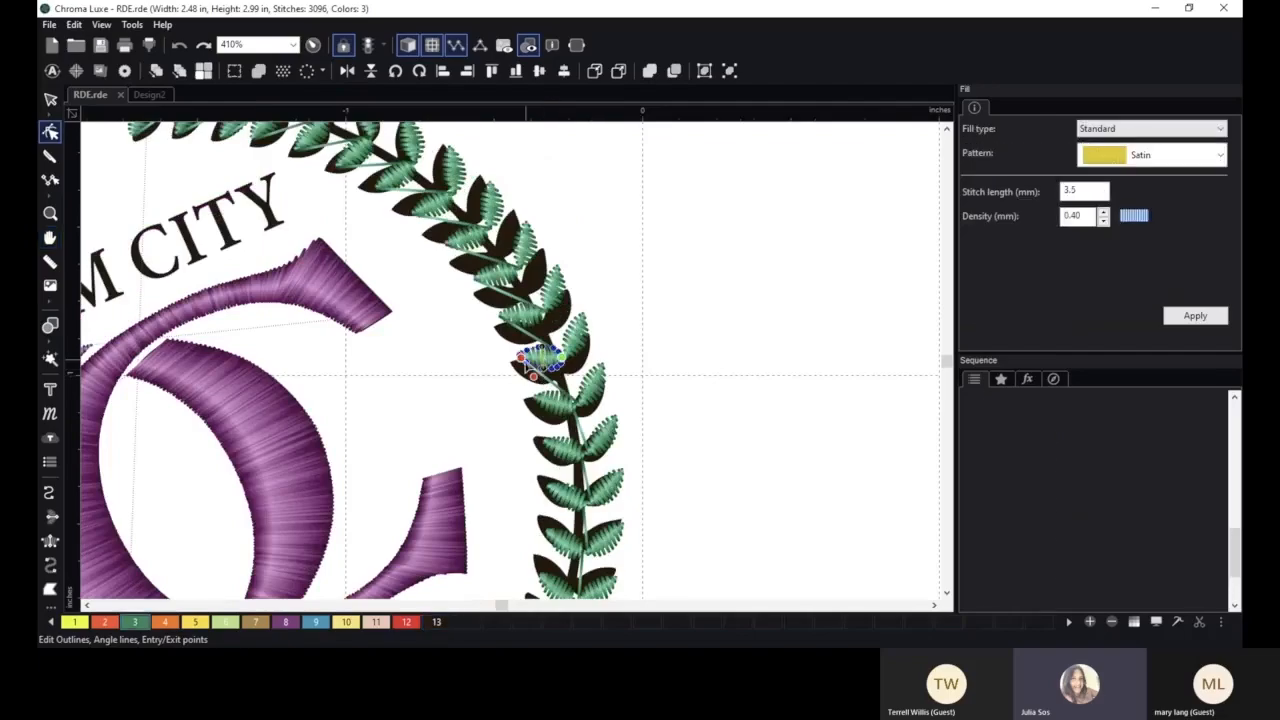
click(640, 342)
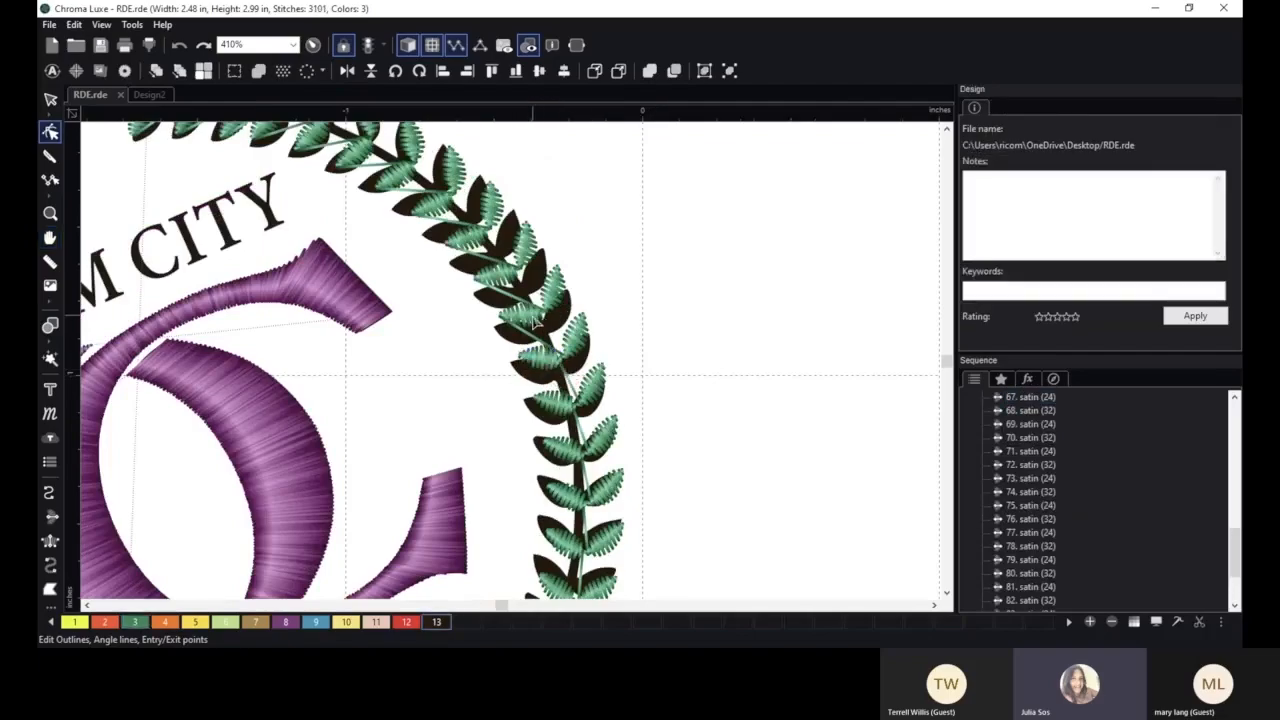
click(515, 318)
click(603, 258)
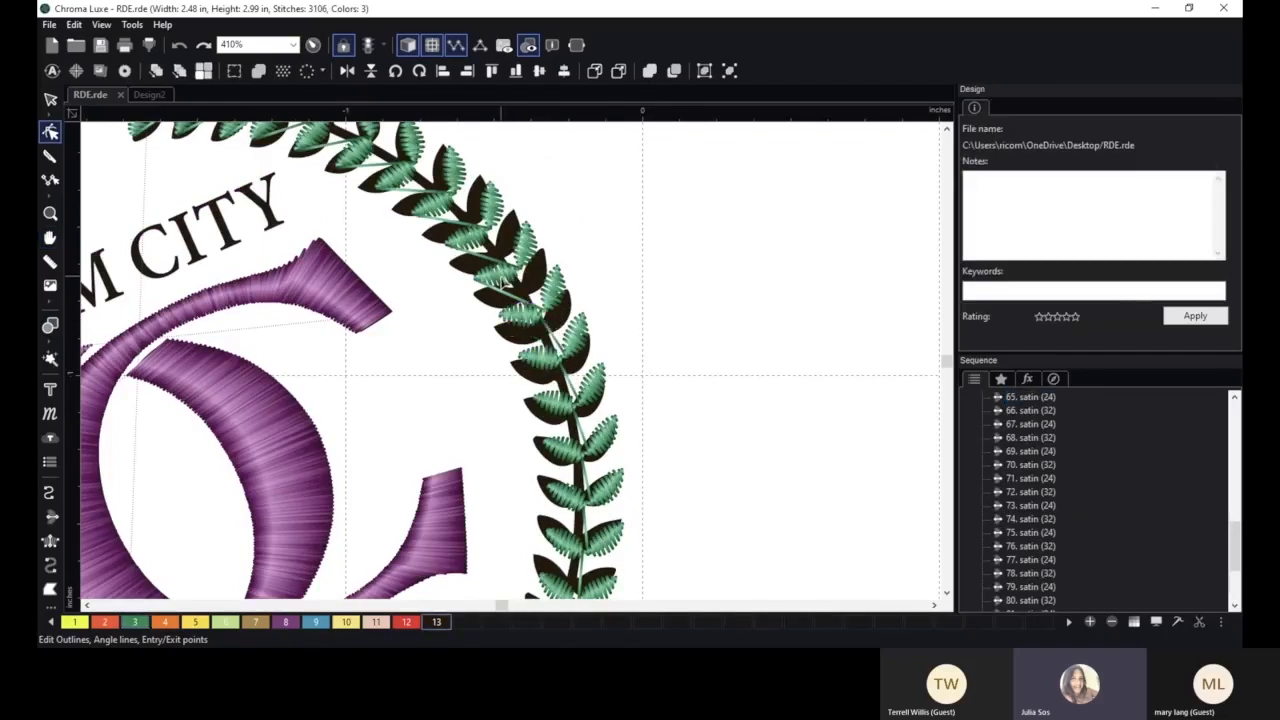
click(501, 274)
drag(476, 277, 524, 279)
click(564, 249)
- Move the exit points of inner leaves satin 61 and satin 59 to their bases at the stem
key(space)
drag(561, 222, 673, 314)
click(571, 337)
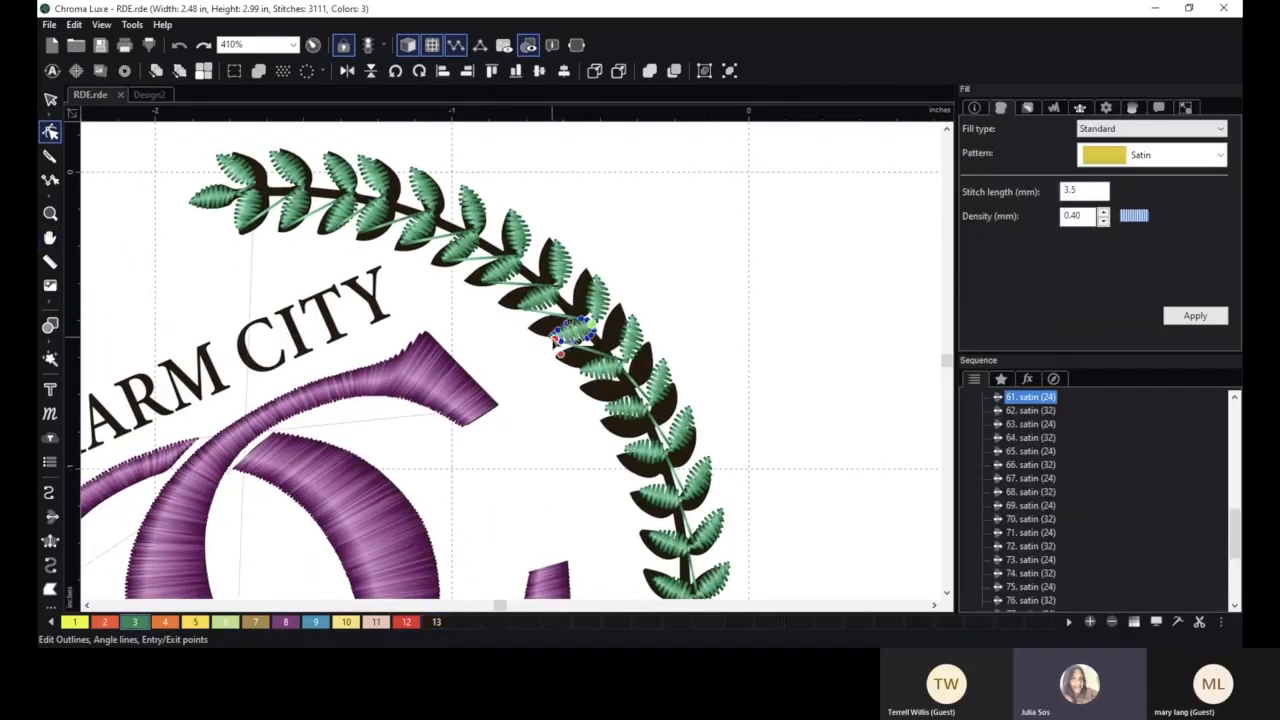
click(573, 287)
click(532, 297)
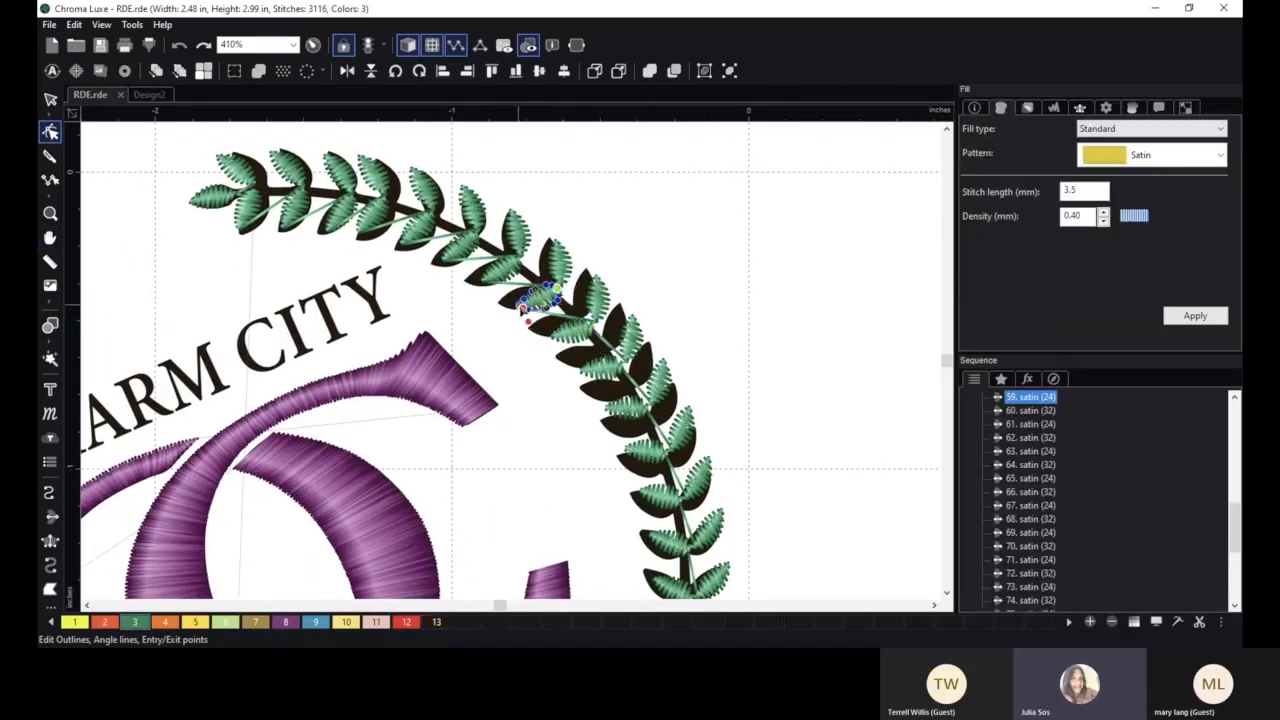
click(582, 300)
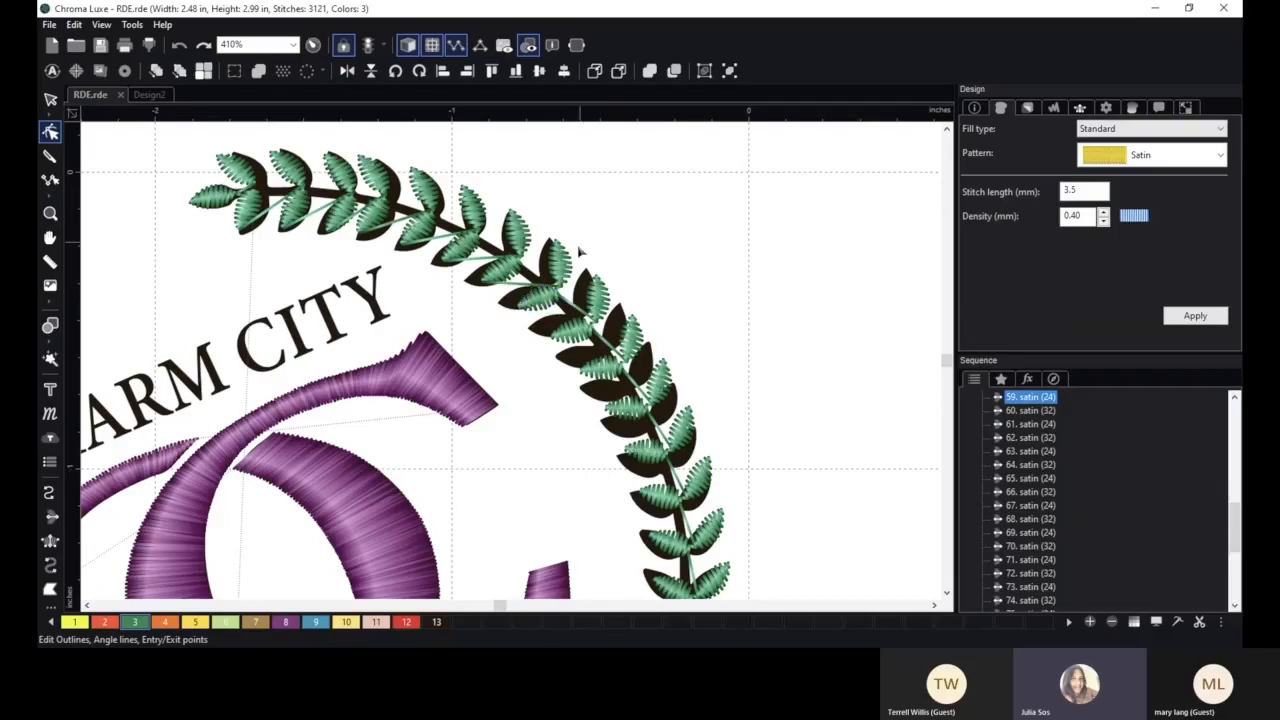
- Move the exit points of inner leaves satin 57, 55, 53 and 51 on the wreath's upper arc to their bases at the stem
click(510, 270)
click(540, 210)
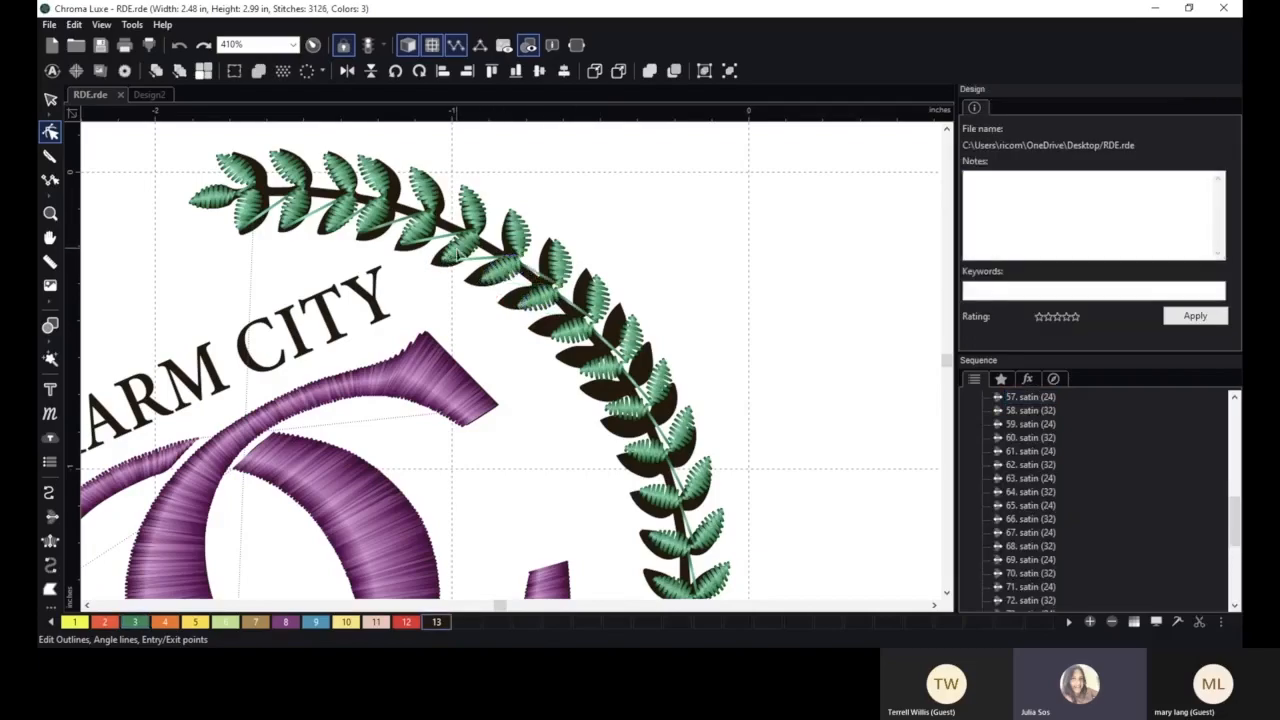
click(452, 250)
click(505, 197)
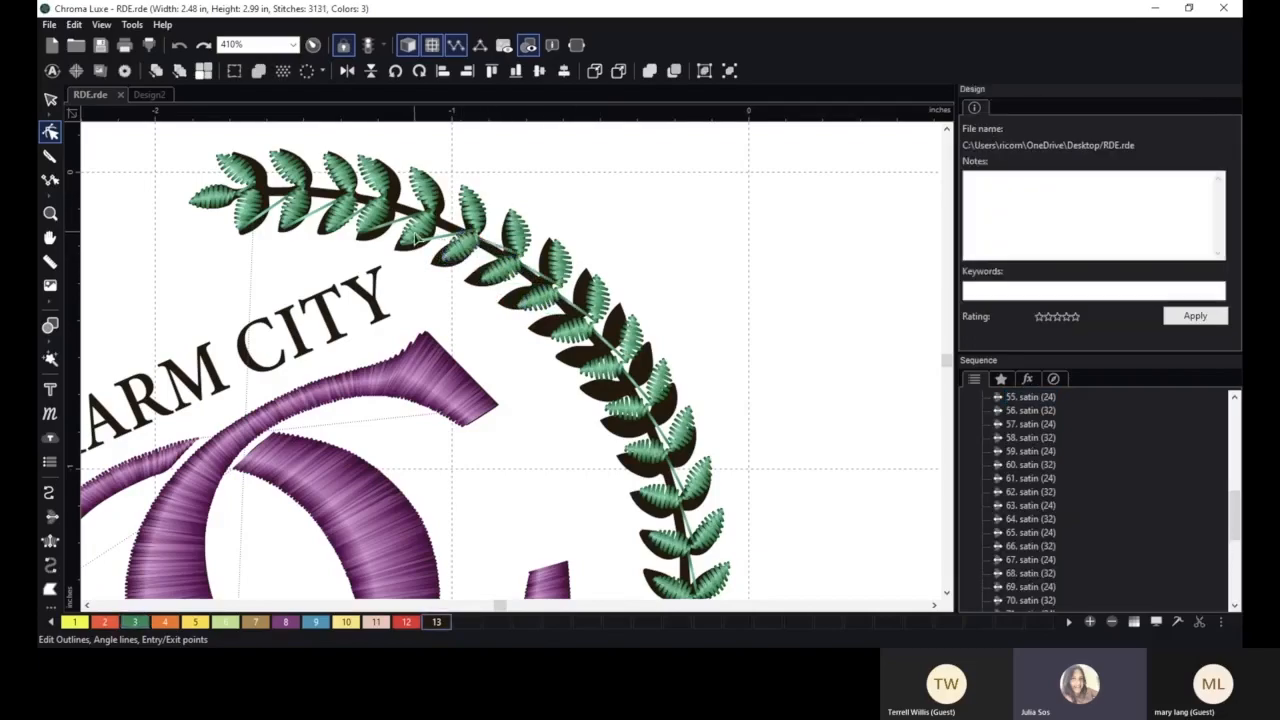
click(414, 236)
click(458, 176)
click(372, 215)
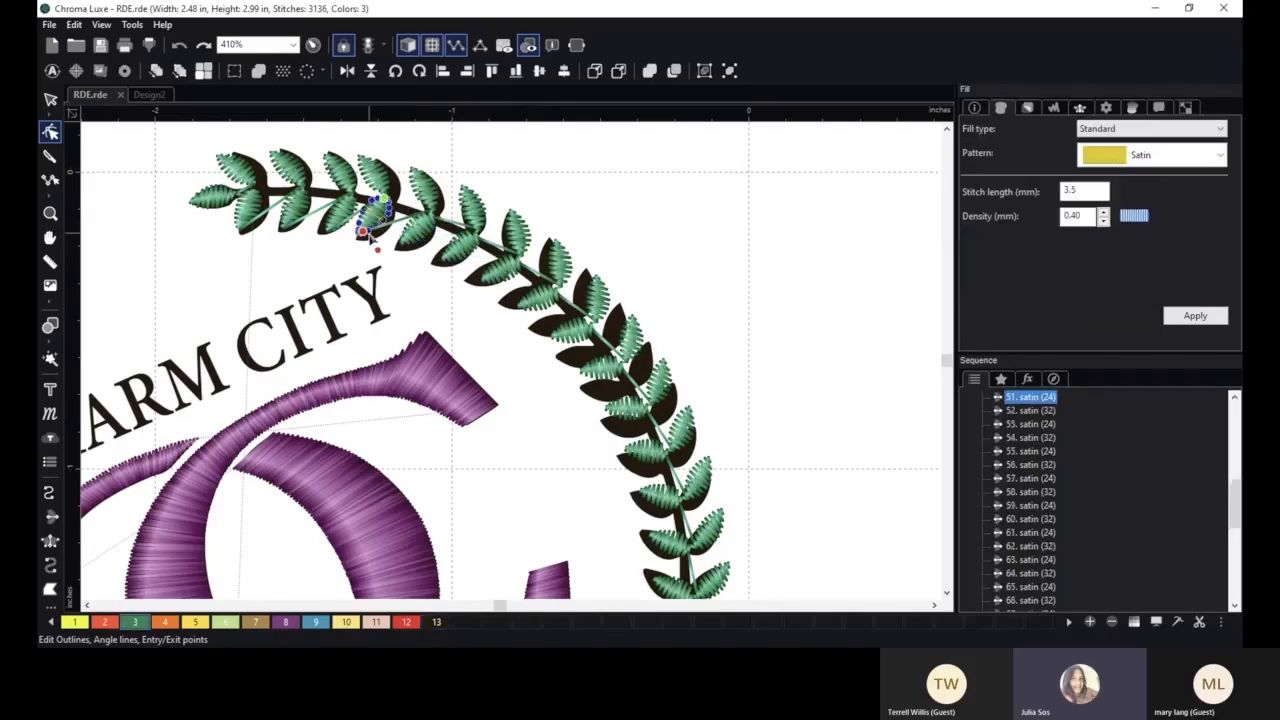
click(460, 176)
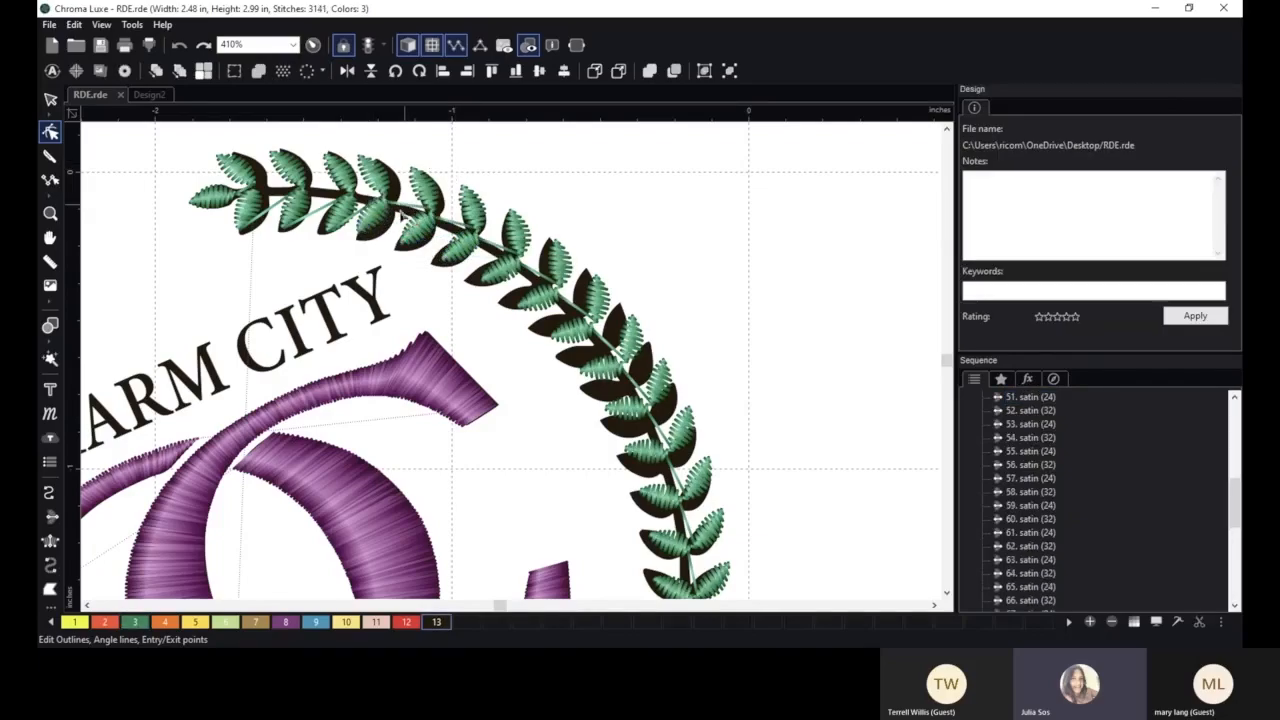
- Move inner leaf satin 51 and the outer leaf opposite it onto their artwork leaves, rotating the outer one to match
click(362, 206)
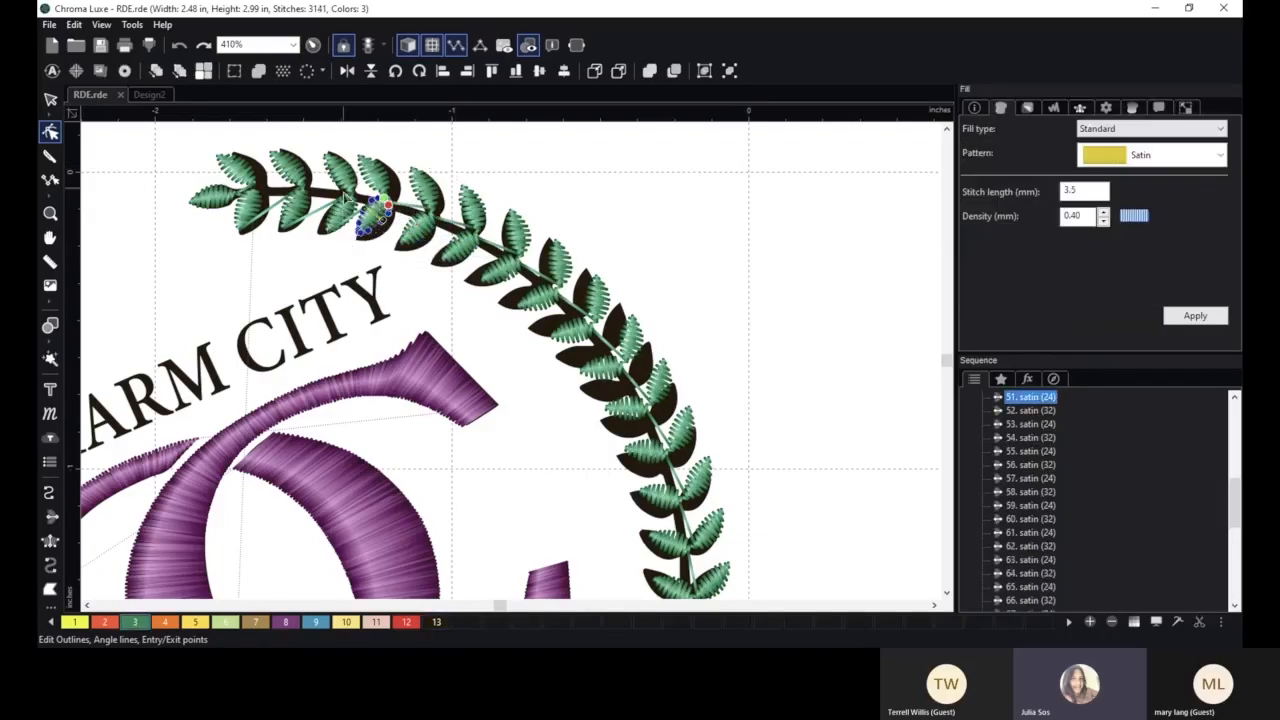
click(50, 98)
click(372, 213)
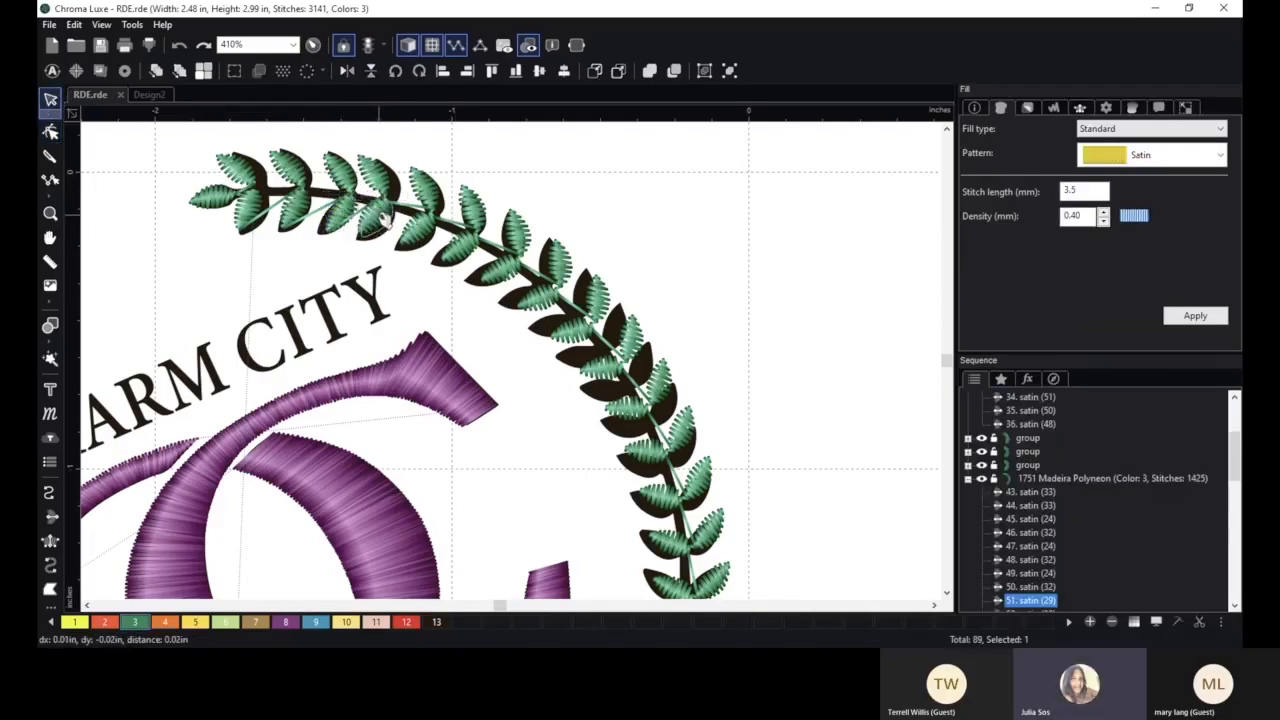
click(374, 176)
drag(403, 144, 411, 151)
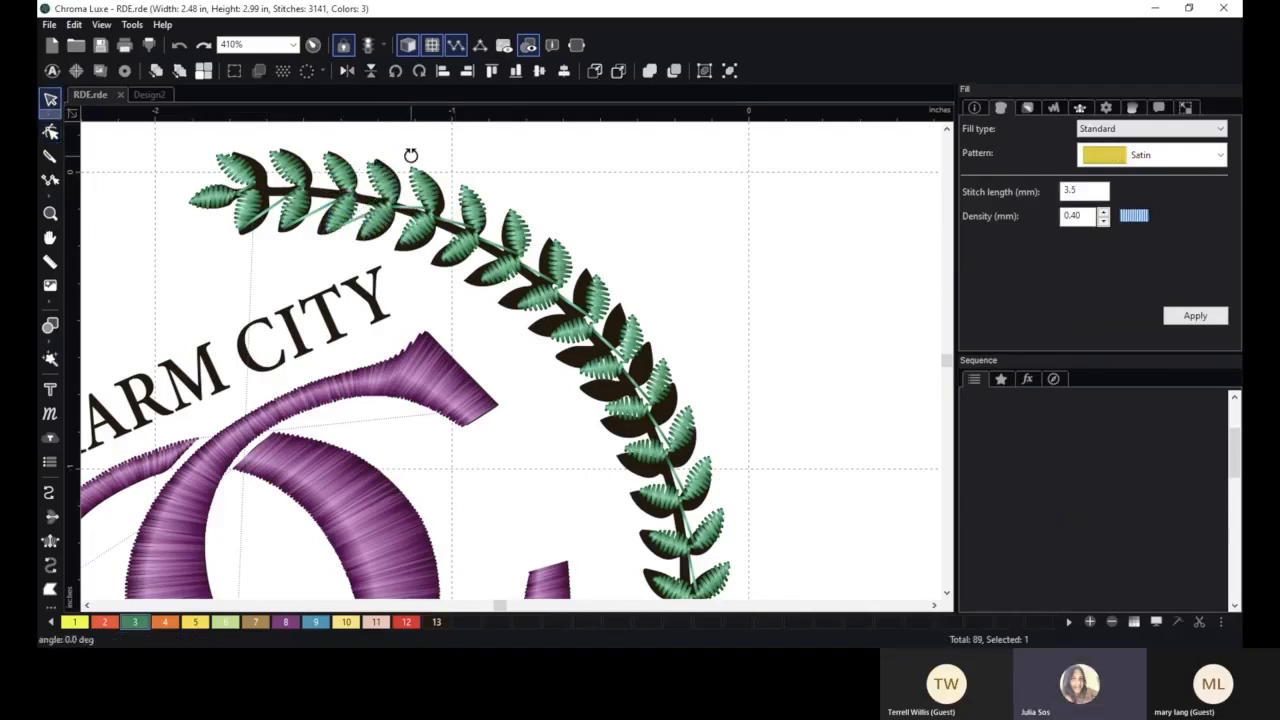
- Move the exit points of inner leaves satin 49, 47 and 45 from their tips to their bases at the stem
click(50, 131)
click(337, 230)
drag(337, 232, 355, 197)
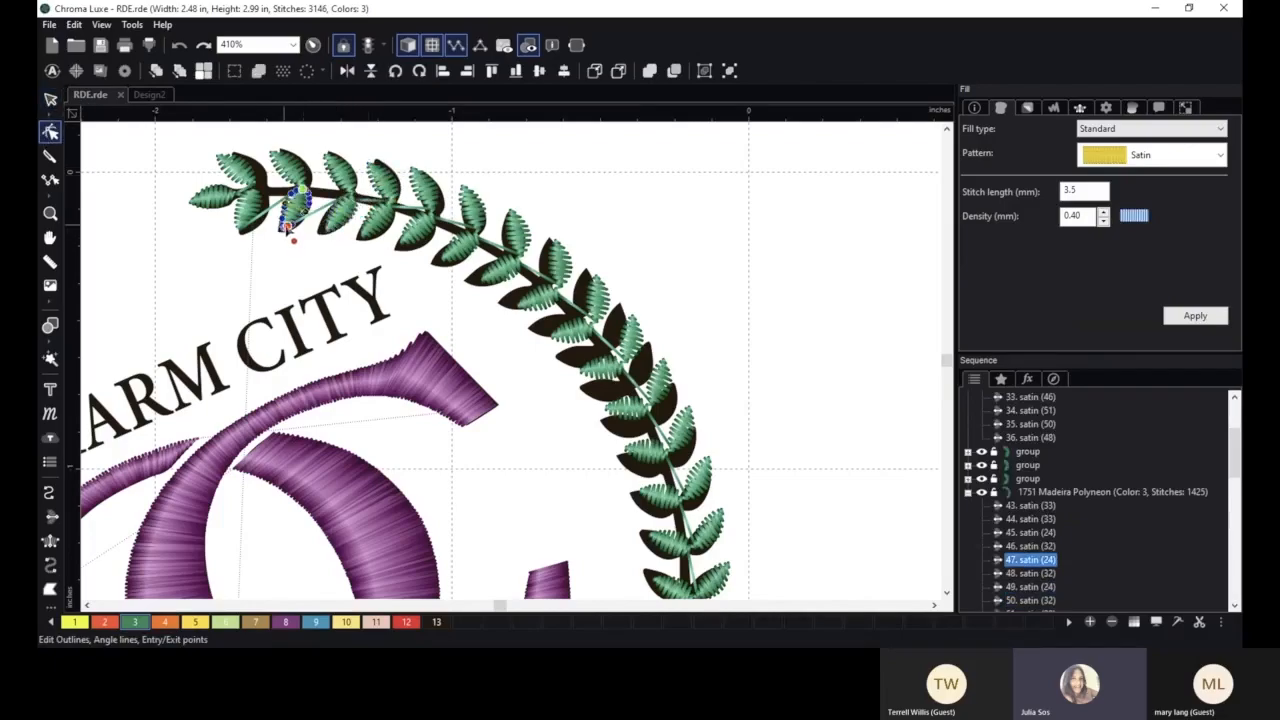
click(244, 225)
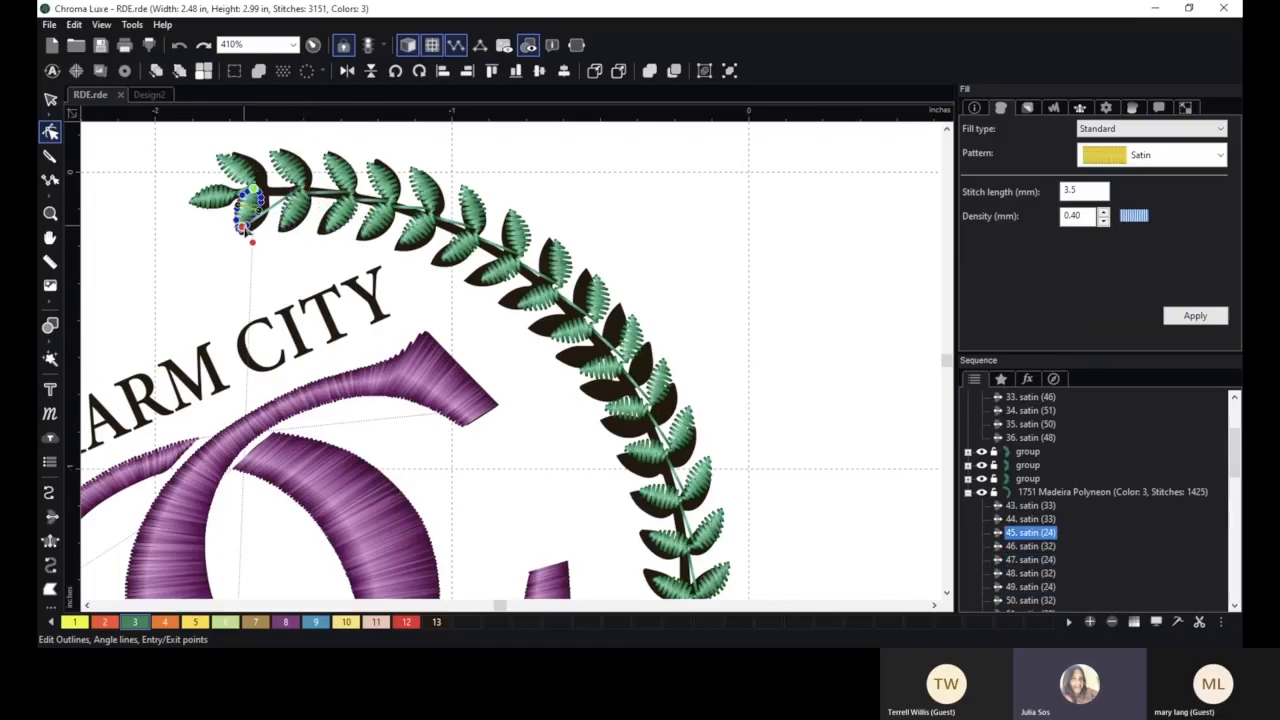
click(193, 256)
- Draw a straight, nearly vertical steil test line 3.0 mm wide in the blank area beside the logo
scroll(218, 262, down, 3)
scroll(759, 408, down, 3)
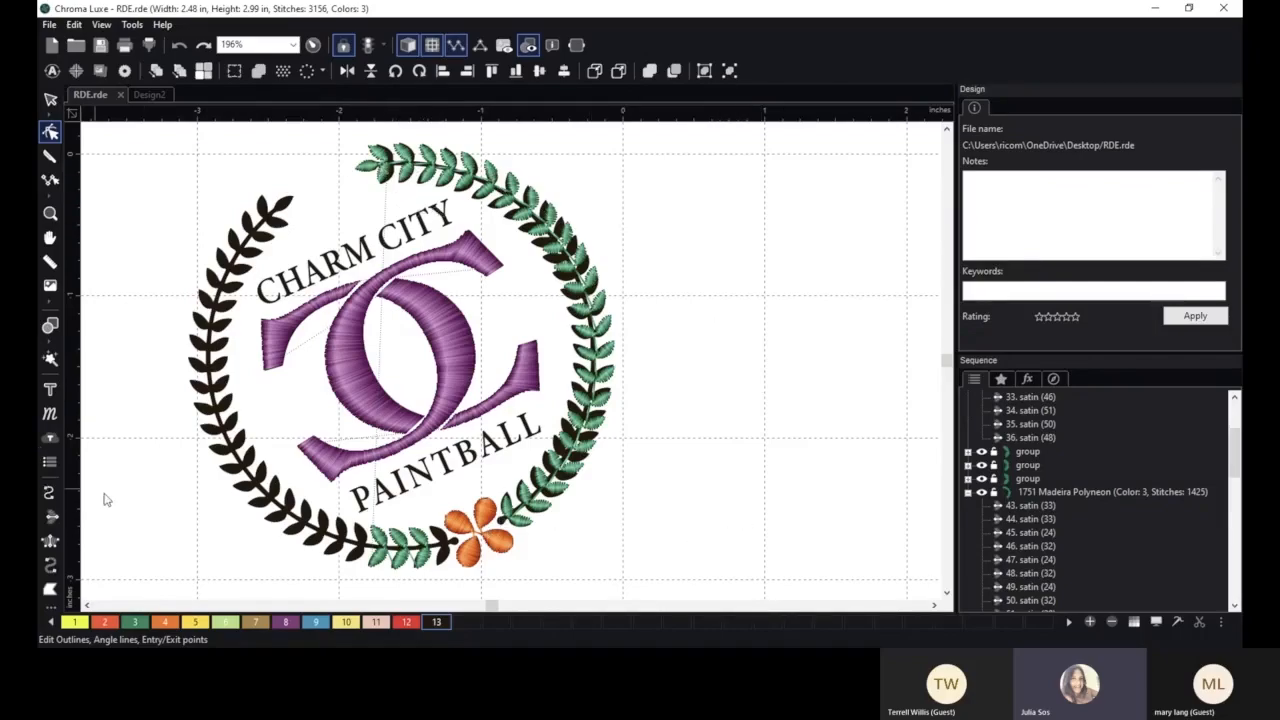
click(50, 566)
click(726, 211)
click(741, 388)
right_click(741, 388)
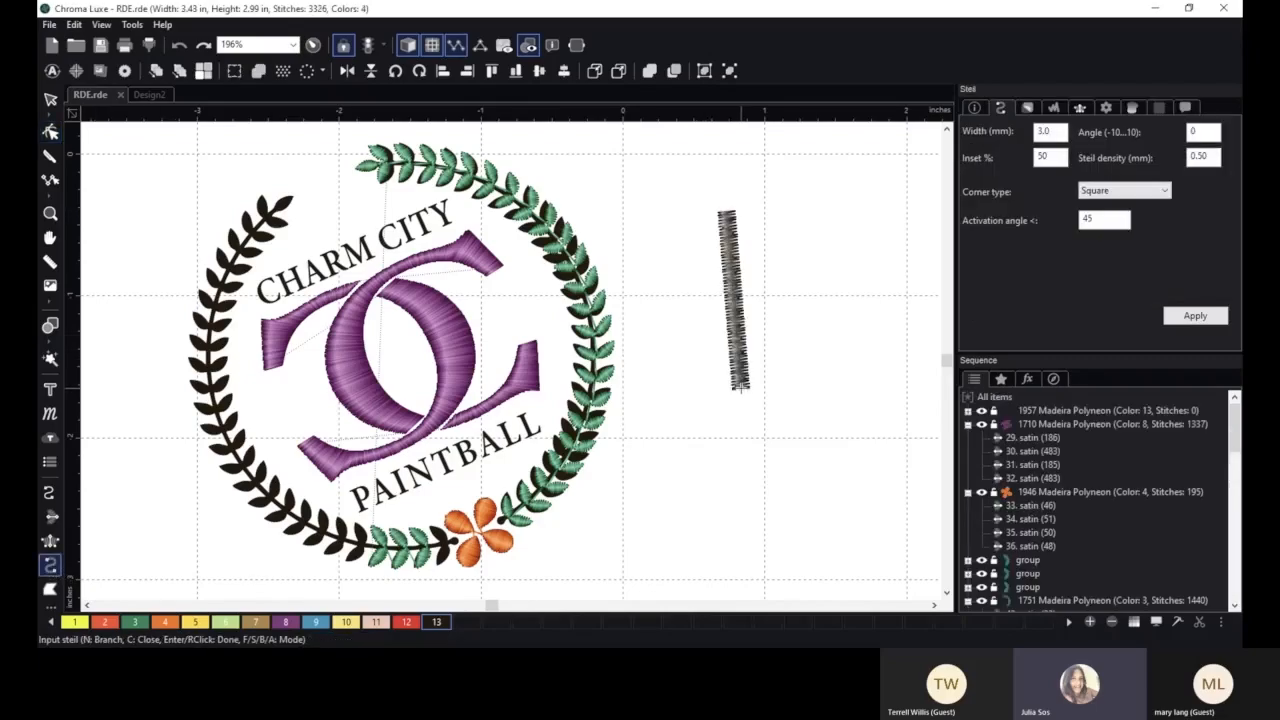
- Draw a six-point zigzag steil test line with sharp corners beside the straight one, outside the logo
click(802, 217)
click(822, 275)
click(898, 325)
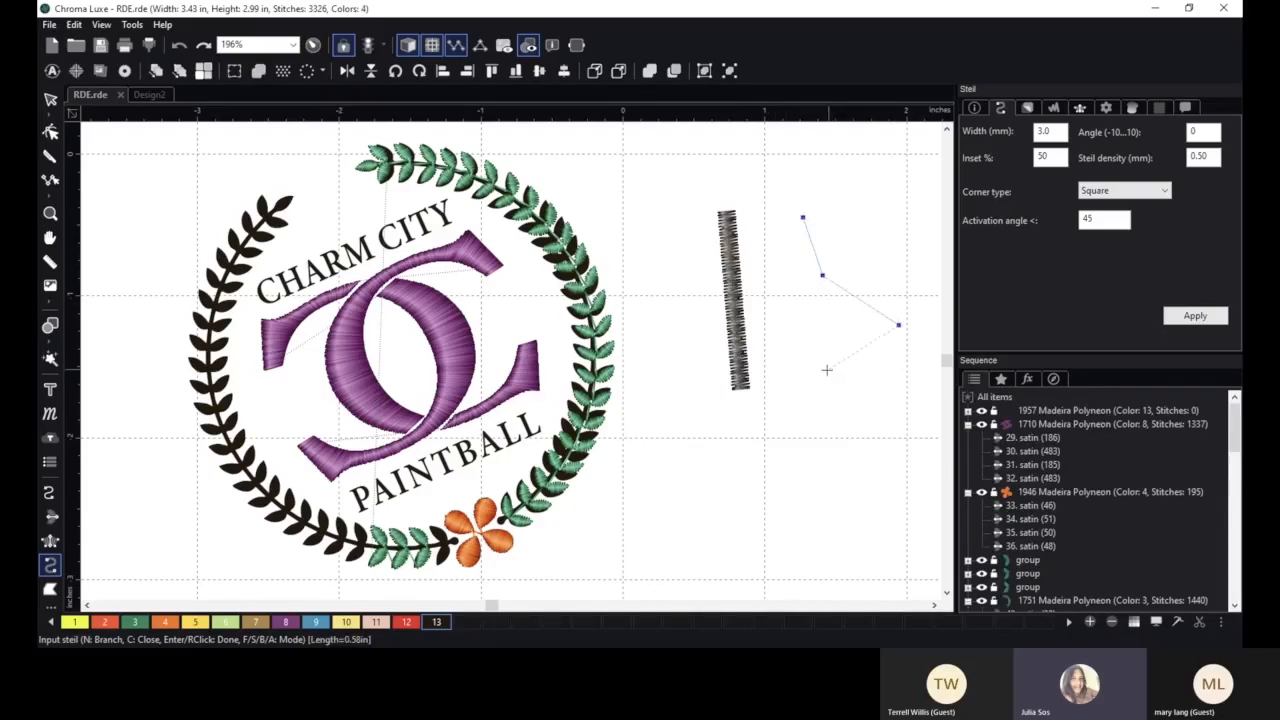
click(825, 372)
click(904, 394)
click(767, 415)
right_click(767, 415)
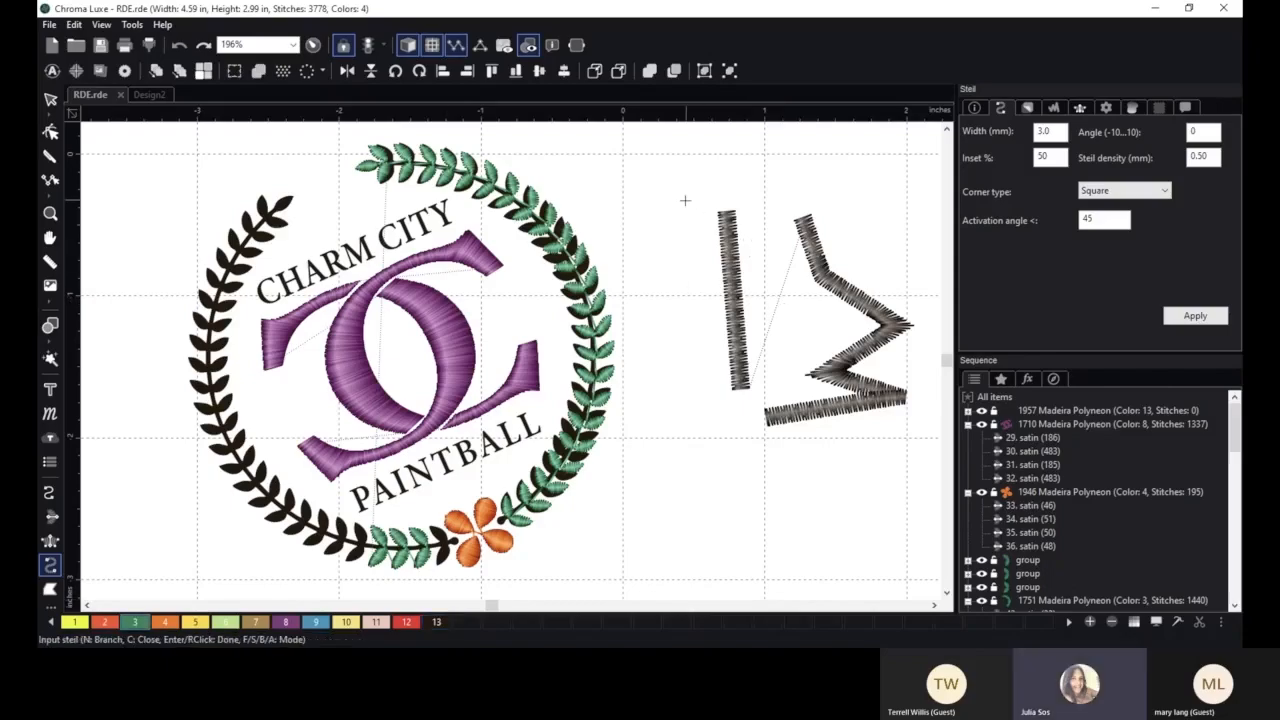
- Examine the stem and the leaf joints along the upper arc of the green wreath
scroll(634, 163, up, 2)
drag(634, 163, 714, 328)
scroll(474, 140, up, 2)
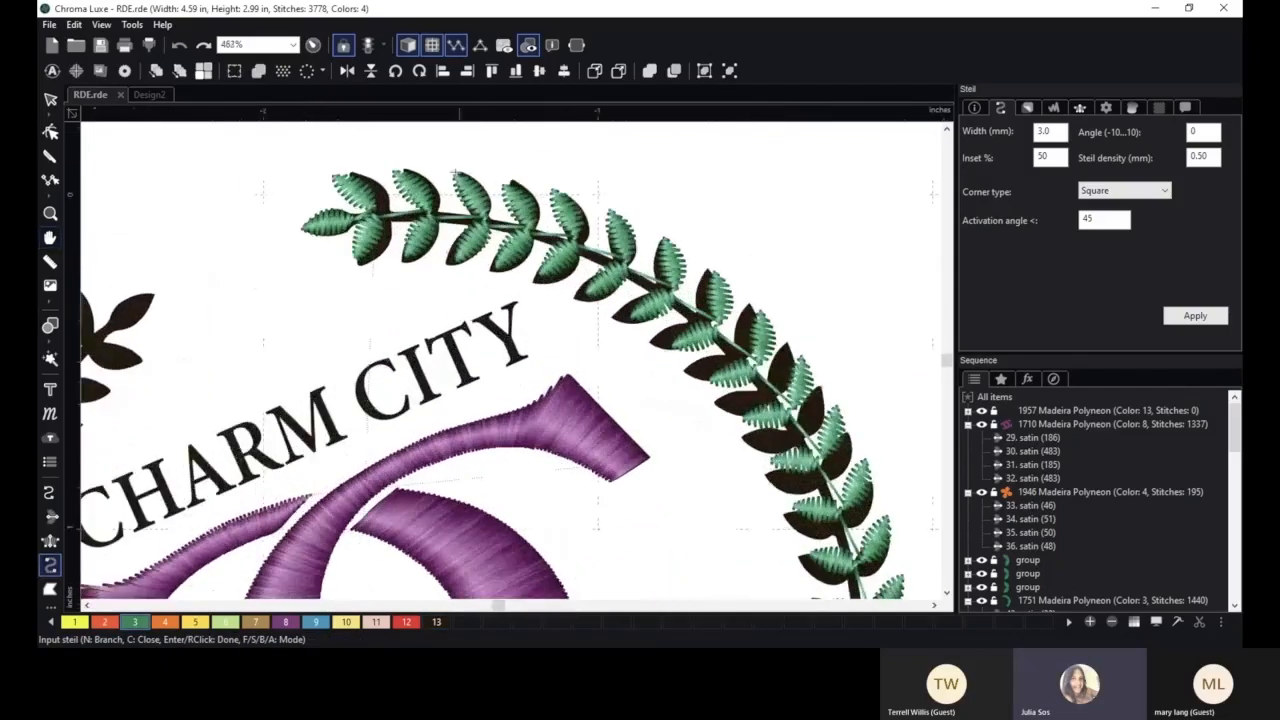
scroll(437, 213, up, 2)
scroll(437, 213, up, 2)
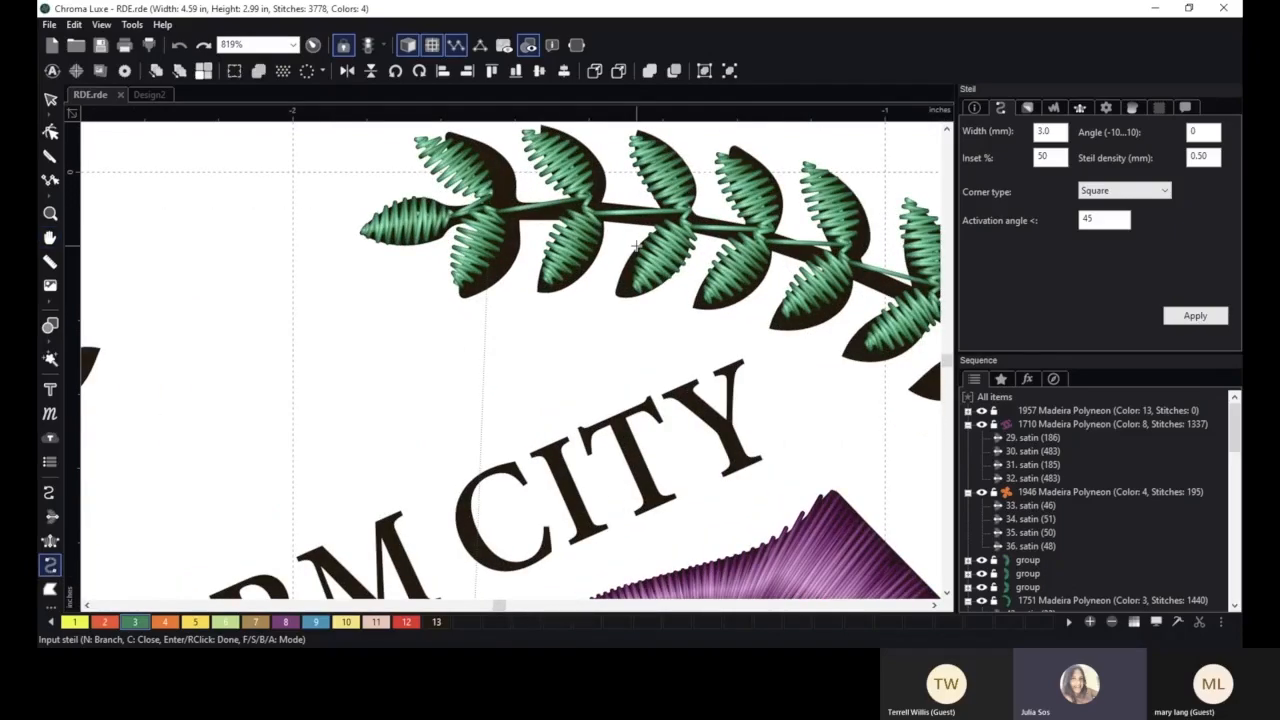
scroll(483, 216, down, 6)
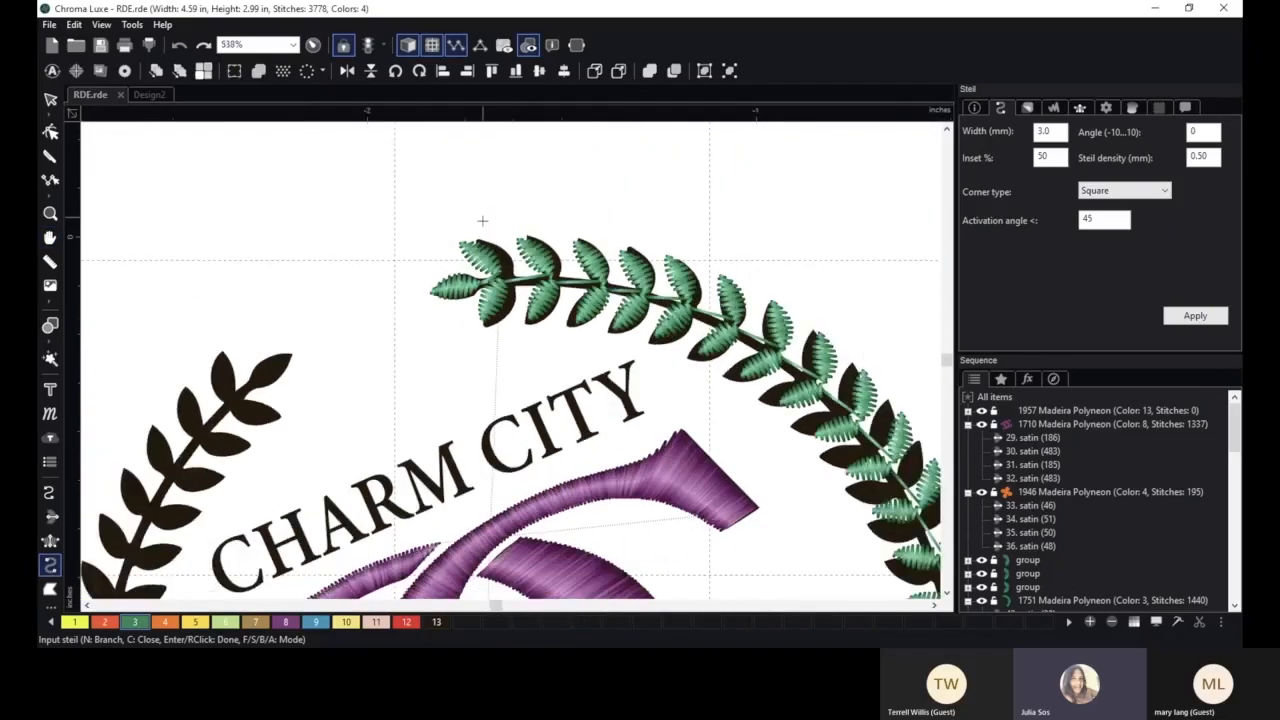
drag(694, 303, 617, 192)
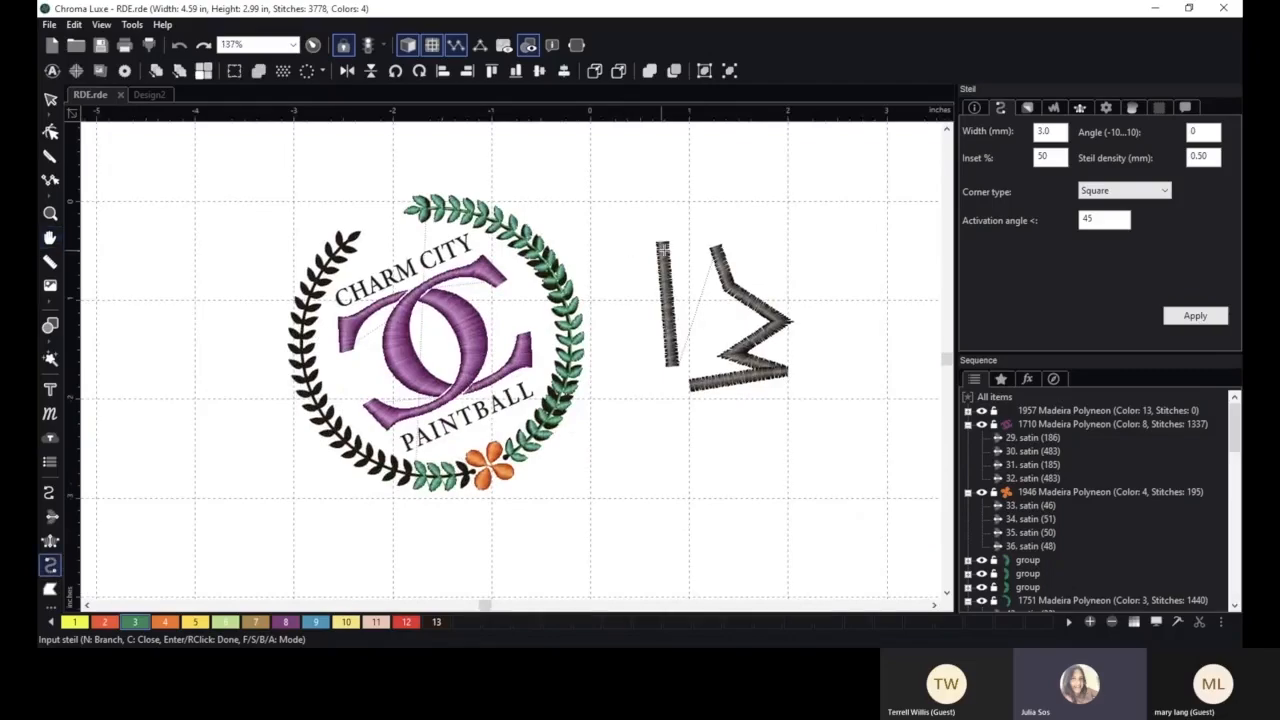
- Delete the zigzag and straight steil test lines beside the logo
click(50, 100)
key(Delete)
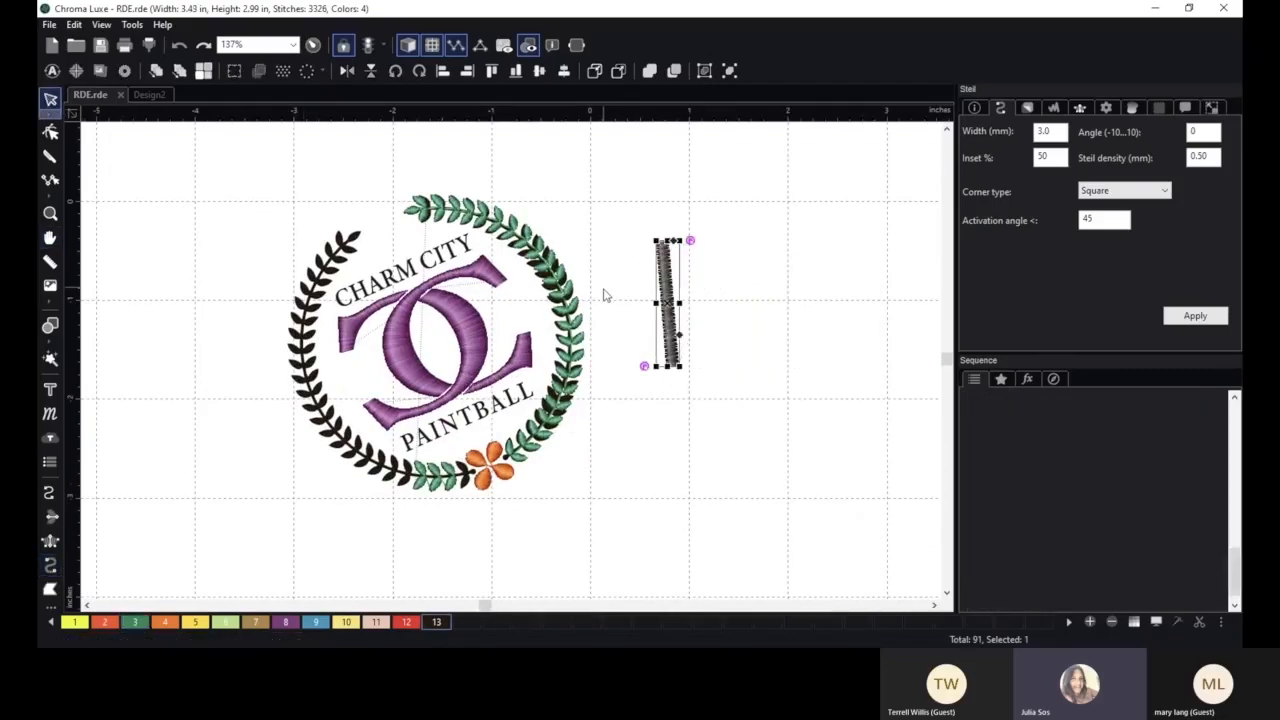
key(Delete)
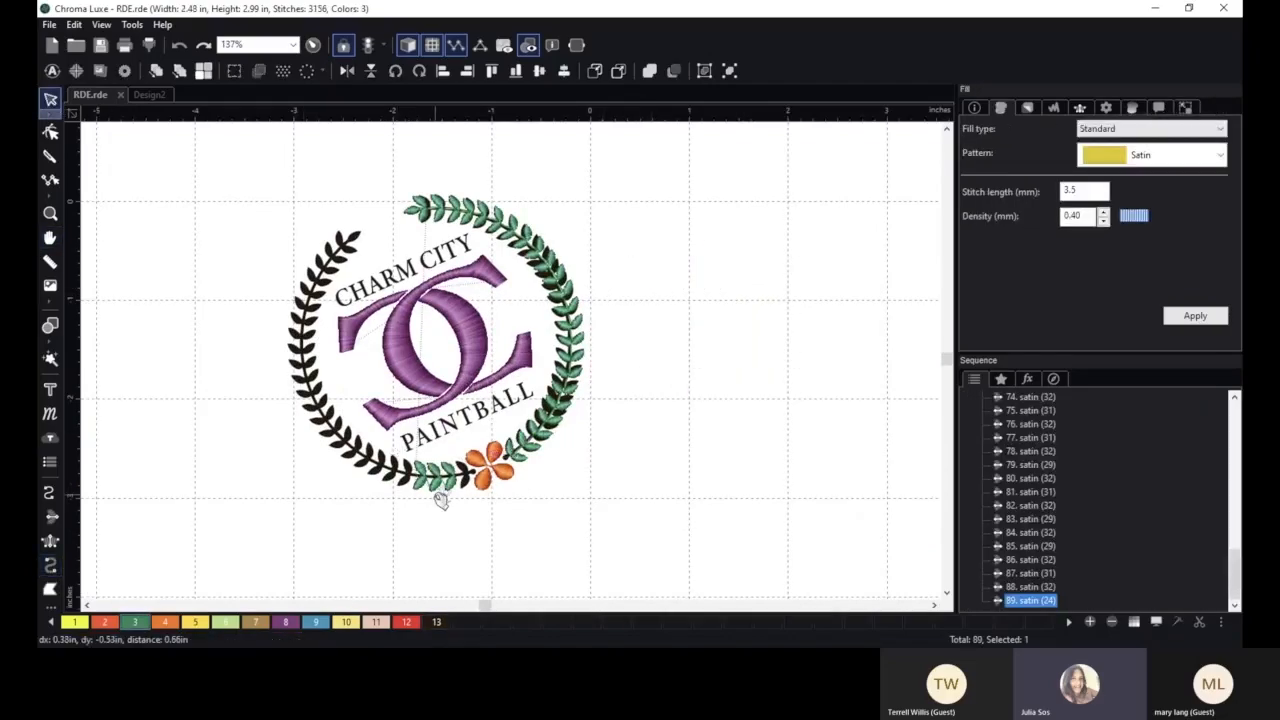
- Lock the 1957 Madeira Polyneon artwork layer and delete the separate run of green leaves on the wreath's bottom, beside the orange flower
key(Delete)
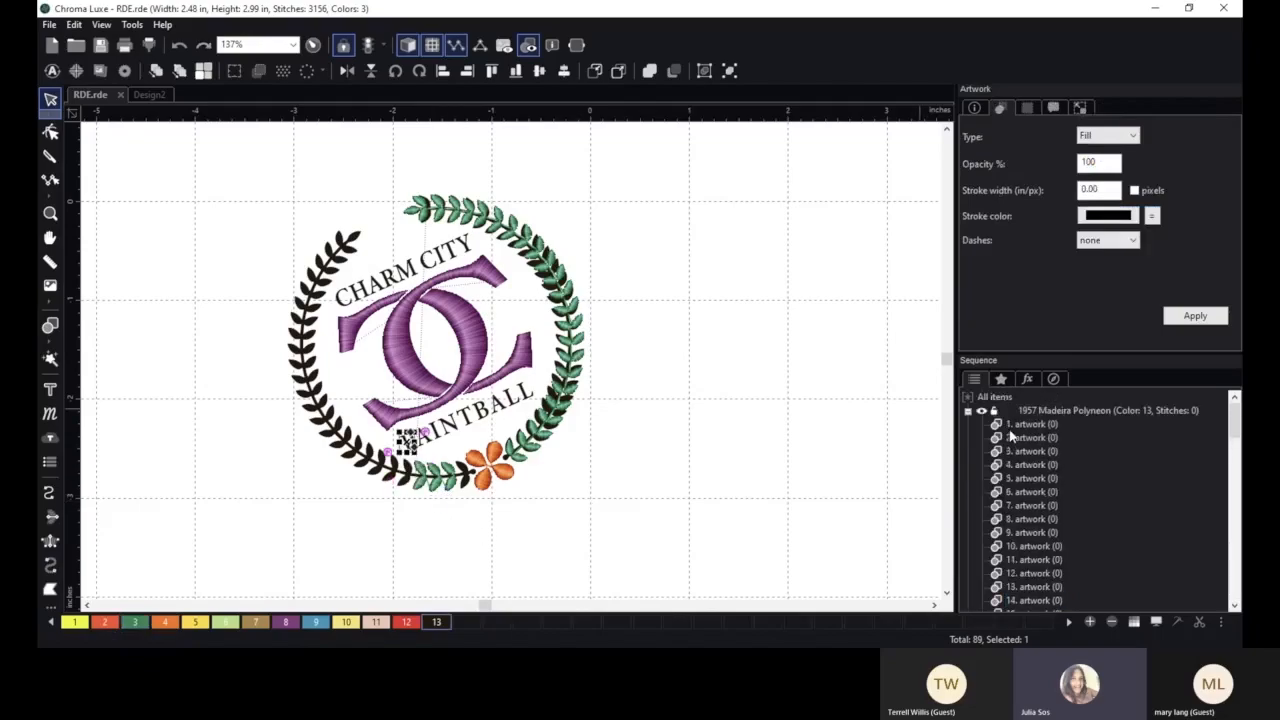
click(981, 411)
click(982, 411)
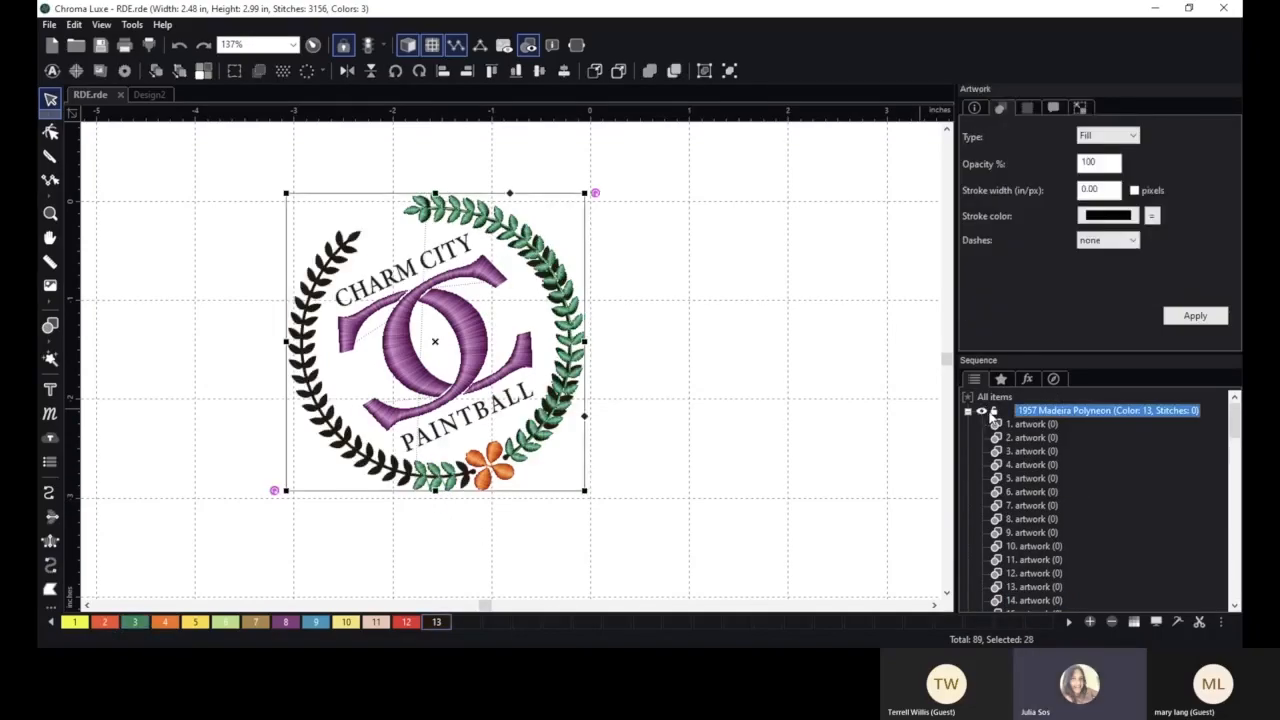
click(993, 411)
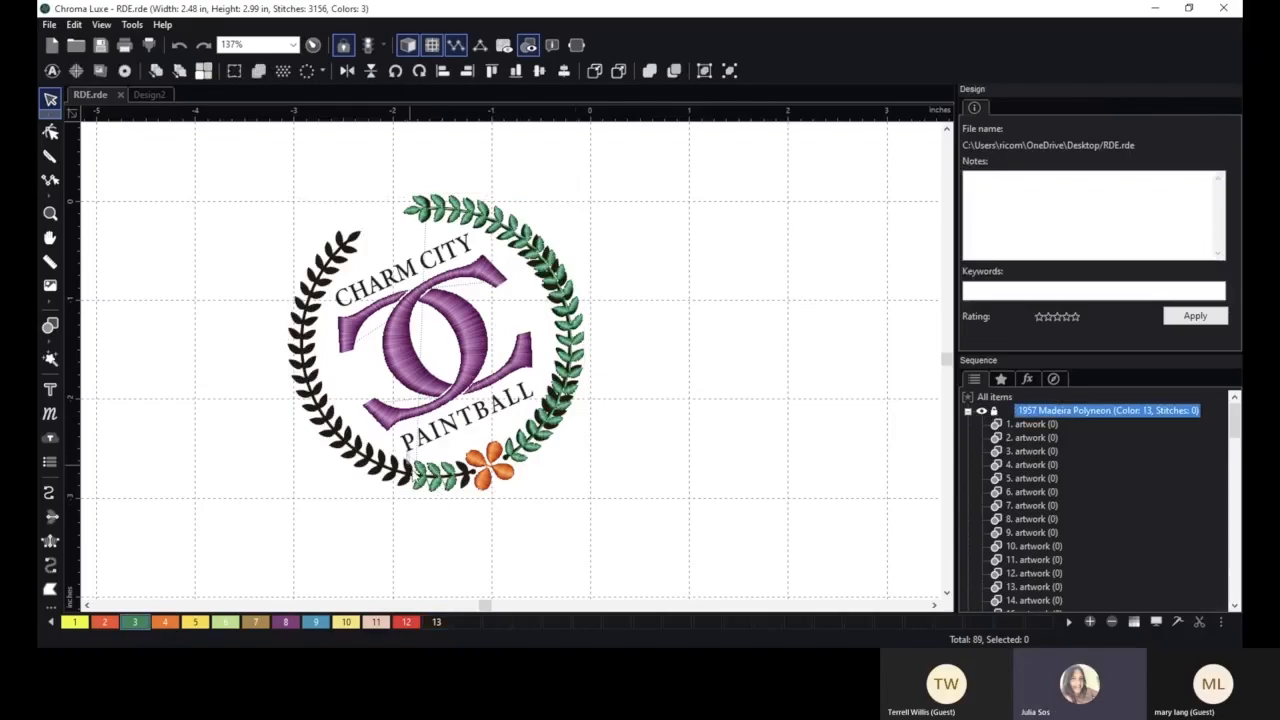
drag(406, 454, 463, 511)
key(Delete)
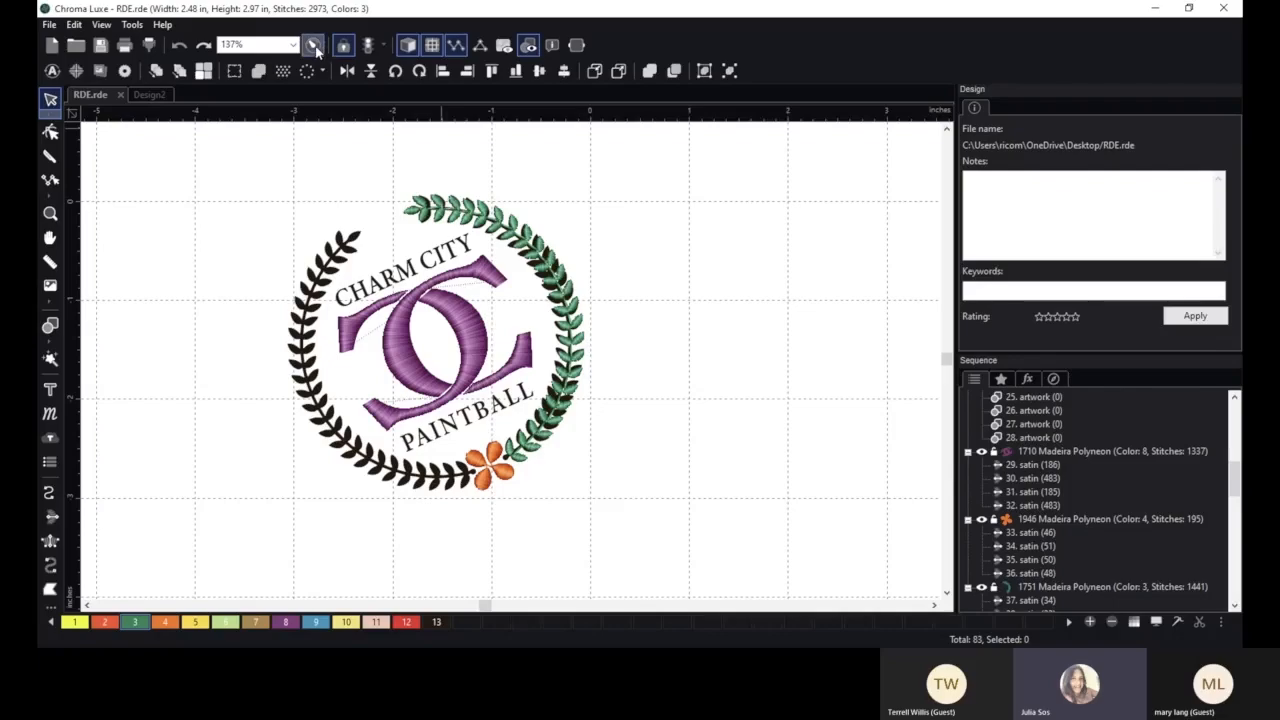
- Run the stitch simulation of the whole design from the first stitch to the last
click(312, 45)
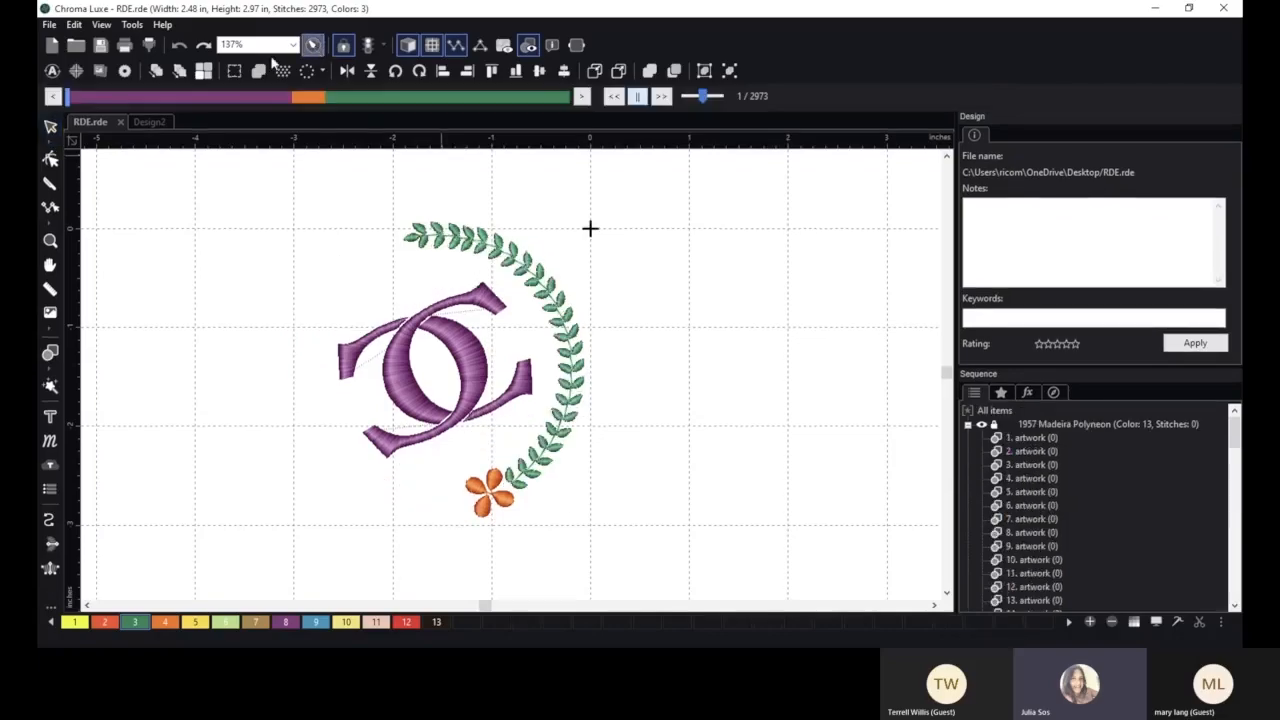
mouse_move(78, 97)
mouse_down()
mouse_move(375, 104)
mouse_move(585, 130)
mouse_up()
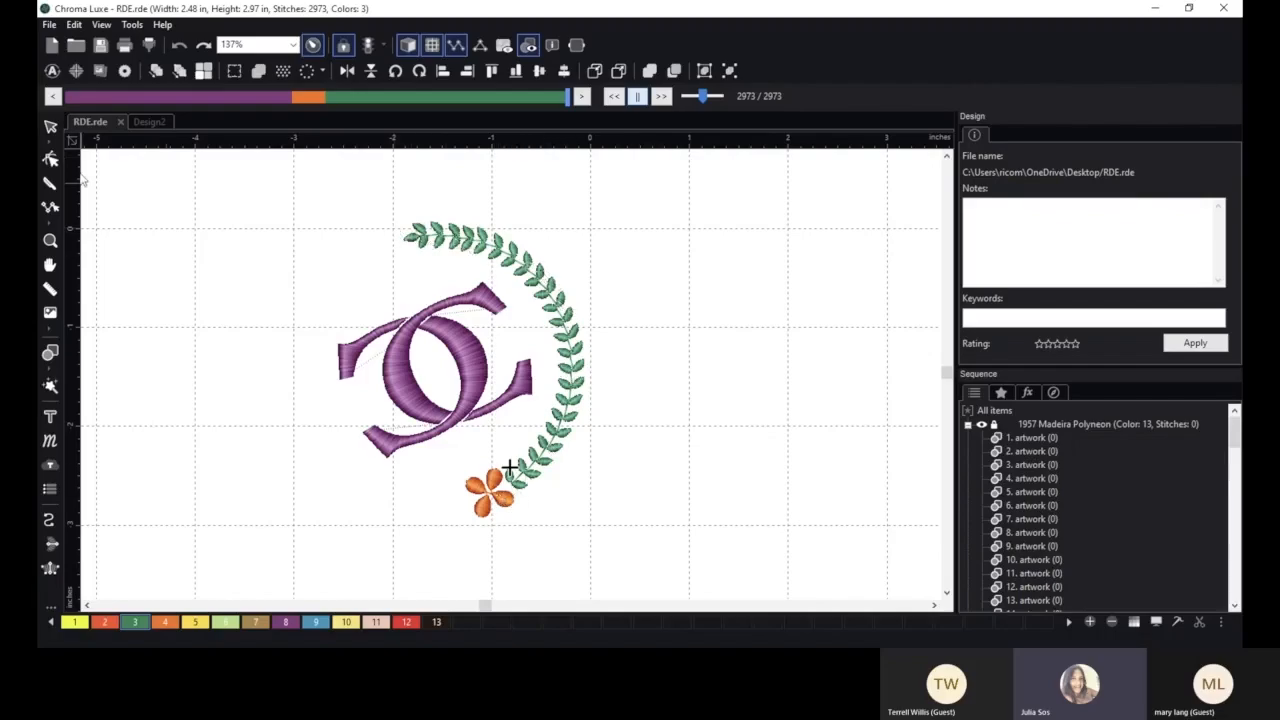
click(50, 126)
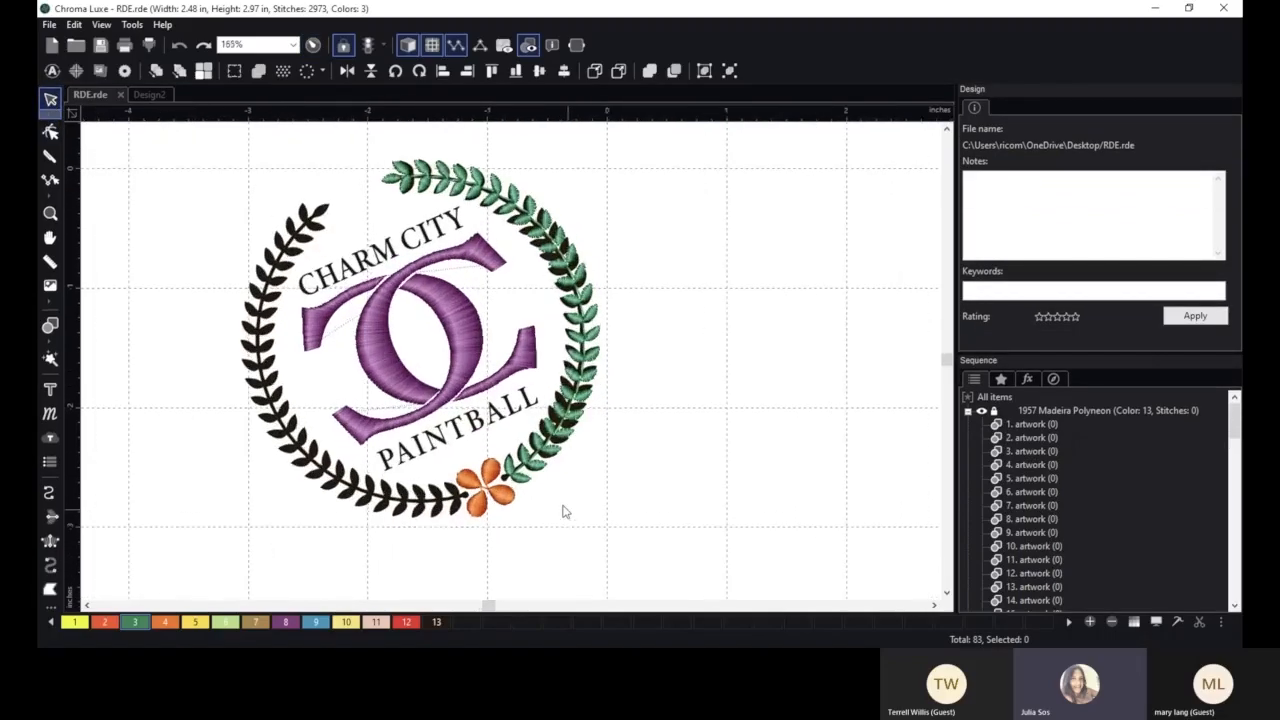
- Examine the wreath's lower end beside the orange flower and how its leaves sit along the stem
scroll(522, 505, up, 2)
key(space)
drag(596, 534, 585, 434)
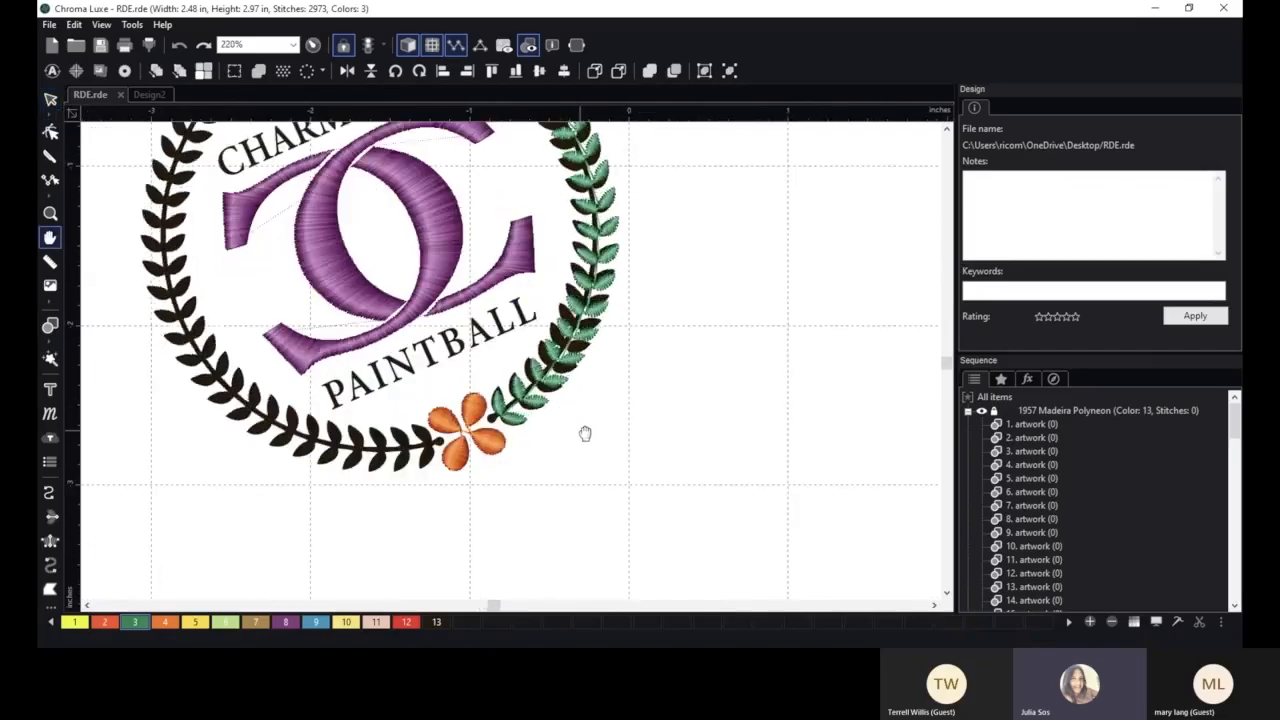
scroll(570, 440, up, 3)
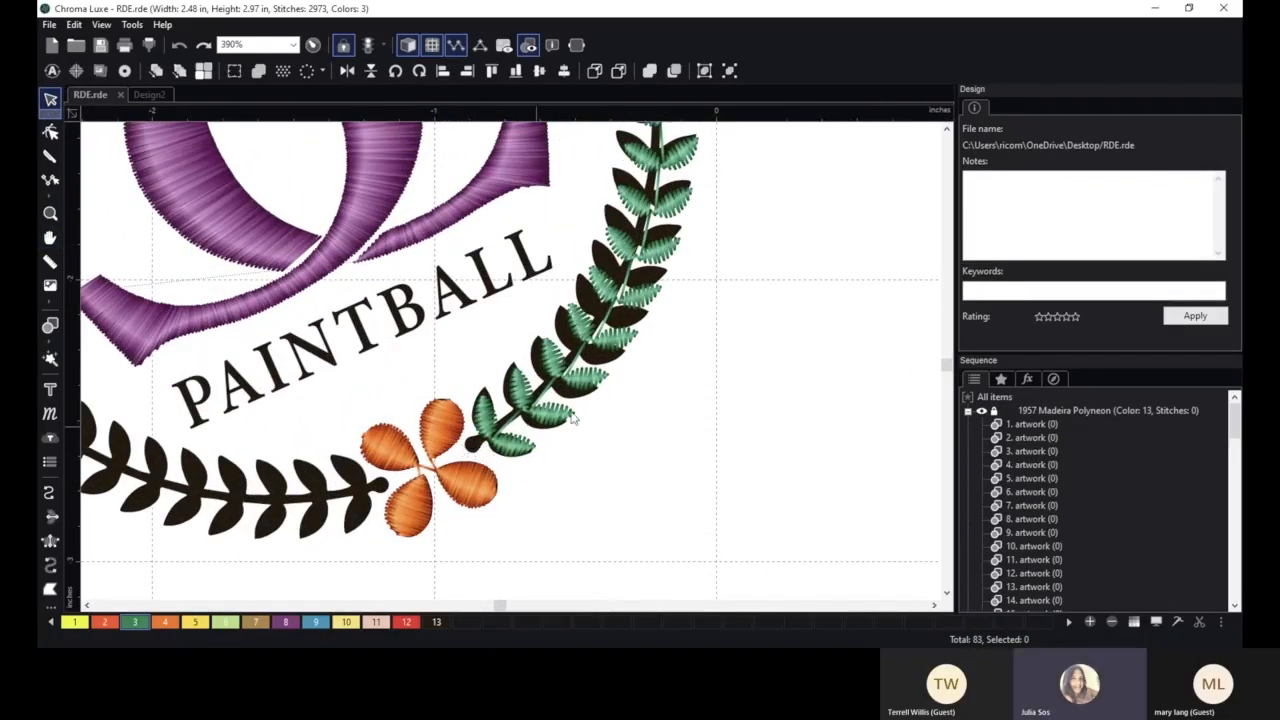
scroll(334, 274, down, 3)
key(space)
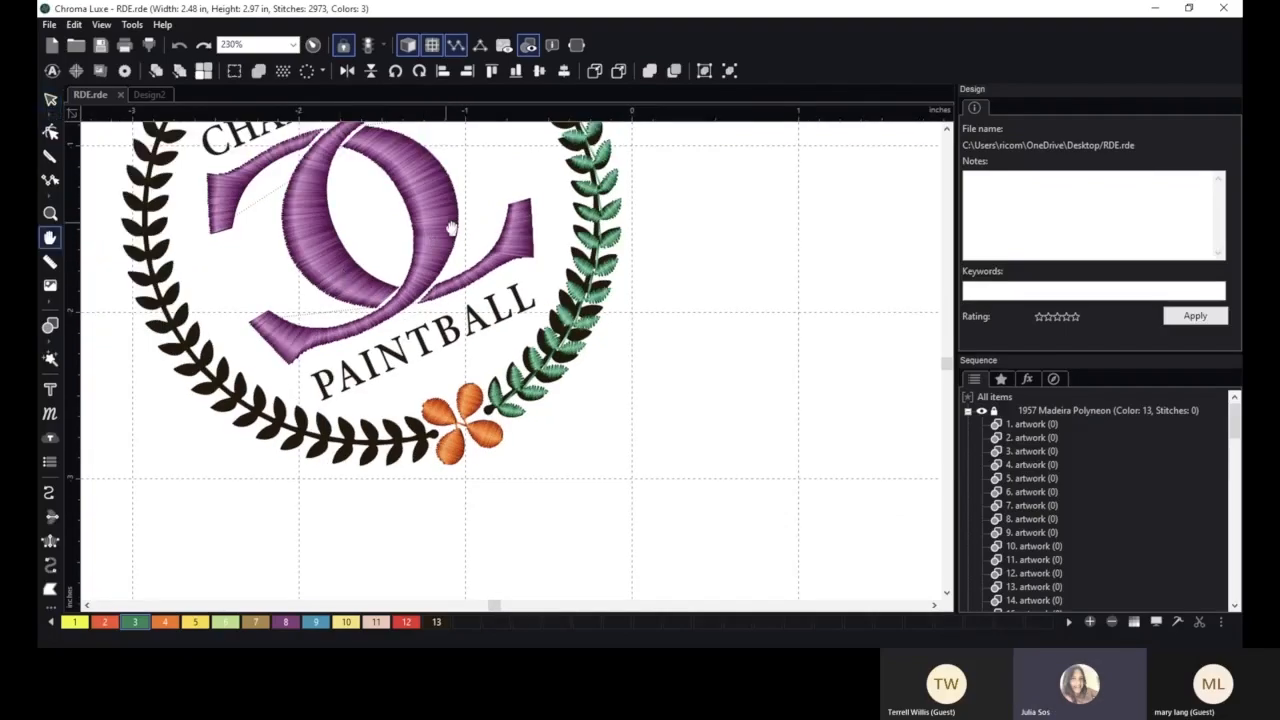
drag(452, 240, 410, 362)
scroll(405, 355, down, 1)
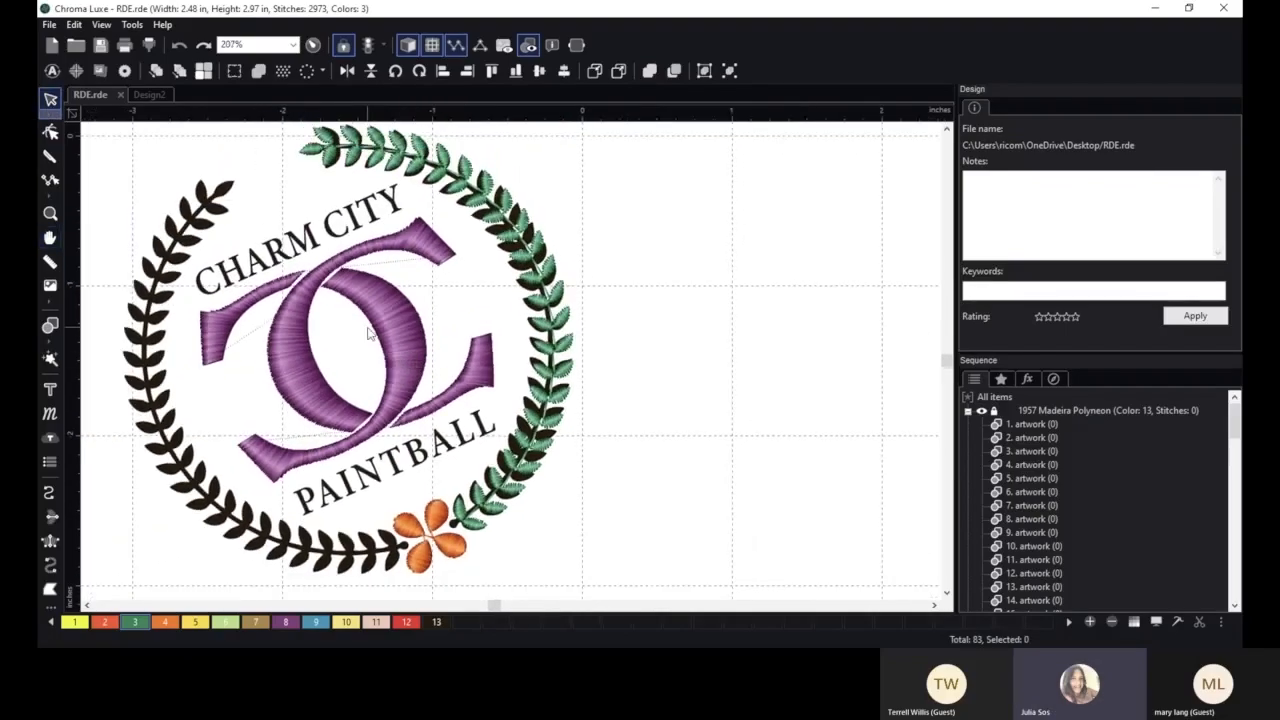
- Set the steil width to 1.5 mm for the wreath's stem
click(50, 566)
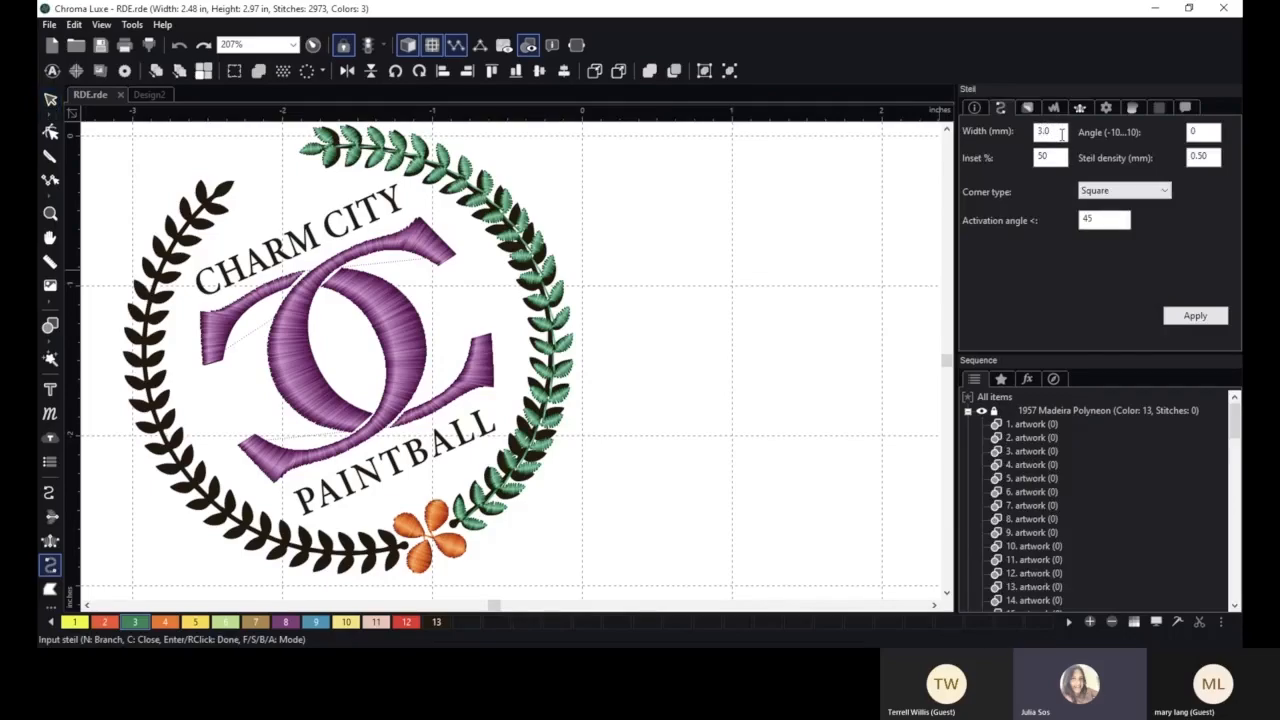
drag(1062, 134, 995, 137)
click(1195, 316)
scroll(505, 330, up, 1)
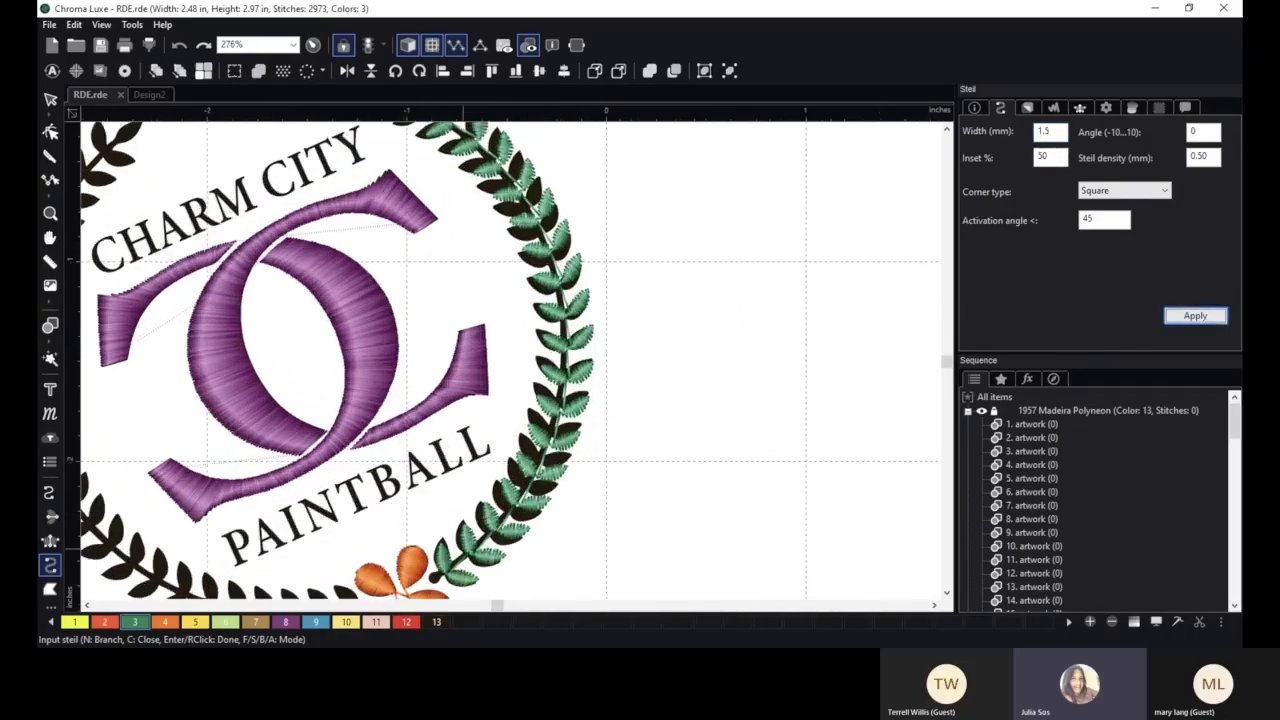
- Draw a 1.5 mm wide steil stem through the green leaves, from the wreath's lower end beside the orange flower up to the tip leaf
click(437, 574)
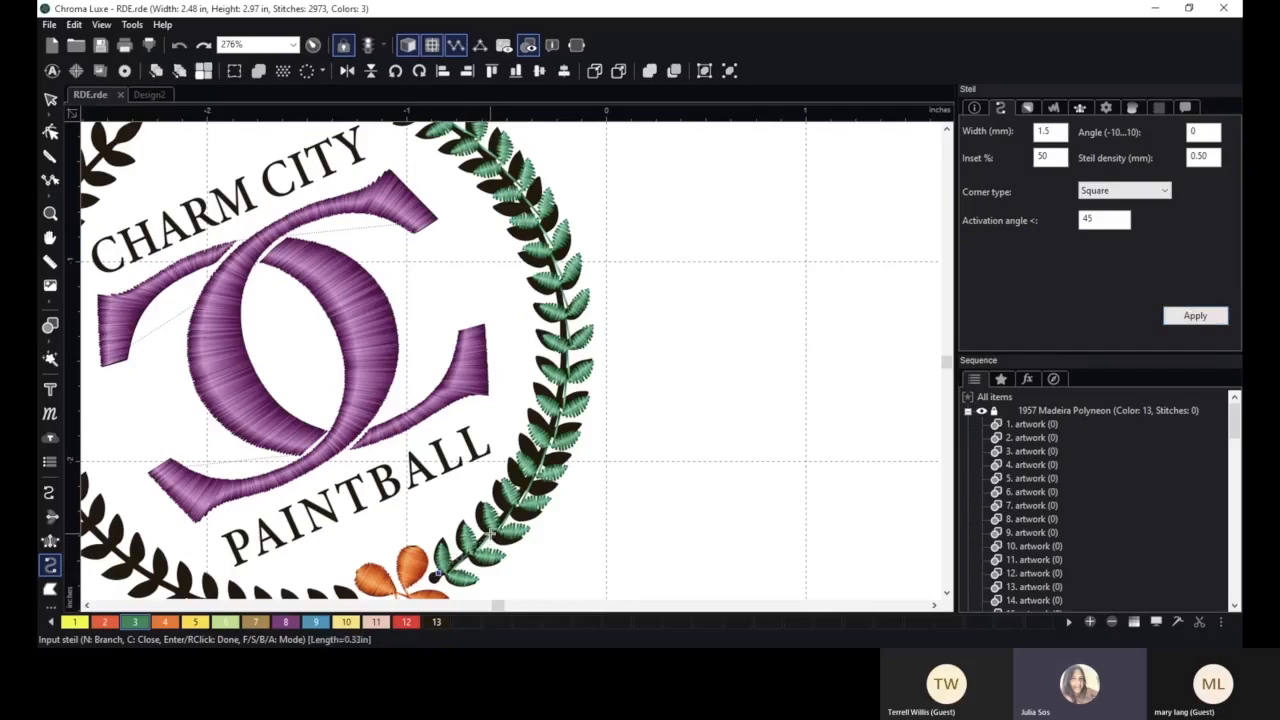
click(492, 534)
click(533, 476)
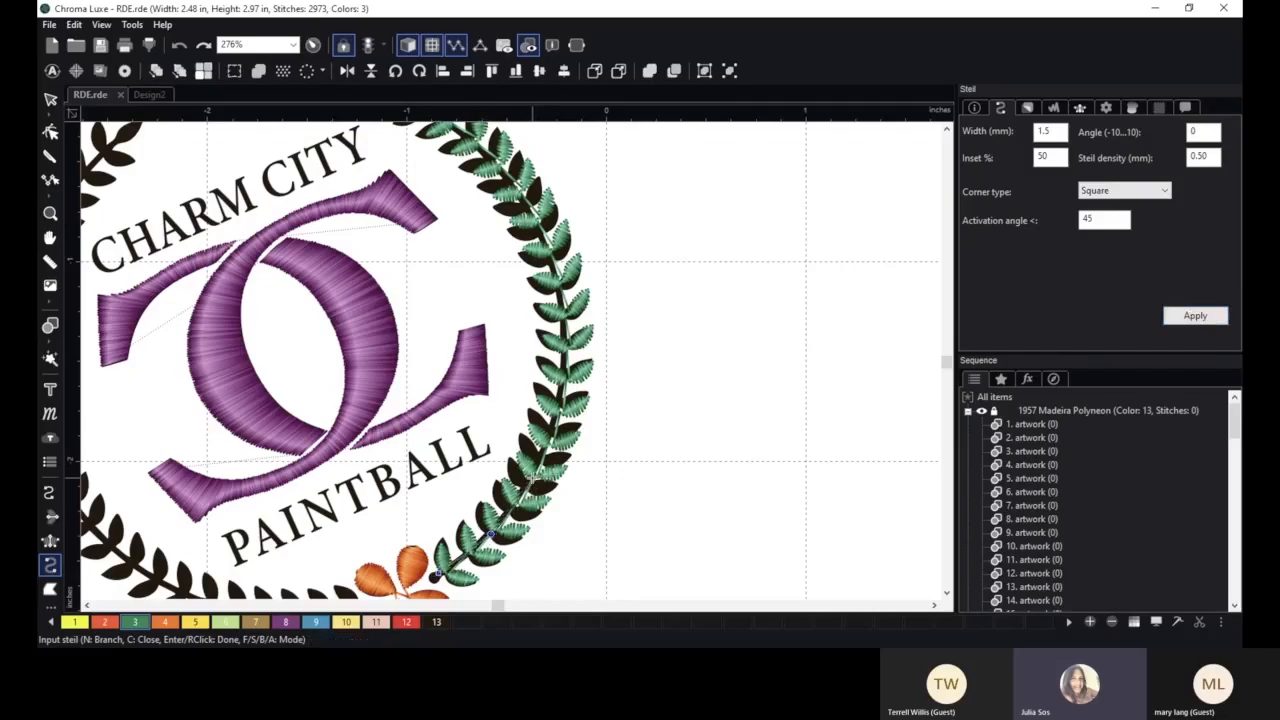
click(554, 424)
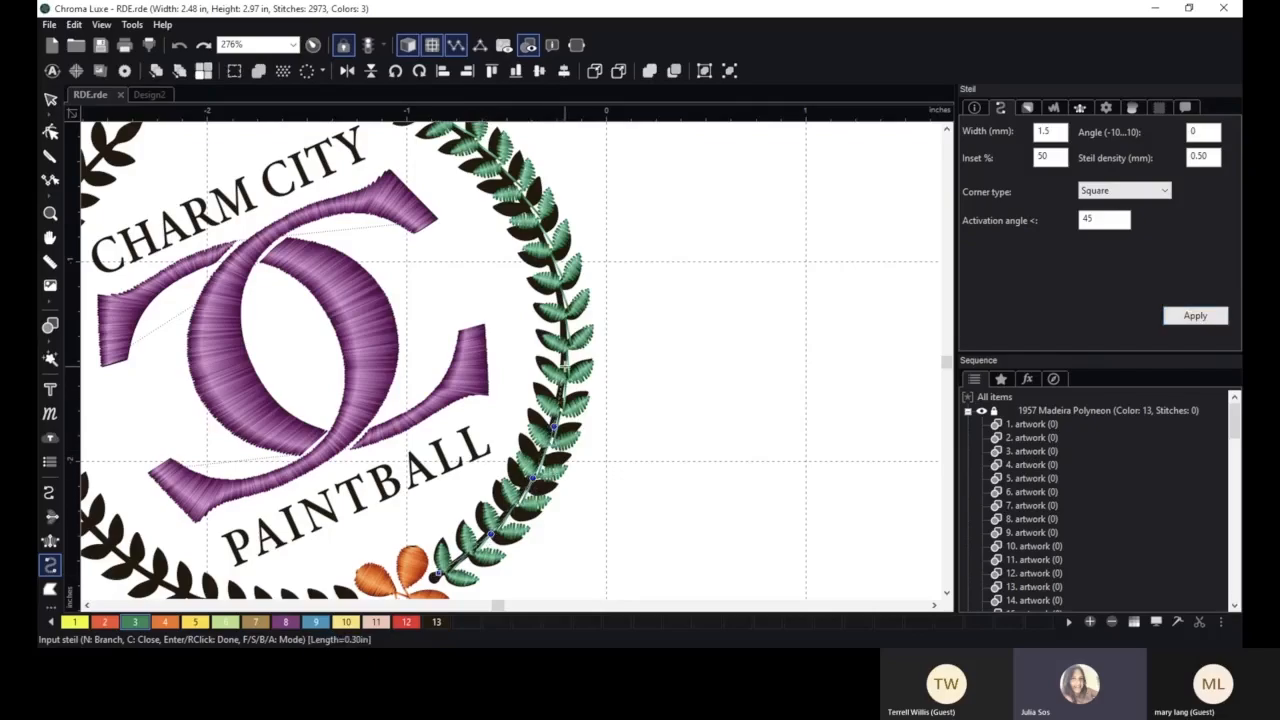
click(565, 366)
click(565, 305)
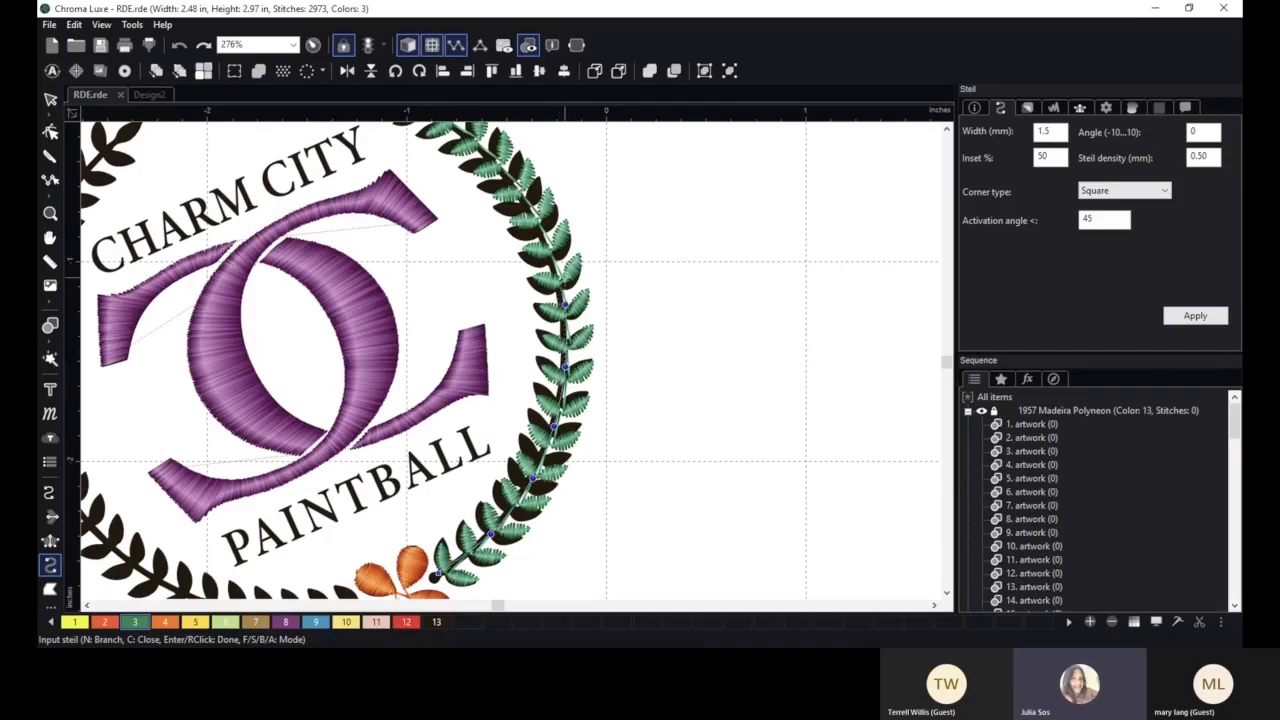
click(551, 243)
key(space)
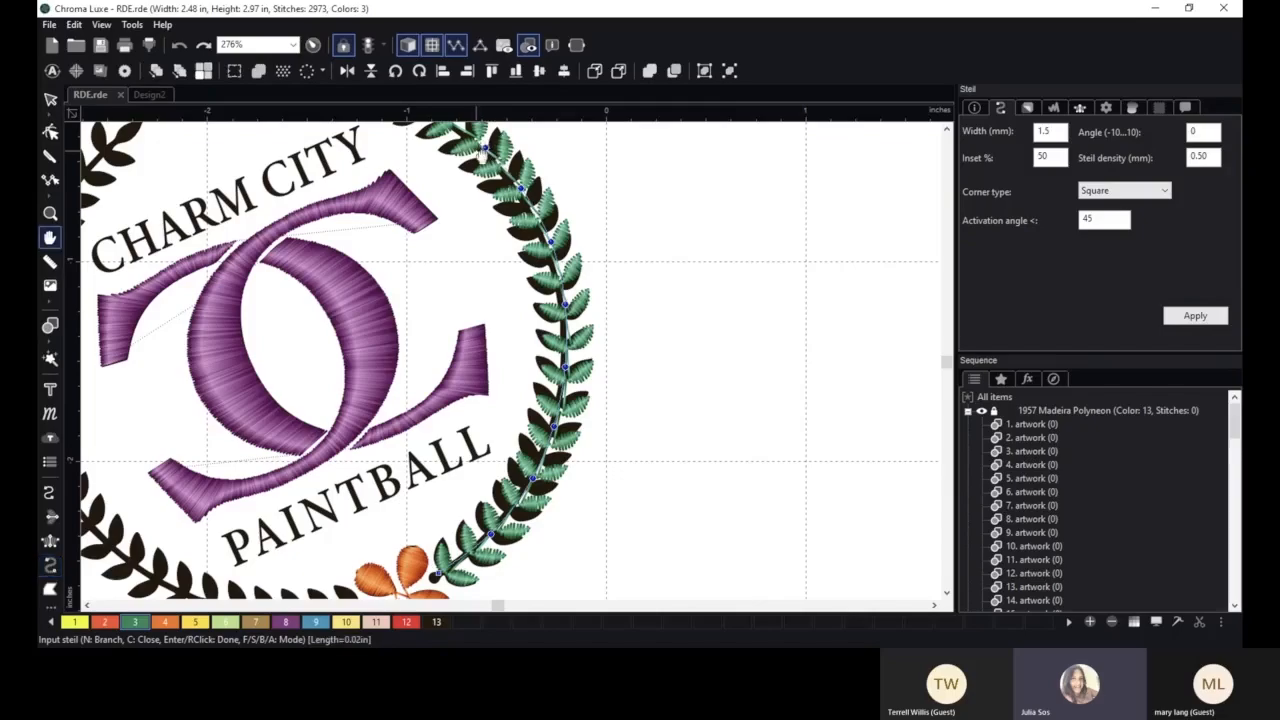
drag(487, 172, 563, 369)
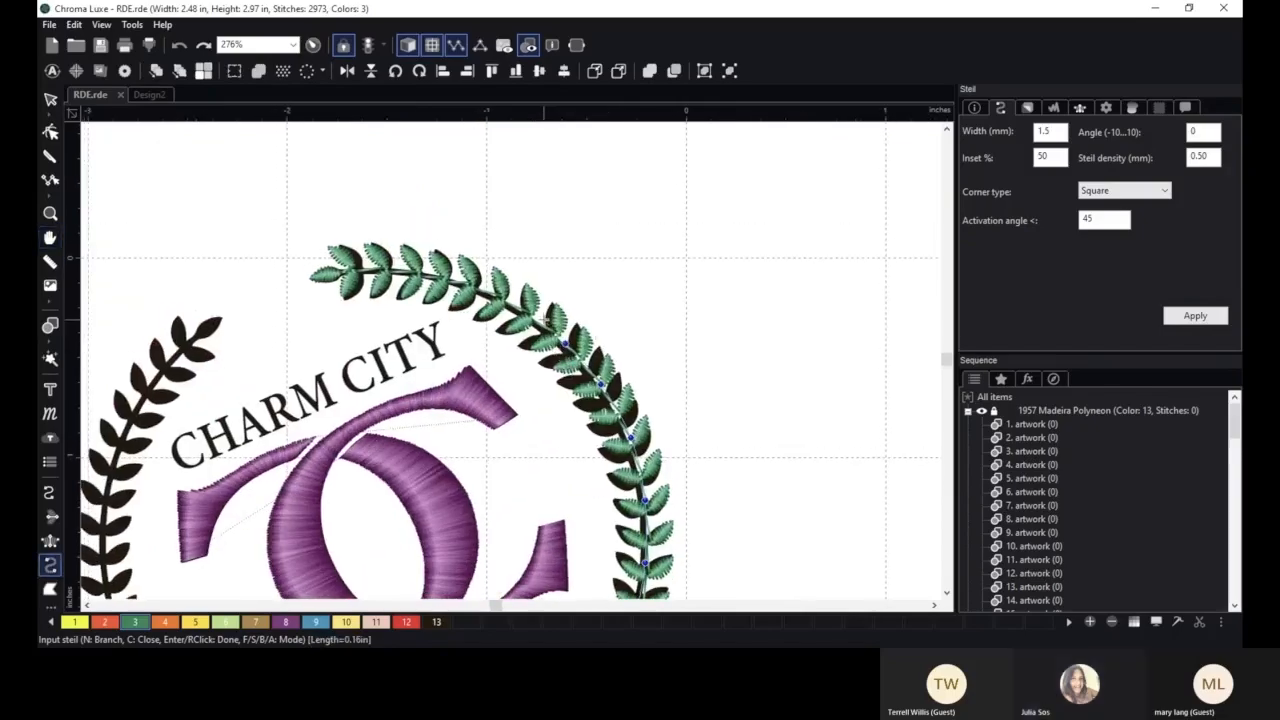
click(510, 305)
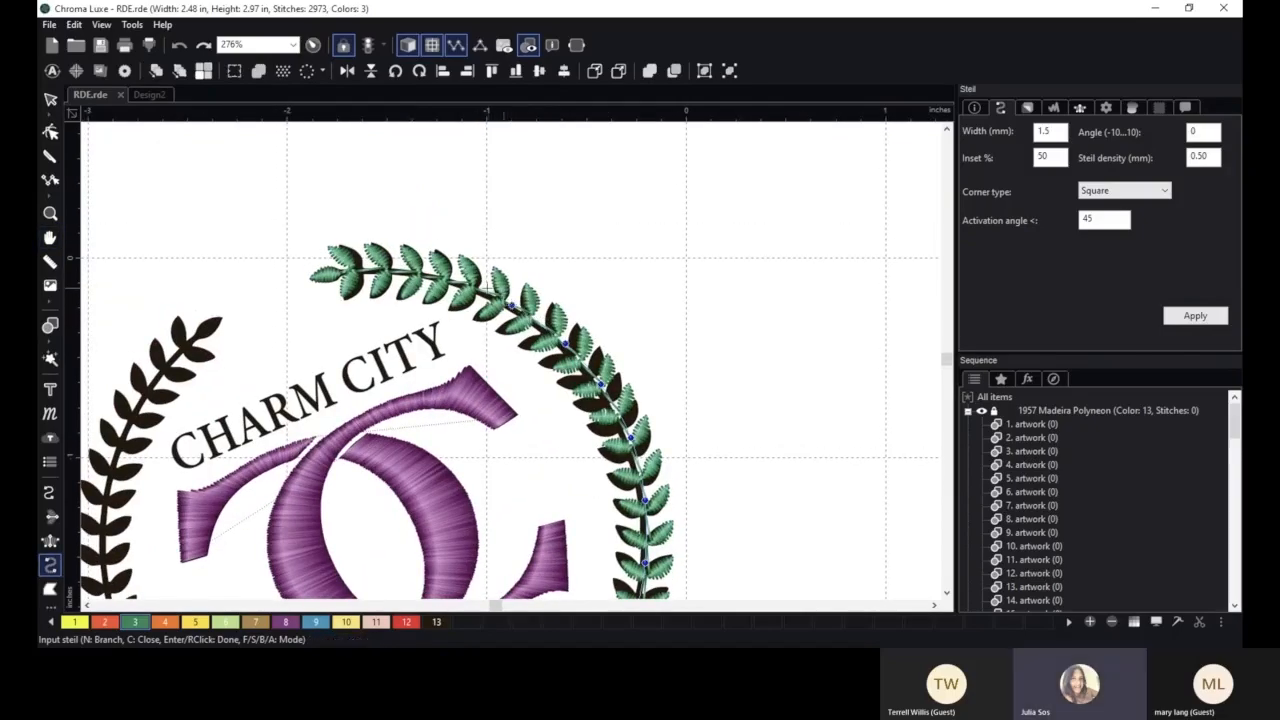
click(459, 284)
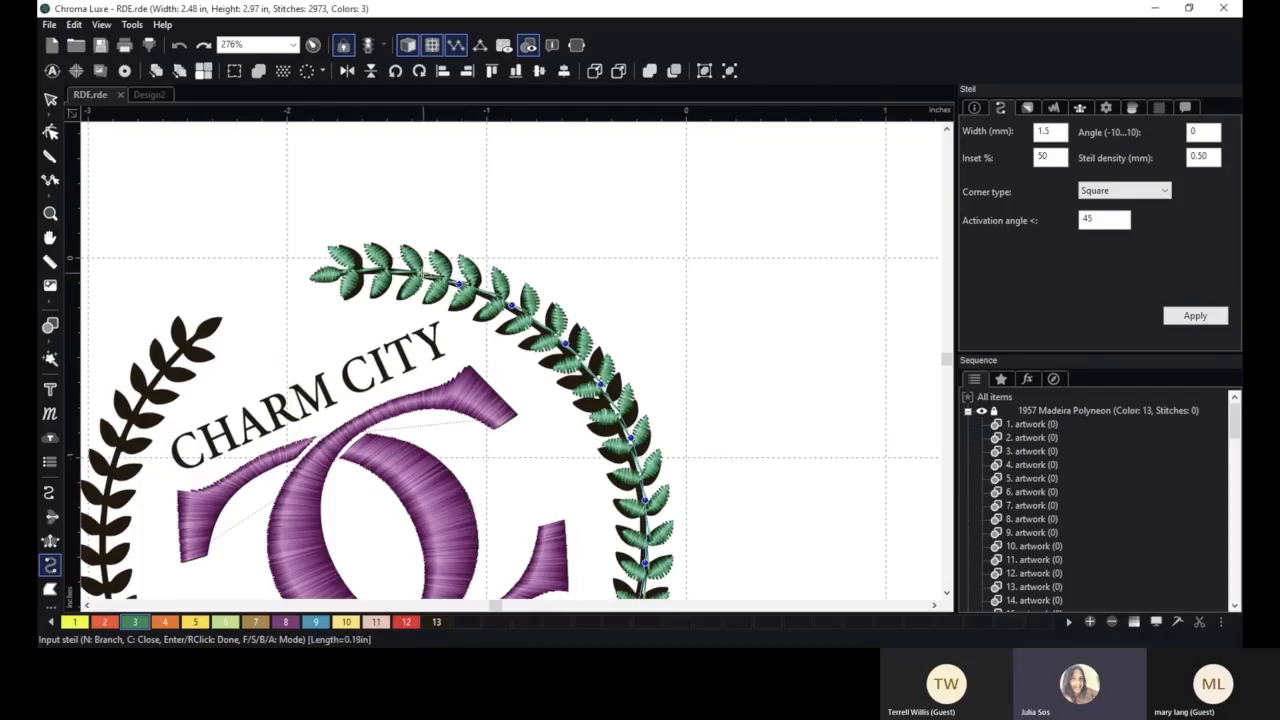
click(406, 270)
click(363, 270)
right_click(342, 268)
scroll(472, 435, down, 4)
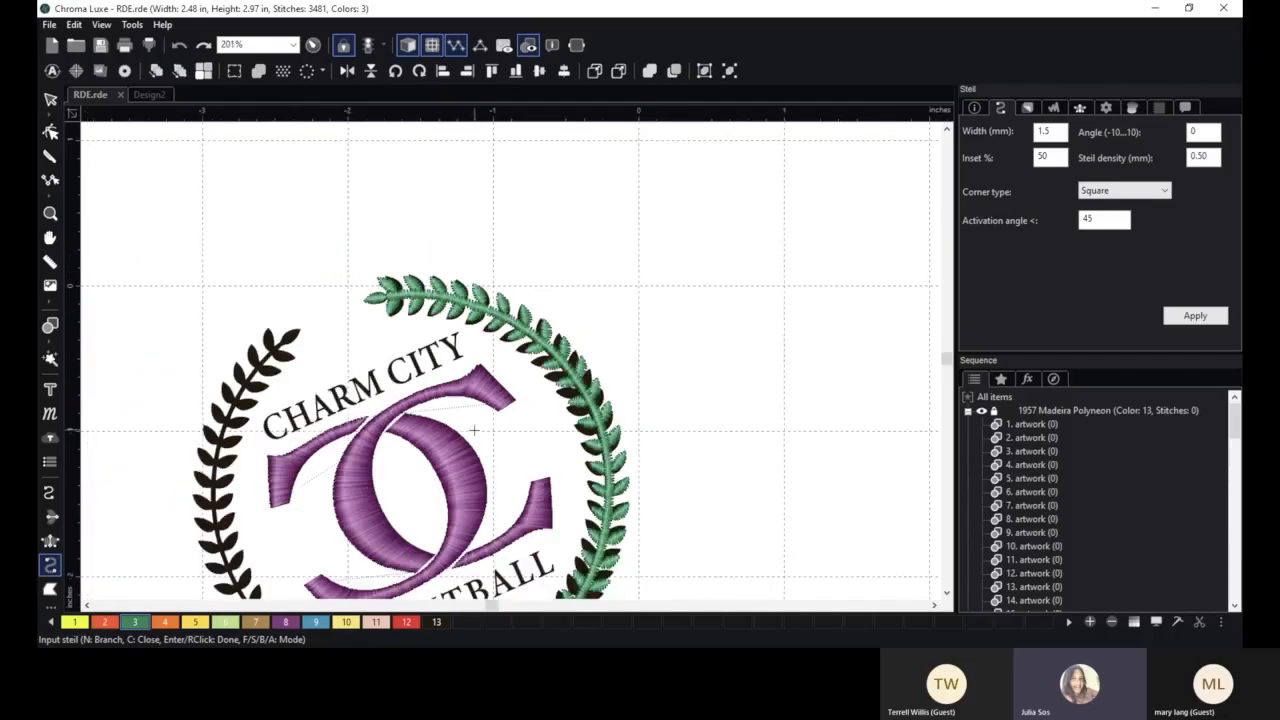
scroll(690, 399, down, 1)
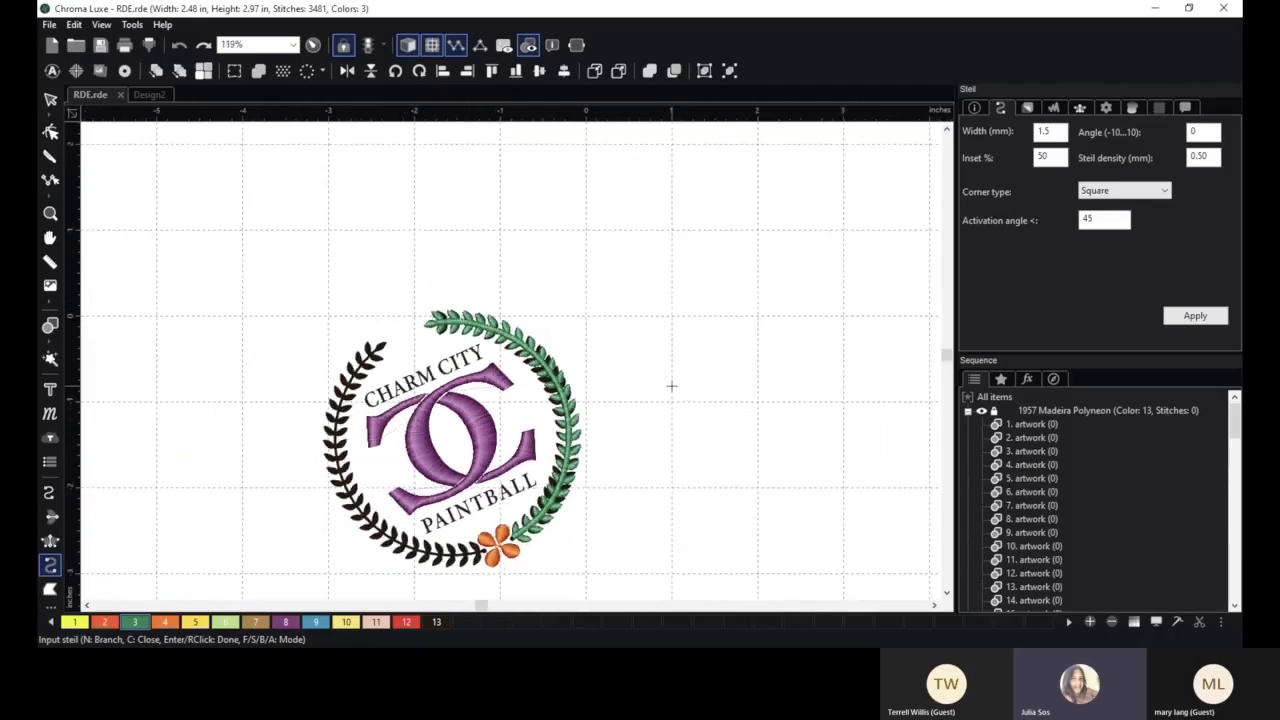
- Move the entry and exit points of the wreath's tip leaf onto the leaf's upper edge, near the stem
scroll(637, 436, up, 6)
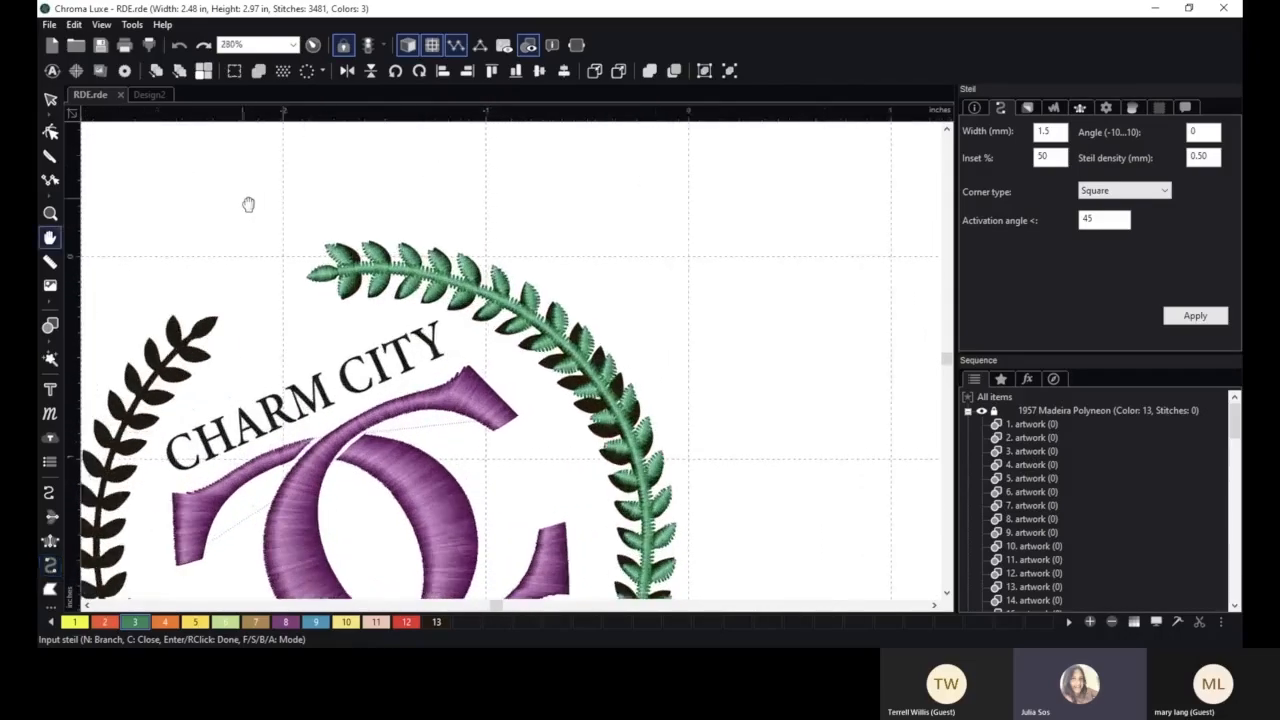
drag(249, 203, 391, 246)
scroll(391, 246, up, 6)
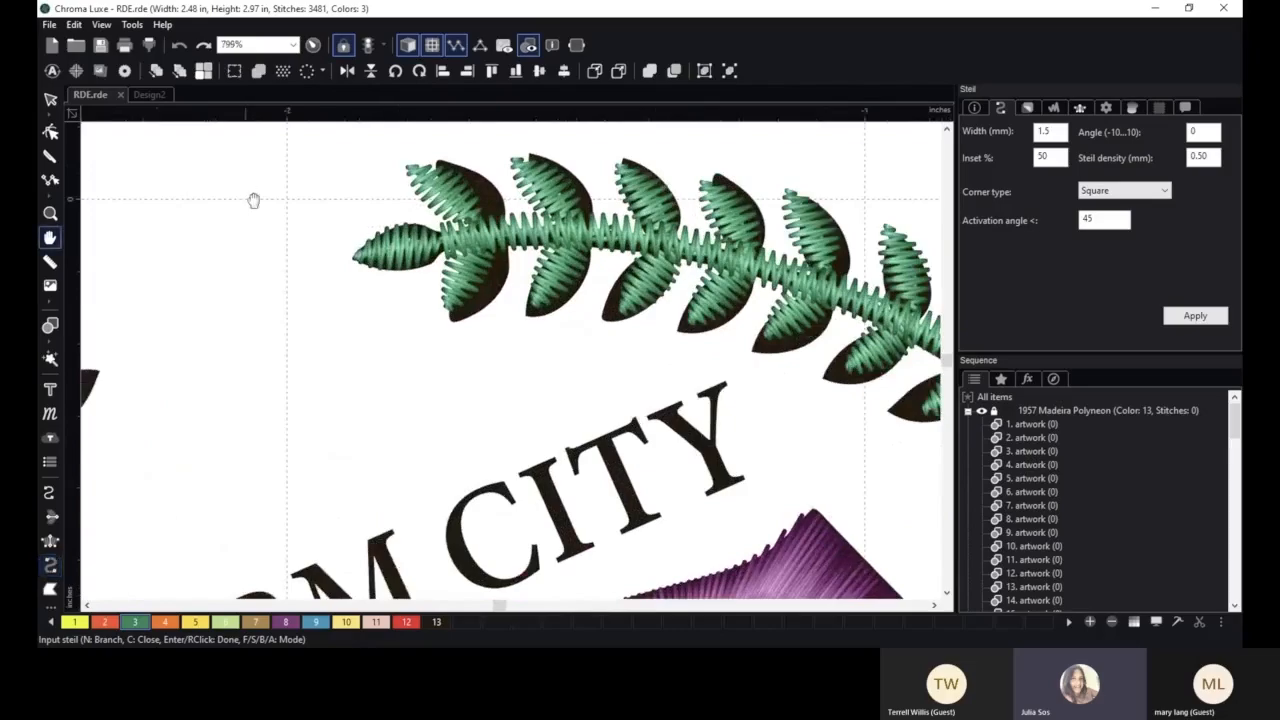
drag(254, 200, 274, 300)
click(50, 99)
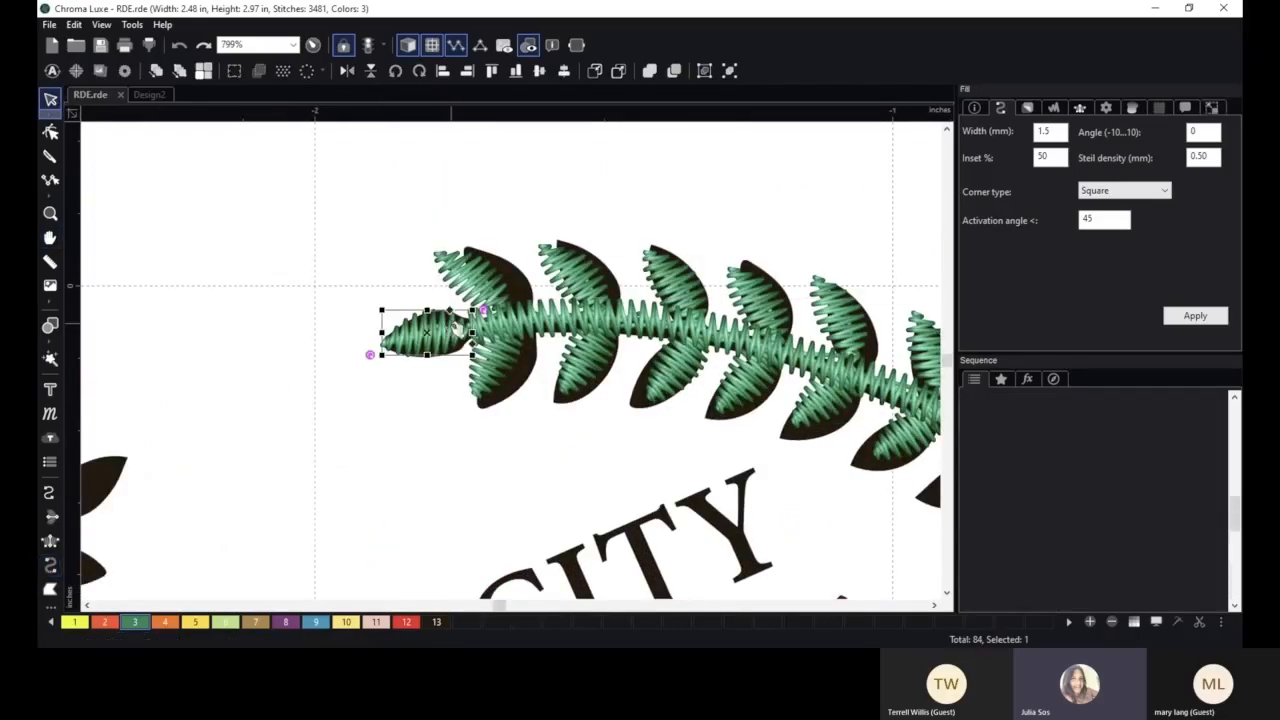
click(50, 131)
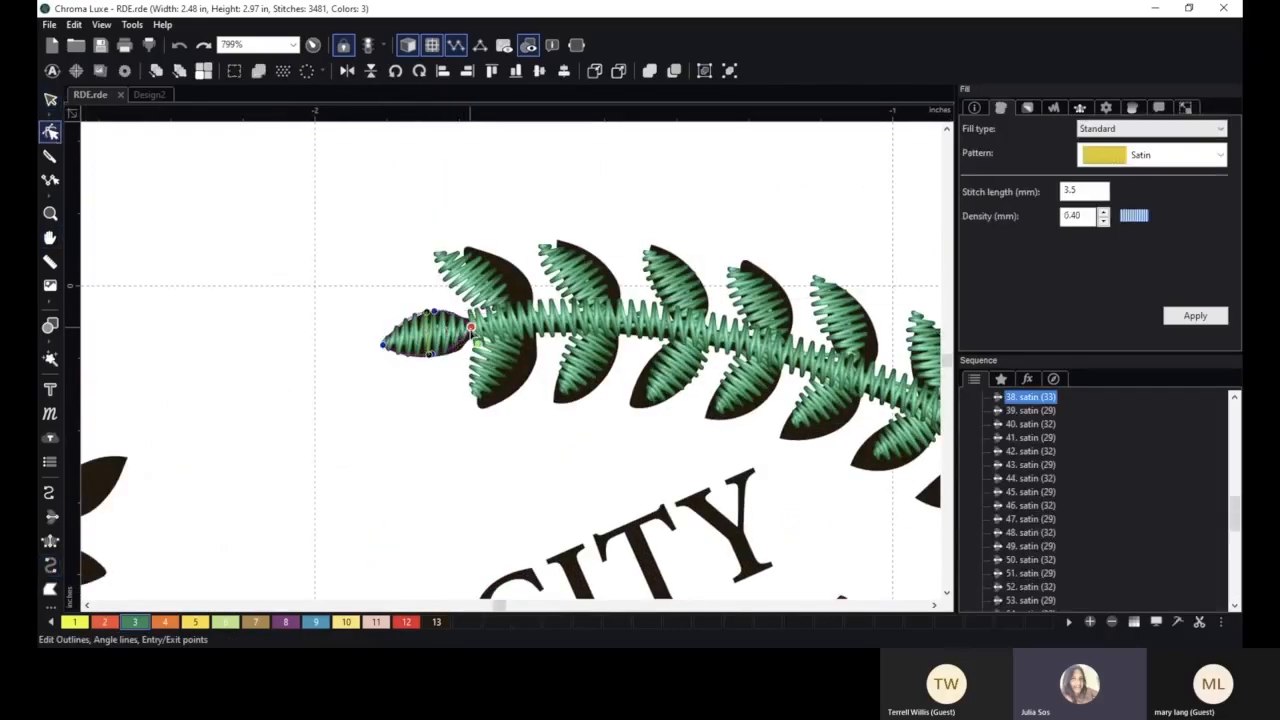
drag(471, 328, 456, 315)
- Add outline points at the tip leaf's base and reshape it wider so that it overlaps the start of the steil stem
scroll(474, 333, up, 3)
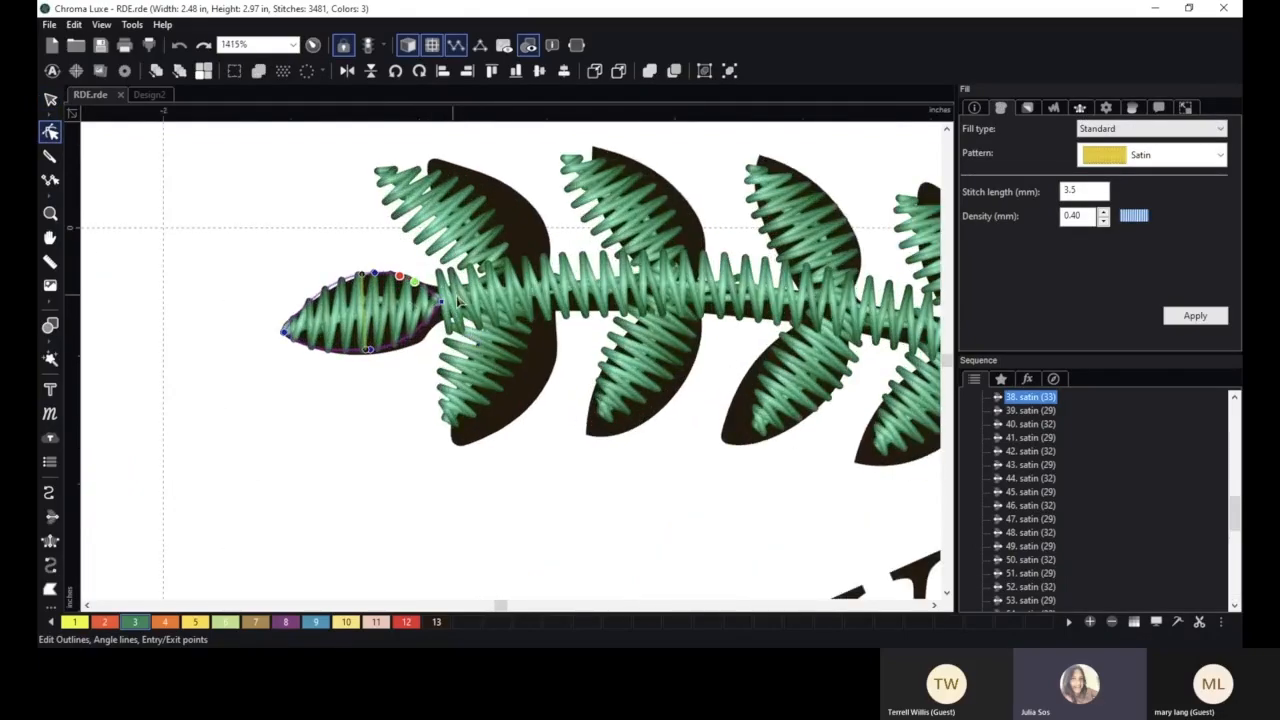
click(441, 283)
click(435, 308)
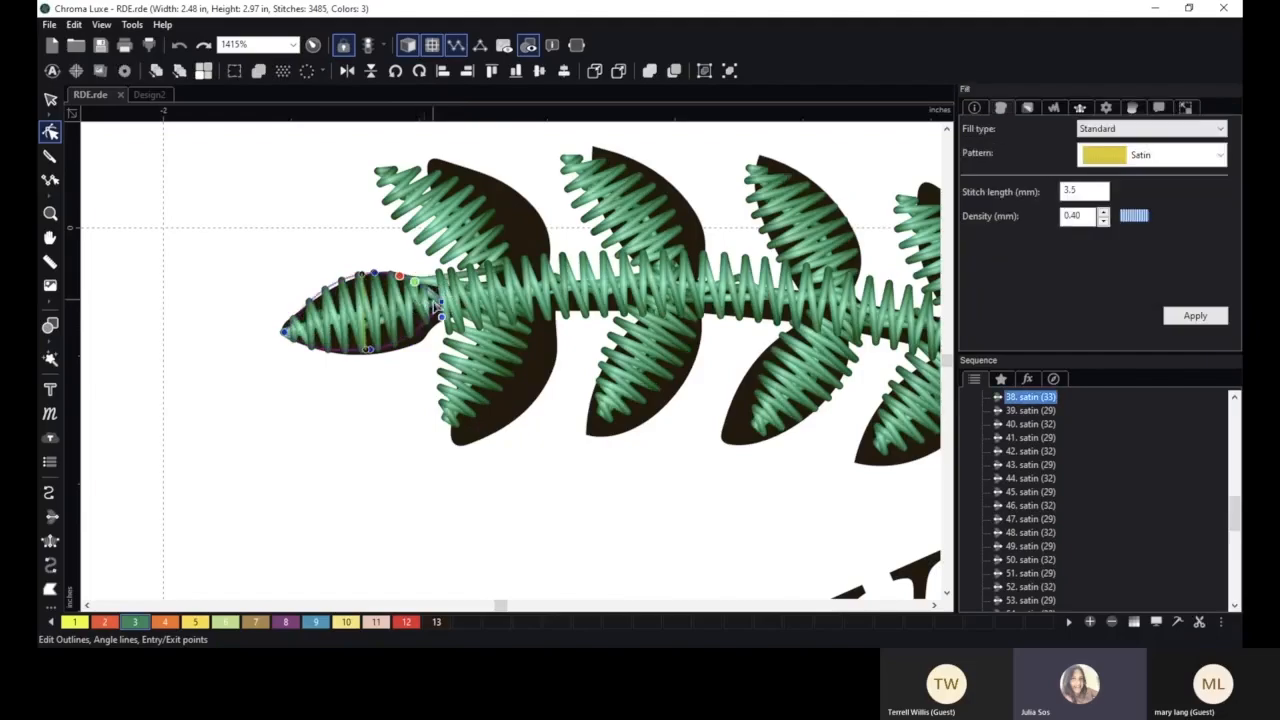
right_click(437, 299)
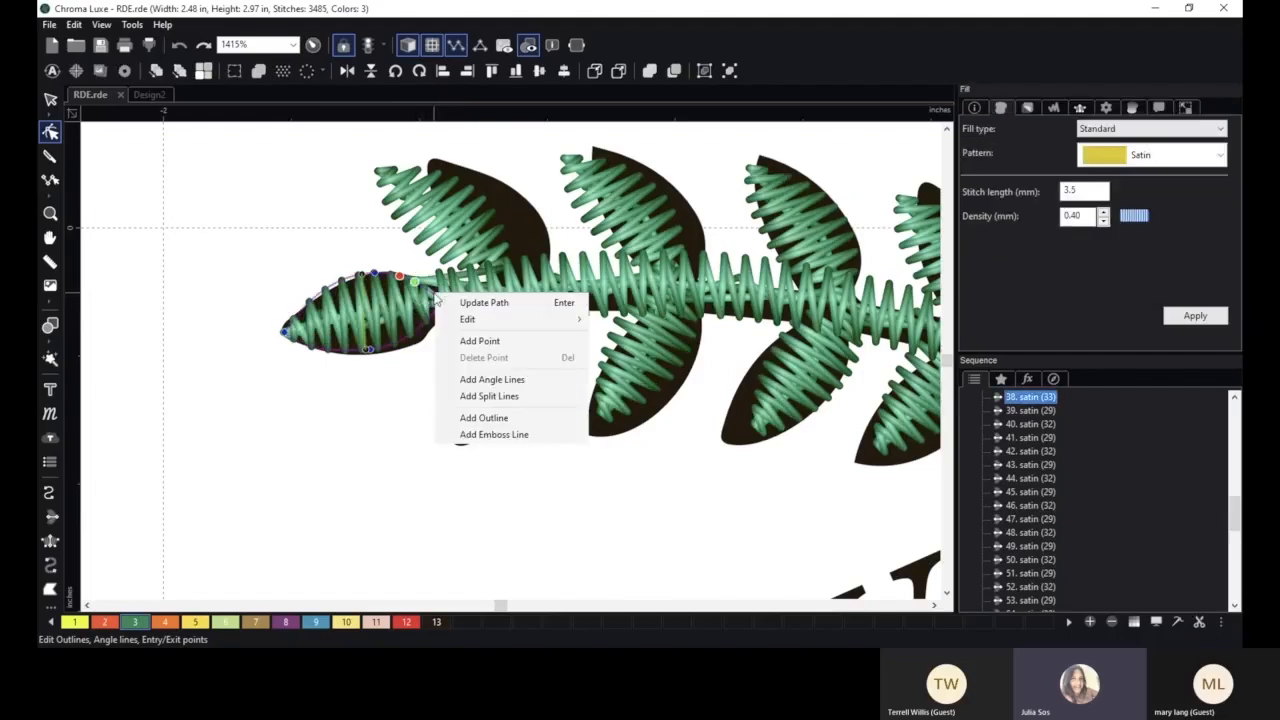
click(485, 343)
drag(434, 293, 445, 289)
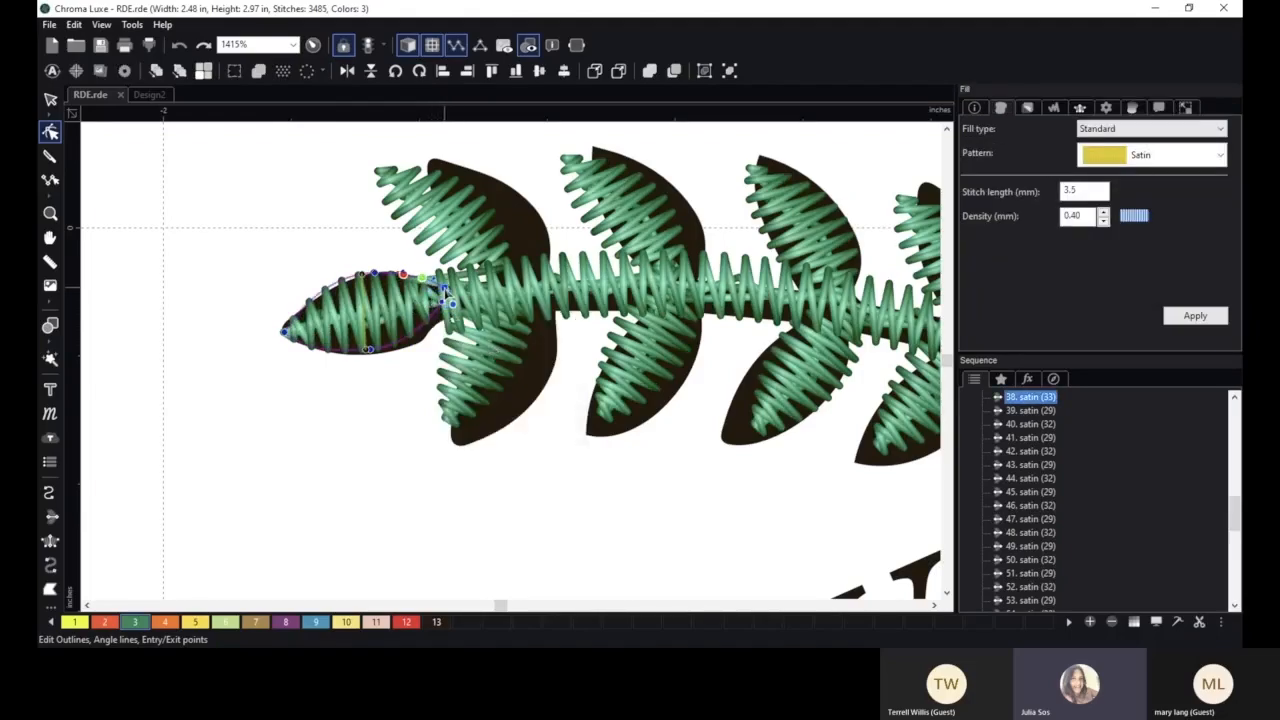
right_click(435, 318)
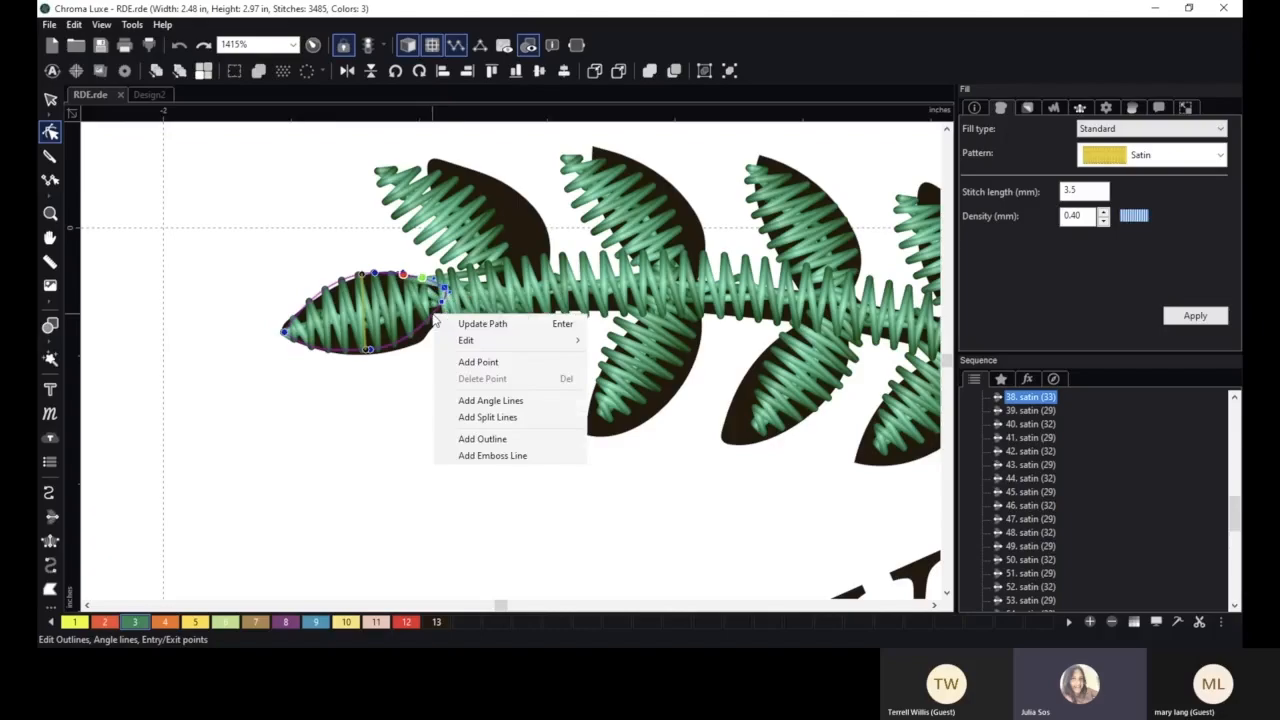
click(466, 363)
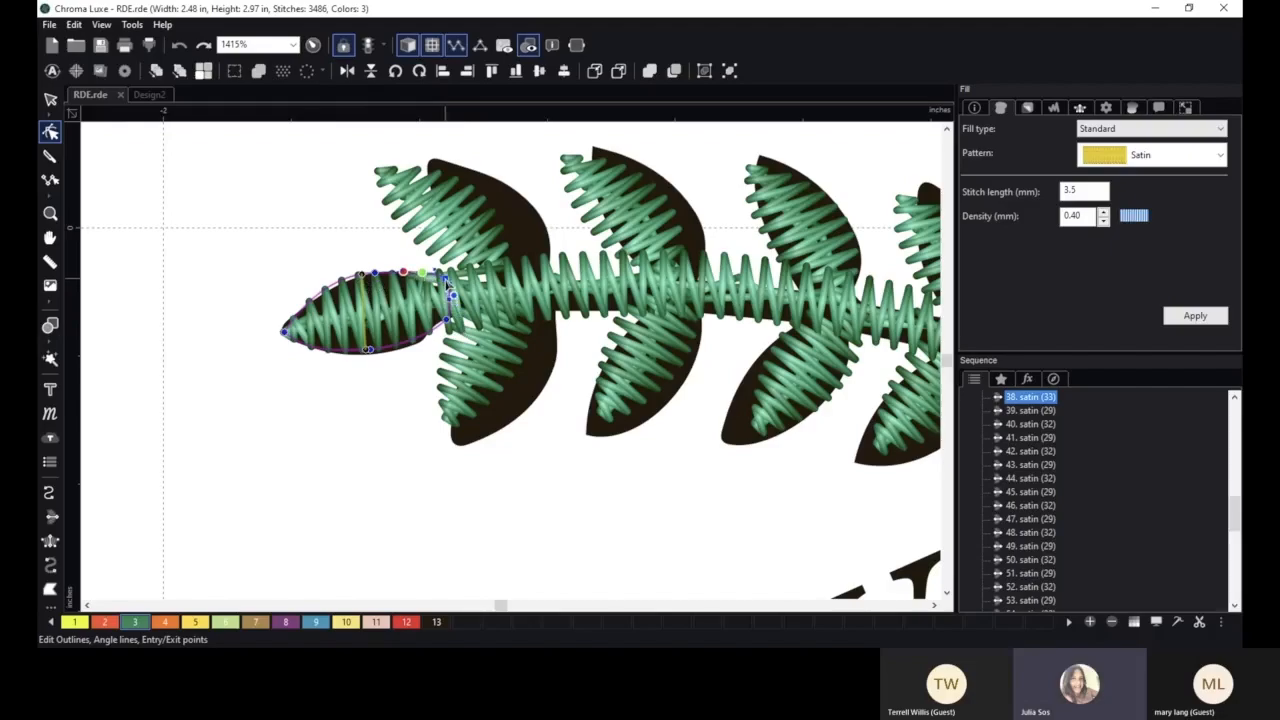
drag(447, 317, 448, 323)
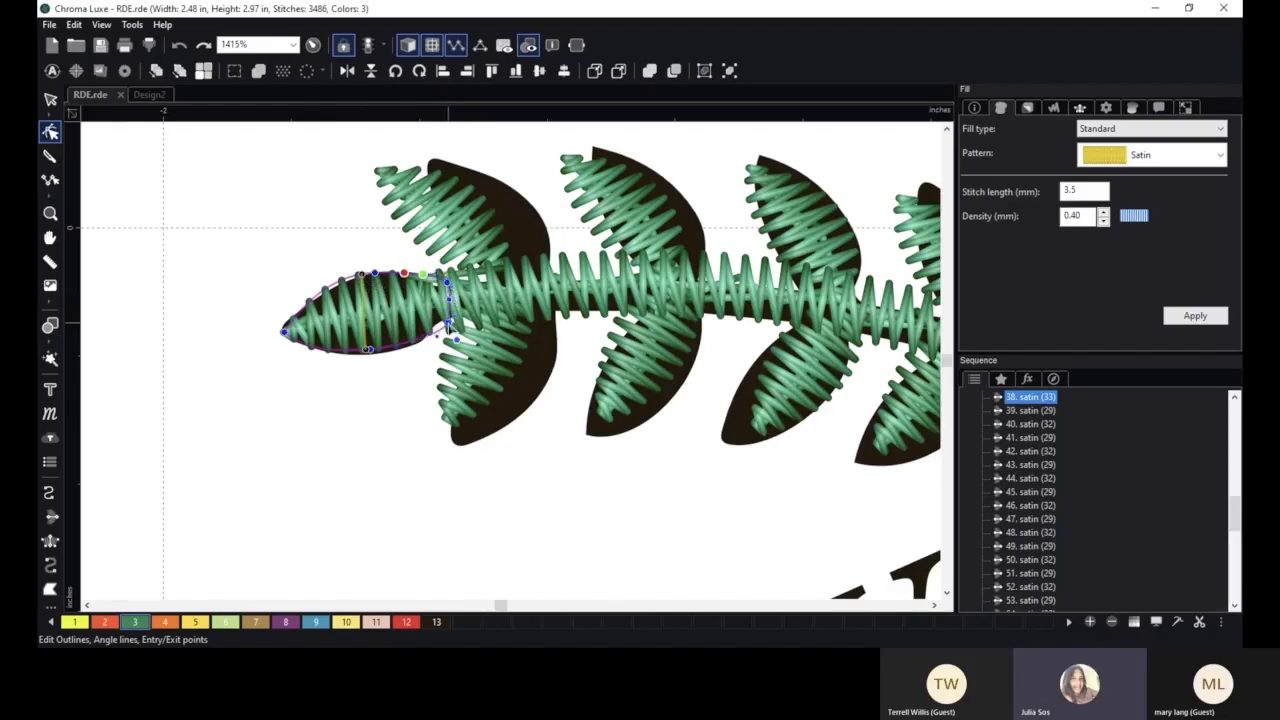
click(395, 392)
scroll(395, 392, down, 5)
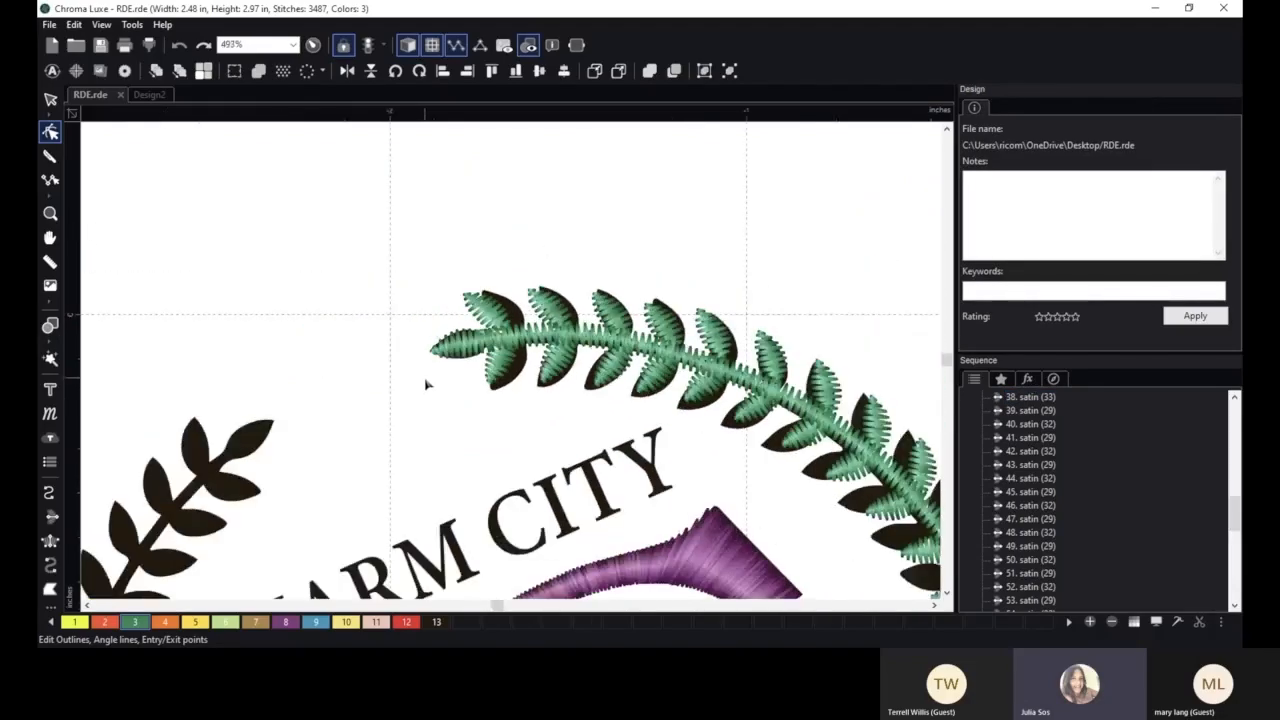
scroll(425, 385, down, 4)
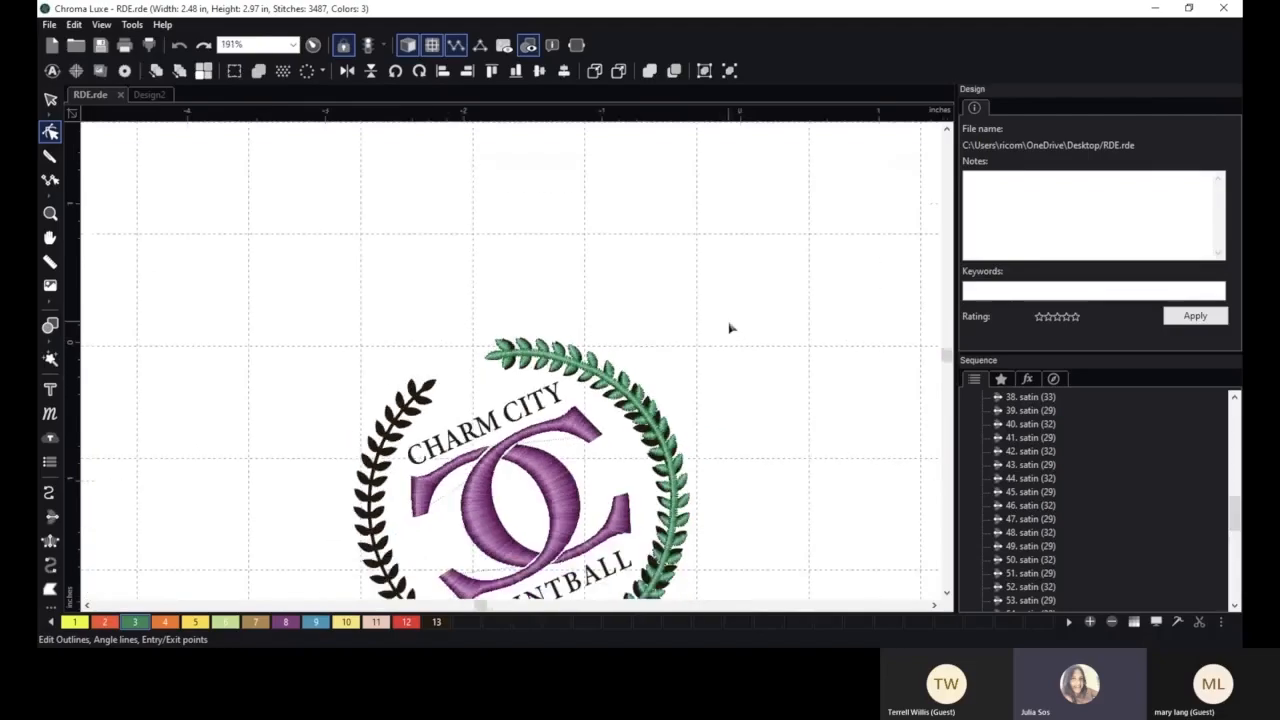
scroll(729, 328, down, 1)
- Digitize the round black dot at the stem's lower end beside the orange flower as a small green classic satin overlapping the stem
key(space)
drag(725, 382, 690, 232)
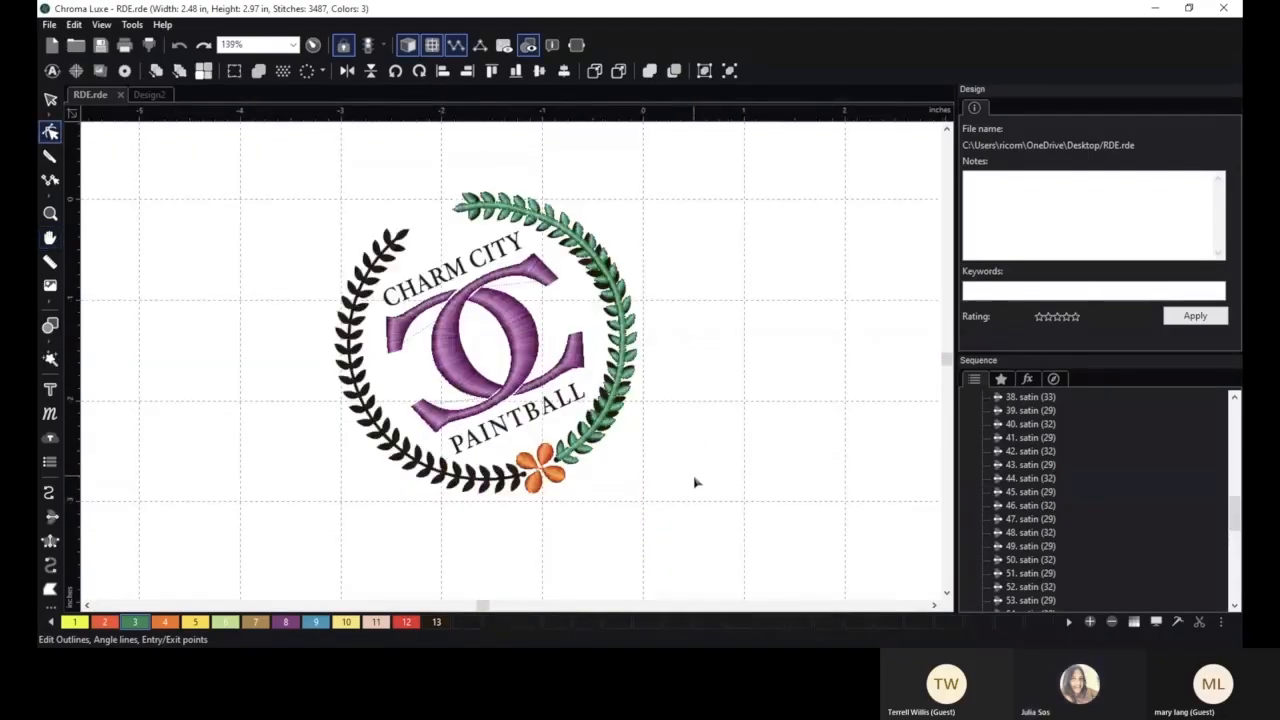
scroll(696, 483, up, 3)
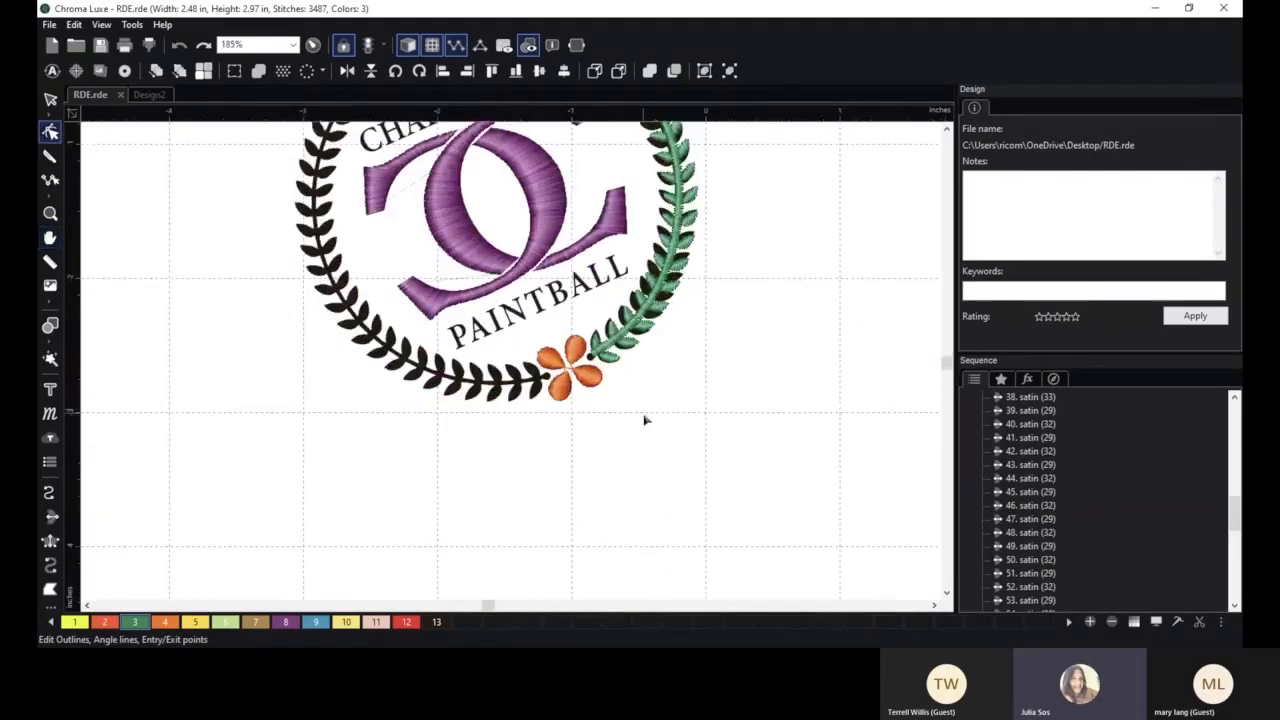
scroll(753, 388, up, 3)
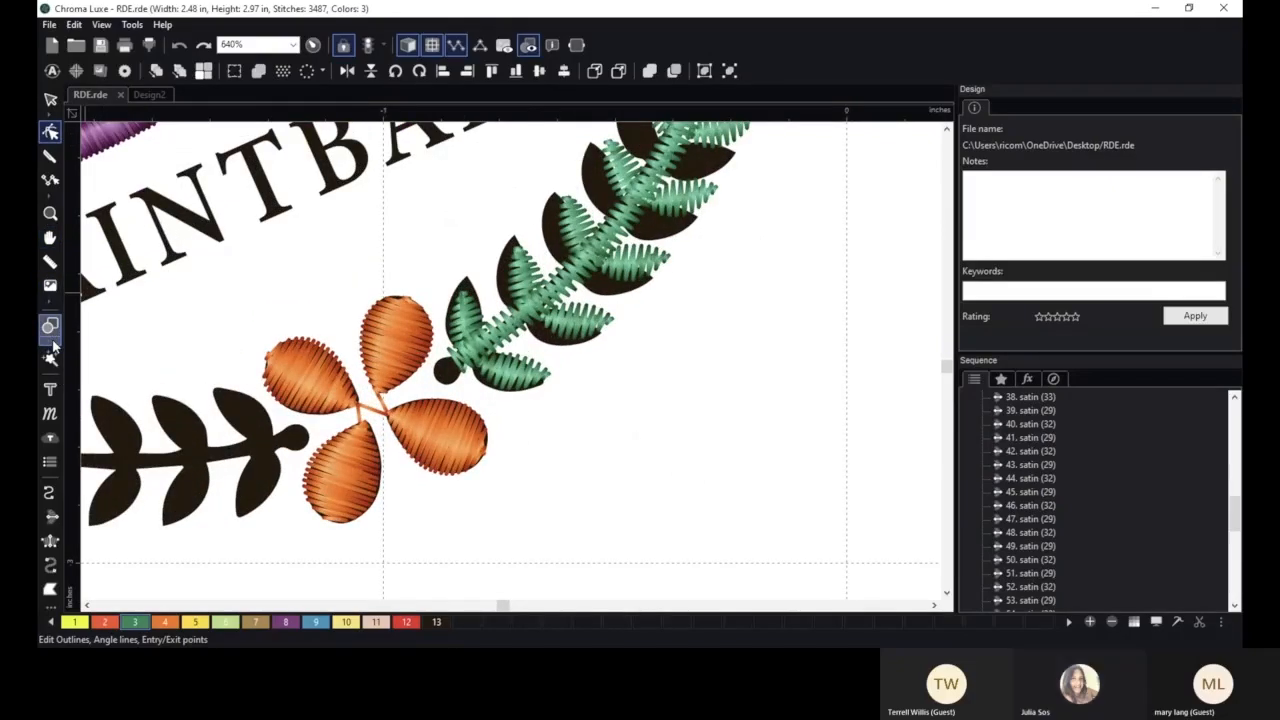
click(50, 541)
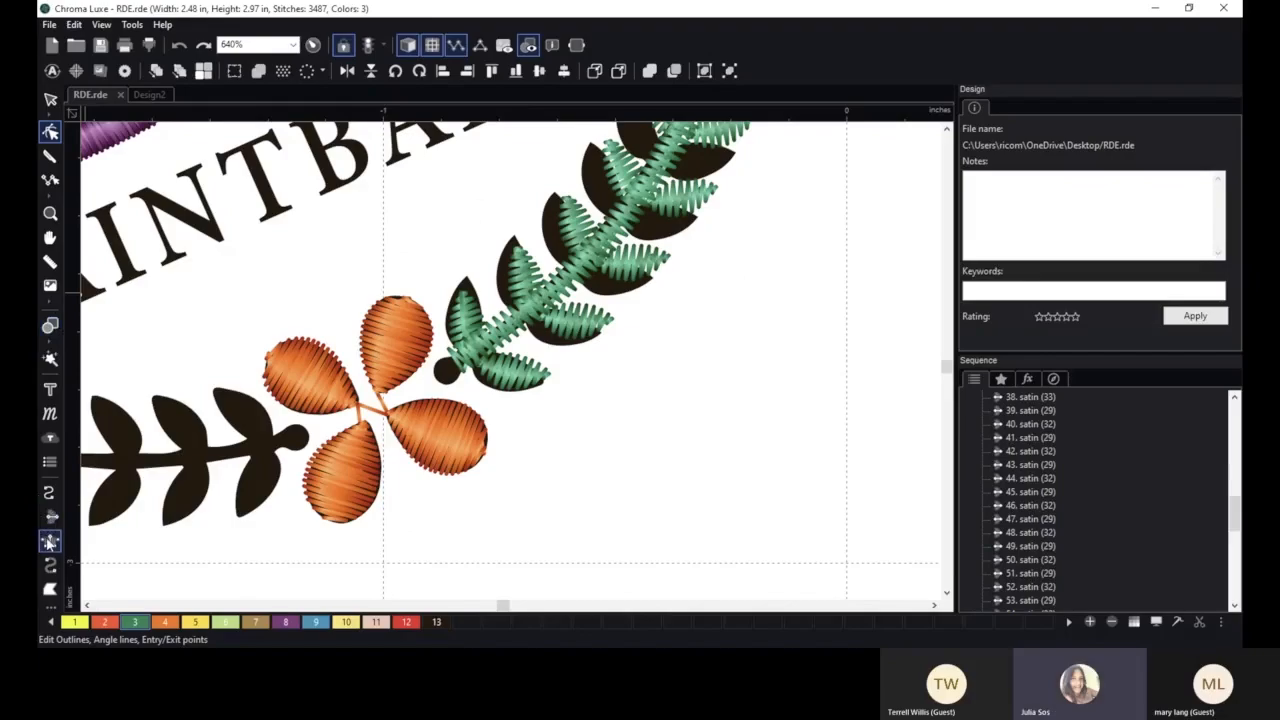
scroll(402, 346, up, 2)
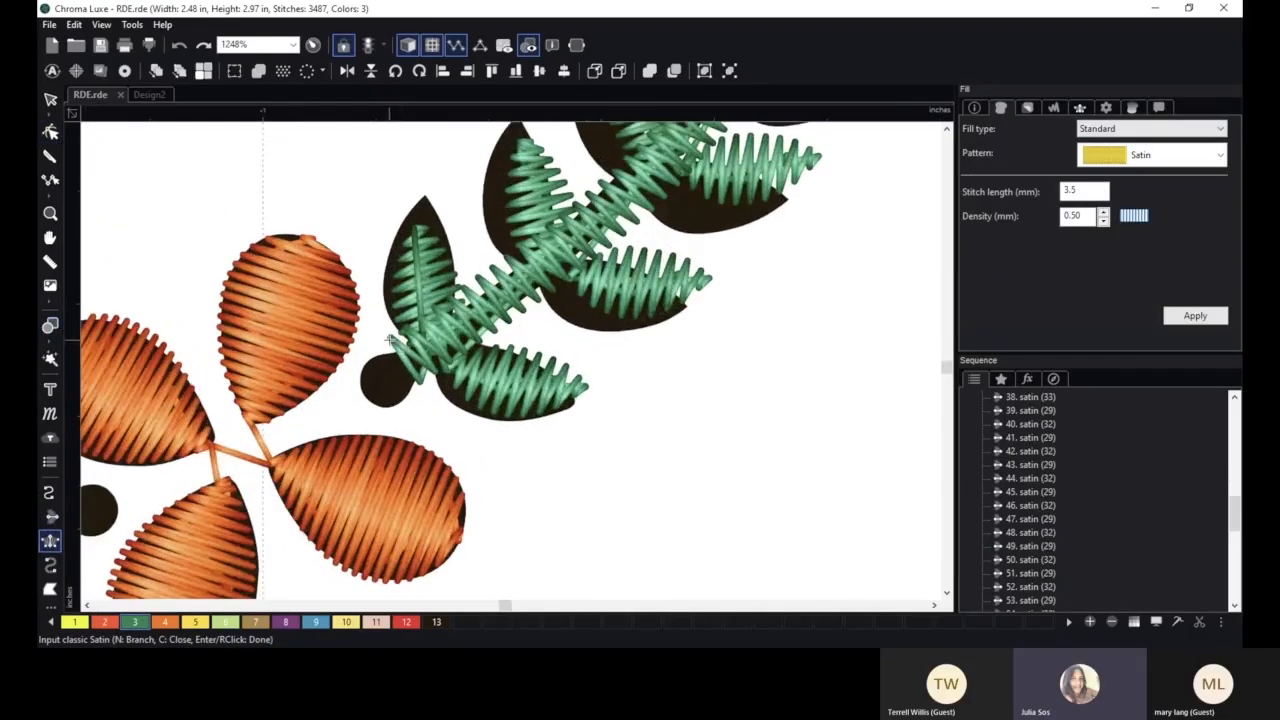
click(414, 379)
click(407, 407)
click(366, 345)
click(349, 370)
click(379, 415)
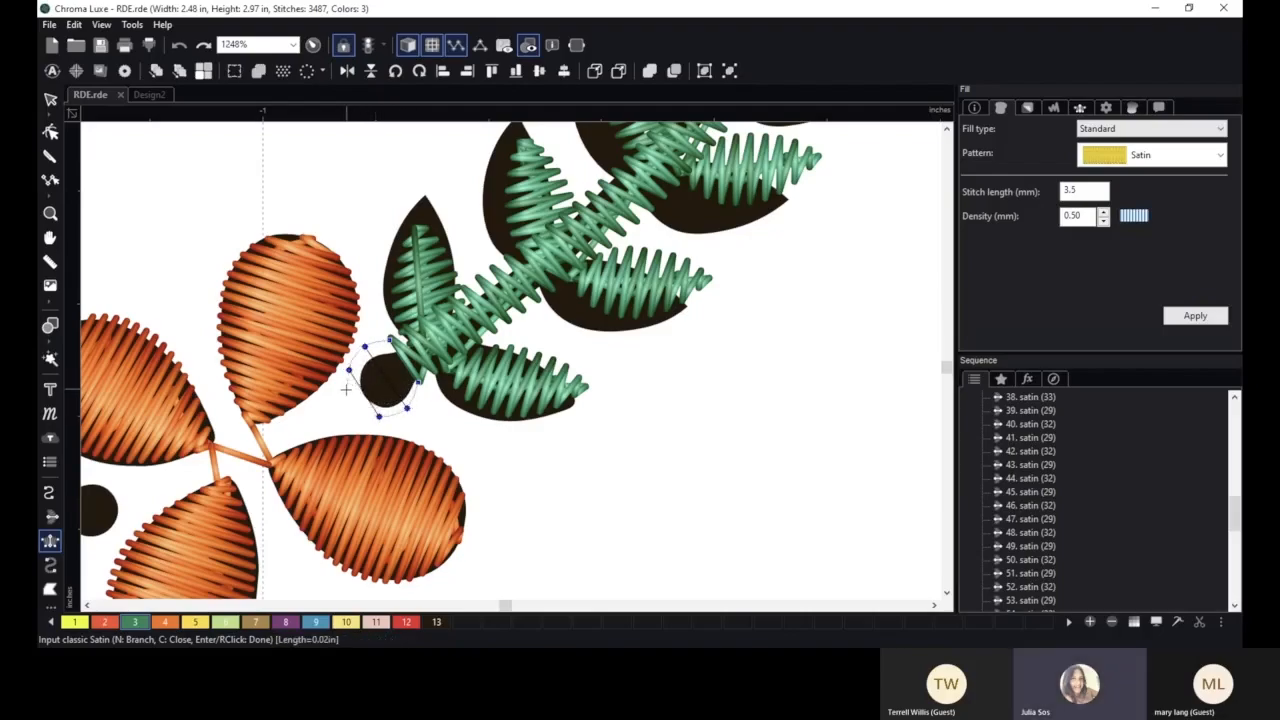
click(352, 406)
right_click(353, 409)
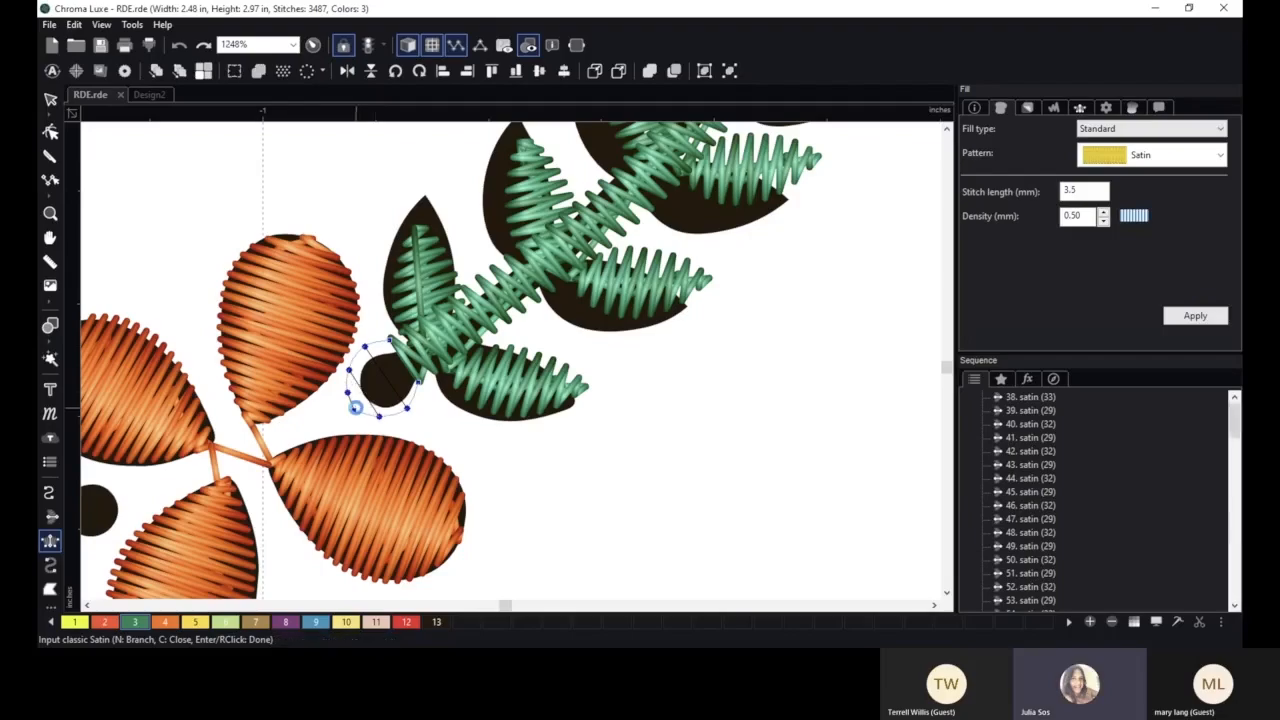
scroll(355, 405, down, 1)
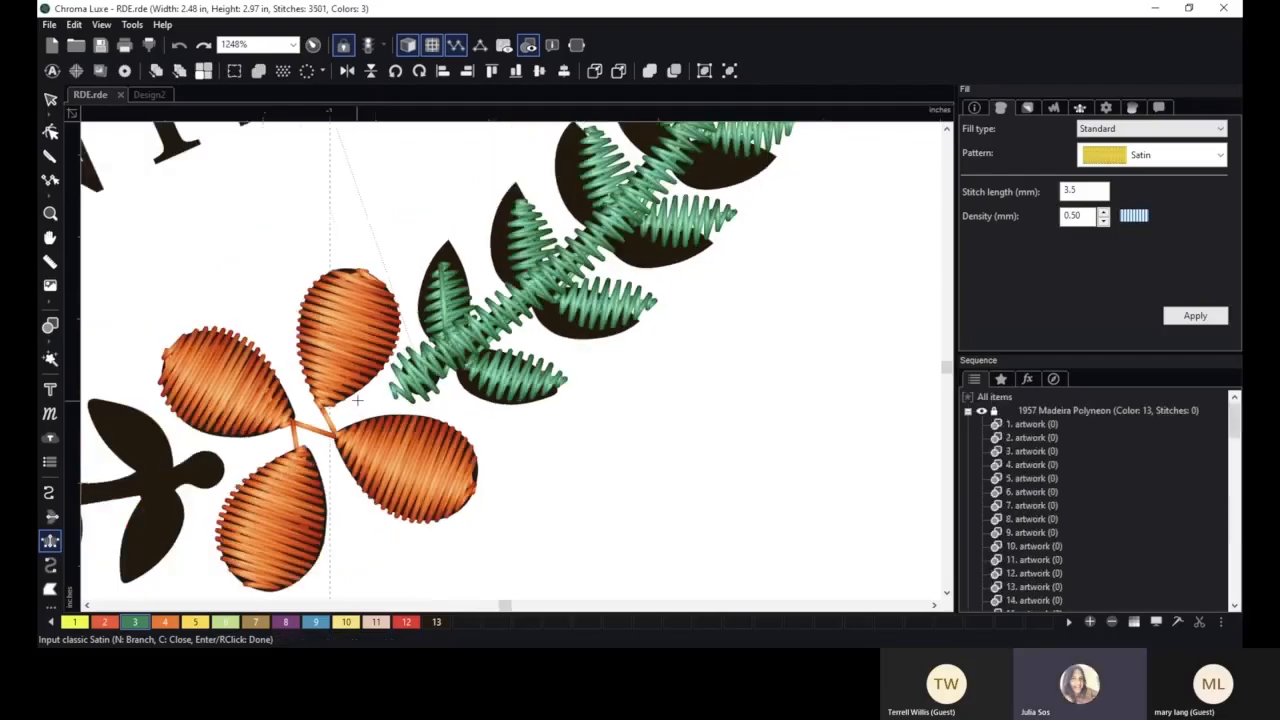
- Select all the green wreath stitching as the 1751 Madeira Polyneon color group in the sequence
click(50, 99)
scroll(610, 450, down, 5)
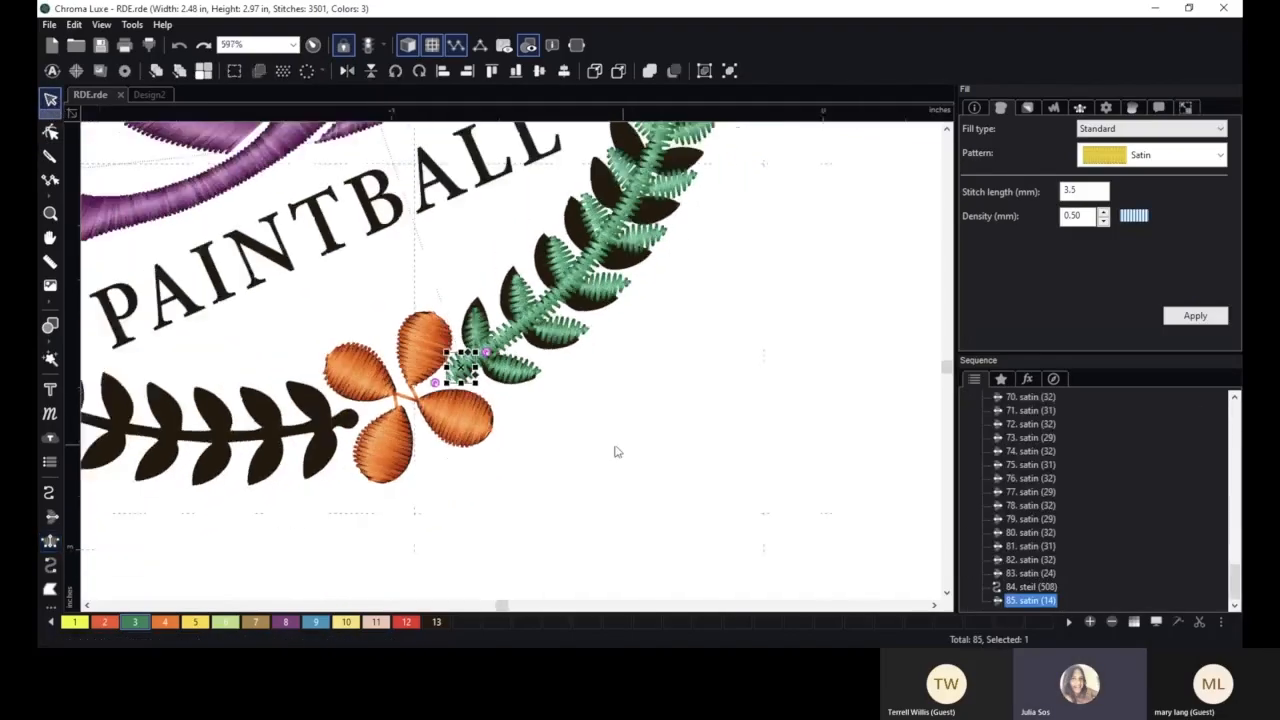
scroll(606, 450, down, 4)
click(614, 380)
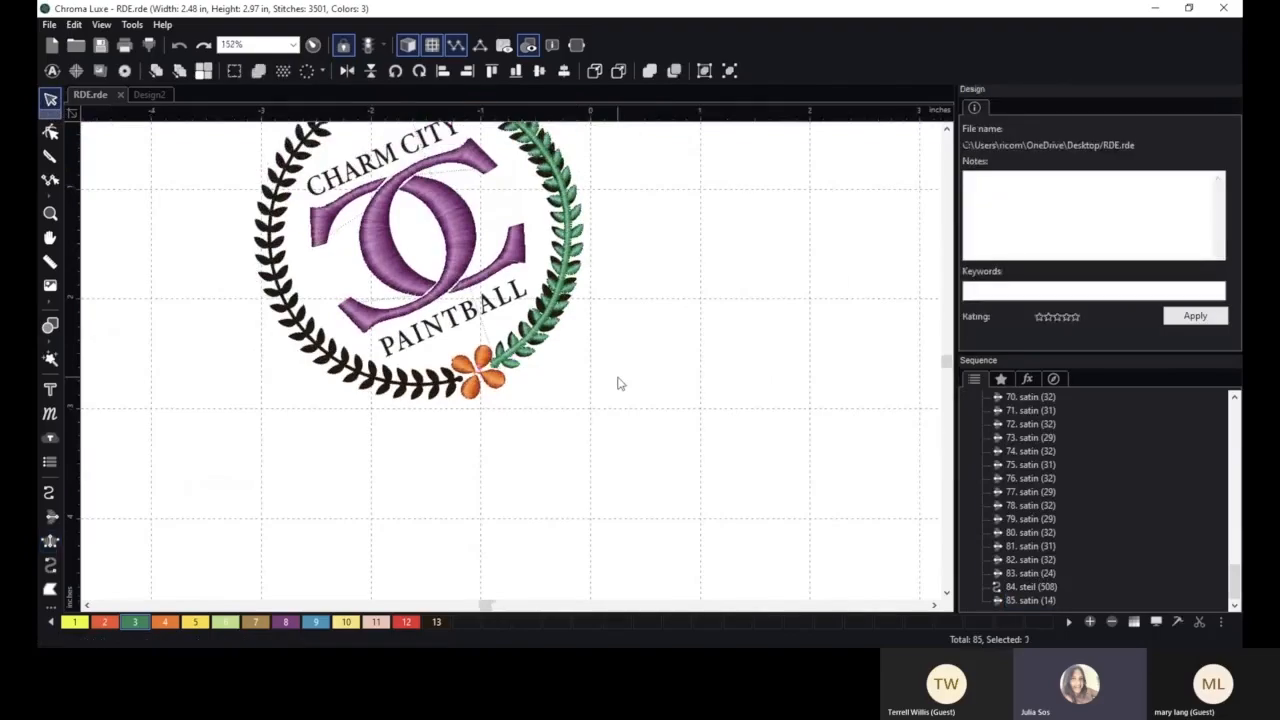
scroll(1060, 495, up, 10)
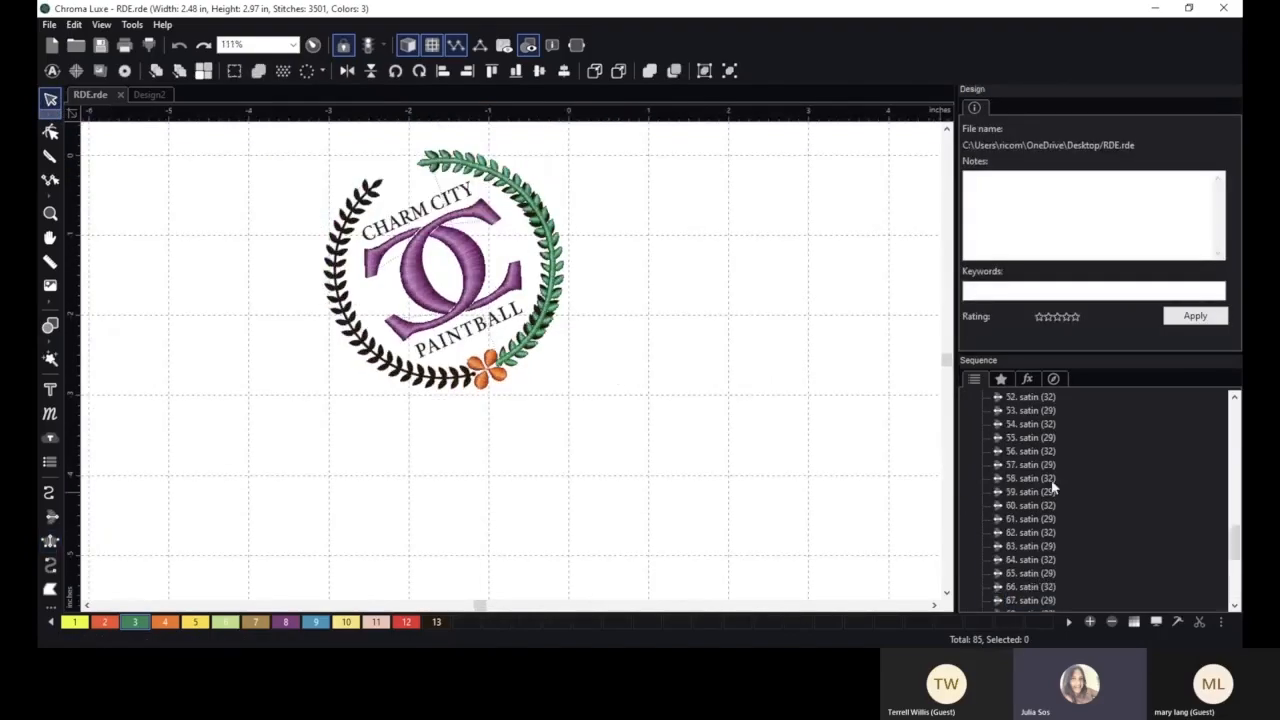
click(1040, 588)
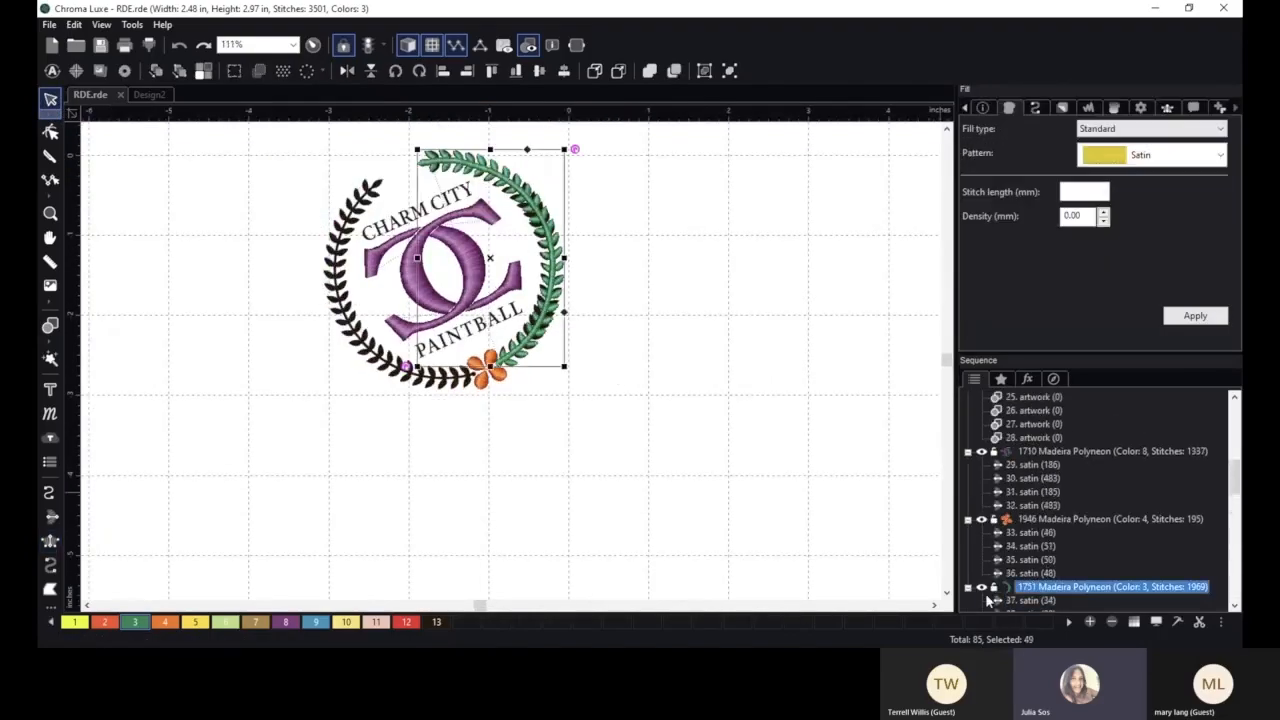
- Set the stitch density of the entire green 1751 Madeira Polyneon wreath stitching to 0.30 mm
key(Escape)
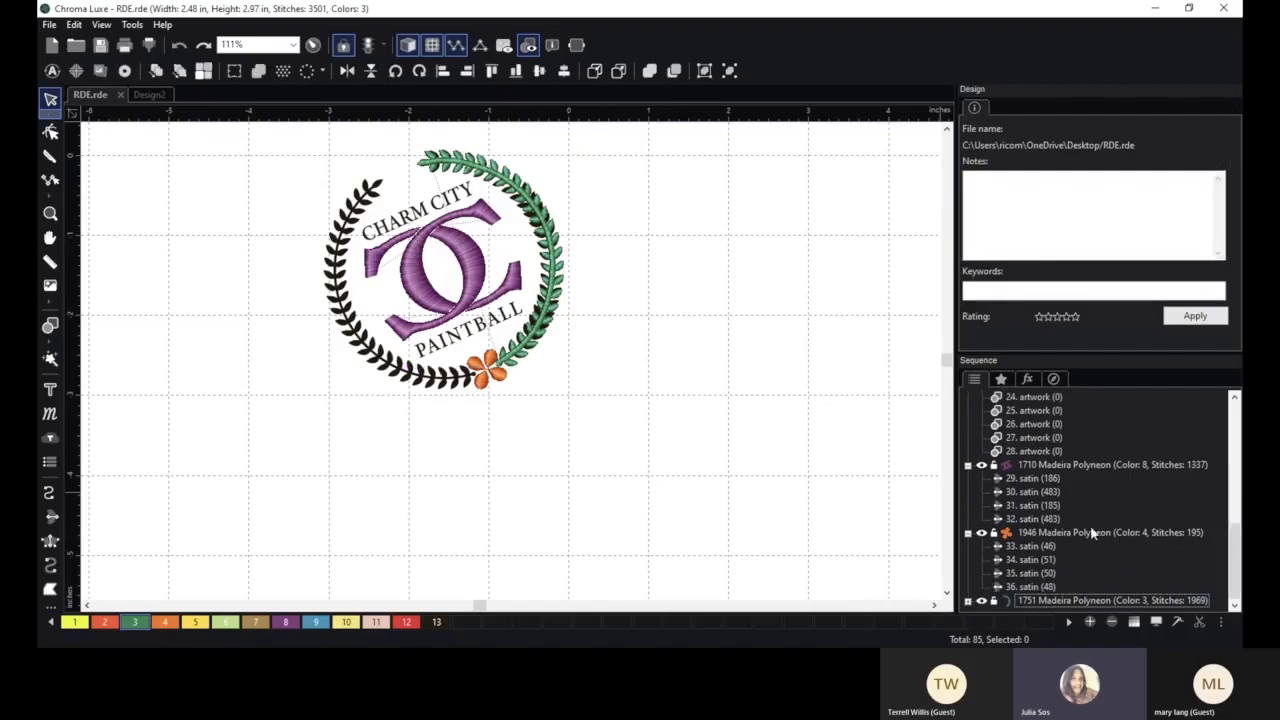
click(1041, 601)
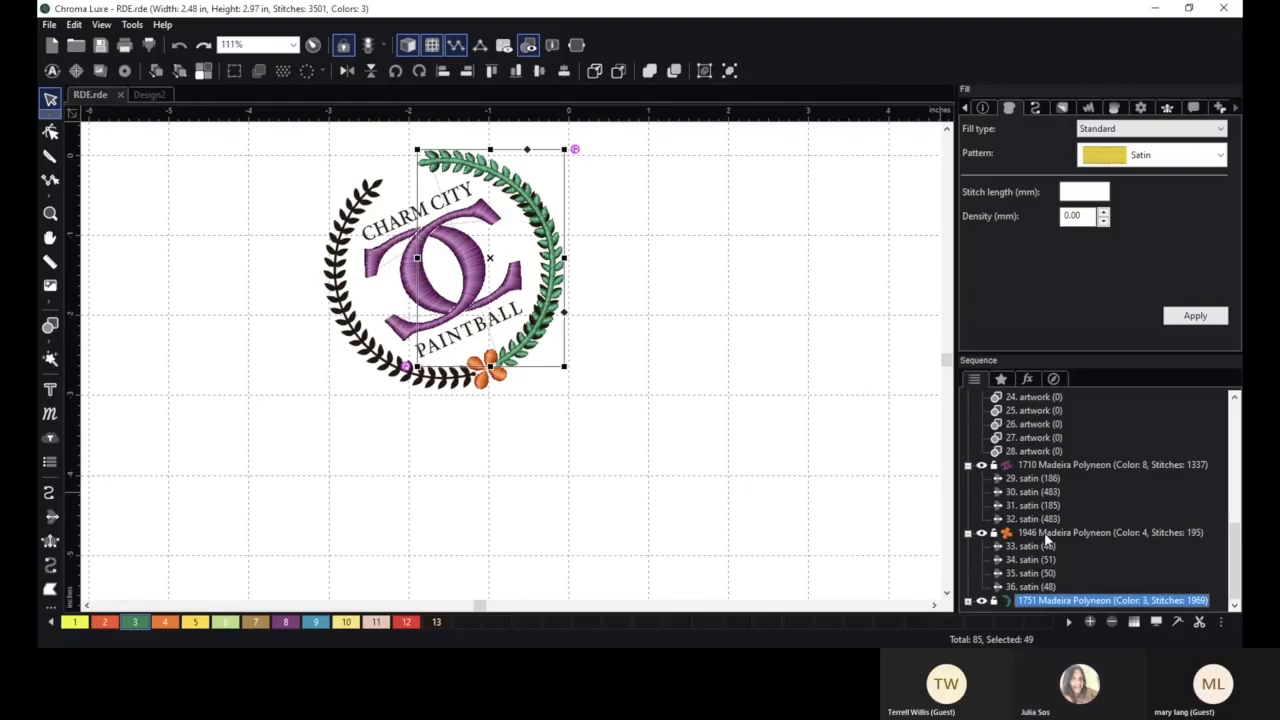
click(1103, 211)
click(1103, 211)
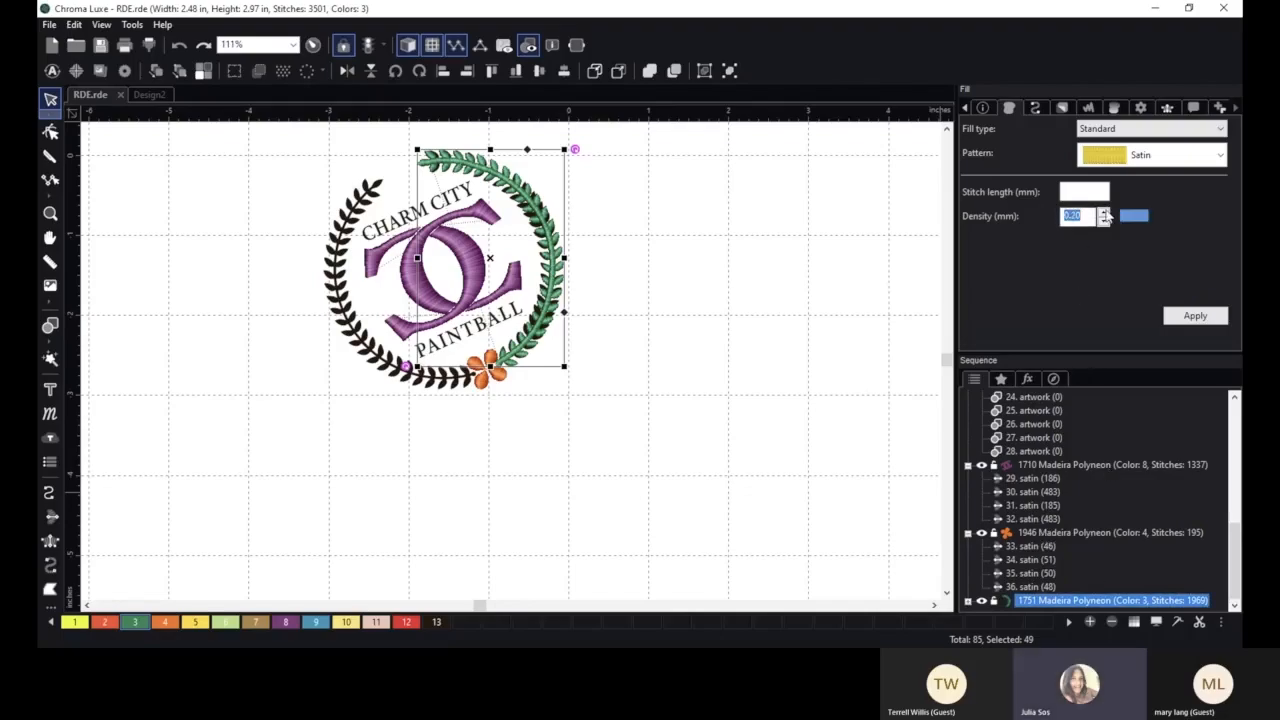
click(1204, 317)
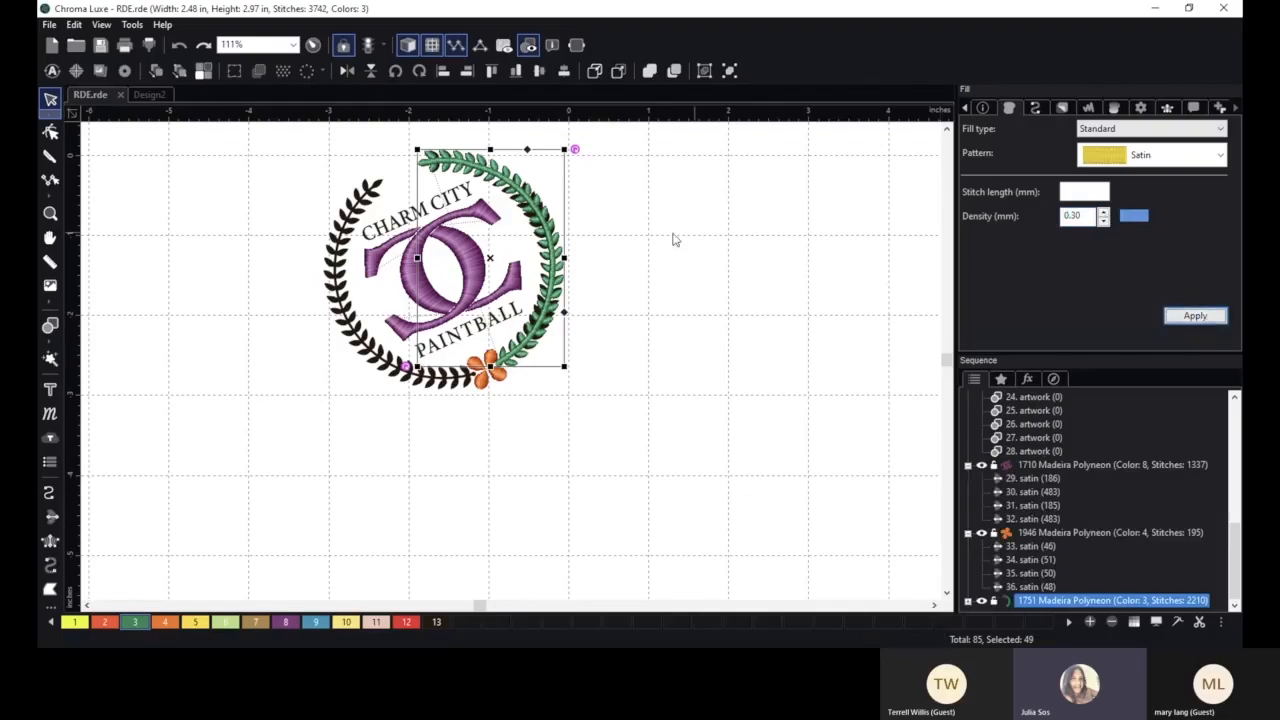
- Group all the green wreath stitching objects into one group
right_click(541, 224)
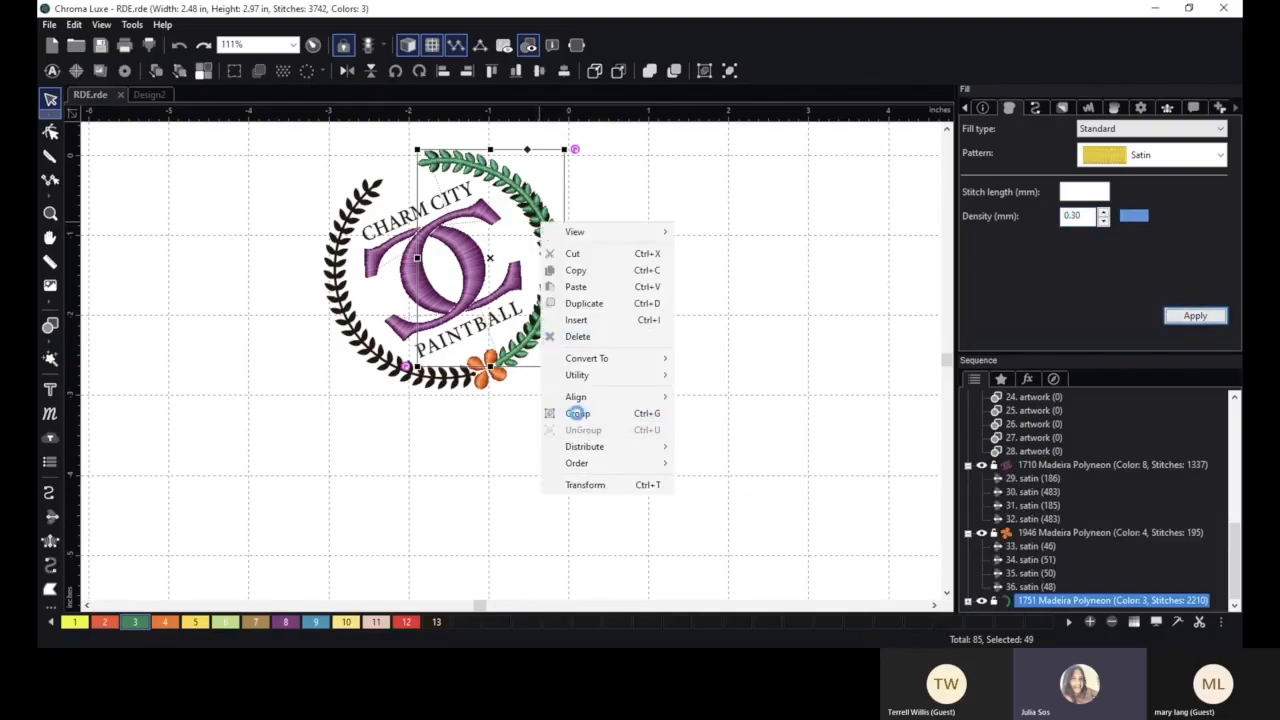
click(578, 414)
click(595, 288)
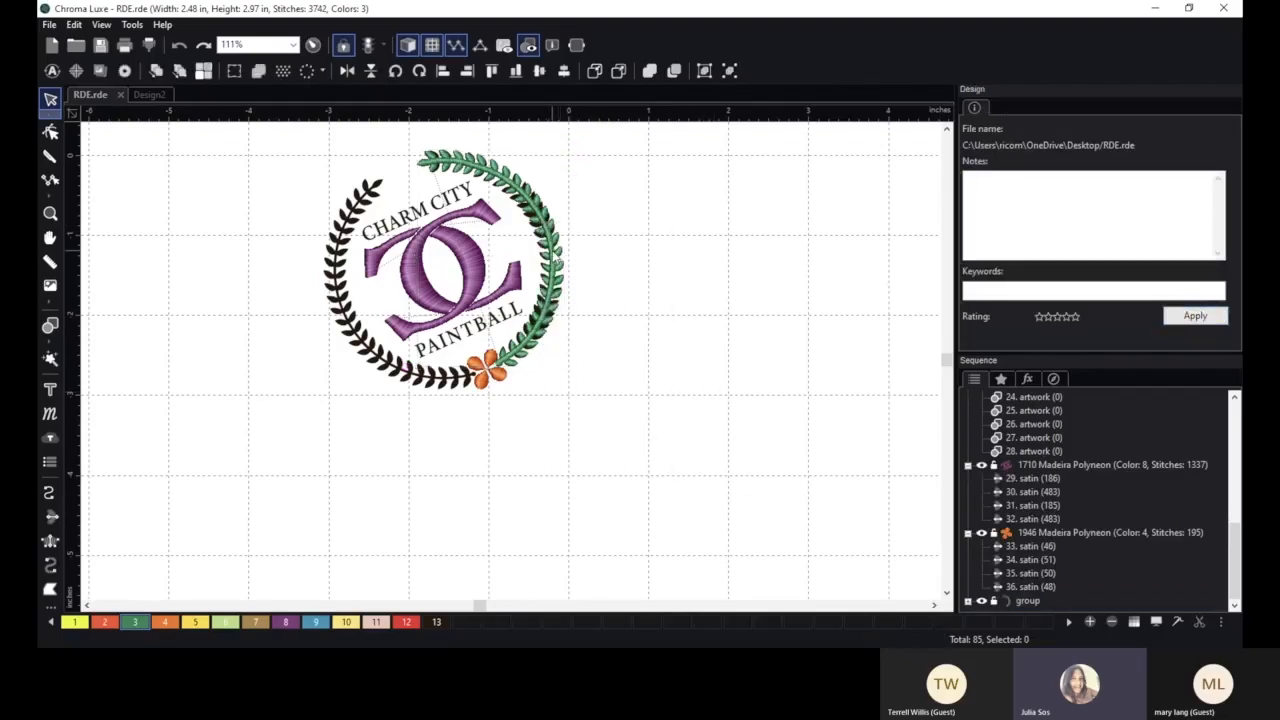
- Move the green wreath group off the black artwork onto empty canvas and examine its stitching up close
drag(556, 263, 672, 249)
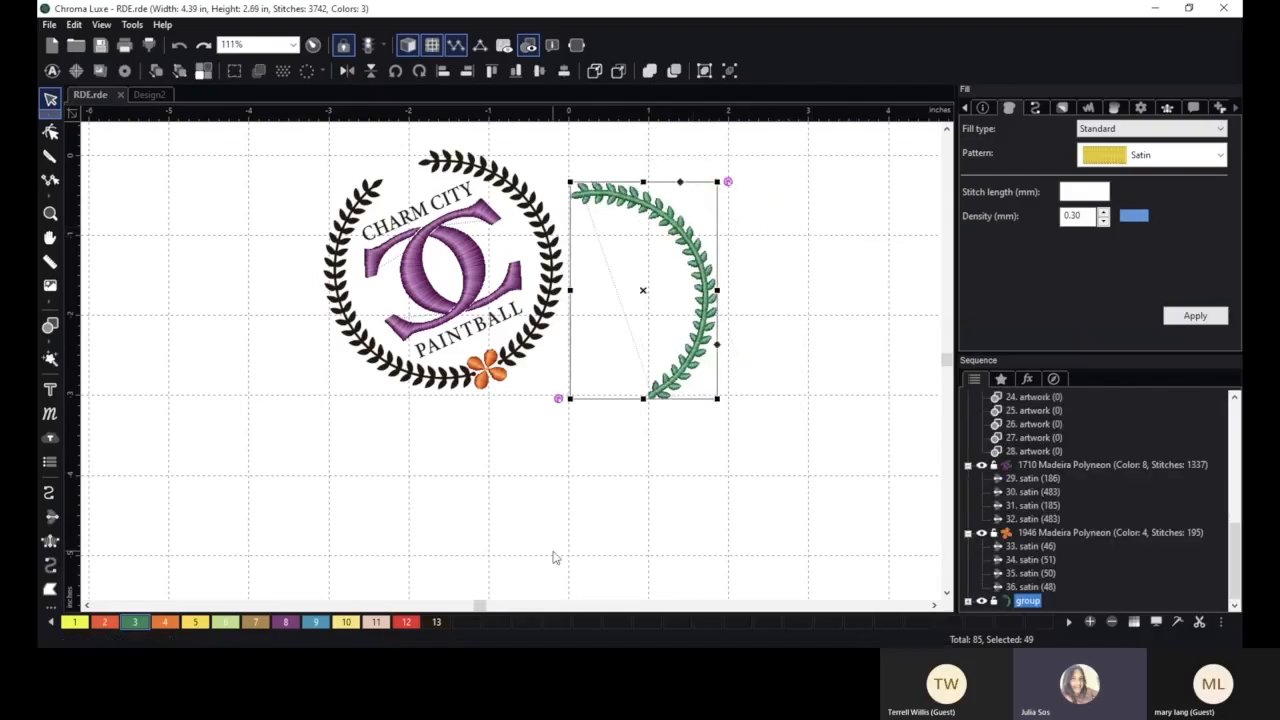
scroll(831, 300, up, 1)
key(space)
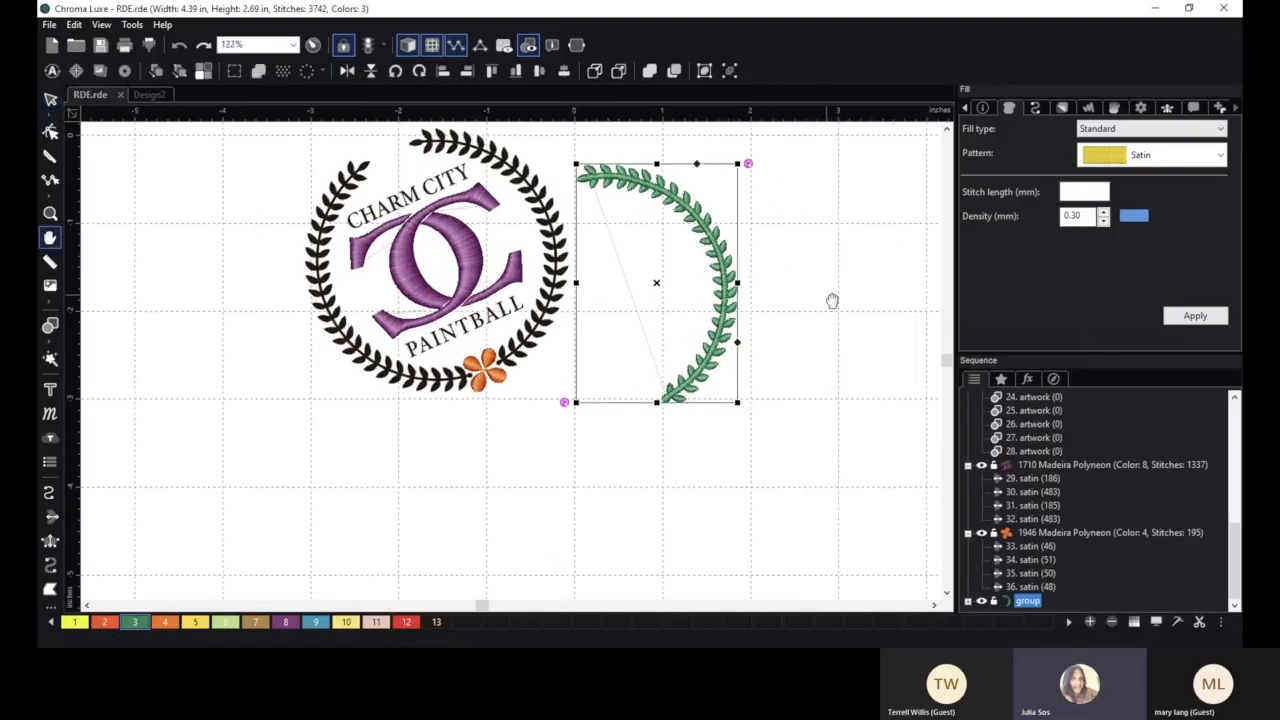
drag(831, 300, 687, 367)
scroll(766, 354, up, 4)
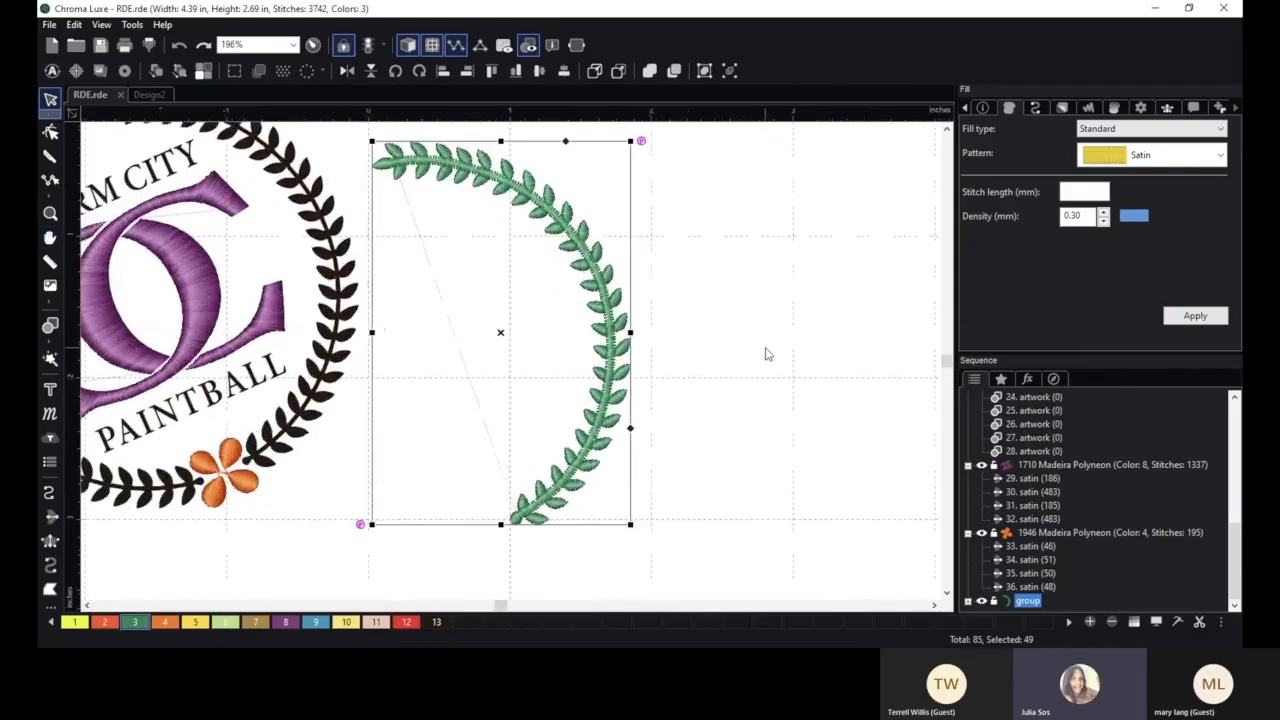
scroll(650, 343, down, 2)
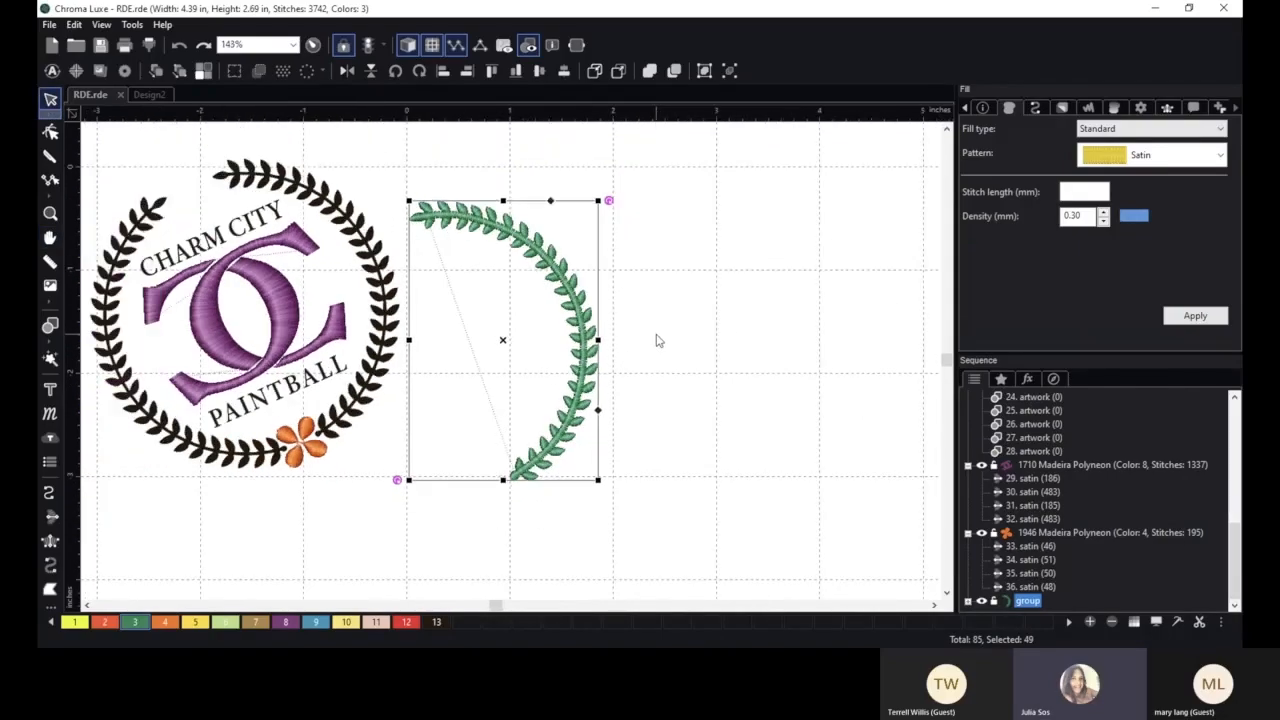
- Place the green wreath group over the right half of the black wreath artwork and rotate it slightly to match
drag(570, 292, 378, 258)
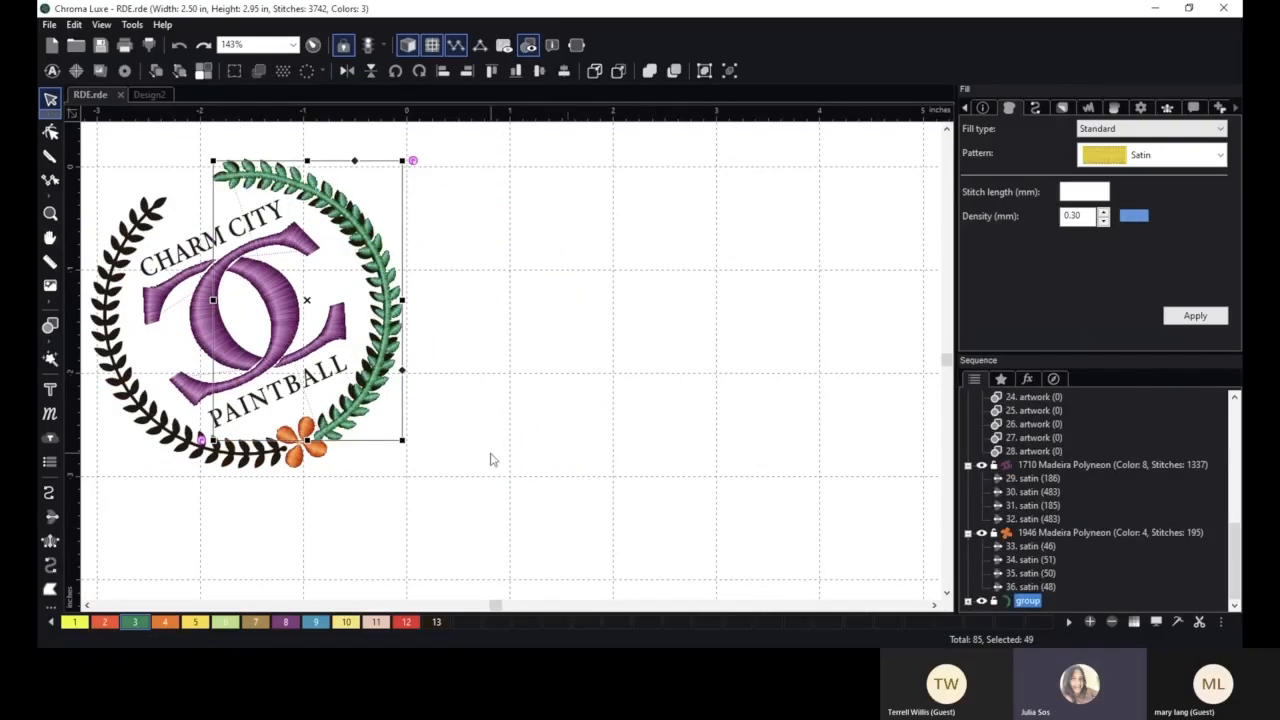
drag(380, 377, 380, 372)
key(space)
drag(460, 457, 655, 452)
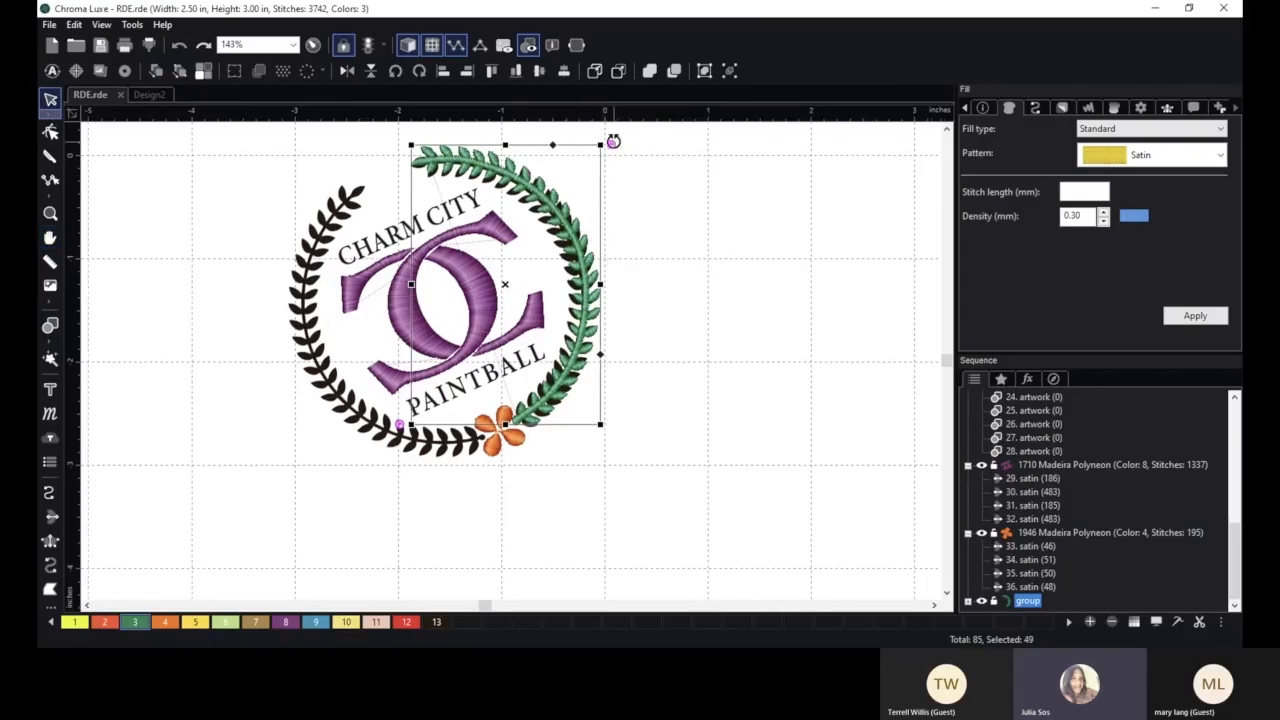
drag(611, 142, 610, 145)
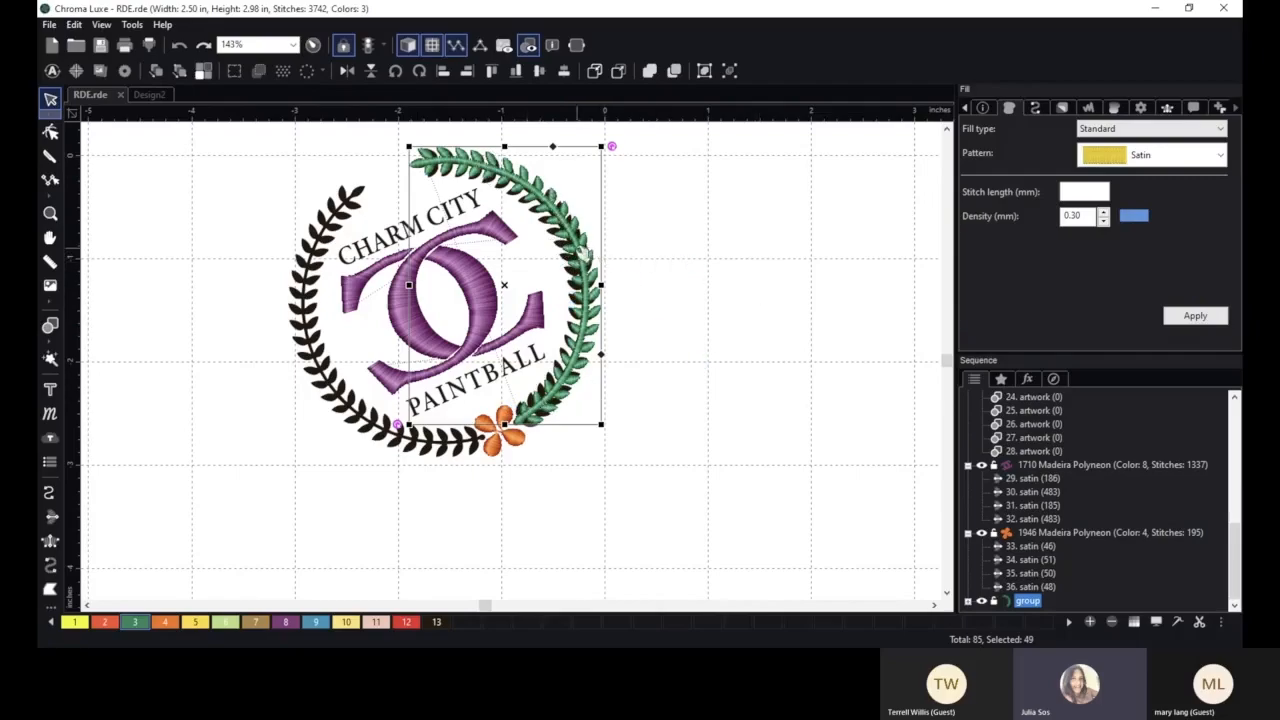
- Duplicate the green wreath group, mirror the copy horizontally and move it to the logo's left side
drag(590, 255, 714, 266)
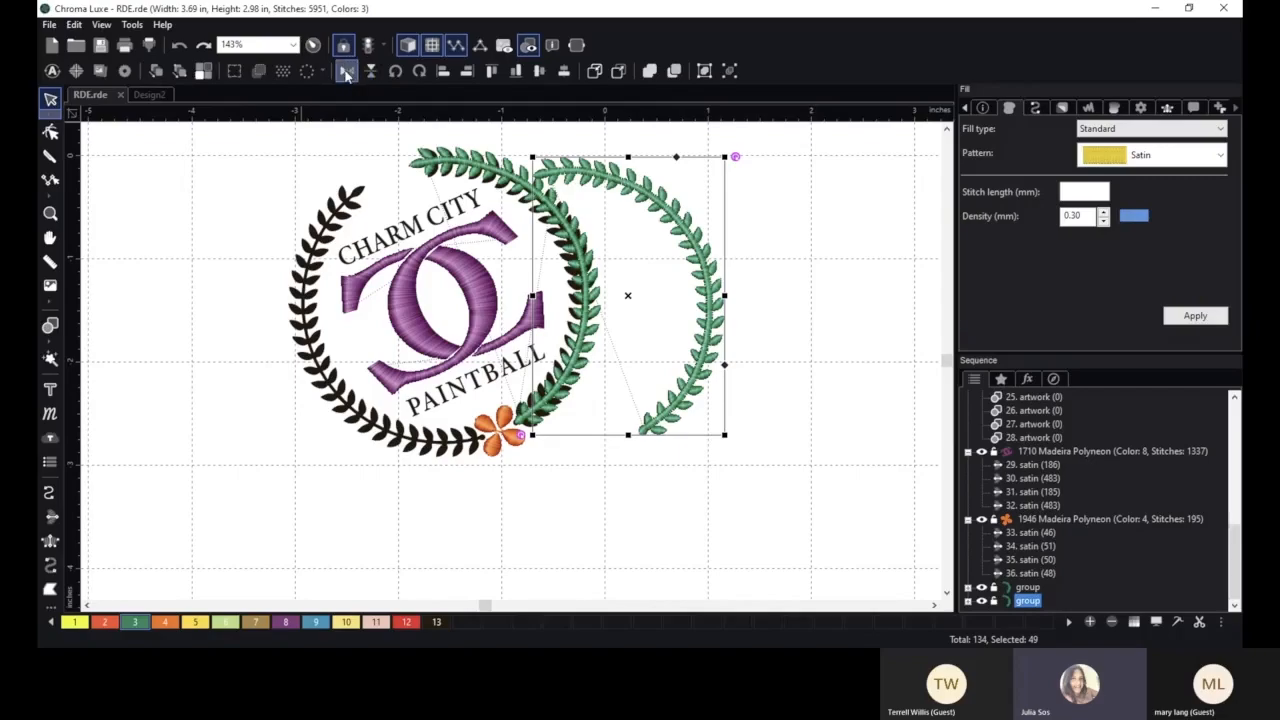
click(346, 70)
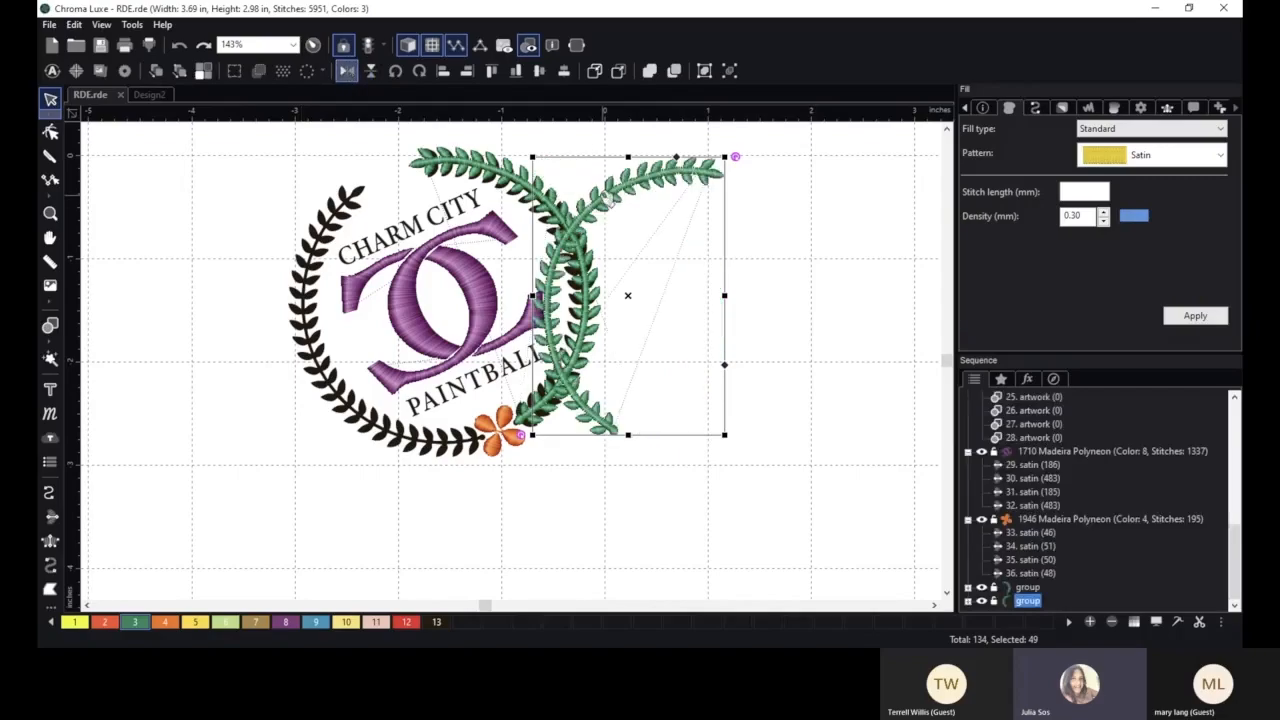
drag(606, 205, 325, 218)
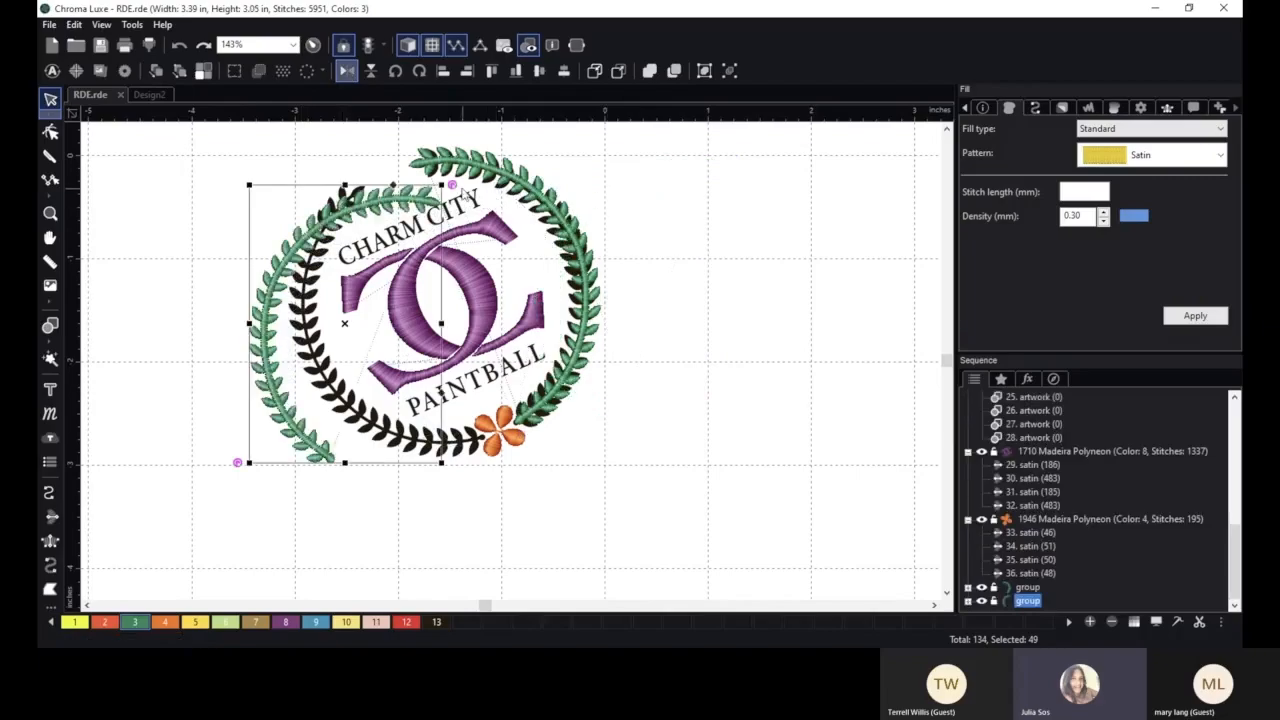
- Rotate the mirrored wreath counterclockwise and align it over the left half of the black wreath artwork, ending at the flower
drag(451, 184, 334, 170)
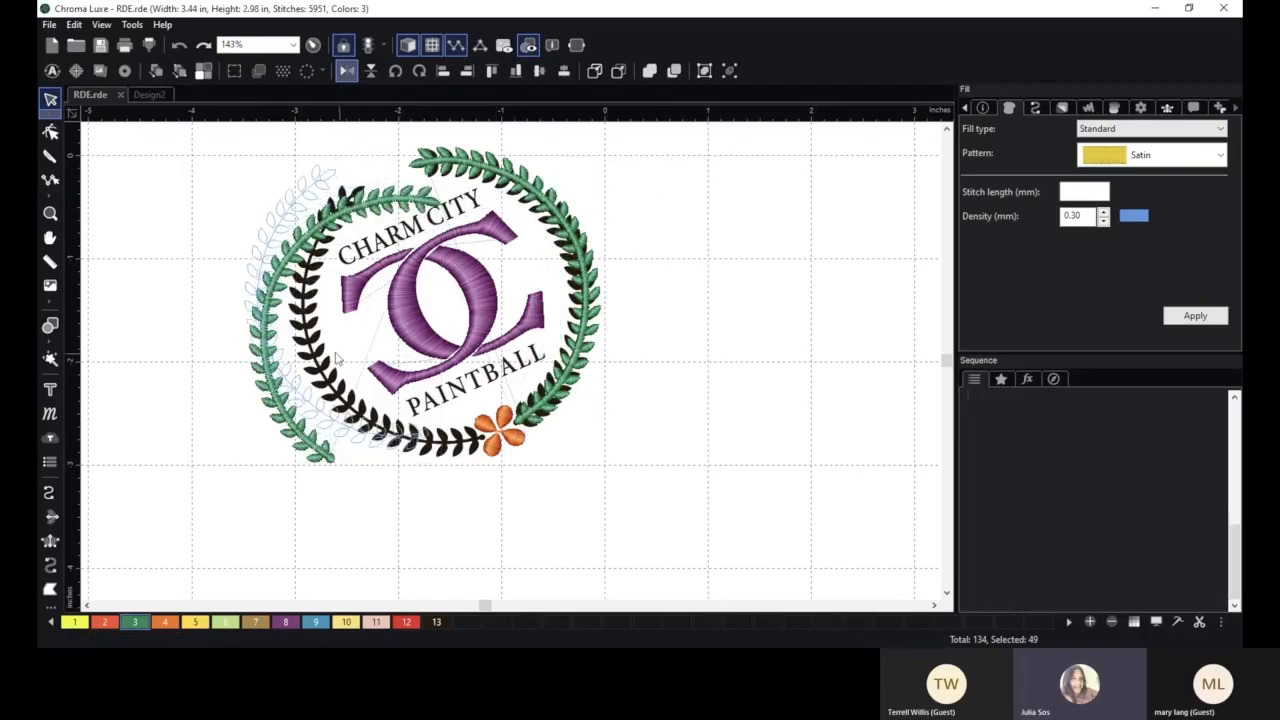
drag(252, 318, 300, 326)
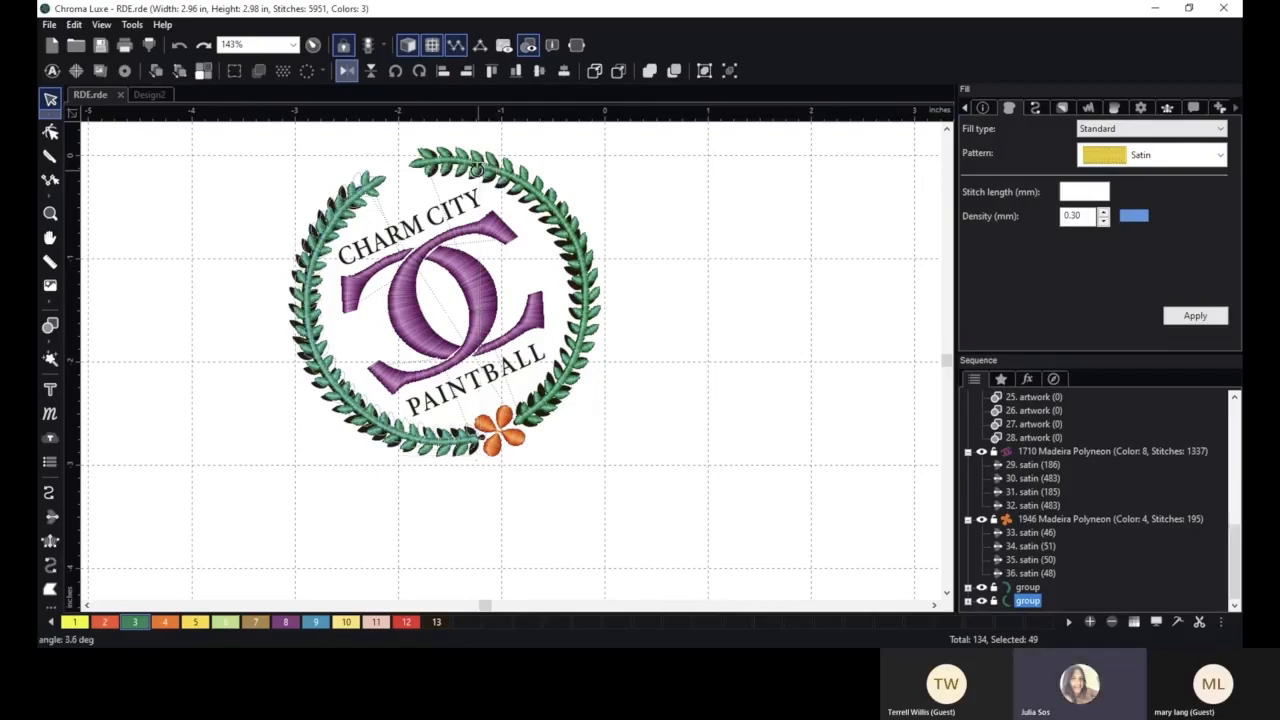
drag(490, 172, 500, 172)
drag(367, 409, 361, 415)
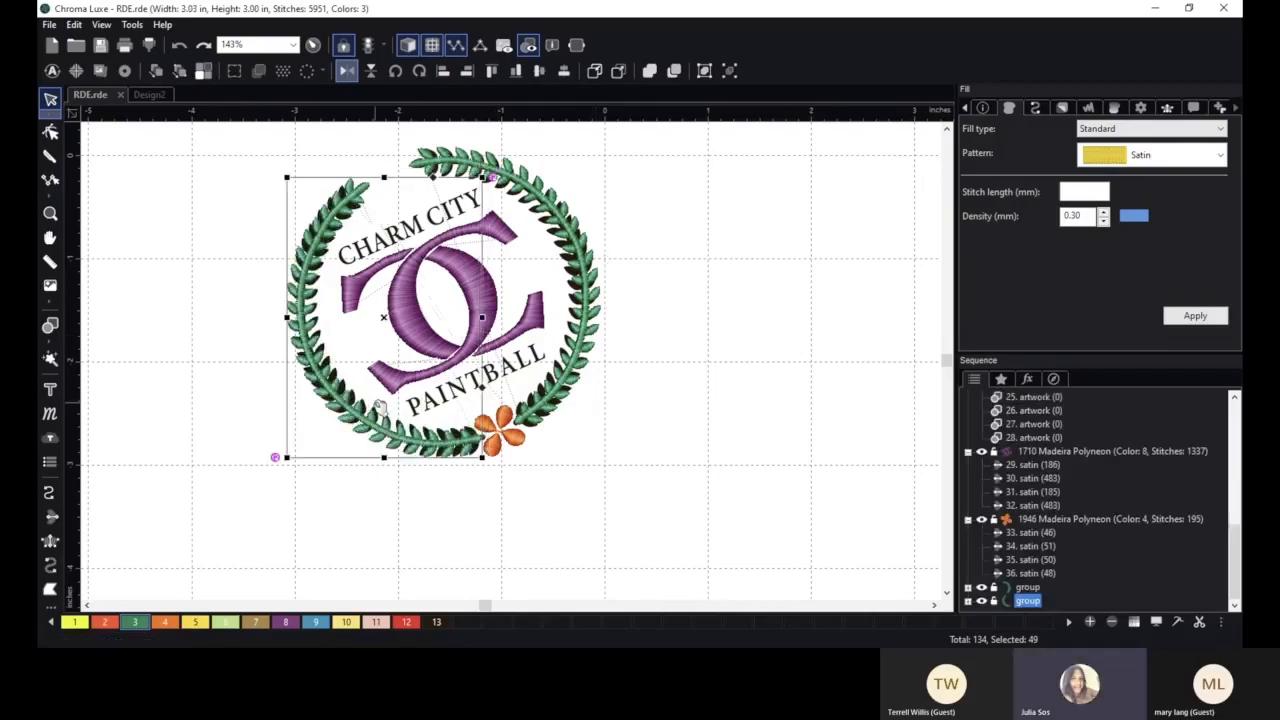
- Deselect the mirrored wreath and hide the black 1957 Madeira Polyneon artwork in the sequence
click(767, 342)
scroll(766, 340, down, 1)
scroll(1010, 420, up, 5)
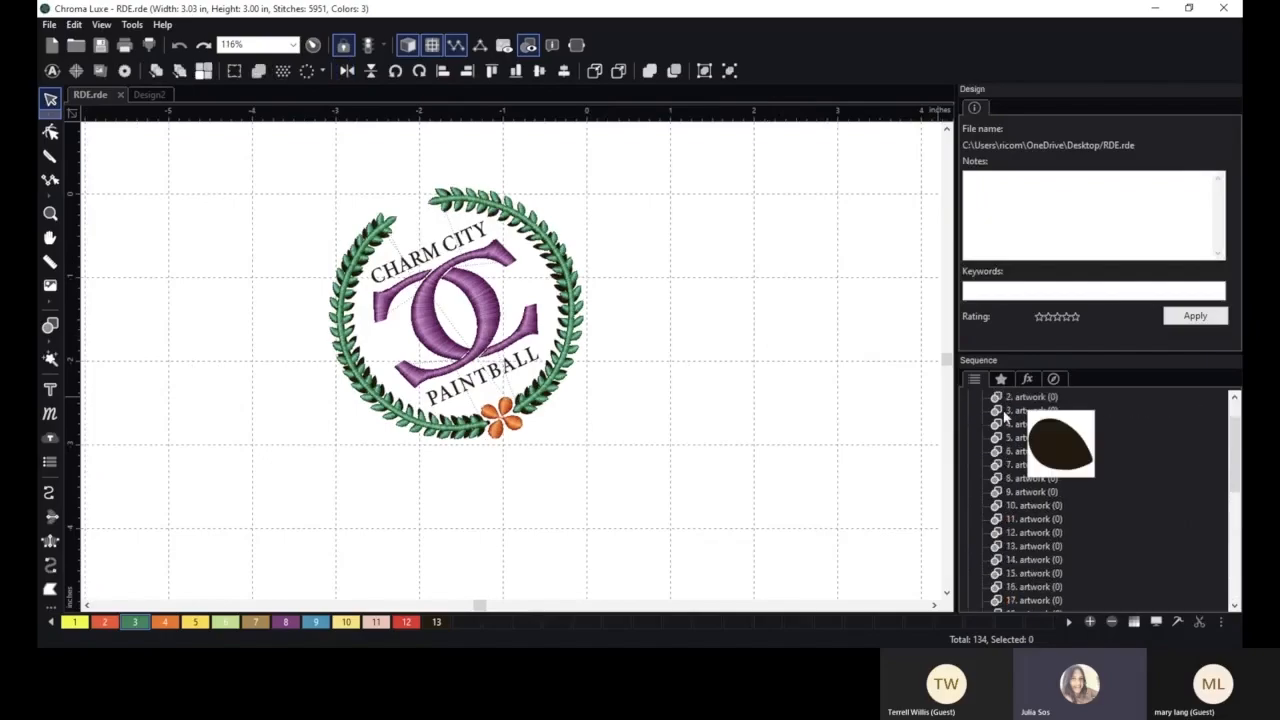
scroll(995, 418, up, 1)
click(983, 412)
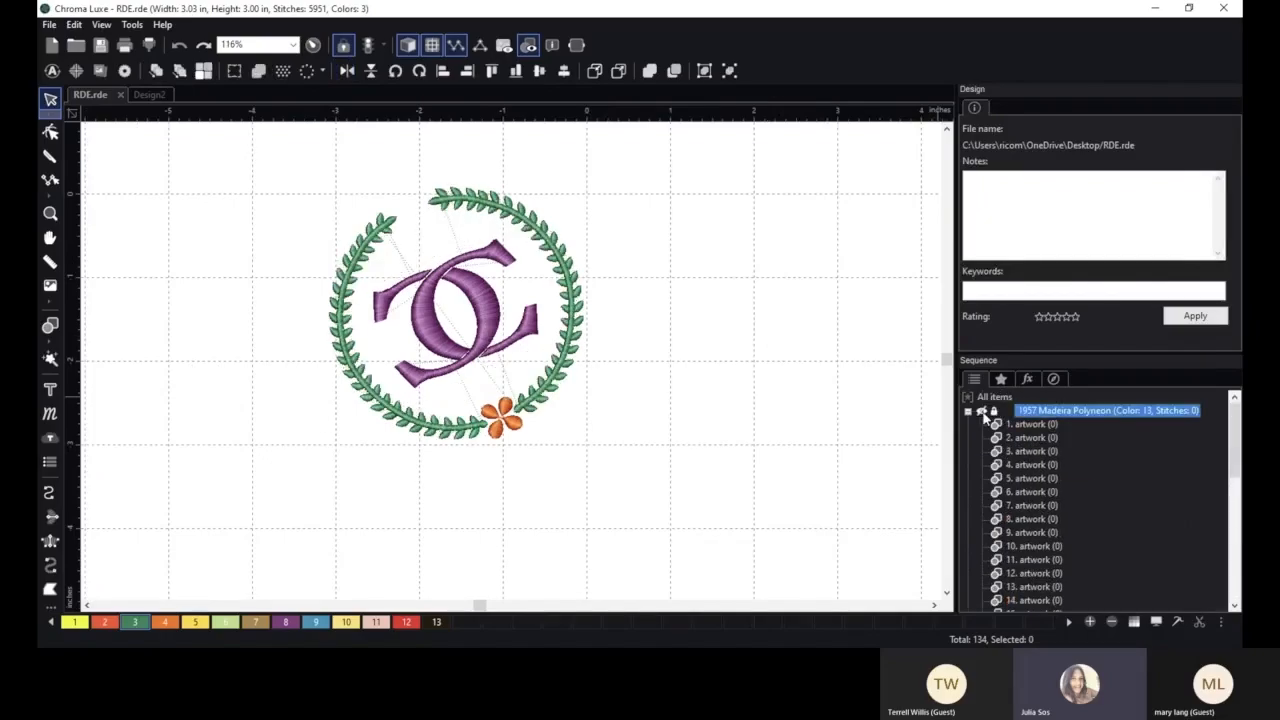
- Add a text object reading CHARM CITY below the wreath
click(50, 389)
click(390, 522)
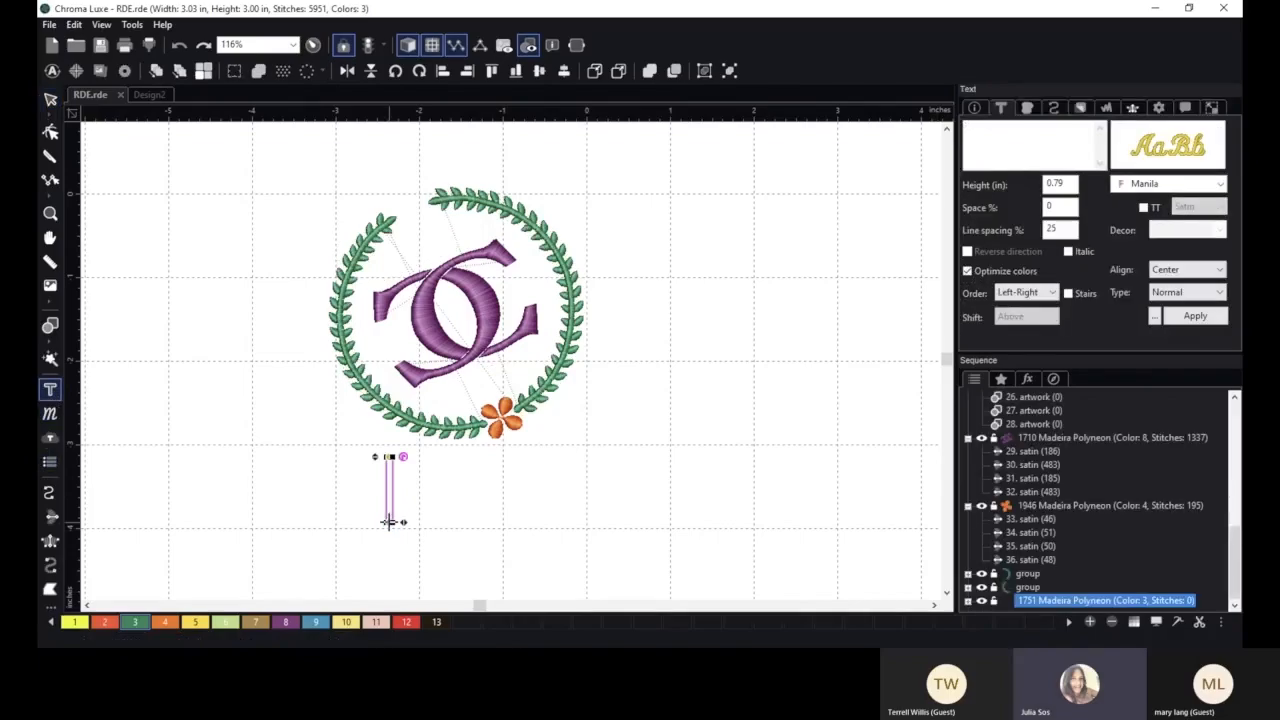
text(CHARM CITY)
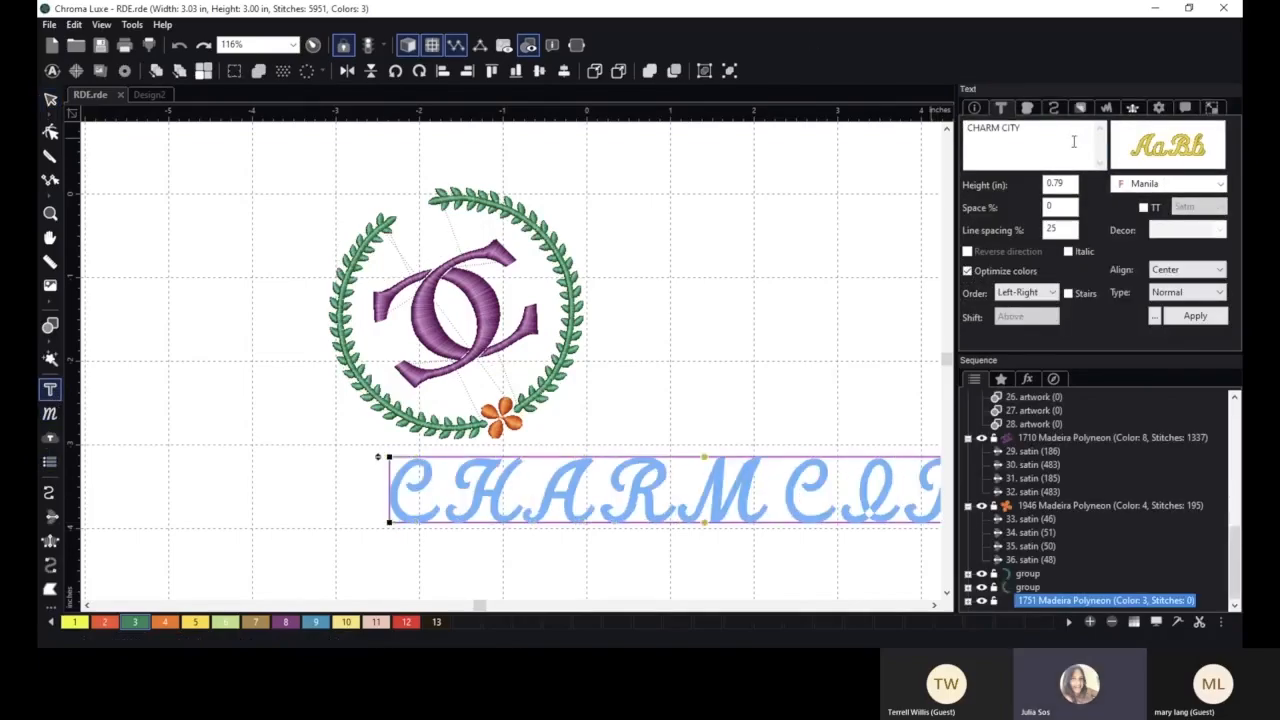
- Choose the Times font from the font catalog for the CHARM CITY text and generate its stitches
click(1180, 148)
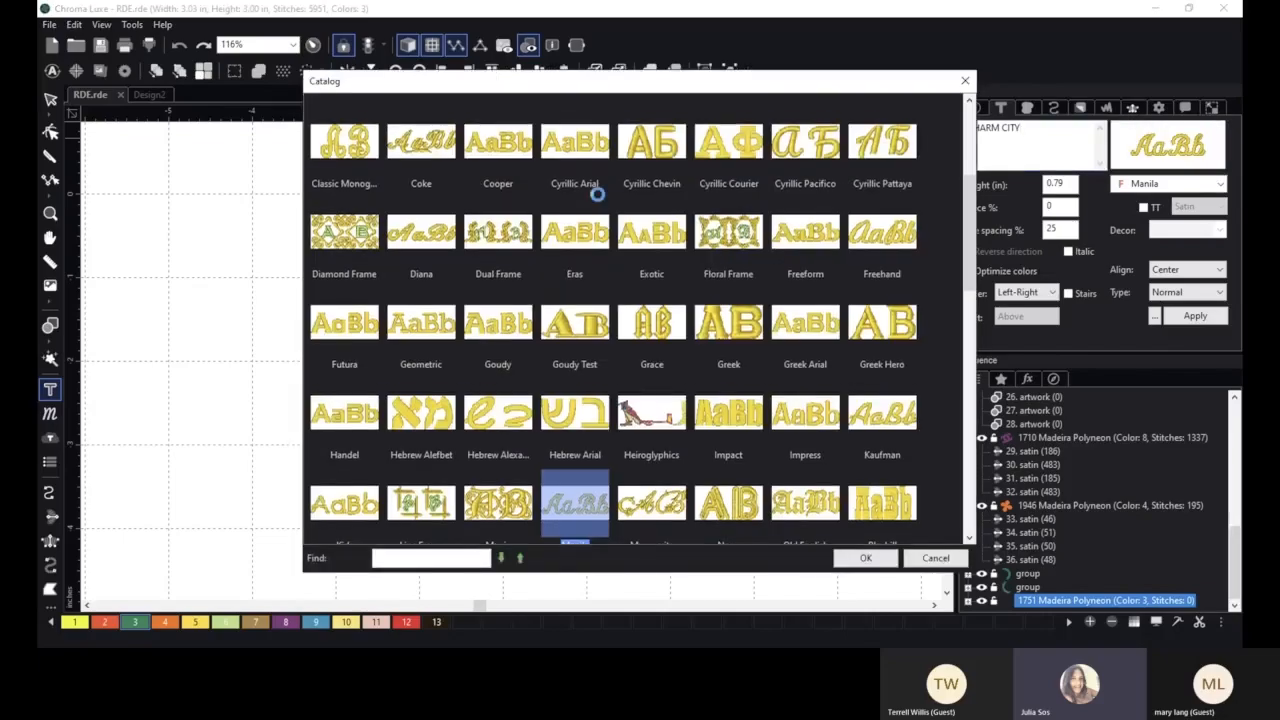
scroll(613, 175, up, 2)
scroll(613, 175, up, 2)
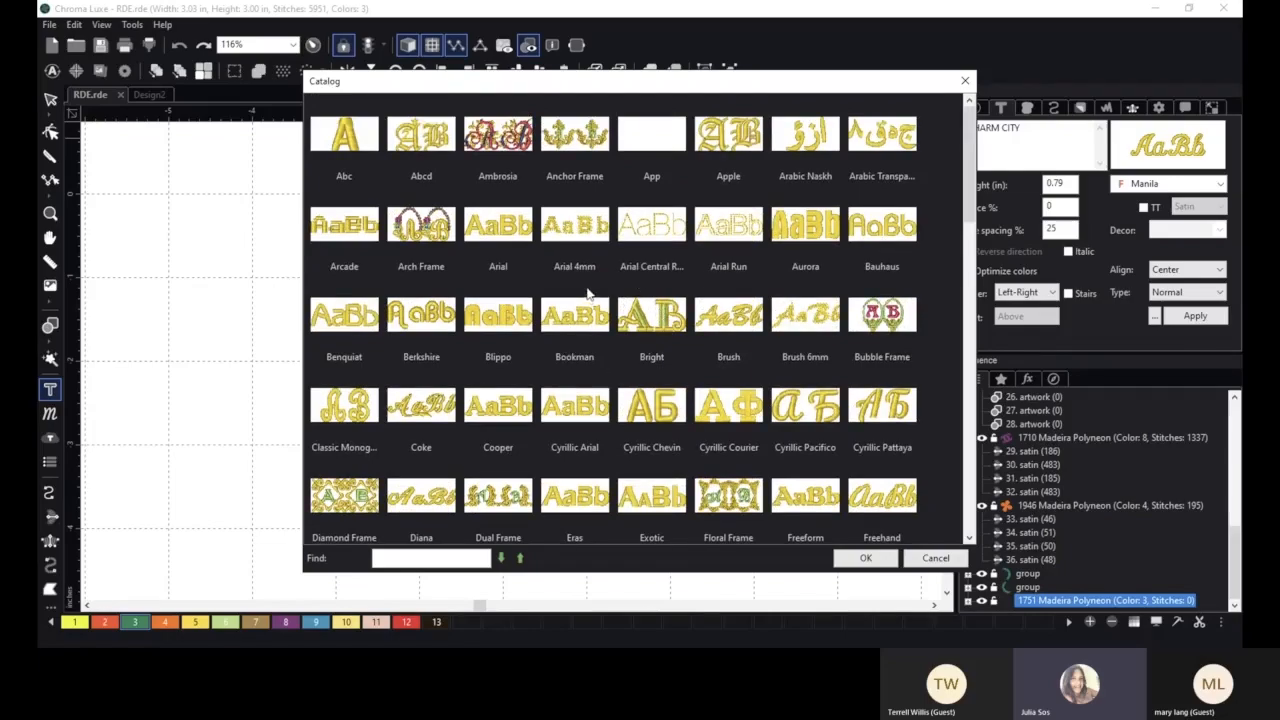
scroll(588, 293, down, 2)
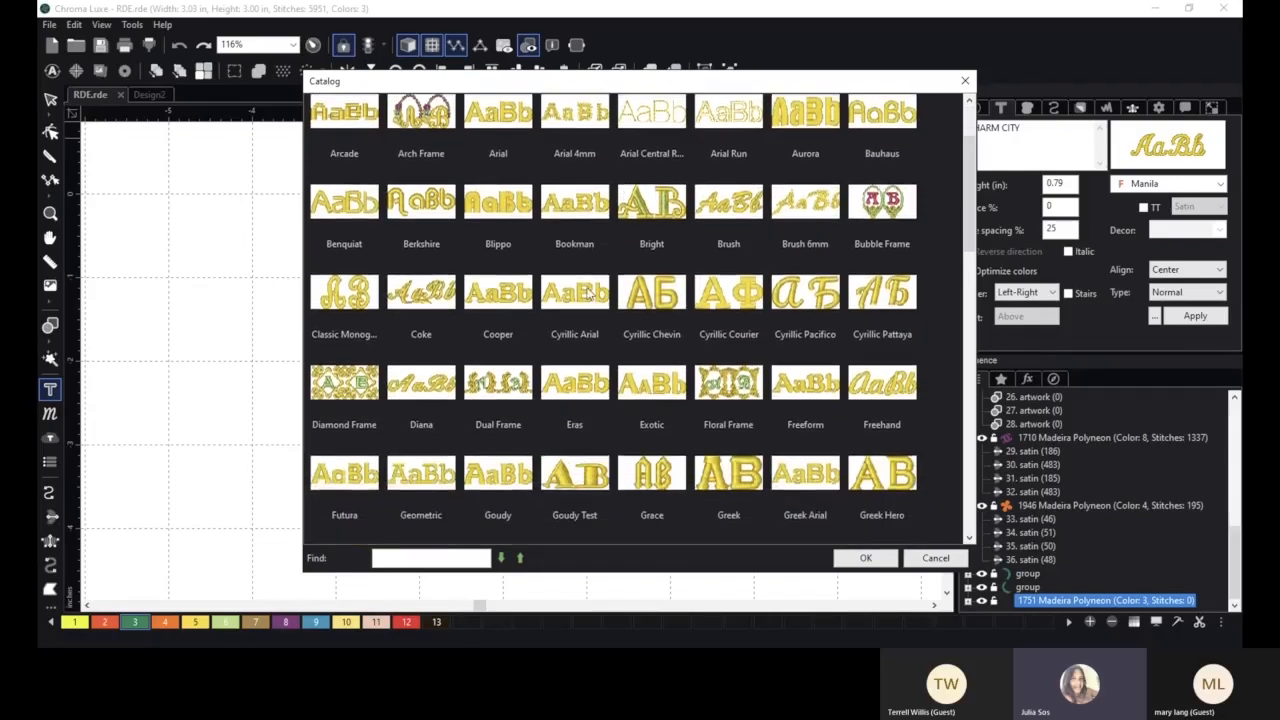
scroll(590, 291, down, 1)
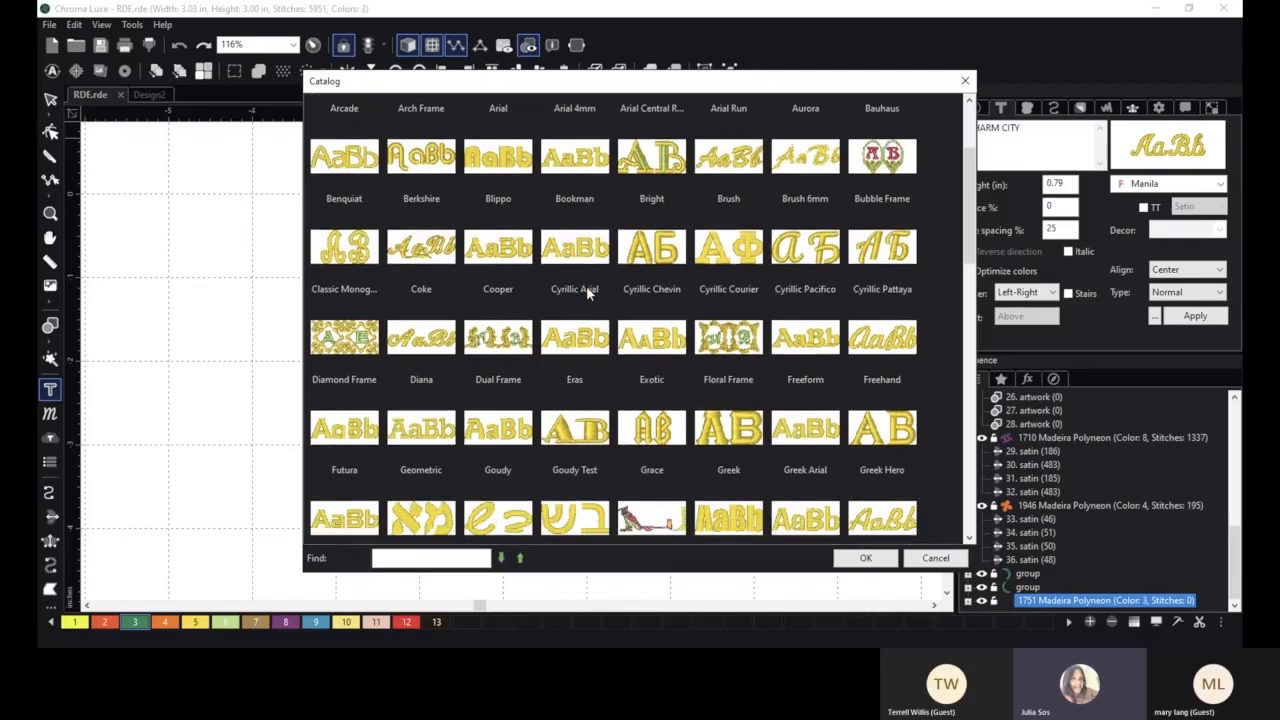
scroll(588, 291, down, 4)
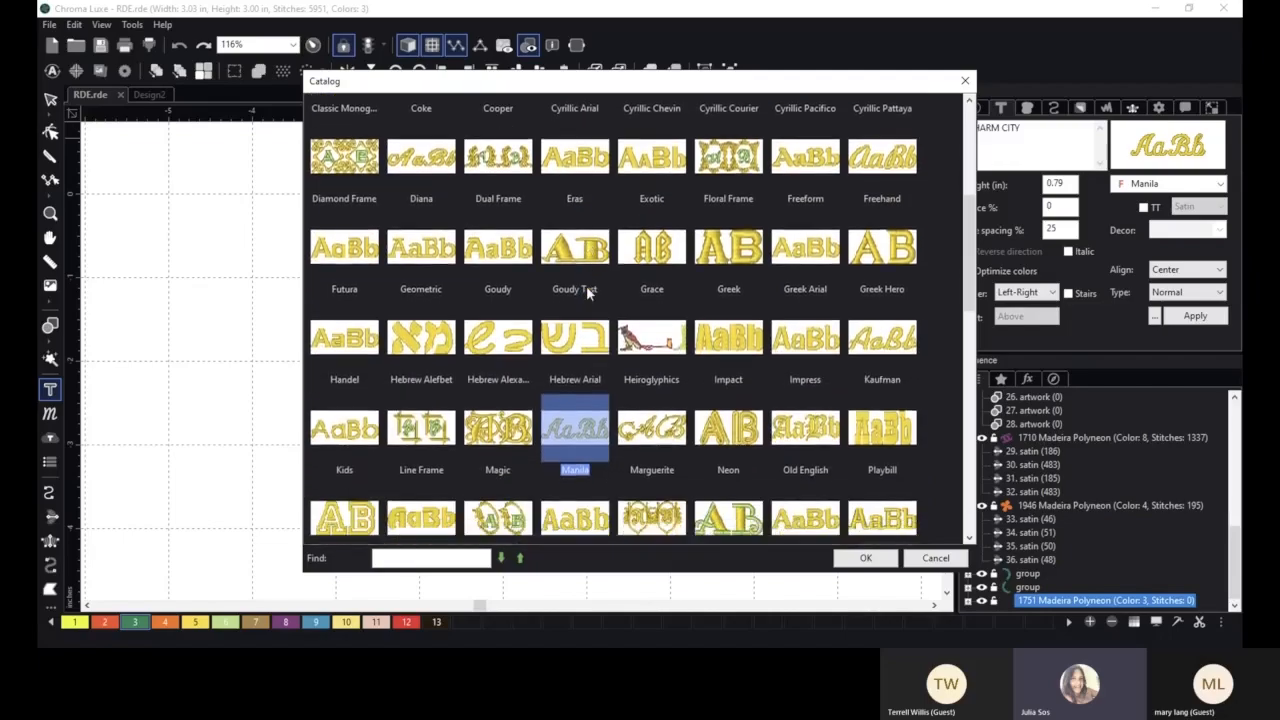
scroll(588, 291, down, 1)
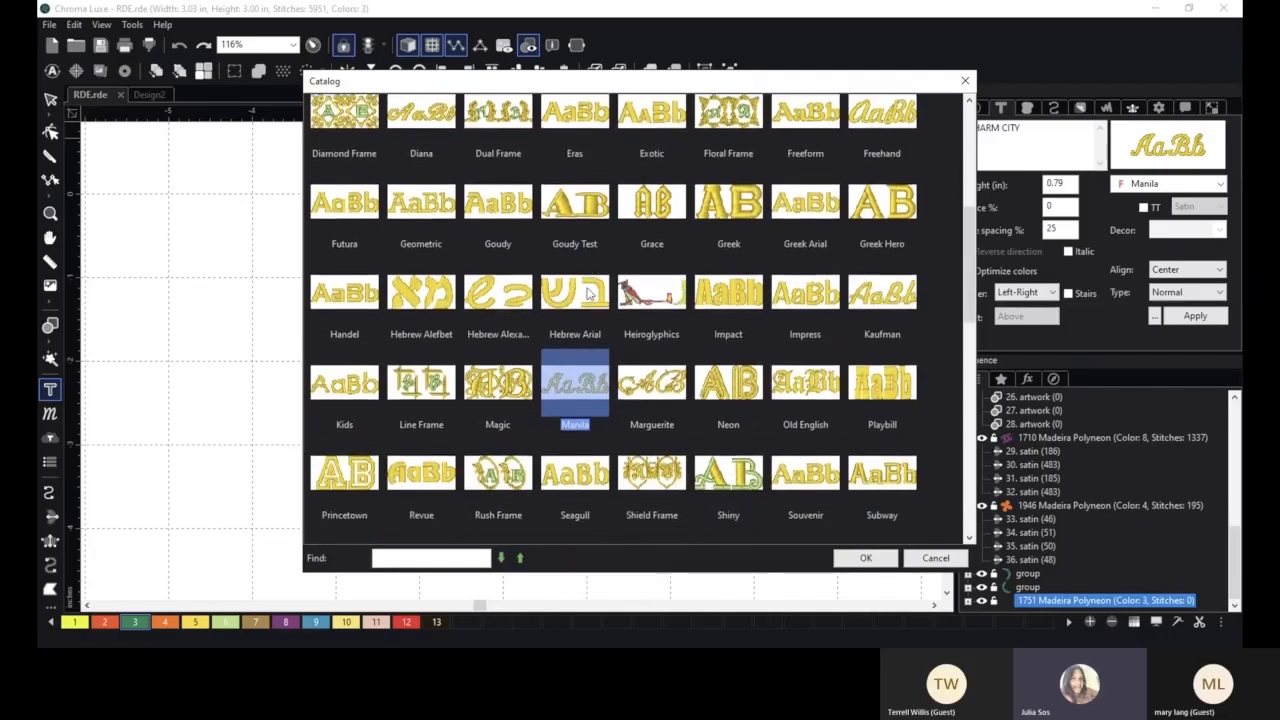
scroll(588, 291, down, 4)
scroll(588, 291, down, 1)
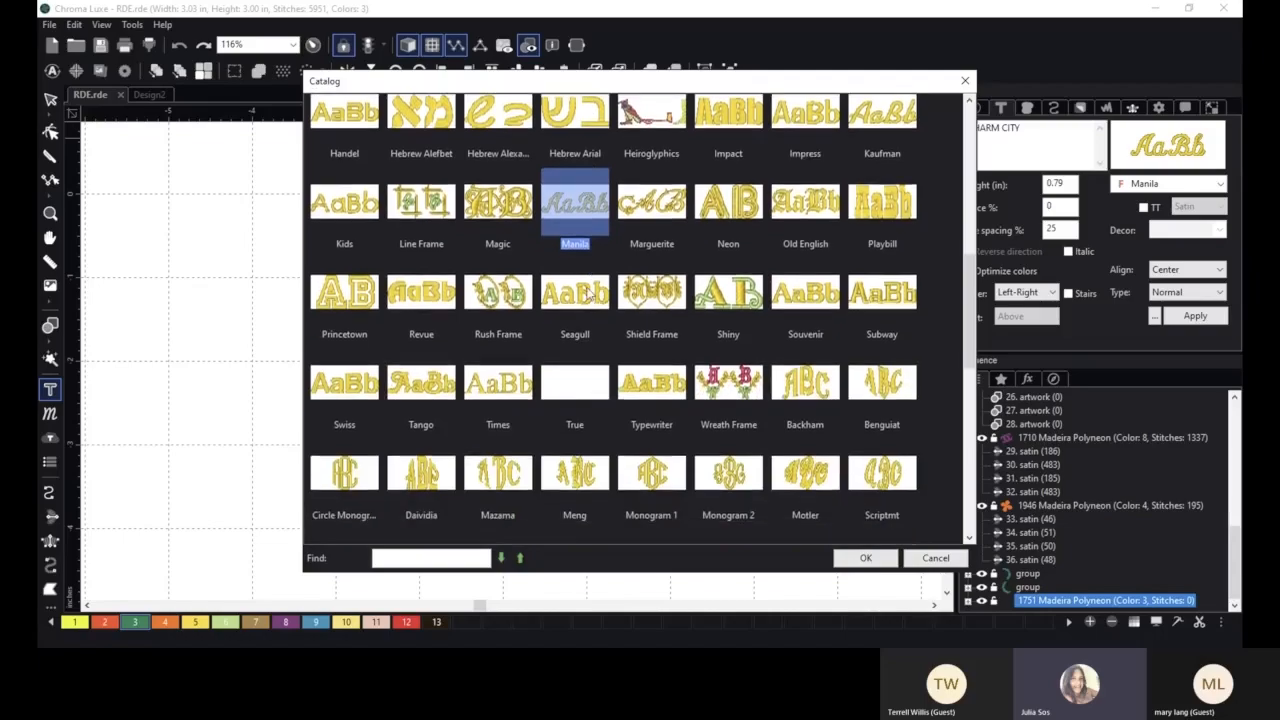
click(490, 396)
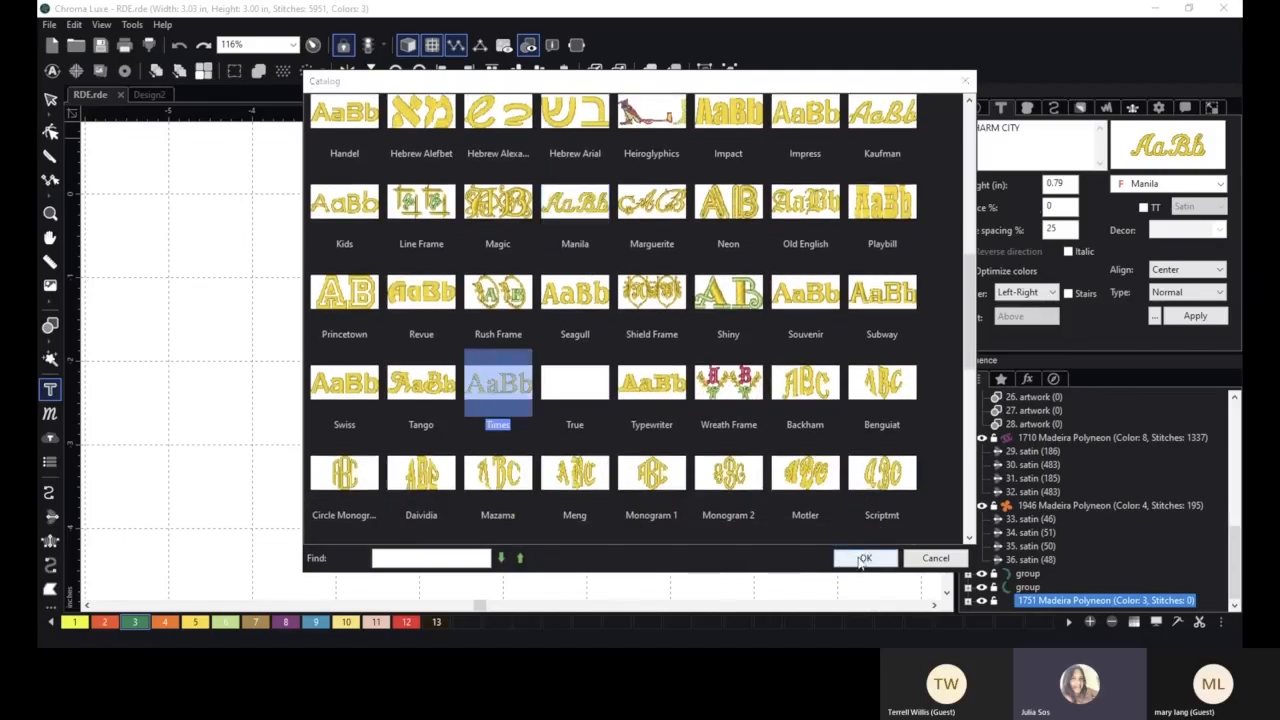
click(865, 558)
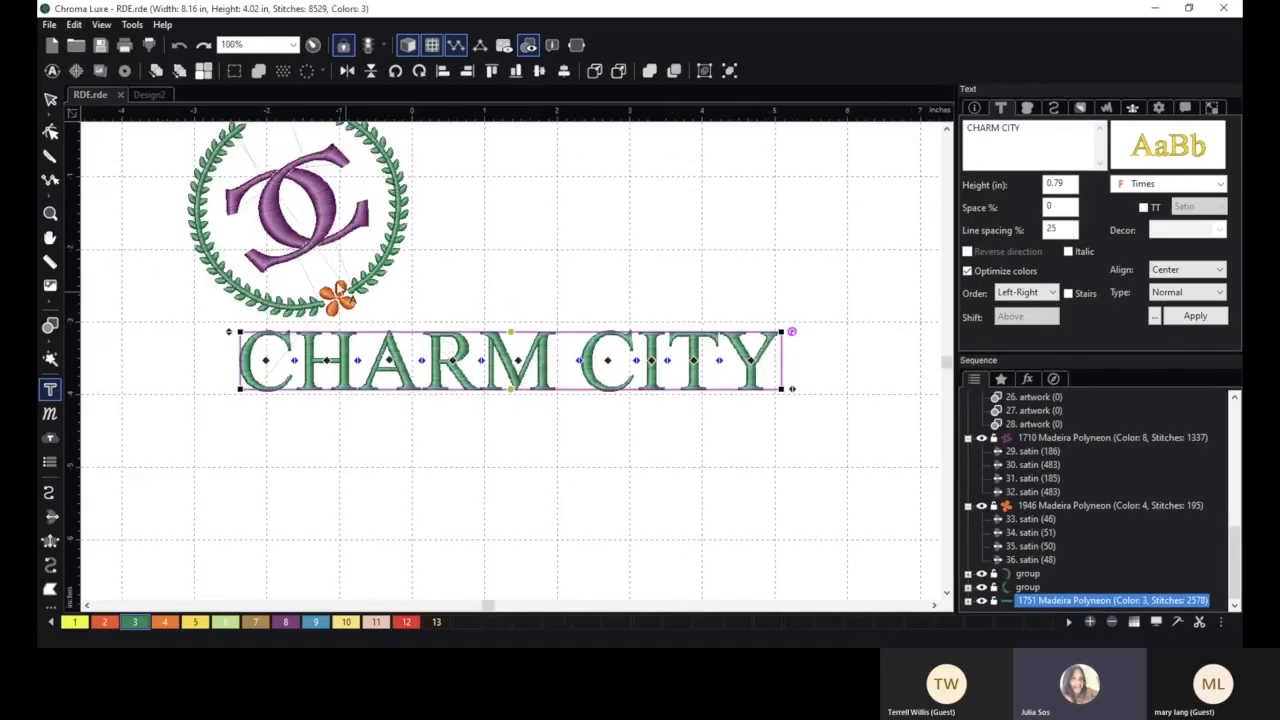
- Unhide the black artwork and shrink the CHARM CITY lettering to nearly the wreath's width, in thread color 13 below the logo
scroll(1003, 412, up, 10)
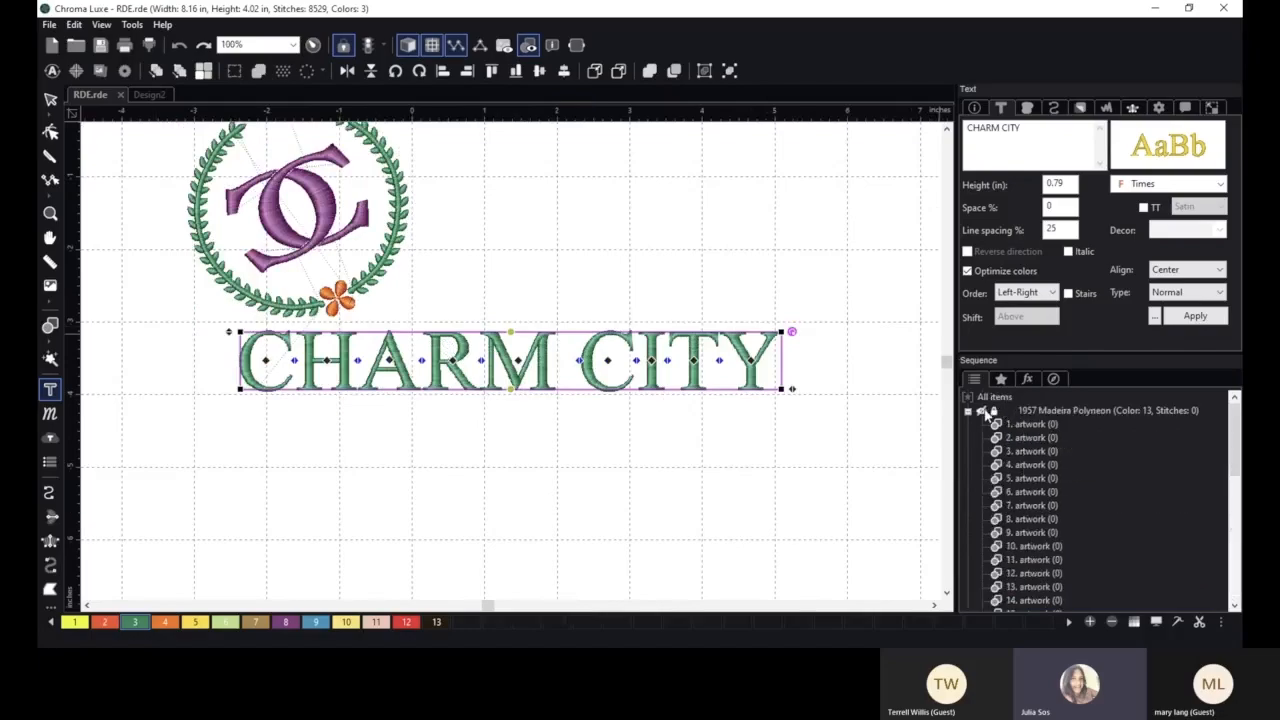
click(987, 412)
click(573, 345)
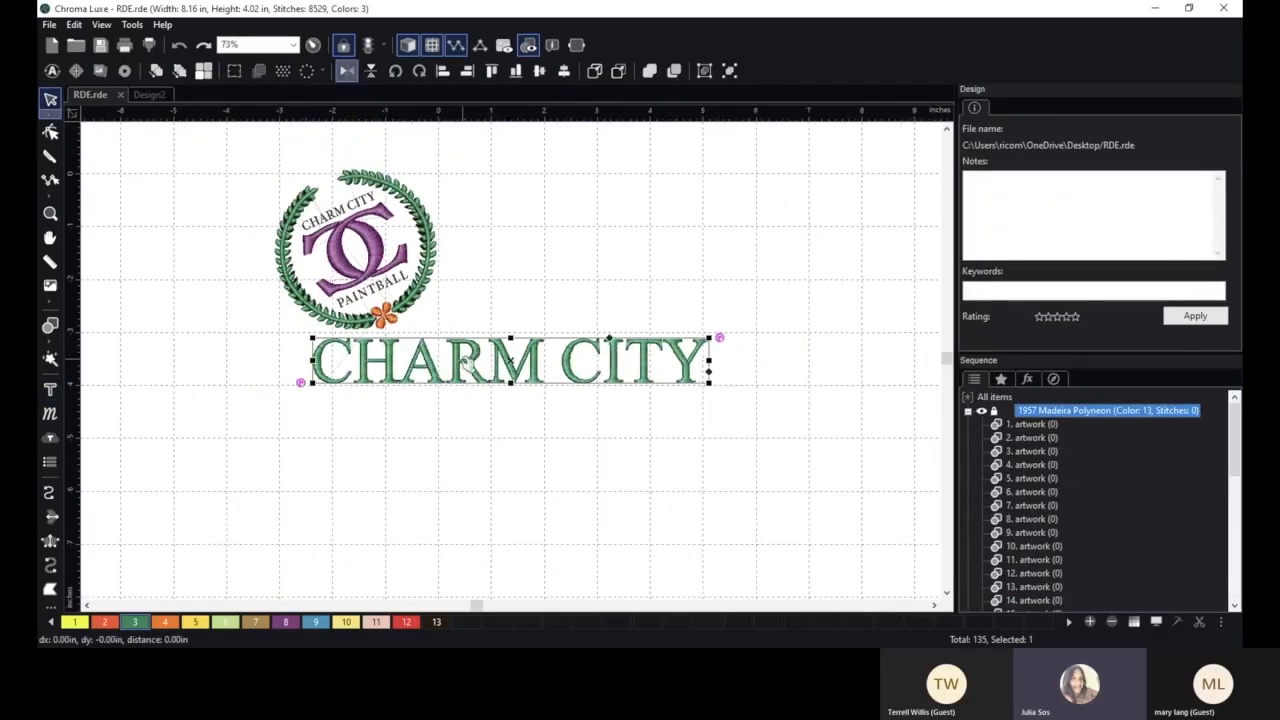
drag(709, 338, 543, 356)
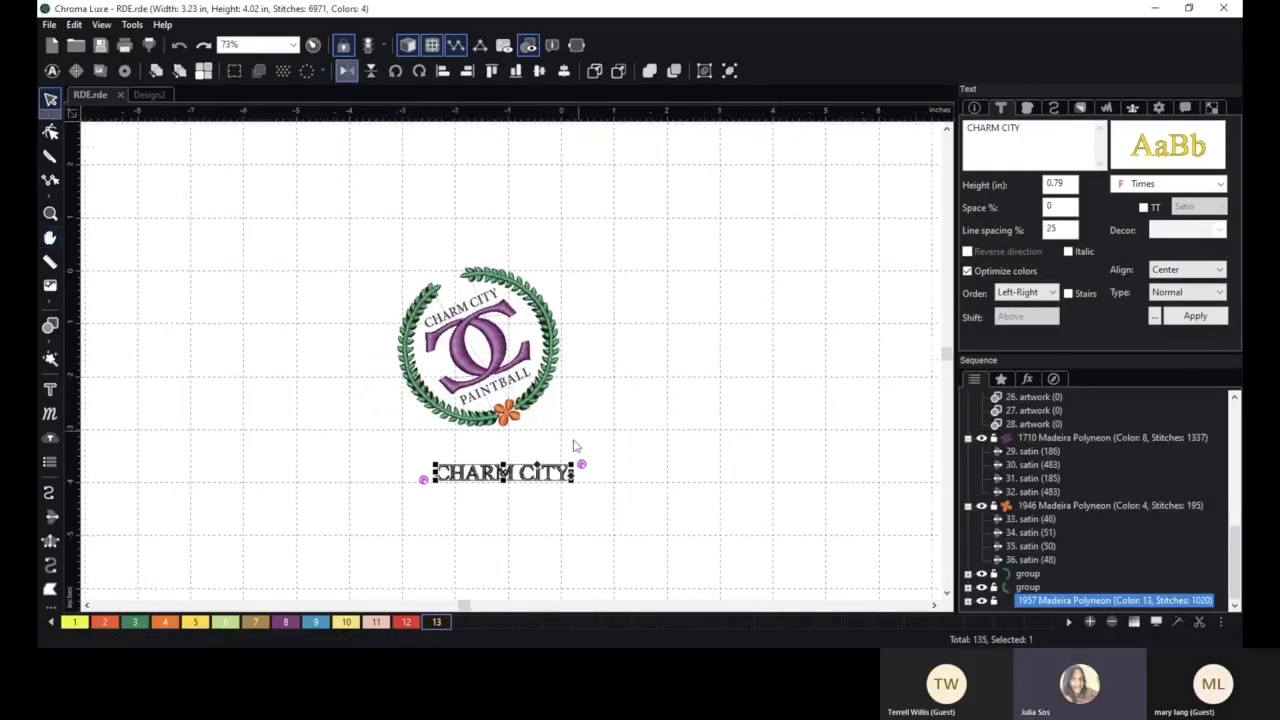
- Move the CHARM CITY lettering onto the matching artwork inside the wreath, tilted to its slant, and shrink it toward the artwork's size
drag(582, 464, 500, 308)
drag(543, 252, 544, 264)
scroll(544, 265, up, 3)
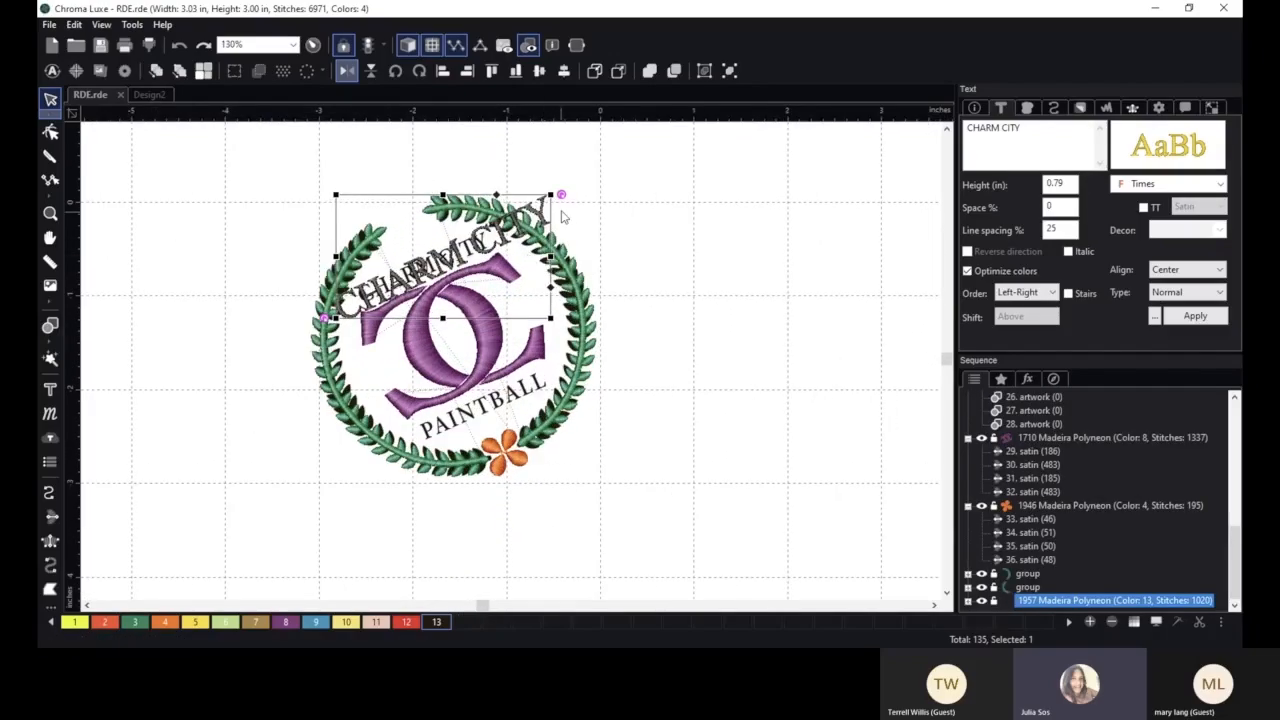
drag(549, 195, 508, 222)
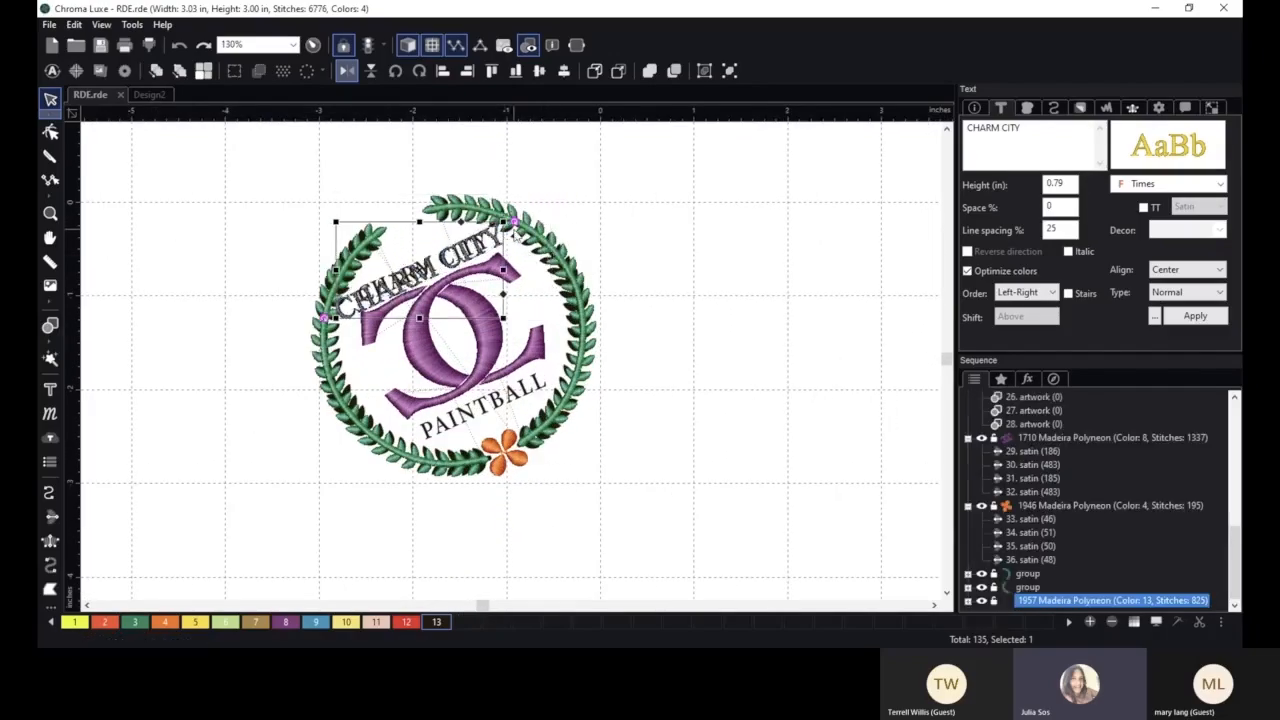
scroll(511, 360, up, 2)
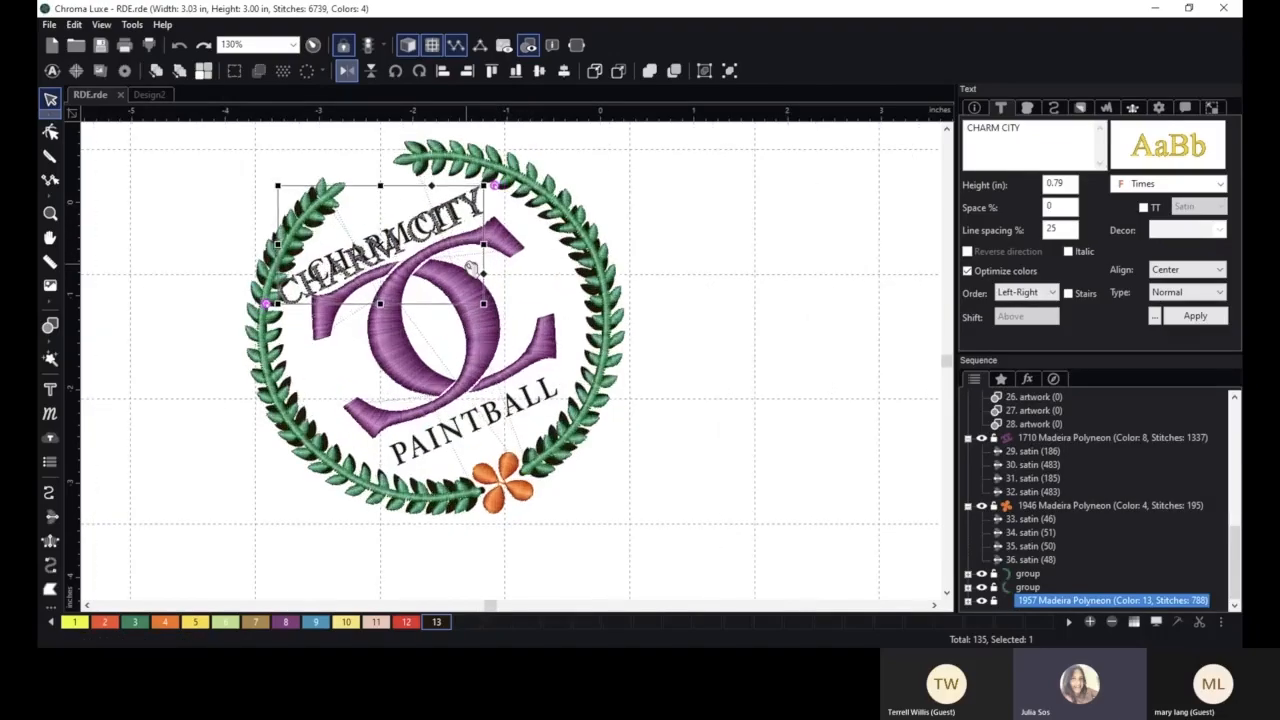
- Fine-tune the size, position and tilt of the CHARM CITY lettering so it follows the artwork wording above the monogram
drag(435, 205, 438, 210)
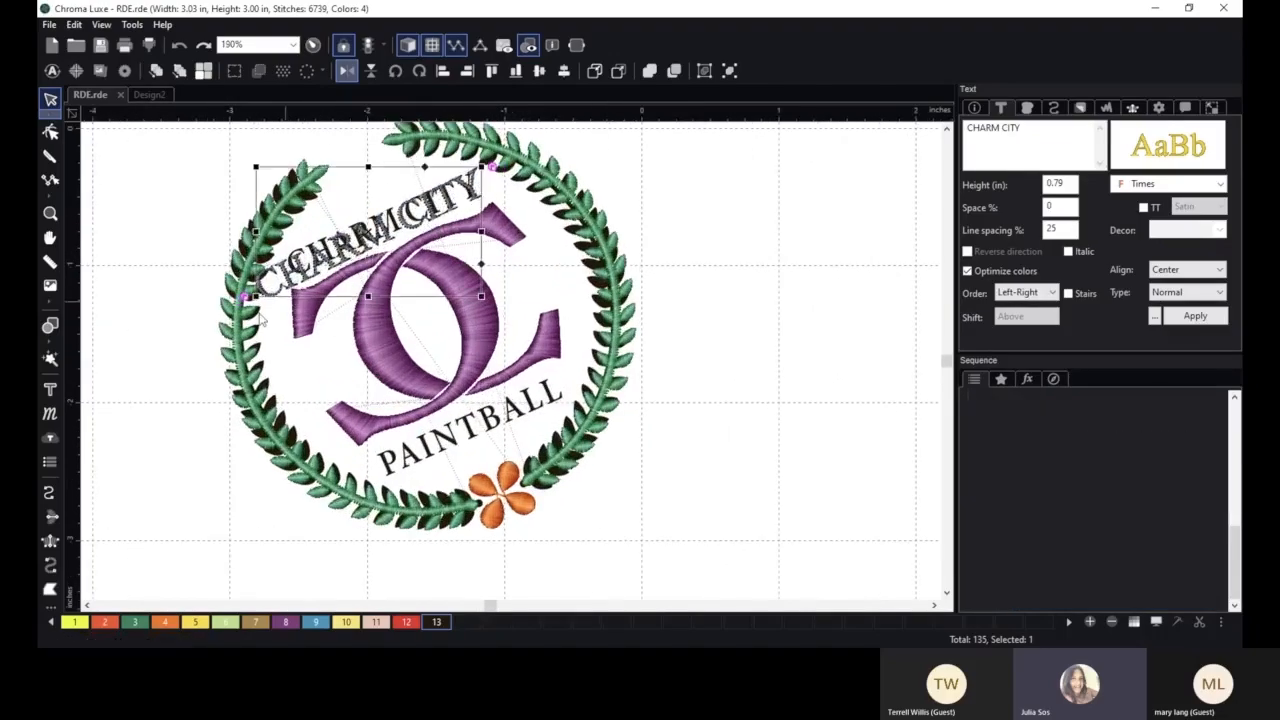
drag(481, 167, 466, 173)
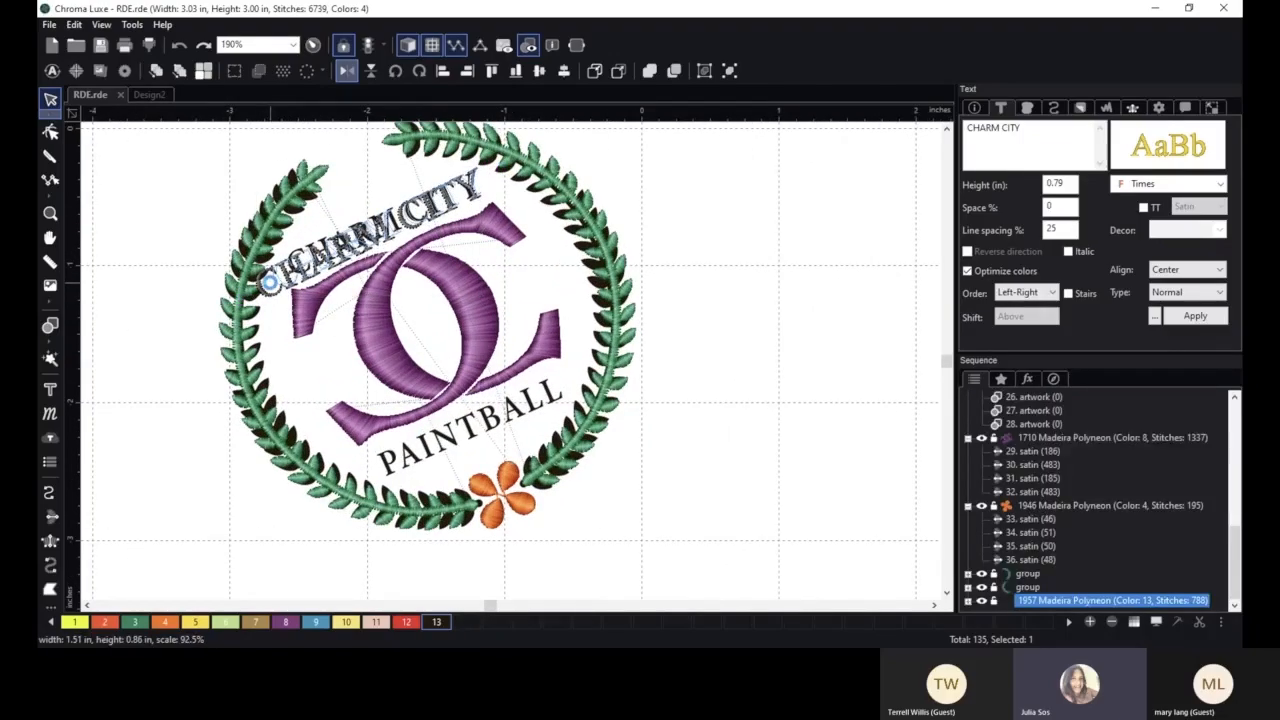
drag(268, 283, 270, 281)
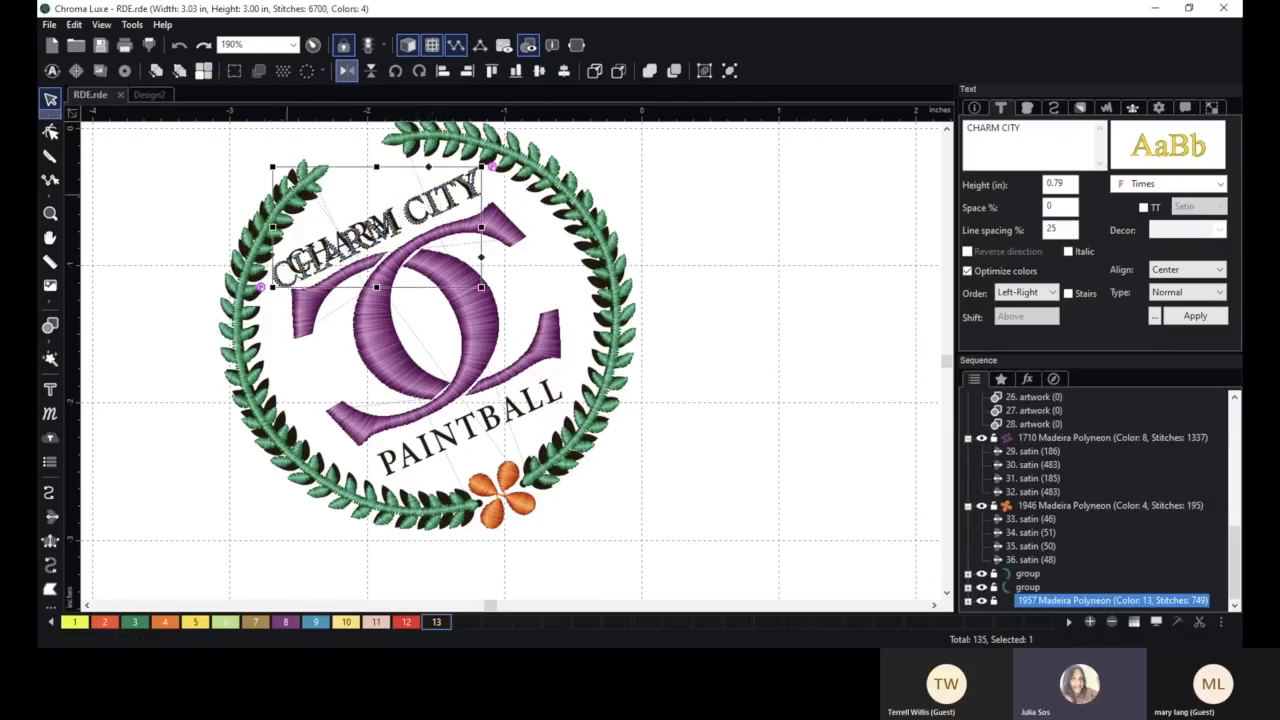
drag(494, 165, 479, 187)
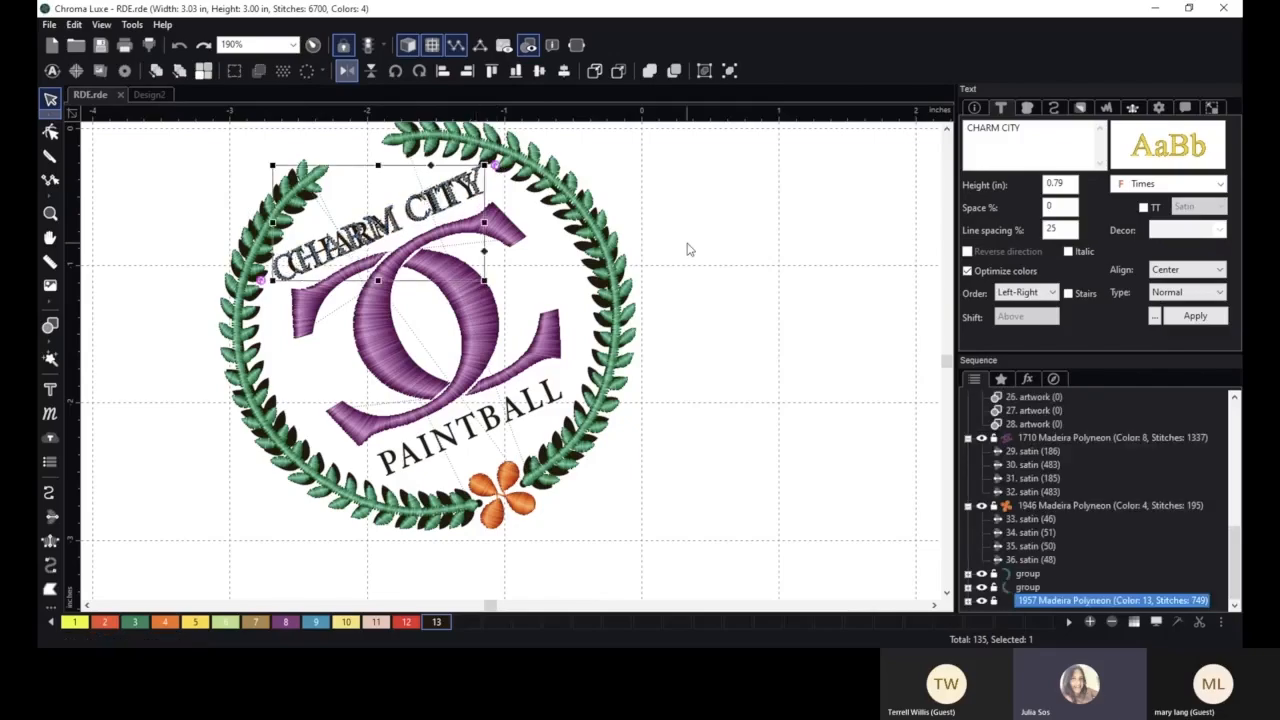
click(1196, 316)
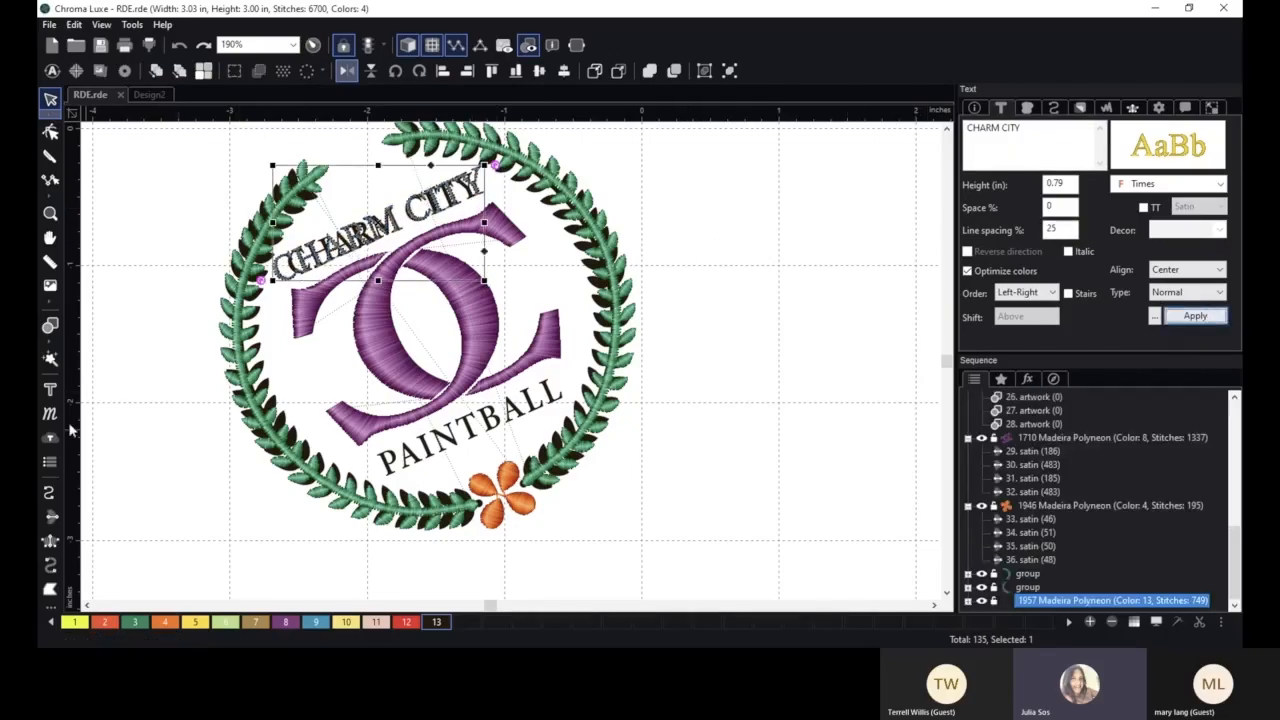
- Add a text object reading PAINTBALL in the Times font beside the logo and generate its stitches
click(49, 391)
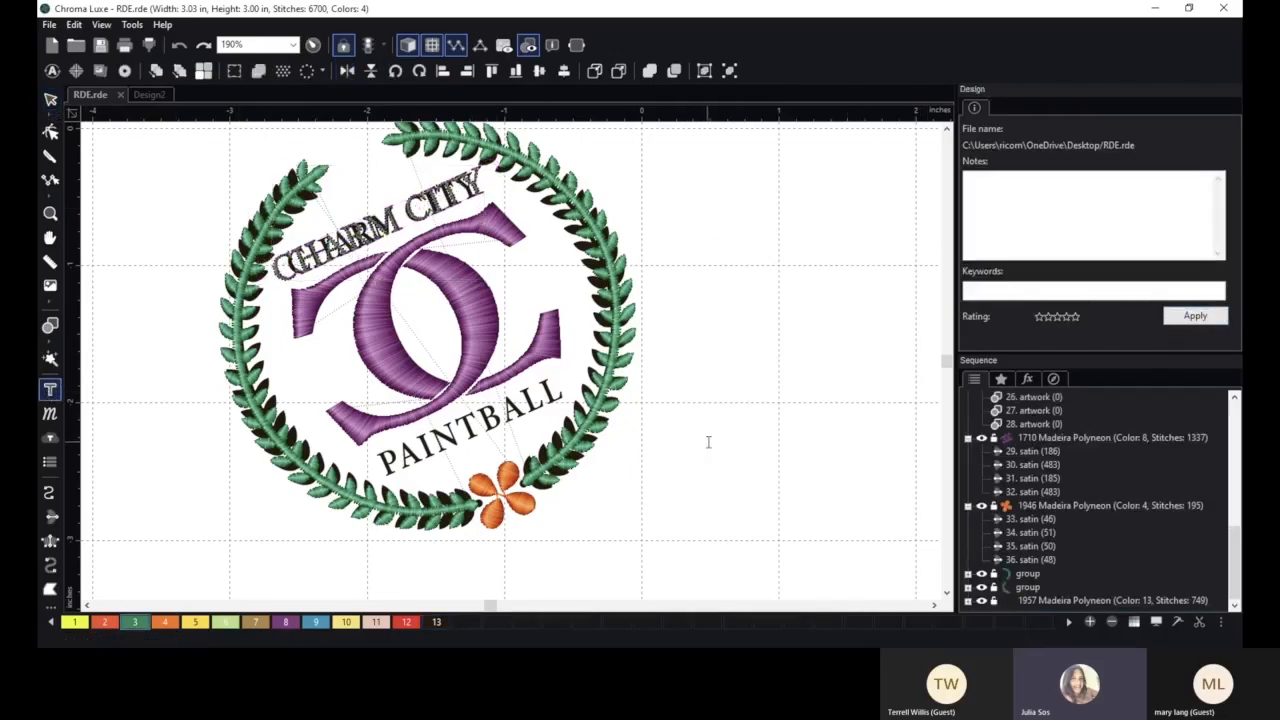
click(708, 441)
text(PAINTBALL)
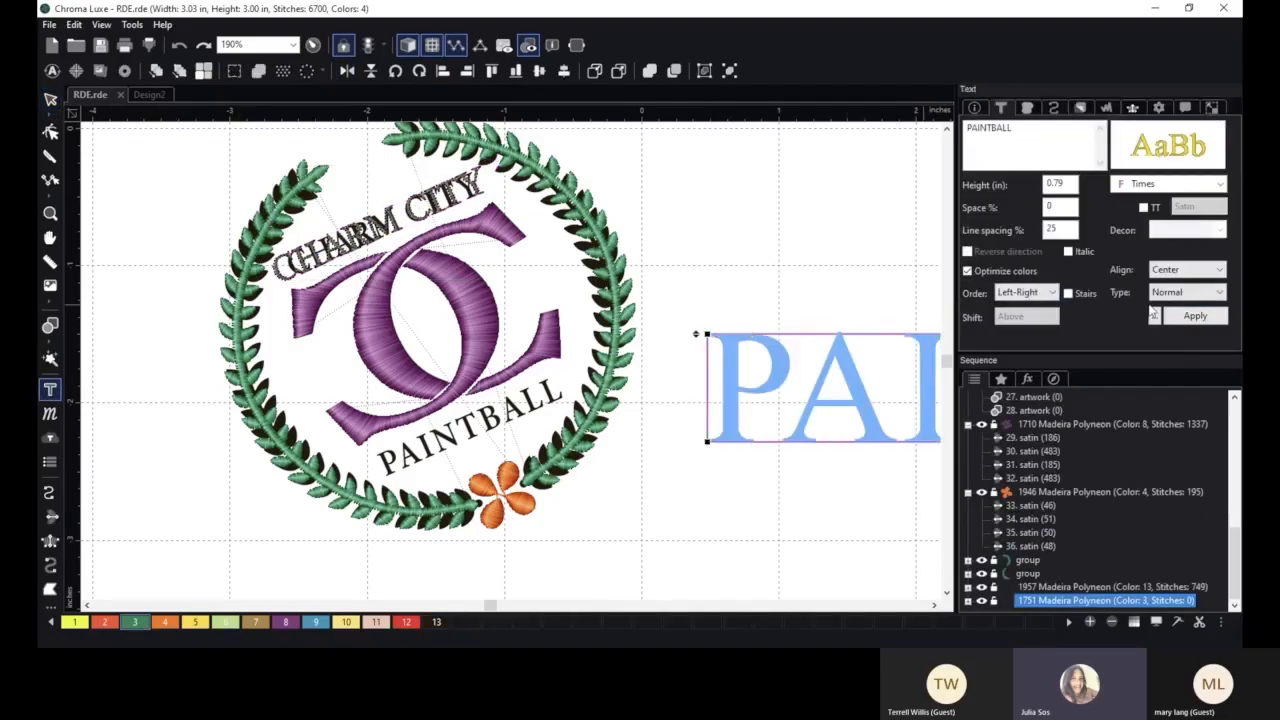
click(1195, 315)
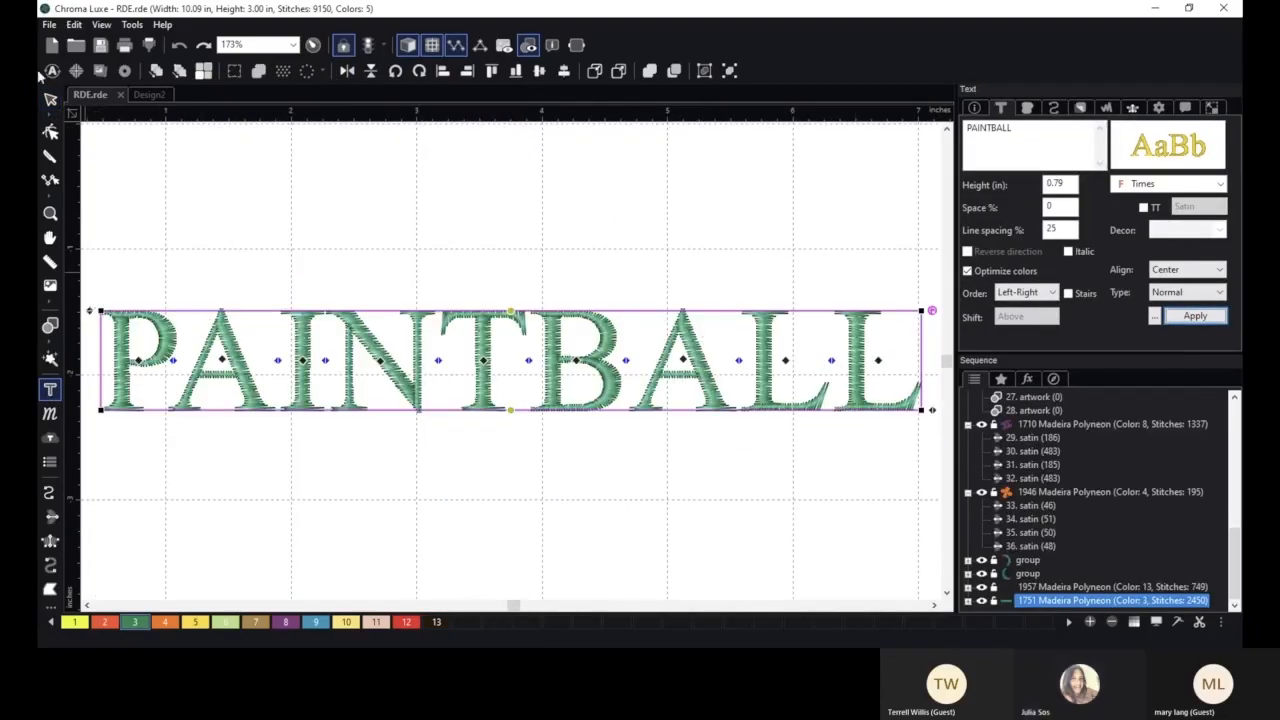
- Shrink the PAINTBALL lettering beside the logo and assign it thread color 13
key(Escape)
mouse_move(97, 310)
mouse_down()
mouse_move(629, 423)
mouse_move(653, 380)
mouse_up()
mouse_move(762, 400)
mouse_down()
mouse_move(337, 389)
mouse_move(330, 400)
mouse_up()
scroll(323, 429, down, 2)
drag(417, 429, 677, 393)
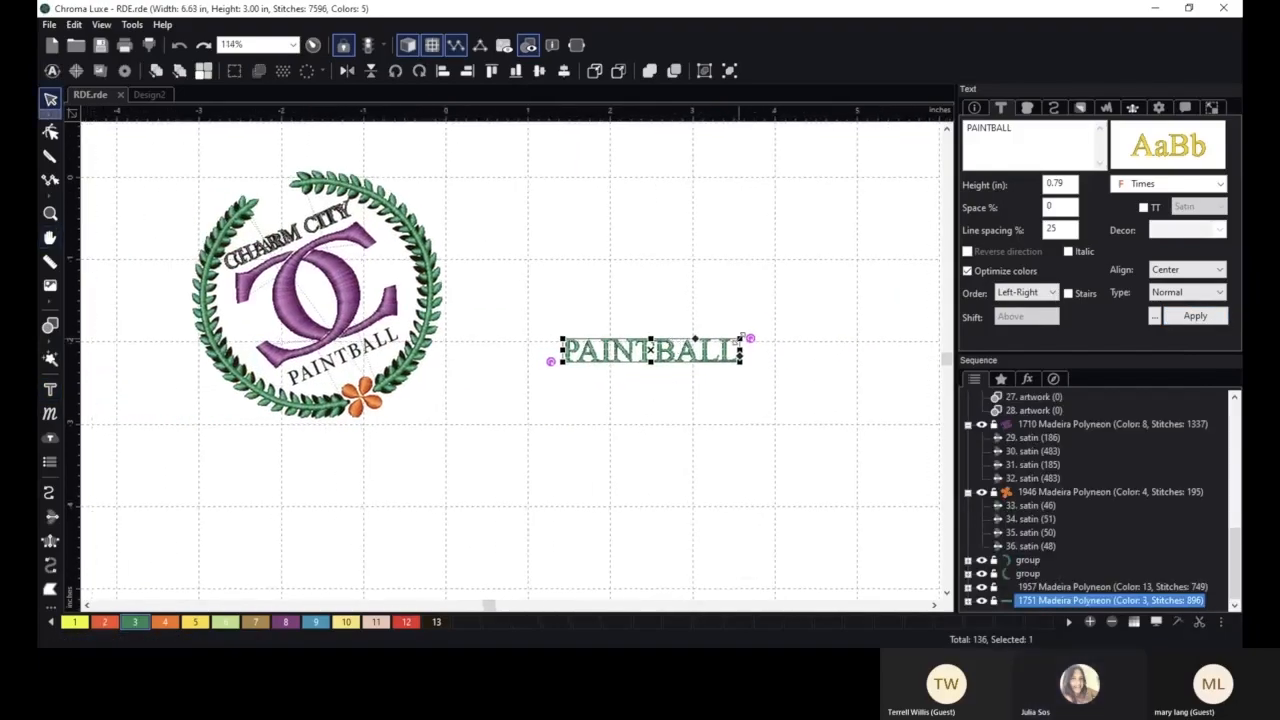
key(Escape)
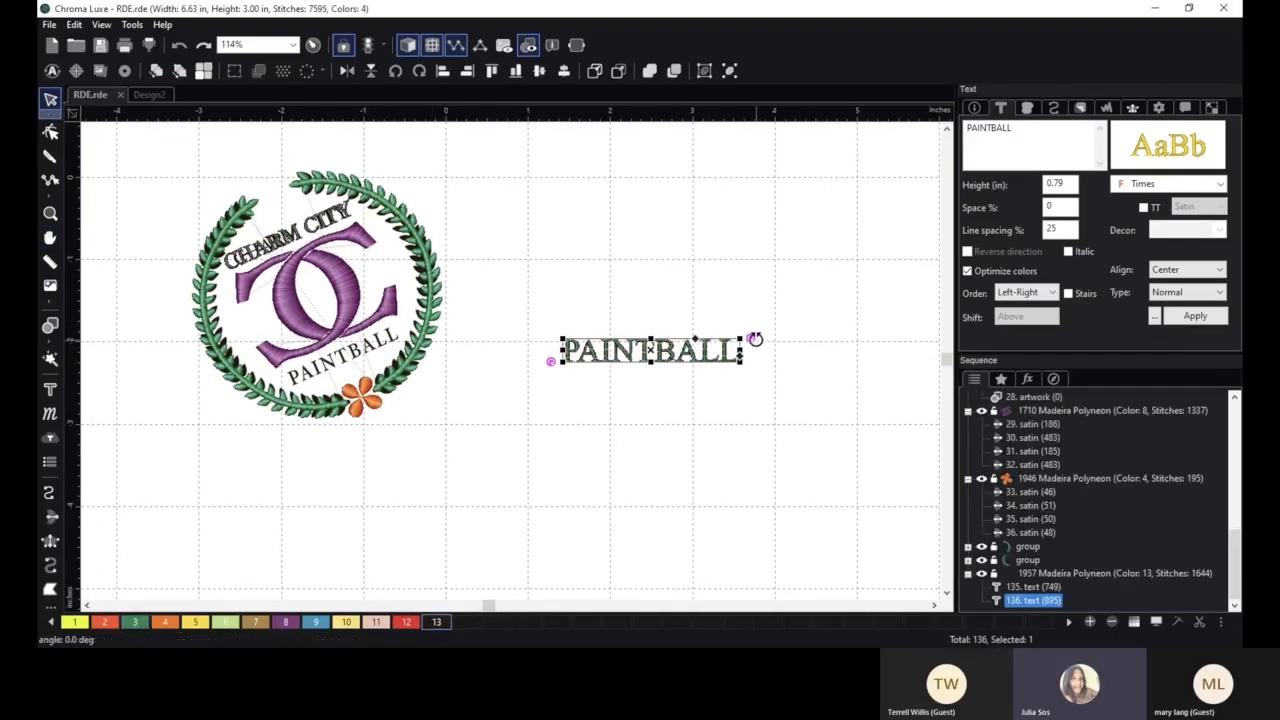
- Tilt the PAINTBALL lettering, place it over the matching artwork below the monogram, and reduce it to fit inside the wreath
drag(750, 338, 723, 309)
drag(655, 345, 369, 338)
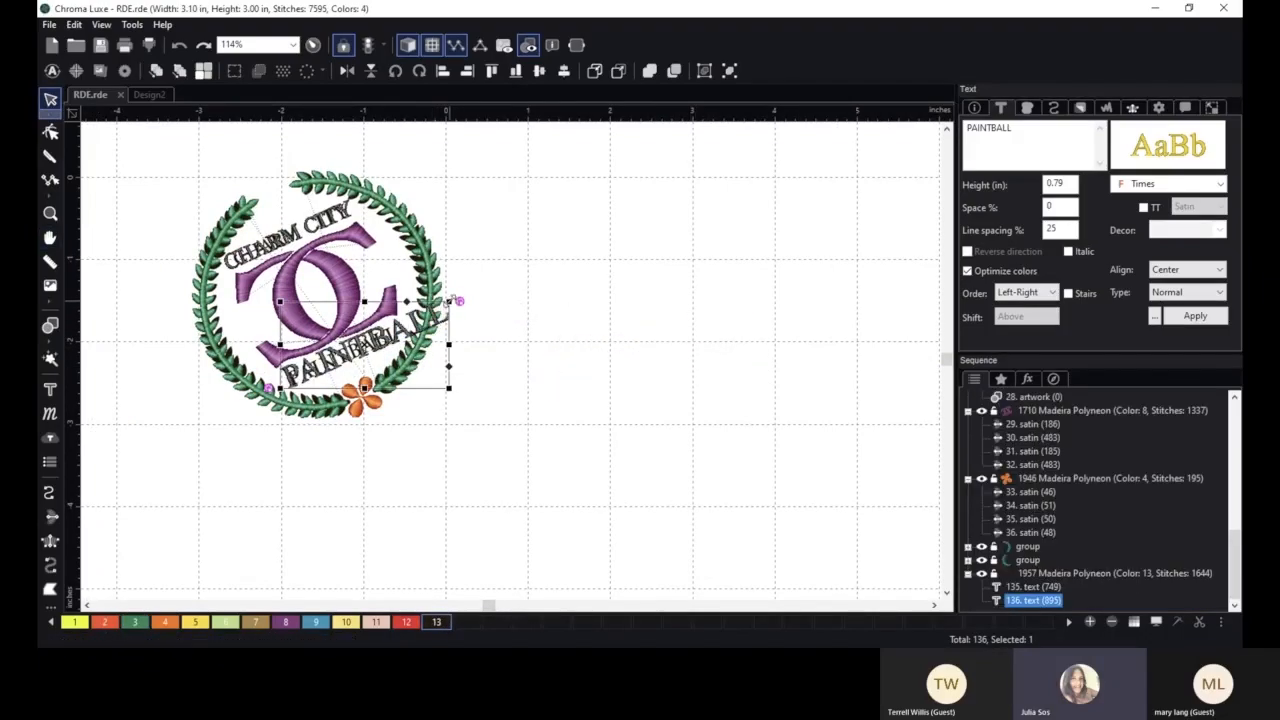
drag(456, 300, 411, 322)
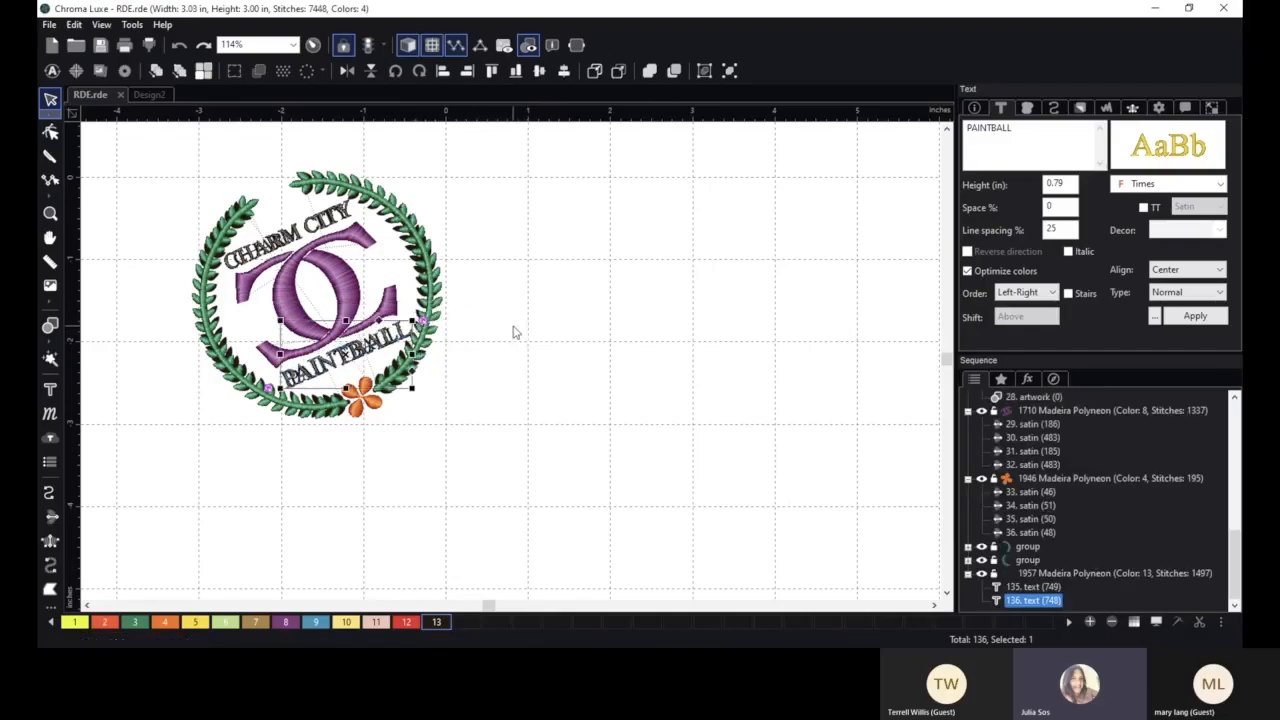
scroll(491, 337, up, 3)
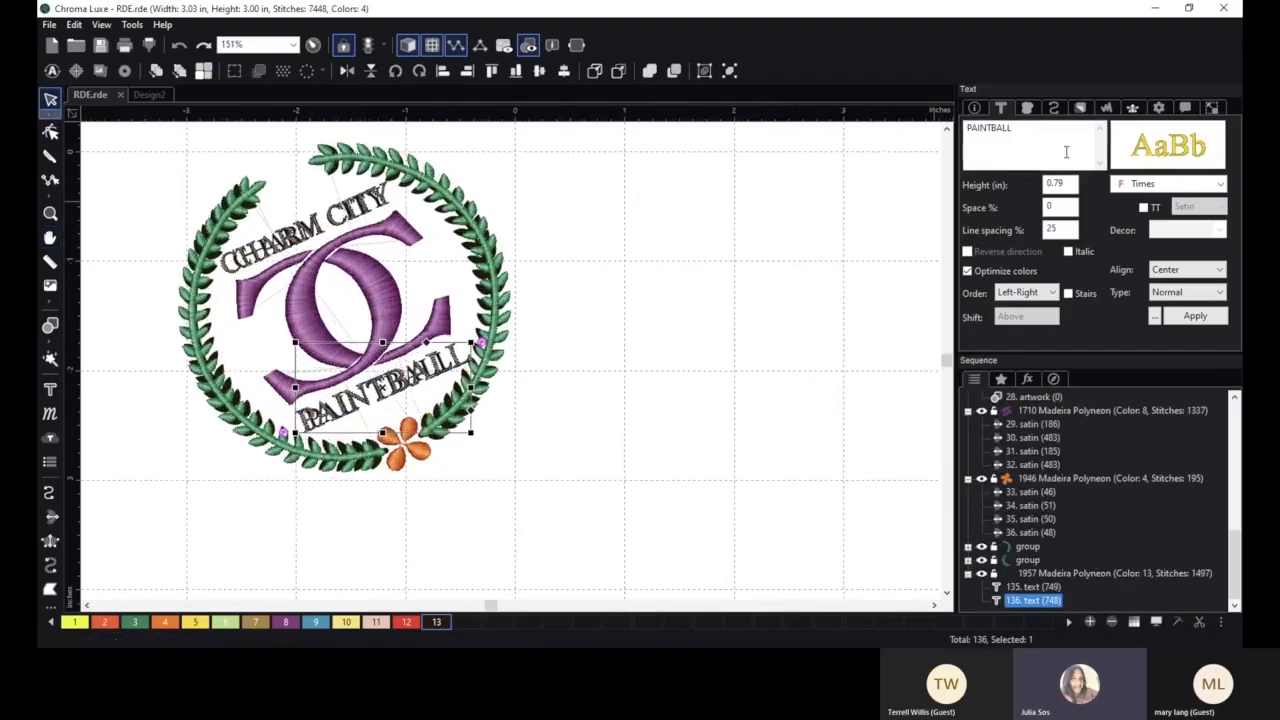
- Set the PAINTBALL text height to 0.25 in, then enlarge the lettering to match the artwork wording
click(1211, 108)
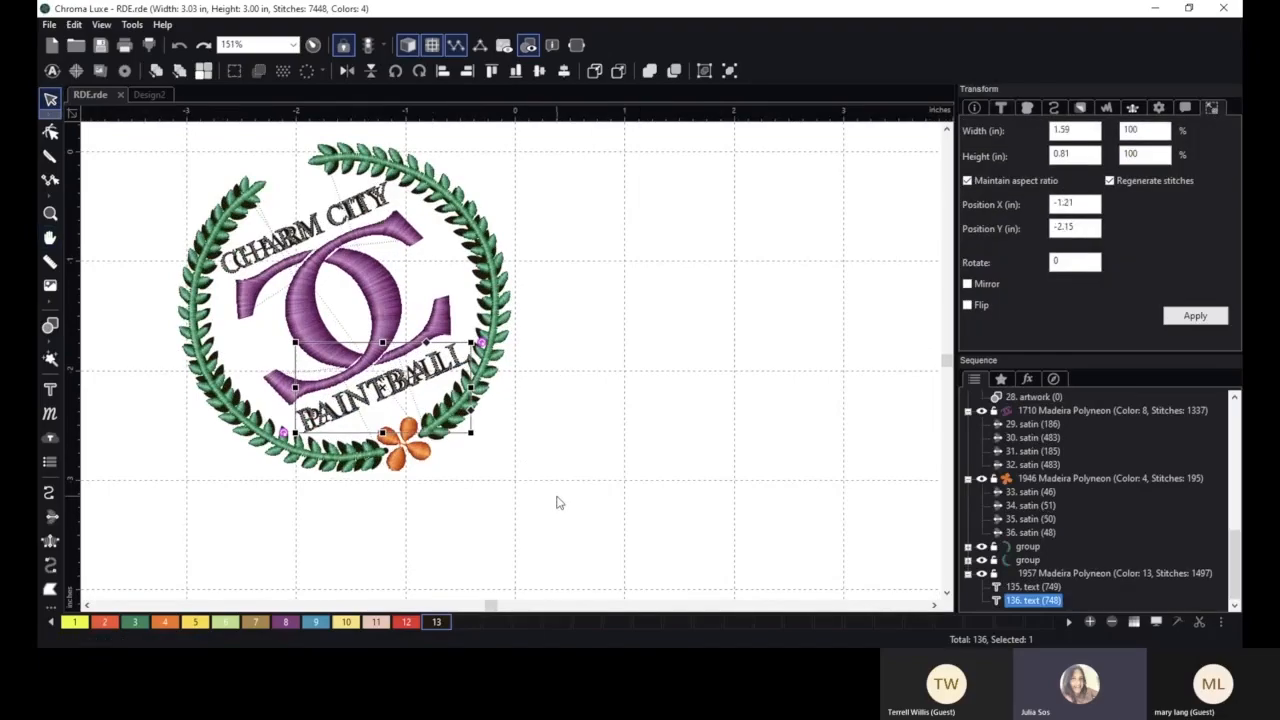
scroll(570, 475, up, 2)
scroll(713, 421, down, 1)
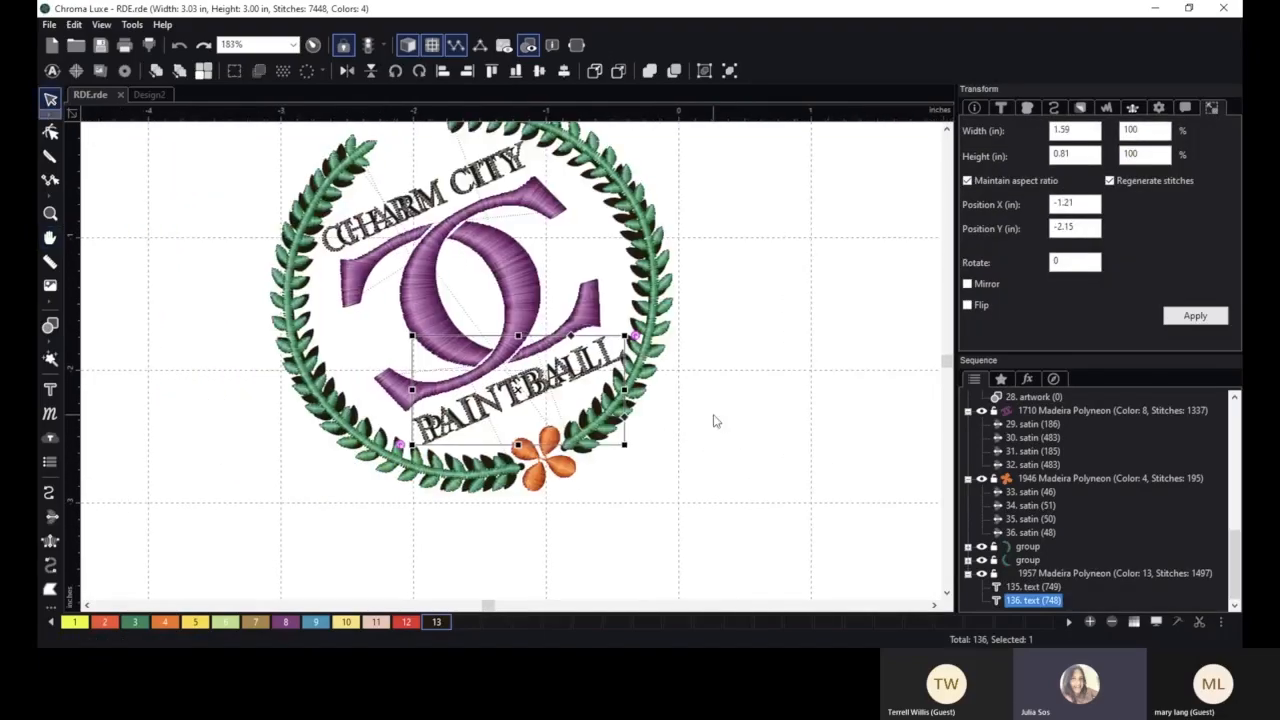
scroll(713, 421, up, 1)
click(1000, 108)
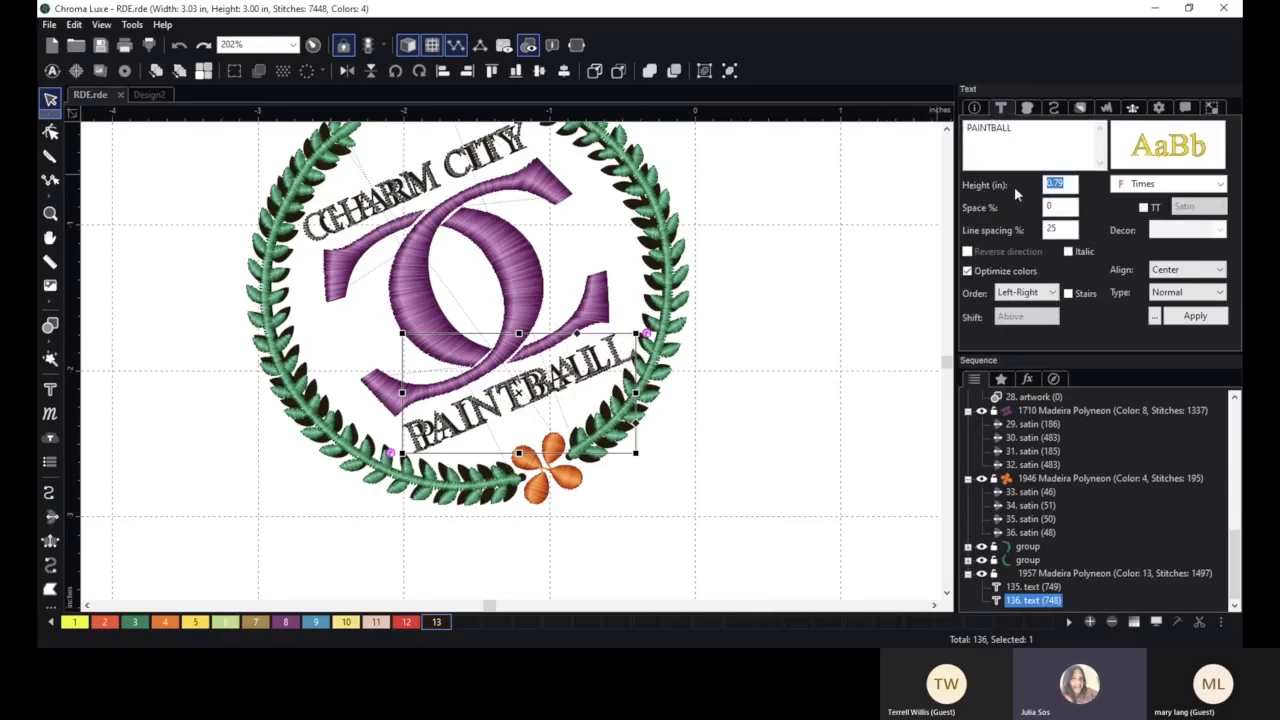
text(.25)
click(1195, 315)
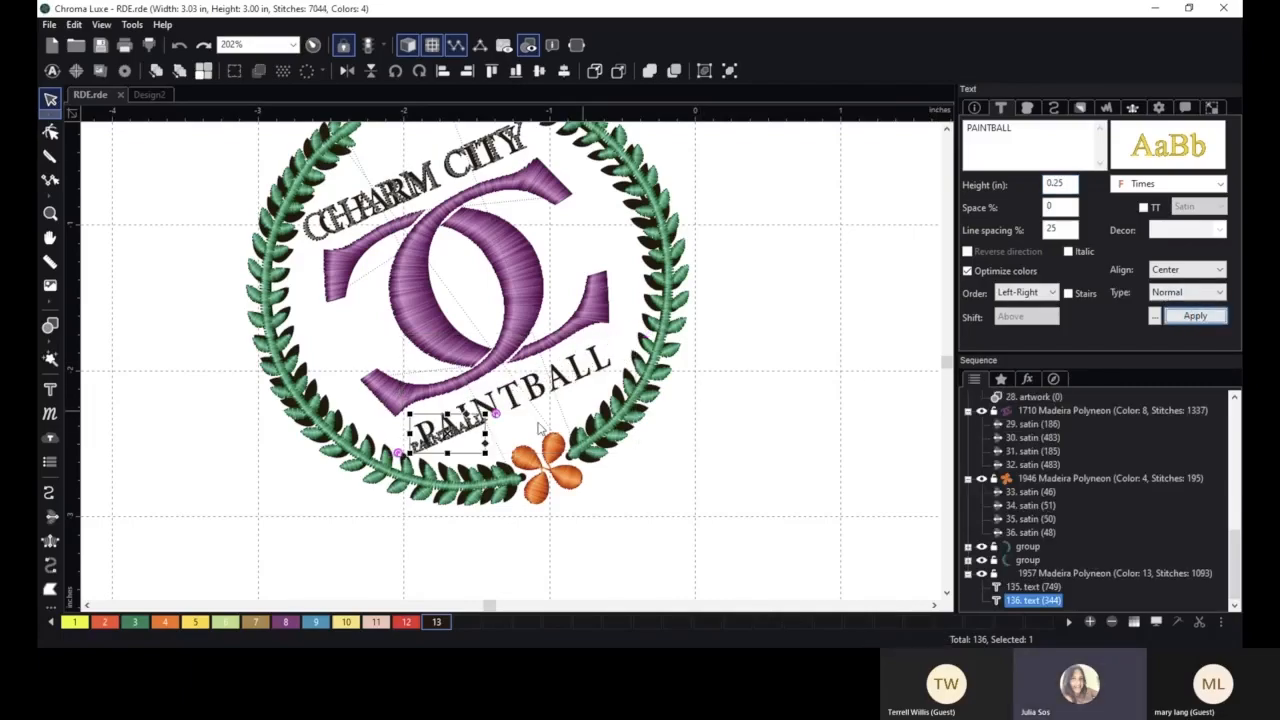
drag(488, 414, 605, 346)
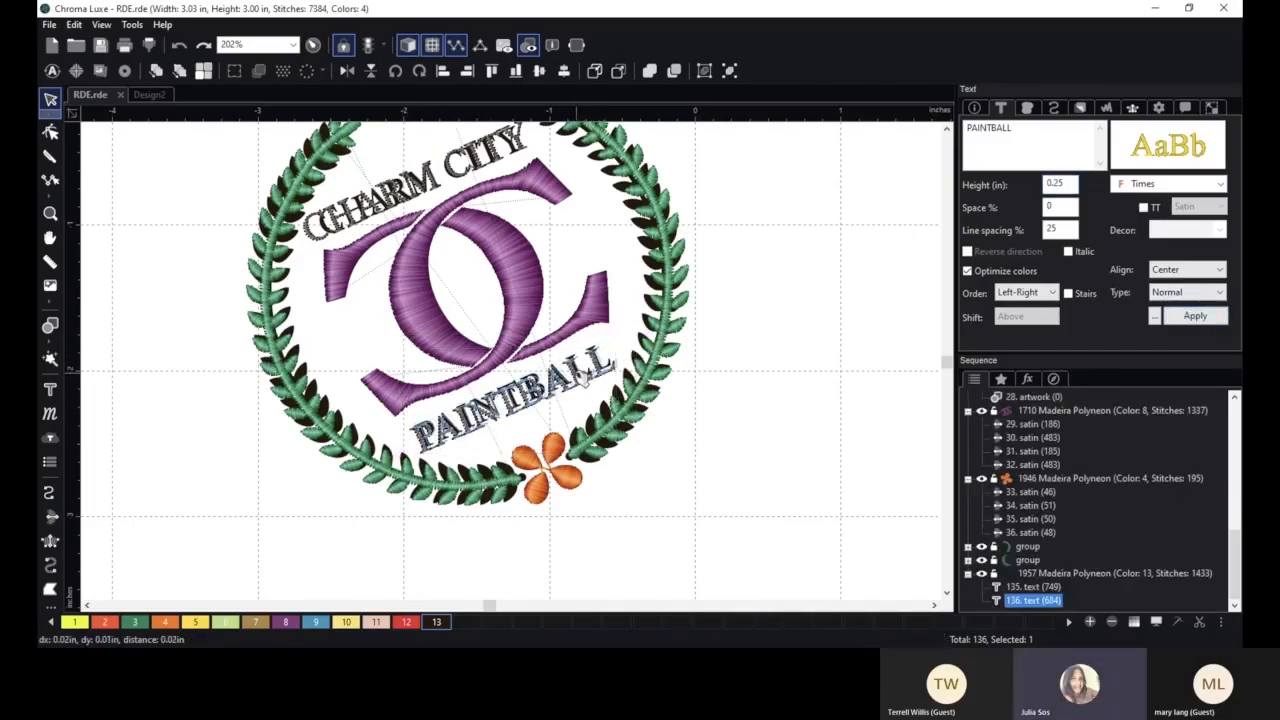
click(794, 450)
- Shrink the CHARM CITY lettering slightly to align it with the artwork wording, then deselect it
click(470, 176)
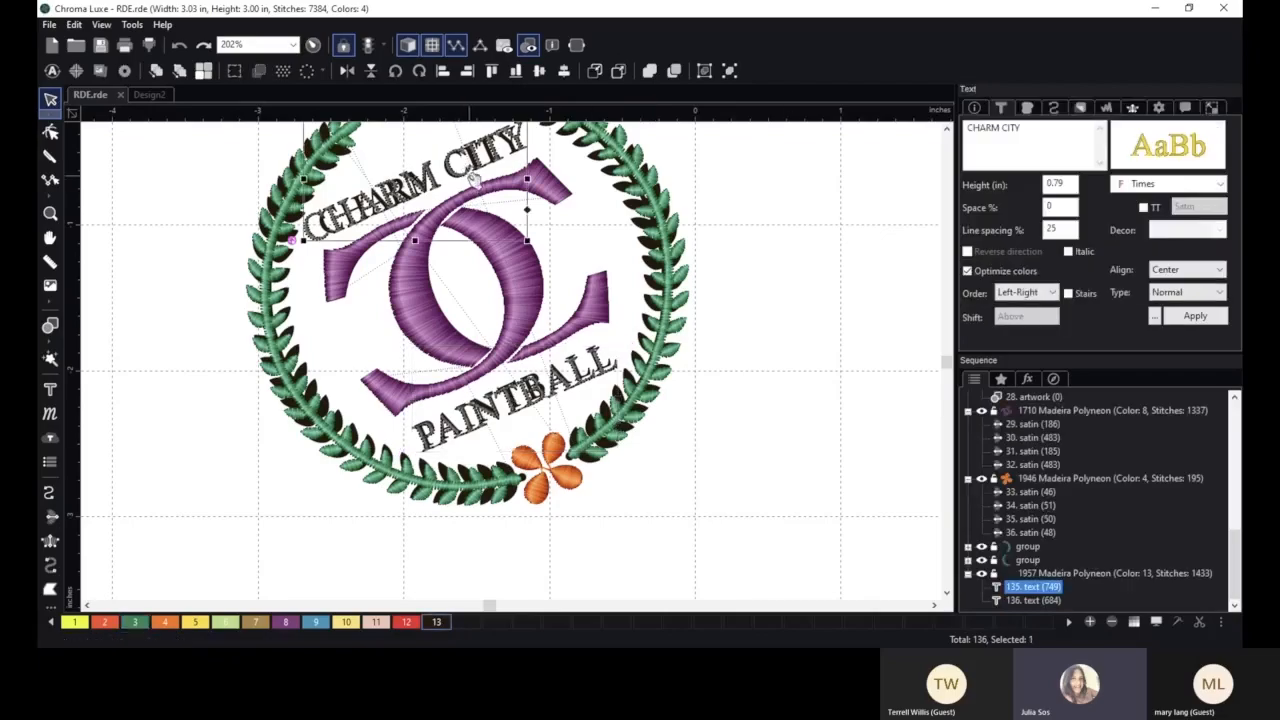
scroll(470, 176, down, 1)
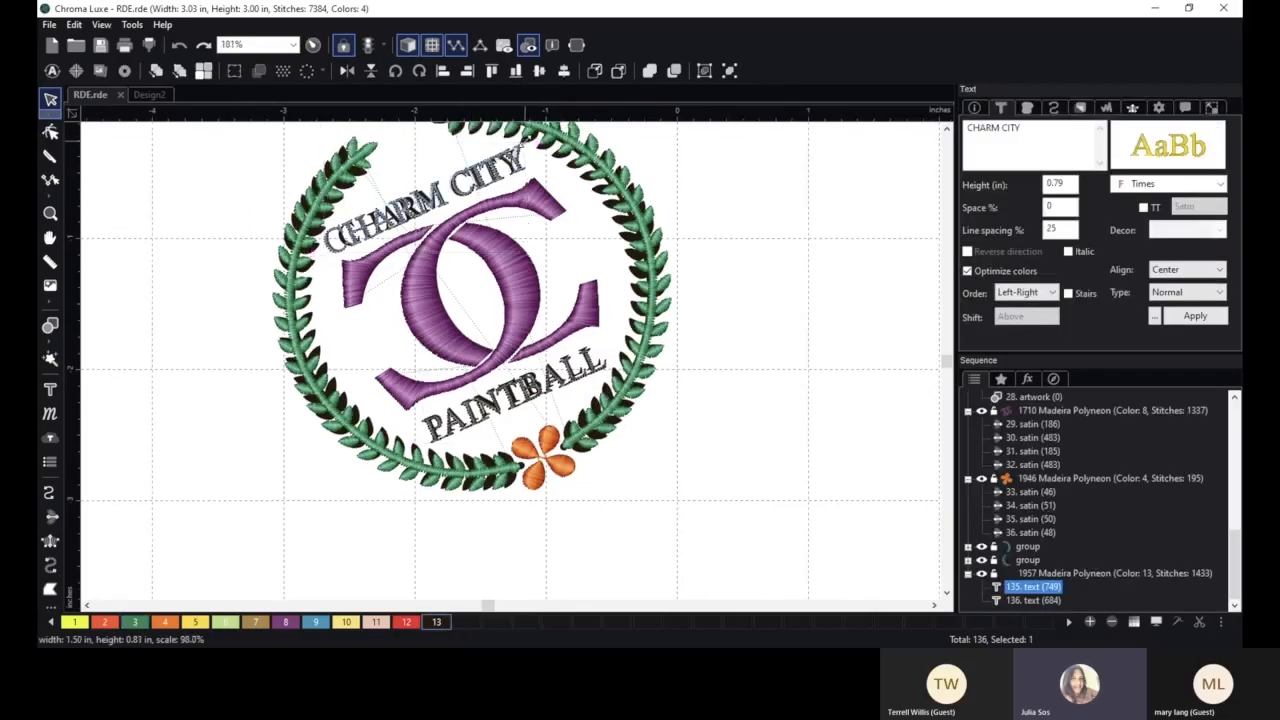
drag(434, 190, 441, 193)
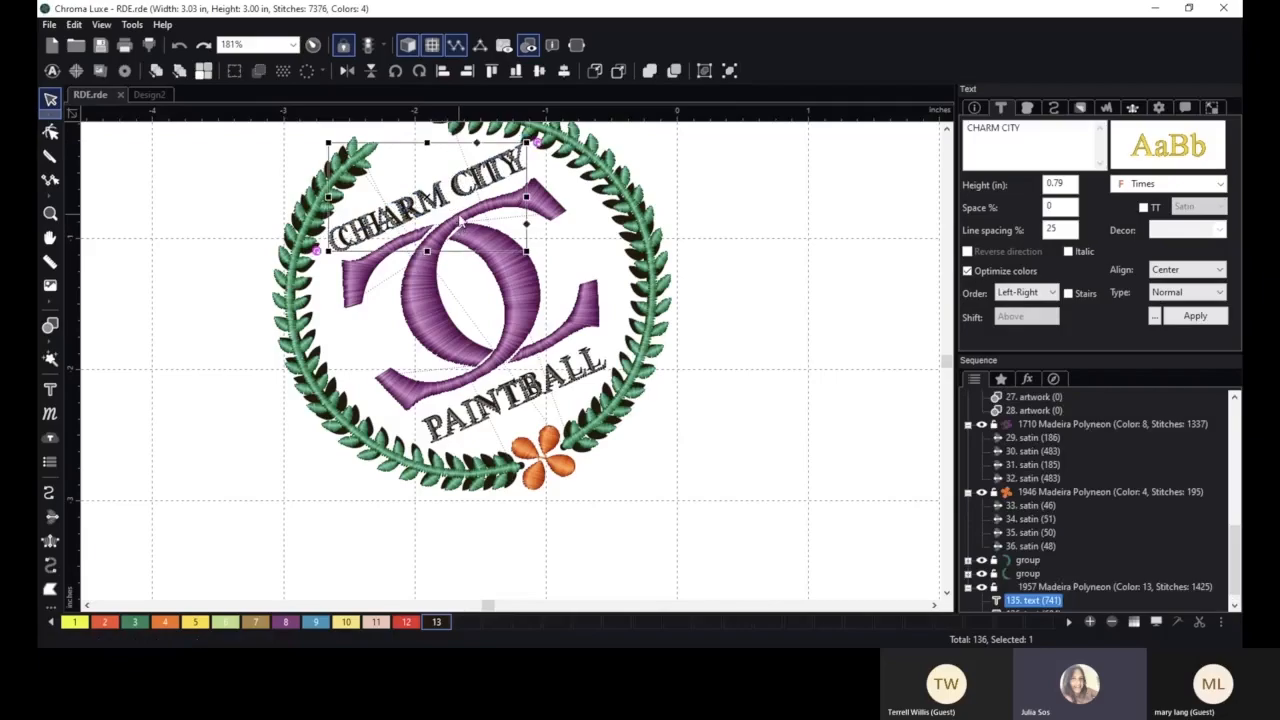
click(785, 287)
- Hide the black 1957 Madeira Polyneon artwork group at the start of the sequence
scroll(786, 287, down, 2)
scroll(995, 415, up, 15)
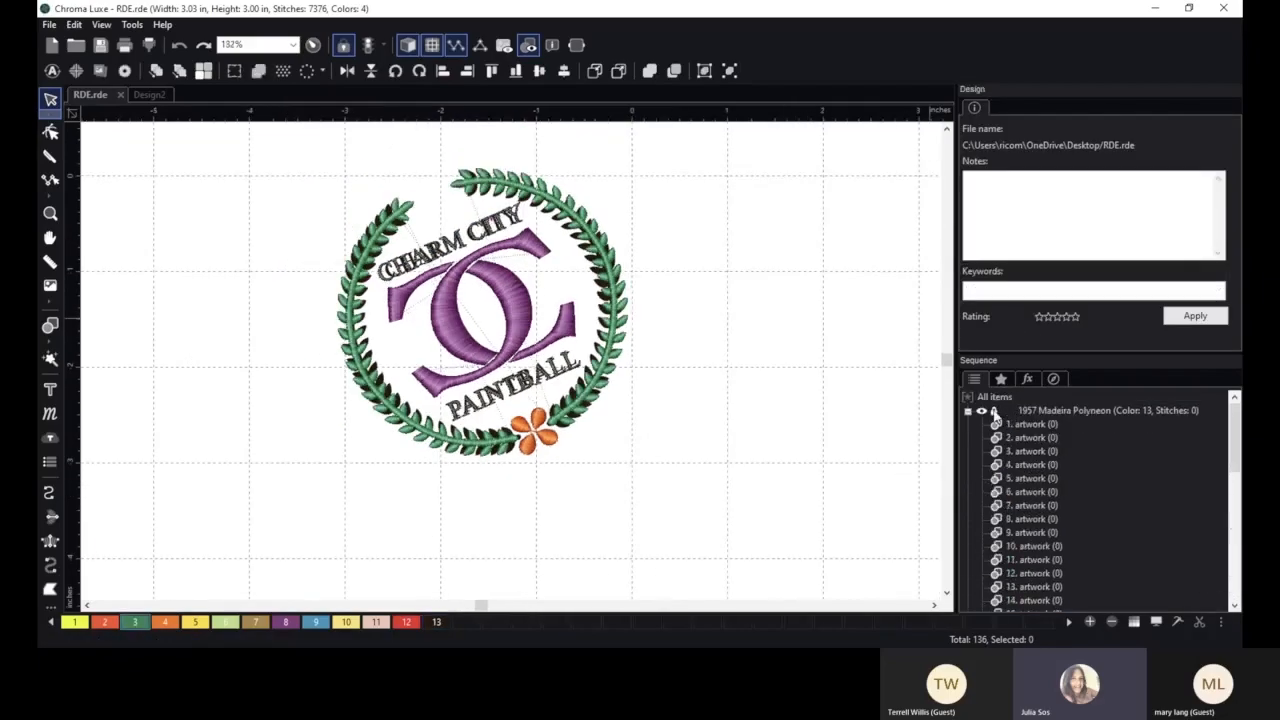
click(982, 411)
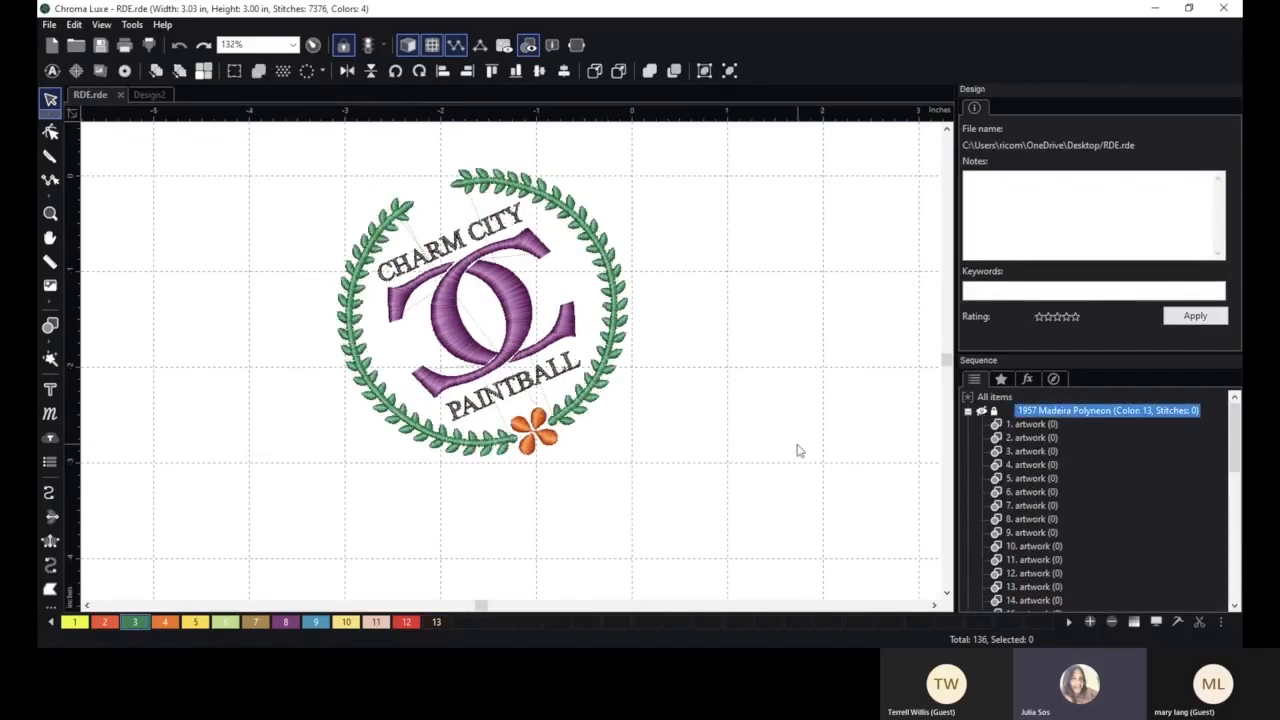
- Select the whole stitched logo, recolor it with red thread 12, and deselect it
scroll(300, 282, down, 1)
drag(276, 165, 814, 555)
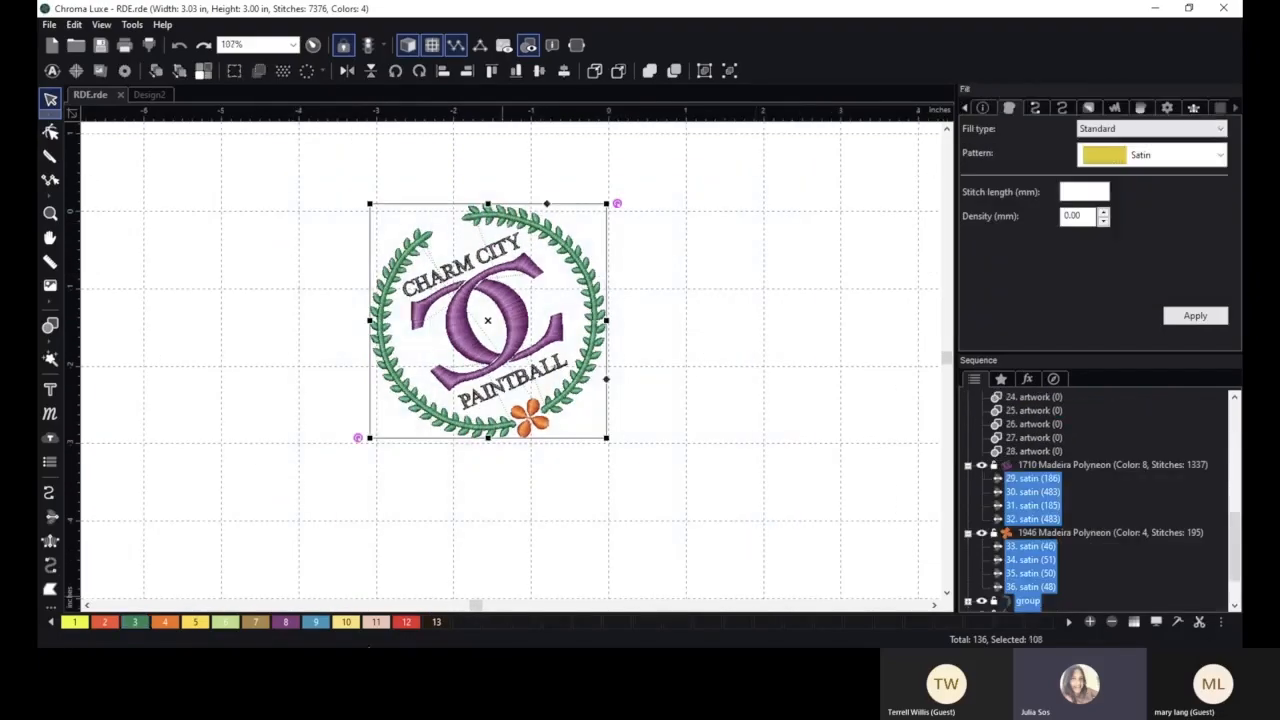
click(408, 621)
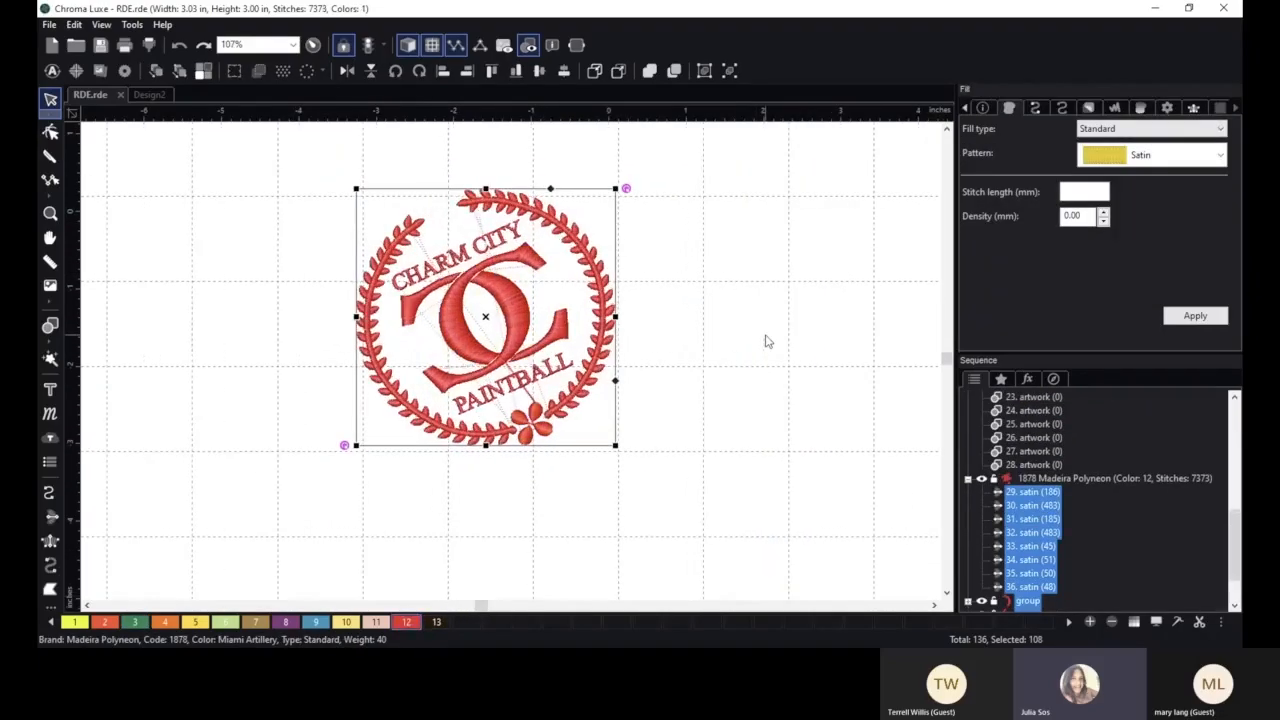
scroll(765, 341, up, 1)
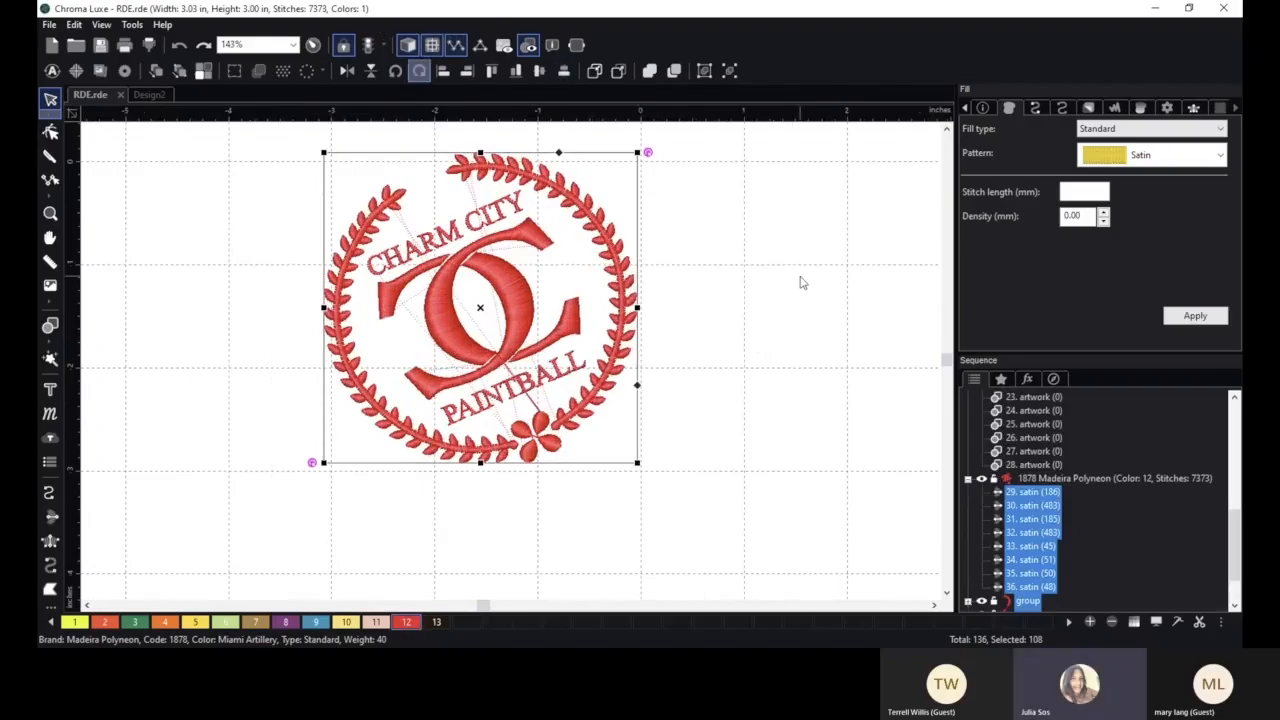
scroll(800, 282, up, 2)
click(800, 282)
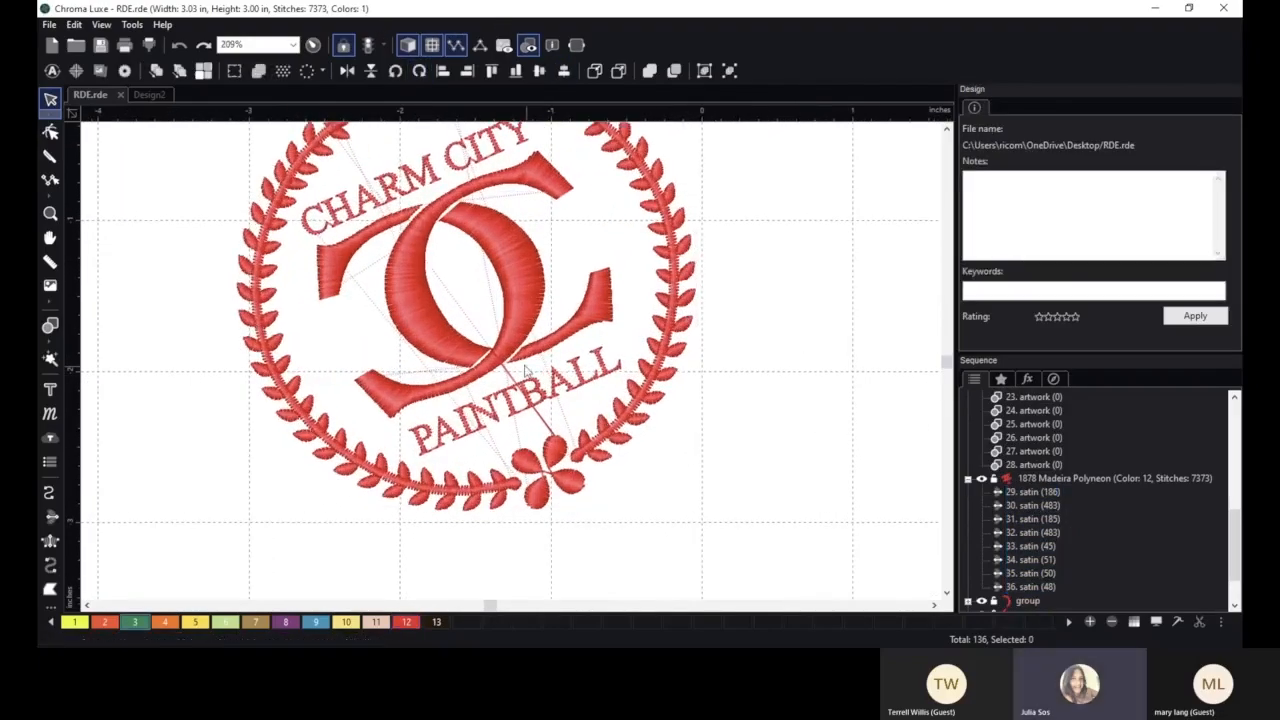
- Set the end command of the monogram's last satin segment, object 32, to trim and apply it
click(482, 360)
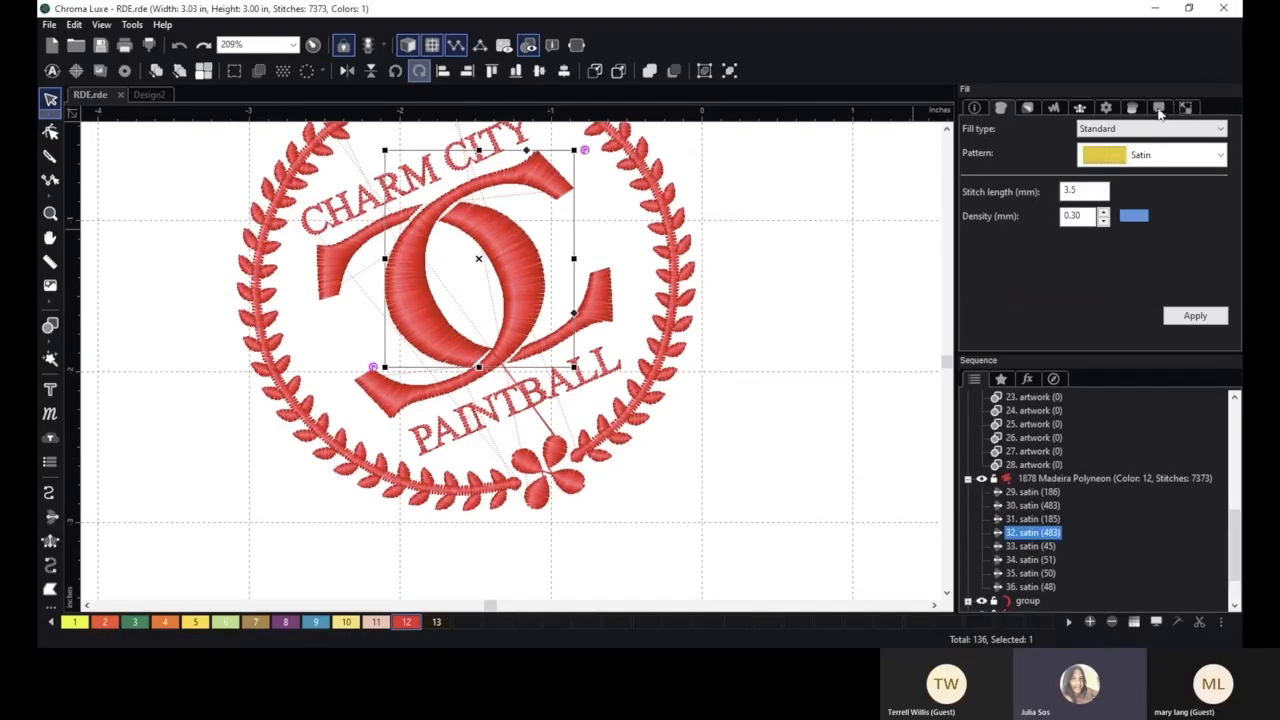
click(1158, 108)
click(1100, 176)
click(1095, 195)
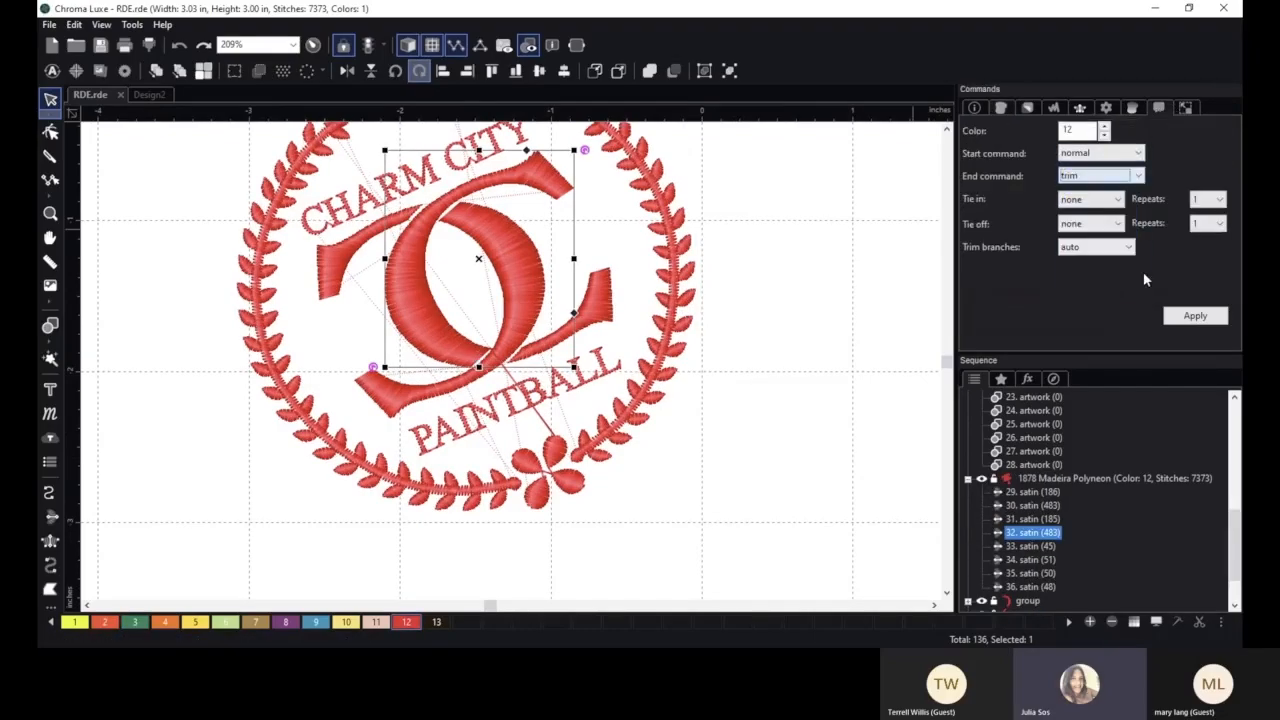
click(1193, 317)
click(812, 425)
scroll(812, 425, down, 1)
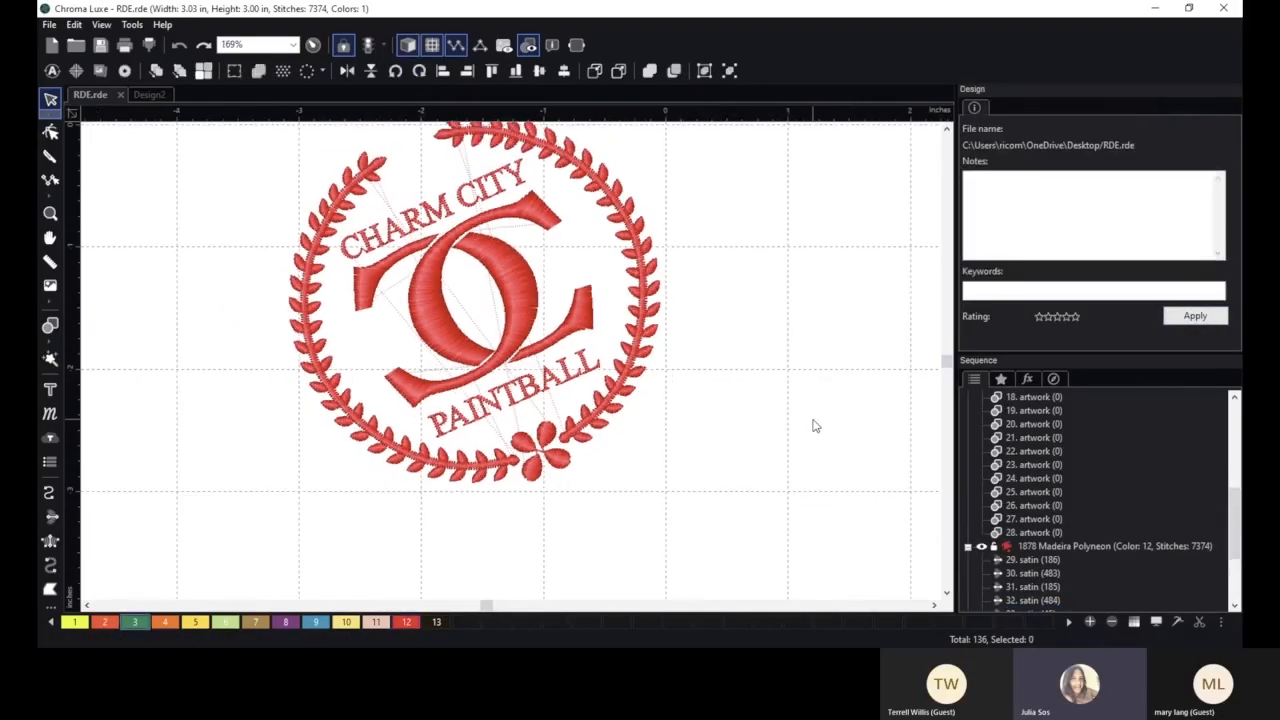
scroll(812, 425, down, 1)
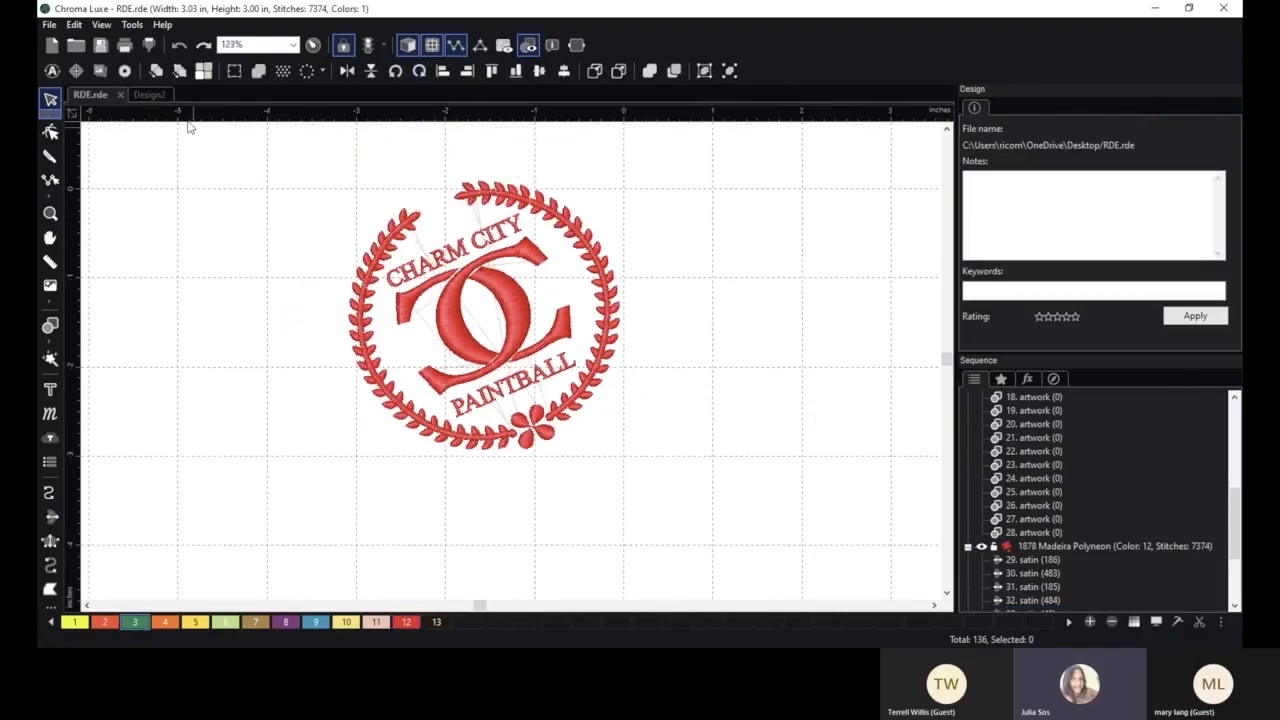
click(50, 27)
click(75, 245)
scroll(712, 433, down, 1)
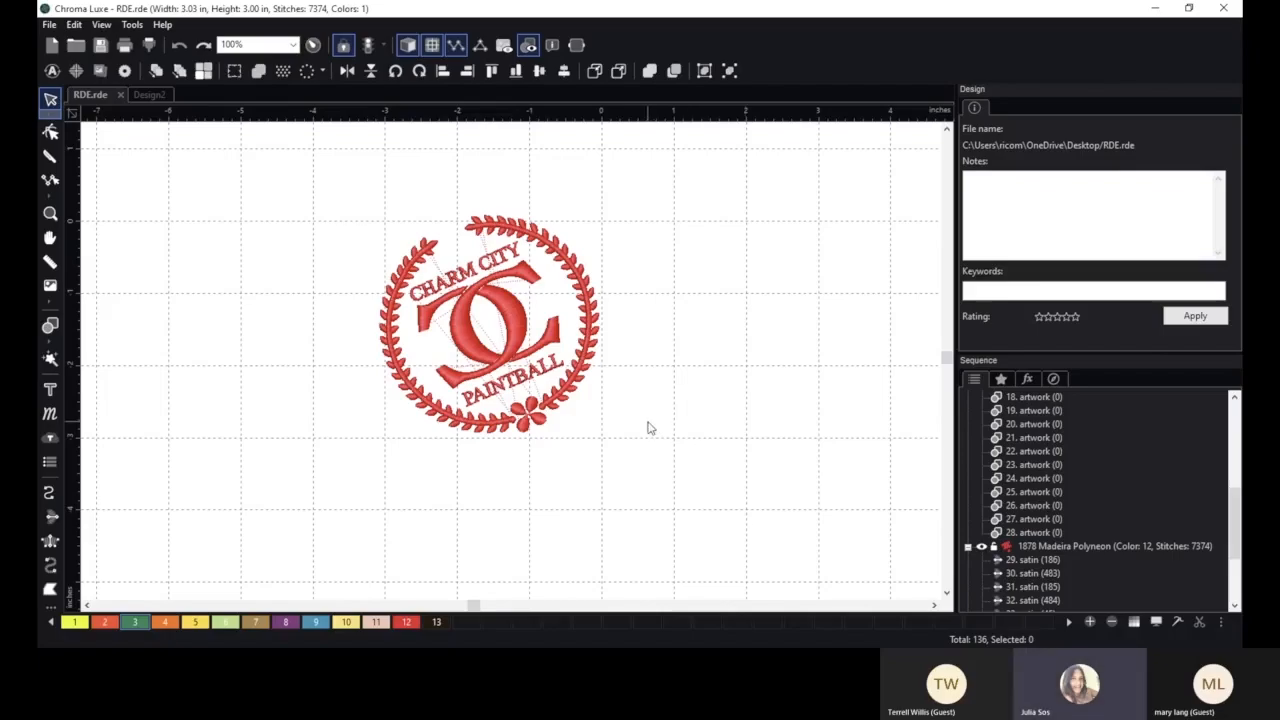
scroll(647, 428, up, 1)
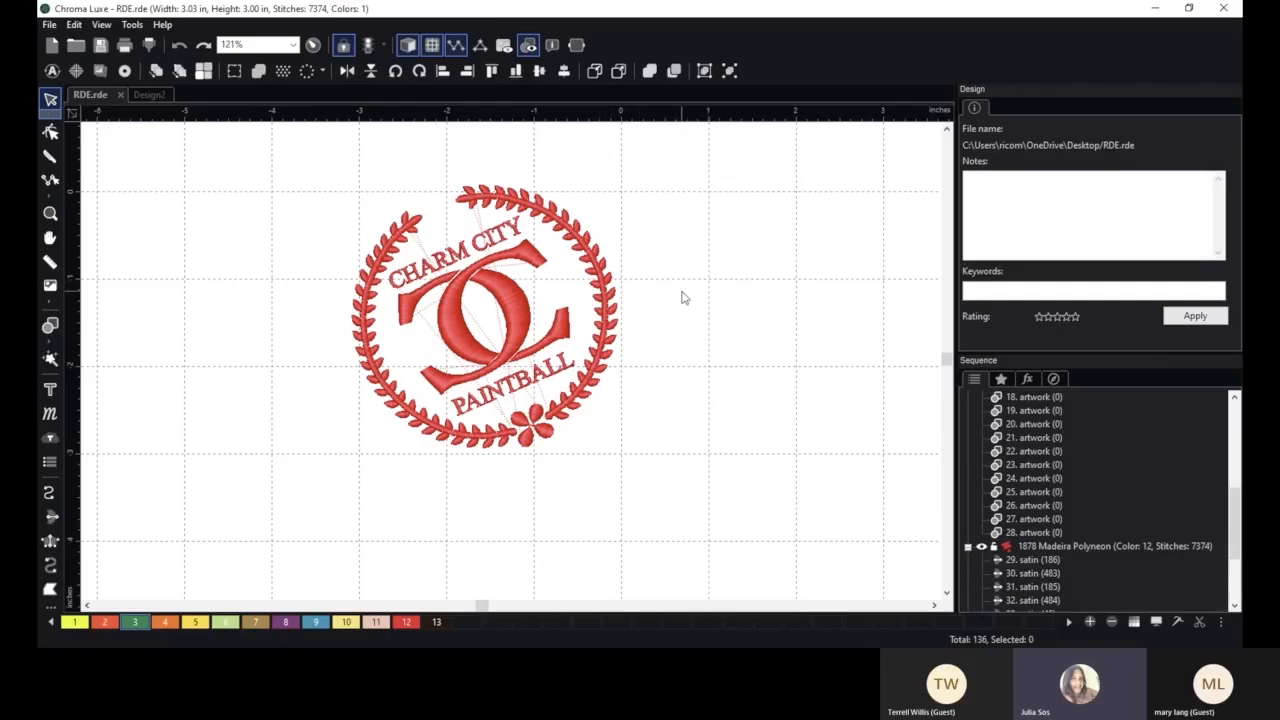
scroll(681, 296, up, 1)
- Select the whole stitched logo and recolor it with green thread 3
scroll(681, 296, down, 2)
scroll(707, 318, down, 1)
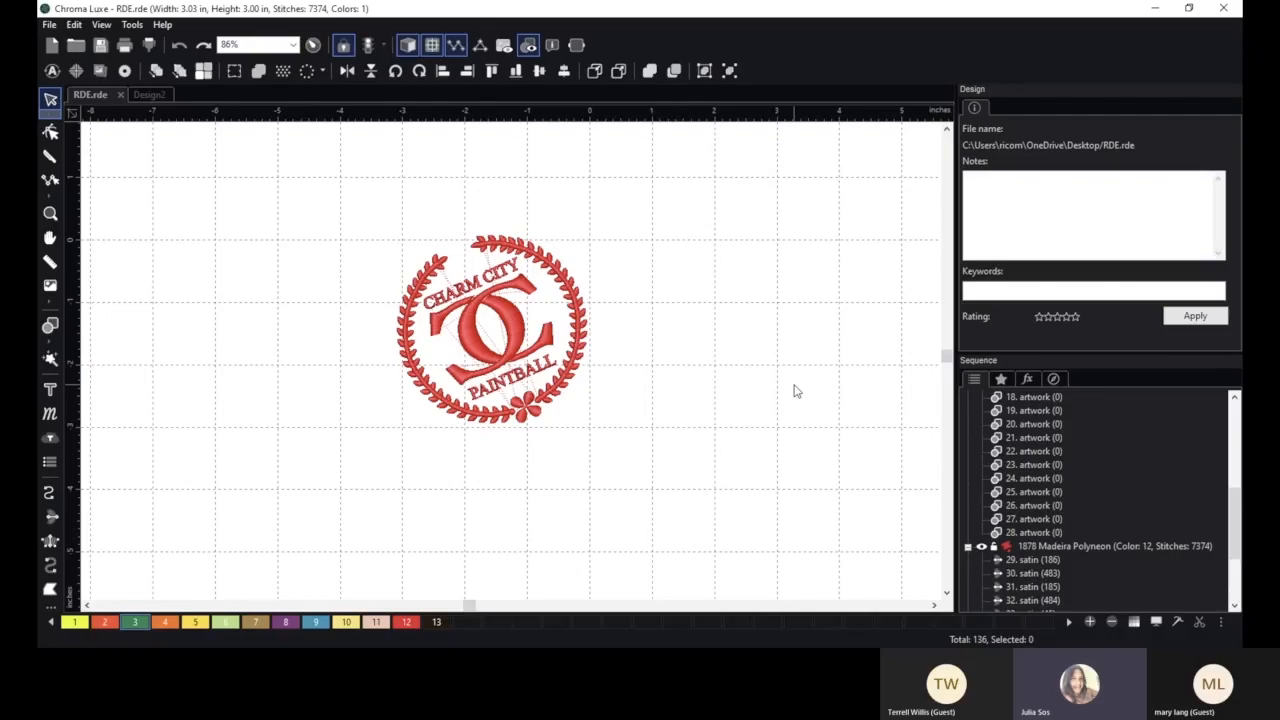
drag(310, 176, 666, 467)
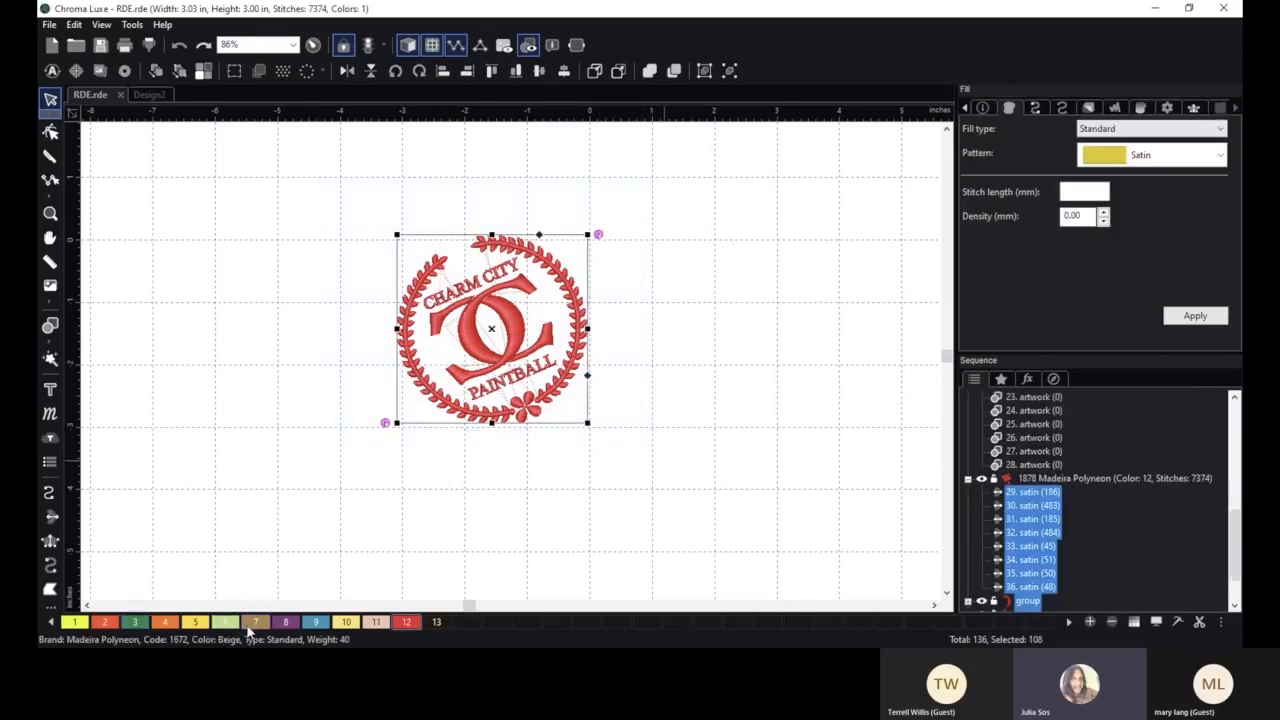
click(136, 622)
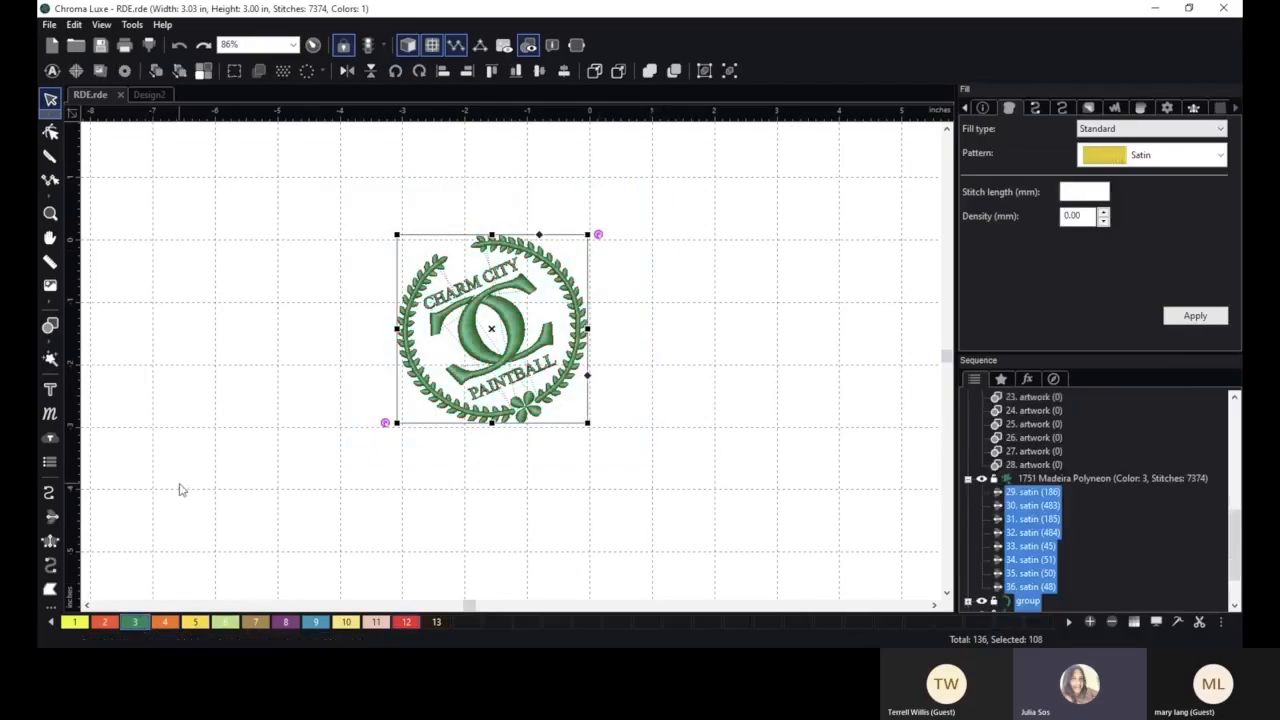